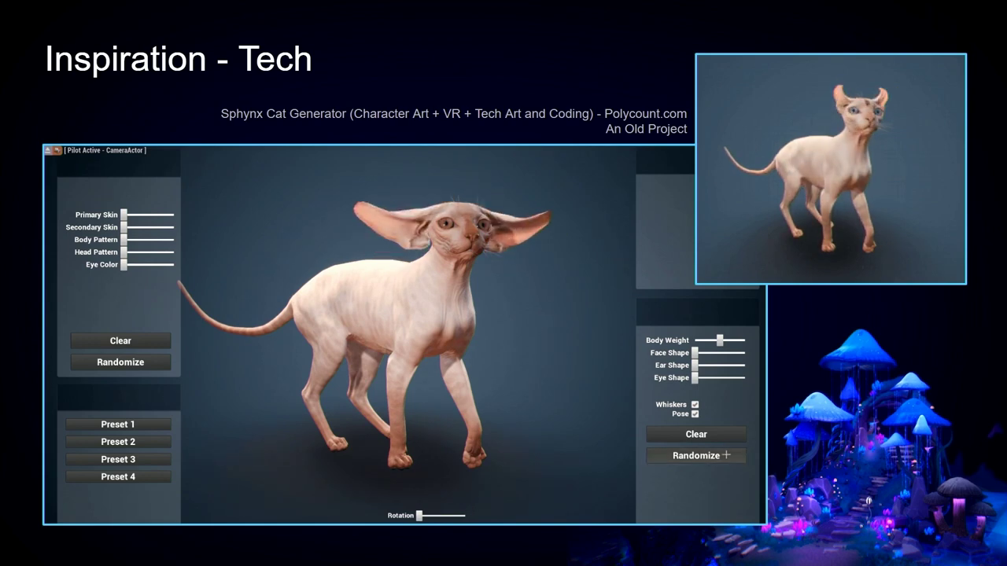
{"action": "left_click", "coordinate": [996, 367]}
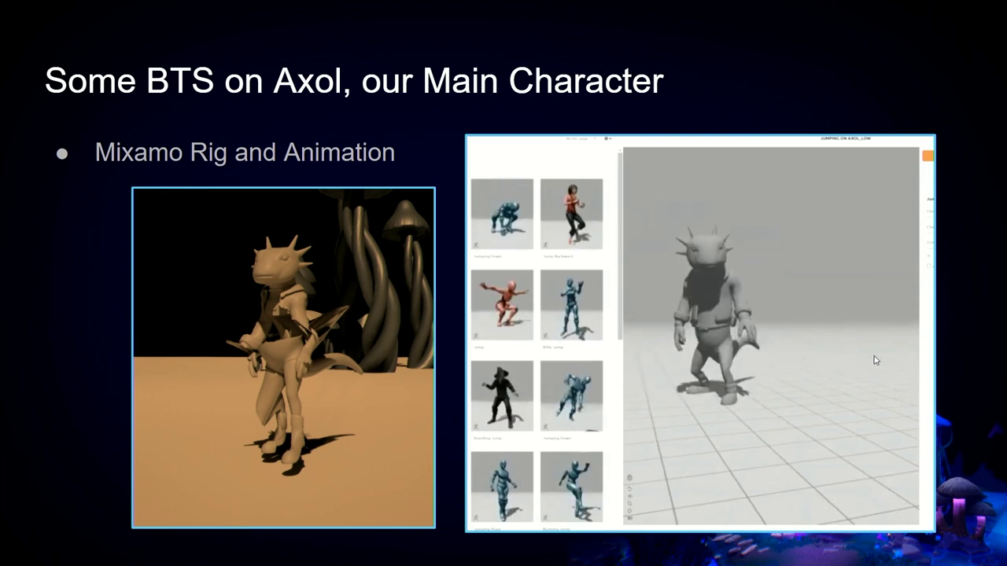
{"action": "left_click", "coordinate": [958, 352]}
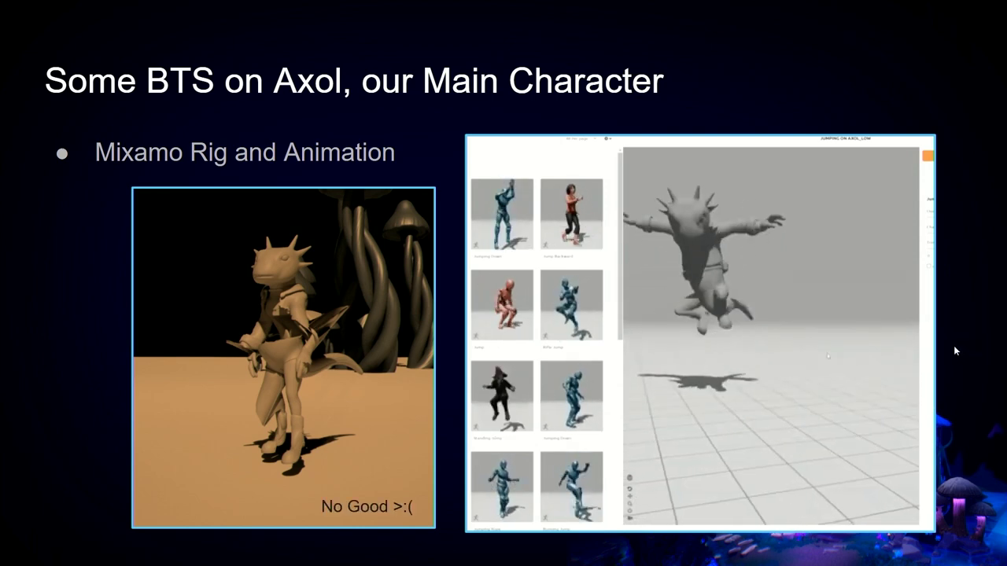
{"action": "left_click", "coordinate": [955, 426]}
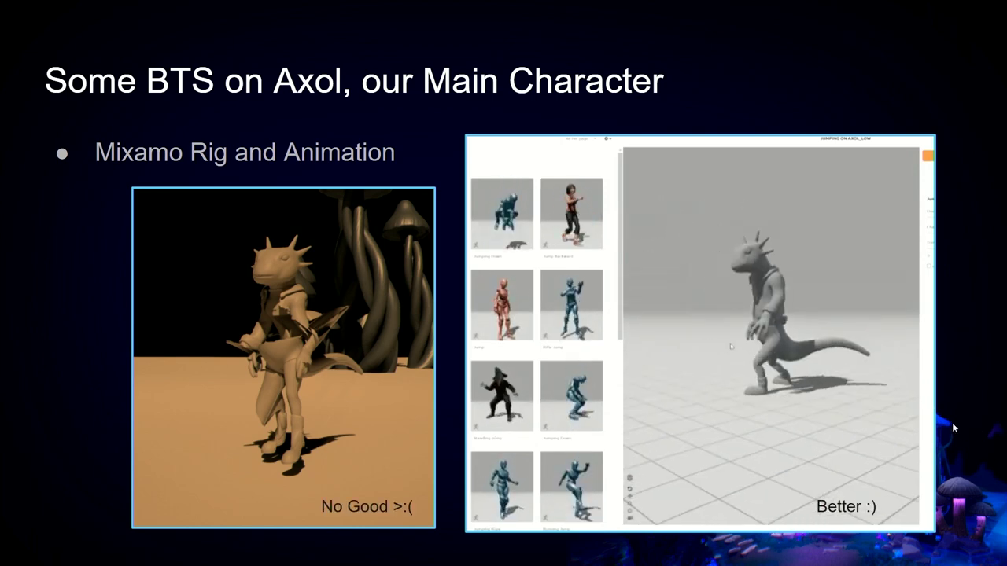
{"action": "left_click", "coordinate": [953, 429]}
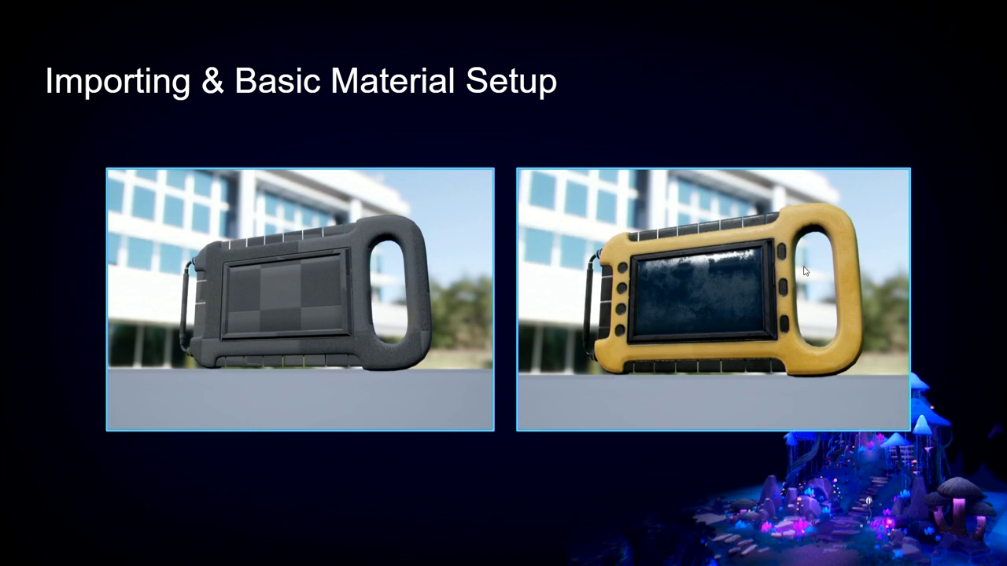
{"action": "left_click", "coordinate": [980, 347]}
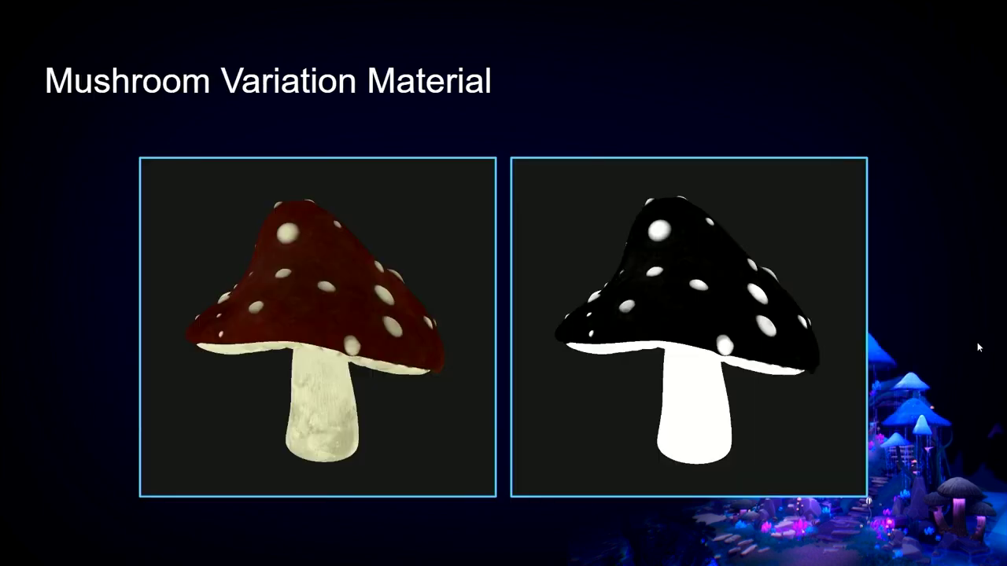
{"action": "key", "text": "Left"}
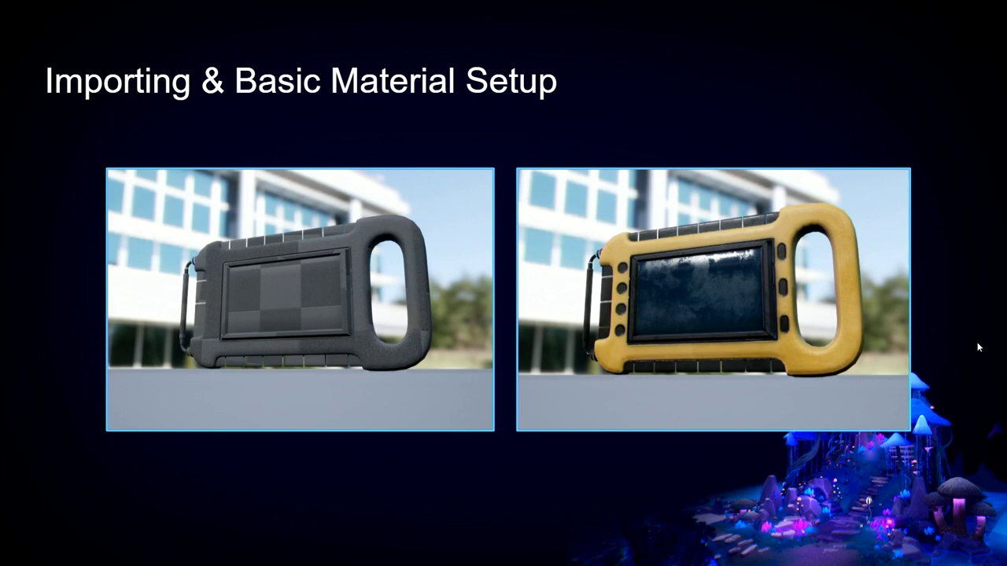
Step: Switch to Unreal Editor and open the _DemoOne folder in the project content
{"action": "key", "text": "alt+Tab"}
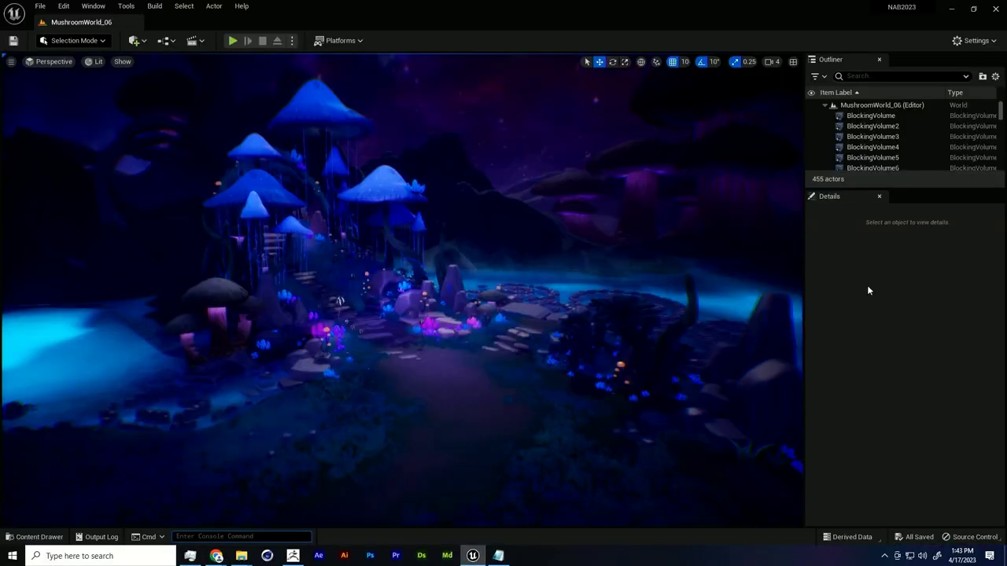
{"action": "mouse_move", "coordinate": [464, 364]}
{"action": "right_mouse_down"}
{"action": "mouse_move", "coordinate": [566, 338]}
{"action": "mouse_move", "coordinate": [464, 365]}
{"action": "right_mouse_up"}
{"action": "left_click", "coordinate": [31, 536]}
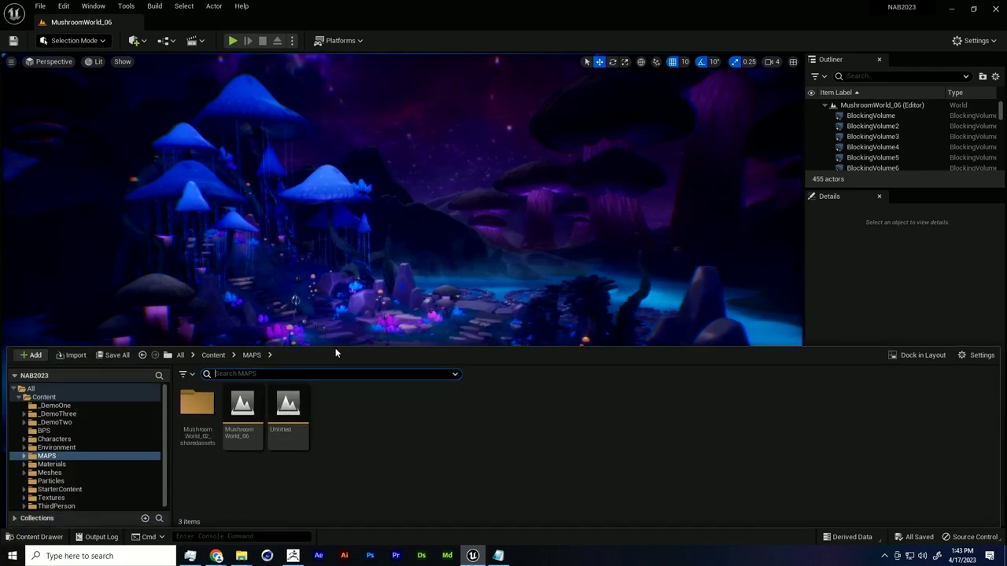
{"action": "left_click_drag", "start_coordinate": [333, 347], "coordinate": [334, 384]}
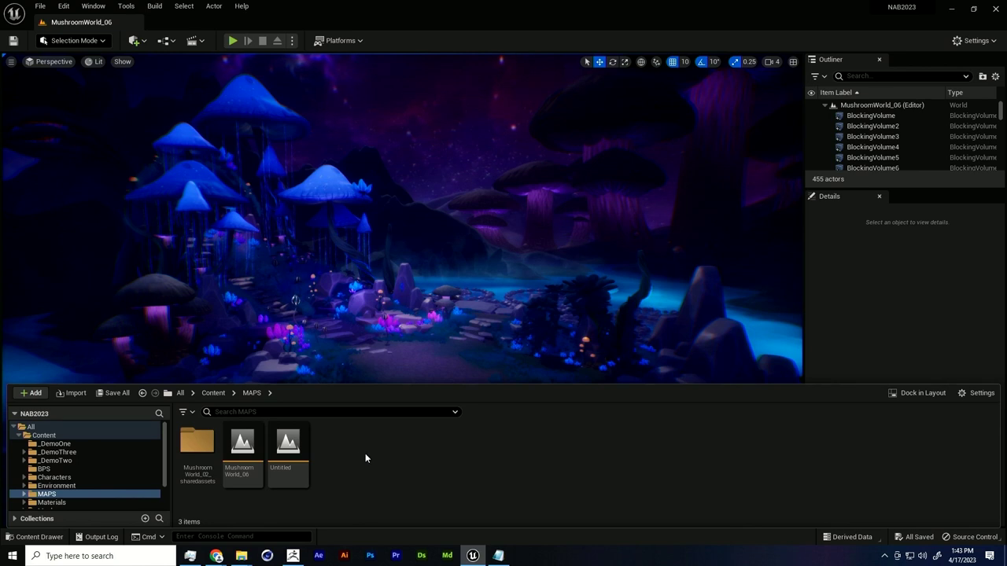
{"action": "left_click", "coordinate": [116, 443]}
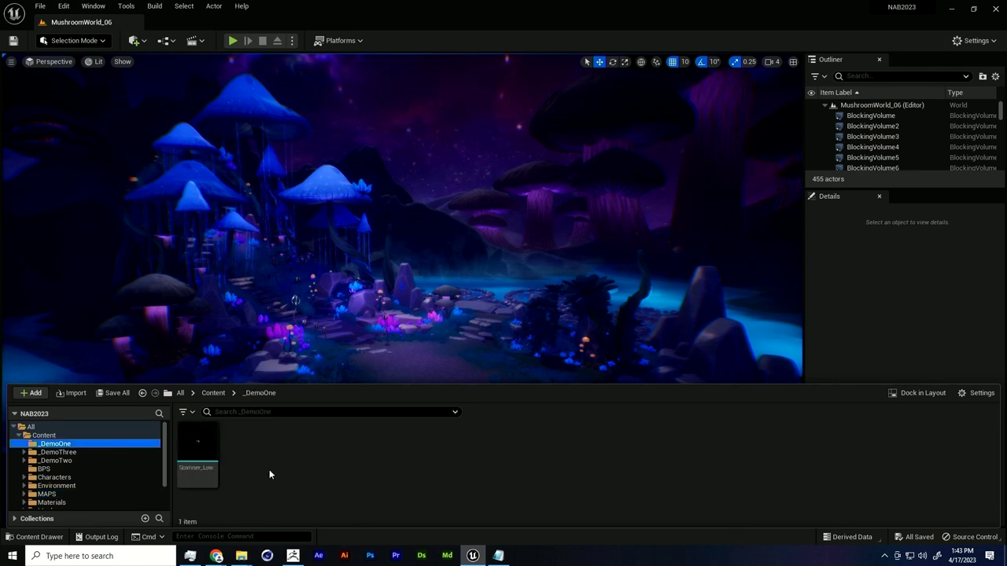
Step: Create a new folder inside _DemoOne and name it Scanner
{"action": "right_click", "coordinate": [265, 453]}
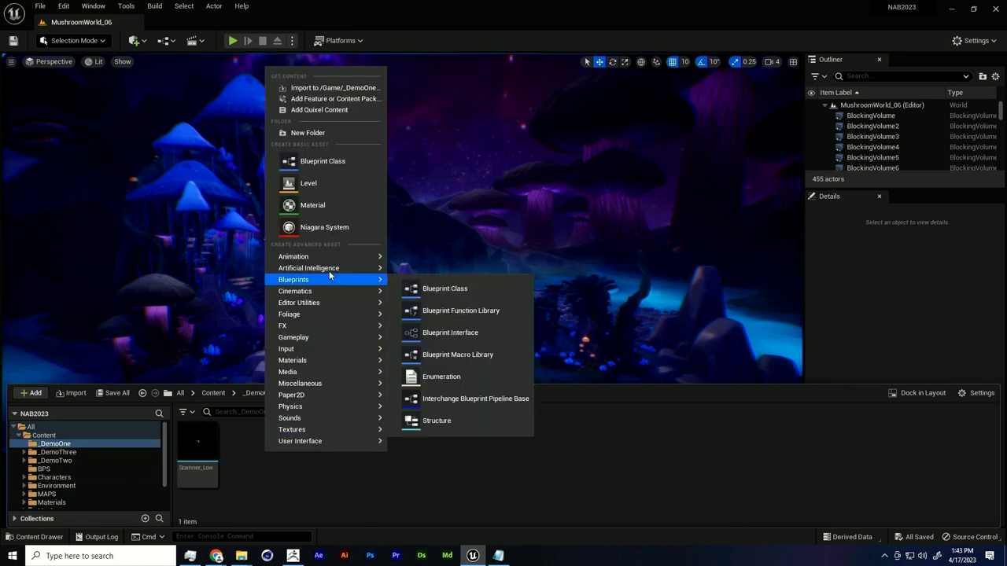
{"action": "left_click", "coordinate": [324, 132]}
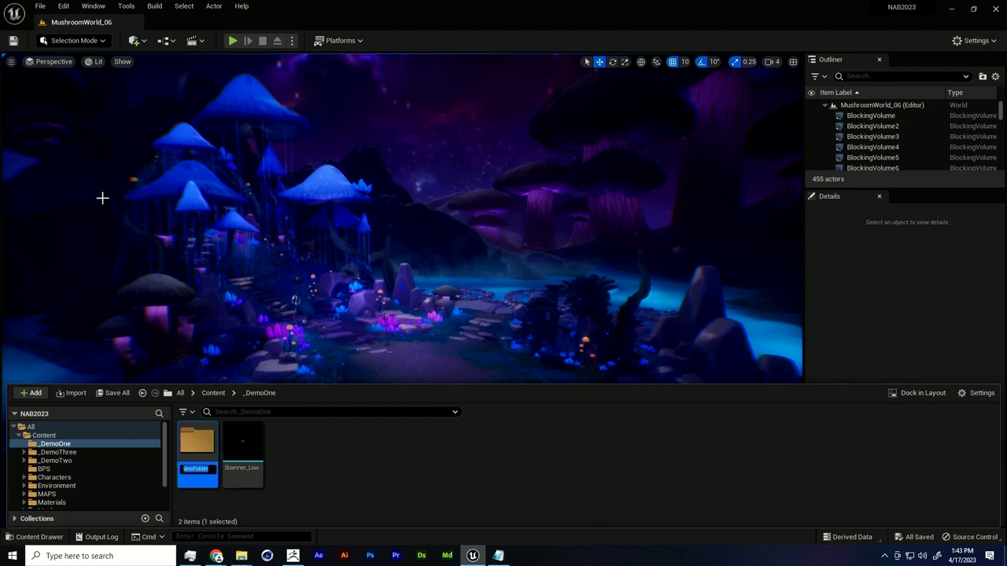
{"action": "left_click", "coordinate": [56, 538]}
{"action": "left_click", "coordinate": [47, 538]}
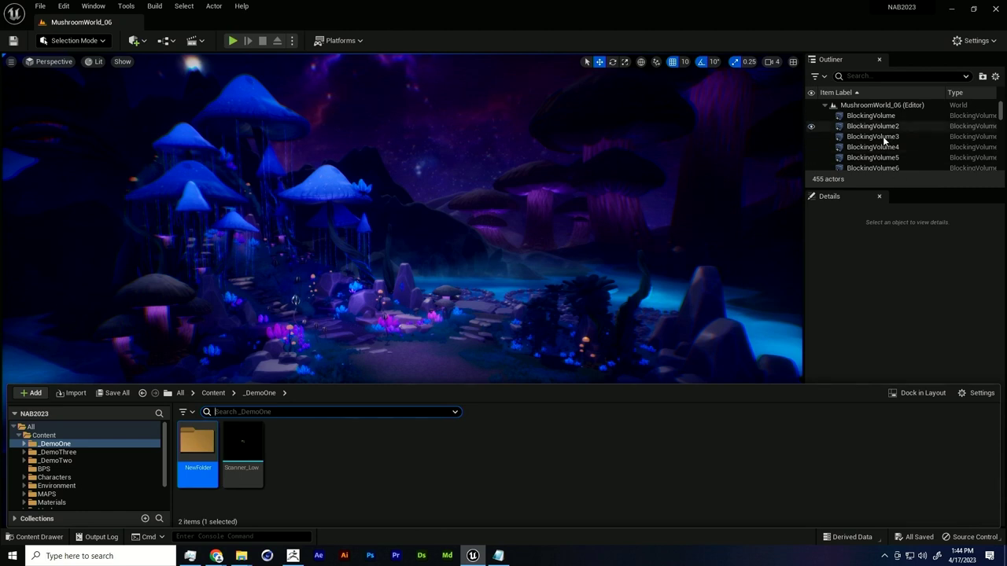
{"action": "scroll", "coordinate": [896, 149], "scroll_direction": "down", "scroll_amount": 5}
{"action": "left_click", "coordinate": [472, 329]}
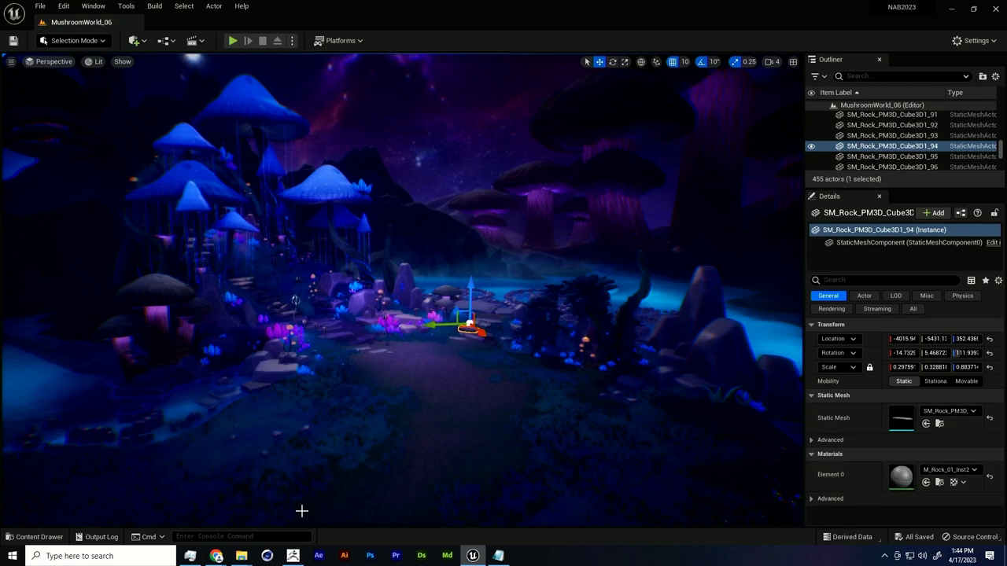
{"action": "left_click", "coordinate": [35, 536]}
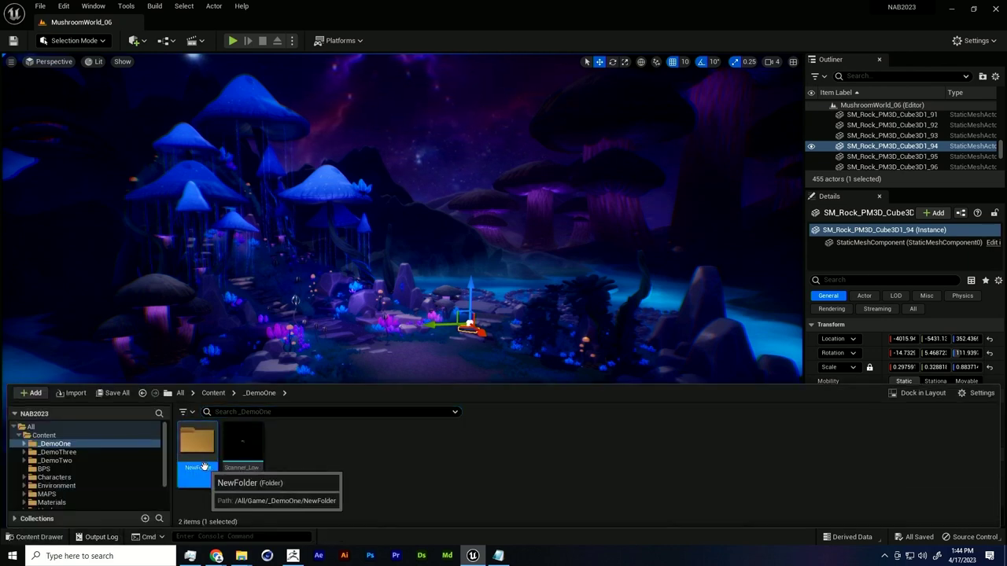
{"action": "left_click", "coordinate": [196, 468]}
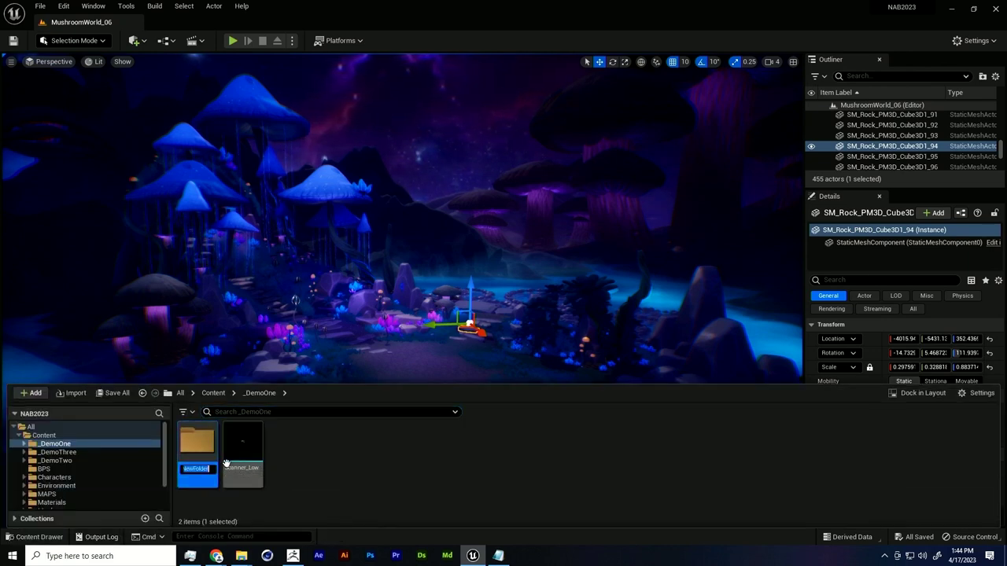
{"action": "type", "text": "Scanner"}
{"action": "key", "text": "Return"}
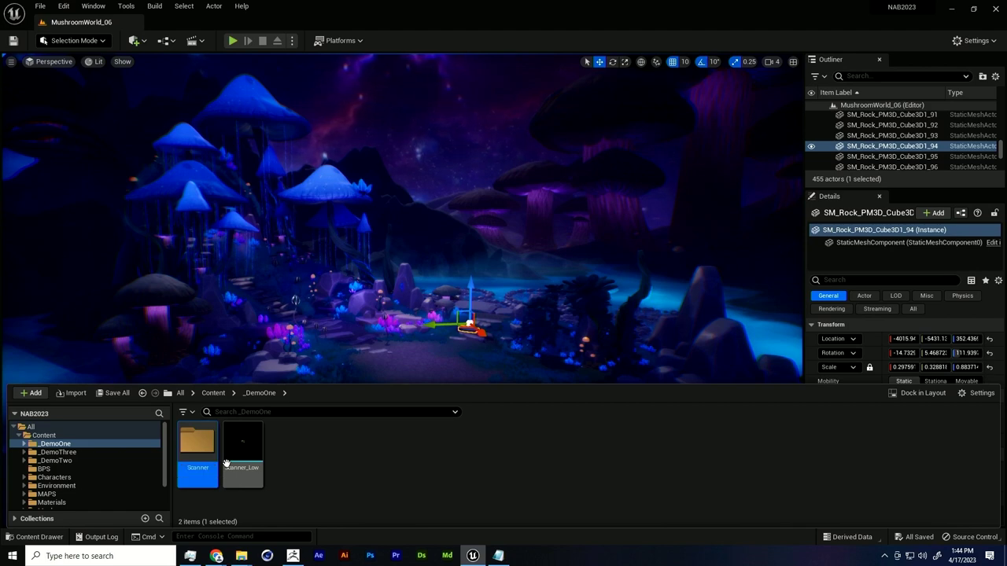
Step: Open the Scanner folder and bring up the 01_BasicMaterial File Explorer window, positioned so the empty folder's content area stays accessible
{"action": "double_click", "coordinate": [195, 455]}
{"action": "right_click_drag", "start_coordinate": [496, 307], "coordinate": [493, 315]}
{"action": "key", "text": "g"}
{"action": "key", "text": "g"}
{"action": "left_click", "coordinate": [37, 541]}
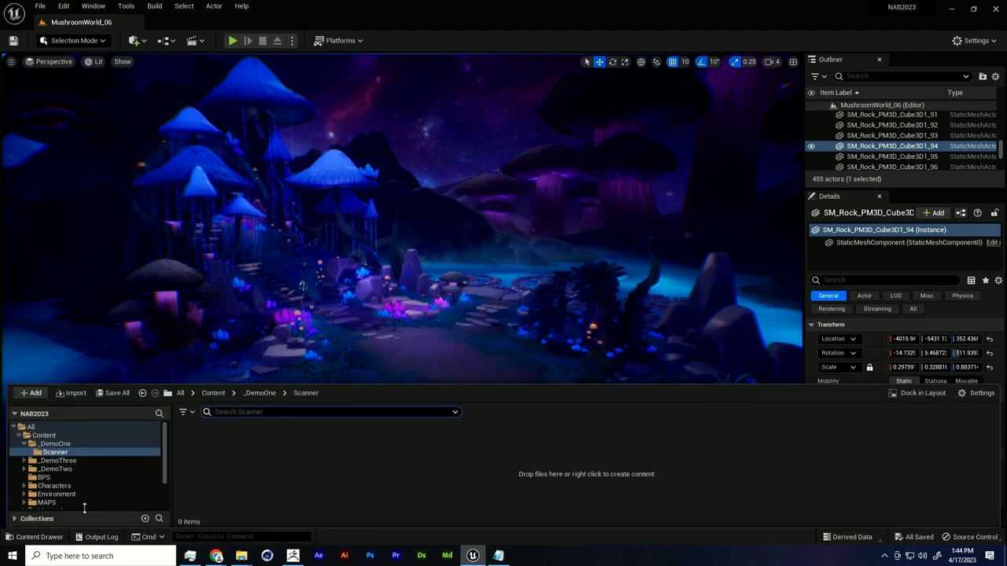
{"action": "mouse_move", "coordinate": [241, 556]}
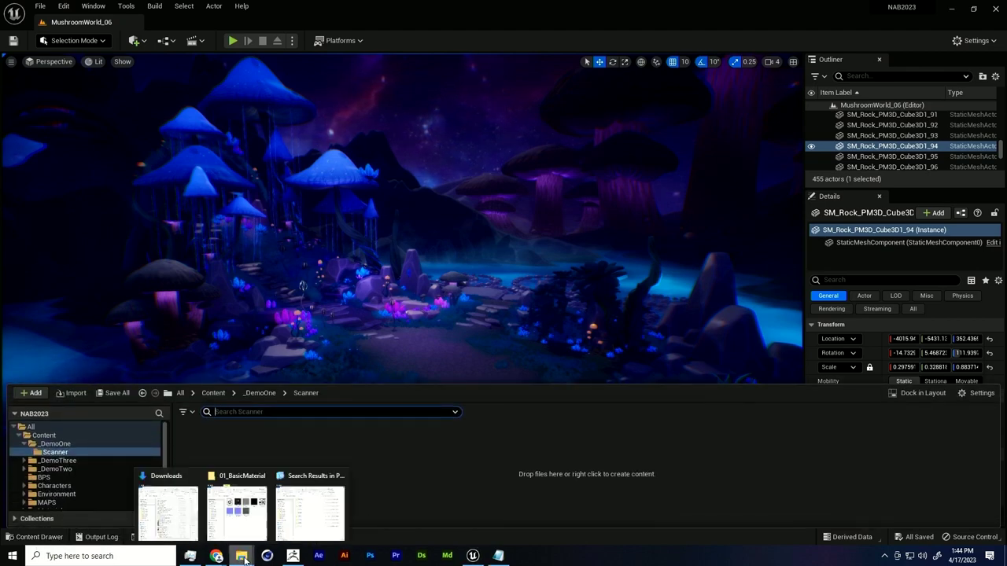
{"action": "left_click", "coordinate": [263, 523]}
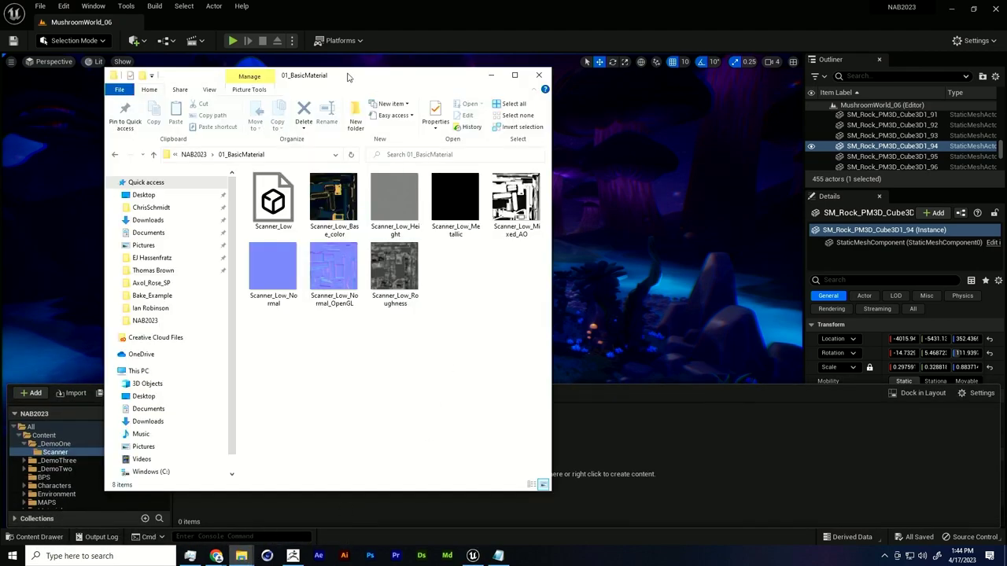
{"action": "left_click_drag", "start_coordinate": [350, 78], "coordinate": [664, 86]}
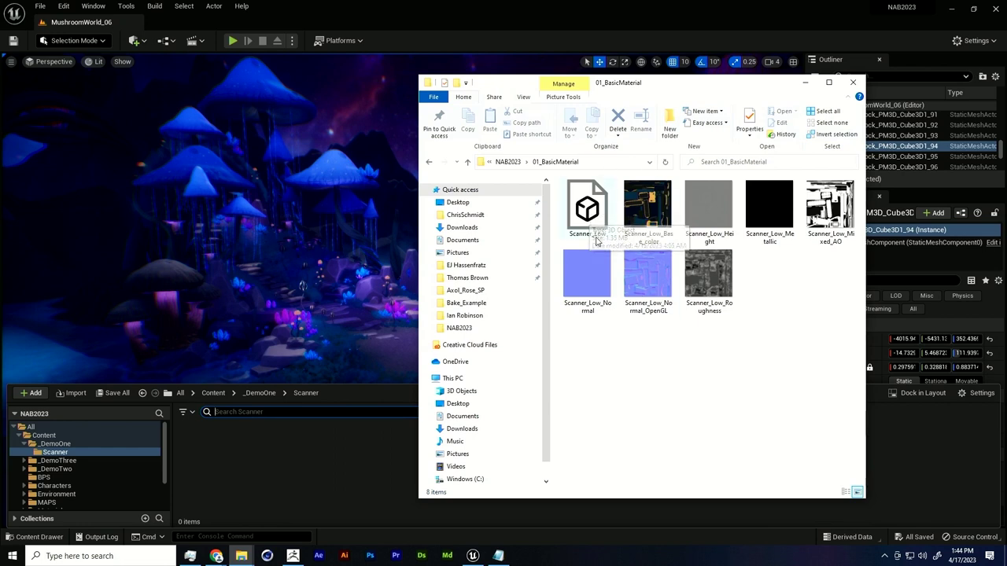
{"action": "left_click", "coordinate": [598, 208]}
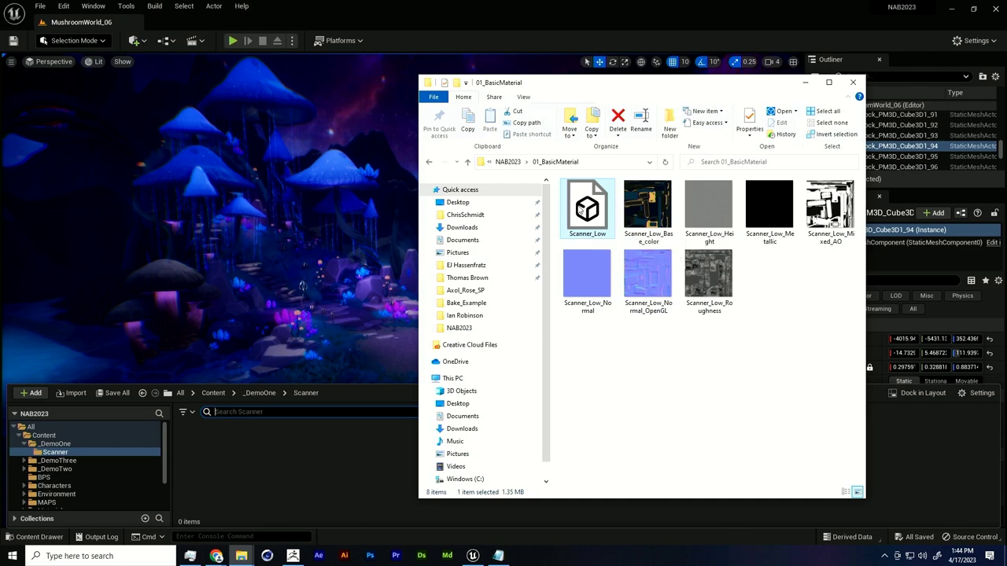
{"action": "double_click", "coordinate": [582, 210]}
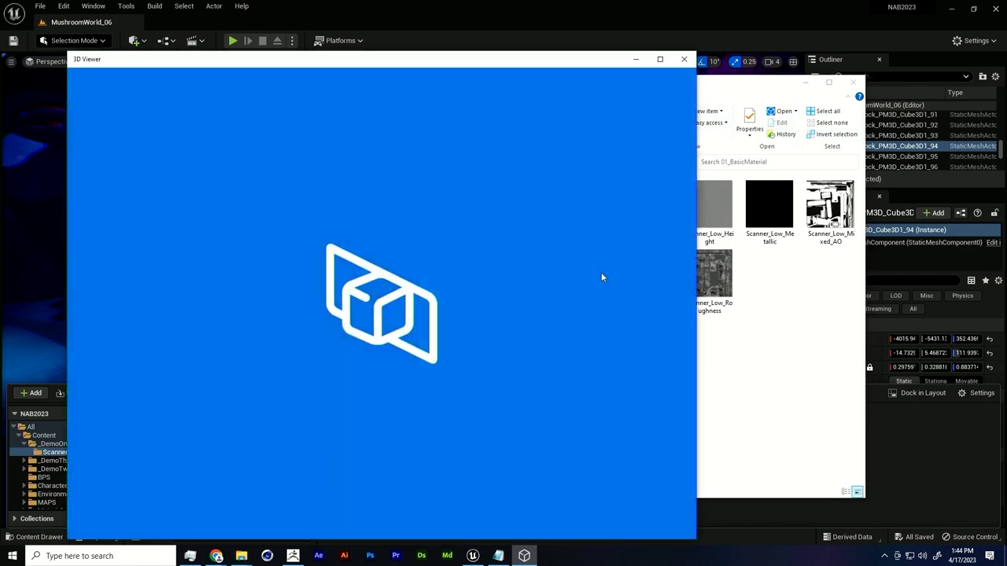
{"action": "left_click", "coordinate": [684, 59]}
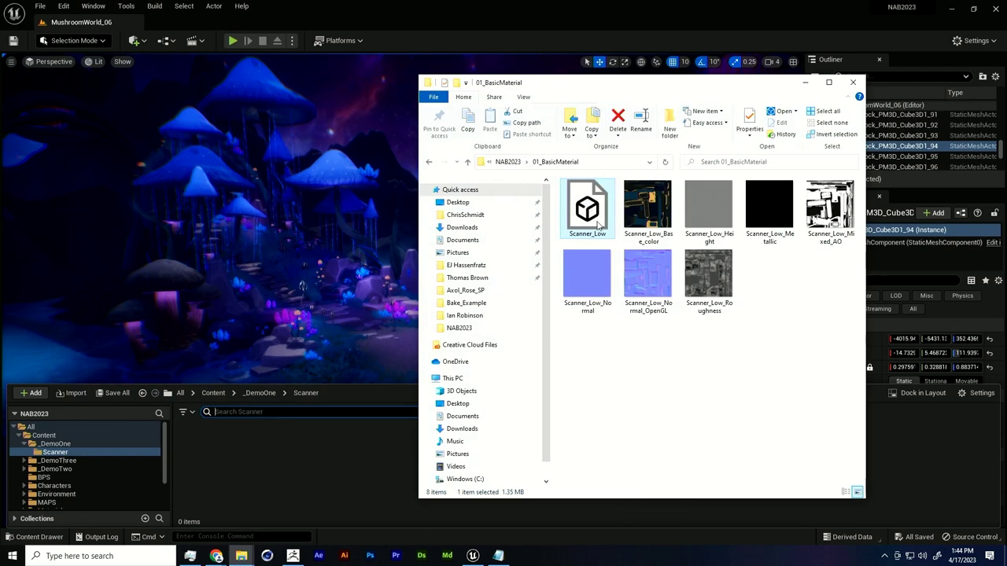
{"action": "left_click", "coordinate": [650, 508]}
{"action": "key", "text": "alt+Tab"}
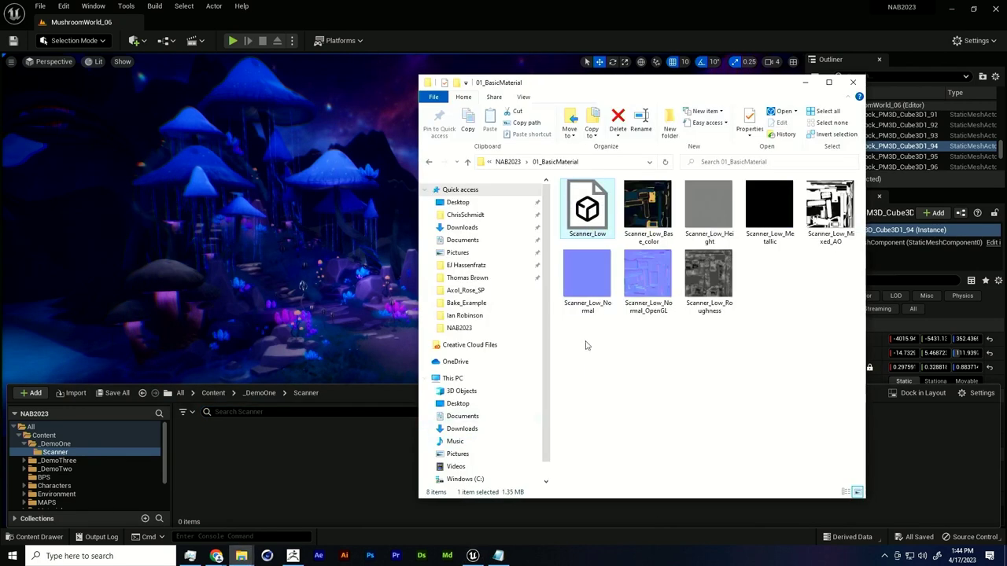
Step: Import the Scanner_Low model from 01_BasicMaterial into the Scanner folder with the default FBX import options
{"action": "left_click_drag", "start_coordinate": [600, 220], "coordinate": [347, 497]}
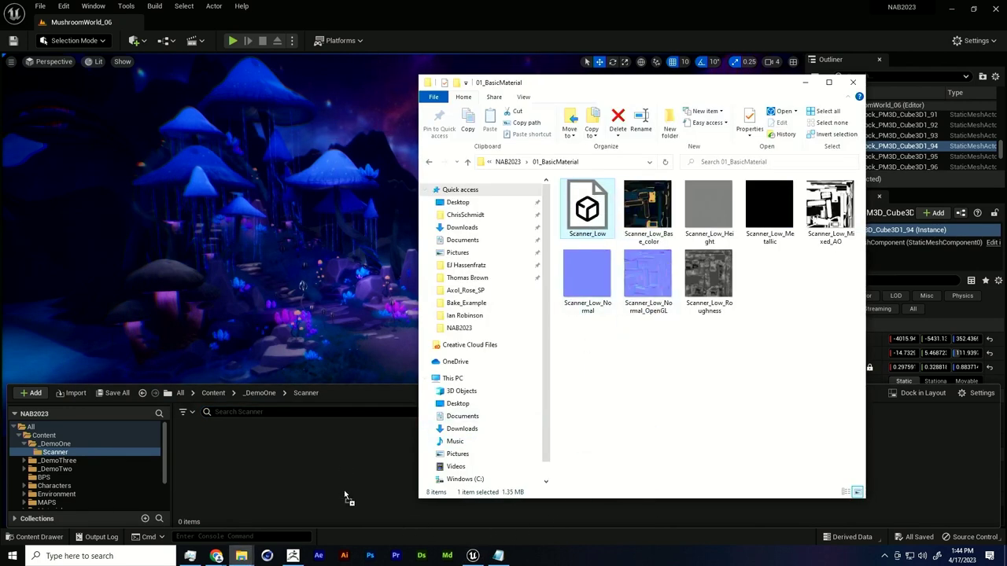
{"action": "left_click_drag", "start_coordinate": [372, 456], "coordinate": [371, 444]}
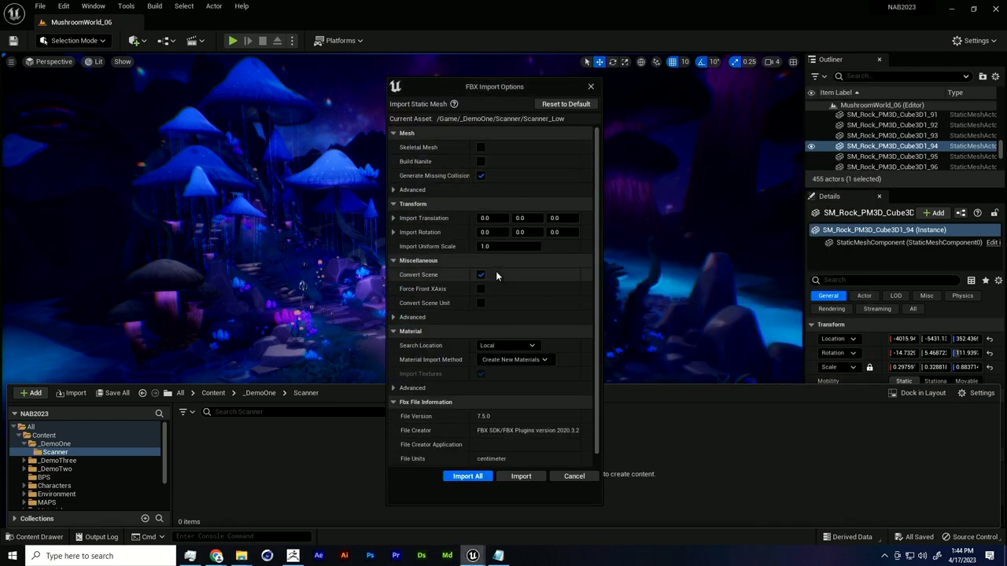
{"action": "scroll", "coordinate": [454, 300], "scroll_direction": "down", "scroll_amount": 2}
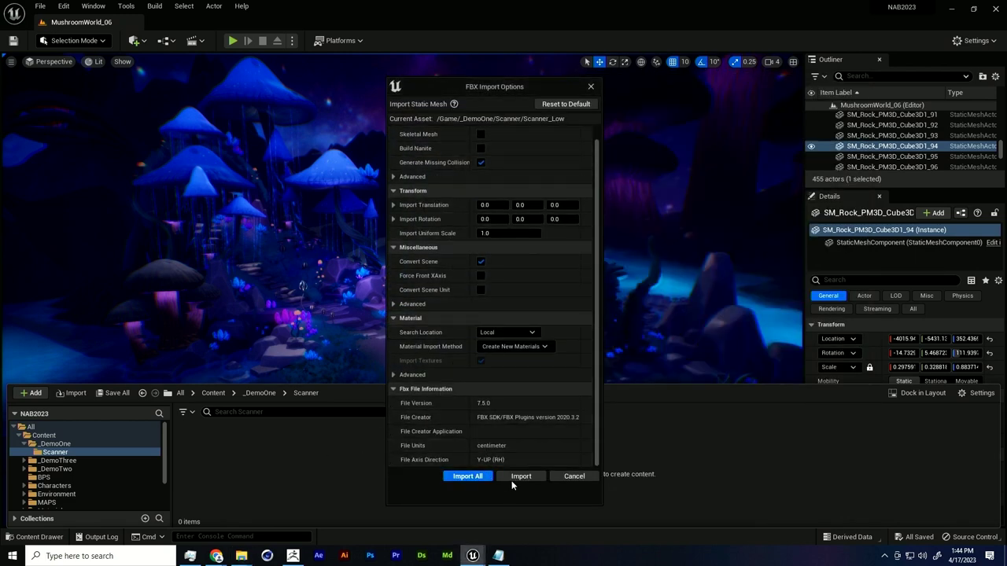
{"action": "scroll", "coordinate": [569, 275], "scroll_direction": "up", "scroll_amount": 2}
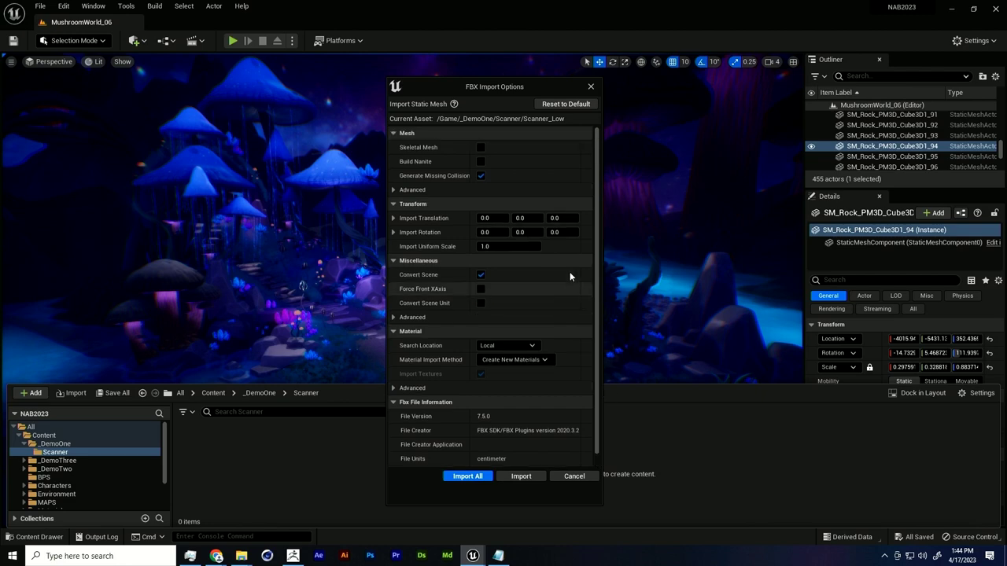
{"action": "left_click", "coordinate": [535, 476]}
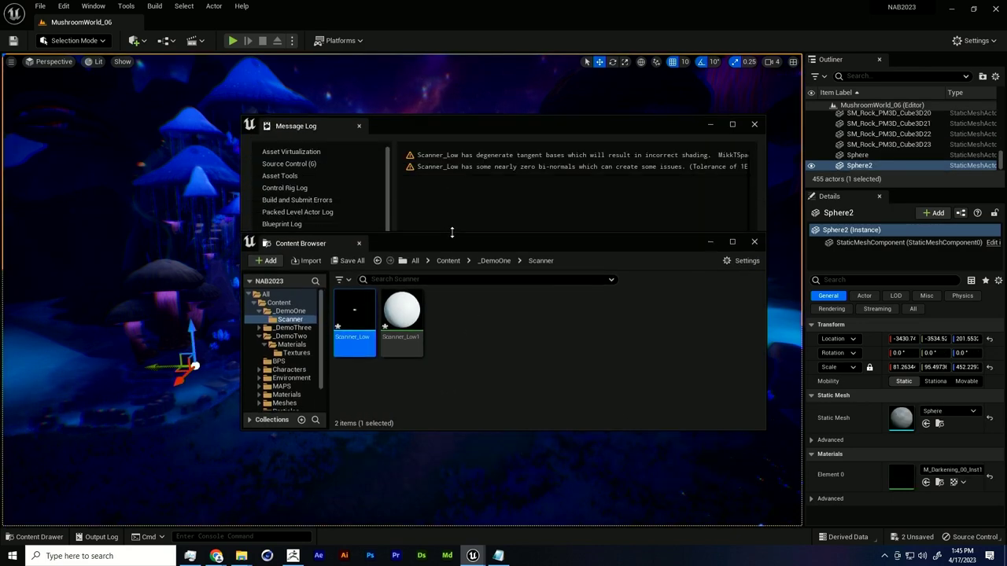
Step: Dock the Content Browser below the viewport with a reduced height, and close the Message Log
{"action": "left_click_drag", "start_coordinate": [404, 243], "coordinate": [245, 330]}
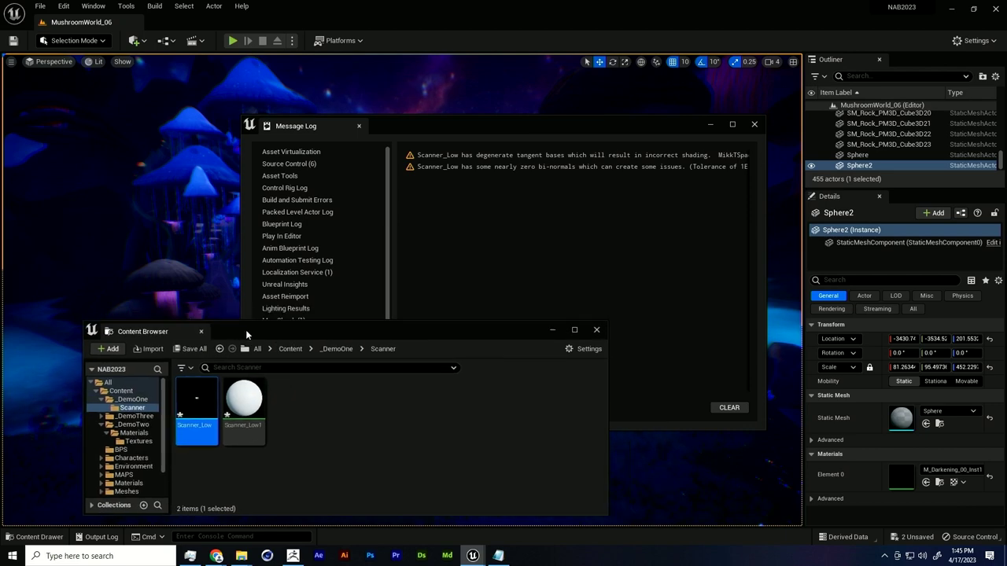
{"action": "left_click_drag", "start_coordinate": [163, 333], "coordinate": [199, 409]}
{"action": "mouse_move", "coordinate": [188, 382]}
{"action": "right_mouse_down"}
{"action": "mouse_move", "coordinate": [134, 559]}
{"action": "mouse_move", "coordinate": [188, 382]}
{"action": "right_mouse_up"}
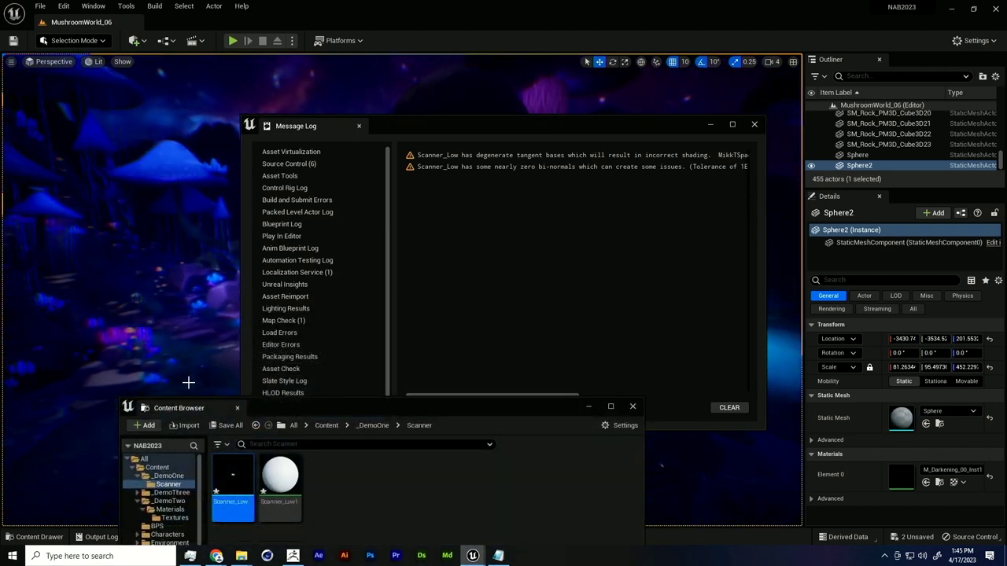
{"action": "left_click_drag", "start_coordinate": [189, 409], "coordinate": [182, 523]}
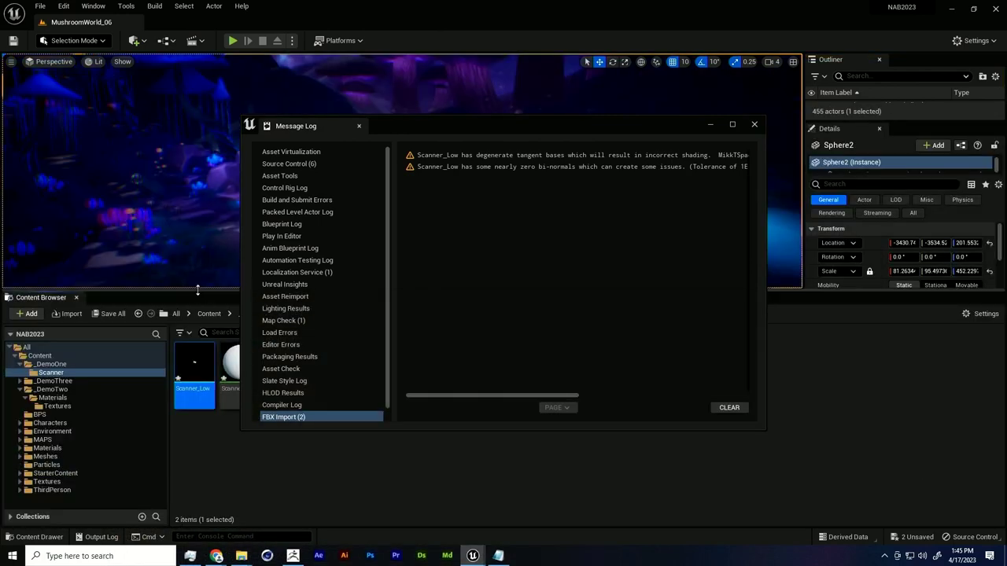
{"action": "left_click_drag", "start_coordinate": [195, 291], "coordinate": [195, 385]}
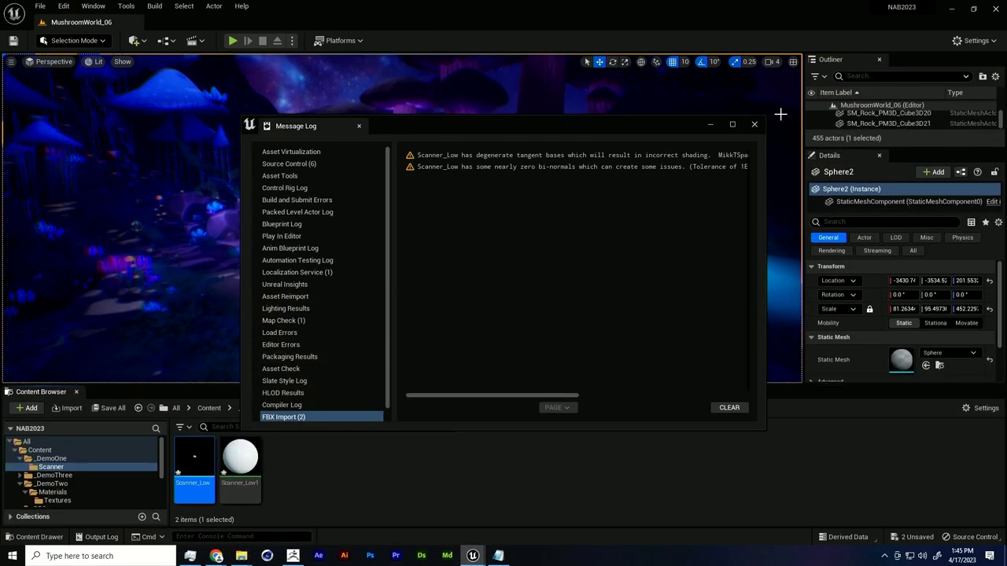
{"action": "left_click", "coordinate": [754, 125]}
{"action": "left_click", "coordinate": [309, 458]}
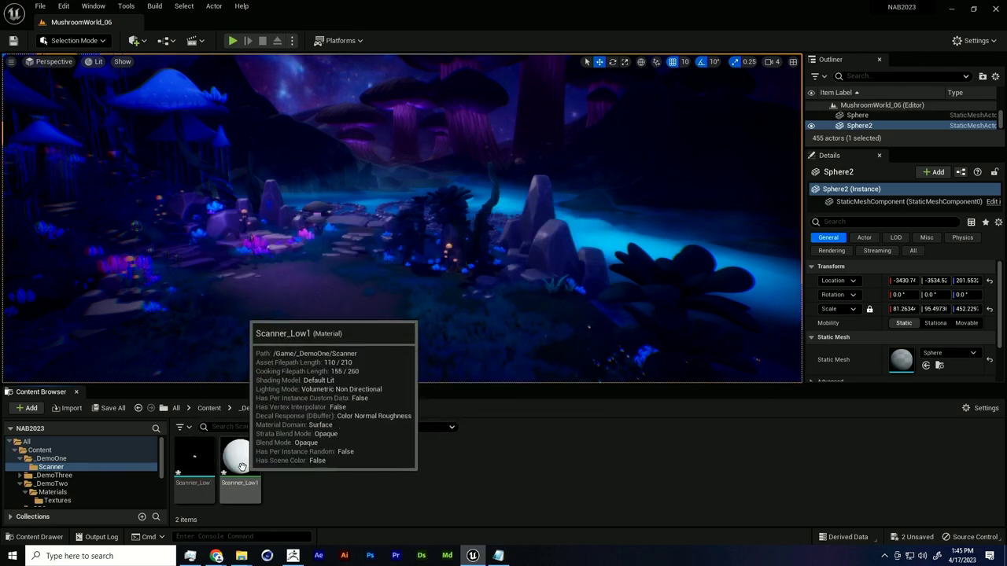
Step: Check the Scanner_Low1 material, close it, and open the Scanner_Low mesh to examine its shape and size up close
{"action": "double_click", "coordinate": [242, 466]}
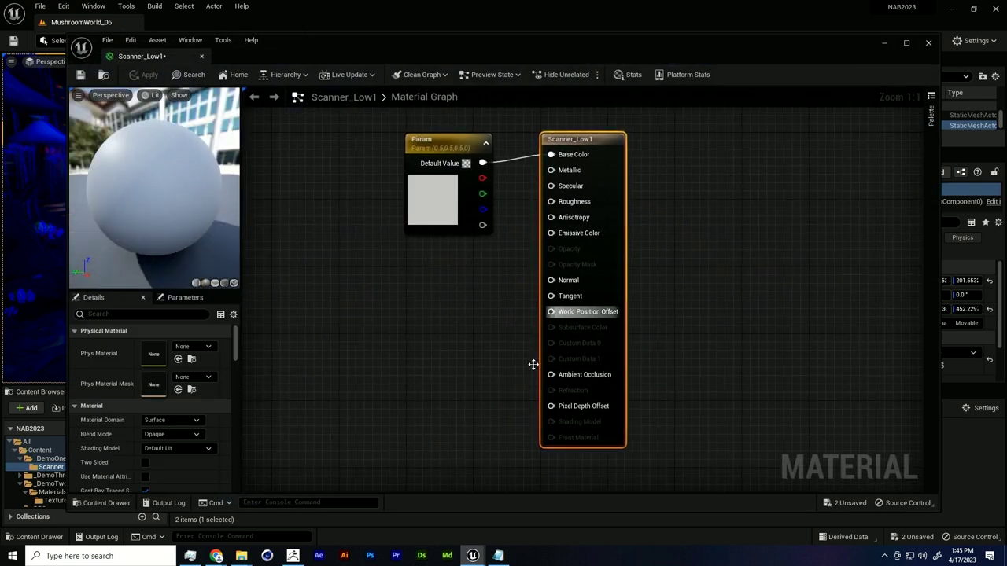
{"action": "left_click", "coordinate": [928, 43]}
{"action": "double_click", "coordinate": [198, 466]}
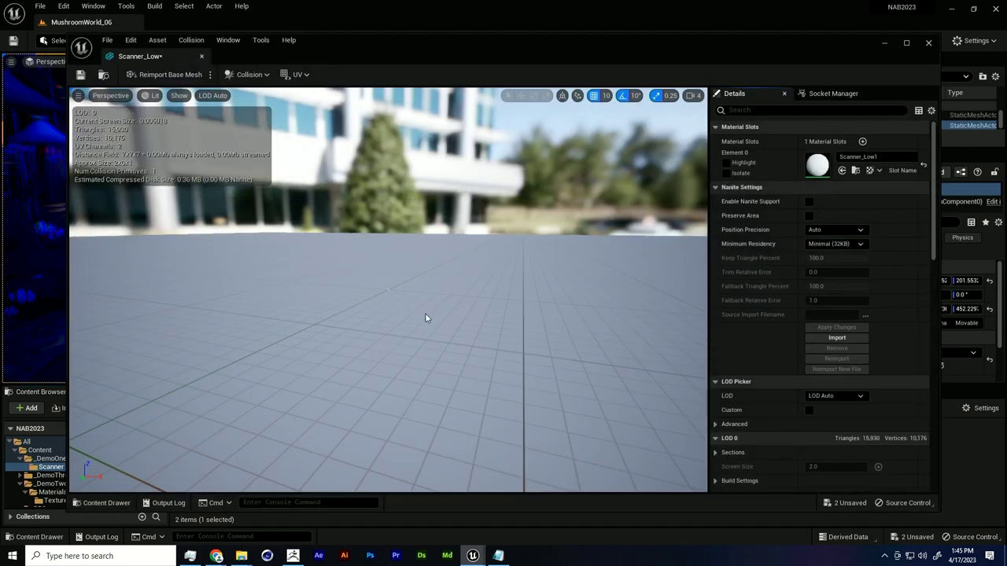
{"action": "left_click_drag", "start_coordinate": [404, 369], "coordinate": [369, 371], "text": "alt"}
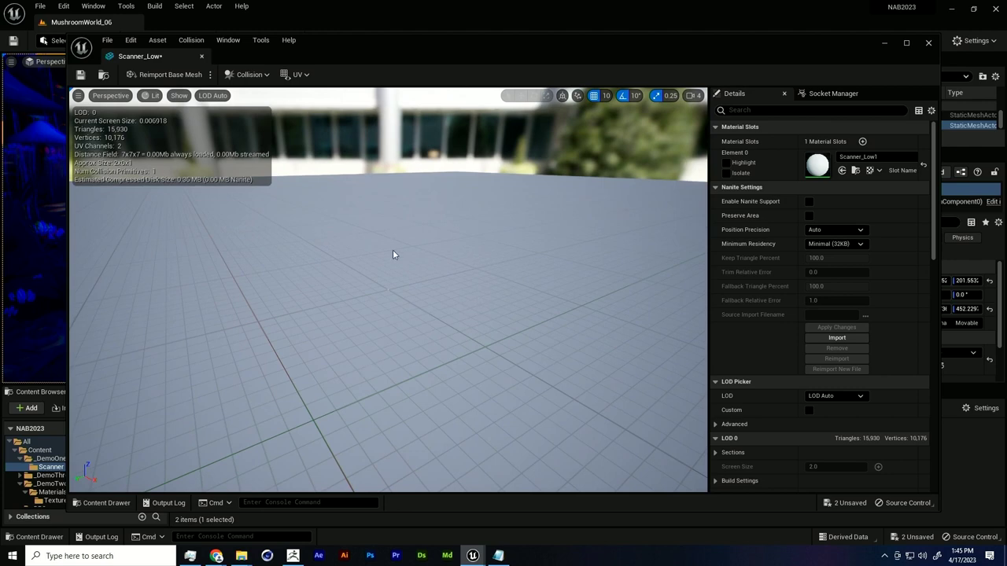
{"action": "scroll", "coordinate": [416, 322], "scroll_direction": "up", "scroll_amount": 5}
{"action": "left_click_drag", "start_coordinate": [463, 329], "coordinate": [411, 338], "text": "alt"}
{"action": "scroll", "coordinate": [404, 326], "scroll_direction": "up", "scroll_amount": 3}
{"action": "scroll", "coordinate": [410, 302], "scroll_direction": "down", "scroll_amount": 3}
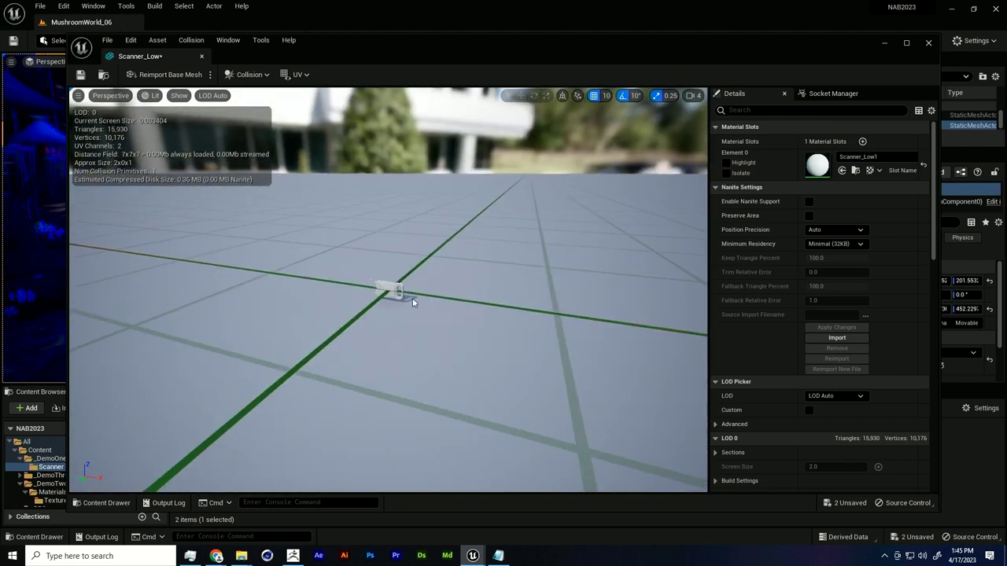
{"action": "scroll", "coordinate": [417, 306], "scroll_direction": "up", "scroll_amount": 3}
{"action": "scroll", "coordinate": [416, 306], "scroll_direction": "down", "scroll_amount": 1}
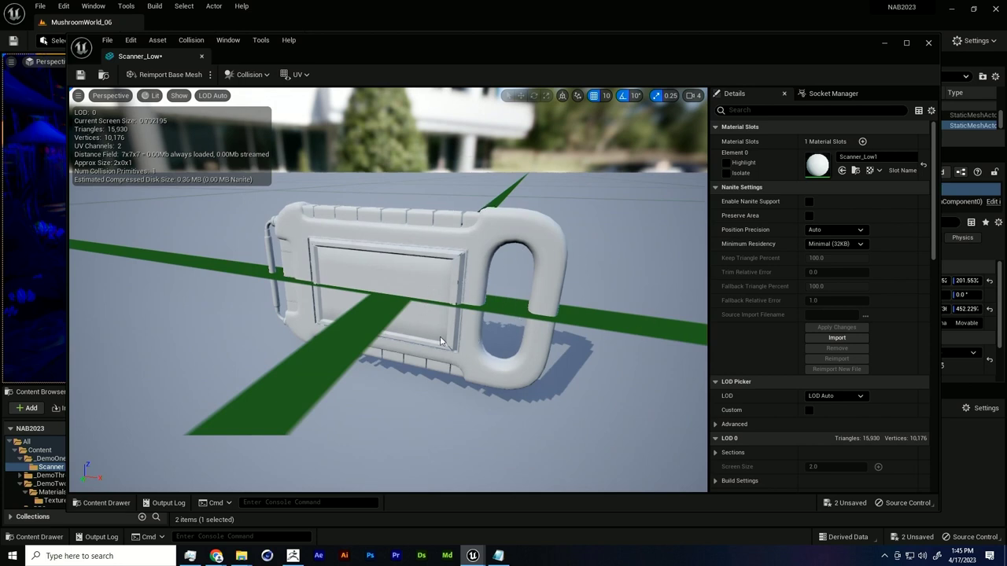
Step: Filter the mesh details for "import", set Import Uniform Scale to 3.0, and reimport the base mesh
{"action": "left_click", "coordinate": [776, 110]}
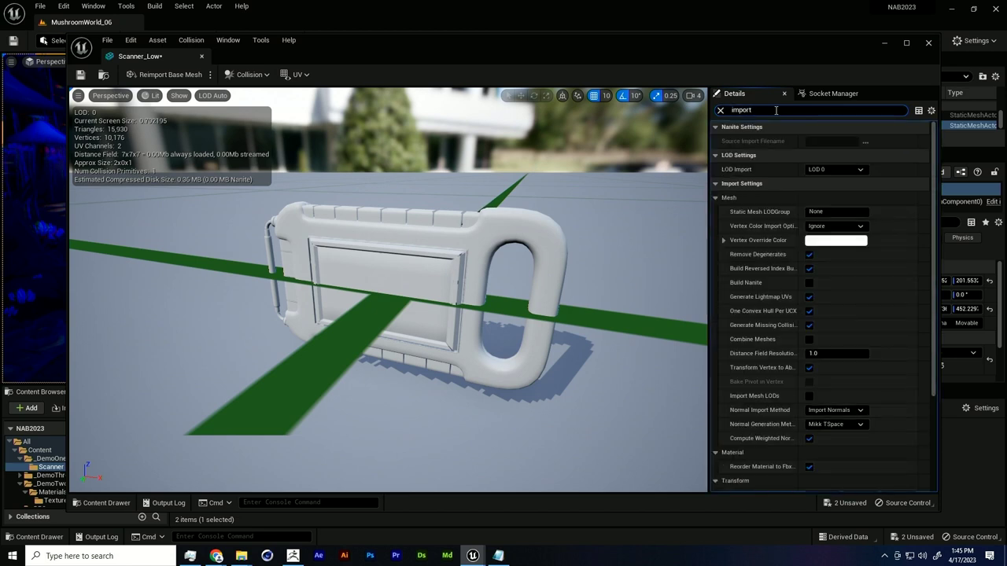
{"action": "type", "text": "import opti"}
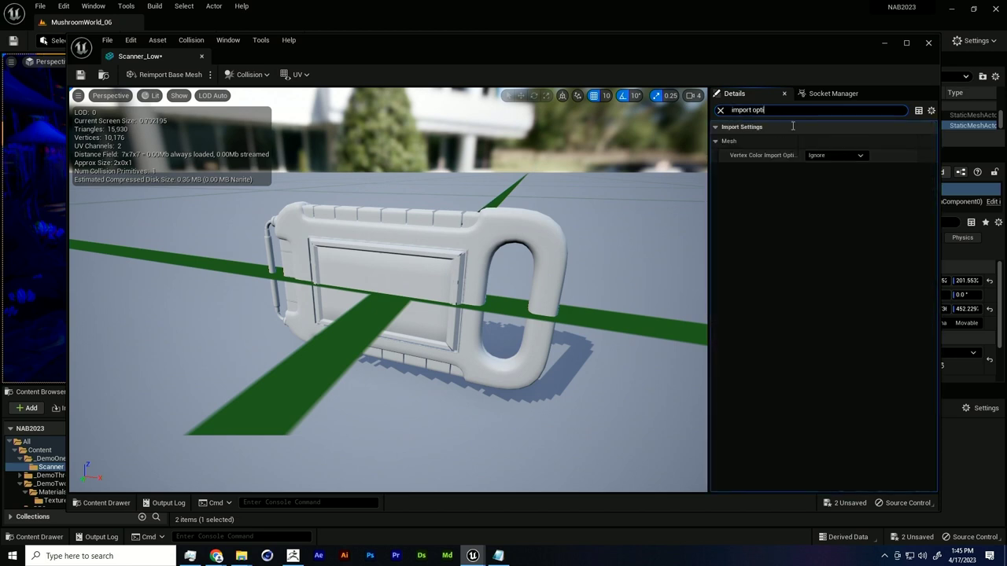
{"action": "key", "text": "BackSpace"}
{"action": "key", "text": "BackSpace"}
{"action": "key", "text": "BackSpace"}
{"action": "key", "text": "BackSpace"}
{"action": "key", "text": "BackSpace"}
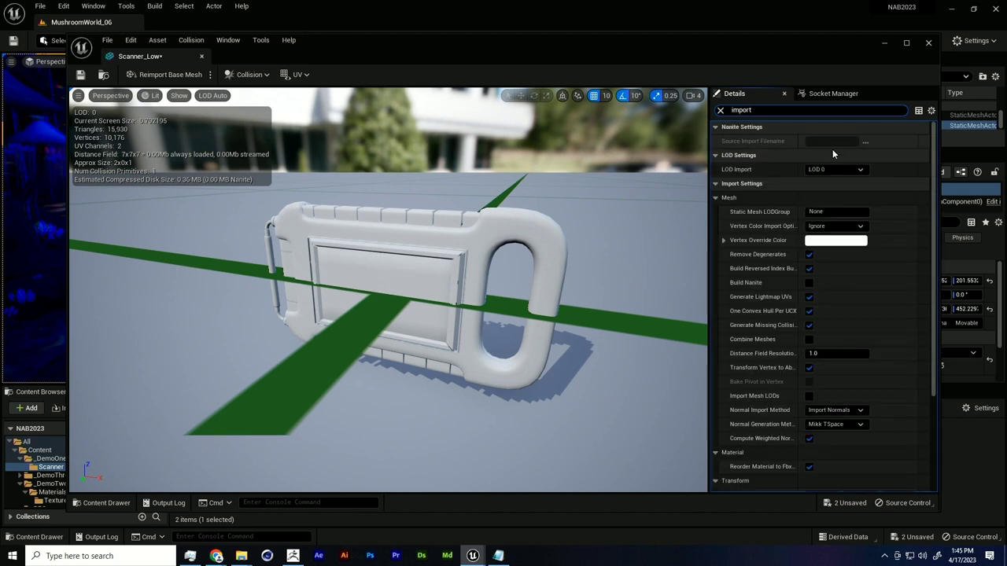
{"action": "scroll", "coordinate": [830, 248], "scroll_direction": "down", "scroll_amount": 5}
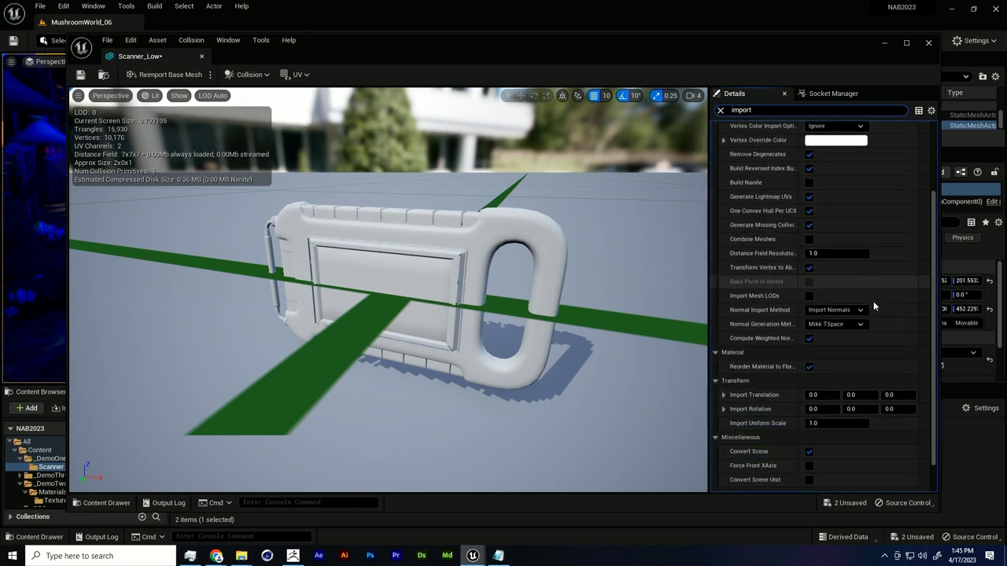
{"action": "scroll", "coordinate": [873, 305], "scroll_direction": "down", "scroll_amount": 2}
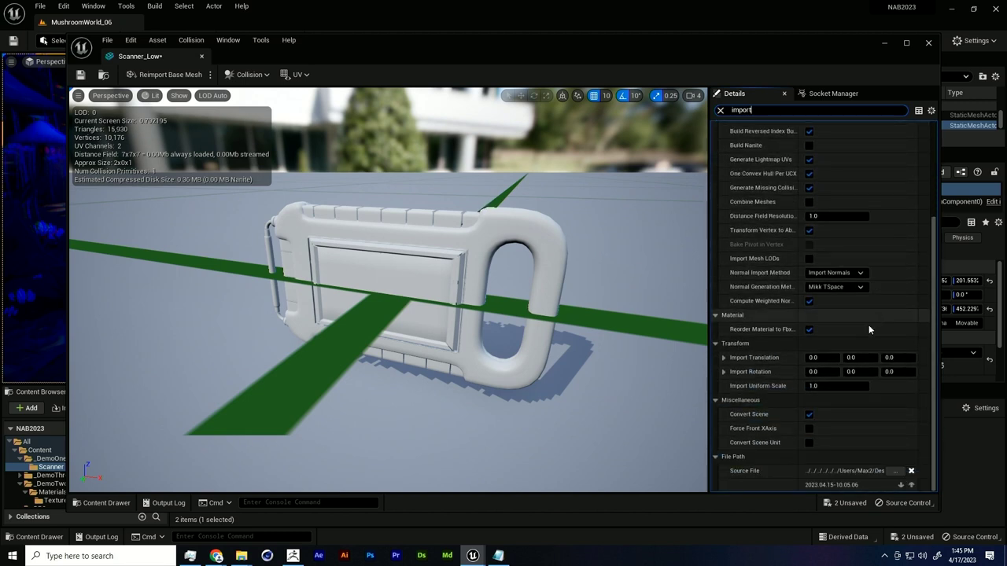
{"action": "left_click", "coordinate": [818, 385]}
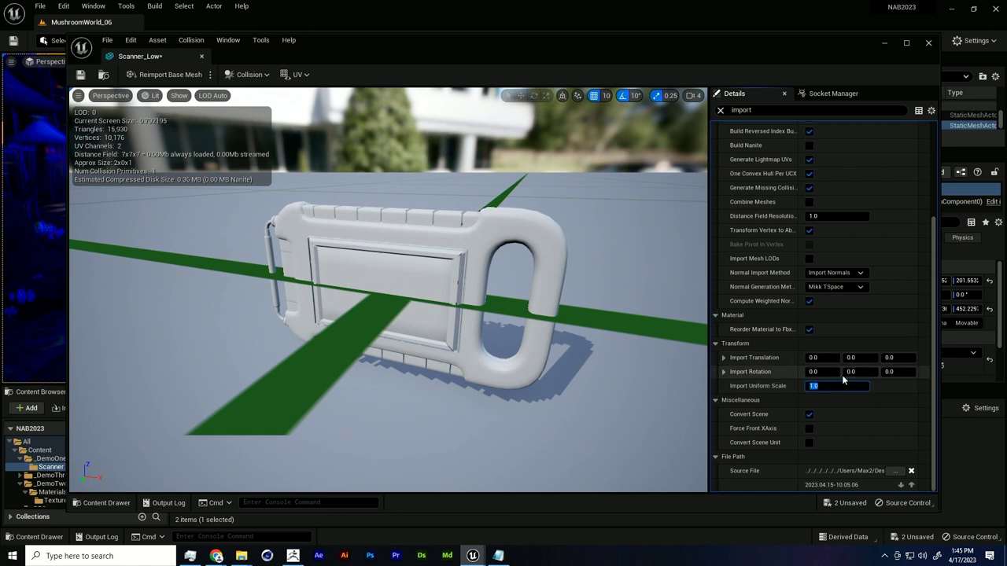
{"action": "type", "text": "3"}
{"action": "key", "text": "Return"}
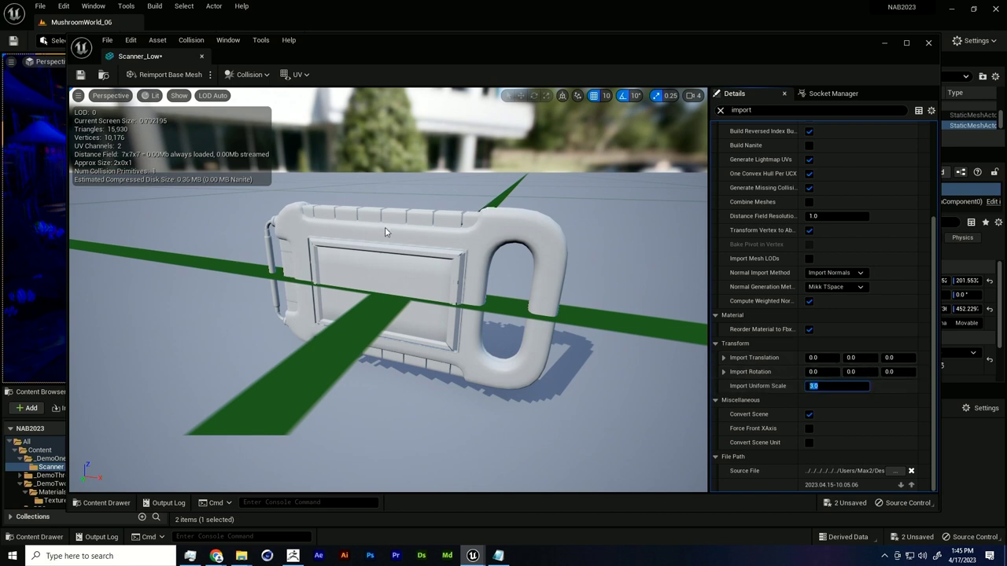
{"action": "left_click", "coordinate": [167, 74]}
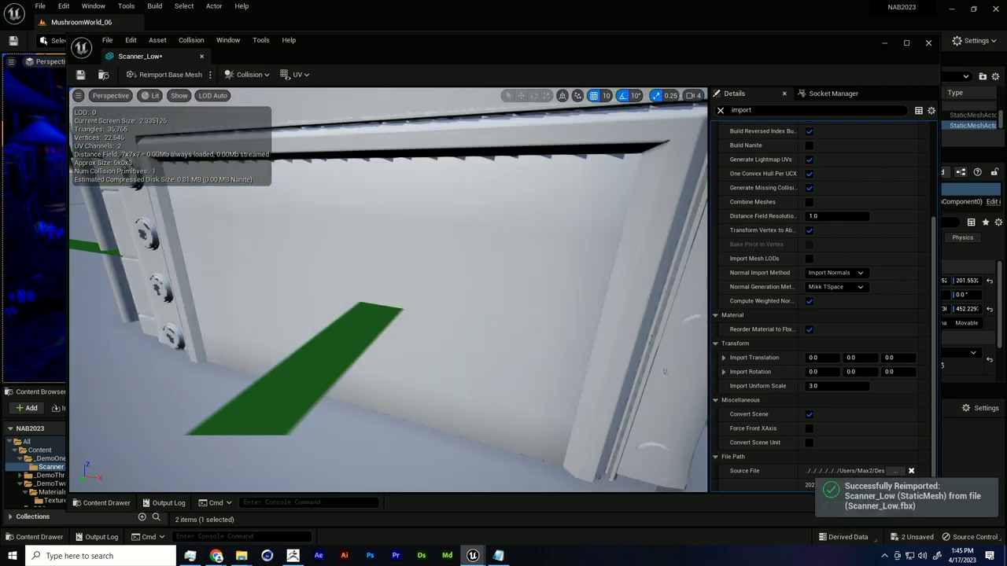
Step: Inspect the reimported scanner from several angles and dock its mesh editor beside the MushroomWorld_06 level in the main window
{"action": "scroll", "coordinate": [484, 266], "scroll_direction": "down", "scroll_amount": 8}
{"action": "scroll", "coordinate": [483, 267], "scroll_direction": "up", "scroll_amount": 8}
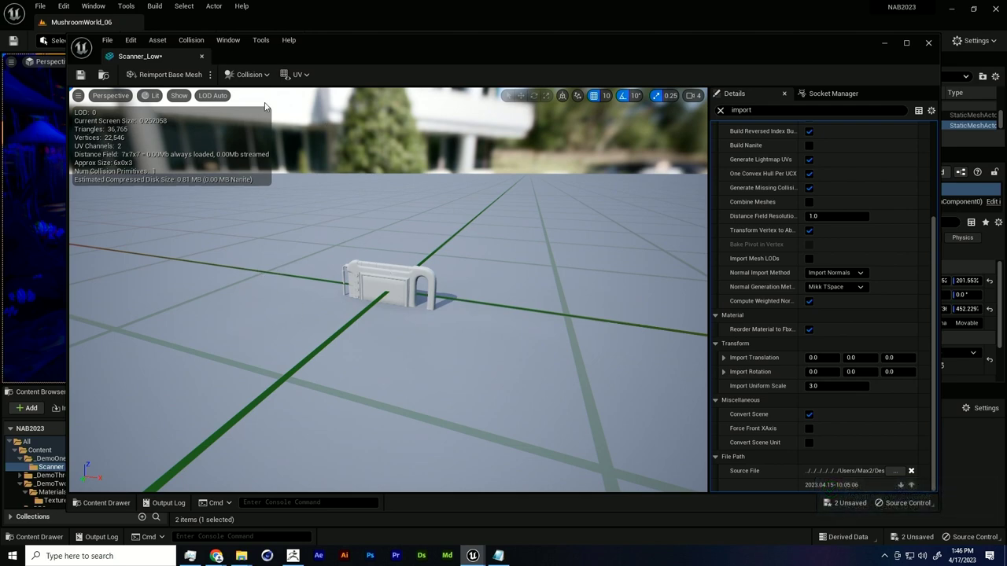
{"action": "left_click_drag", "start_coordinate": [395, 262], "coordinate": [456, 252], "text": "alt"}
{"action": "scroll", "coordinate": [395, 262], "scroll_direction": "up", "scroll_amount": 5}
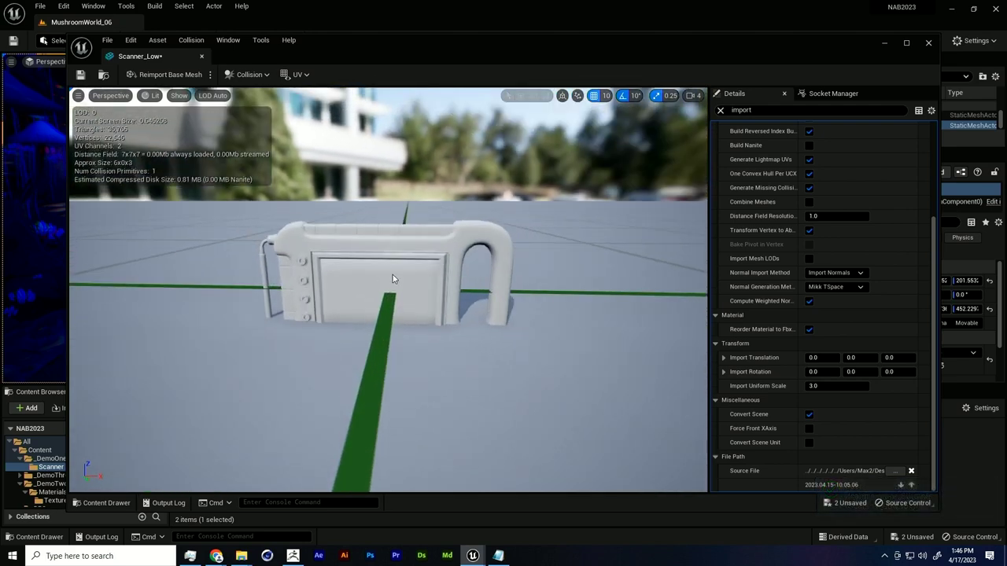
{"action": "left_click_drag", "start_coordinate": [393, 279], "coordinate": [392, 208], "text": "alt"}
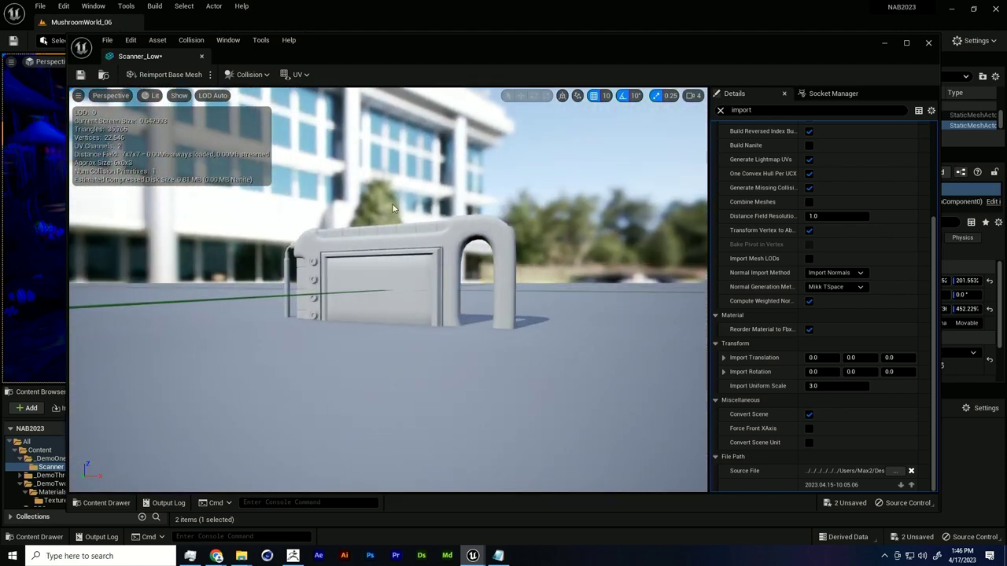
{"action": "left_click_drag", "start_coordinate": [155, 59], "coordinate": [220, 22]}
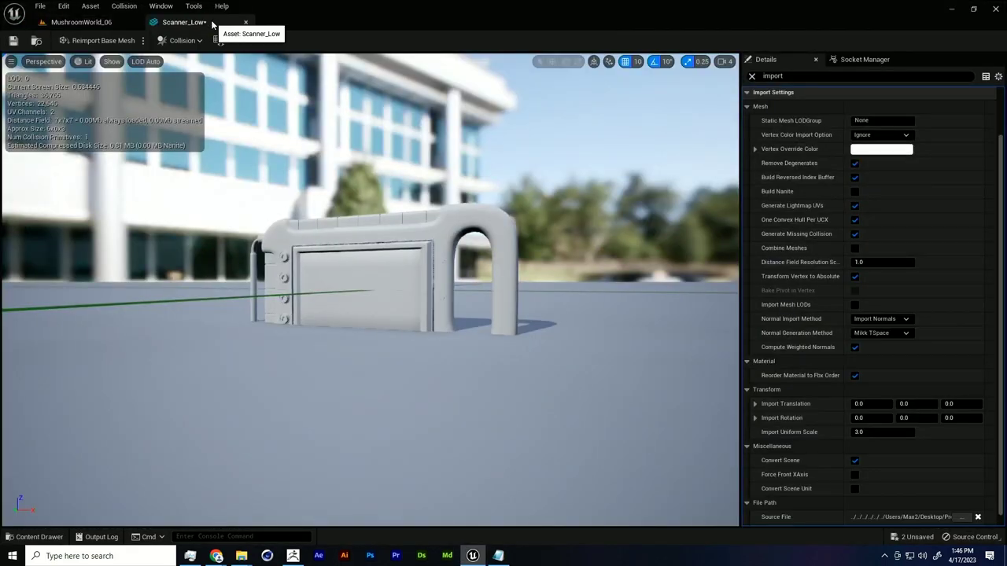
Step: Place the Scanner_Low mesh on the ground in the MushroomWorld_06 level and raise it to a Z location of 300
{"action": "left_click", "coordinate": [79, 22]}
{"action": "key", "text": "s"}
{"action": "right_click_drag", "start_coordinate": [371, 282], "coordinate": [356, 269]}
{"action": "left_click_drag", "start_coordinate": [200, 462], "coordinate": [408, 261]}
{"action": "right_click_drag", "start_coordinate": [432, 265], "coordinate": [432, 265]}
{"action": "key", "text": "w"}
{"action": "key", "text": "f"}
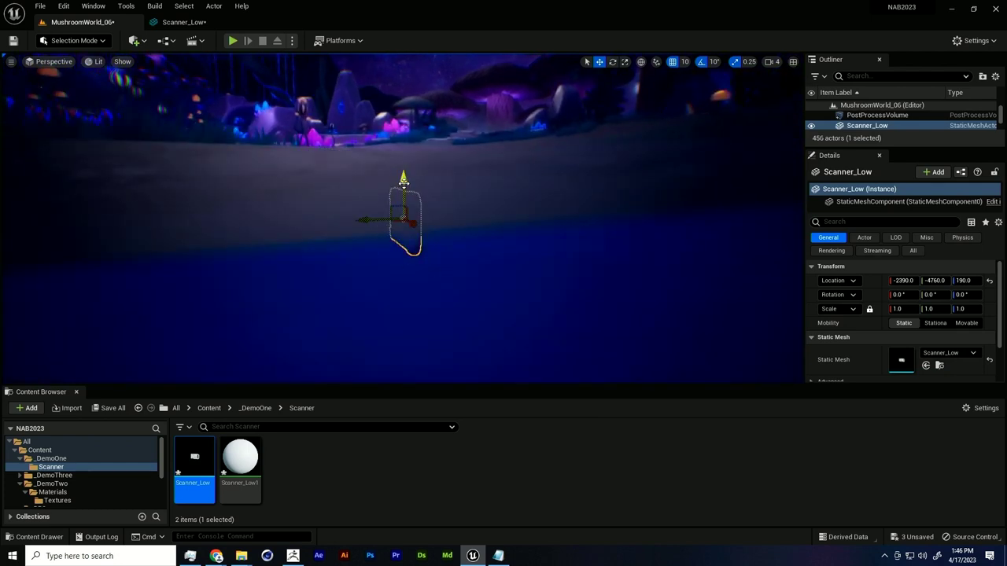
{"action": "left_click_drag", "start_coordinate": [403, 184], "coordinate": [403, 183], "text": "shift"}
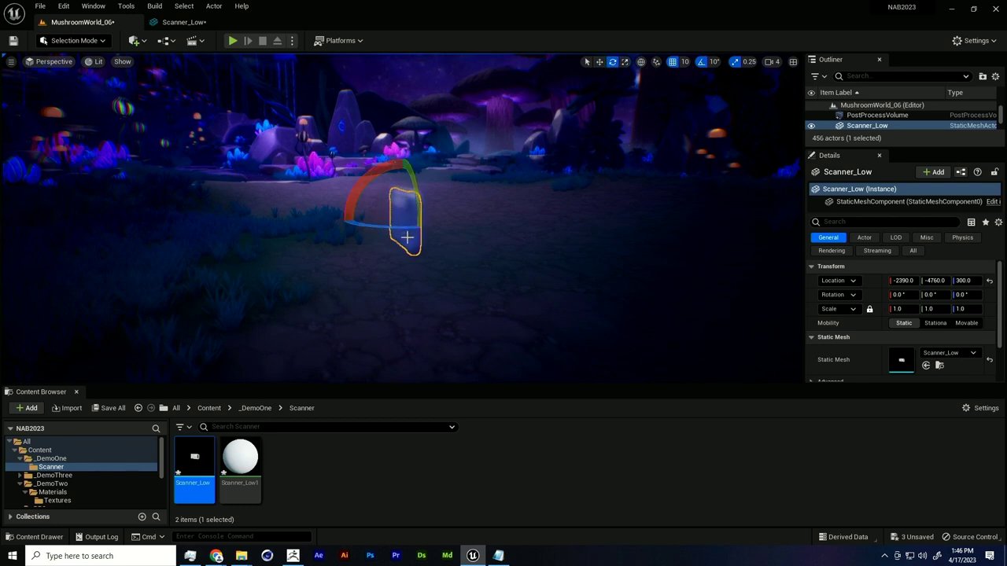
Step: Rotate the placed scanner to about -90° around the Z axis and keep it selected and framed in the level view
{"action": "key", "text": "w"}
{"action": "key", "text": "r"}
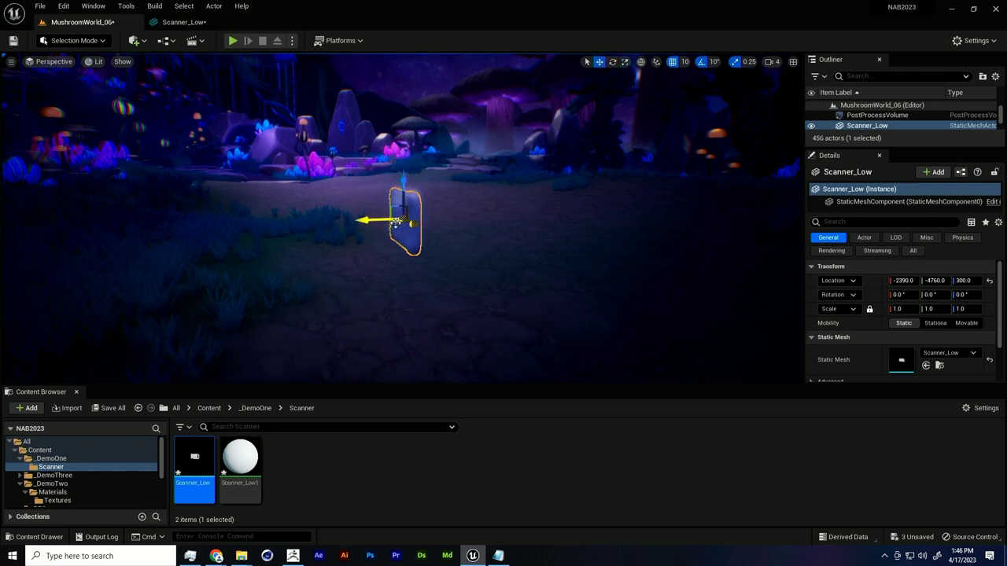
{"action": "key", "text": "e"}
{"action": "left_click_drag", "start_coordinate": [376, 227], "coordinate": [472, 223]}
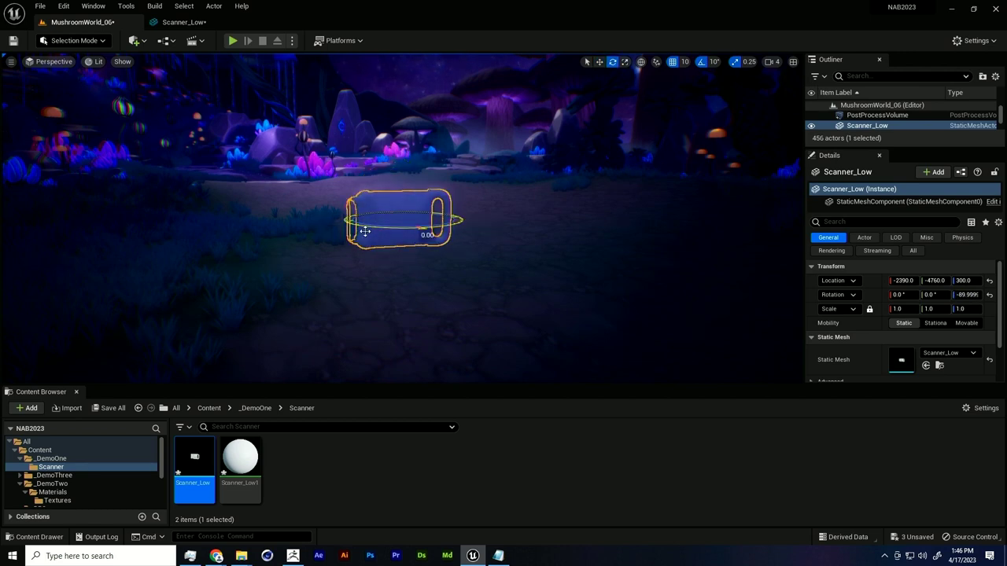
{"action": "left_click", "coordinate": [317, 233]}
{"action": "right_click_drag", "start_coordinate": [317, 228], "coordinate": [323, 230]}
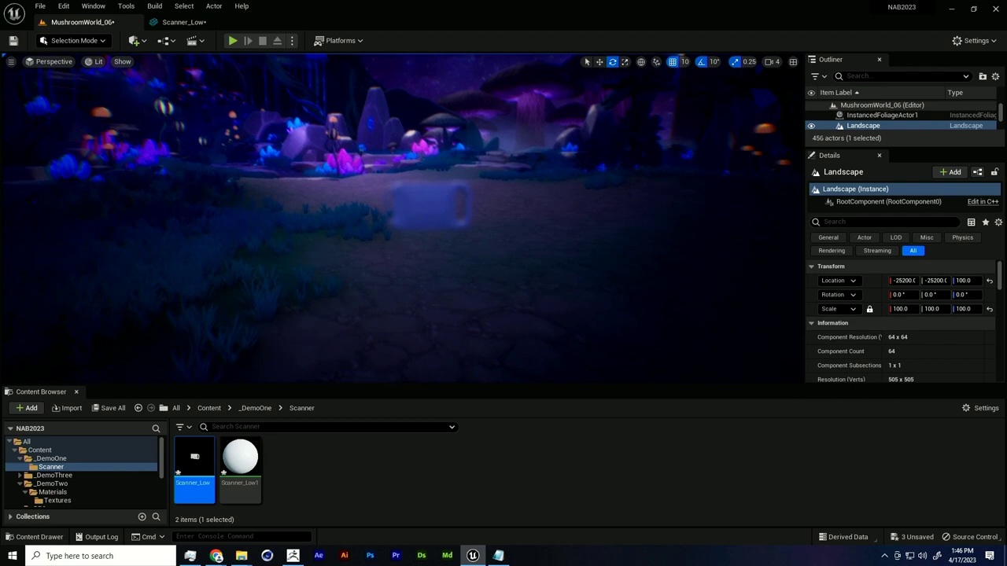
{"action": "right_click", "coordinate": [443, 217]}
{"action": "right_click_drag", "start_coordinate": [410, 254], "coordinate": [441, 253]}
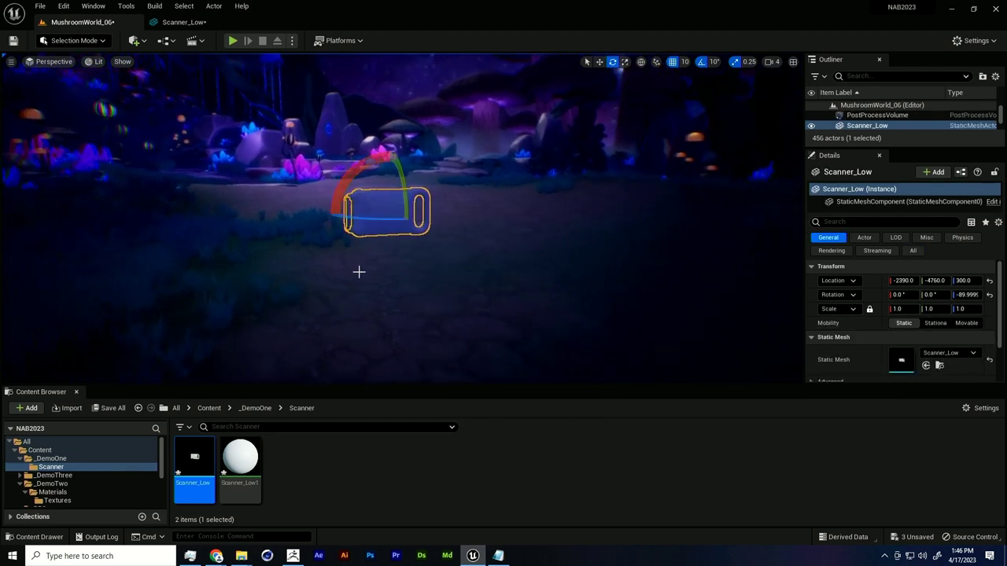
{"action": "right_click_drag", "start_coordinate": [389, 298], "coordinate": [390, 298]}
{"action": "key", "text": "w"}
{"action": "key", "text": "s"}
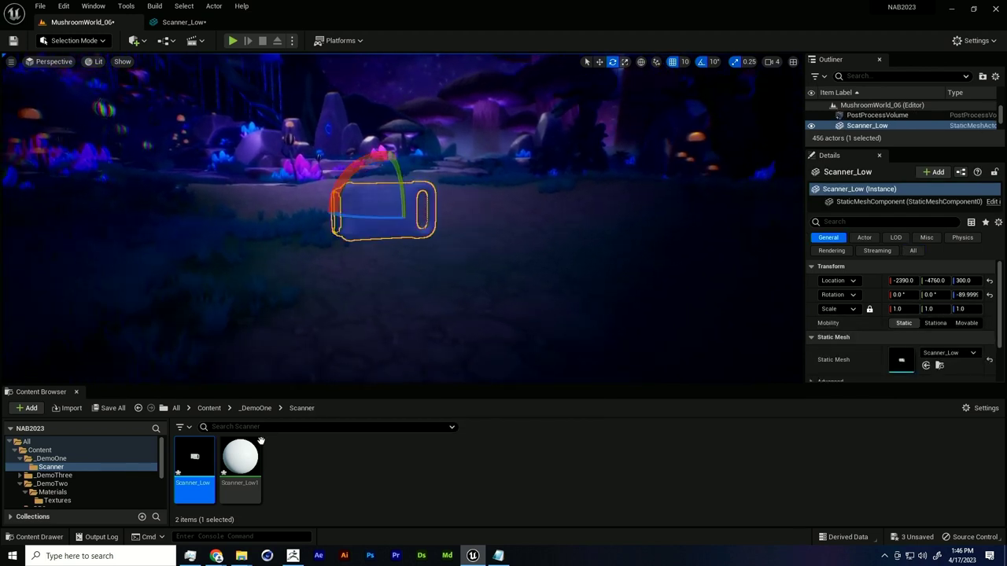
Step: Open the Scanner_Low1 material and delete the Param node connected to Base Color
{"action": "double_click", "coordinate": [240, 460]}
{"action": "left_click_drag", "start_coordinate": [458, 285], "coordinate": [429, 193]}
{"action": "key", "text": "Delete"}
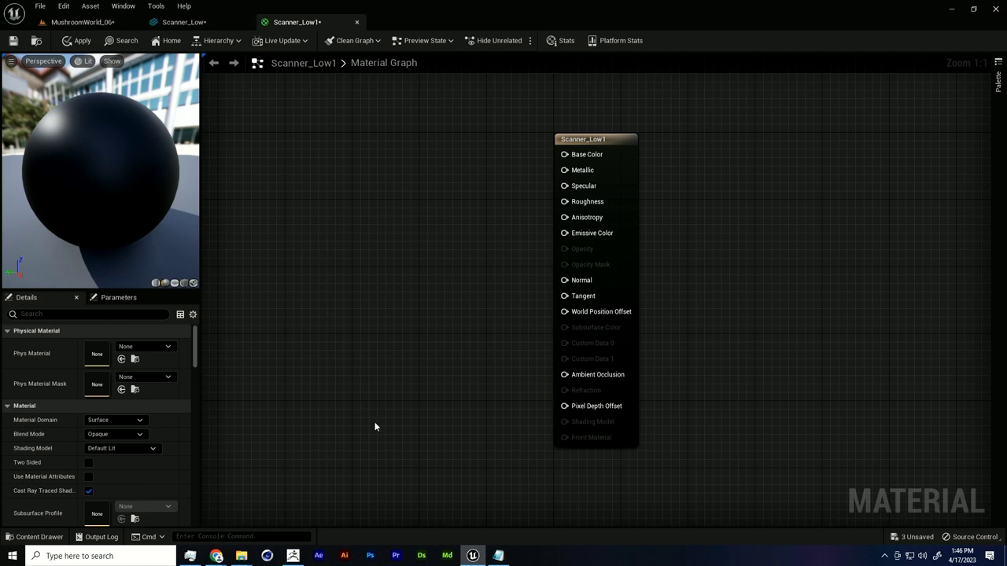
Step: Import all seven Scanner_Low texture maps, from Base_color through Roughness, from the 01_BasicMaterial folder into the Scanner folder
{"action": "left_click", "coordinate": [88, 20]}
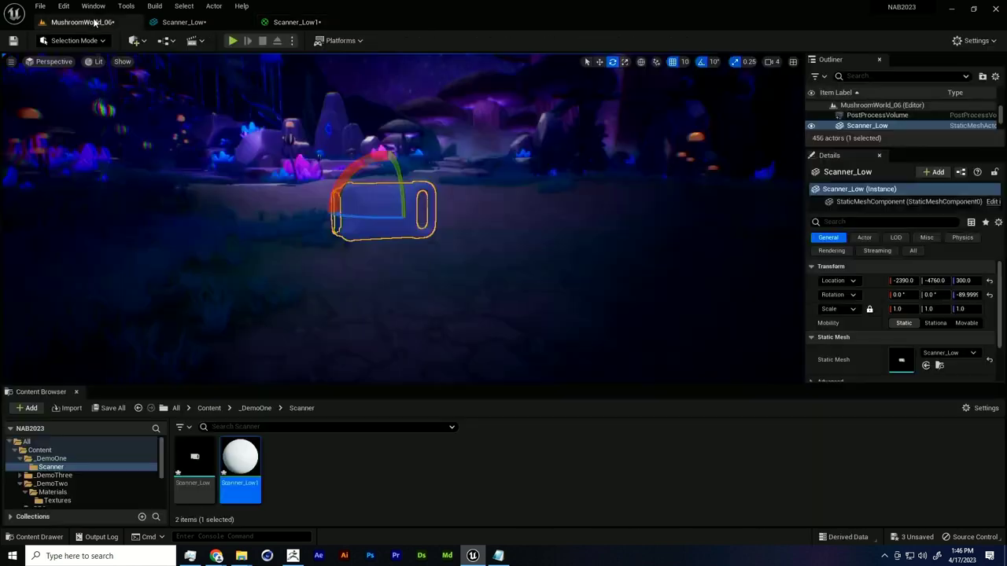
{"action": "mouse_move", "coordinate": [241, 556]}
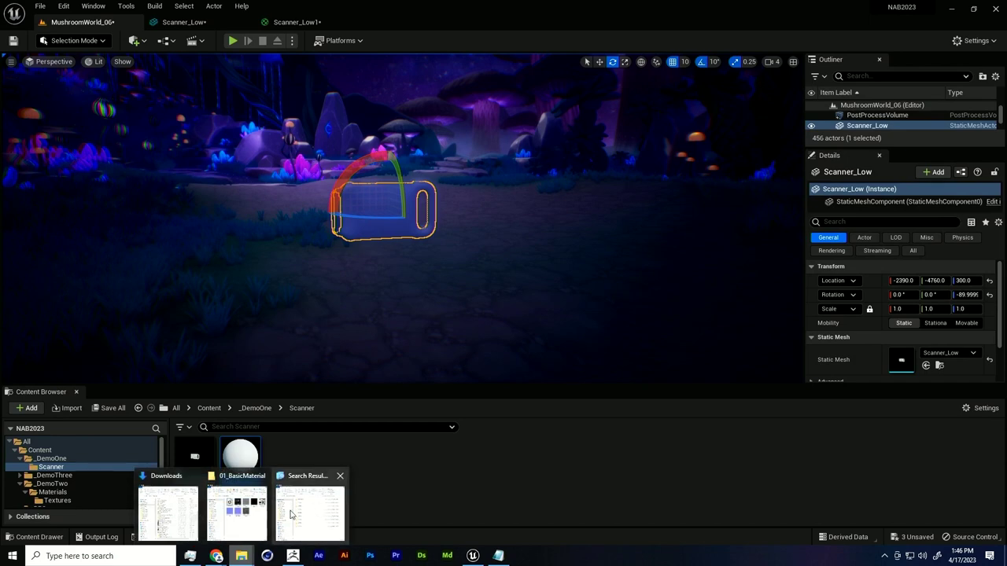
{"action": "left_click", "coordinate": [236, 508]}
{"action": "left_click", "coordinate": [670, 205]}
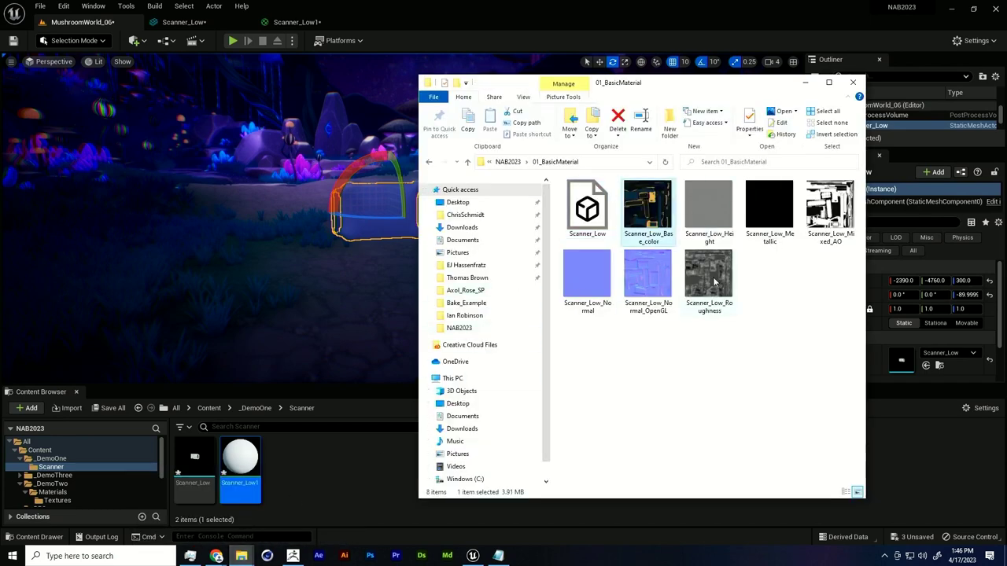
{"action": "left_click", "coordinate": [715, 292], "text": "shift"}
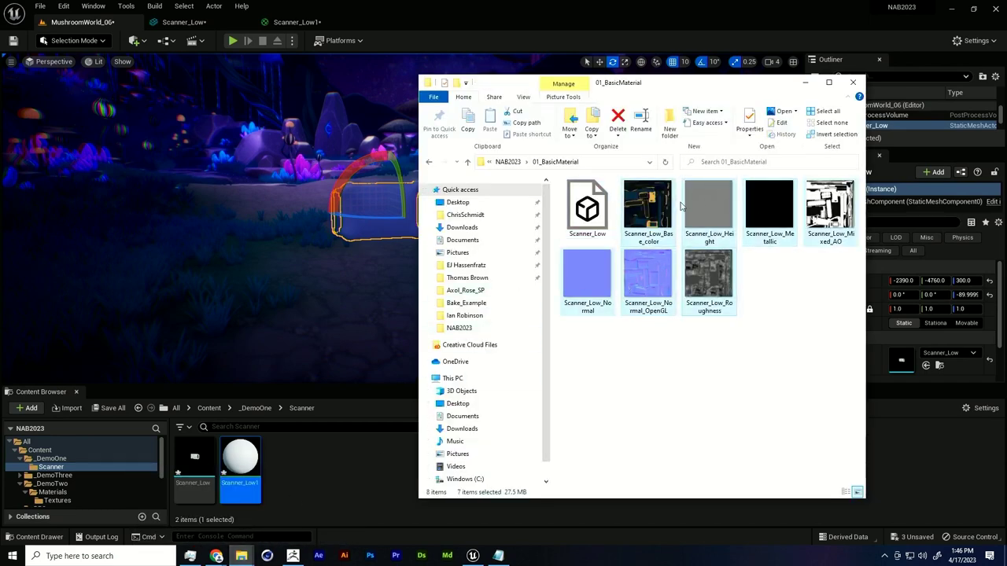
{"action": "left_click_drag", "start_coordinate": [681, 206], "coordinate": [654, 543]}
{"action": "left_click_drag", "start_coordinate": [619, 513], "coordinate": [621, 514]}
{"action": "left_click", "coordinate": [401, 519]}
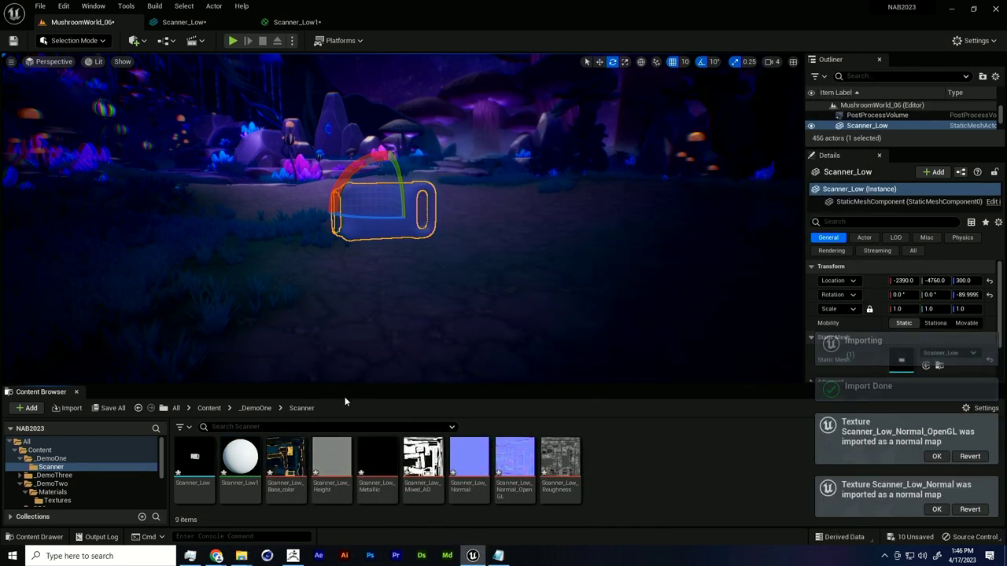
Step: Float the Scanner_Low1 material editor in an enlarged window above the level's Content Browser, leaving the imported textures accessible and the material node in view
{"action": "left_click_drag", "start_coordinate": [304, 19], "coordinate": [314, 72]}
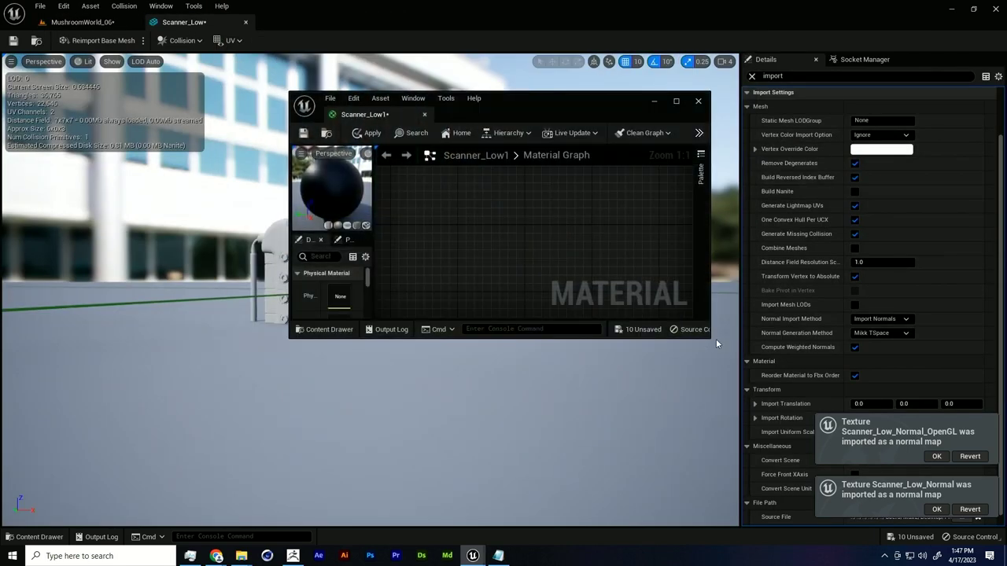
{"action": "left_click_drag", "start_coordinate": [716, 343], "coordinate": [821, 451]}
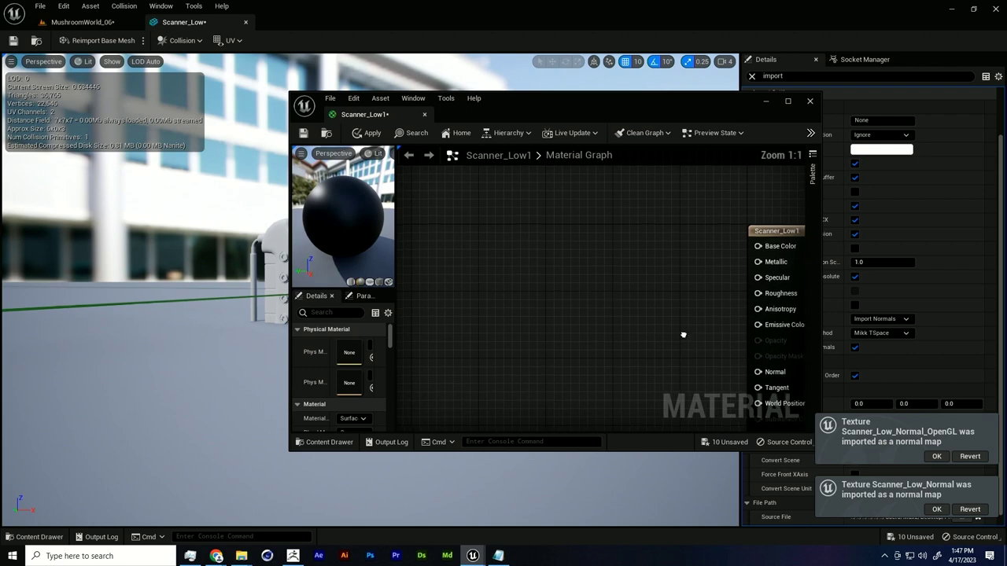
{"action": "right_click_drag", "start_coordinate": [683, 335], "coordinate": [550, 266]}
{"action": "left_click", "coordinate": [83, 22]}
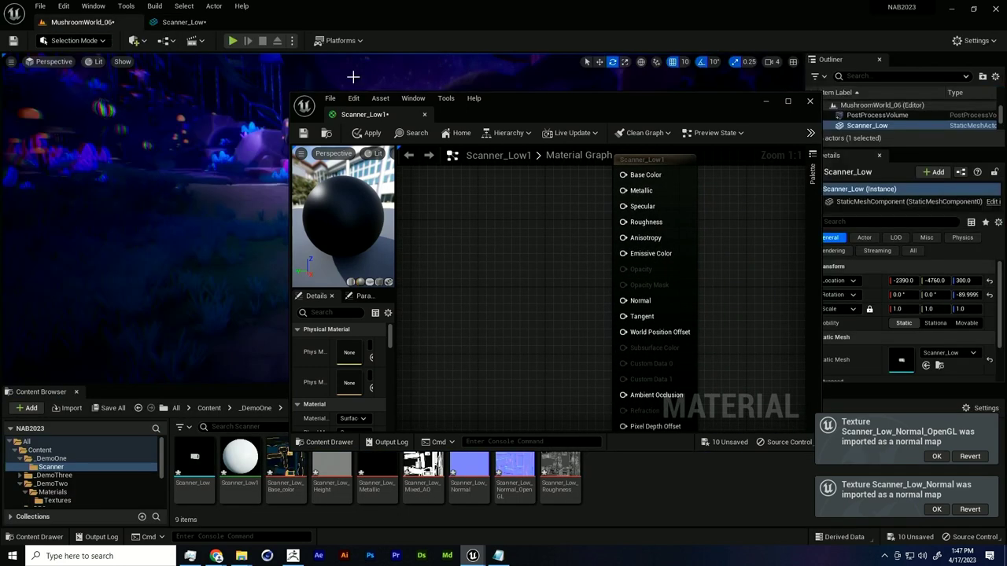
{"action": "left_click_drag", "start_coordinate": [292, 102], "coordinate": [116, 35]}
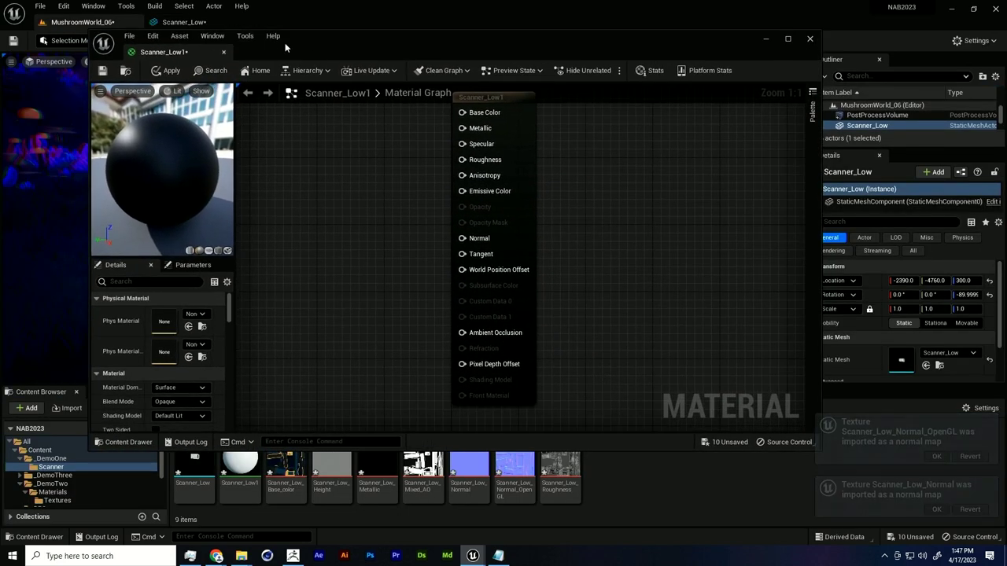
{"action": "left_click_drag", "start_coordinate": [343, 49], "coordinate": [377, 35]}
{"action": "right_click_drag", "start_coordinate": [622, 232], "coordinate": [638, 277]}
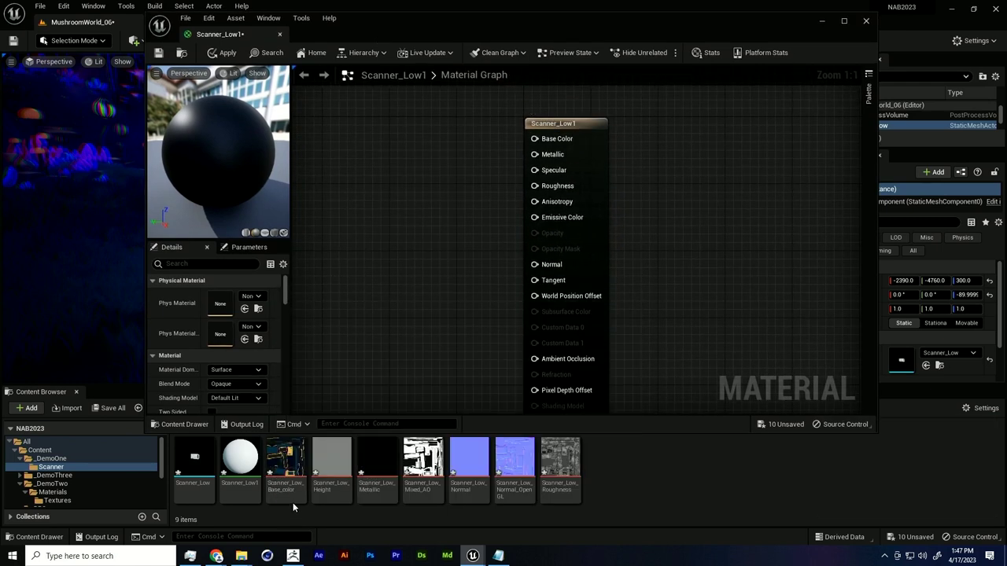
Step: Add the Scanner_Low_Base_color texture to the material graph and connect its RGB output to Base Color
{"action": "left_click_drag", "start_coordinate": [287, 493], "coordinate": [364, 130]}
{"action": "left_click_drag", "start_coordinate": [412, 224], "coordinate": [360, 198]}
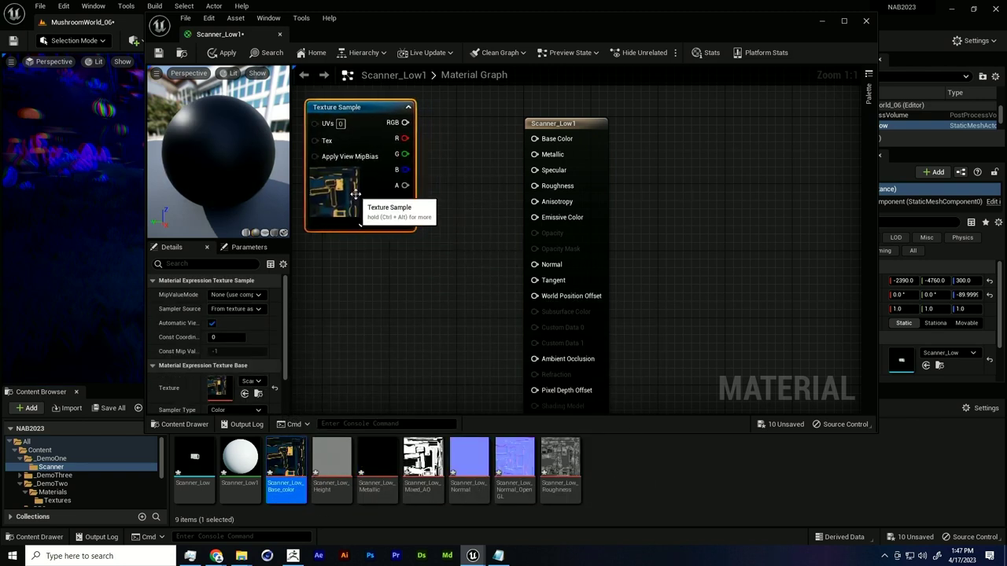
{"action": "right_click_drag", "start_coordinate": [448, 232], "coordinate": [501, 282]}
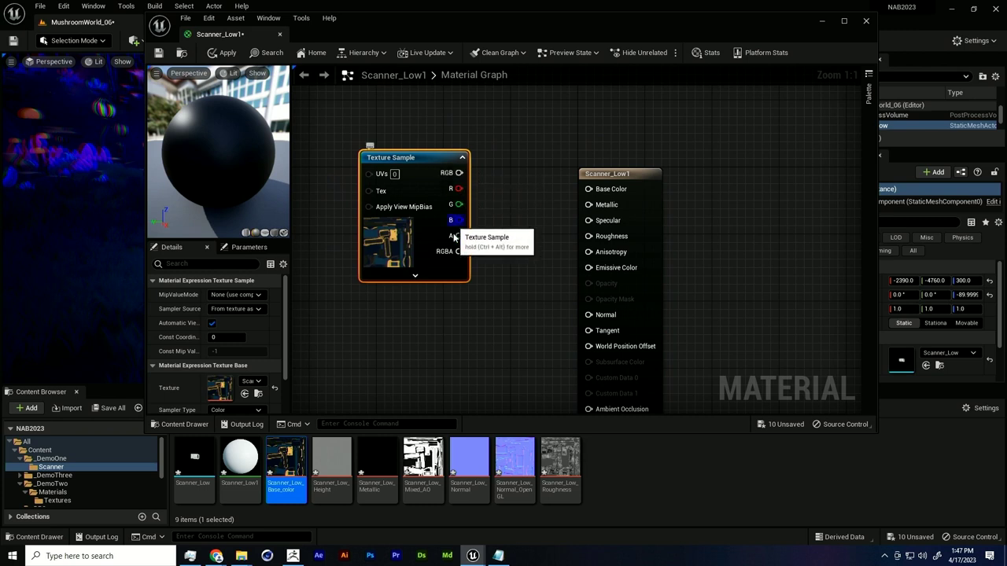
{"action": "left_click_drag", "start_coordinate": [459, 173], "coordinate": [588, 189]}
{"action": "left_click_drag", "start_coordinate": [597, 189], "coordinate": [612, 164]}
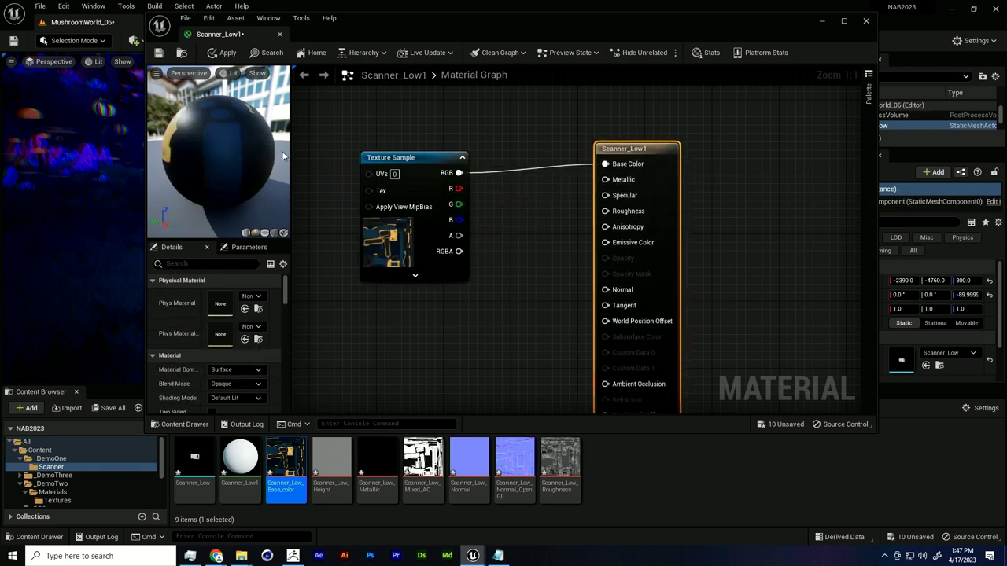
Step: Move the material editor clear of the Scanner_Low mesh asset and use that mesh as the material's preview object
{"action": "left_click_drag", "start_coordinate": [283, 155], "coordinate": [358, 175]}
{"action": "left_click", "coordinate": [382, 184]}
{"action": "left_click_drag", "start_coordinate": [253, 161], "coordinate": [333, 160]}
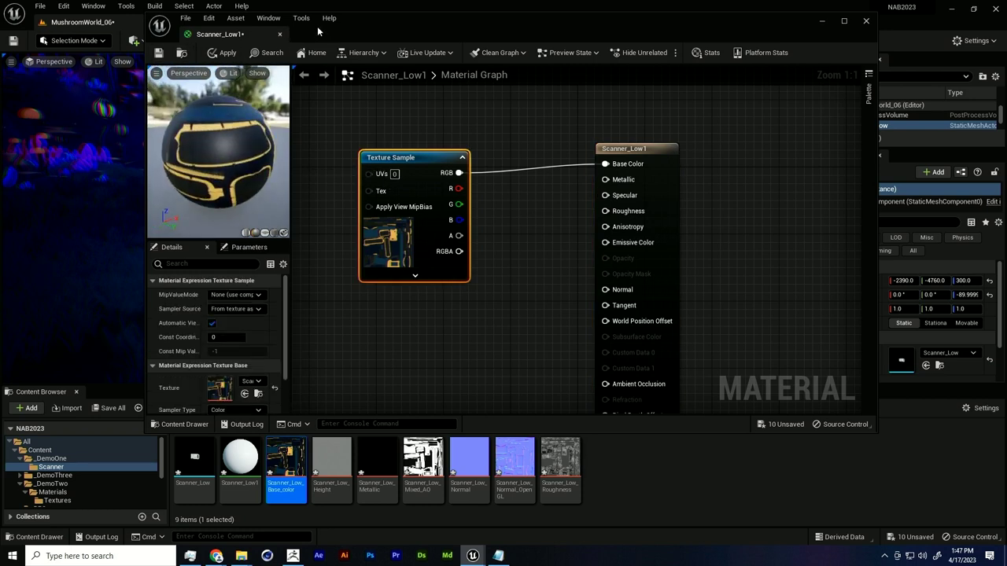
{"action": "left_click_drag", "start_coordinate": [318, 31], "coordinate": [376, 37]}
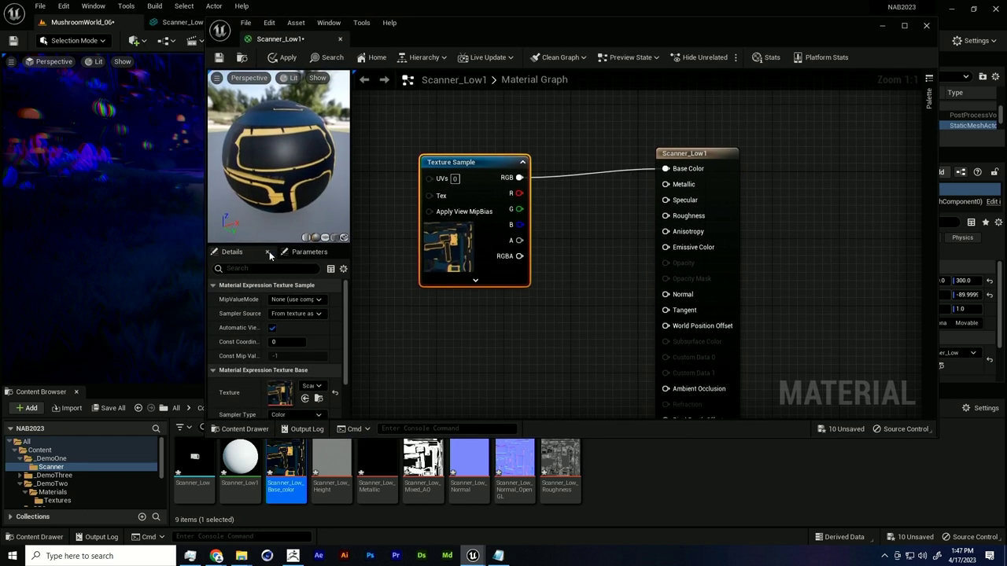
{"action": "left_click", "coordinate": [194, 464]}
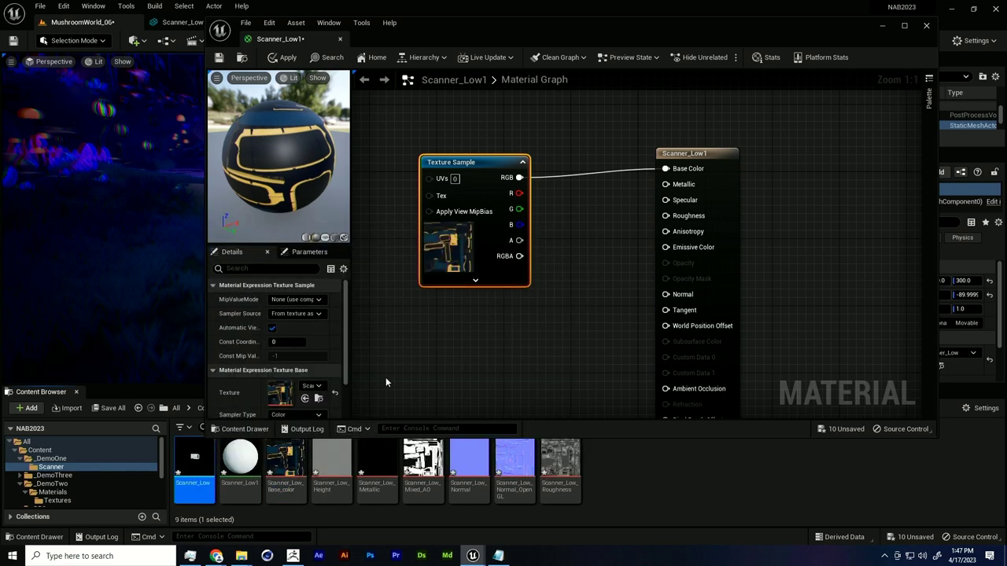
{"action": "left_click", "coordinate": [344, 238]}
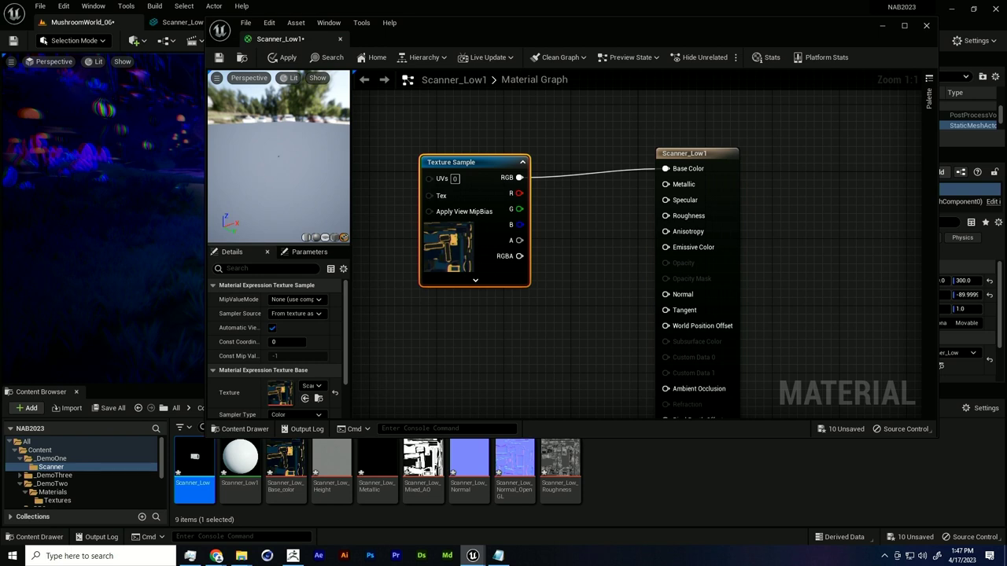
{"action": "left_click", "coordinate": [344, 238]}
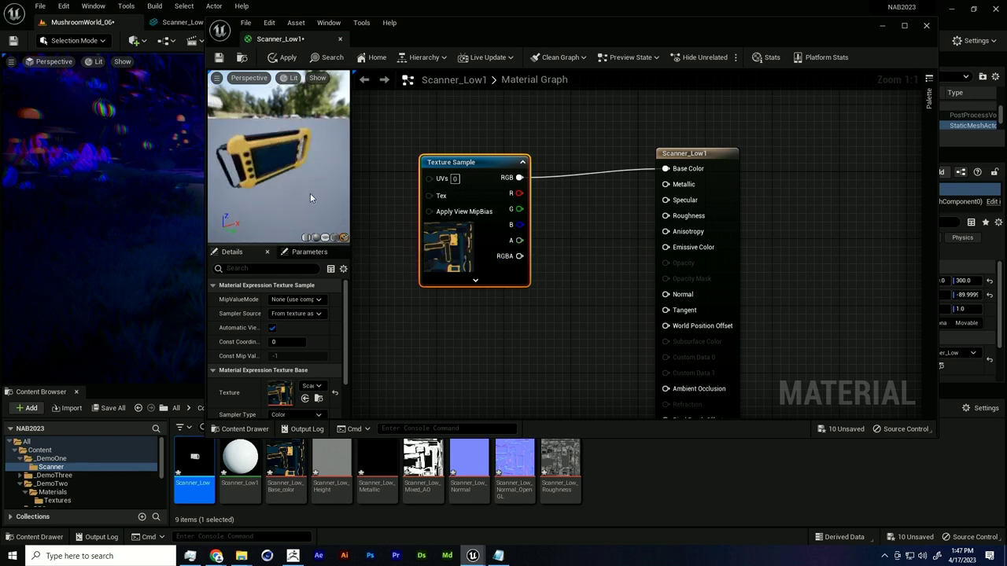
{"action": "left_click_drag", "start_coordinate": [328, 180], "coordinate": [302, 177]}
{"action": "left_click", "coordinate": [424, 324]}
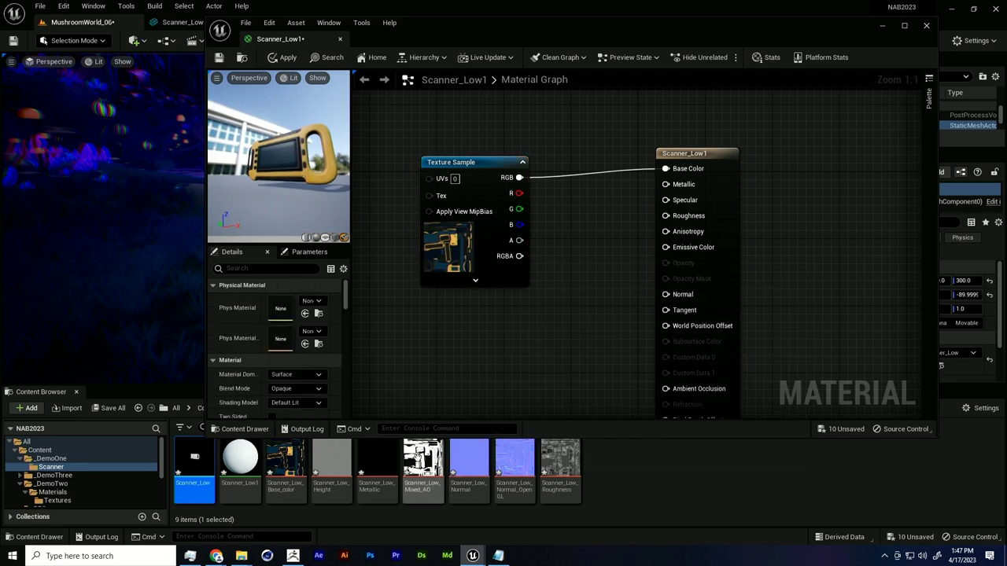
Step: Add the Scanner_Low_Metallic texture below the base color sample and connect its RGB output to Metallic
{"action": "left_click_drag", "start_coordinate": [380, 474], "coordinate": [461, 303]}
{"action": "left_click_drag", "start_coordinate": [519, 312], "coordinate": [683, 186]}
{"action": "right_click_drag", "start_coordinate": [594, 314], "coordinate": [582, 232]}
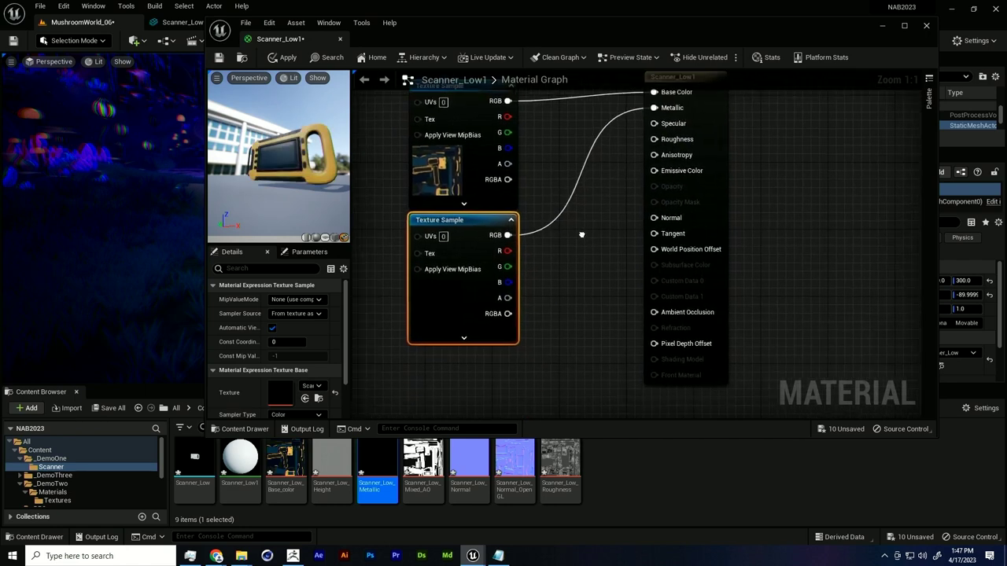
Step: Add the Scanner_Low_Roughness texture, connect its RGB output to Roughness, and align the sample below the metallic one
{"action": "left_click_drag", "start_coordinate": [558, 472], "coordinate": [468, 402]}
{"action": "right_click_drag", "start_coordinate": [468, 369], "coordinate": [513, 330]}
{"action": "scroll", "coordinate": [514, 333], "scroll_direction": "down", "scroll_amount": 3}
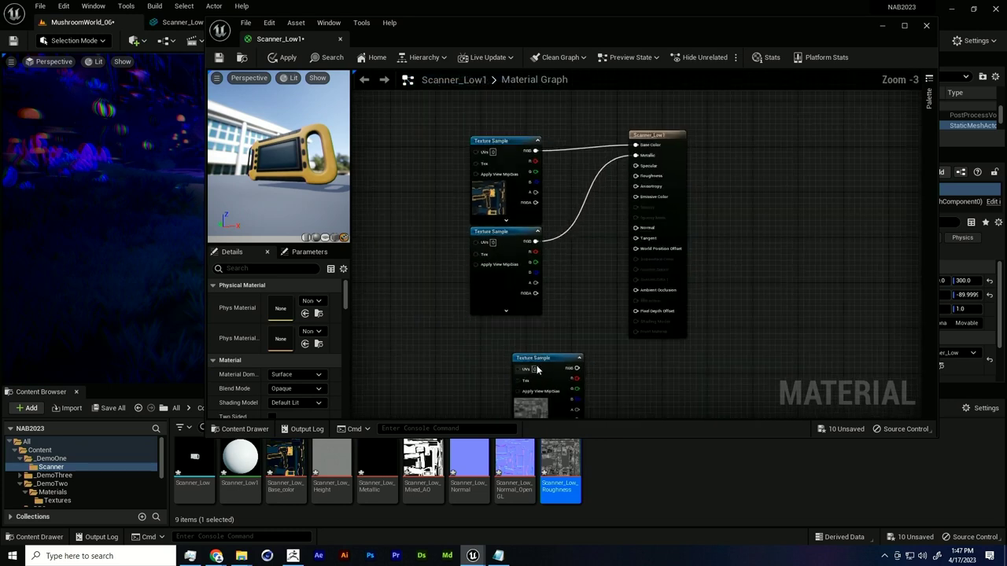
{"action": "left_click_drag", "start_coordinate": [542, 359], "coordinate": [635, 175]}
{"action": "left_click_drag", "start_coordinate": [521, 331], "coordinate": [516, 327]}
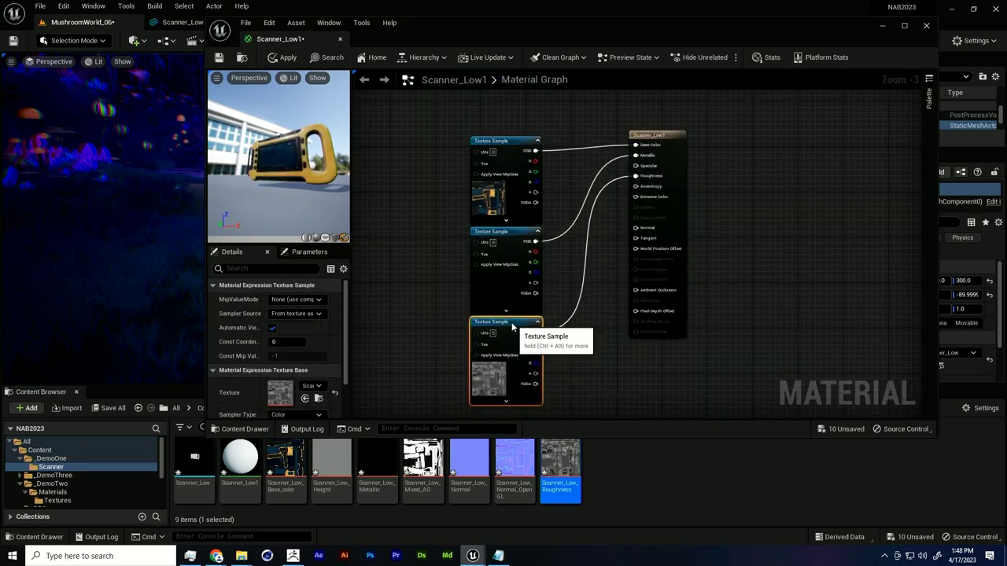
{"action": "left_click", "coordinate": [561, 359]}
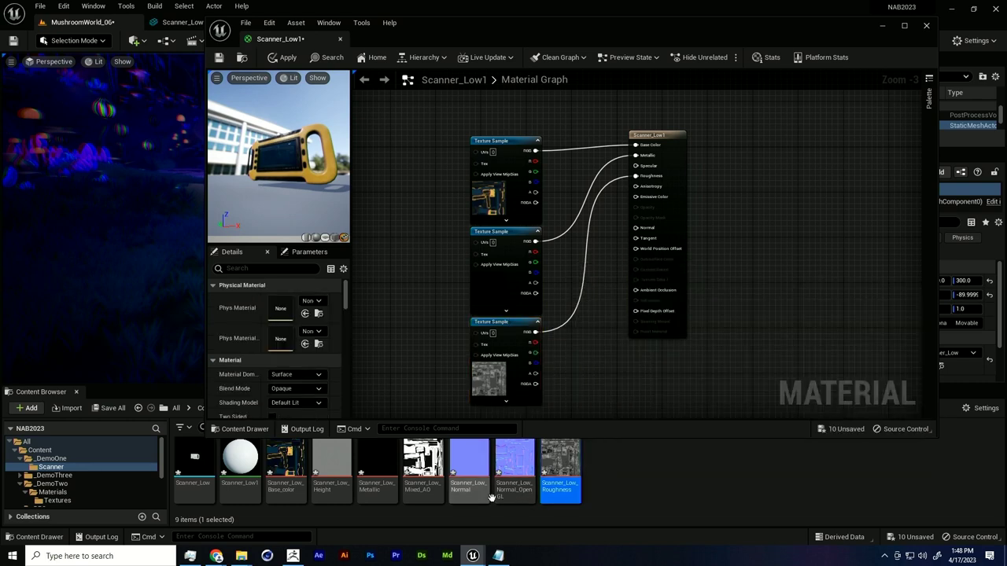
Step: Add the Scanner_Low_Normal_OpenGL texture below the roughness sample and connect its RGB output to Normal
{"action": "left_click_drag", "start_coordinate": [514, 461], "coordinate": [580, 372]}
{"action": "right_click_drag", "start_coordinate": [610, 362], "coordinate": [625, 334]}
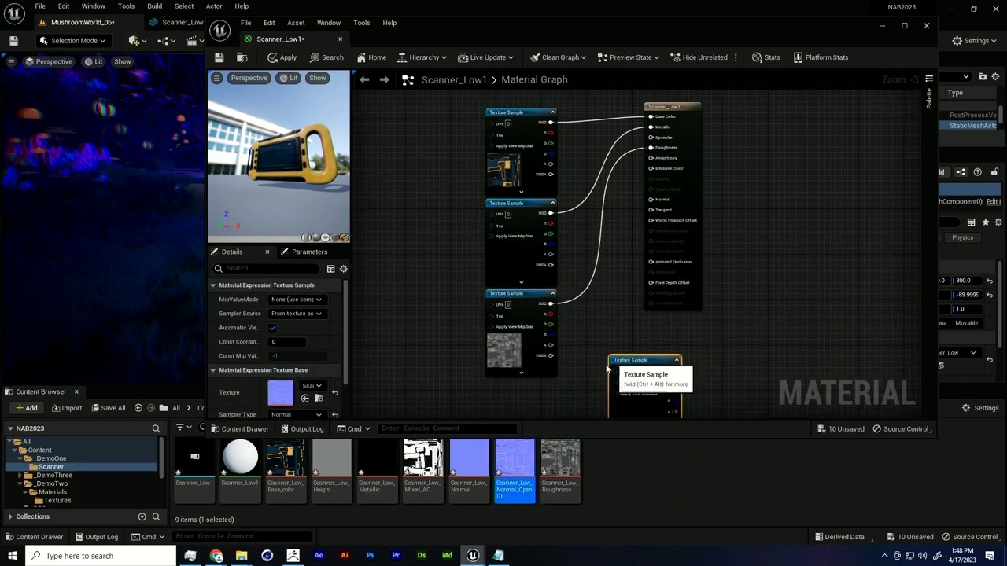
{"action": "left_click_drag", "start_coordinate": [680, 367], "coordinate": [692, 252]}
{"action": "left_click", "coordinate": [674, 200]}
{"action": "left_click_drag", "start_coordinate": [672, 199], "coordinate": [553, 394]}
{"action": "right_click_drag", "start_coordinate": [510, 408], "coordinate": [518, 374]}
{"action": "scroll", "coordinate": [518, 374], "scroll_direction": "up", "scroll_amount": 3}
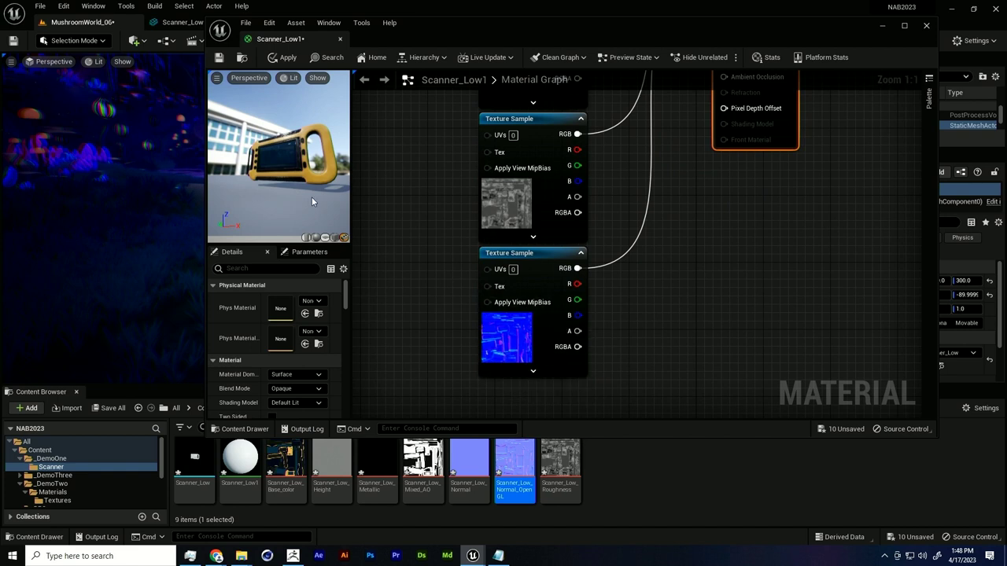
Step: Check the scanner in the material preview and apply the Scanner_Low1 material changes
{"action": "left_click_drag", "start_coordinate": [311, 201], "coordinate": [320, 200]}
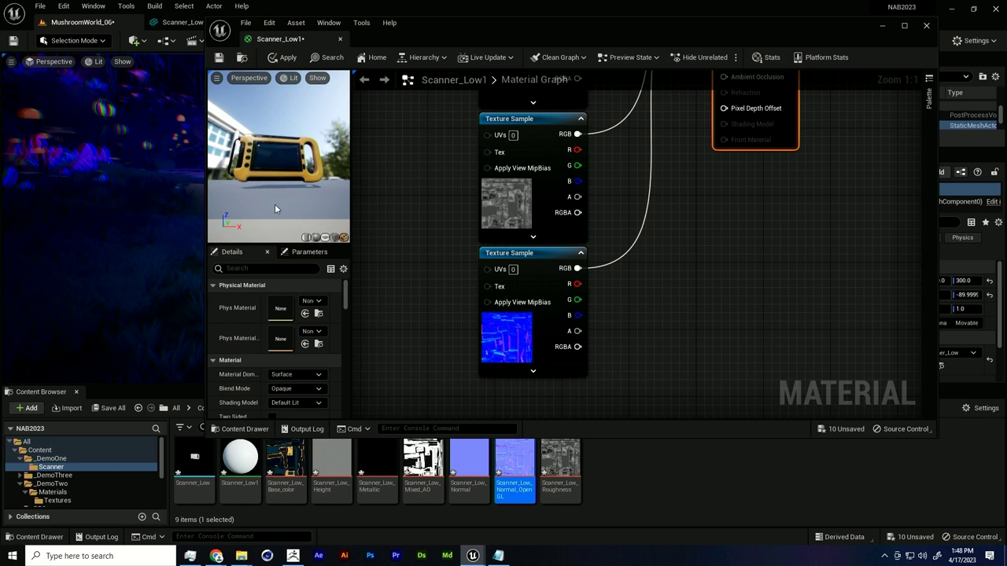
{"action": "mouse_move", "coordinate": [285, 186]}
{"action": "left_mouse_down"}
{"action": "mouse_move", "coordinate": [299, 186]}
{"action": "mouse_move", "coordinate": [285, 186]}
{"action": "left_mouse_up"}
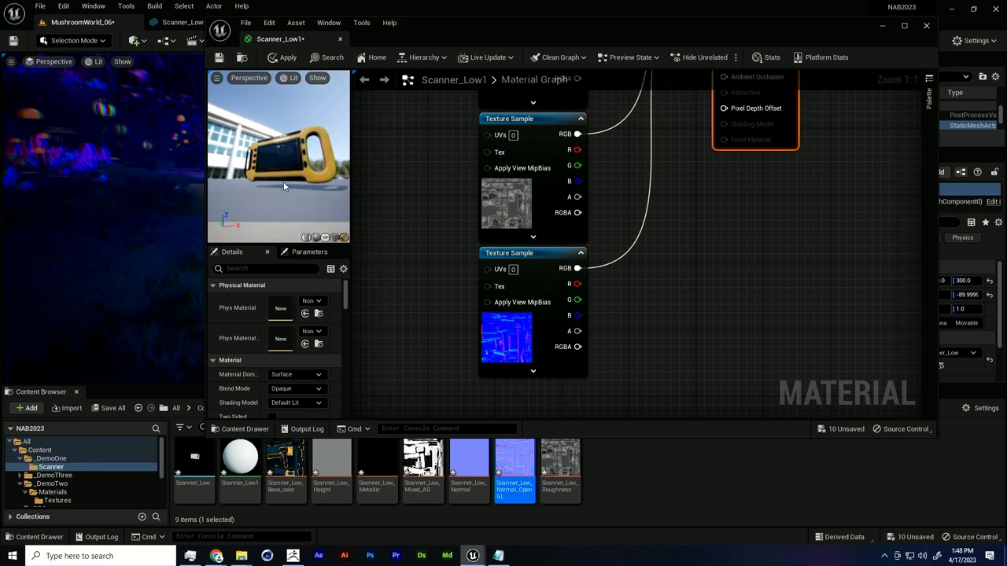
{"action": "left_click", "coordinate": [283, 58]}
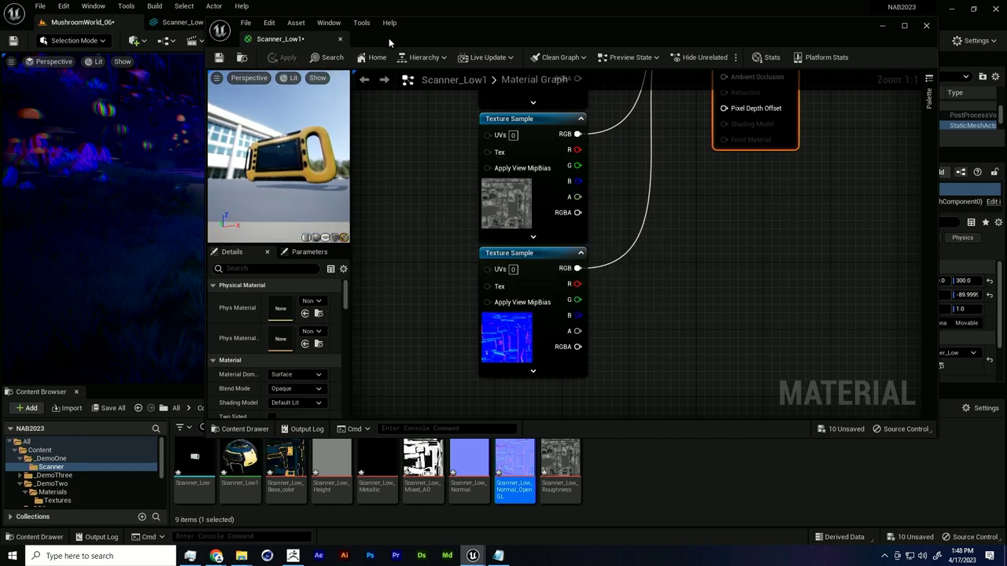
Step: Move the material editor aside and assign the Scanner_Low1 material to the scanner in the level
{"action": "left_click_drag", "start_coordinate": [388, 38], "coordinate": [659, 105]}
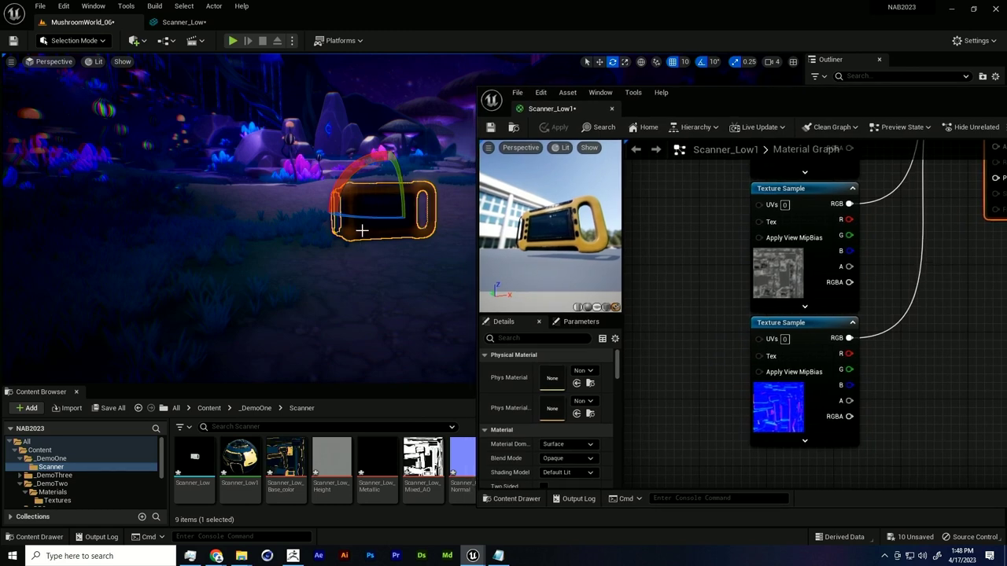
{"action": "left_click_drag", "start_coordinate": [362, 230], "coordinate": [331, 243], "text": "alt"}
{"action": "left_click_drag", "start_coordinate": [240, 469], "coordinate": [378, 230]}
{"action": "right_click_drag", "start_coordinate": [409, 287], "coordinate": [424, 288]}
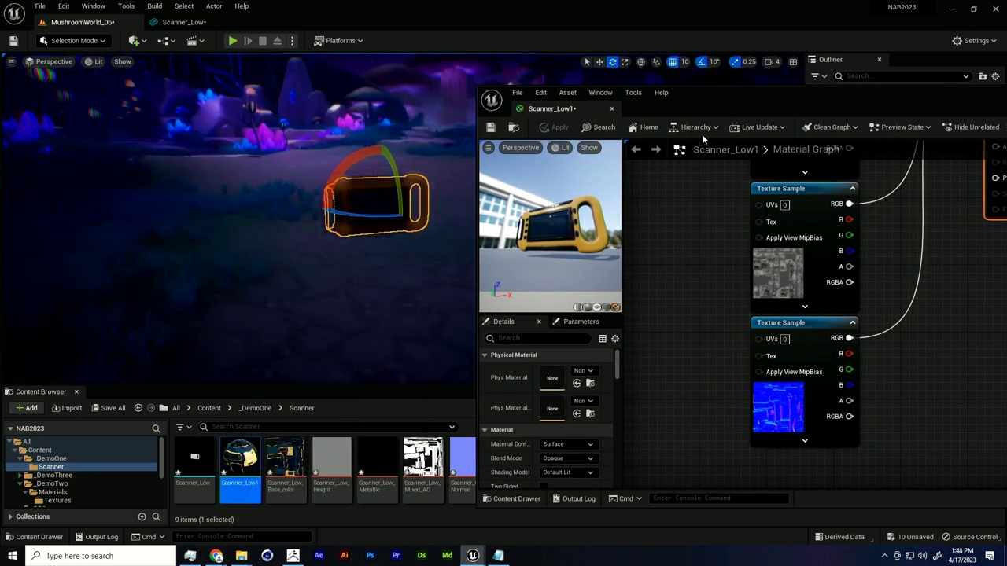
Step: Dock the Scanner_Low1 material editor in the main window and return to MushroomWorld_06 to check the scanner's assigned material
{"action": "left_click_drag", "start_coordinate": [566, 108], "coordinate": [396, 27]}
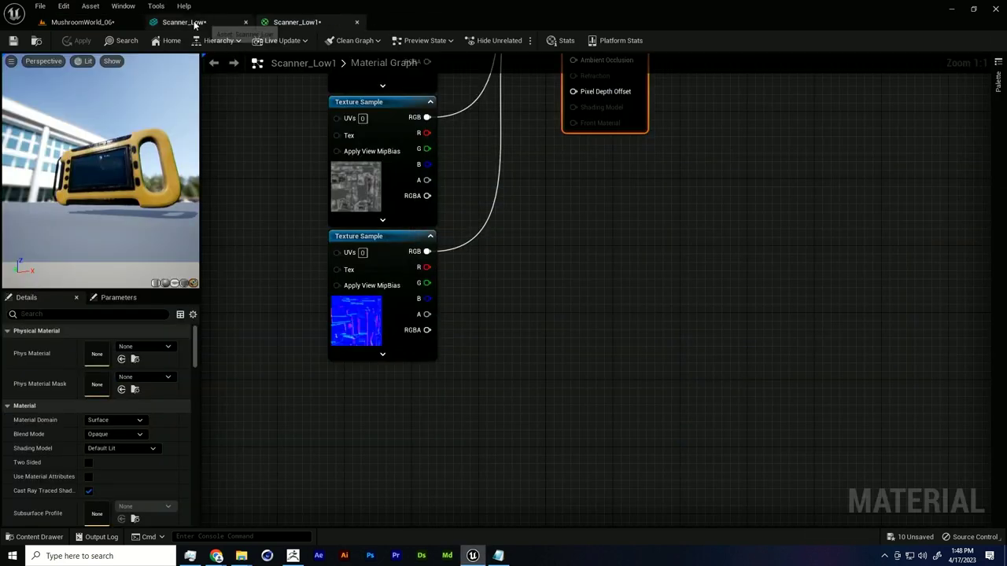
{"action": "left_click", "coordinate": [82, 21]}
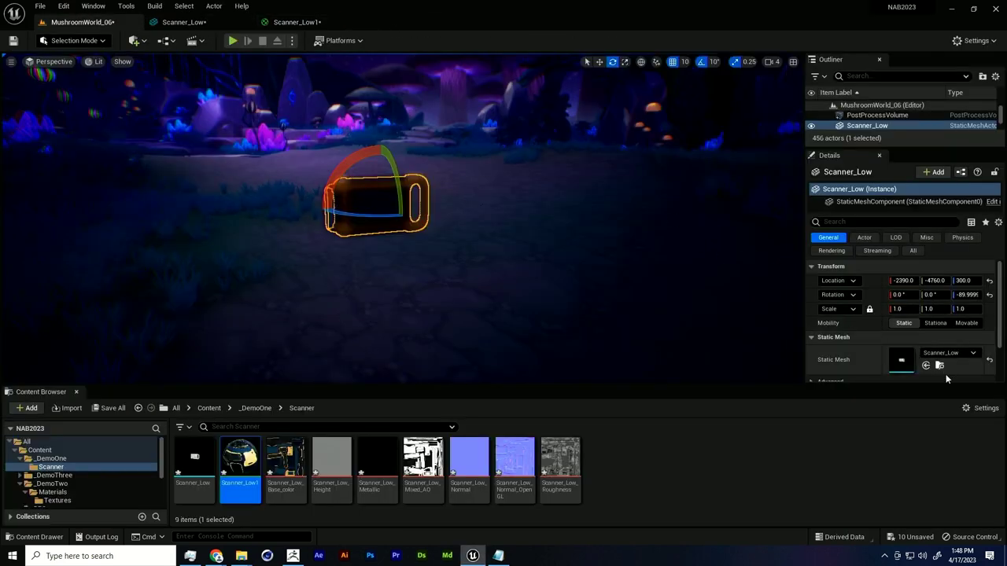
{"action": "scroll", "coordinate": [944, 362], "scroll_direction": "down", "scroll_amount": 2}
{"action": "left_click_drag", "start_coordinate": [670, 334], "coordinate": [684, 334], "text": "alt"}
{"action": "right_click_drag", "start_coordinate": [683, 334], "coordinate": [606, 336], "text": "alt"}
{"action": "left_click_drag", "start_coordinate": [683, 354], "coordinate": [544, 298]}
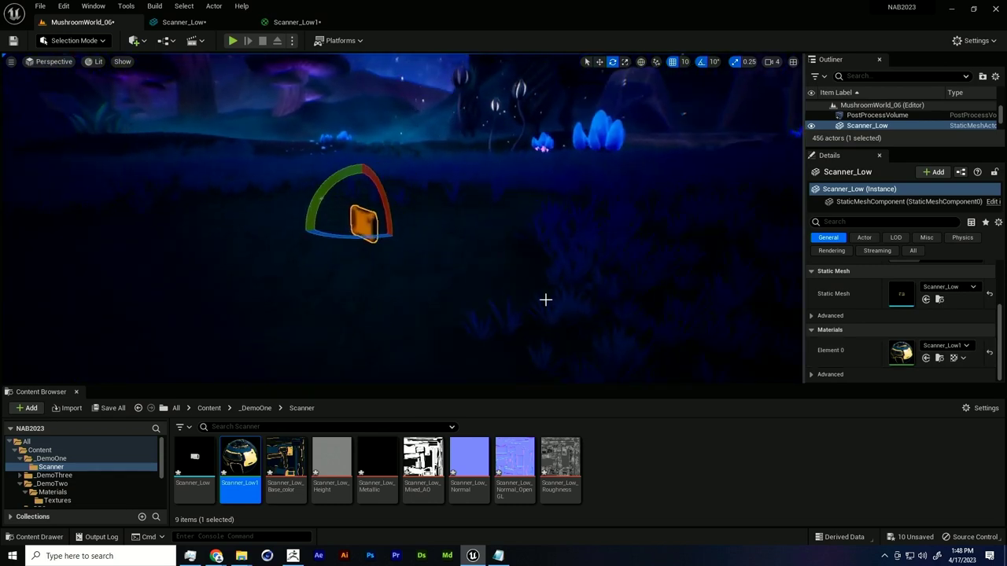
Step: Filter the level's actors by "post" and hide the PostProcessVolume
{"action": "left_click", "coordinate": [863, 76]}
{"action": "type", "text": "post"}
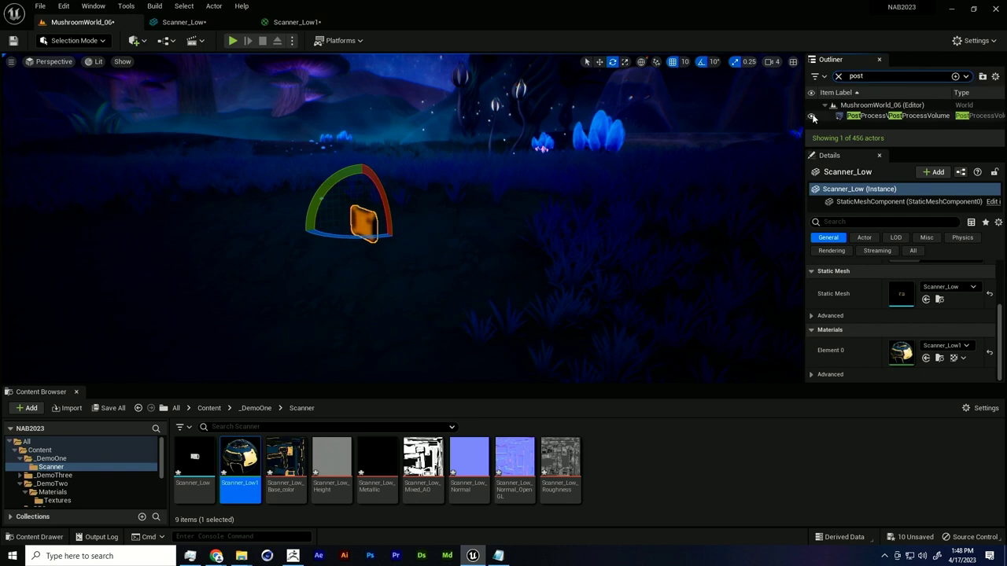
{"action": "left_click", "coordinate": [812, 117]}
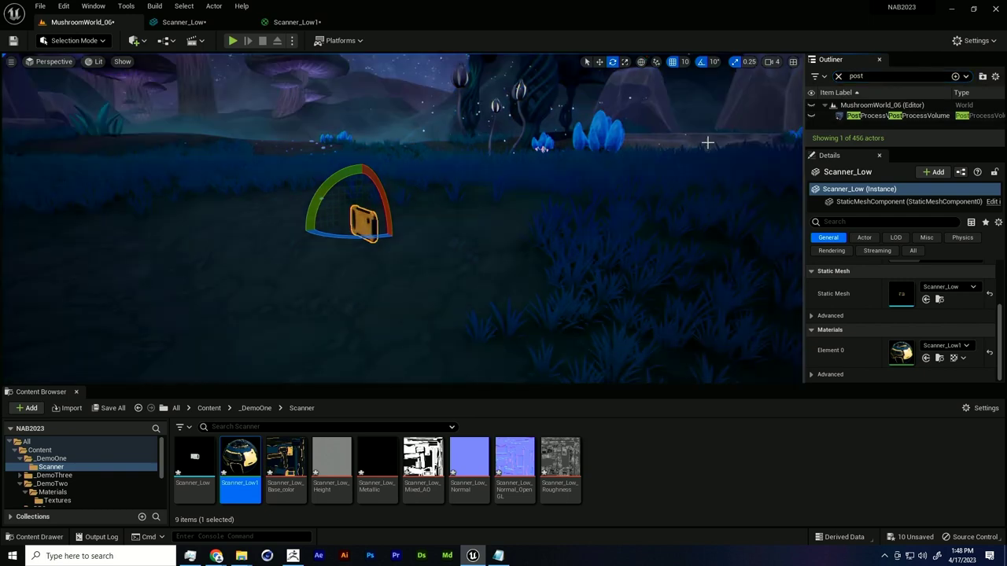
Step: Examine the textured scanner from its side and front in the level, with the selection outline and gizmo hidden
{"action": "left_click_drag", "start_coordinate": [595, 182], "coordinate": [579, 196], "text": "alt"}
{"action": "key", "text": "g"}
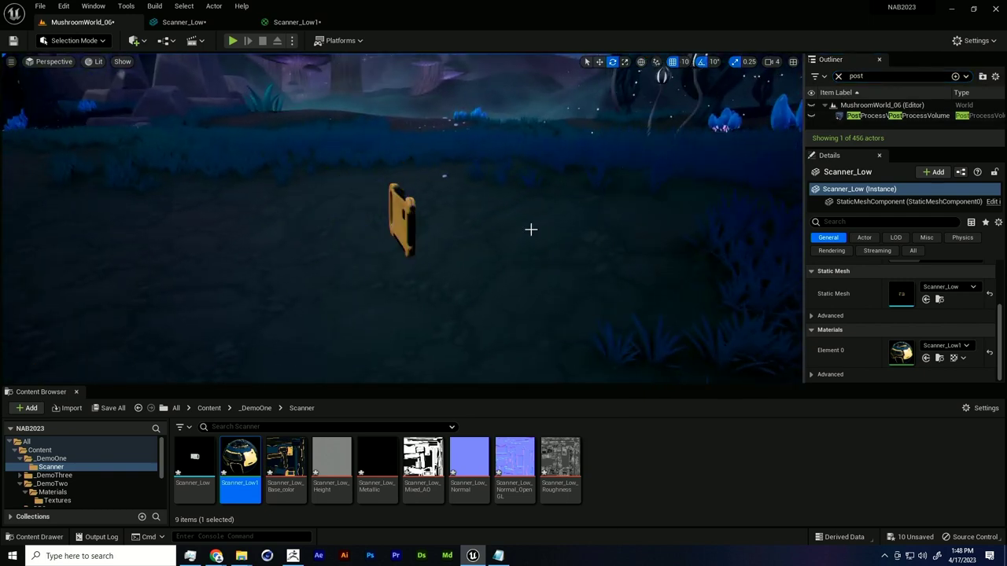
{"action": "left_click_drag", "start_coordinate": [530, 228], "coordinate": [431, 213], "text": "alt"}
{"action": "left_click", "coordinate": [431, 213]}
{"action": "left_click_drag", "start_coordinate": [490, 236], "coordinate": [456, 240]}
{"action": "left_click", "coordinate": [453, 242]}
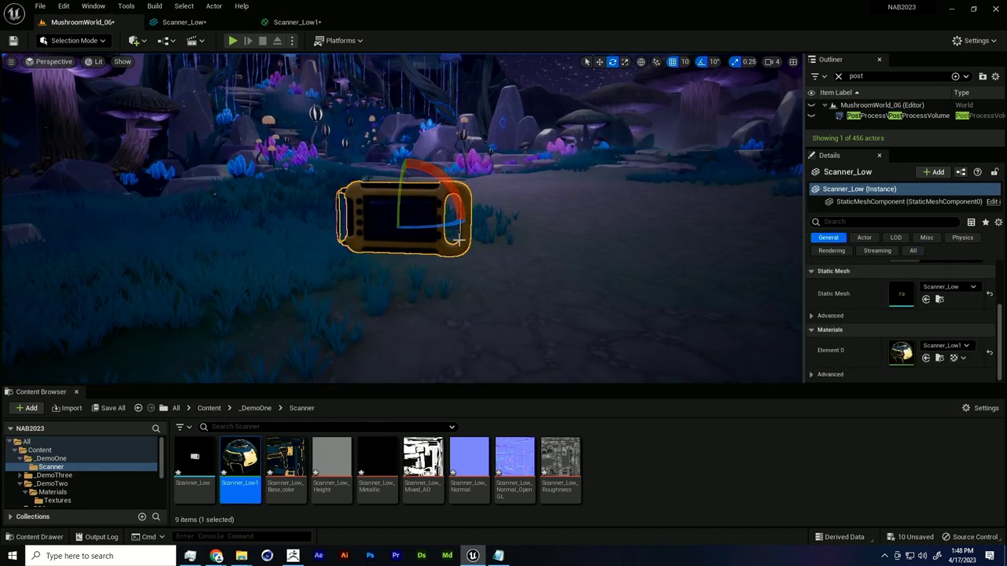
{"action": "left_click_drag", "start_coordinate": [431, 169], "coordinate": [396, 230]}
{"action": "key", "text": "g"}
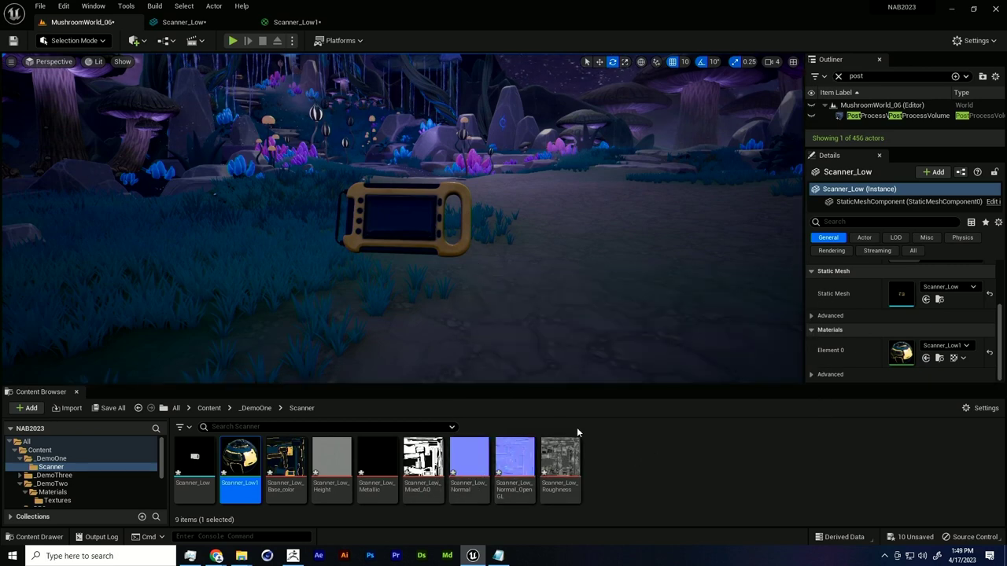
Step: Disable sRGB on the Scanner_Low_Roughness texture, save it, and return to the level to inspect the scanner
{"action": "double_click", "coordinate": [572, 472]}
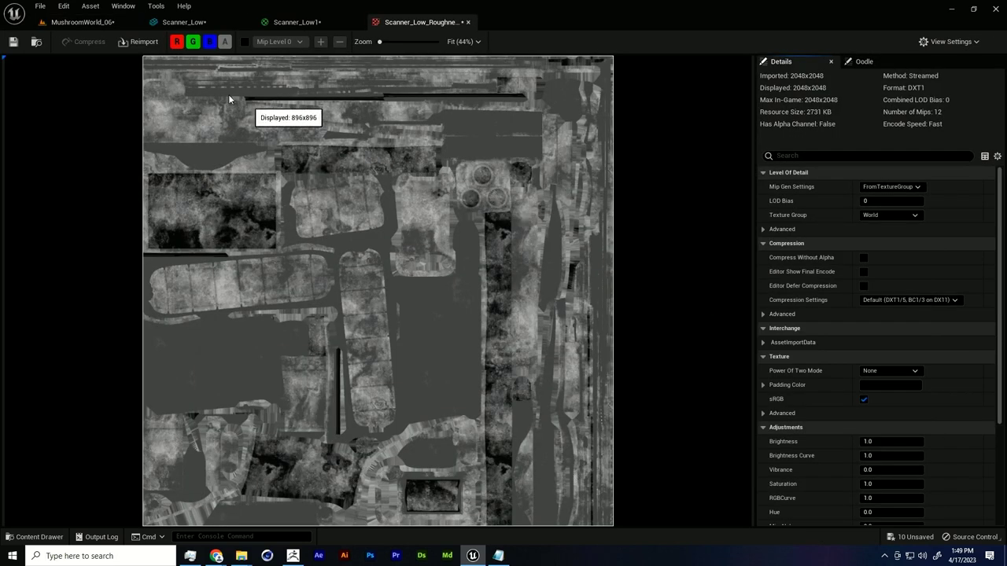
{"action": "left_click", "coordinate": [85, 22]}
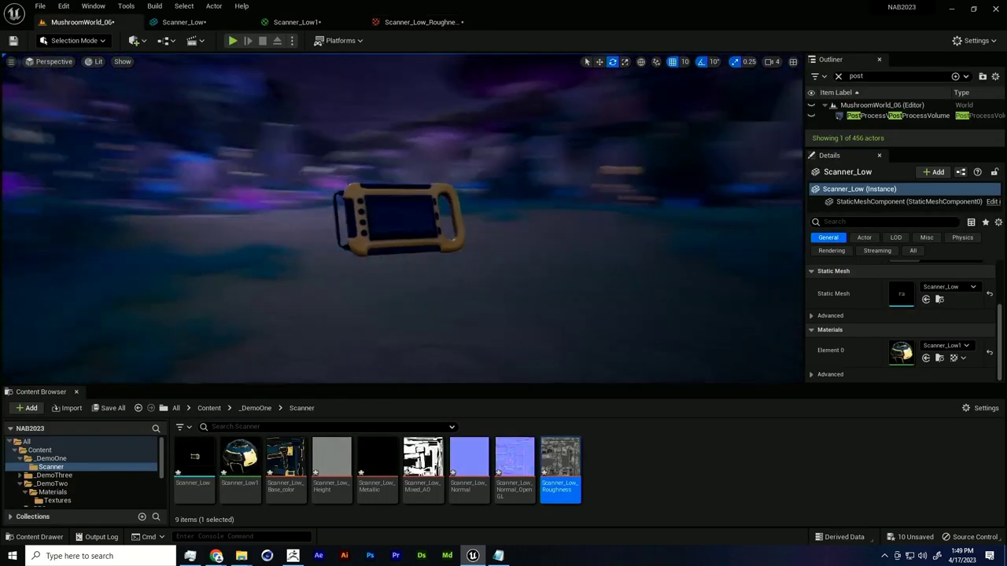
{"action": "mouse_move", "coordinate": [327, 140]}
{"action": "left_mouse_down", "text": "alt"}
{"action": "mouse_move", "coordinate": [386, 177]}
{"action": "mouse_move", "coordinate": [334, 169]}
{"action": "mouse_move", "coordinate": [327, 140]}
{"action": "left_mouse_up", "text": "alt"}
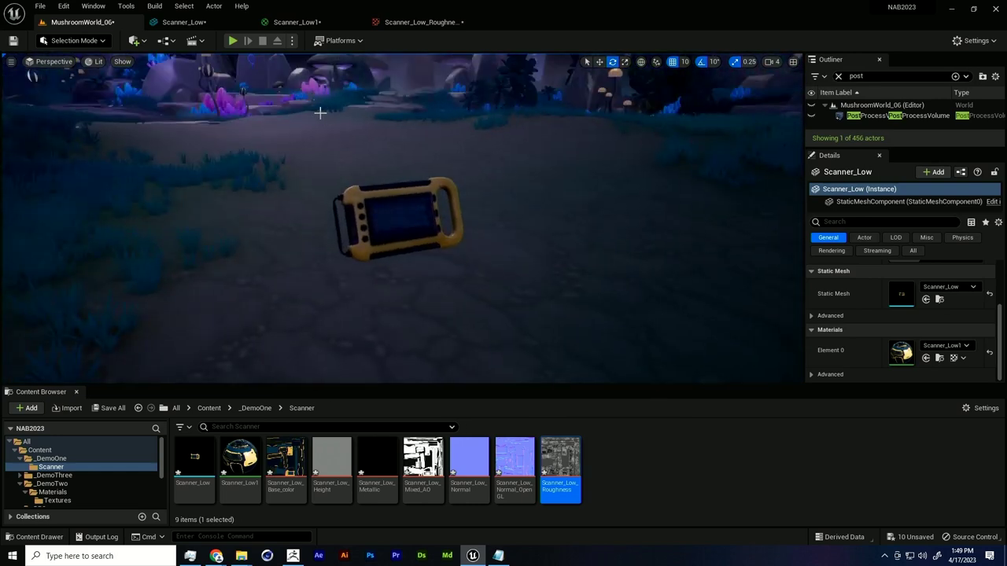
{"action": "left_click", "coordinate": [436, 25]}
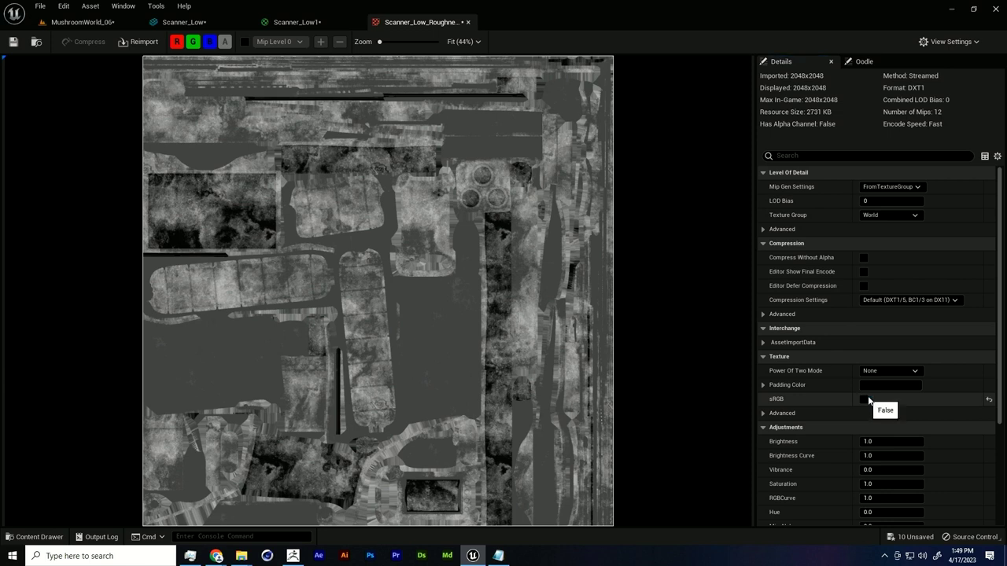
{"action": "left_click", "coordinate": [12, 42]}
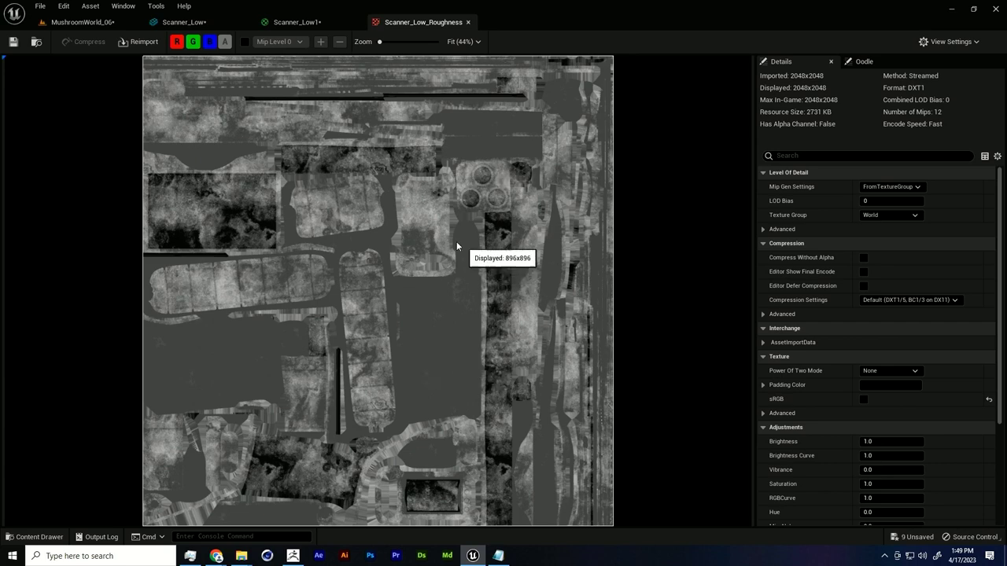
{"action": "left_click", "coordinate": [85, 22]}
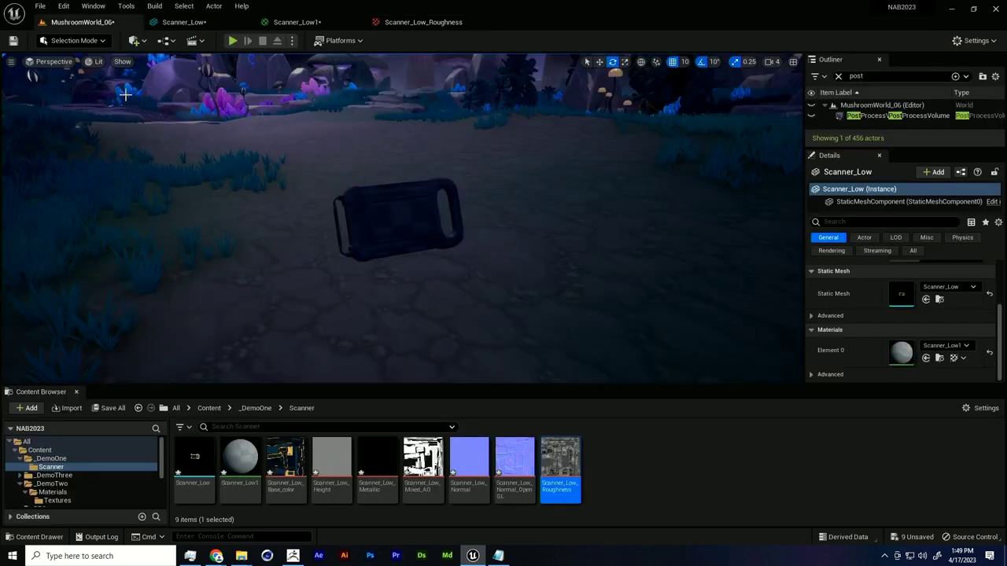
{"action": "left_click_drag", "start_coordinate": [420, 252], "coordinate": [409, 256], "text": "alt"}
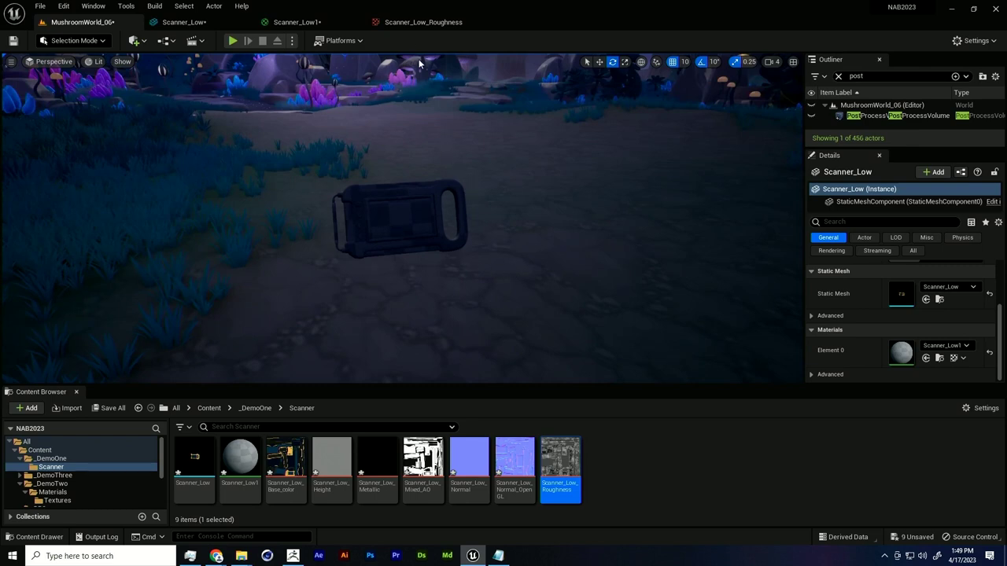
Step: In the Scanner_Low1 material, clear the roughness Texture Sample's texture and reassign Scanner_Low_Roughness so the sampler type updates
{"action": "left_click", "coordinate": [300, 24]}
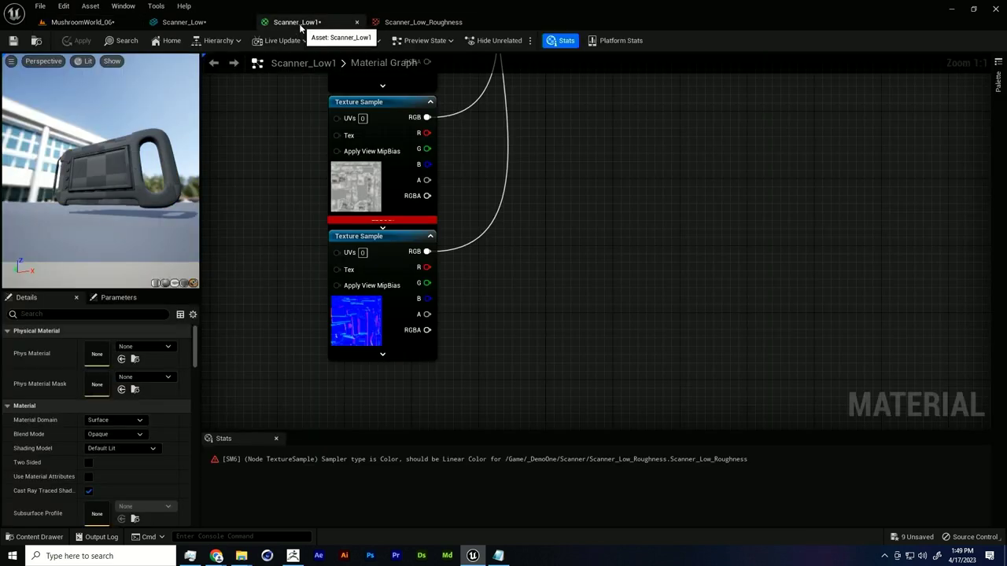
{"action": "left_click", "coordinate": [396, 201]}
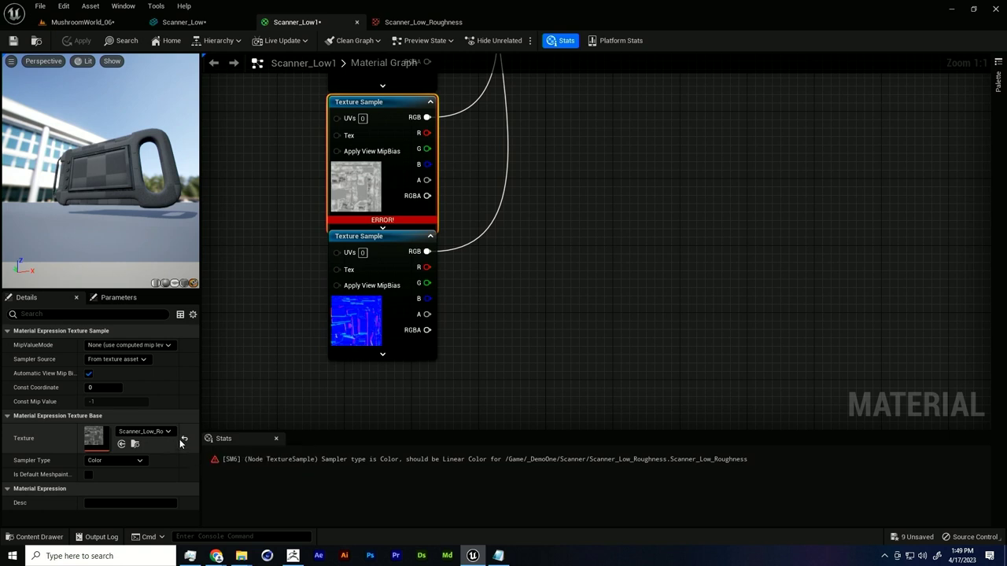
{"action": "left_click", "coordinate": [182, 438]}
{"action": "left_click", "coordinate": [398, 20]}
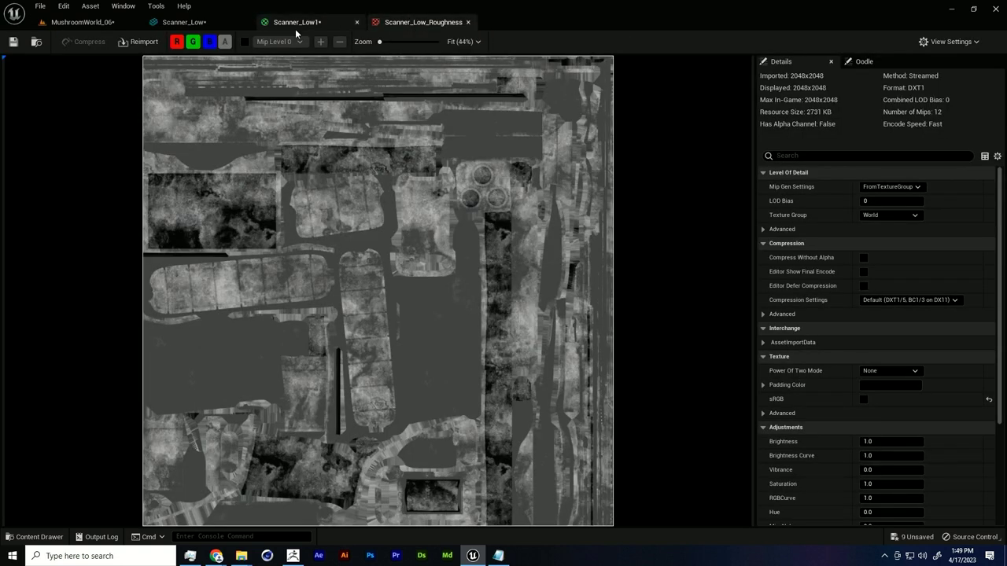
{"action": "left_click", "coordinate": [298, 22]}
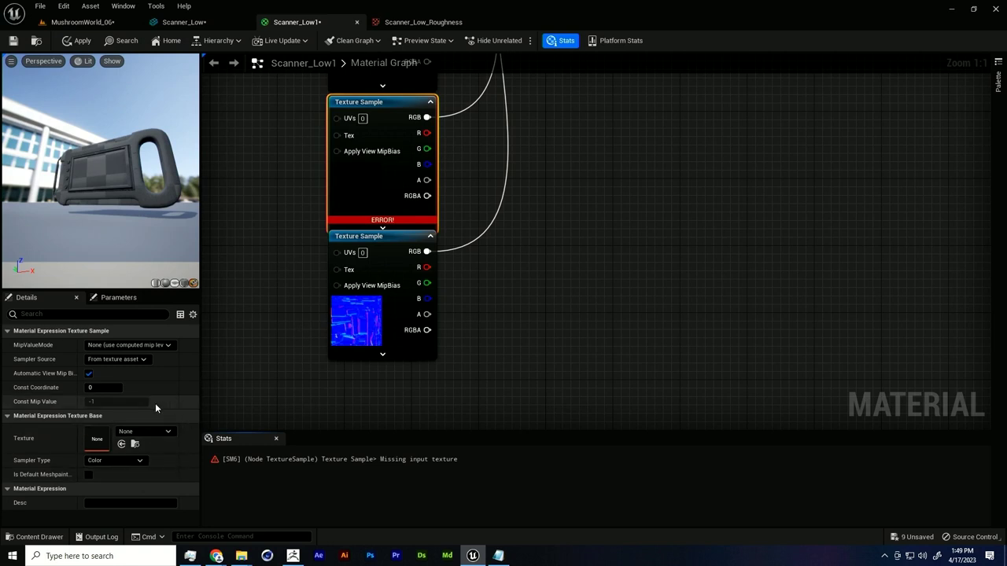
{"action": "right_click_drag", "start_coordinate": [466, 248], "coordinate": [467, 277]}
{"action": "left_click", "coordinate": [136, 433]}
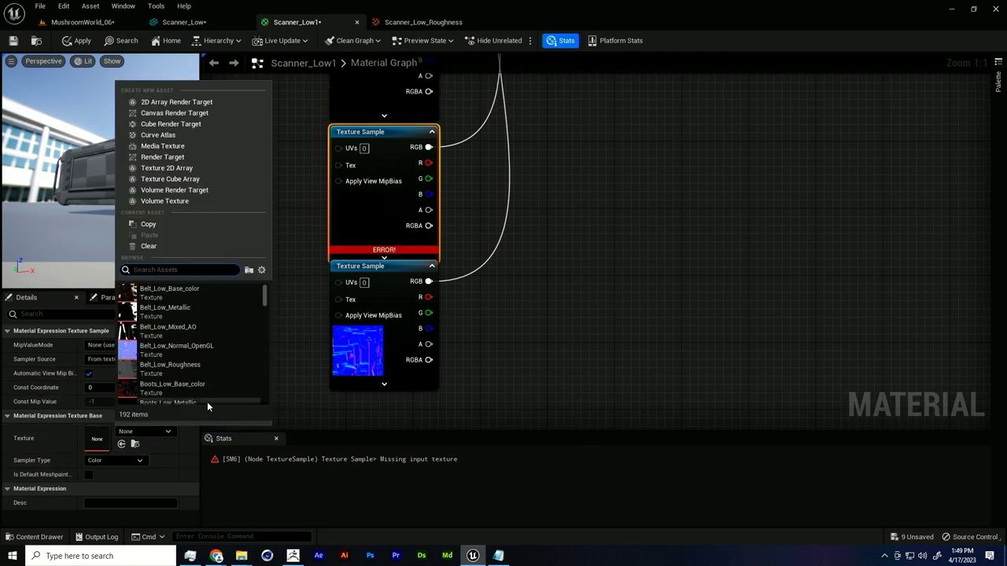
{"action": "type", "text": "scanner"}
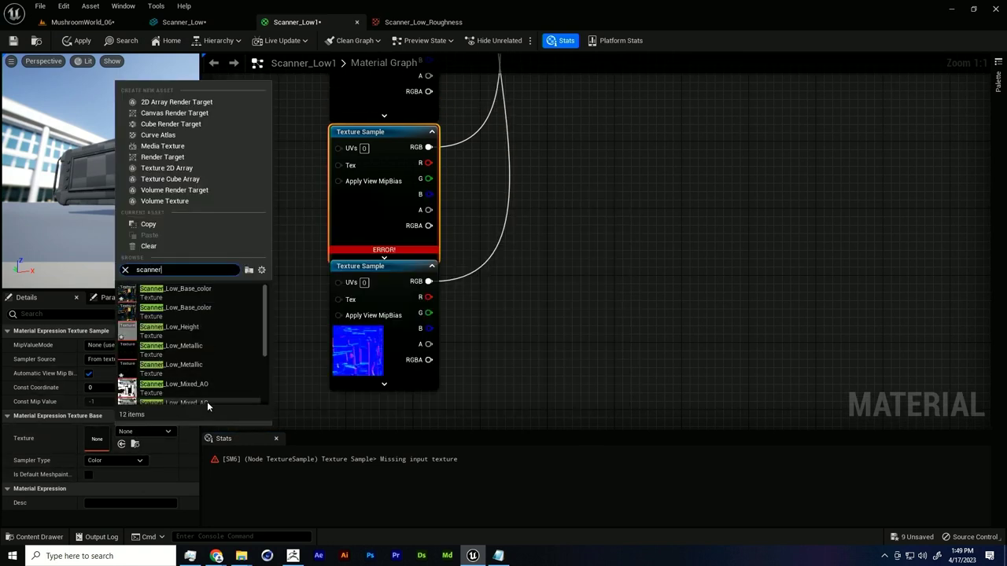
{"action": "scroll", "coordinate": [228, 362], "scroll_direction": "down", "scroll_amount": 3}
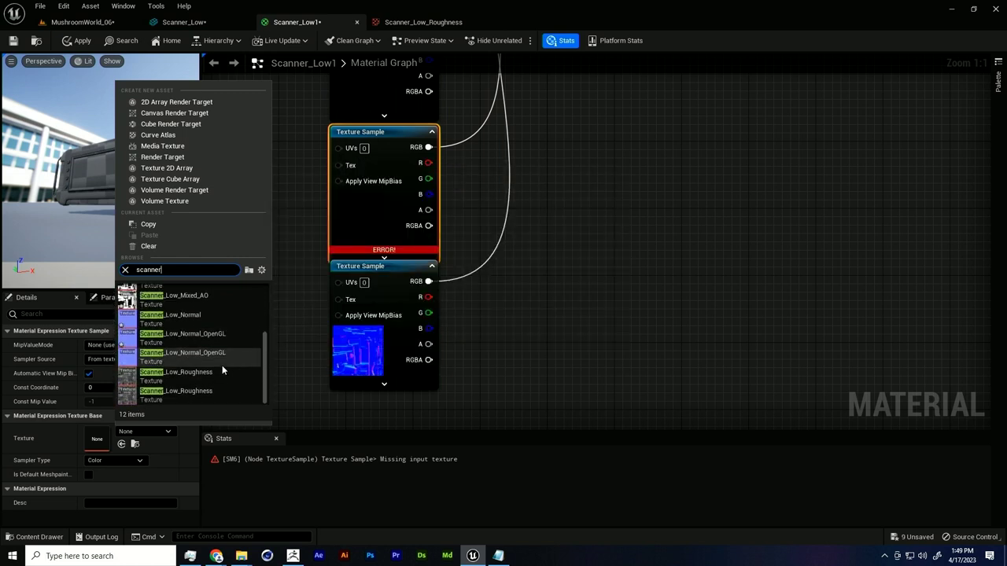
{"action": "left_click", "coordinate": [207, 381]}
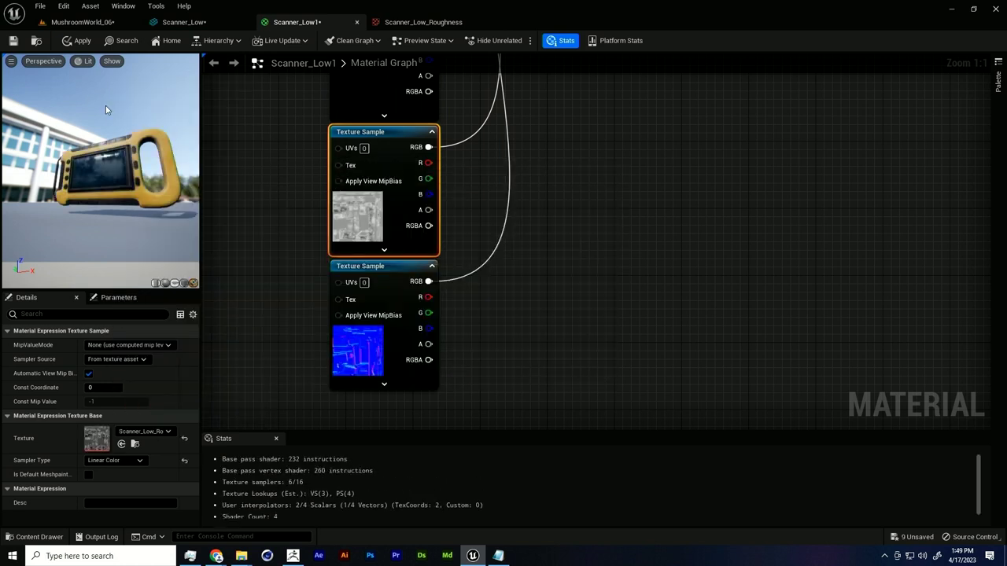
Step: Check the scanner in the material preview, save Scanner_Low1, and return to the MushroomWorld_06 level
{"action": "left_click_drag", "start_coordinate": [96, 169], "coordinate": [197, 177]}
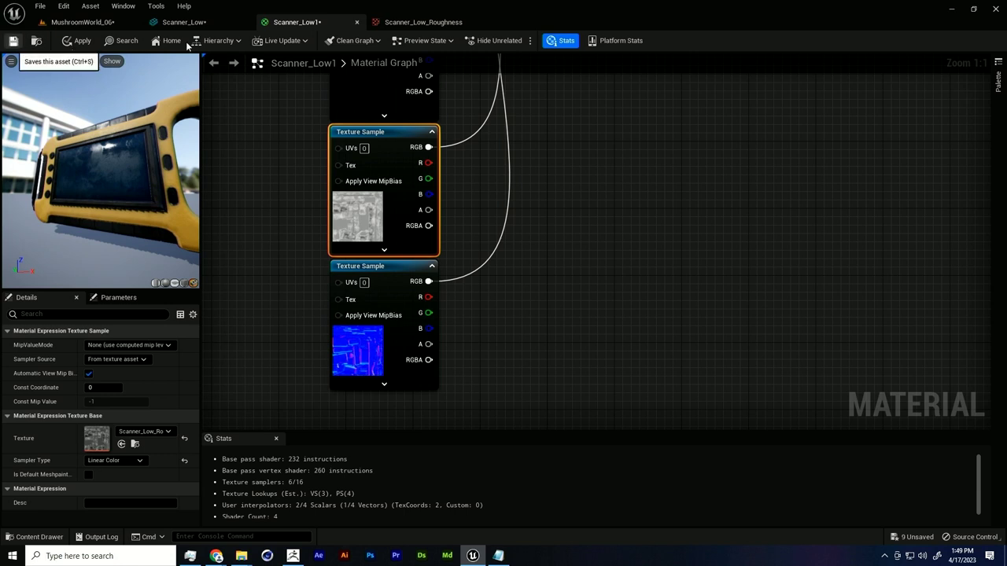
{"action": "left_click", "coordinate": [13, 40]}
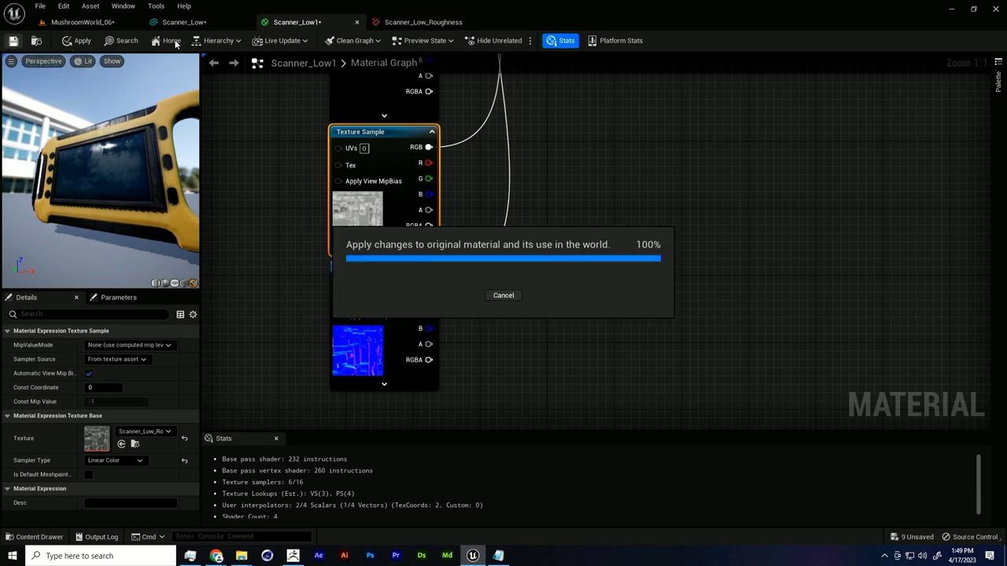
{"action": "left_click", "coordinate": [92, 24]}
Step: Examine the textured scanner in the level from several angles to check how it responds to the lighting
{"action": "left_click_drag", "start_coordinate": [490, 207], "coordinate": [450, 184], "text": "alt"}
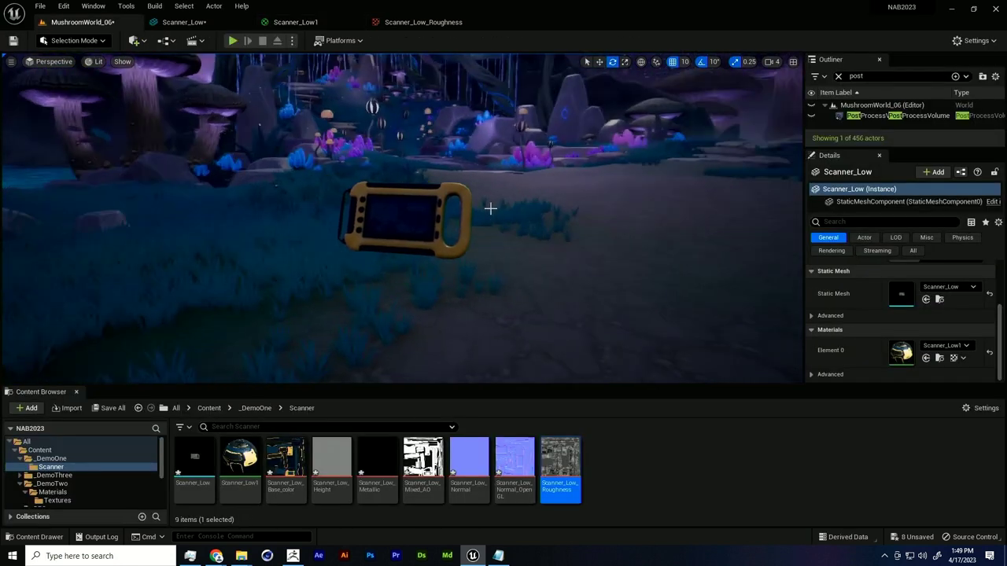
{"action": "left_click_drag", "start_coordinate": [529, 234], "coordinate": [598, 245], "text": "alt"}
{"action": "left_click_drag", "start_coordinate": [535, 210], "coordinate": [533, 227], "text": "alt"}
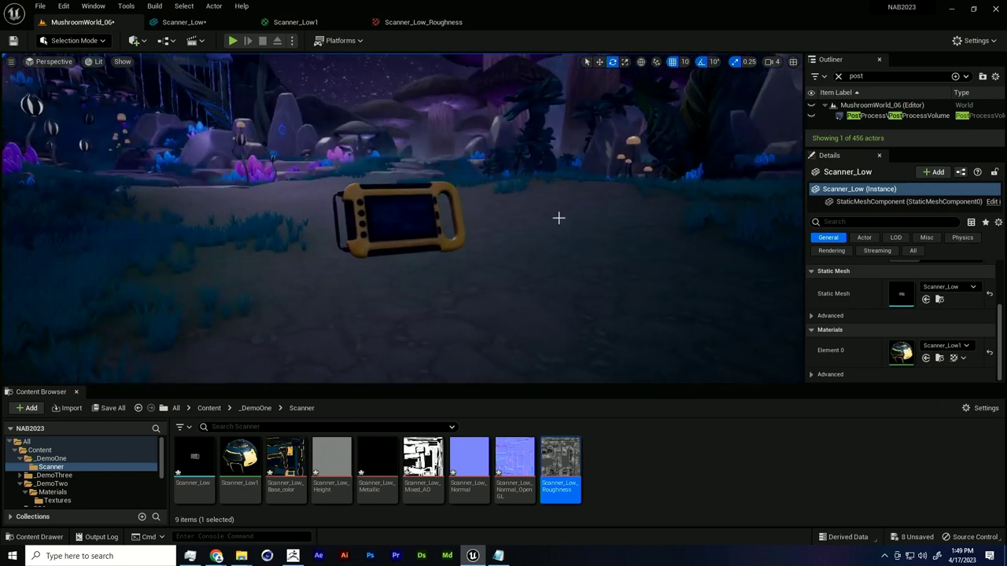
{"action": "mouse_move", "coordinate": [452, 281]}
{"action": "left_mouse_down", "text": "alt"}
{"action": "mouse_move", "coordinate": [464, 280]}
{"action": "mouse_move", "coordinate": [451, 276]}
{"action": "left_mouse_up", "text": "alt"}
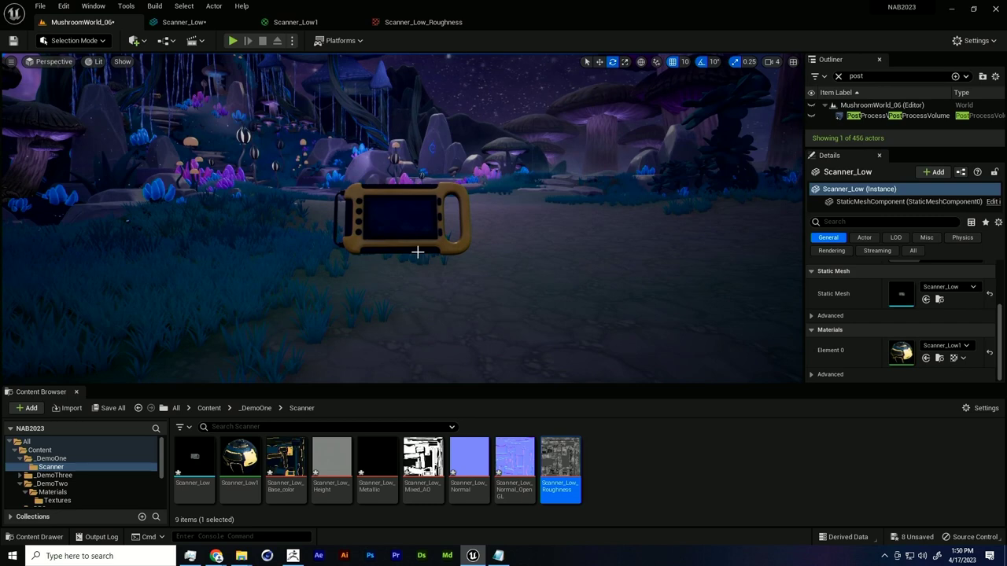
{"action": "left_click_drag", "start_coordinate": [476, 294], "coordinate": [457, 229], "text": "alt"}
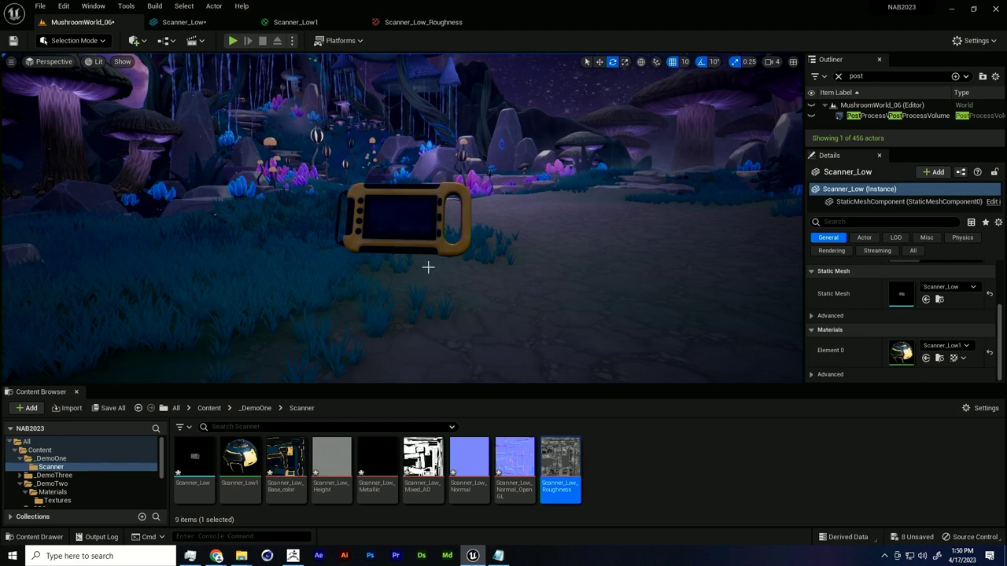
{"action": "left_click_drag", "start_coordinate": [455, 260], "coordinate": [551, 260], "text": "alt"}
Step: Show the selection outline and move gizmo, inspect the scanner from more angles, and deselect it by selecting the landscape
{"action": "key", "text": "g"}
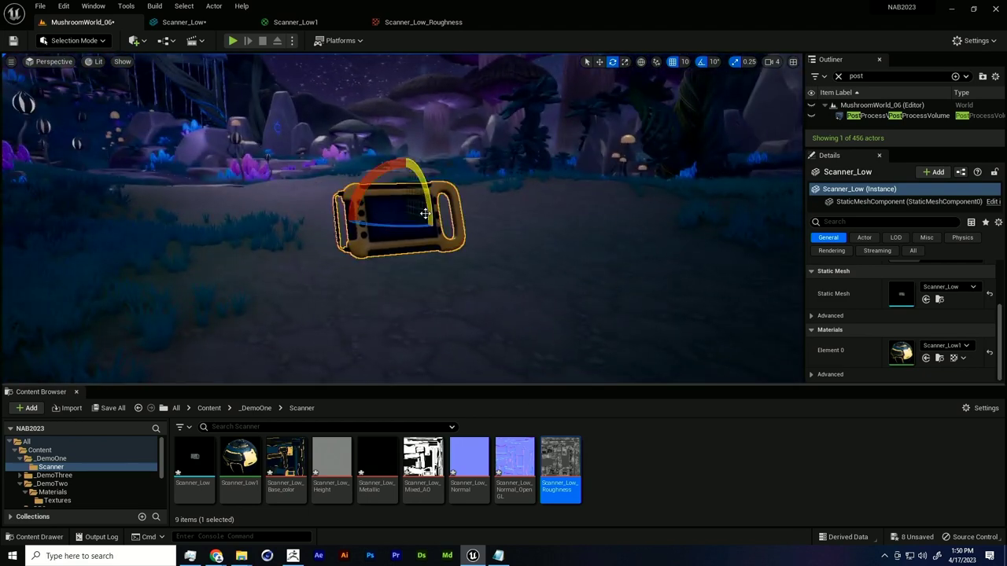
{"action": "left_click_drag", "start_coordinate": [488, 281], "coordinate": [503, 303], "text": "alt"}
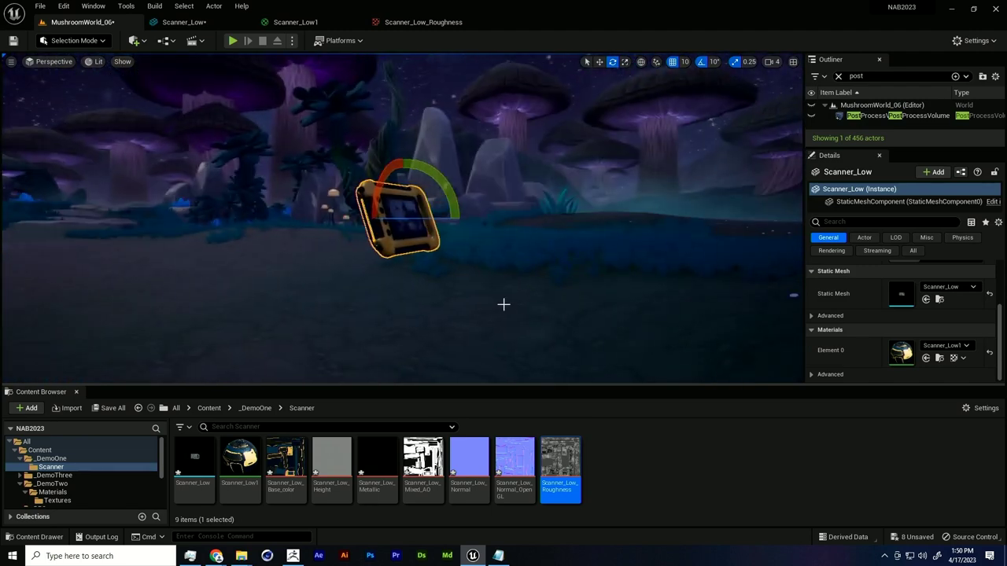
{"action": "key", "text": "w"}
{"action": "left_click_drag", "start_coordinate": [470, 215], "coordinate": [453, 283], "text": "alt"}
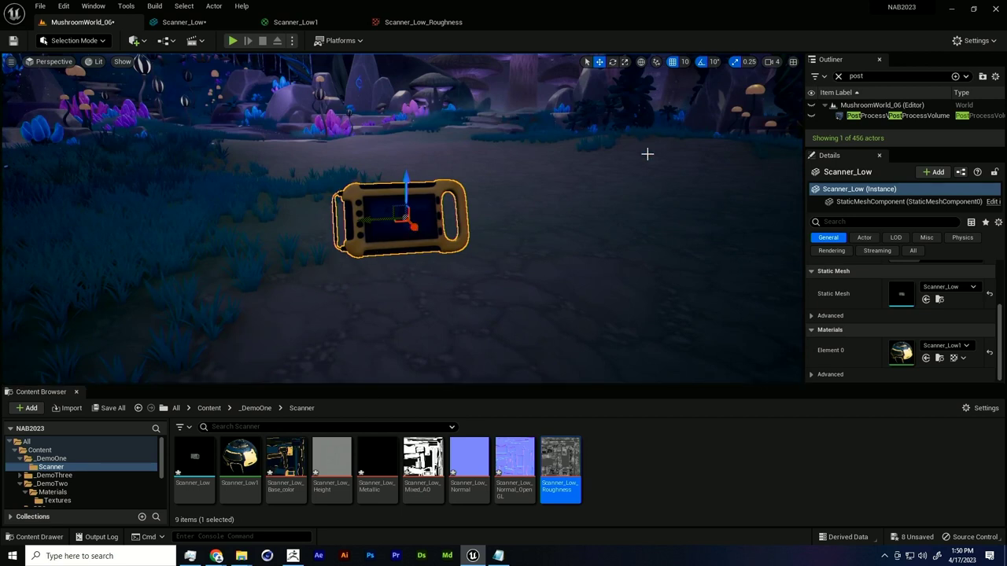
{"action": "left_click_drag", "start_coordinate": [530, 222], "coordinate": [467, 291], "text": "alt"}
{"action": "left_click", "coordinate": [509, 315]}
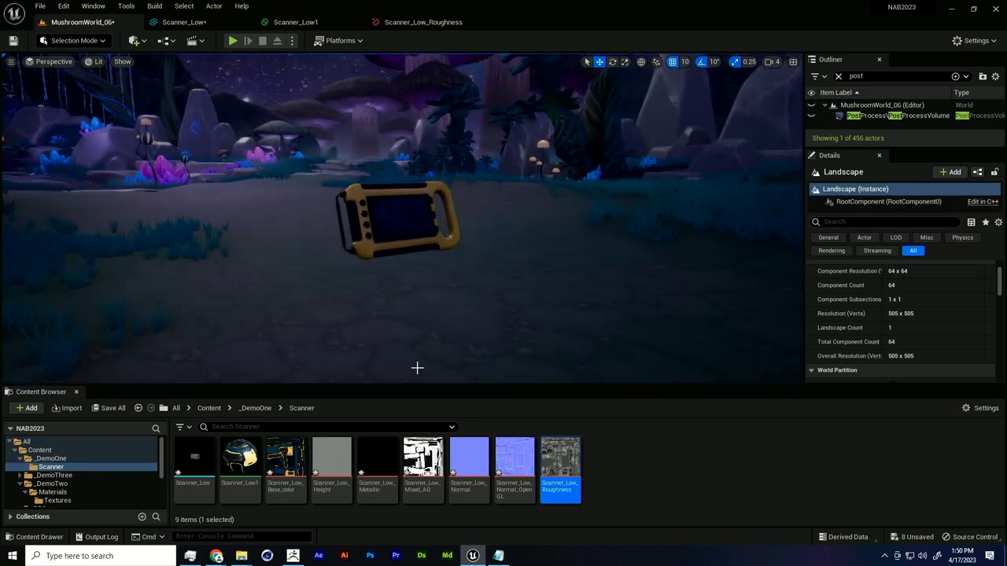
Step: Browse to the Content/_DemoTwo folder and open the Hero_Mushroom_Low static mesh
{"action": "left_click", "coordinate": [267, 410]}
{"action": "left_click", "coordinate": [209, 408]}
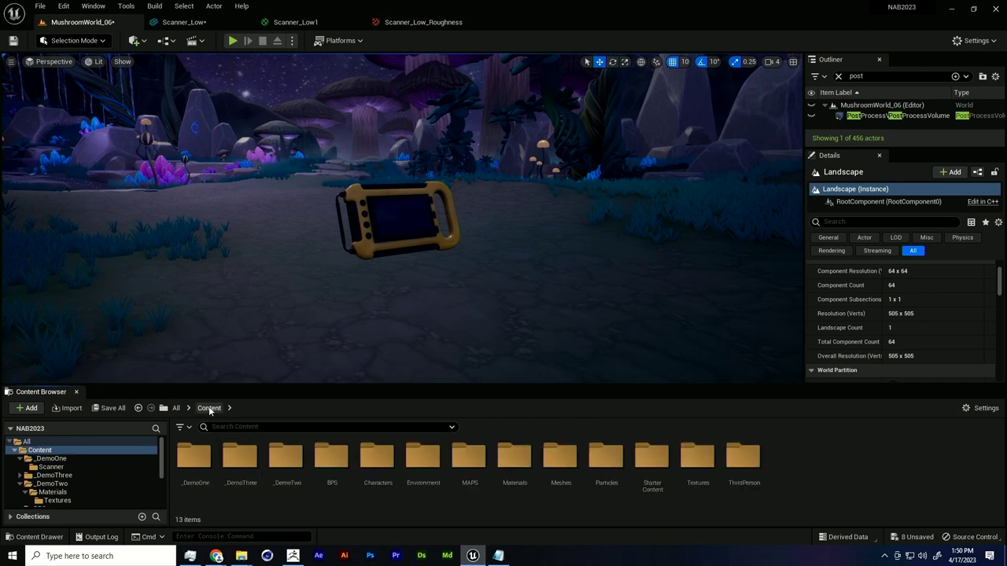
{"action": "left_click", "coordinate": [239, 462]}
{"action": "double_click", "coordinate": [283, 460]}
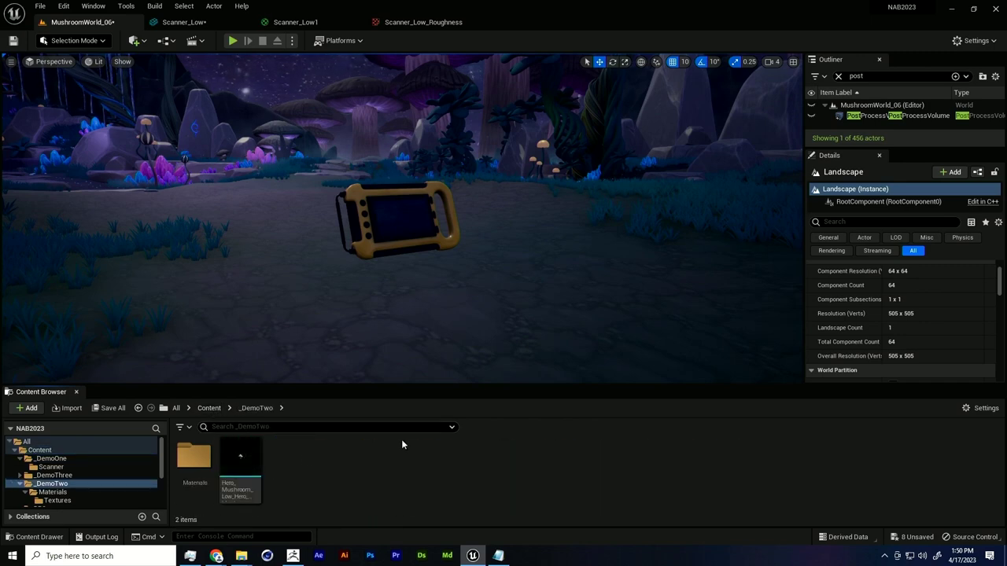
{"action": "double_click", "coordinate": [241, 472]}
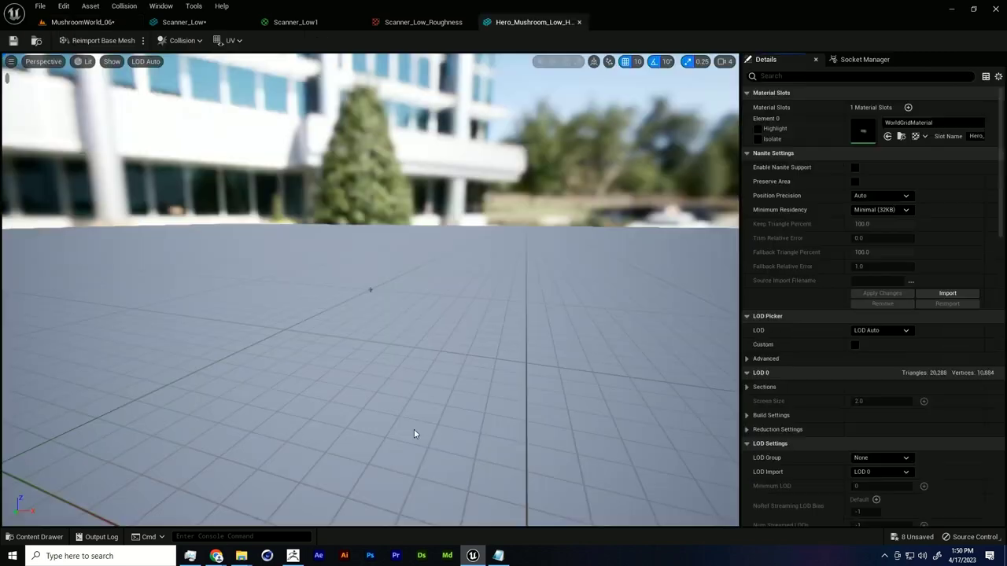
{"action": "key", "text": "alt+Tab"}
{"action": "key", "text": "alt+Tab"}
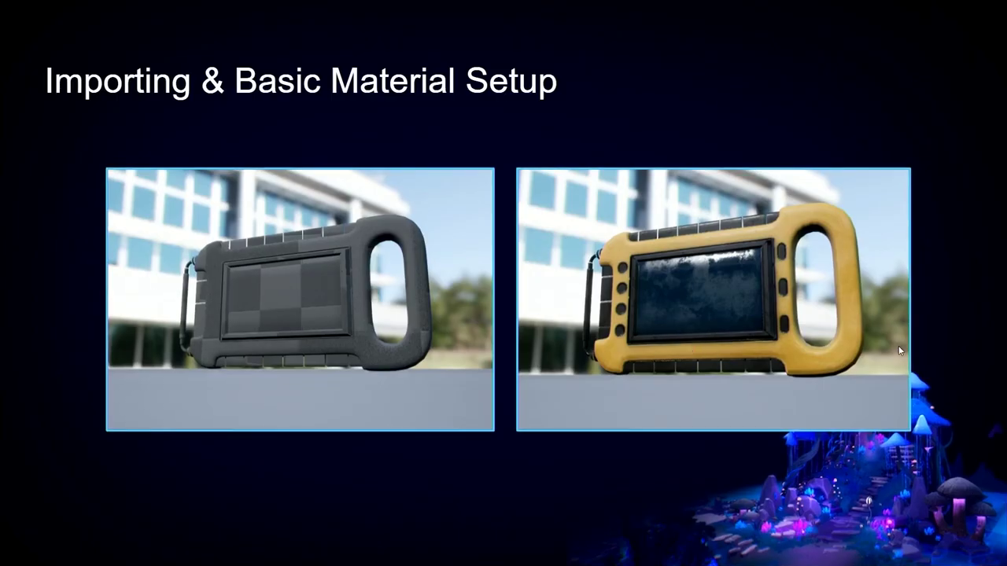
{"action": "left_click", "coordinate": [938, 327]}
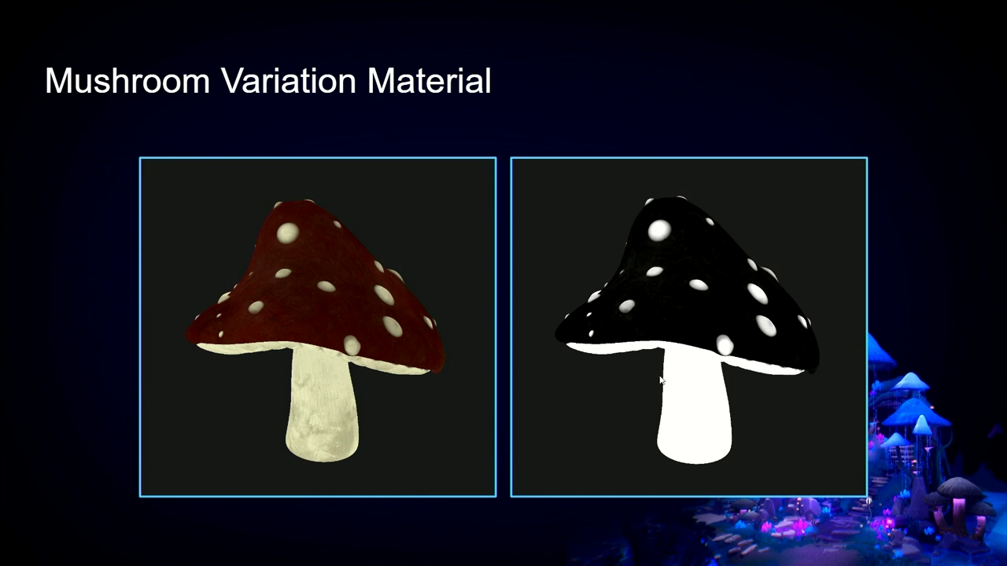
{"action": "key", "text": "alt+Tab"}
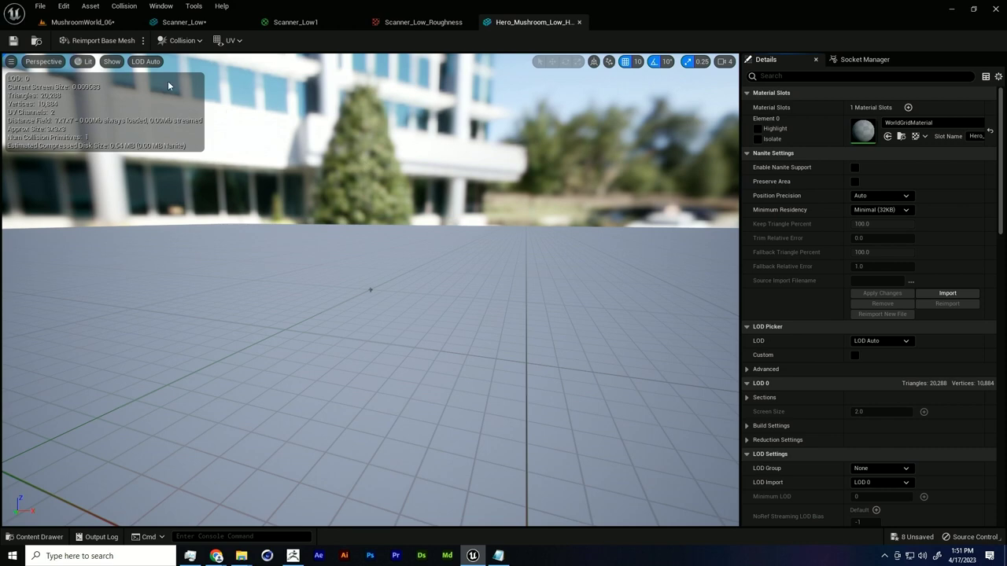
Step: Return to MushroomWorld_06 and create a material named M_IansMushroom_00 in the _DemoTwo/Materials folder
{"action": "left_click", "coordinate": [83, 22]}
{"action": "left_click", "coordinate": [307, 455]}
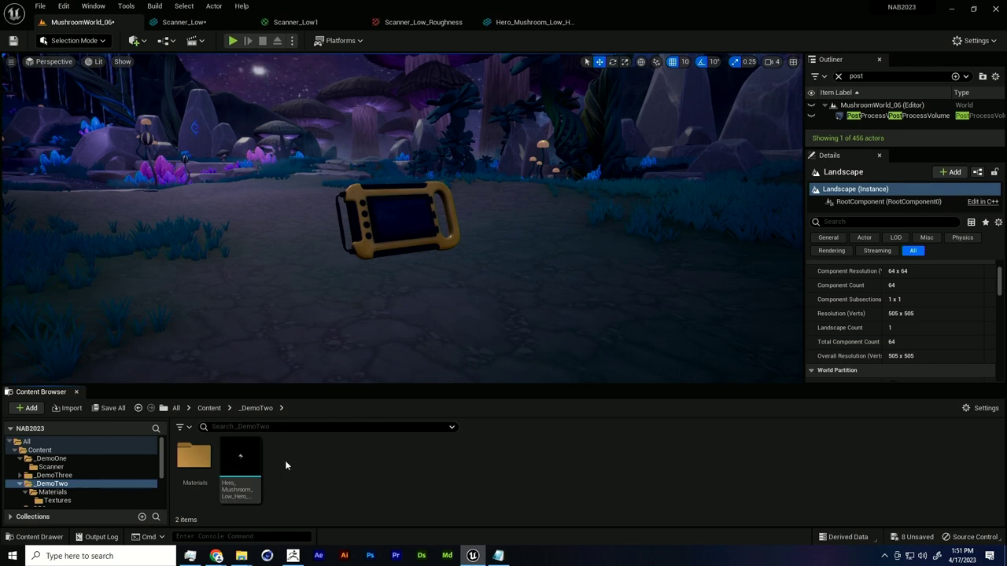
{"action": "double_click", "coordinate": [195, 459]}
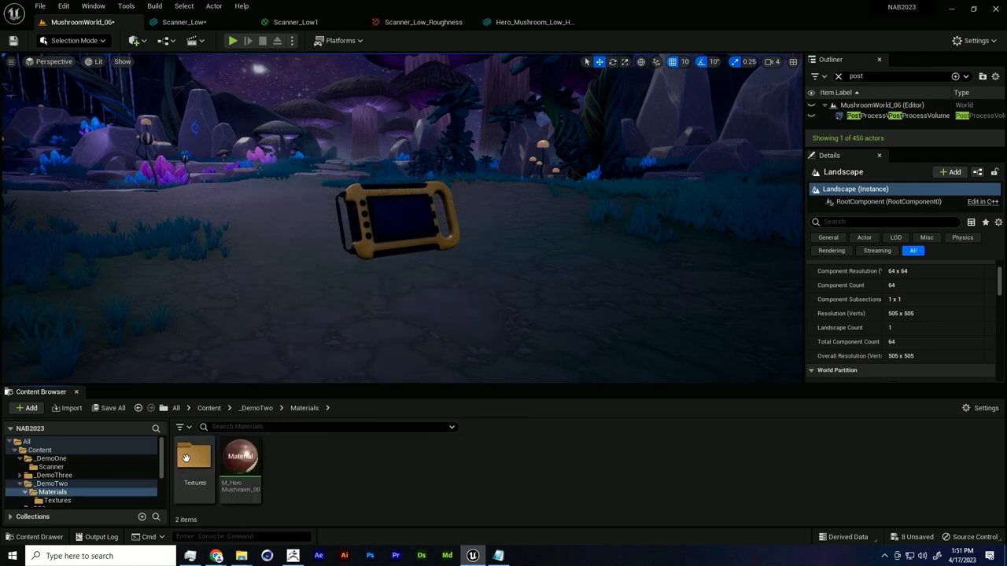
{"action": "right_click", "coordinate": [307, 462]}
{"action": "left_click", "coordinate": [400, 219]}
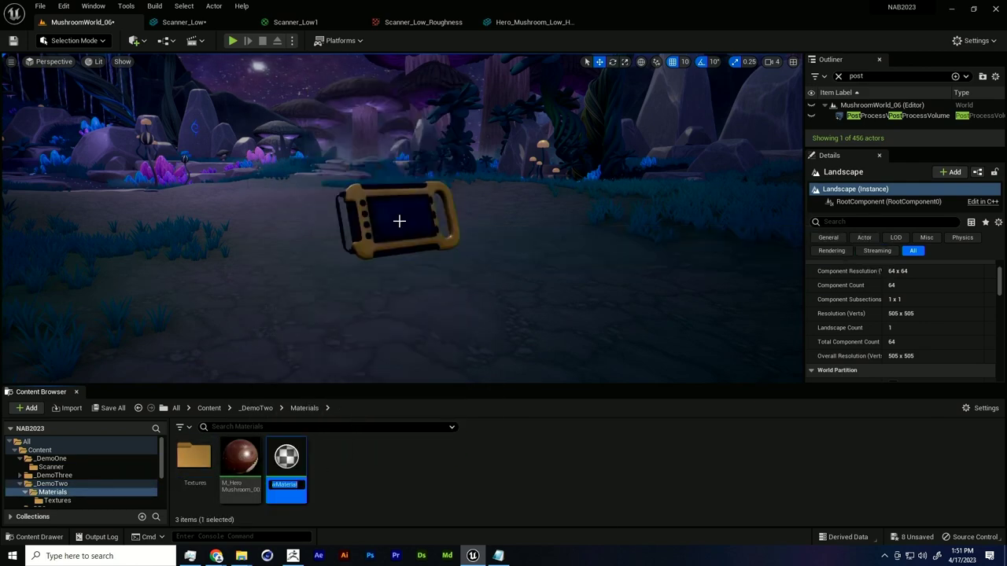
{"action": "type", "text": "M"}
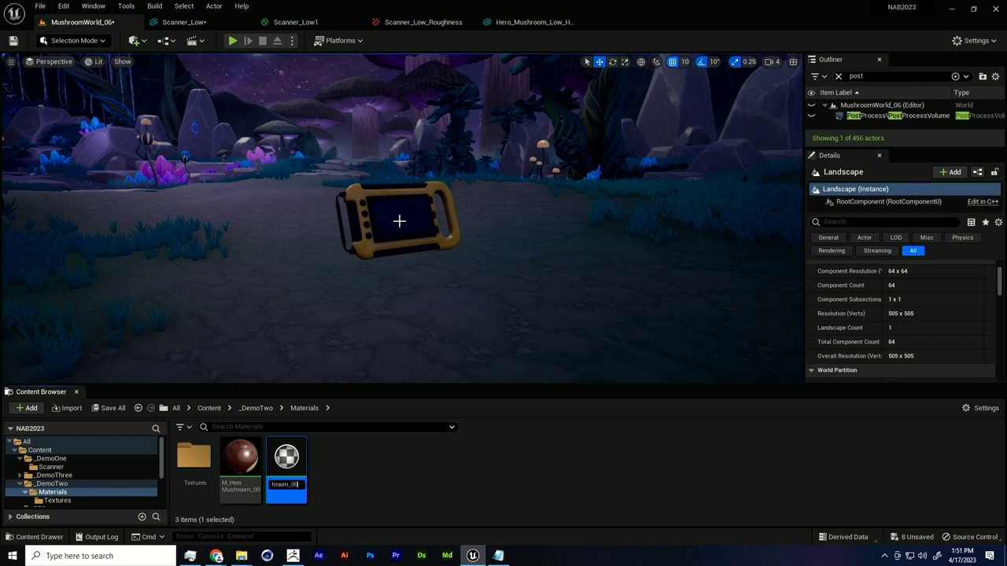
{"action": "key", "text": "Return"}
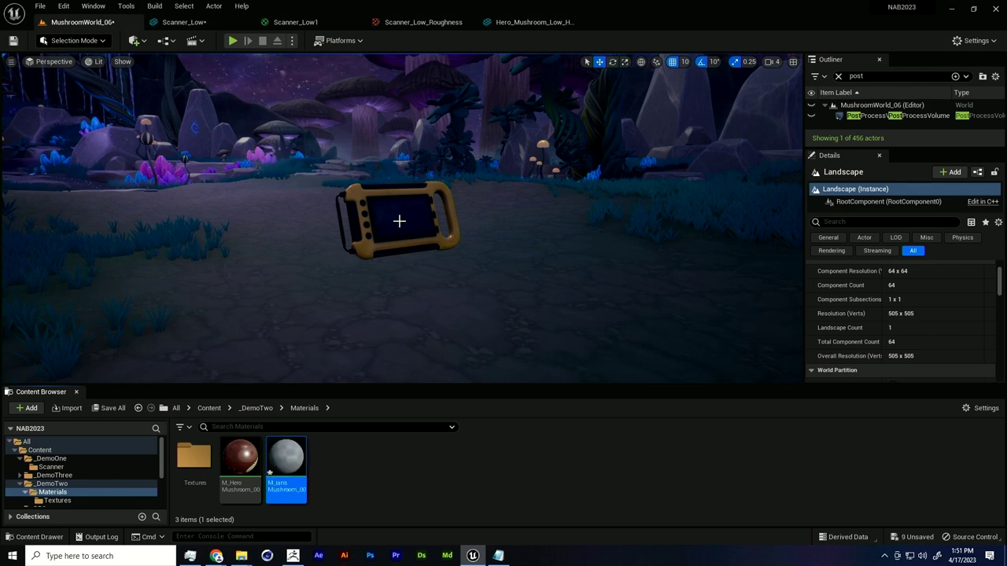
Step: Open M_IansMushroom_00 in an enlarged floating window over the level, clear of the asset thumbnails, and open the _DemoTwo/Materials/Textures folder
{"action": "double_click", "coordinate": [305, 459]}
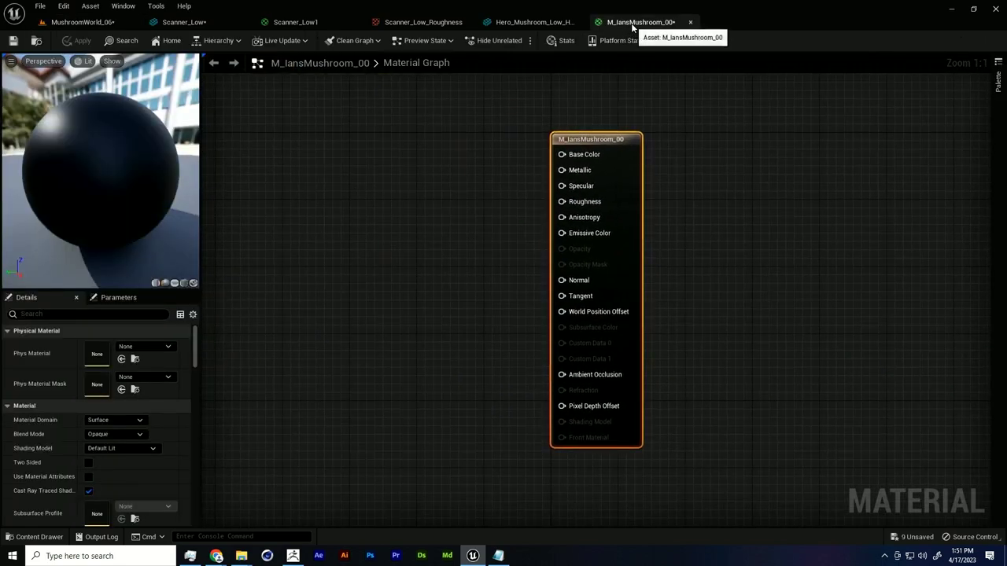
{"action": "left_click_drag", "start_coordinate": [629, 22], "coordinate": [470, 104]}
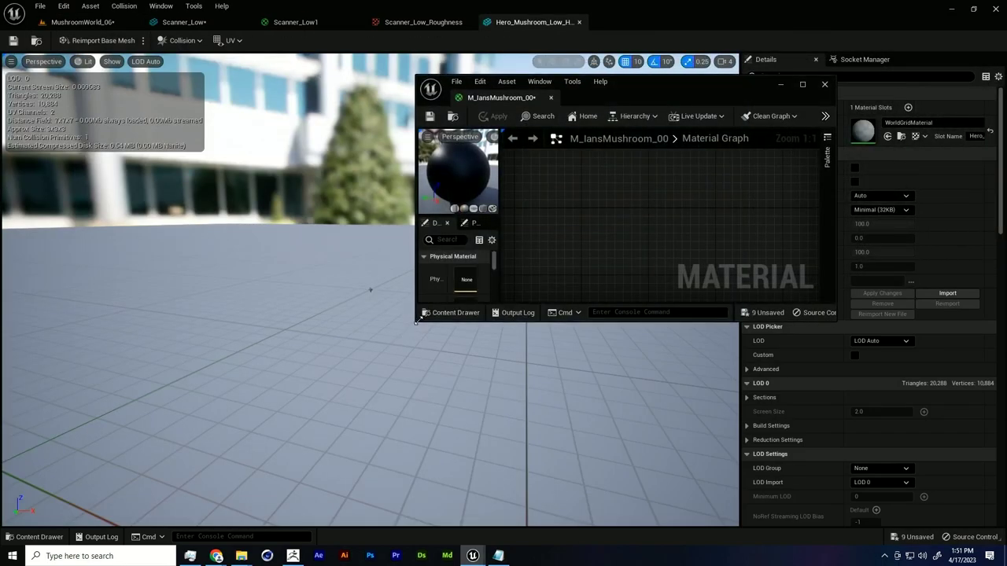
{"action": "left_click_drag", "start_coordinate": [418, 319], "coordinate": [200, 474]}
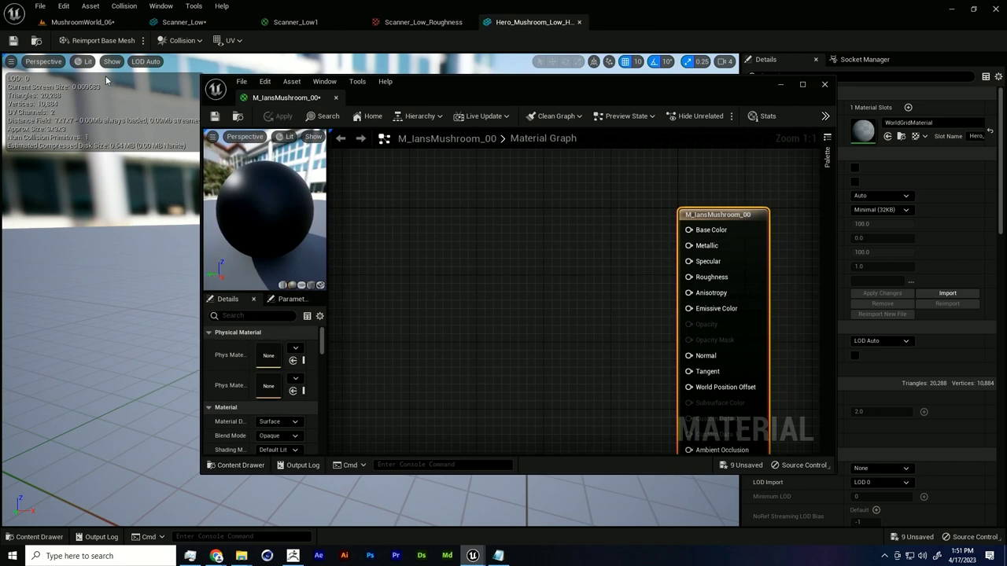
{"action": "left_click", "coordinate": [83, 22]}
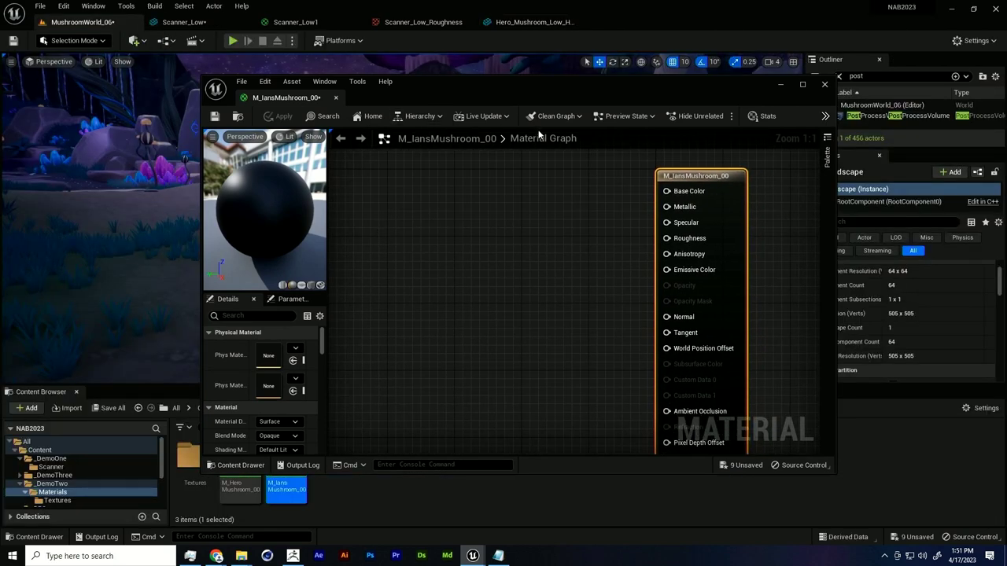
{"action": "left_click_drag", "start_coordinate": [497, 100], "coordinate": [509, 45]}
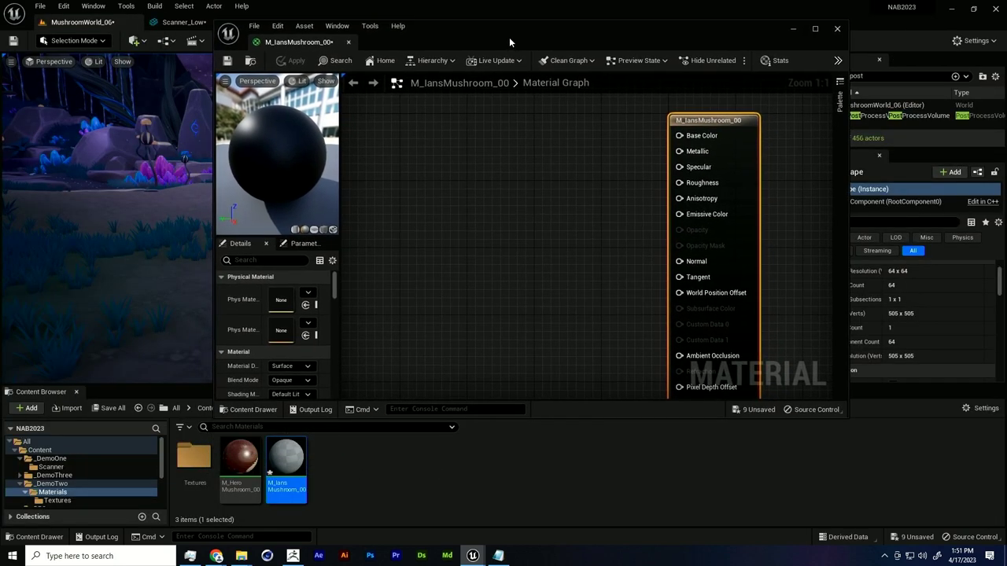
{"action": "double_click", "coordinate": [189, 455]}
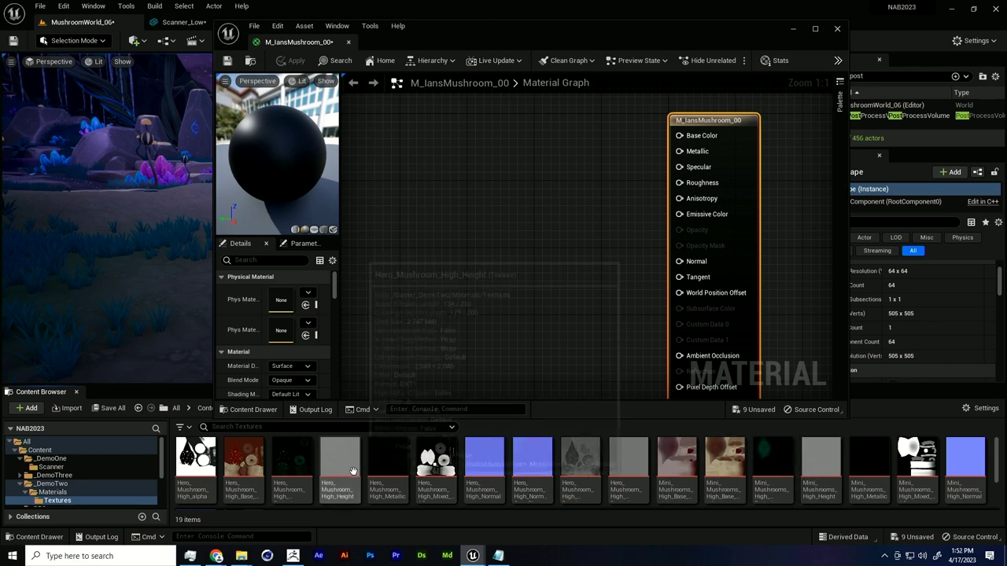
Step: Add the Hero_Mushroom_High base color texture to the M_IansMushroom_00 graph and connect its RGB output to Base Color
{"action": "scroll", "coordinate": [337, 483], "scroll_direction": "down", "scroll_amount": 2}
{"action": "scroll", "coordinate": [337, 482], "scroll_direction": "up", "scroll_amount": 2}
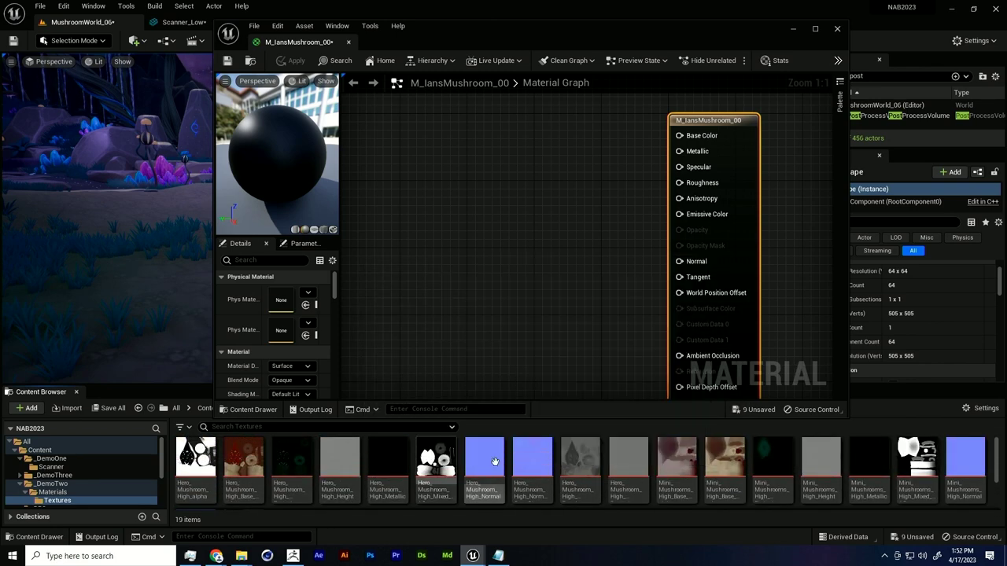
{"action": "left_click_drag", "start_coordinate": [256, 478], "coordinate": [421, 126]}
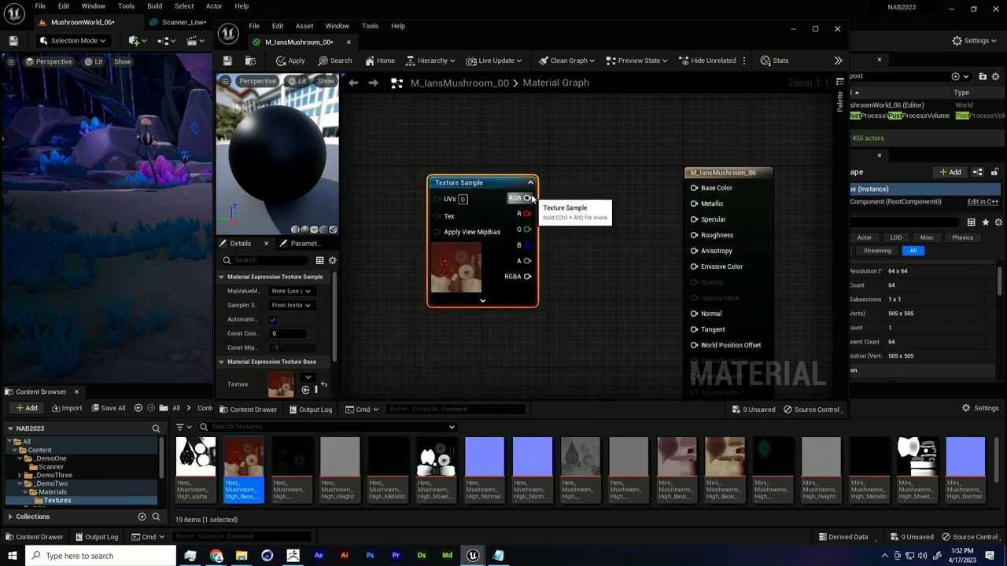
{"action": "left_click_drag", "start_coordinate": [527, 198], "coordinate": [697, 194]}
{"action": "left_click_drag", "start_coordinate": [477, 188], "coordinate": [414, 180]}
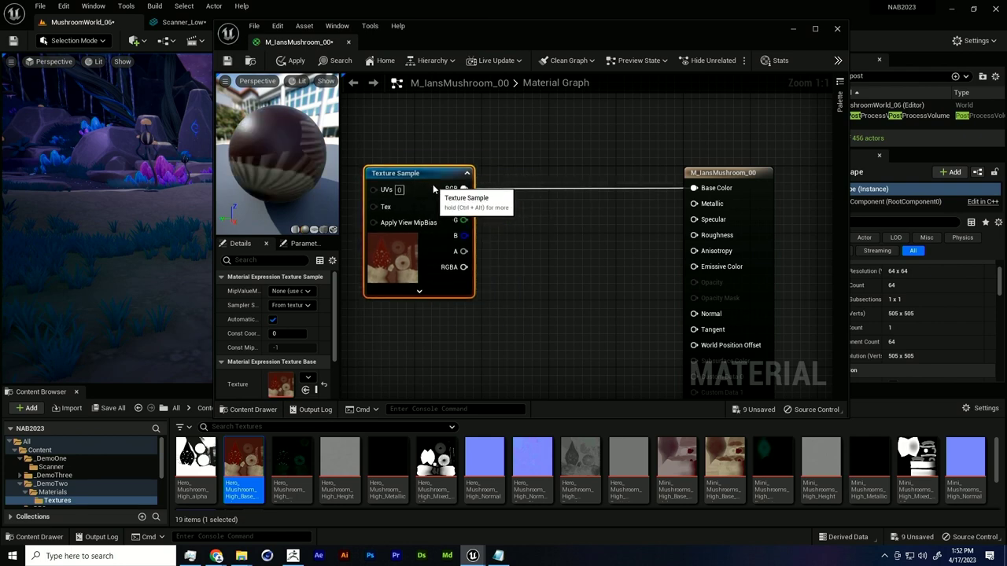
Step: Add the second Hero_Mushroom_High normal texture below the base color sampler and connect its RGB output to Normal
{"action": "right_click_drag", "start_coordinate": [533, 287], "coordinate": [543, 236]}
{"action": "left_click_drag", "start_coordinate": [539, 481], "coordinate": [409, 329]}
{"action": "right_click_drag", "start_coordinate": [409, 329], "coordinate": [425, 257]}
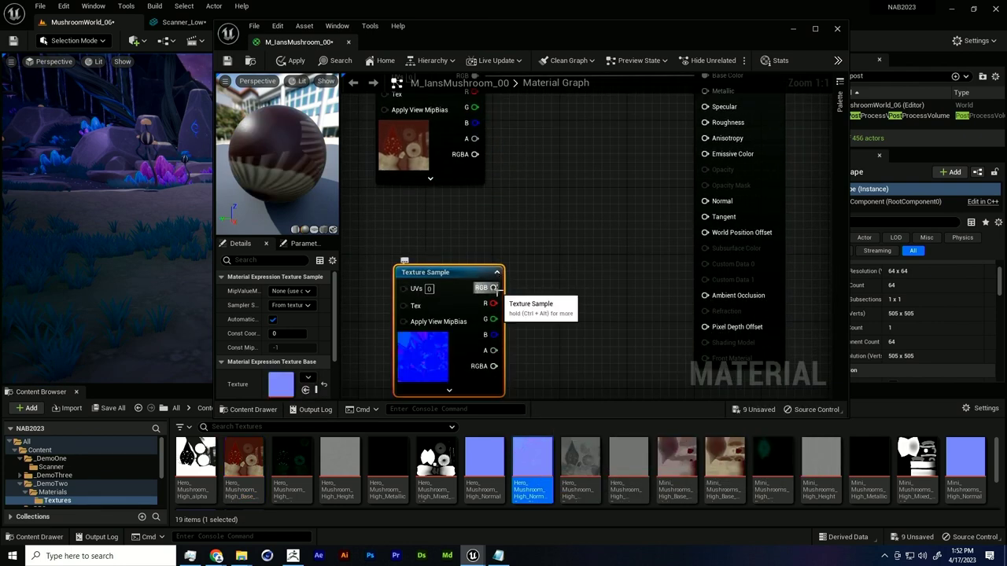
{"action": "left_click_drag", "start_coordinate": [494, 288], "coordinate": [721, 213]}
{"action": "left_click", "coordinate": [712, 205]}
{"action": "right_click_drag", "start_coordinate": [654, 227], "coordinate": [640, 256]}
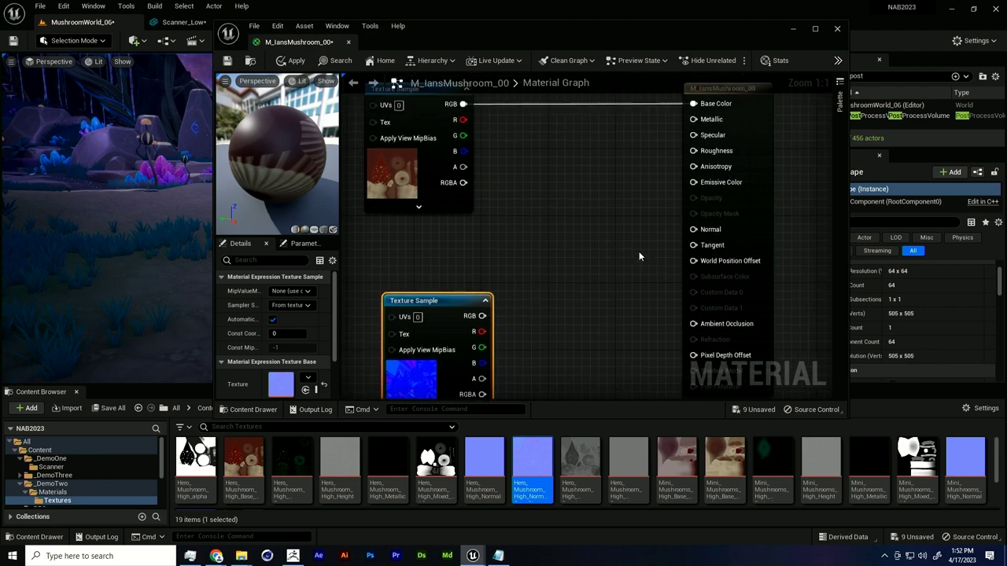
{"action": "scroll", "coordinate": [640, 255], "scroll_direction": "down", "scroll_amount": 1}
{"action": "left_click_drag", "start_coordinate": [497, 309], "coordinate": [686, 236]}
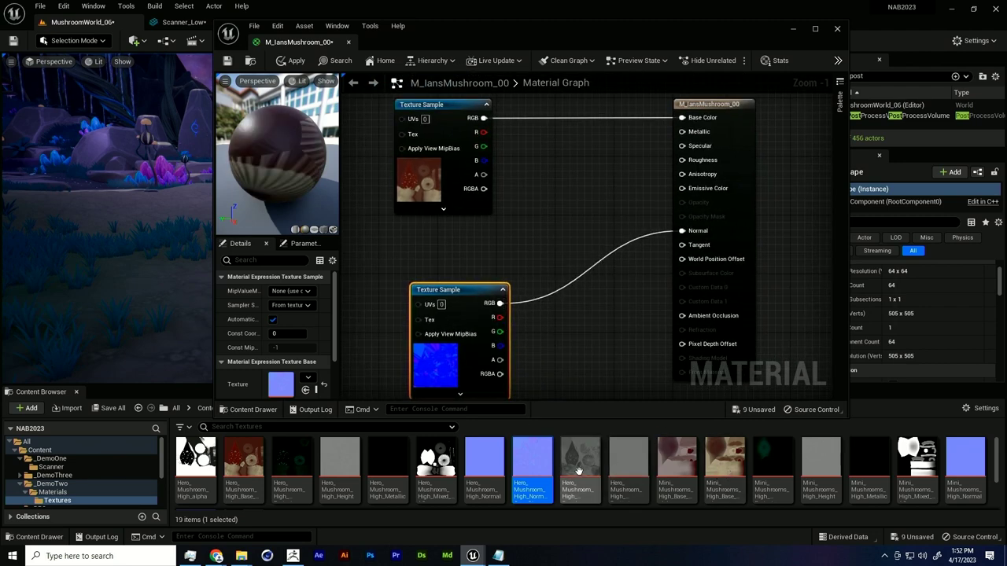
Step: Add the Hero_Mushroom_High roughness texture to the graph and open the texture asset to check its compression and sRGB settings
{"action": "left_click_drag", "start_coordinate": [576, 472], "coordinate": [569, 321]}
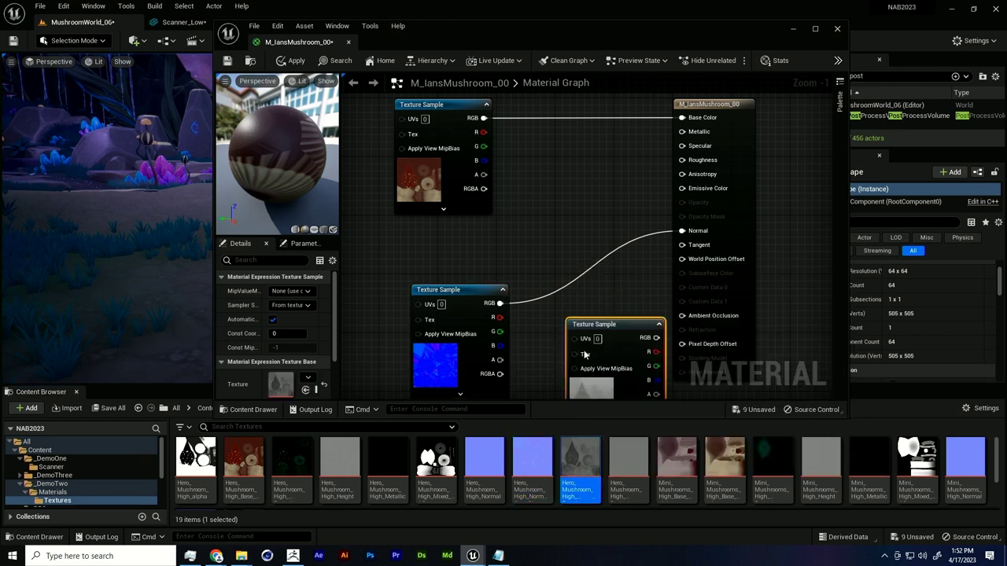
{"action": "double_click", "coordinate": [580, 462]}
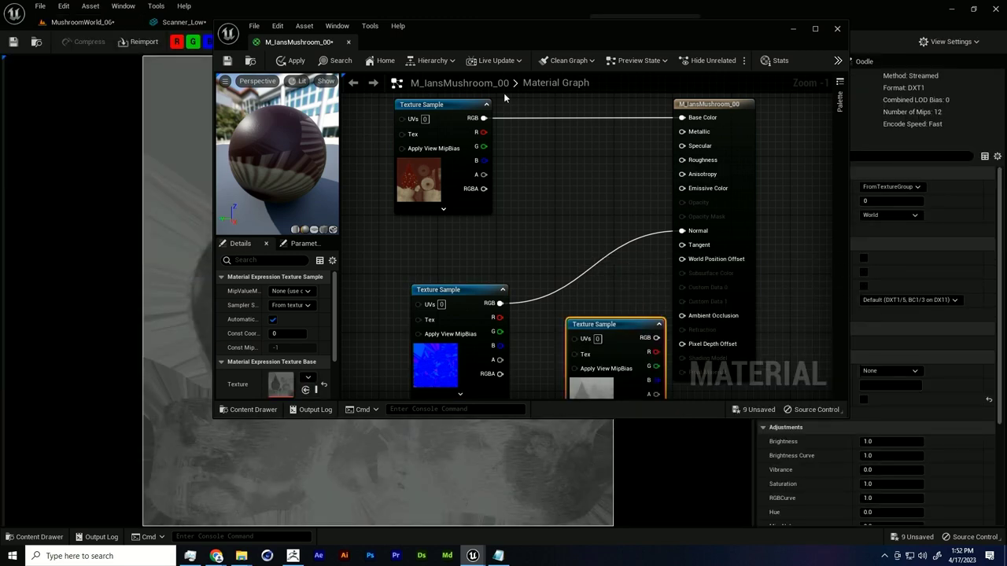
{"action": "left_click_drag", "start_coordinate": [451, 28], "coordinate": [319, 75]}
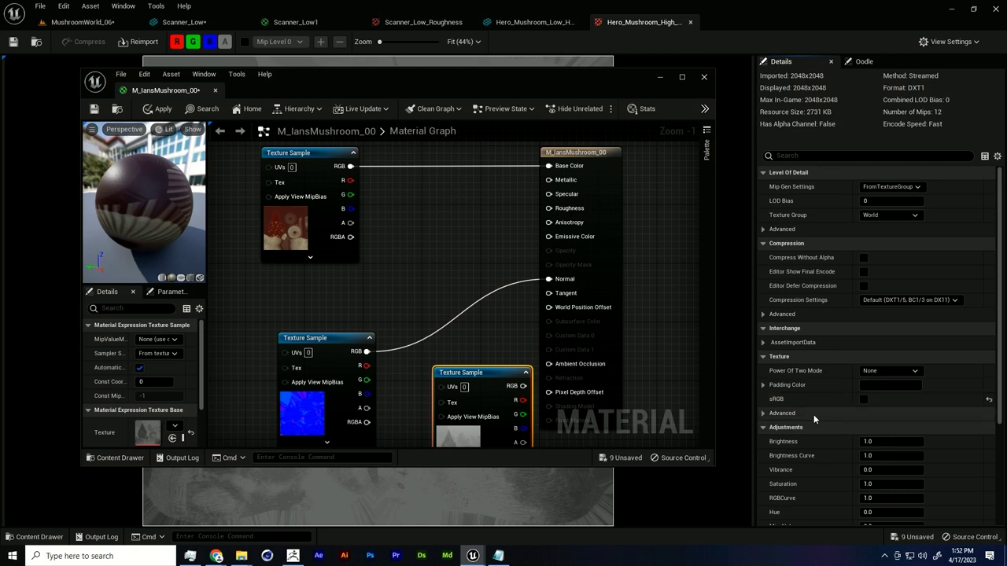
{"action": "left_click_drag", "start_coordinate": [561, 78], "coordinate": [667, 71]}
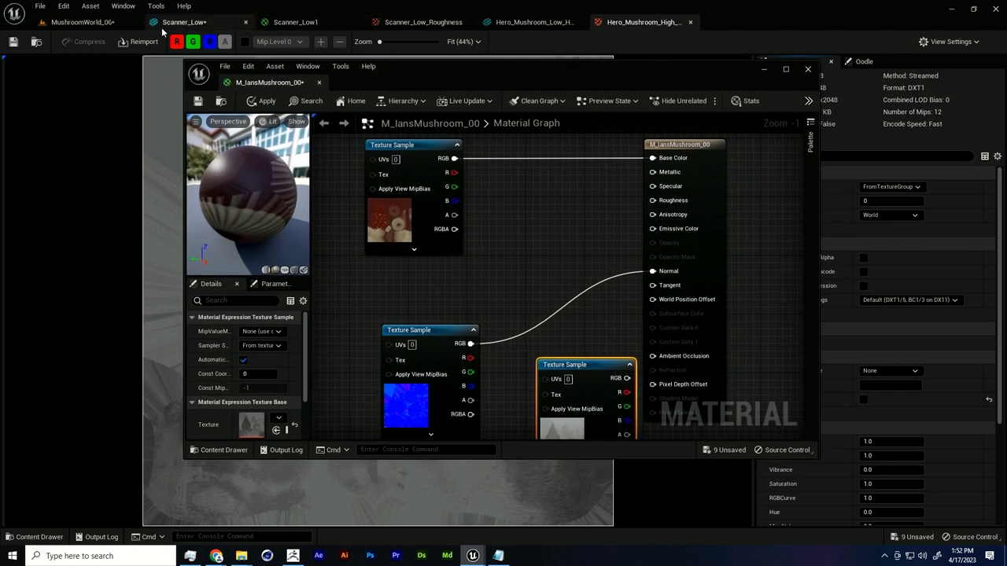
Step: Return to MushroomWorld_06 and connect the roughness sampler's RGB output to the material's Roughness input
{"action": "left_click", "coordinate": [117, 23]}
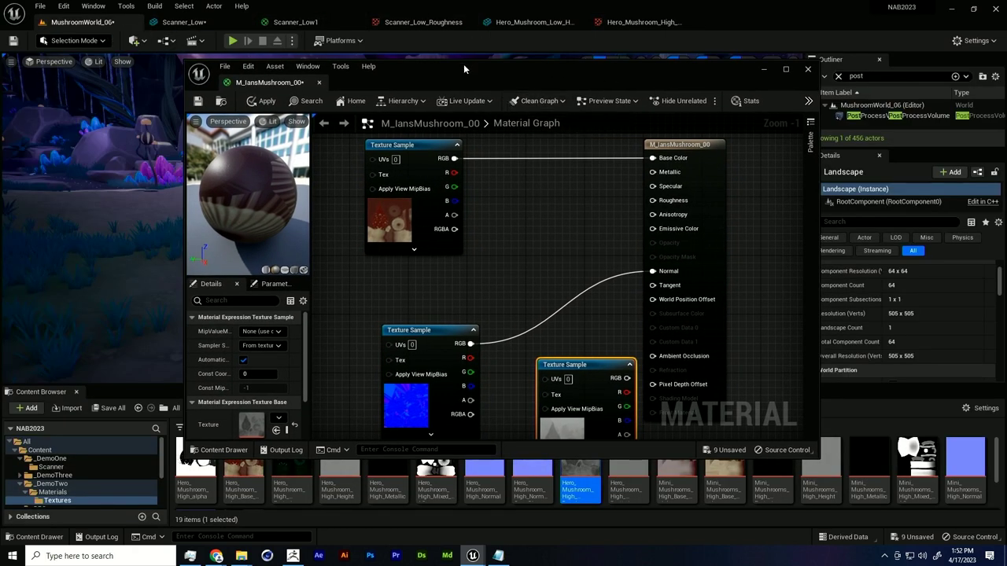
{"action": "left_click_drag", "start_coordinate": [464, 63], "coordinate": [461, 48]}
{"action": "left_click_drag", "start_coordinate": [566, 350], "coordinate": [512, 372]}
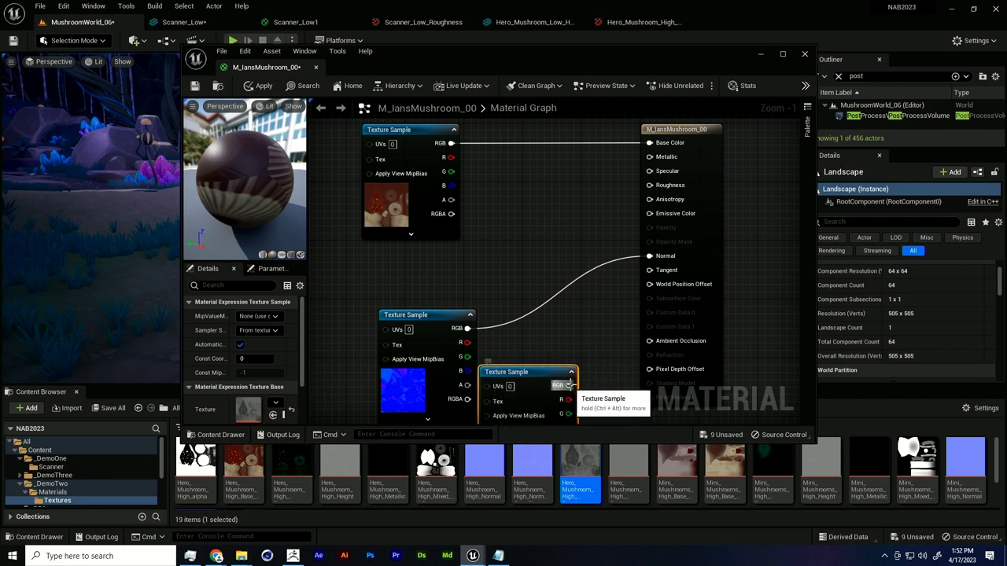
{"action": "left_click_drag", "start_coordinate": [568, 386], "coordinate": [650, 186]}
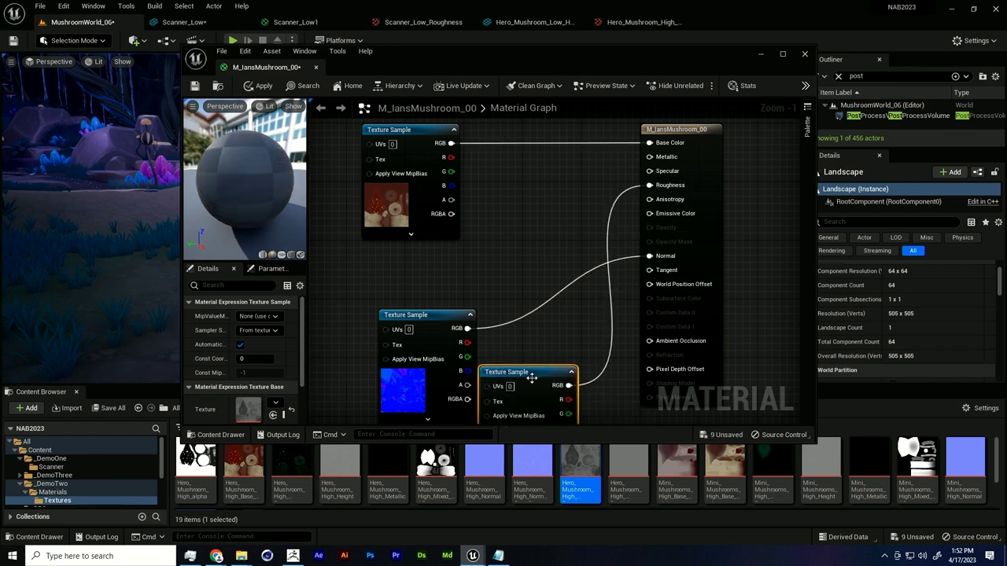
Step: Stack the samplers in one column as base color, roughness and normal, and move the material window clear of the texture thumbnails
{"action": "left_click_drag", "start_coordinate": [532, 378], "coordinate": [418, 256]}
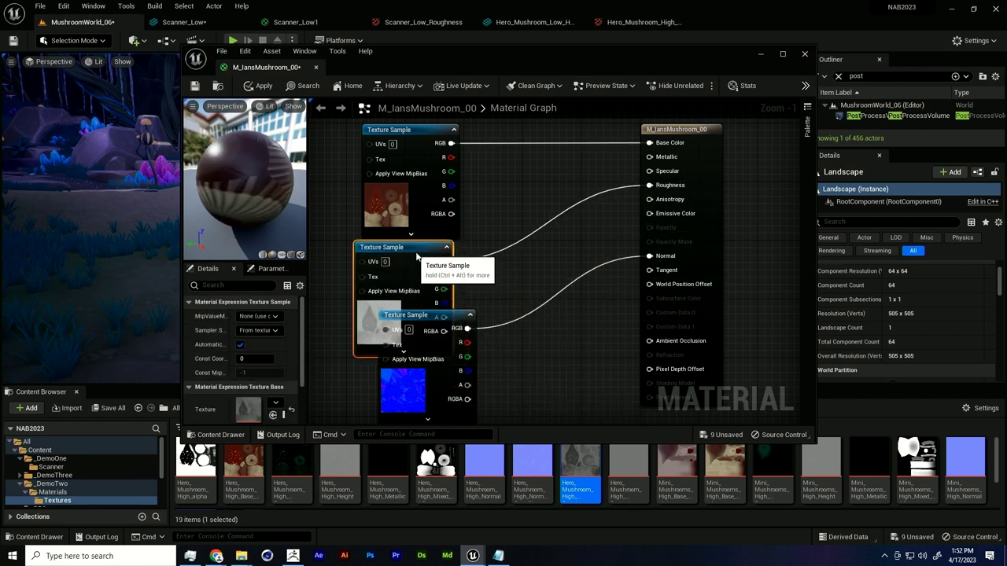
{"action": "left_click_drag", "start_coordinate": [465, 314], "coordinate": [435, 340]}
{"action": "left_click", "coordinate": [450, 328]}
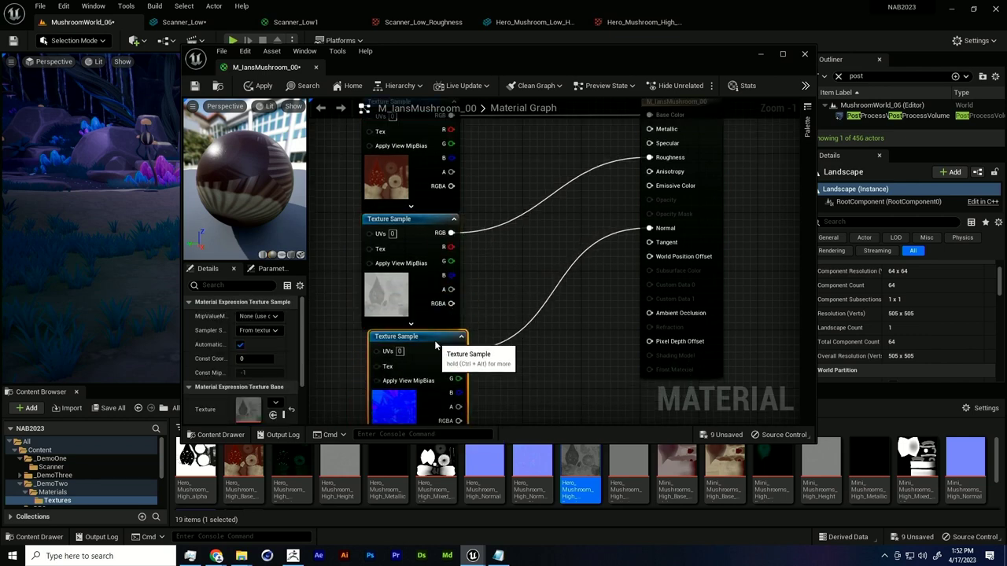
{"action": "left_click", "coordinate": [494, 339]}
{"action": "scroll", "coordinate": [490, 334], "scroll_direction": "down", "scroll_amount": 1}
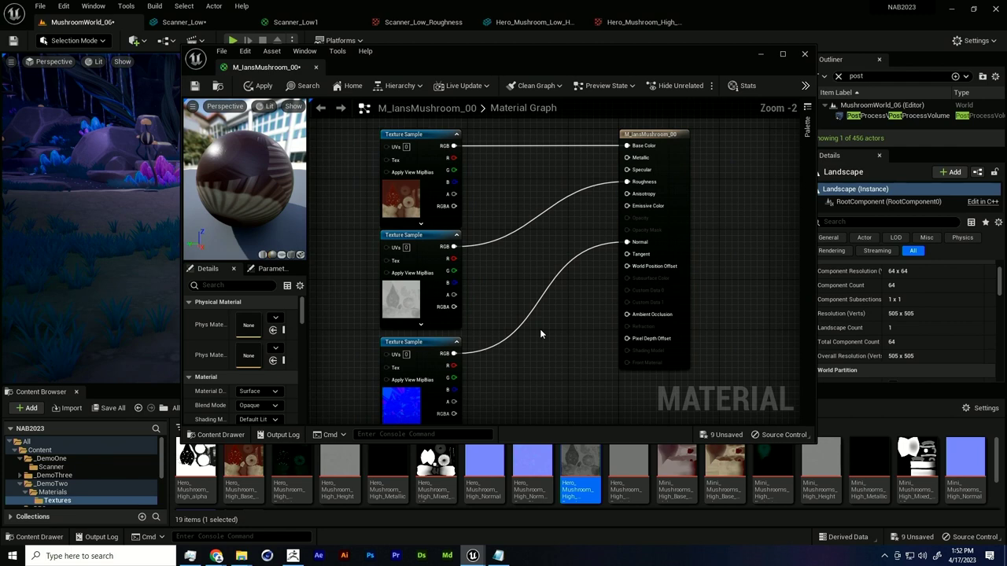
{"action": "right_click_drag", "start_coordinate": [549, 351], "coordinate": [554, 327]}
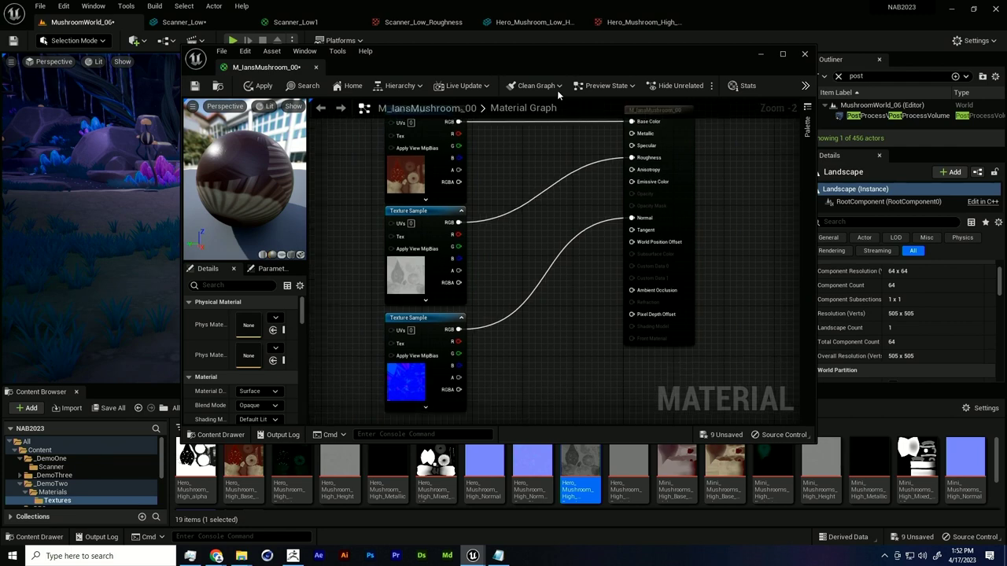
{"action": "left_click_drag", "start_coordinate": [530, 62], "coordinate": [501, 38]}
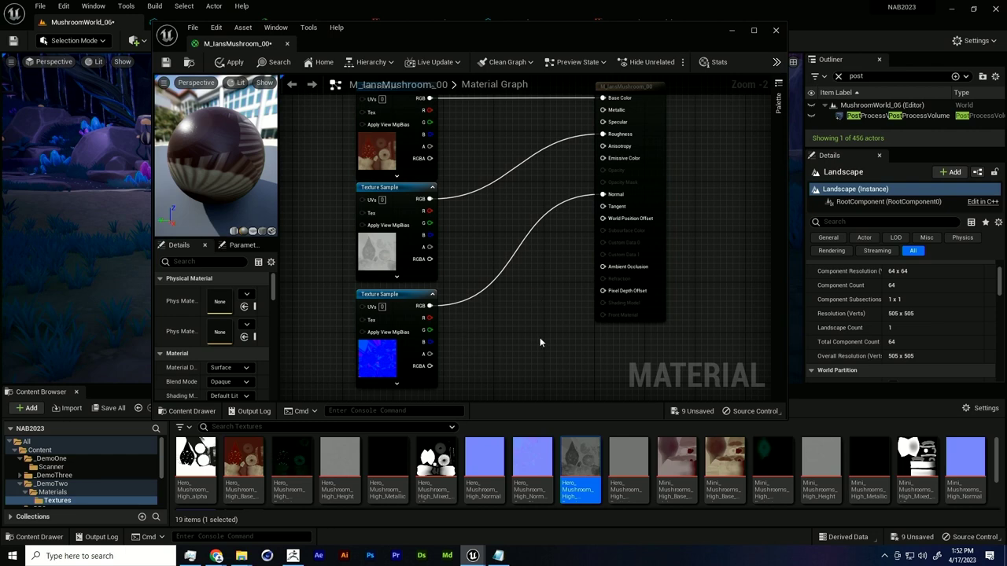
Step: Add a Hero_Mushroom_High_Metallic sampler beside the other textures, connect its RGB output to Metallic, and apply the material
{"action": "right_click_drag", "start_coordinate": [548, 356], "coordinate": [540, 338]}
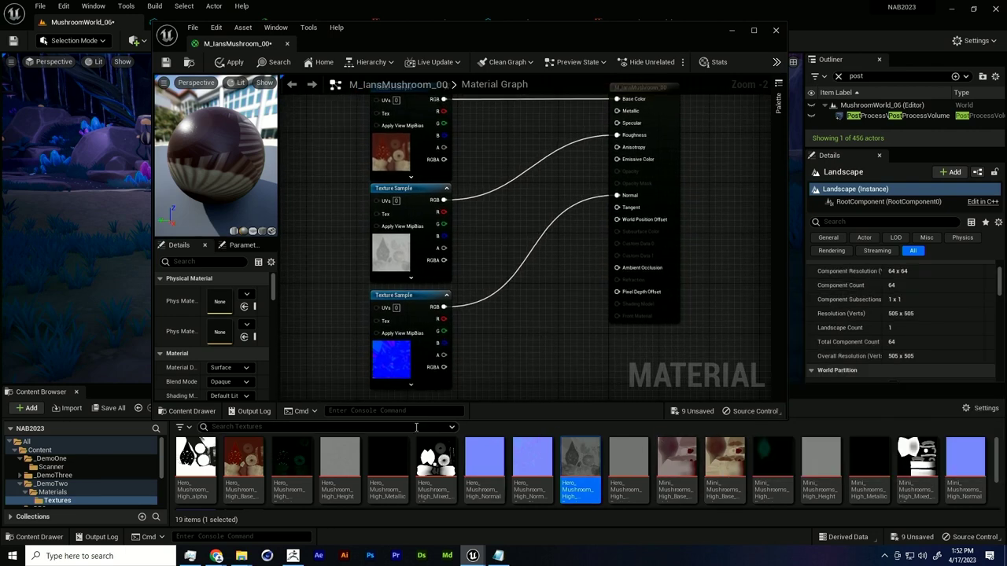
{"action": "left_click", "coordinate": [387, 468]}
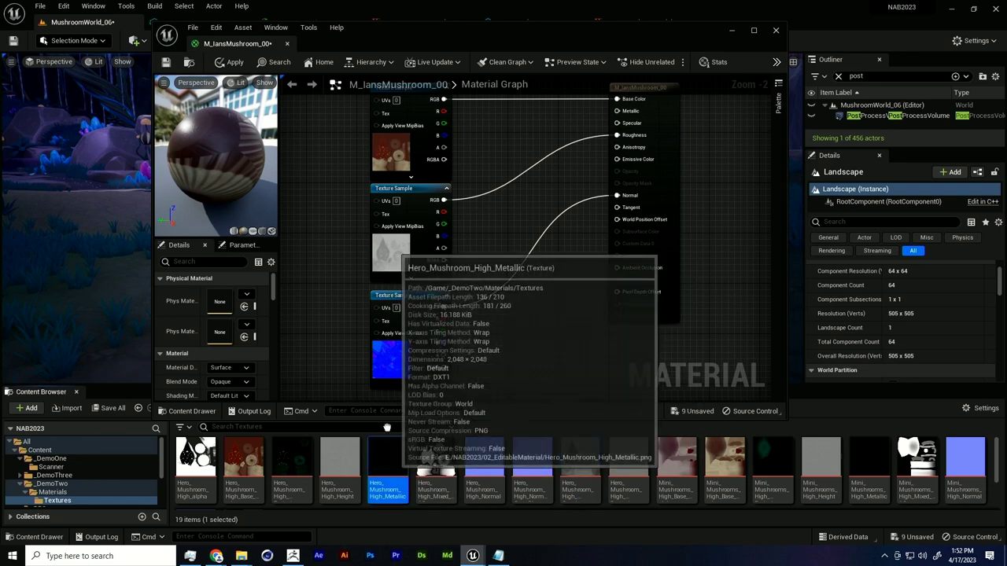
{"action": "key", "text": "t"}
{"action": "left_click", "coordinate": [316, 210]}
{"action": "left_click_drag", "start_coordinate": [346, 273], "coordinate": [295, 225]}
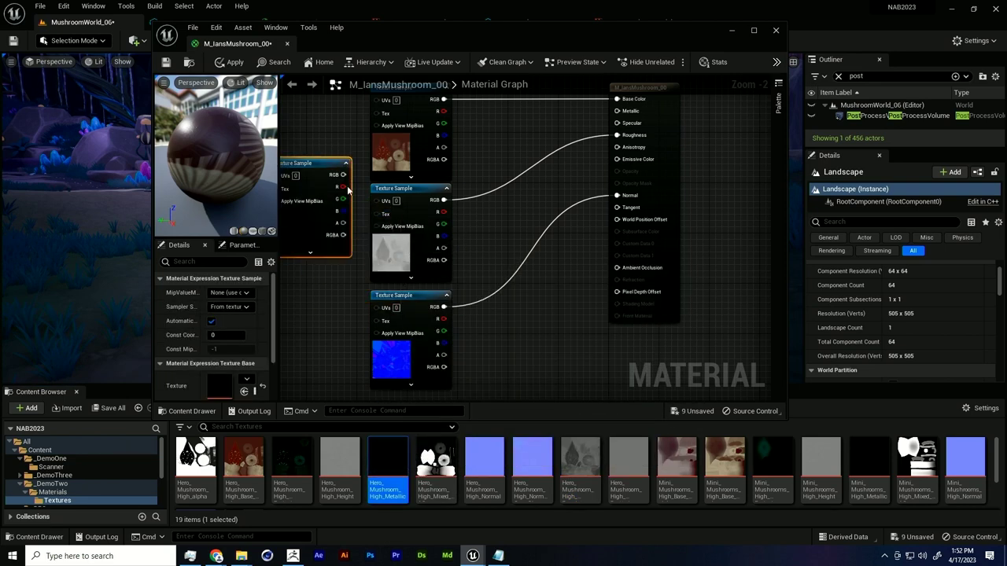
{"action": "left_click_drag", "start_coordinate": [343, 175], "coordinate": [618, 111]}
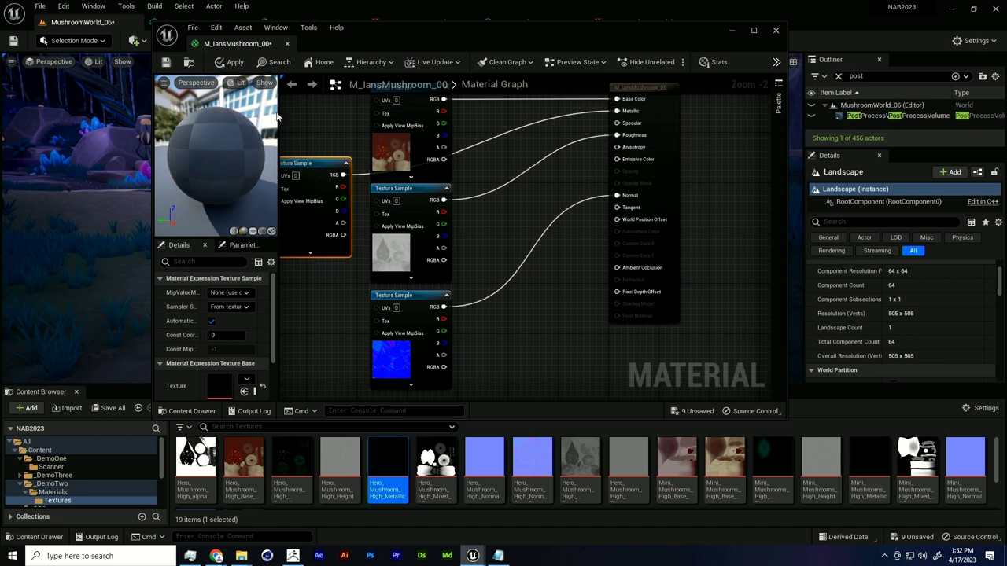
{"action": "left_click", "coordinate": [217, 63]}
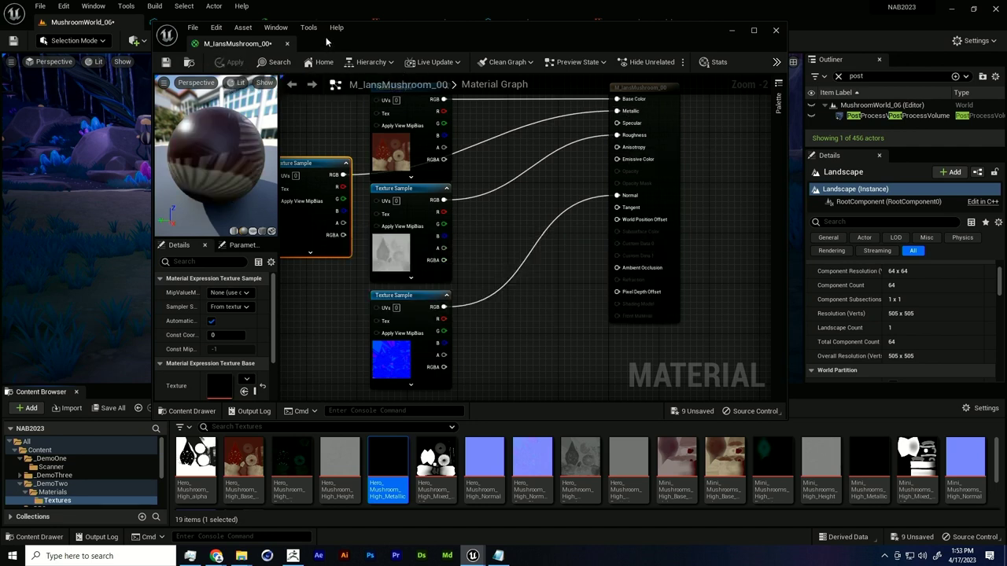
Step: Minimize the material window and place the Hero_Mushroom_Low mesh from the _DemoTwo folder on the ground near the scanner
{"action": "left_click_drag", "start_coordinate": [364, 38], "coordinate": [484, 118]}
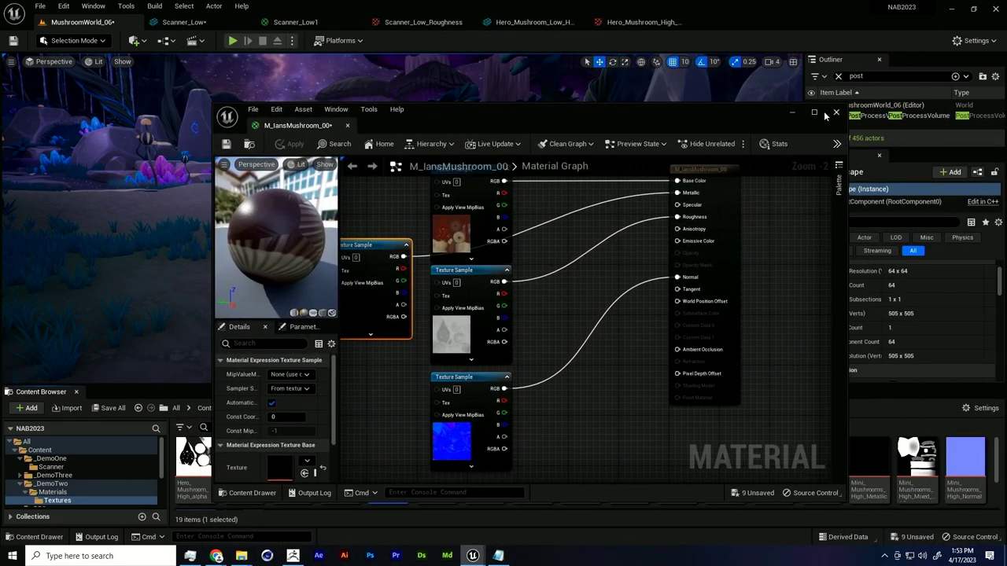
{"action": "left_click", "coordinate": [793, 114]}
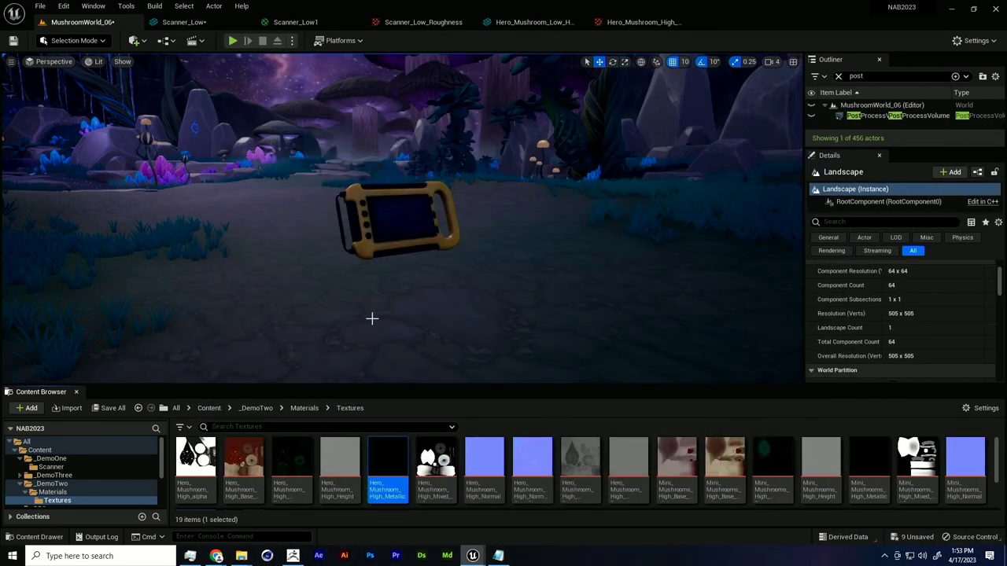
{"action": "left_click", "coordinate": [256, 410]}
{"action": "left_click_drag", "start_coordinate": [240, 472], "coordinate": [481, 343]}
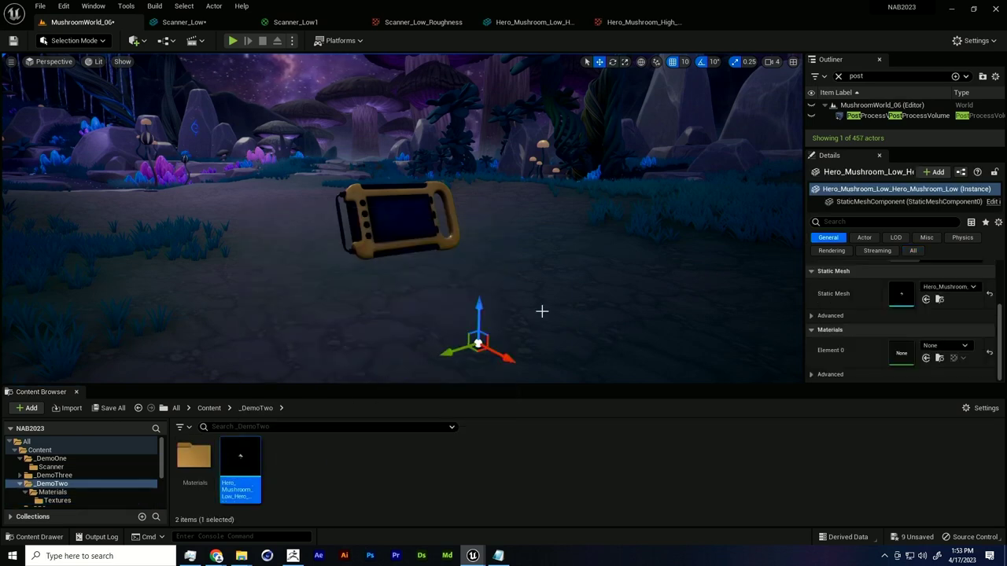
Step: Scale the placed mushroom up uniformly on all axes and keep the editor window maximized
{"action": "key", "text": "f"}
{"action": "left_click_drag", "start_coordinate": [397, 219], "coordinate": [414, 259]}
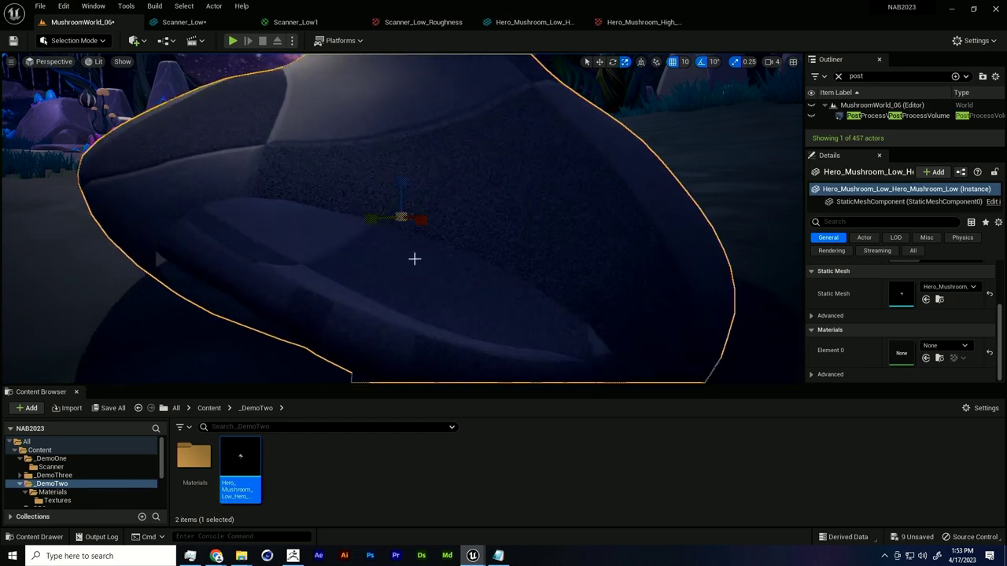
{"action": "scroll", "coordinate": [483, 259], "scroll_direction": "down", "scroll_amount": 10}
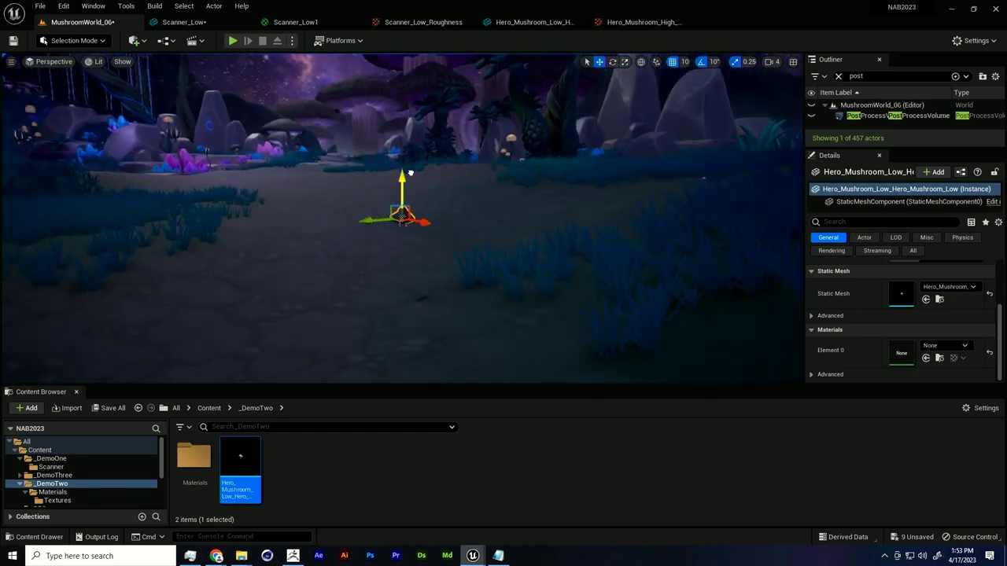
{"action": "left_click_drag", "start_coordinate": [410, 173], "coordinate": [410, 164]}
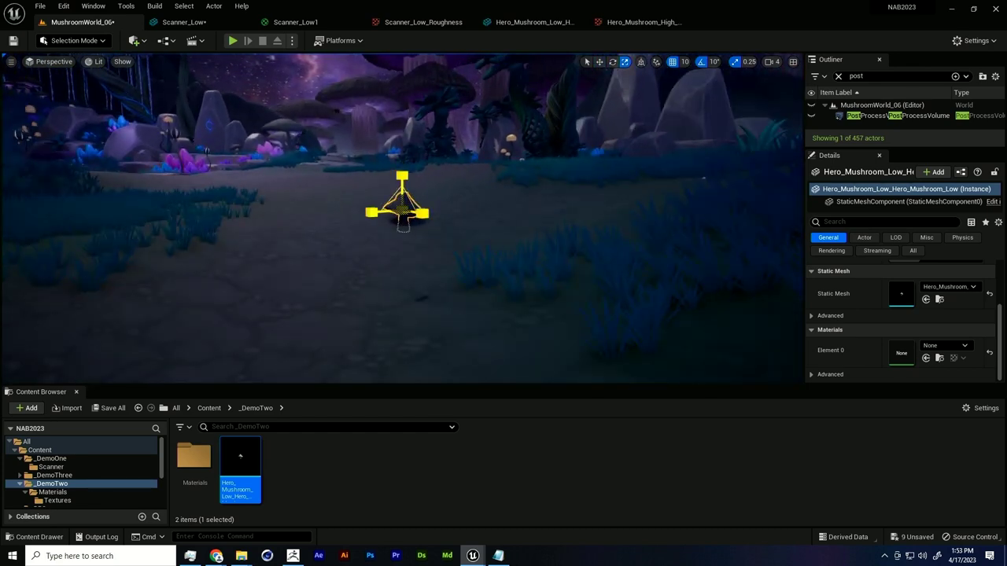
{"action": "left_click_drag", "start_coordinate": [402, 211], "coordinate": [429, 209]}
{"action": "left_click", "coordinate": [973, 9]}
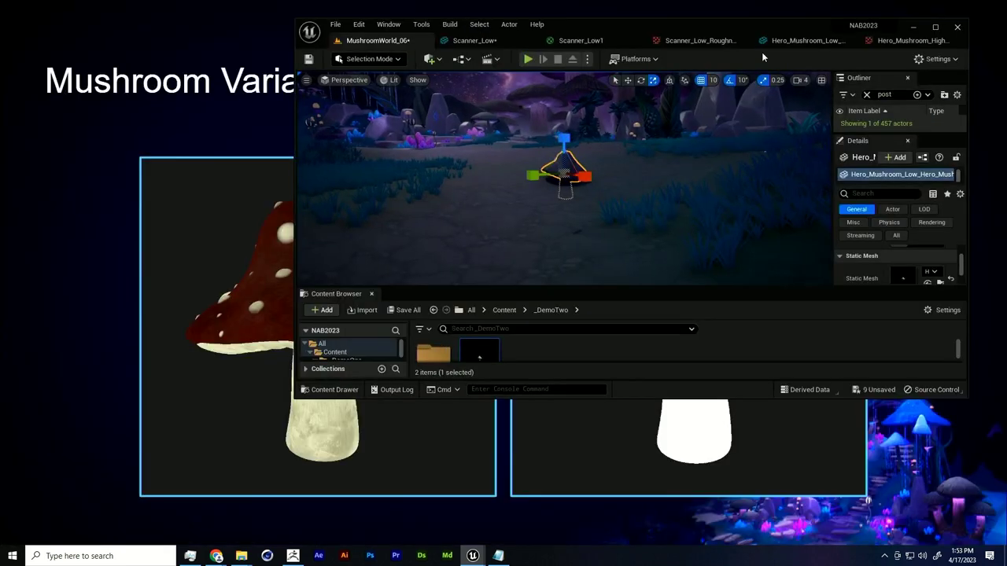
{"action": "left_click", "coordinate": [935, 26]}
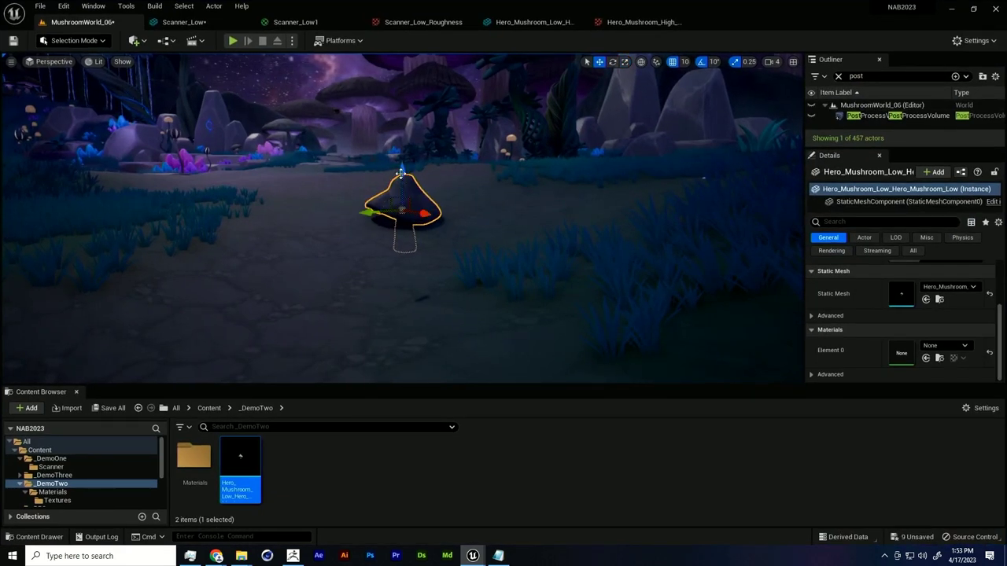
Step: Raise the mushroom clear of the ground and snap it down onto the landscape surface
{"action": "left_click_drag", "start_coordinate": [402, 173], "coordinate": [410, 116]}
{"action": "left_click_drag", "start_coordinate": [425, 206], "coordinate": [472, 220], "text": "alt"}
{"action": "left_click_drag", "start_coordinate": [405, 123], "coordinate": [406, 96]}
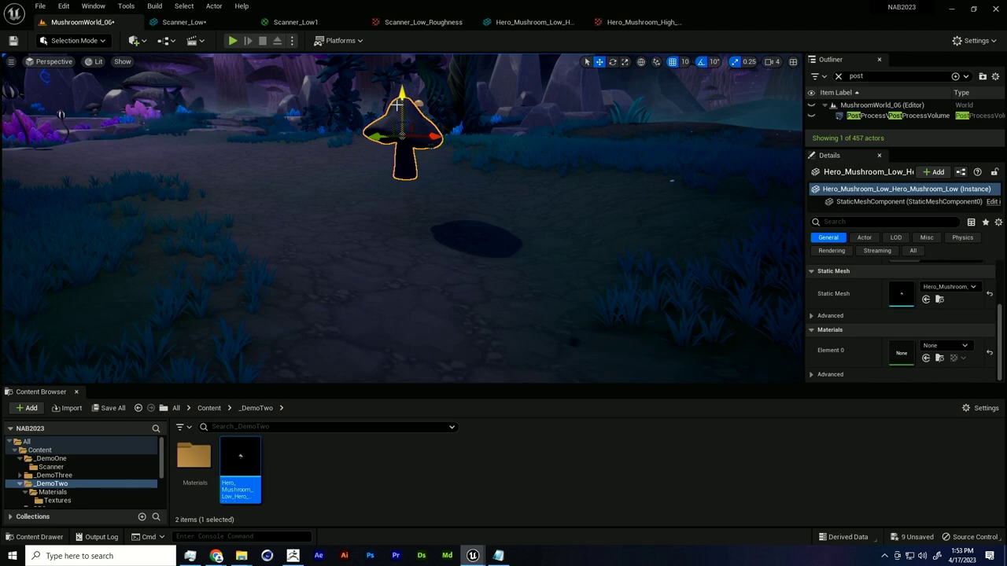
{"action": "key", "text": "End"}
Step: Lower the mushroom slightly so its stem sits in the ground, check it from several angles, and hide its selection outline
{"action": "left_click_drag", "start_coordinate": [436, 228], "coordinate": [492, 193], "text": "alt"}
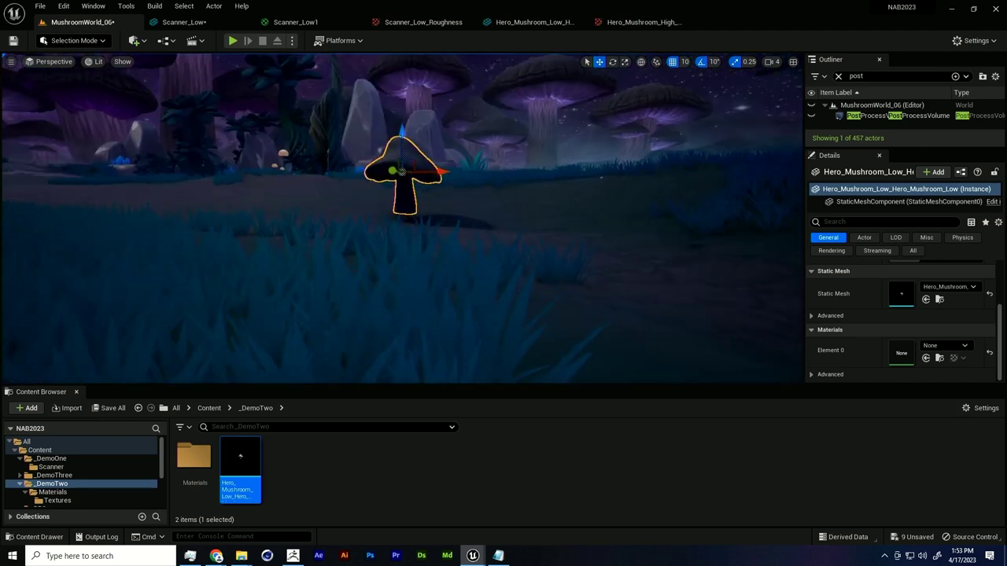
{"action": "right_click_drag", "start_coordinate": [436, 228], "coordinate": [550, 228], "text": "alt"}
{"action": "left_click_drag", "start_coordinate": [402, 228], "coordinate": [394, 252], "text": "alt"}
{"action": "right_click_drag", "start_coordinate": [394, 251], "coordinate": [315, 252], "text": "alt"}
{"action": "left_click_drag", "start_coordinate": [406, 111], "coordinate": [405, 124]}
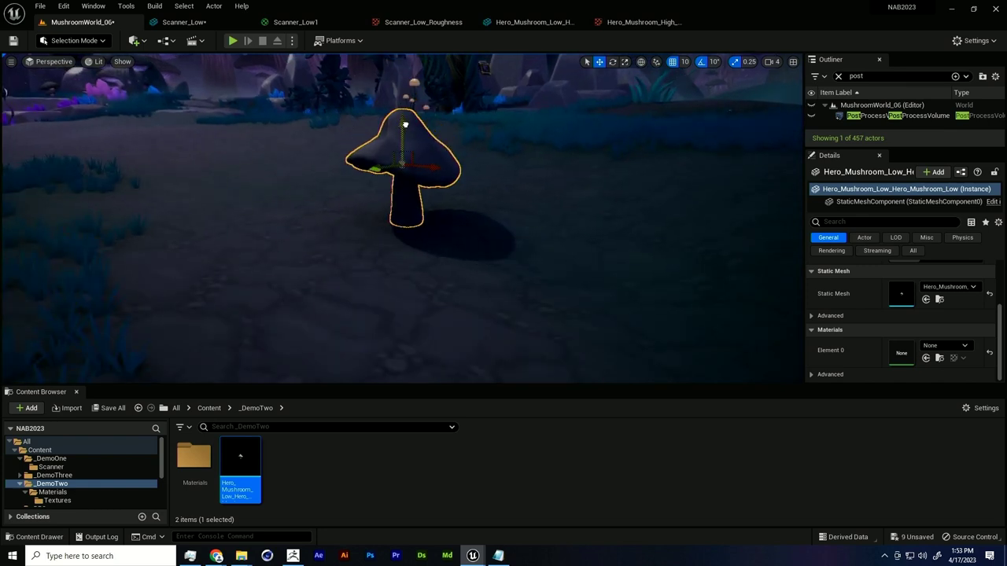
{"action": "left_click_drag", "start_coordinate": [445, 166], "coordinate": [378, 175], "text": "alt"}
{"action": "left_click", "coordinate": [465, 140]}
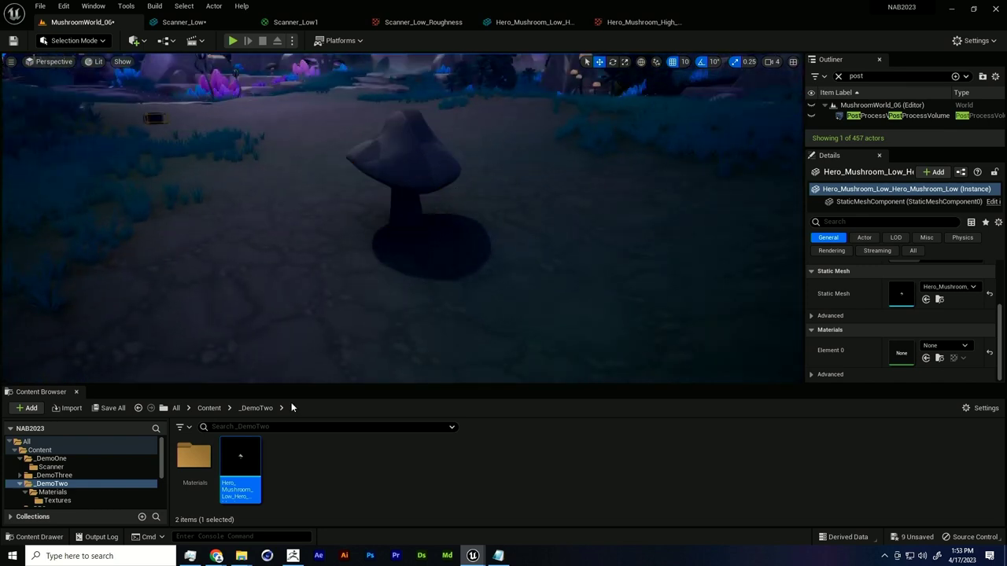
Step: Apply the M_IansMushroom_00 material from the _DemoTwo Materials folder to the placed hero mushroom
{"action": "double_click", "coordinate": [193, 456]}
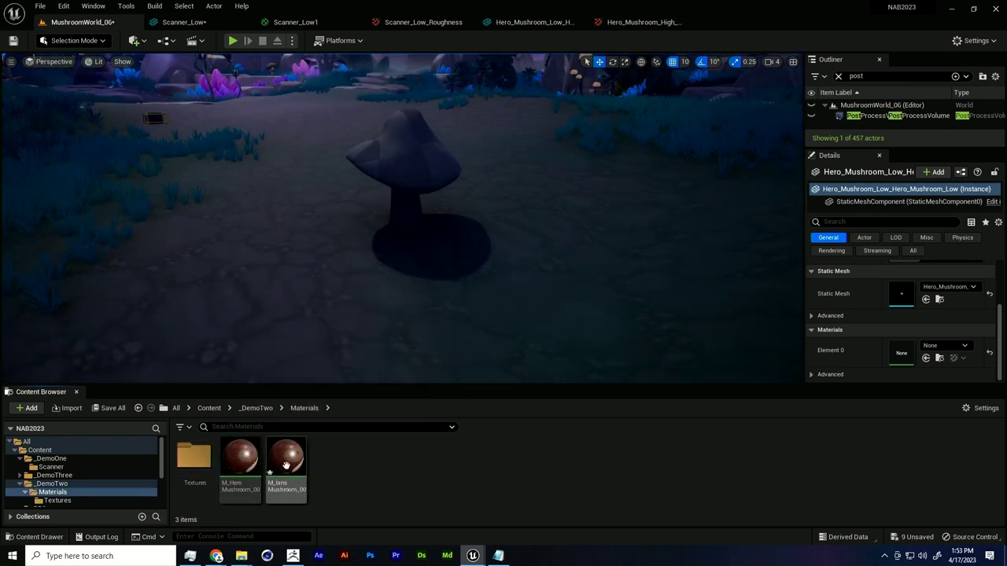
{"action": "left_click", "coordinate": [286, 462]}
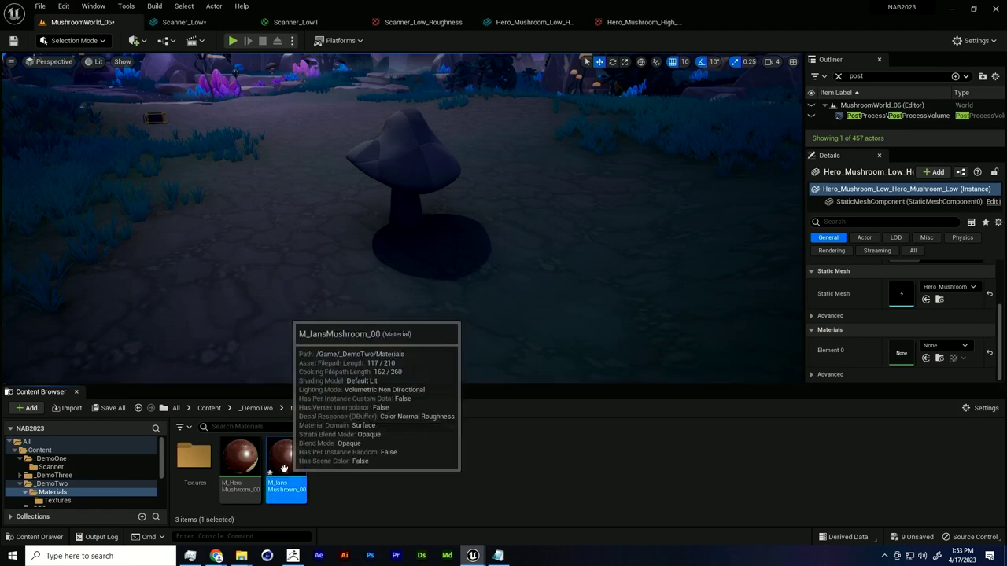
{"action": "left_click_drag", "start_coordinate": [286, 460], "coordinate": [447, 252]}
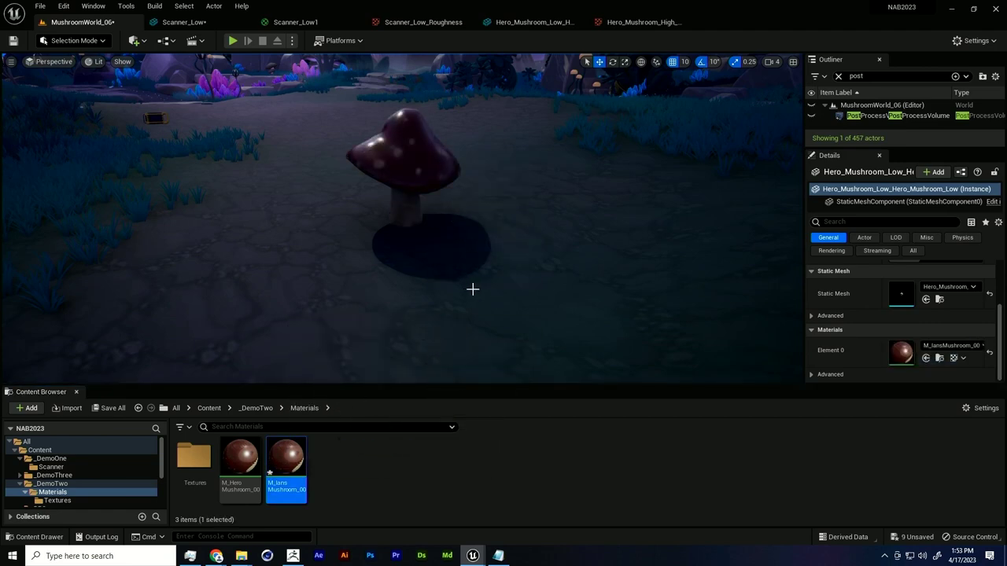
Step: Inspect the textured mushroom up close and from several angles in the level
{"action": "left_click_drag", "start_coordinate": [473, 290], "coordinate": [485, 257], "text": "alt"}
{"action": "left_click_drag", "start_coordinate": [446, 230], "coordinate": [460, 230], "text": "alt"}
{"action": "scroll", "coordinate": [460, 230], "scroll_direction": "up", "scroll_amount": 1}
{"action": "right_click_drag", "start_coordinate": [470, 231], "coordinate": [469, 212]}
{"action": "right_click", "coordinate": [469, 232]}
{"action": "left_click", "coordinate": [445, 231]}
{"action": "scroll", "coordinate": [445, 231], "scroll_direction": "up", "scroll_amount": 3}
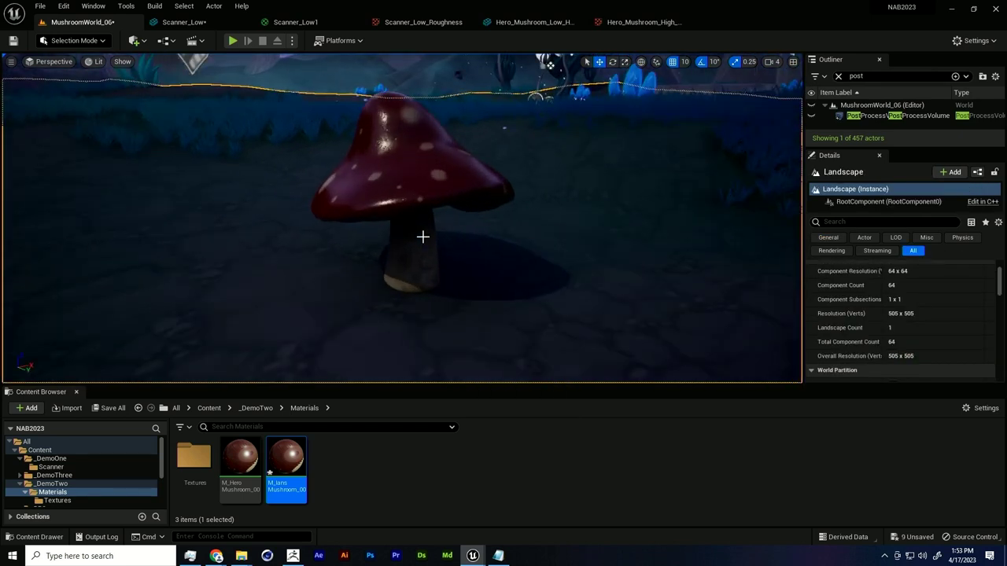
{"action": "scroll", "coordinate": [404, 314], "scroll_direction": "down", "scroll_amount": 3}
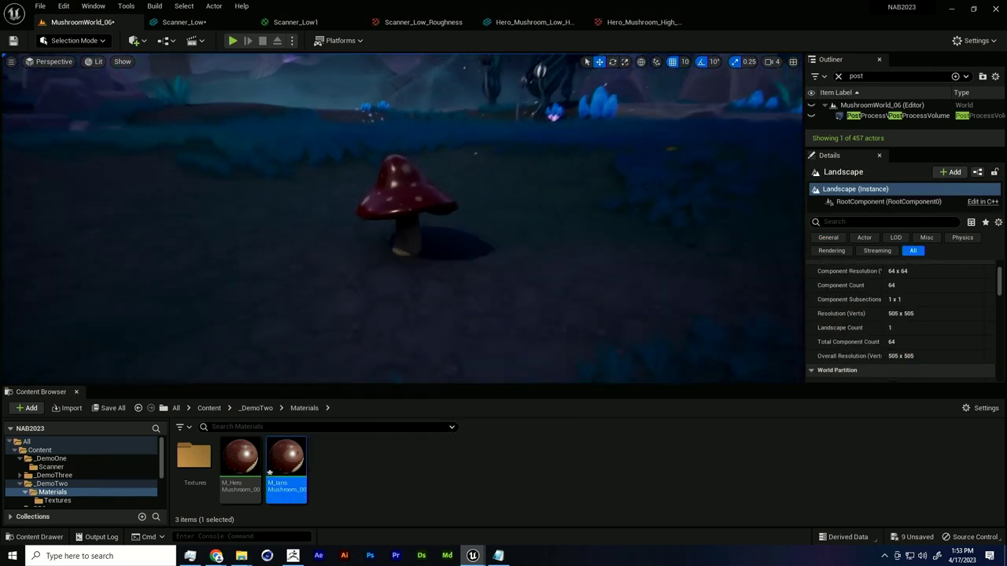
{"action": "right_click_drag", "start_coordinate": [398, 254], "coordinate": [441, 254], "text": "alt"}
{"action": "left_click_drag", "start_coordinate": [398, 254], "coordinate": [338, 254], "text": "alt"}
{"action": "left_click_drag", "start_coordinate": [406, 254], "coordinate": [482, 266], "text": "alt"}
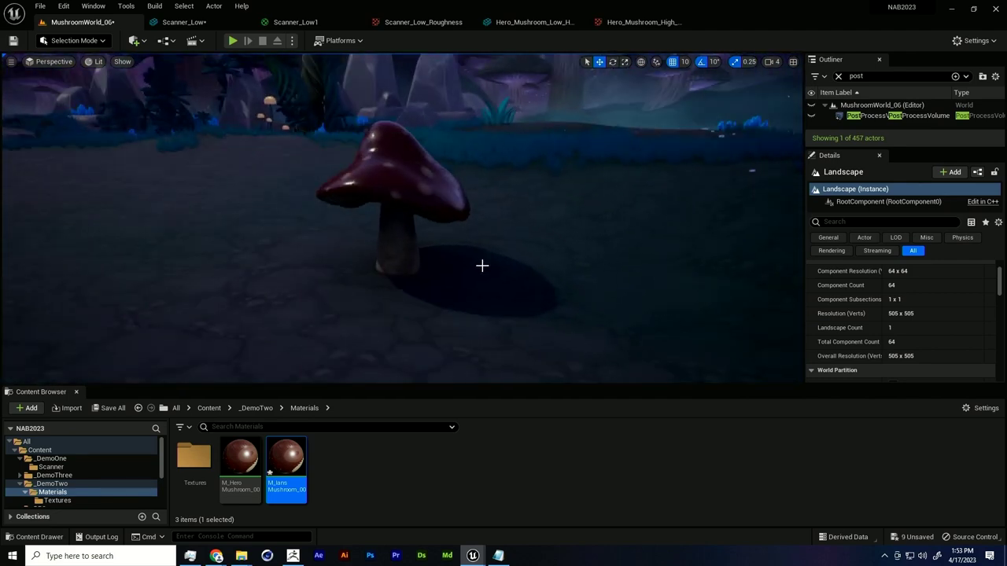
Step: Open the M_IansMushroom_00 material and line up its four texture samples in a column farther from the output node
{"action": "double_click", "coordinate": [286, 466]}
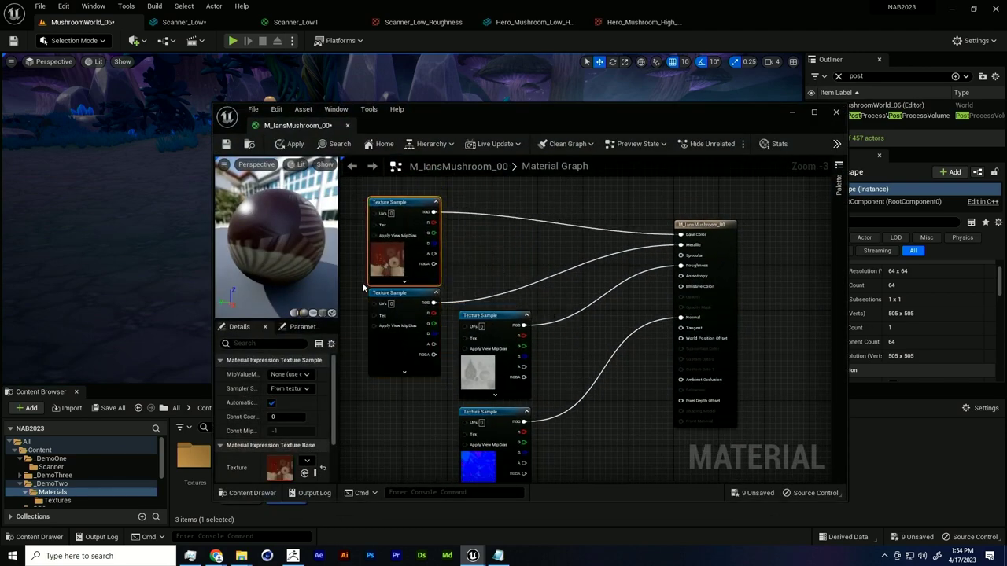
{"action": "left_click_drag", "start_coordinate": [352, 270], "coordinate": [483, 231]}
{"action": "scroll", "coordinate": [549, 275], "scroll_direction": "down", "scroll_amount": 2}
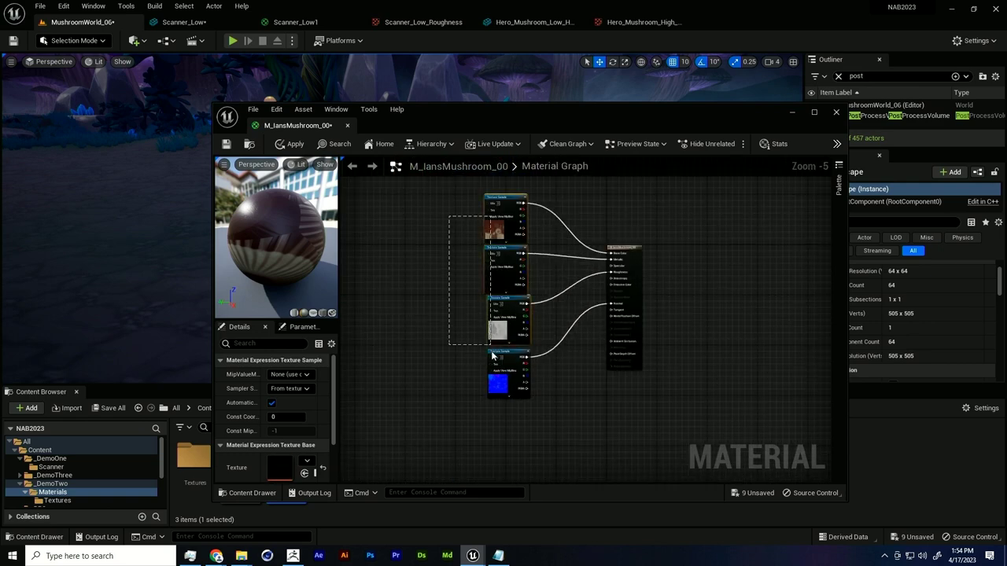
{"action": "left_click_drag", "start_coordinate": [492, 355], "coordinate": [390, 406]}
{"action": "left_click", "coordinate": [461, 322]}
{"action": "right_click_drag", "start_coordinate": [472, 252], "coordinate": [473, 270]}
{"action": "scroll", "coordinate": [473, 271], "scroll_direction": "up", "scroll_amount": 1}
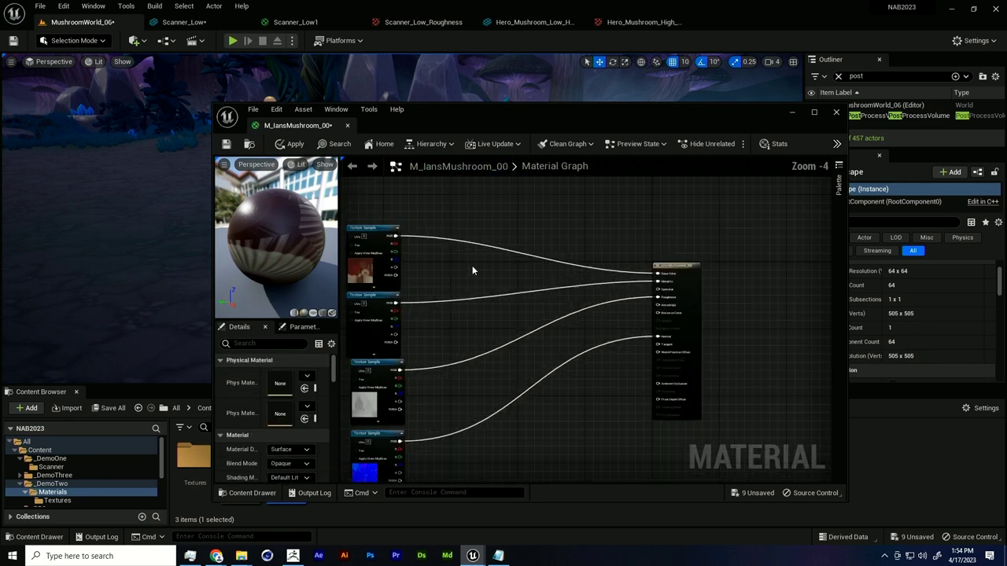
{"action": "scroll", "coordinate": [472, 270], "scroll_direction": "up", "scroll_amount": 1}
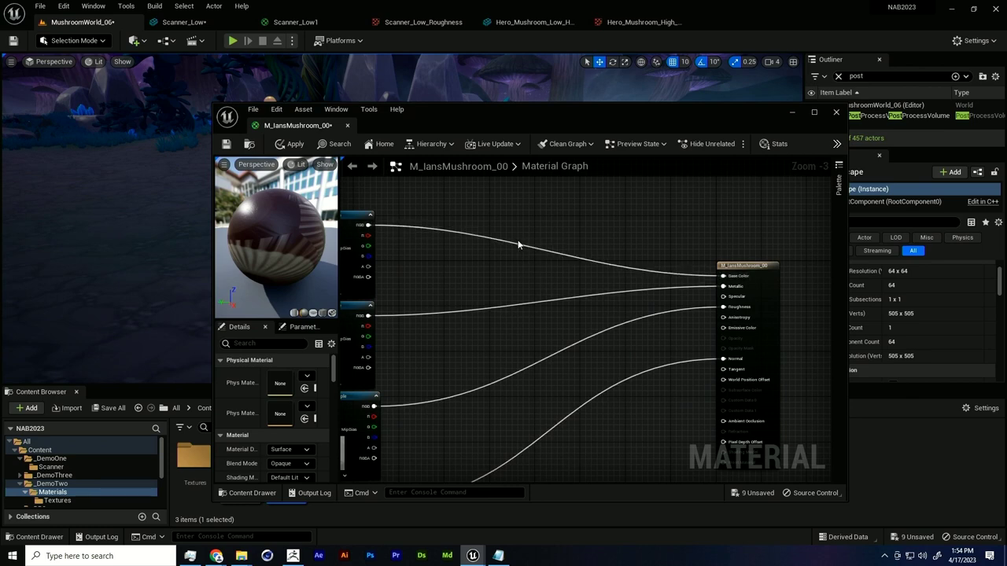
Step: Add the Hero_Mushroom_High_alpha texture from the Textures folder to the material graph and place it above the base colour sample
{"action": "left_click_drag", "start_coordinate": [498, 115], "coordinate": [511, 52]}
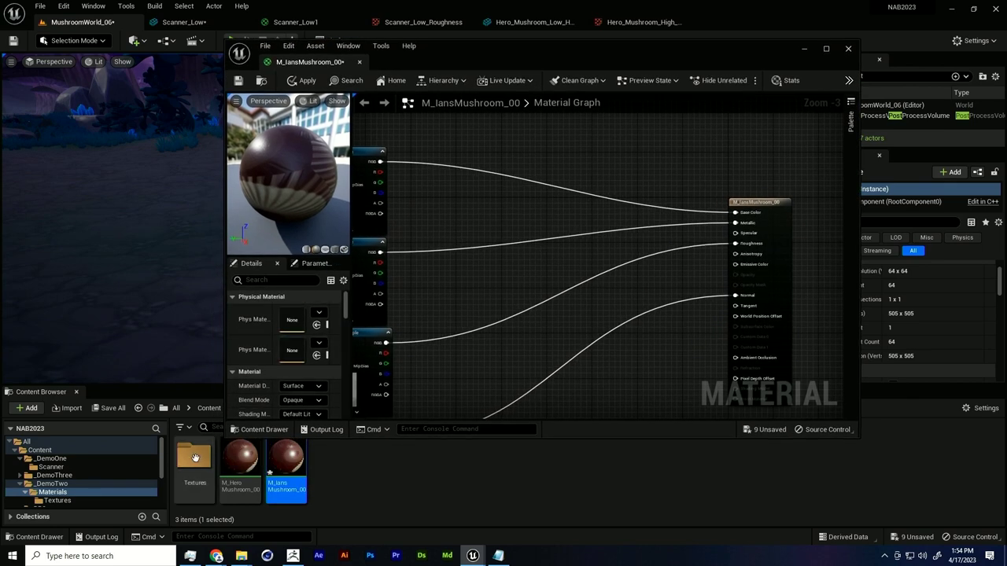
{"action": "double_click", "coordinate": [195, 462]}
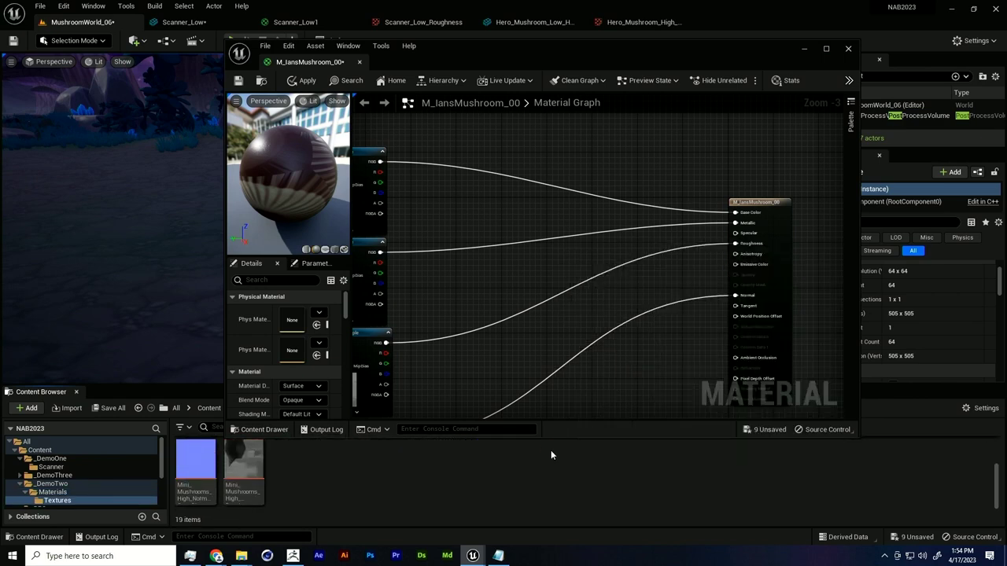
{"action": "left_click_drag", "start_coordinate": [195, 464], "coordinate": [434, 139]}
{"action": "right_click_drag", "start_coordinate": [547, 155], "coordinate": [663, 270]}
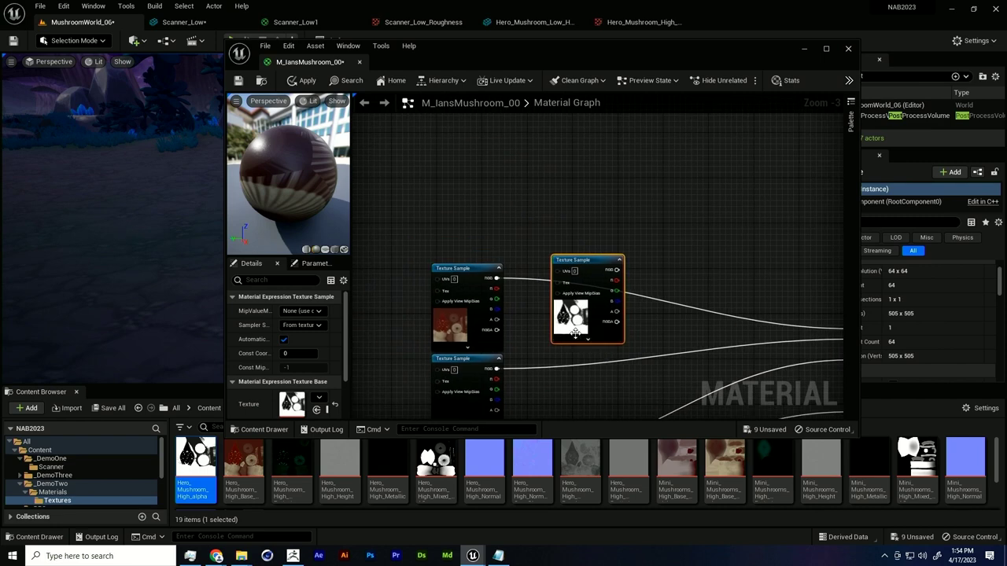
{"action": "left_click_drag", "start_coordinate": [586, 260], "coordinate": [572, 234]}
{"action": "left_click_drag", "start_coordinate": [533, 279], "coordinate": [494, 254]}
{"action": "left_click_drag", "start_coordinate": [566, 305], "coordinate": [448, 249]}
{"action": "scroll", "coordinate": [445, 246], "scroll_direction": "up", "scroll_amount": 2}
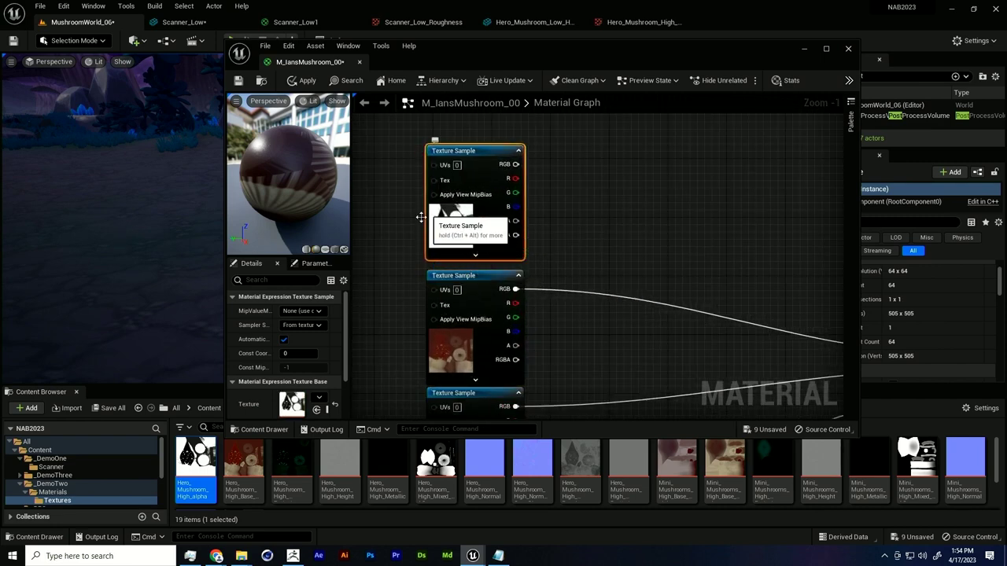
{"action": "right_click_drag", "start_coordinate": [464, 203], "coordinate": [390, 154]}
{"action": "scroll", "coordinate": [464, 209], "scroll_direction": "down", "scroll_amount": 1}
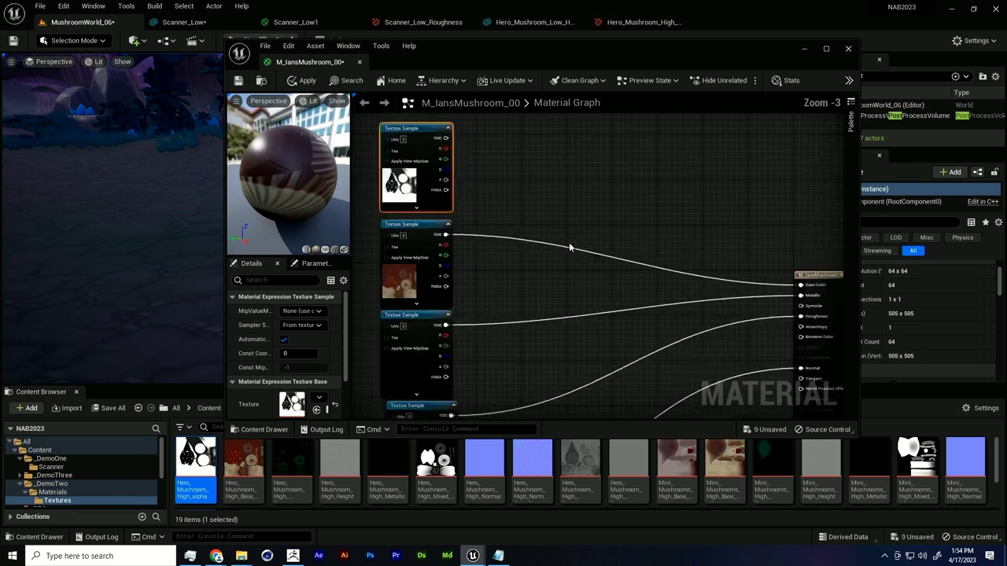
{"action": "right_click", "coordinate": [576, 285]}
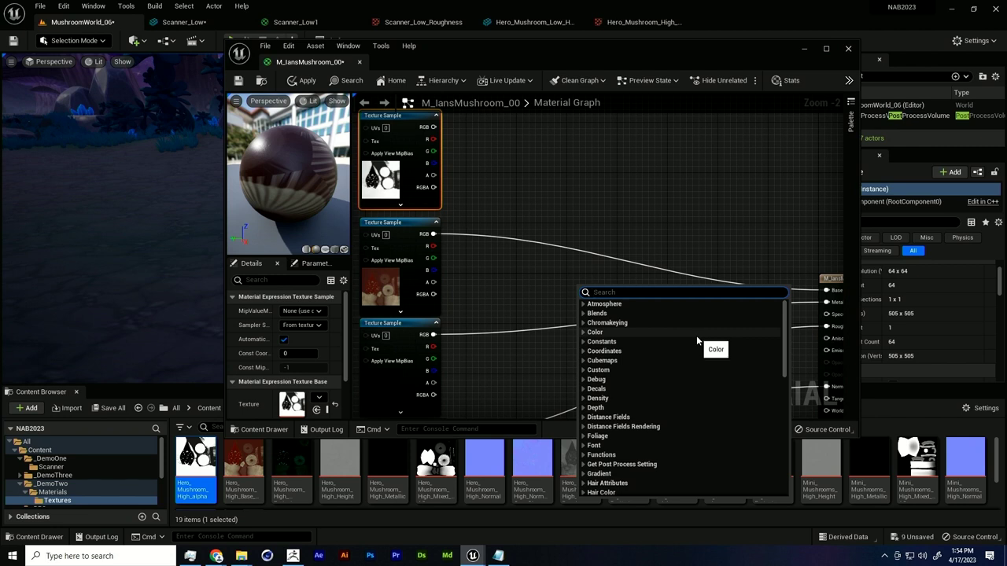
{"action": "type", "text": "mult"}
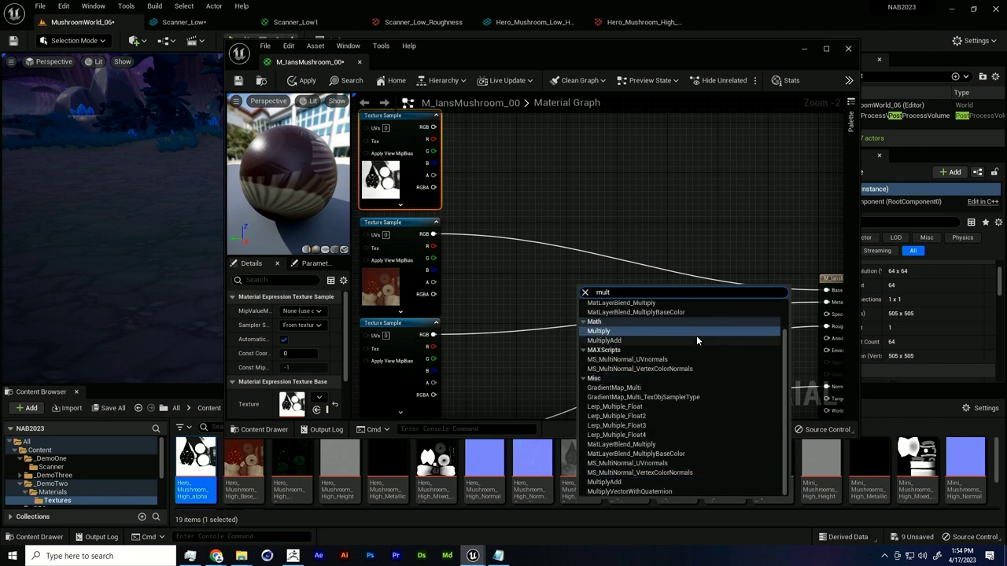
{"action": "key", "text": "BackSpace"}
{"action": "key", "text": "BackSpace"}
{"action": "key", "text": "BackSpace"}
{"action": "key", "text": "BackSpace"}
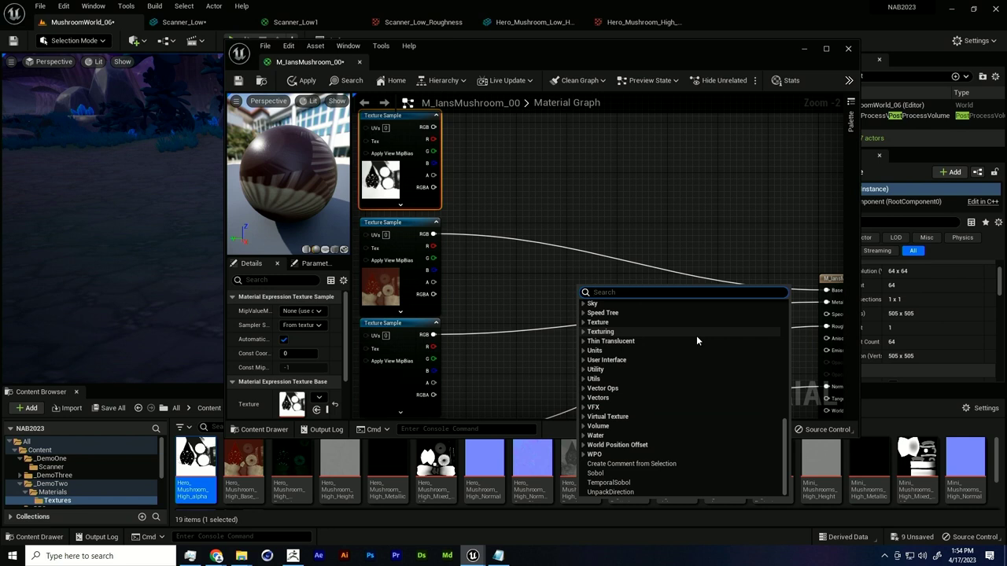
{"action": "left_click", "coordinate": [603, 247]}
Step: Add a LinearInterpolate node to the graph between the alpha texture sample and the material output
{"action": "right_click_drag", "start_coordinate": [573, 226], "coordinate": [580, 245]}
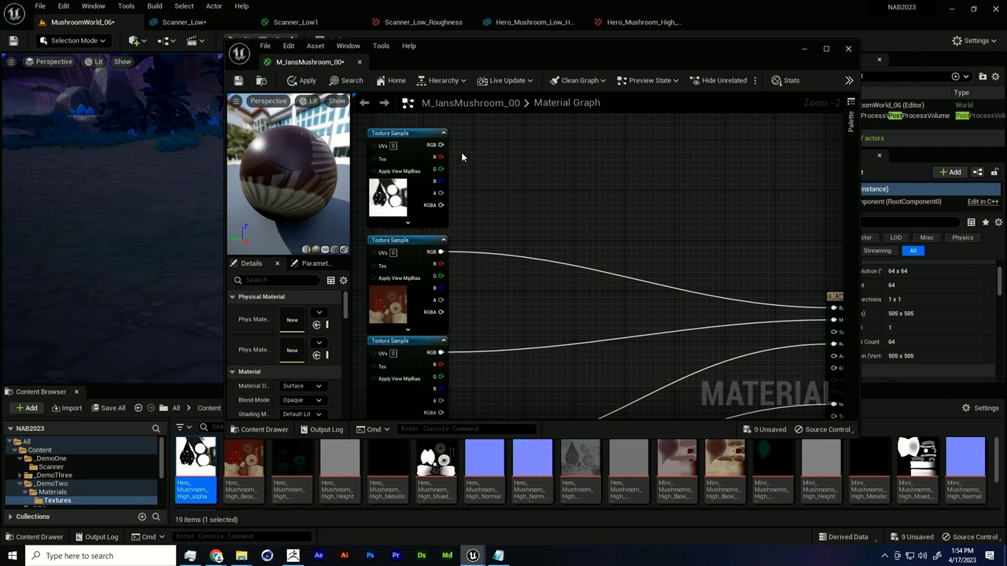
{"action": "right_click", "coordinate": [552, 187]}
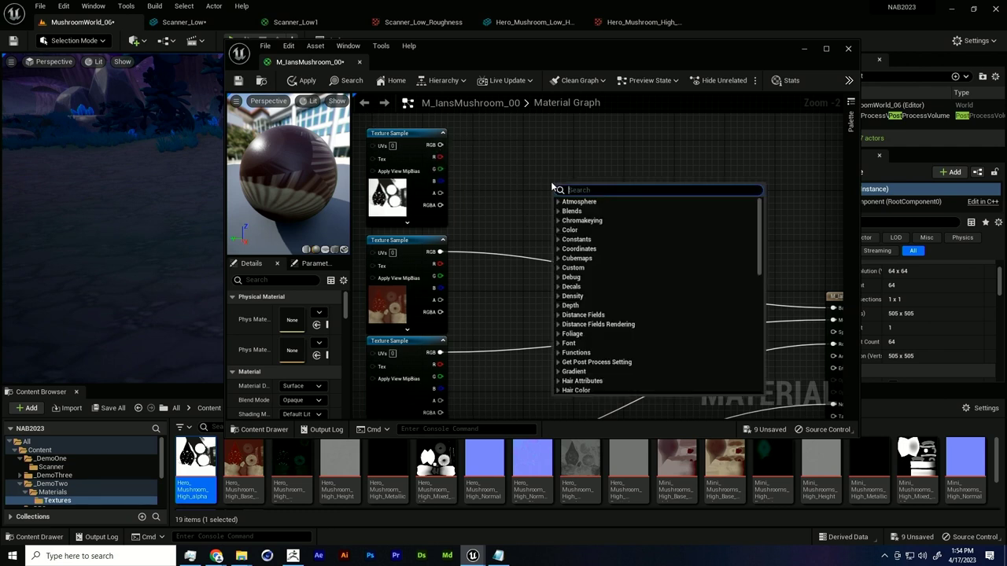
{"action": "type", "text": "lerp"}
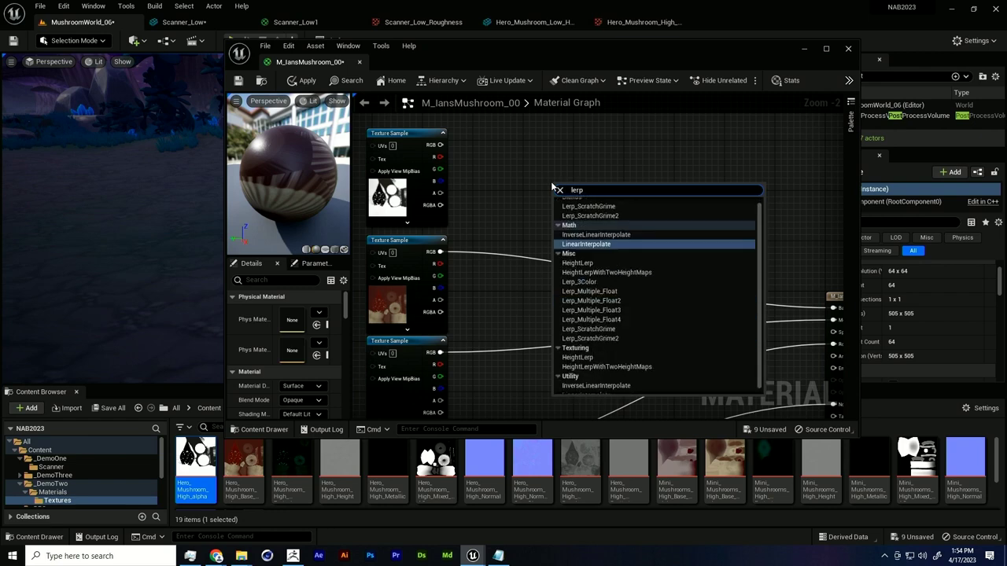
{"action": "key", "text": "Return"}
{"action": "scroll", "coordinate": [553, 186], "scroll_direction": "up", "scroll_amount": 2}
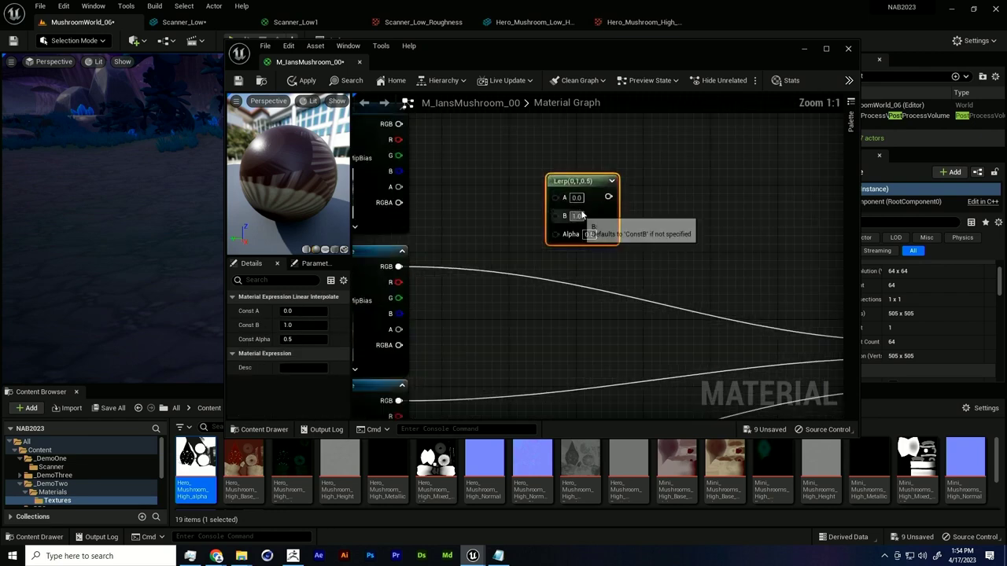
{"action": "right_click_drag", "start_coordinate": [580, 254], "coordinate": [623, 271]}
{"action": "left_click_drag", "start_coordinate": [650, 215], "coordinate": [668, 234]}
{"action": "left_click", "coordinate": [647, 232]}
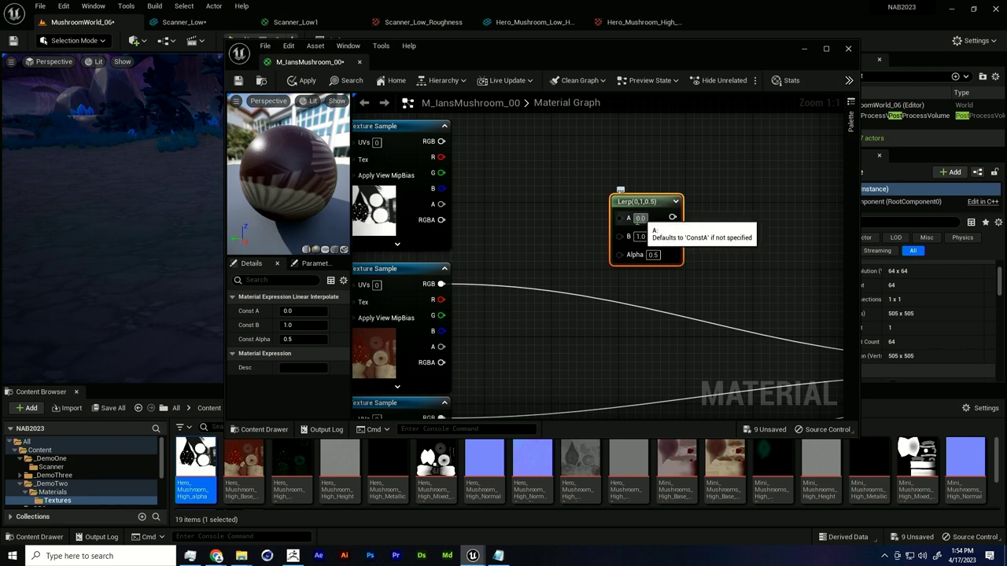
{"action": "right_click_drag", "start_coordinate": [578, 236], "coordinate": [598, 242]}
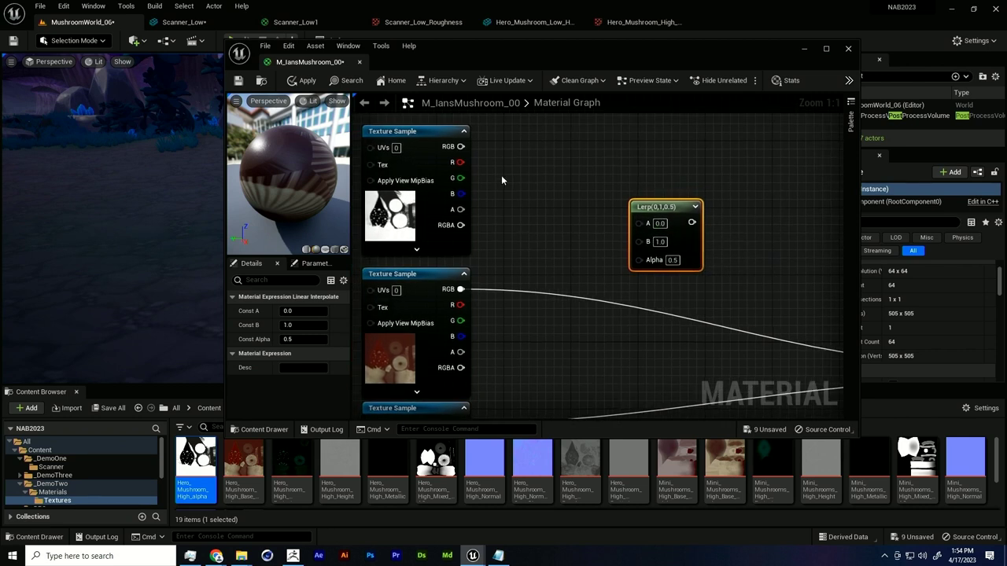
Step: Connect the alpha texture's RGB output to the Lerp's Alpha input and the Lerp's output to the material's Base Color
{"action": "left_click_drag", "start_coordinate": [449, 152], "coordinate": [641, 260]}
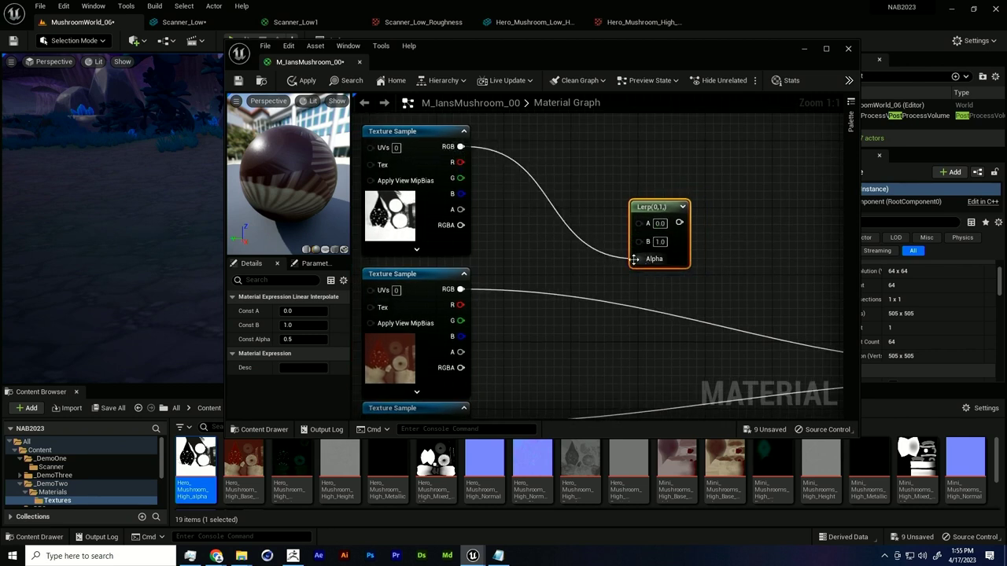
{"action": "right_click_drag", "start_coordinate": [468, 227], "coordinate": [504, 220]}
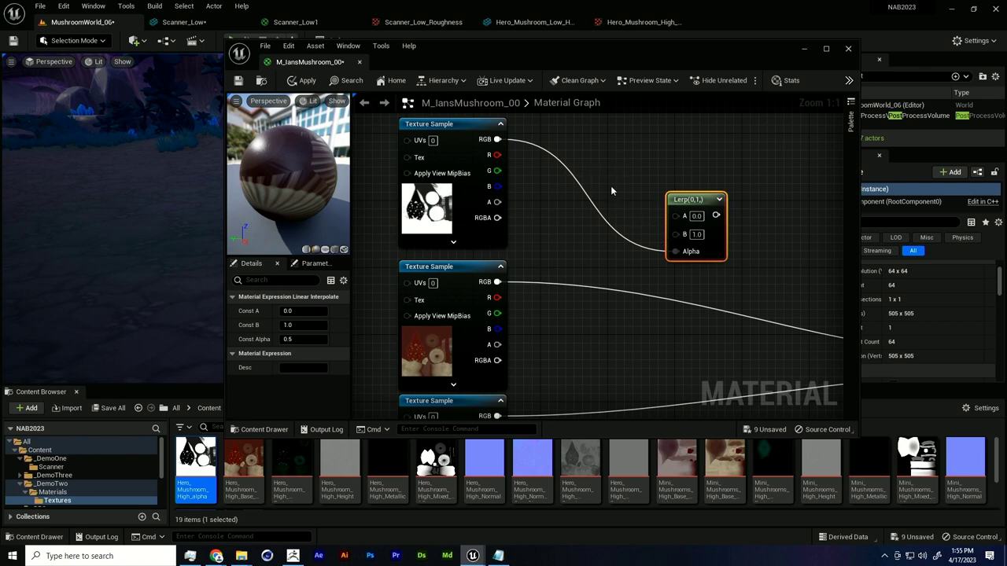
{"action": "right_click_drag", "start_coordinate": [645, 173], "coordinate": [591, 211]}
{"action": "scroll", "coordinate": [717, 245], "scroll_direction": "down", "scroll_amount": 1}
{"action": "right_click_drag", "start_coordinate": [721, 246], "coordinate": [649, 241]}
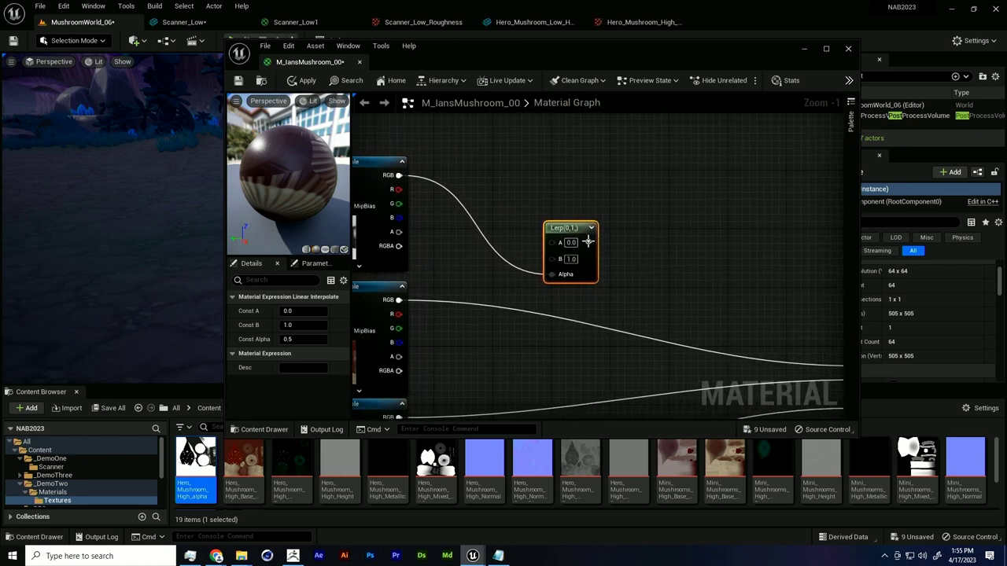
{"action": "left_click_drag", "start_coordinate": [589, 242], "coordinate": [643, 371]}
Step: Move the base colour sample out of the texture column and put the alpha sample in its place
{"action": "right_click_drag", "start_coordinate": [434, 292], "coordinate": [752, 282]}
{"action": "scroll", "coordinate": [752, 282], "scroll_direction": "down", "scroll_amount": 2}
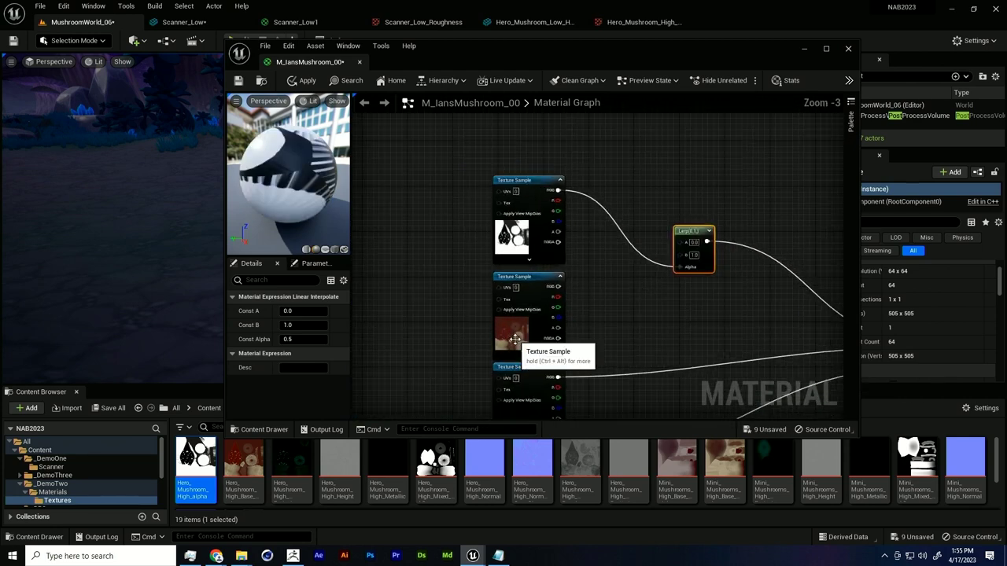
{"action": "left_click_drag", "start_coordinate": [515, 338], "coordinate": [392, 332]}
{"action": "left_click_drag", "start_coordinate": [510, 244], "coordinate": [505, 340]}
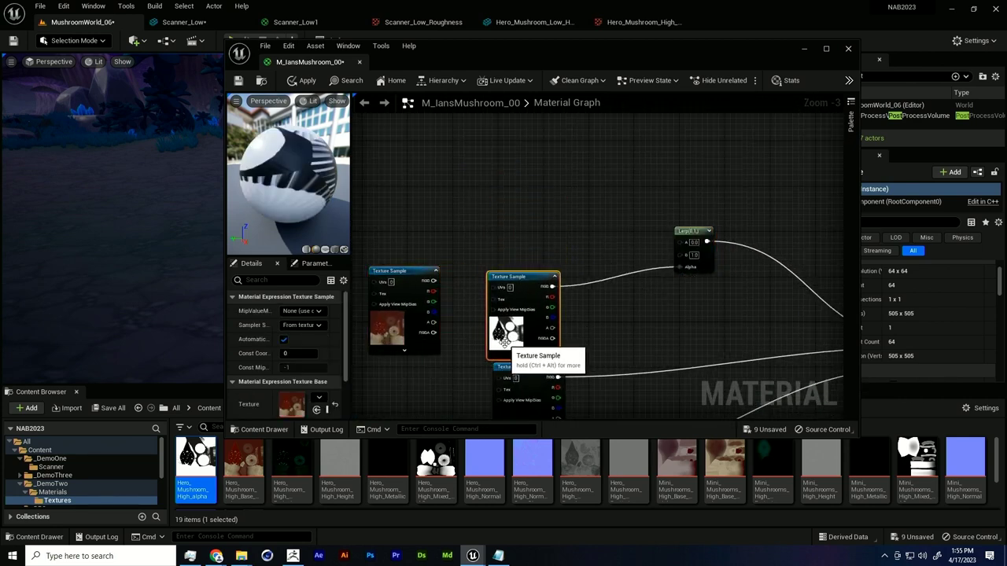
{"action": "left_click", "coordinate": [605, 243]}
{"action": "scroll", "coordinate": [680, 252], "scroll_direction": "up", "scroll_amount": 3}
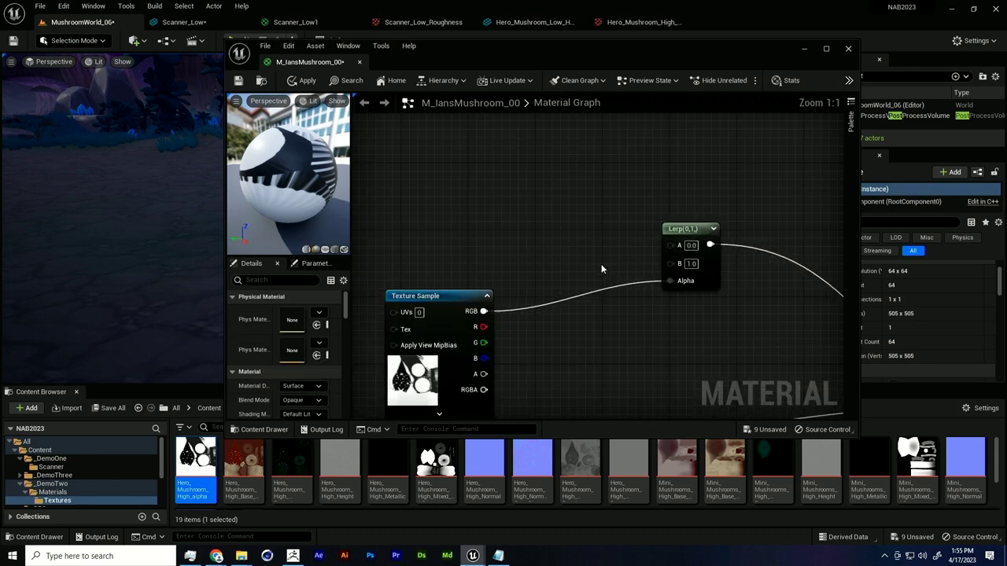
Step: Add a Constant3Vector node and position it above the alpha texture sample, clear of the Lerp node
{"action": "right_click_drag", "start_coordinate": [551, 211], "coordinate": [482, 183]}
{"action": "right_click_drag", "start_coordinate": [575, 203], "coordinate": [537, 206]}
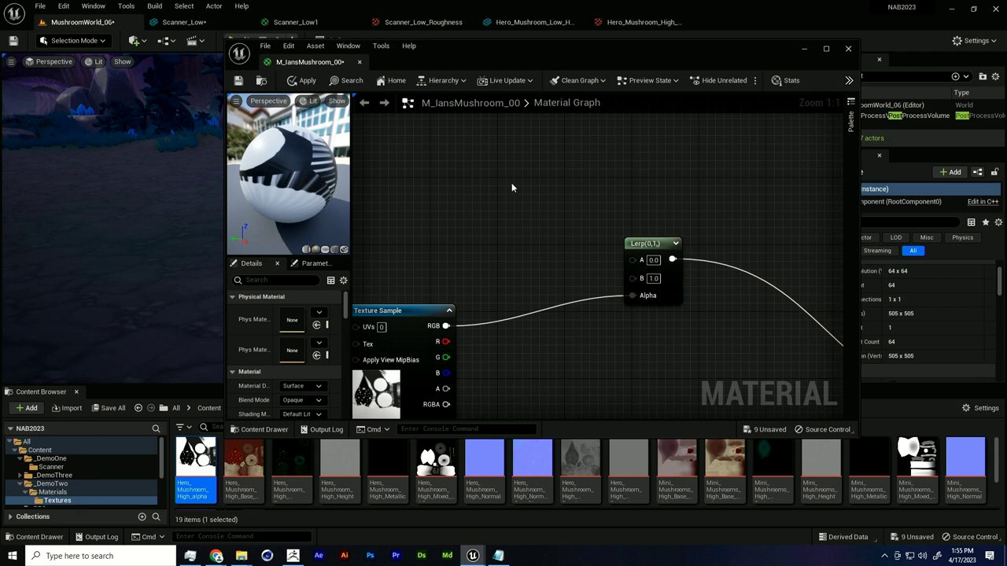
{"action": "key", "text": "3"}
{"action": "left_click", "coordinate": [494, 156]}
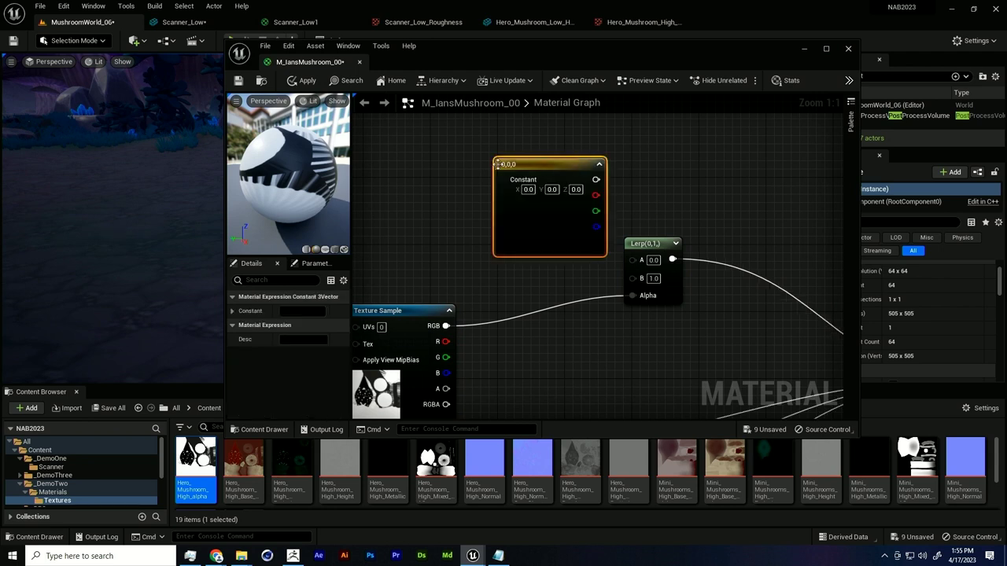
{"action": "left_click_drag", "start_coordinate": [543, 208], "coordinate": [483, 168]}
{"action": "right_click_drag", "start_coordinate": [522, 193], "coordinate": [540, 224]}
{"action": "left_click_drag", "start_coordinate": [540, 225], "coordinate": [503, 198]}
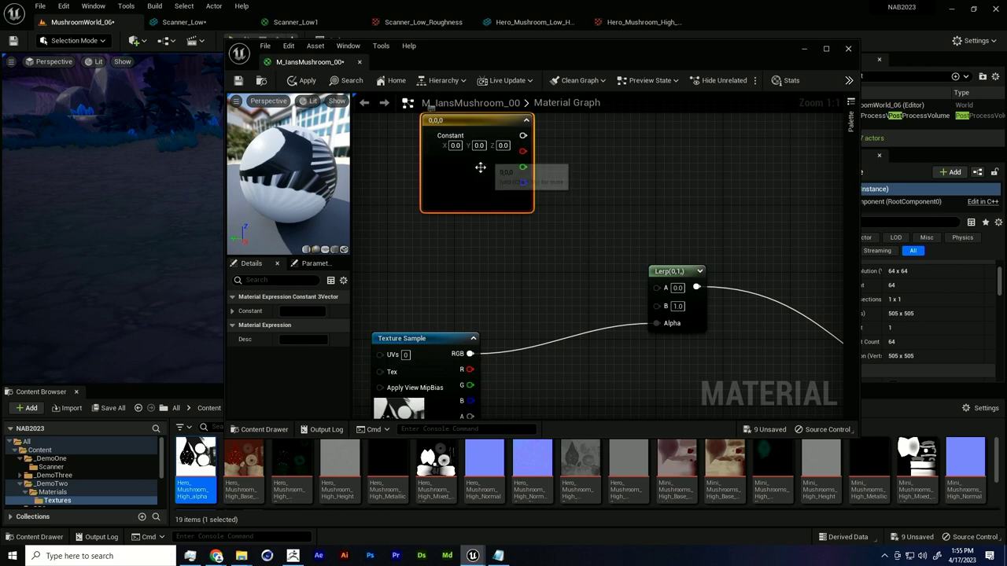
Step: Set the Constant3Vector's colour to pink, about 0.849, 0.158, 0.312
{"action": "left_click", "coordinate": [319, 311]}
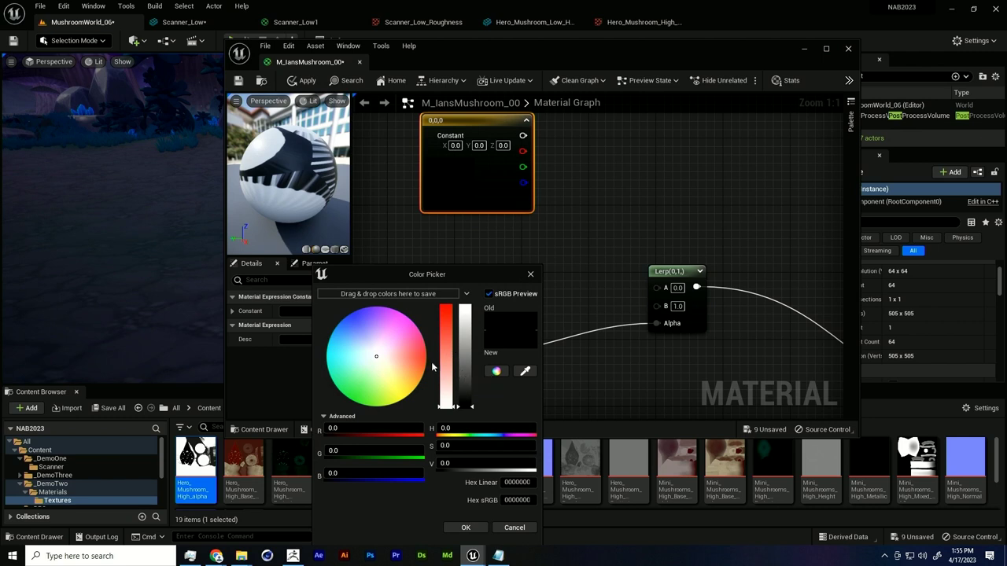
{"action": "left_click", "coordinate": [443, 348]}
{"action": "left_click_drag", "start_coordinate": [464, 349], "coordinate": [462, 339]}
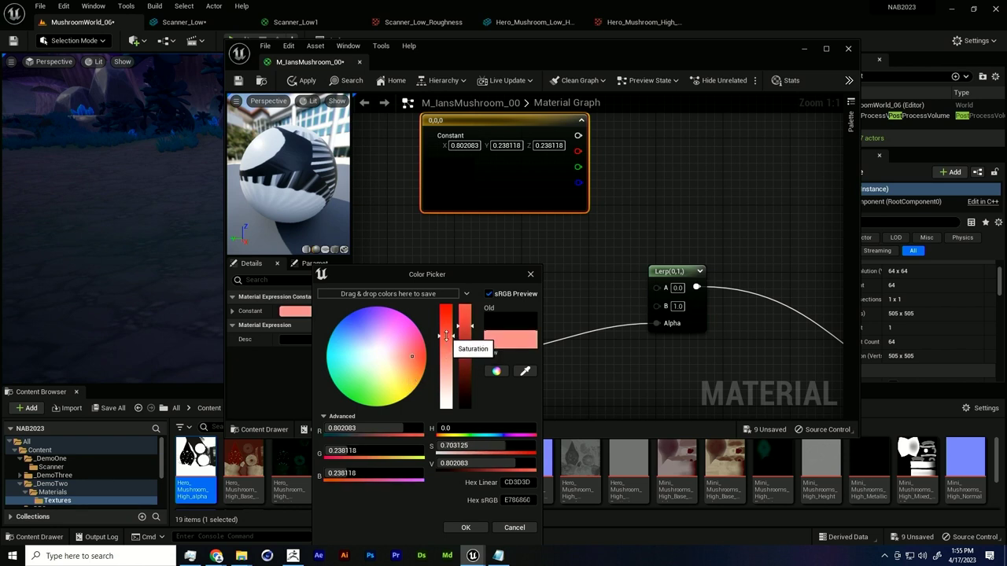
{"action": "mouse_move", "coordinate": [452, 344]}
{"action": "left_mouse_down"}
{"action": "mouse_move", "coordinate": [453, 335]}
{"action": "mouse_move", "coordinate": [416, 348]}
{"action": "mouse_move", "coordinate": [459, 320]}
{"action": "left_mouse_up"}
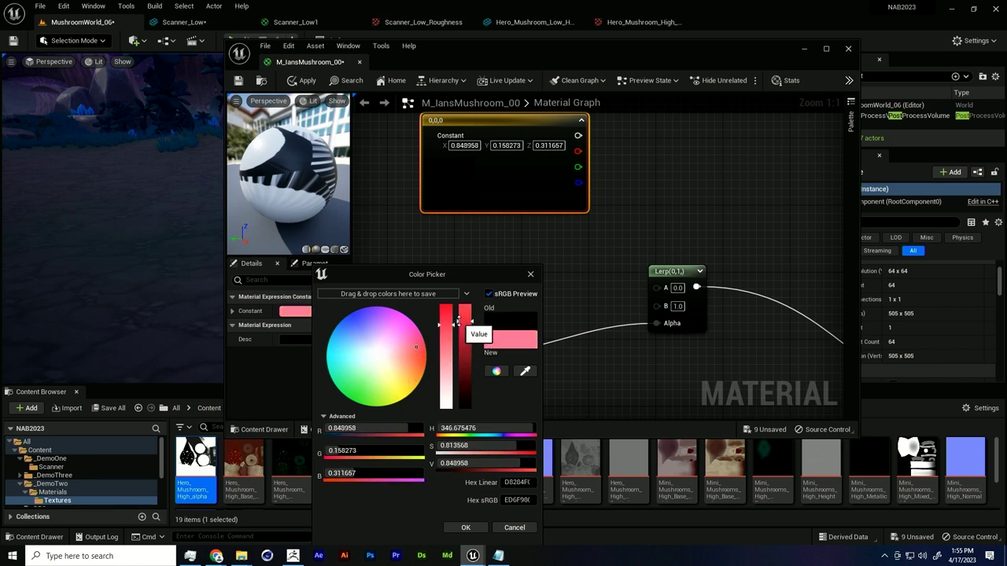
{"action": "left_click", "coordinate": [465, 528]}
Step: Connect the pink constant to the Lerp's A input and place a duplicate of the constant directly below it
{"action": "right_click_drag", "start_coordinate": [550, 252], "coordinate": [543, 274]}
{"action": "left_click_drag", "start_coordinate": [569, 157], "coordinate": [654, 310]}
{"action": "left_click_drag", "start_coordinate": [534, 225], "coordinate": [464, 193]}
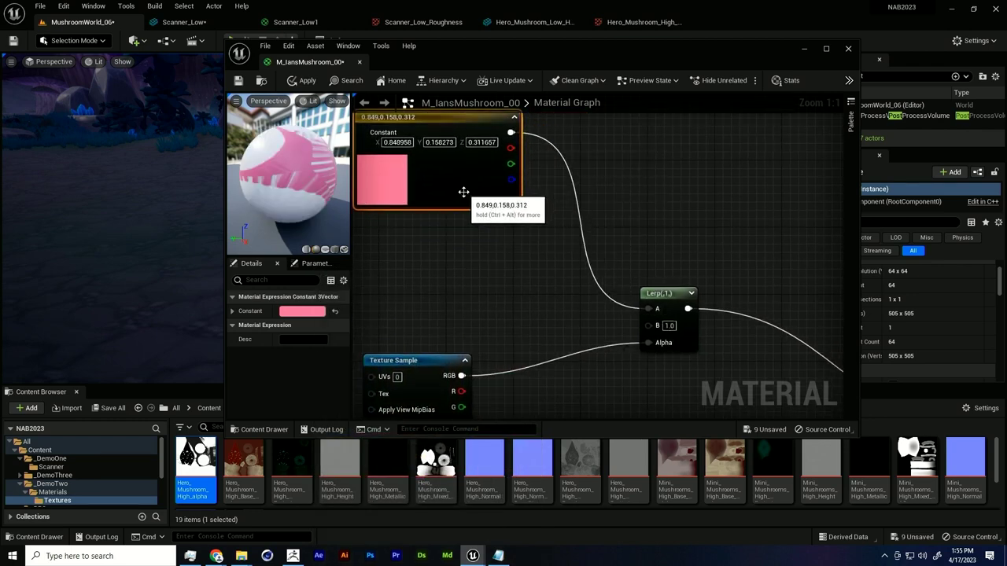
{"action": "key", "text": "ctrl+d"}
{"action": "left_click_drag", "start_coordinate": [542, 241], "coordinate": [437, 277]}
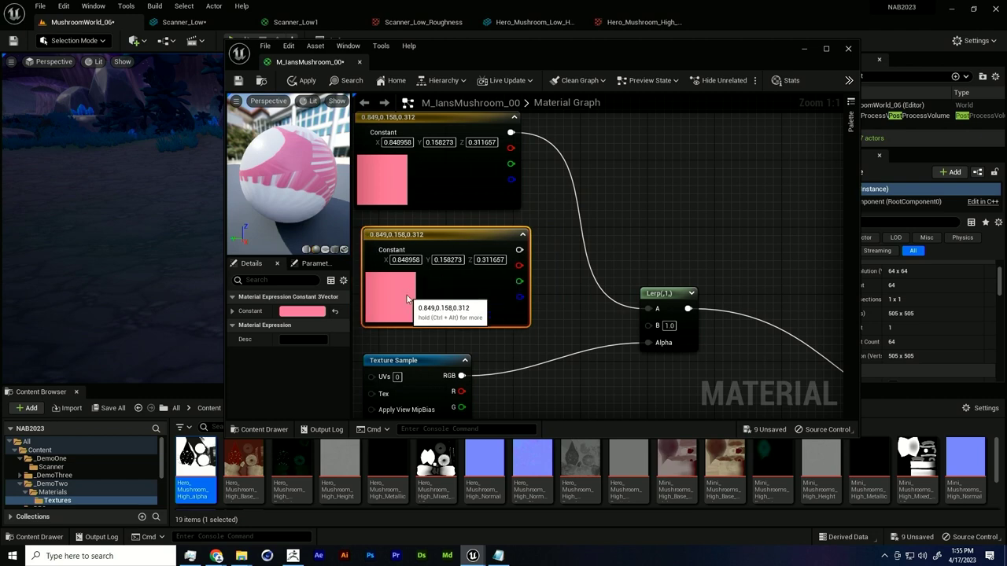
Step: Set the duplicate constant's colour to purple, about 0.255, 0.183, 0.531, and connect it to the Lerp's B input
{"action": "left_click", "coordinate": [311, 314]}
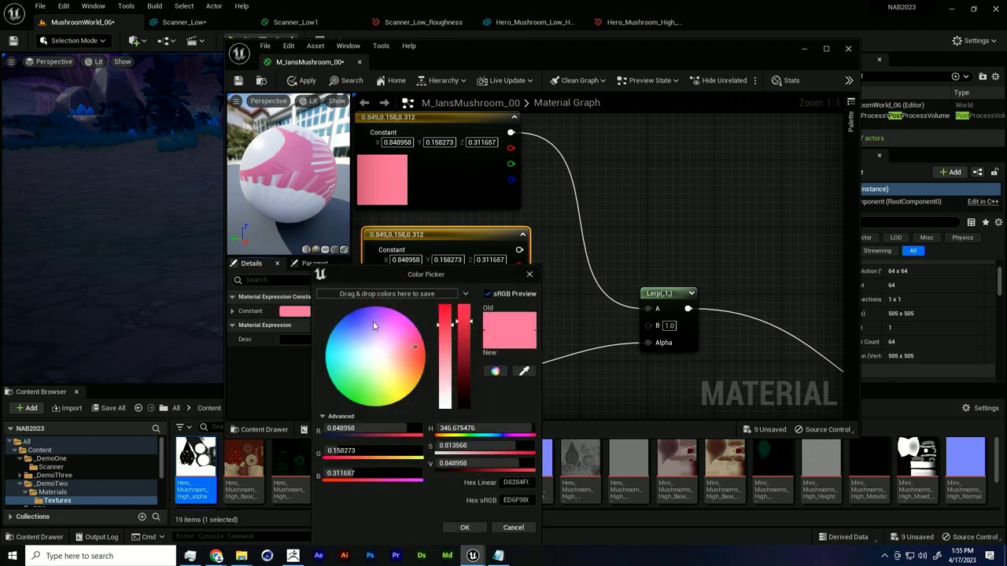
{"action": "left_click", "coordinate": [402, 318]}
{"action": "left_click", "coordinate": [469, 358]}
{"action": "left_click", "coordinate": [394, 317]}
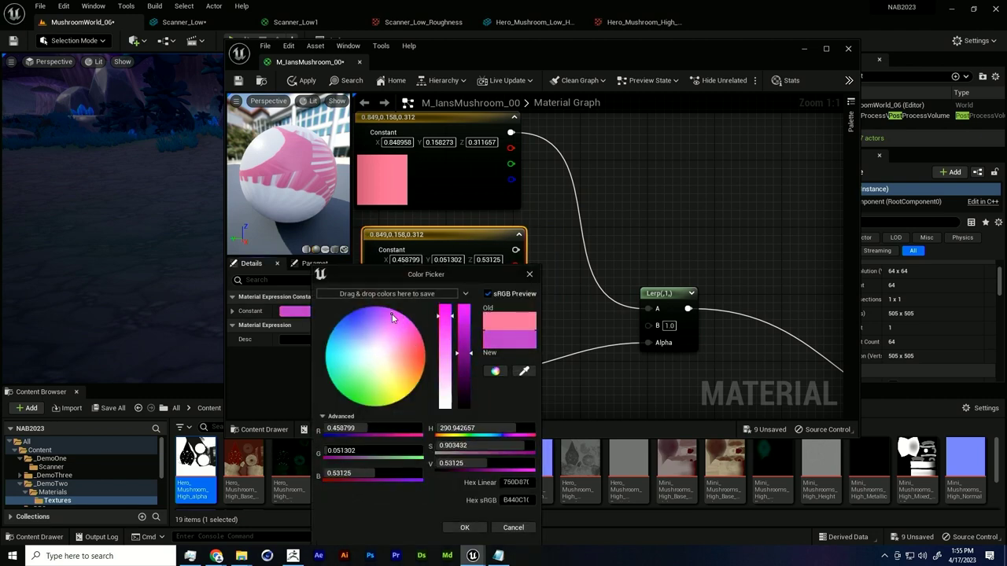
{"action": "left_click", "coordinate": [365, 326]}
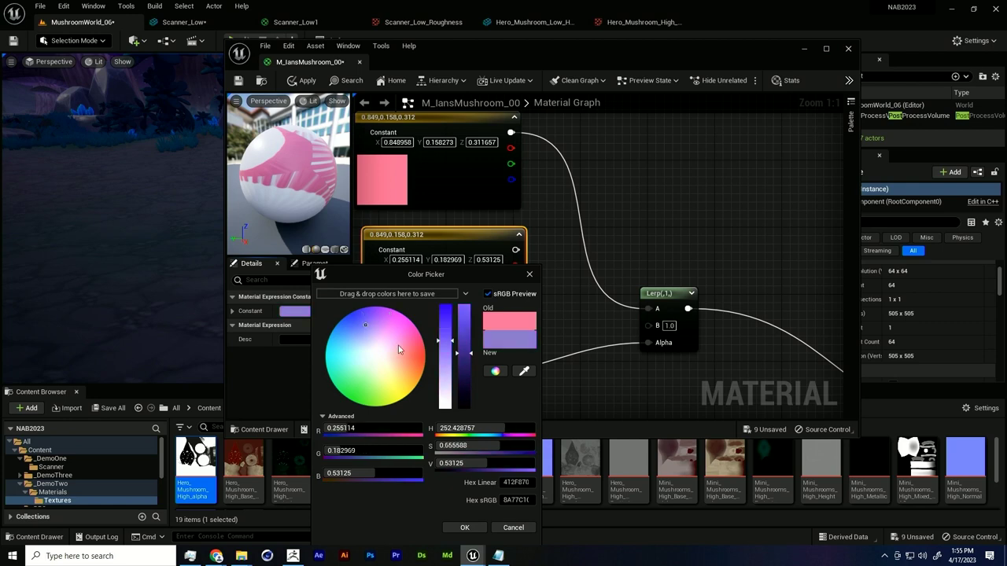
{"action": "left_click", "coordinate": [465, 528]}
{"action": "left_click_drag", "start_coordinate": [508, 237], "coordinate": [657, 324]}
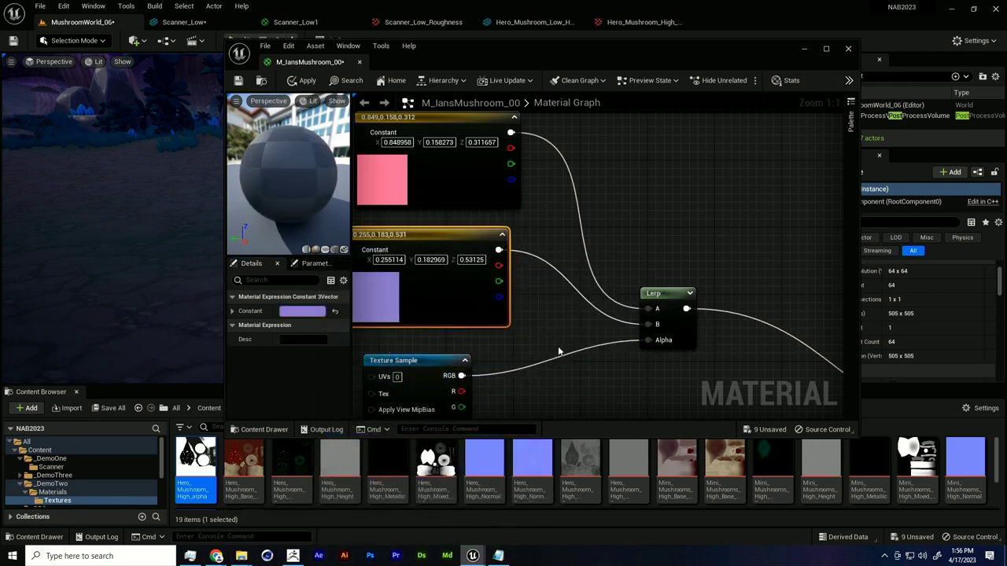
{"action": "right_click_drag", "start_coordinate": [558, 351], "coordinate": [589, 335]}
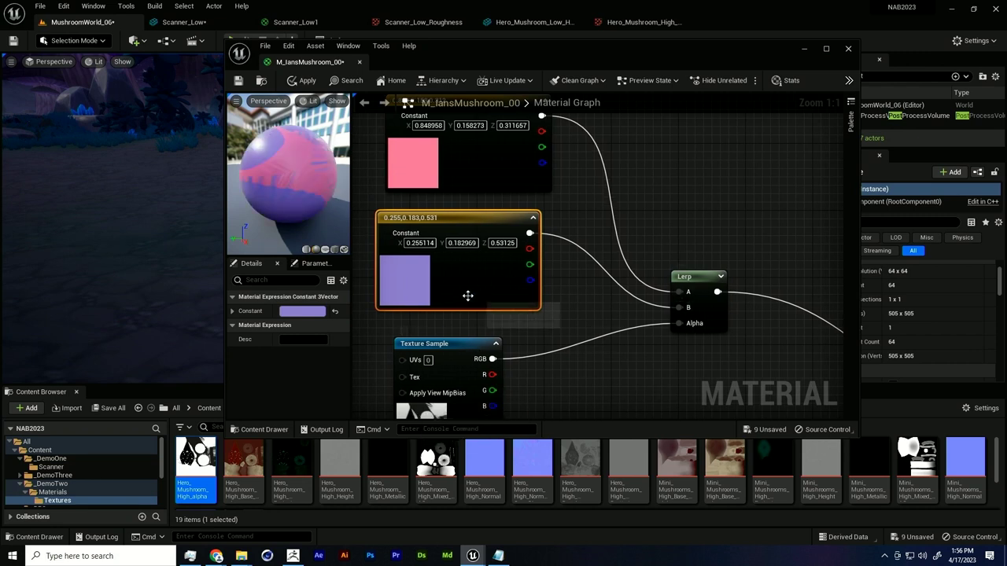
Step: Apply the material changes and inspect the recoloured mushroom in the level viewport
{"action": "right_click_drag", "start_coordinate": [474, 170], "coordinate": [474, 187]}
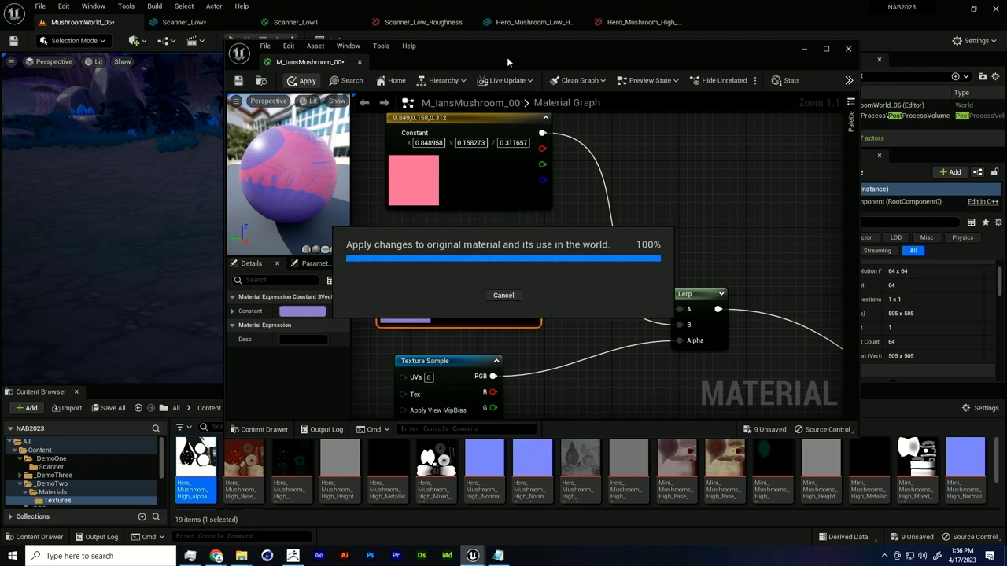
{"action": "left_click_drag", "start_coordinate": [510, 46], "coordinate": [469, 311]}
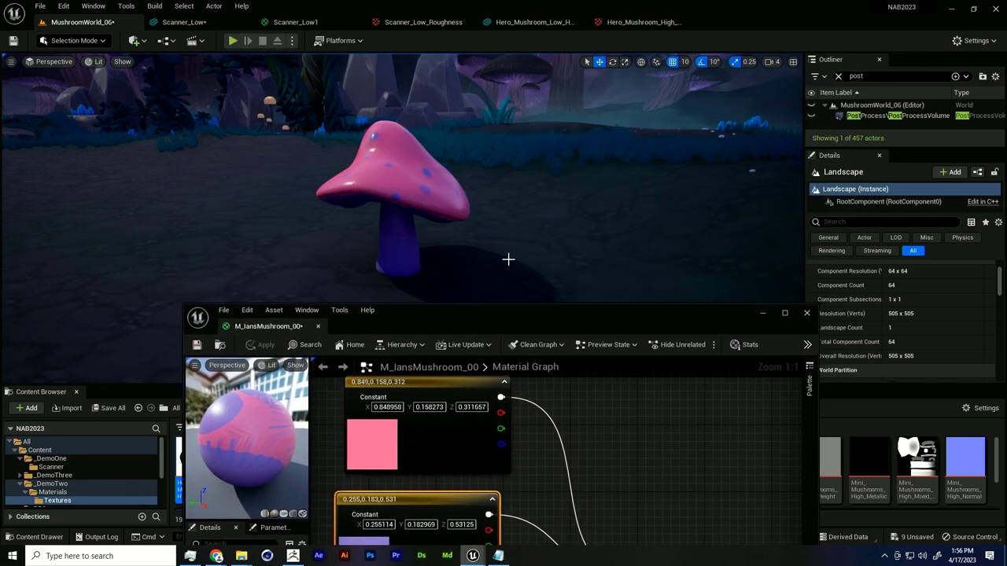
{"action": "left_click_drag", "start_coordinate": [474, 259], "coordinate": [209, 262], "text": "alt"}
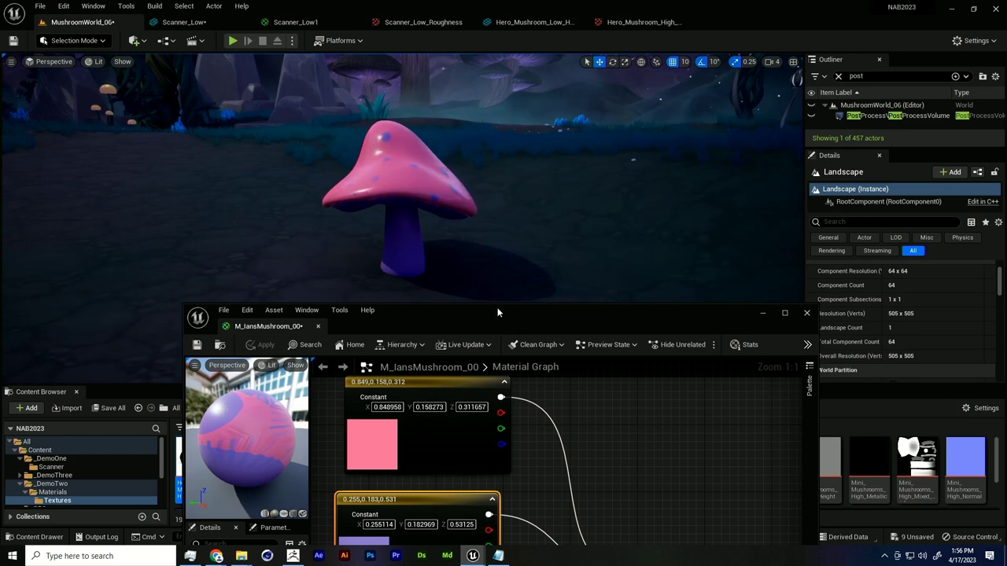
Step: Move the unconnected base colour texture sample to the free space above the Lerp node
{"action": "left_click_drag", "start_coordinate": [495, 315], "coordinate": [443, 102]}
{"action": "scroll", "coordinate": [423, 247], "scroll_direction": "down", "scroll_amount": 2}
{"action": "right_click_drag", "start_coordinate": [394, 427], "coordinate": [472, 411]}
{"action": "left_click_drag", "start_coordinate": [306, 419], "coordinate": [586, 267]}
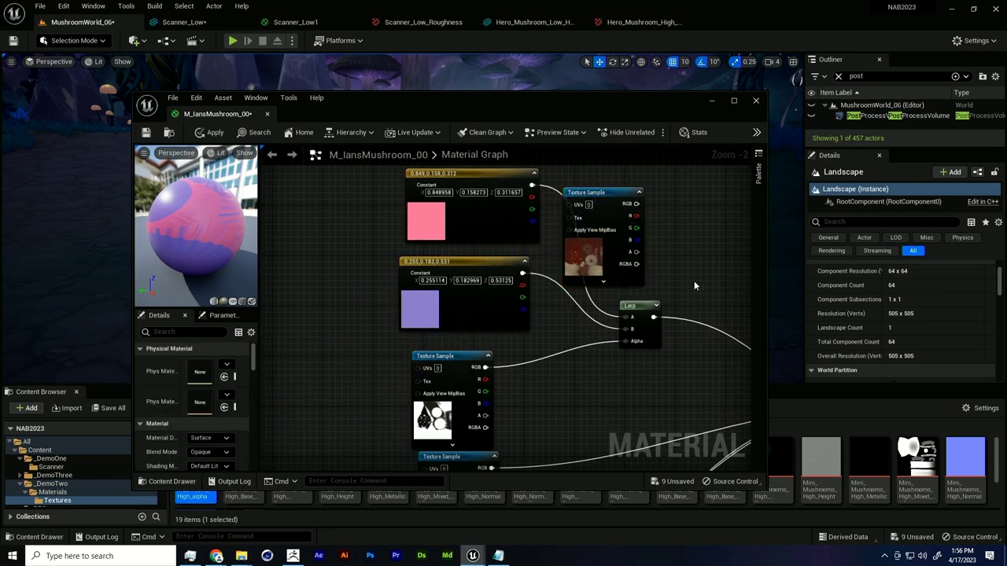
{"action": "right_click_drag", "start_coordinate": [586, 268], "coordinate": [424, 299]}
{"action": "left_click_drag", "start_coordinate": [423, 299], "coordinate": [504, 269]}
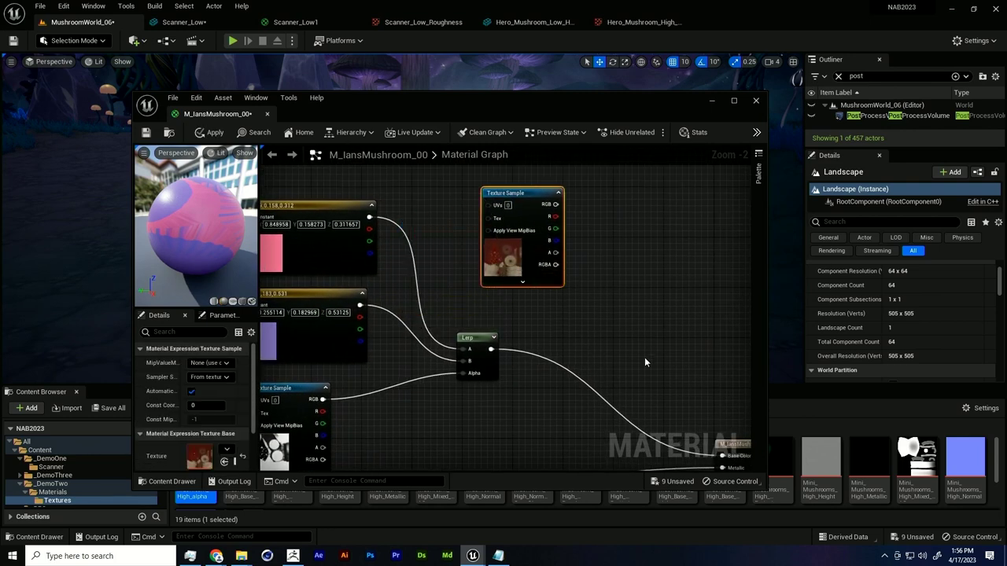
{"action": "right_click_drag", "start_coordinate": [647, 360], "coordinate": [546, 352]}
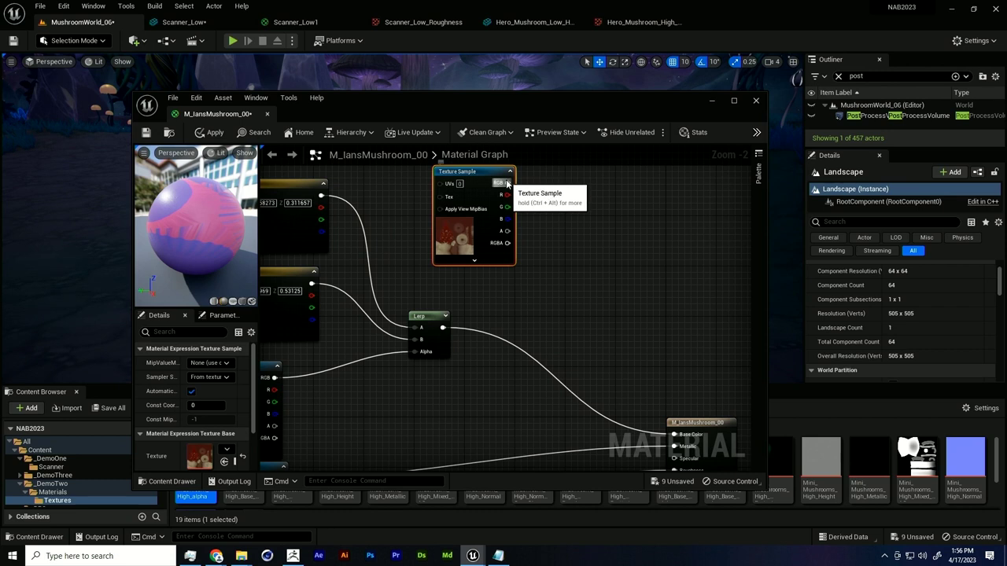
Step: Add a Desaturation node fed by the base colour sample's RGB output and position it above the Lerp's output wire
{"action": "scroll", "coordinate": [480, 225], "scroll_direction": "up", "scroll_amount": 2}
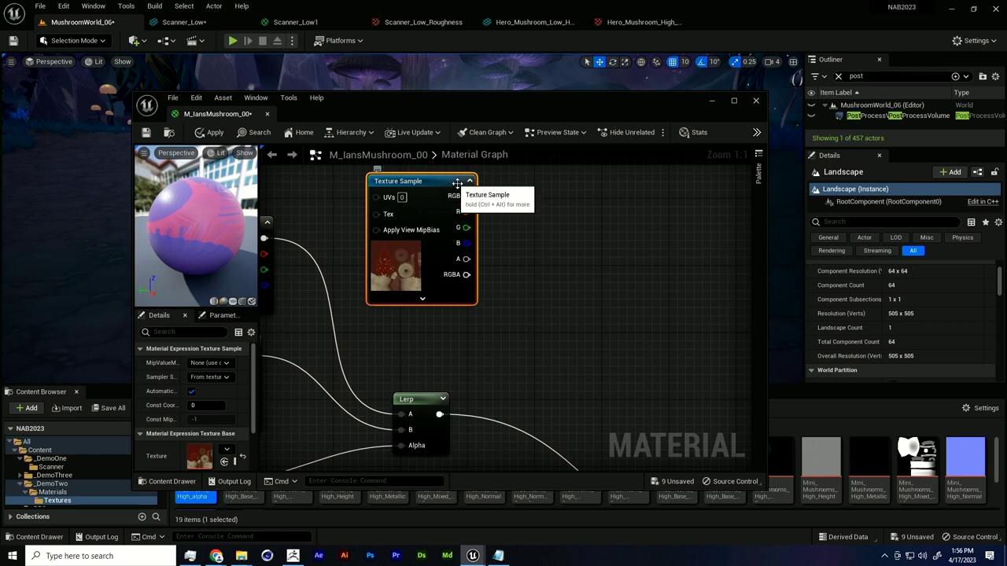
{"action": "left_click_drag", "start_coordinate": [467, 196], "coordinate": [550, 265]}
{"action": "type", "text": "desa"}
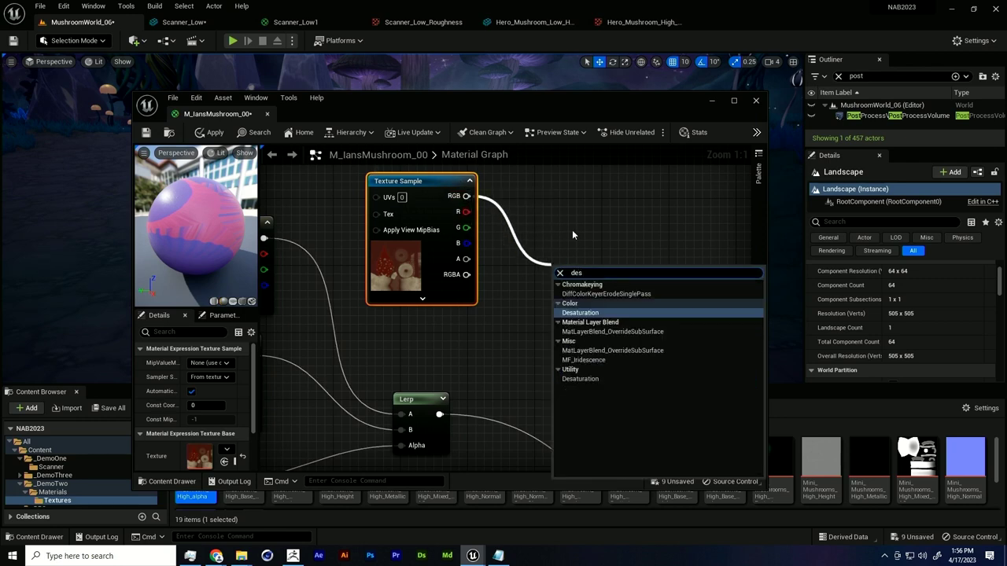
{"action": "key", "text": "Return"}
{"action": "right_click_drag", "start_coordinate": [528, 291], "coordinate": [475, 238]}
{"action": "mouse_move", "coordinate": [508, 234]}
{"action": "left_mouse_down"}
{"action": "mouse_move", "coordinate": [486, 255]}
{"action": "mouse_move", "coordinate": [507, 236]}
{"action": "left_mouse_up"}
{"action": "right_click_drag", "start_coordinate": [527, 214], "coordinate": [503, 279]}
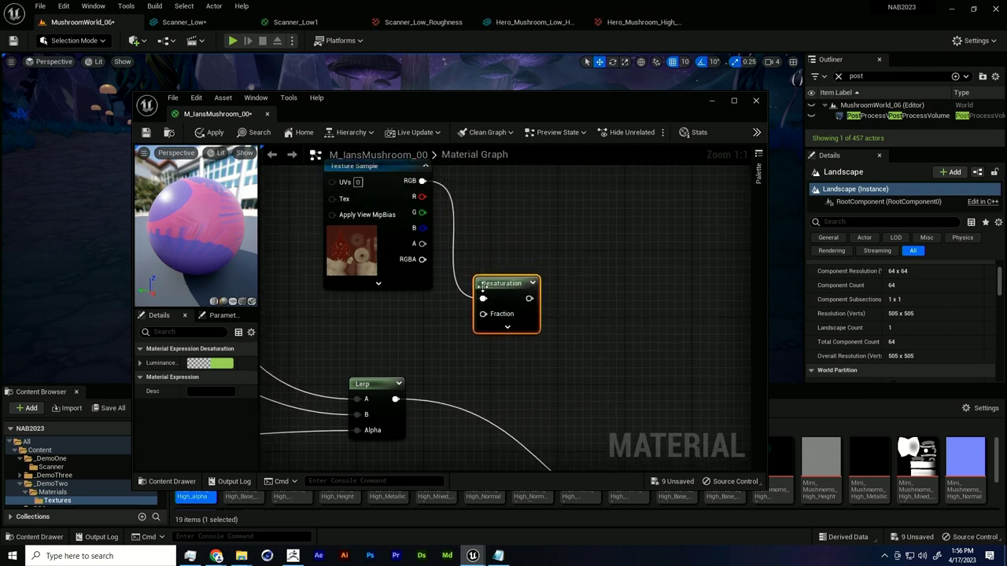
Step: Start previewing the Desaturation node and switch the preview shape to a cube
{"action": "right_click", "coordinate": [503, 280]}
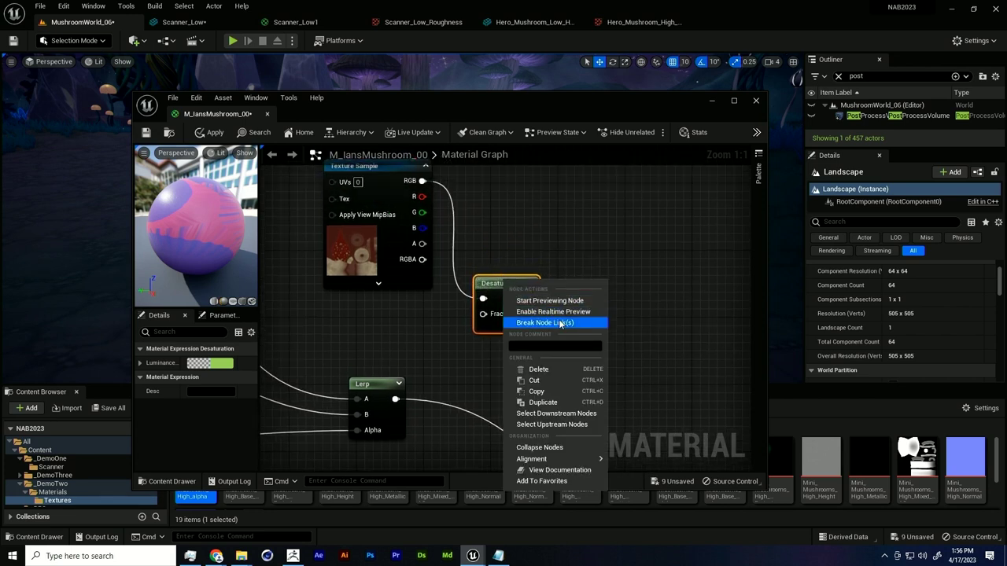
{"action": "left_click", "coordinate": [554, 300]}
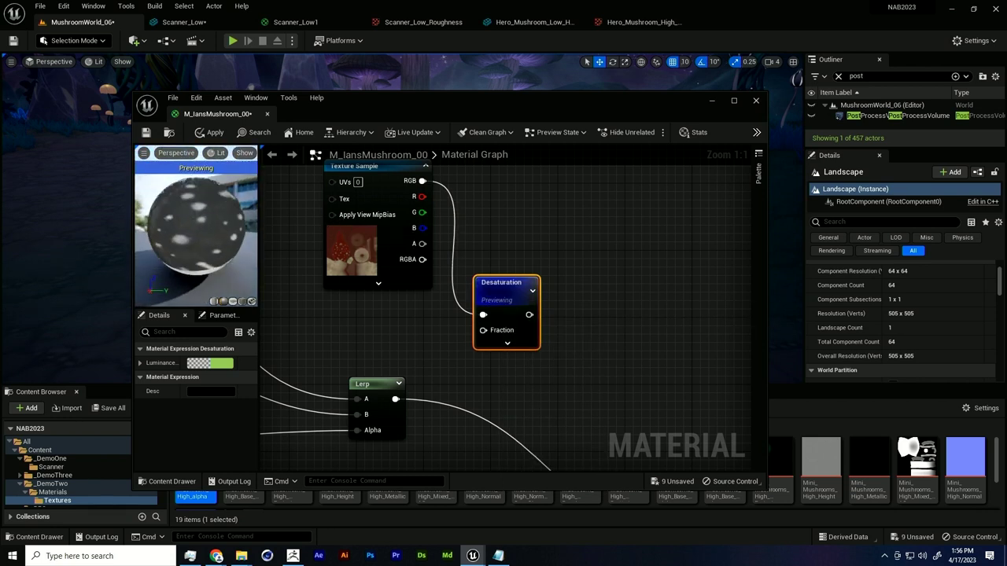
{"action": "left_click", "coordinate": [233, 304]}
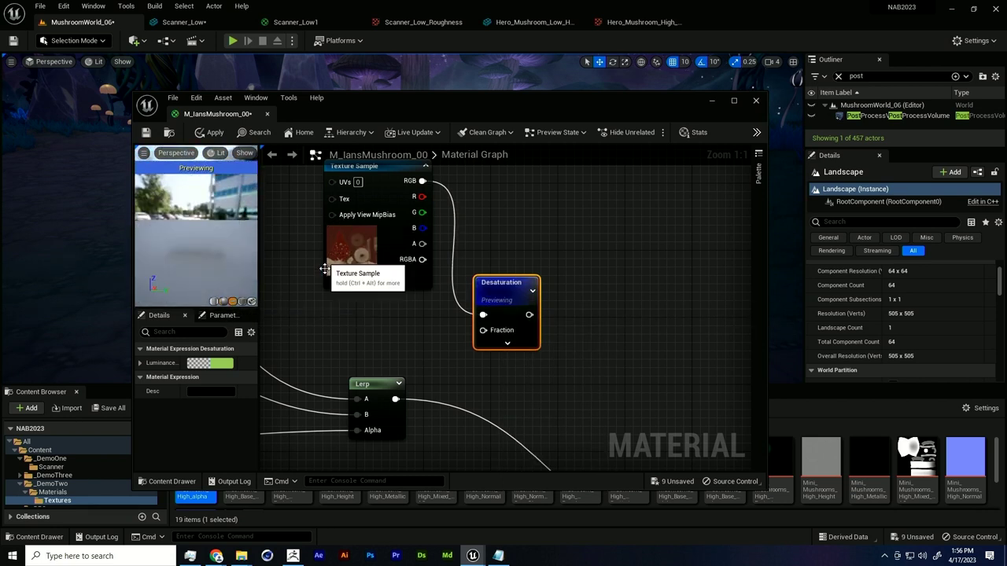
{"action": "left_click", "coordinate": [340, 277]}
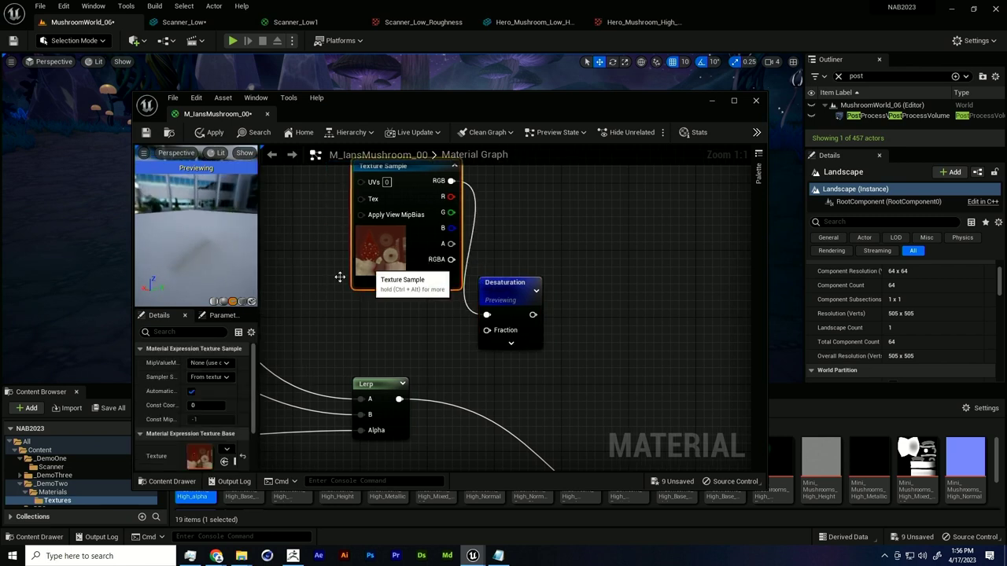
{"action": "left_click", "coordinate": [242, 303]}
{"action": "left_click_drag", "start_coordinate": [187, 255], "coordinate": [209, 261]}
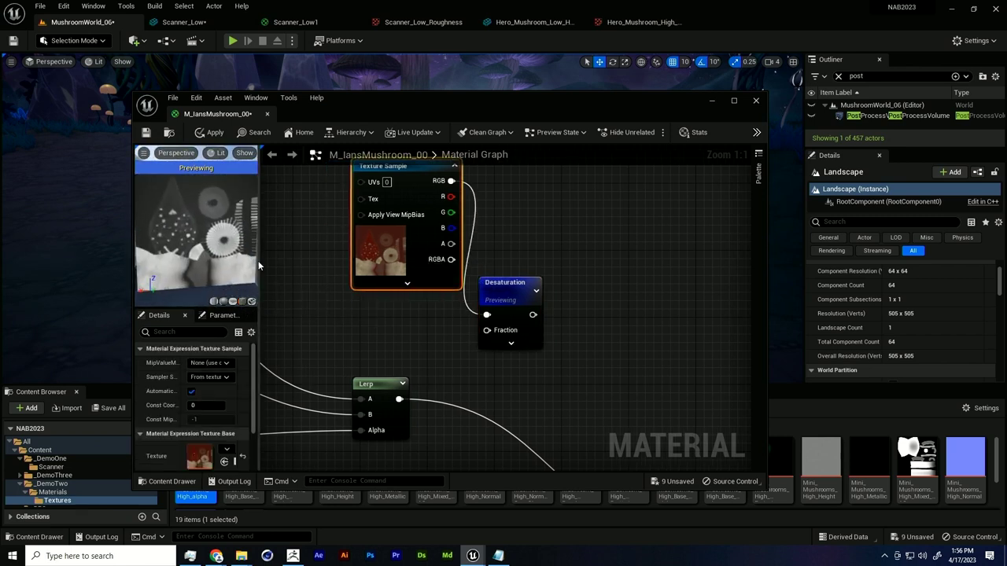
Step: Add a Multiply node fed by the Lerp's output and place it to the right of the Lerp
{"action": "right_click_drag", "start_coordinate": [403, 312], "coordinate": [380, 254]}
{"action": "right_click_drag", "start_coordinate": [458, 298], "coordinate": [445, 290]}
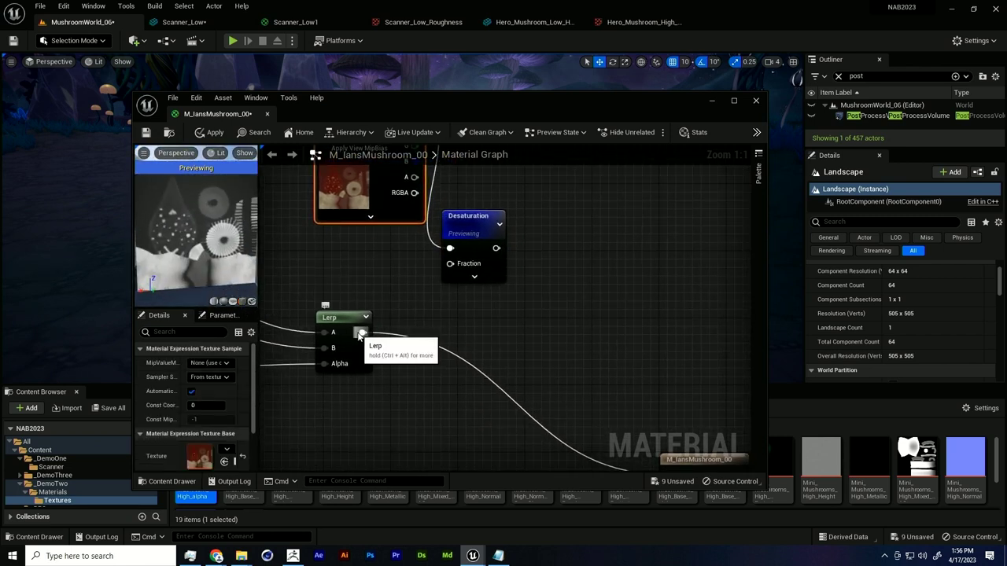
{"action": "left_click_drag", "start_coordinate": [361, 333], "coordinate": [454, 342]}
{"action": "type", "text": "mult"}
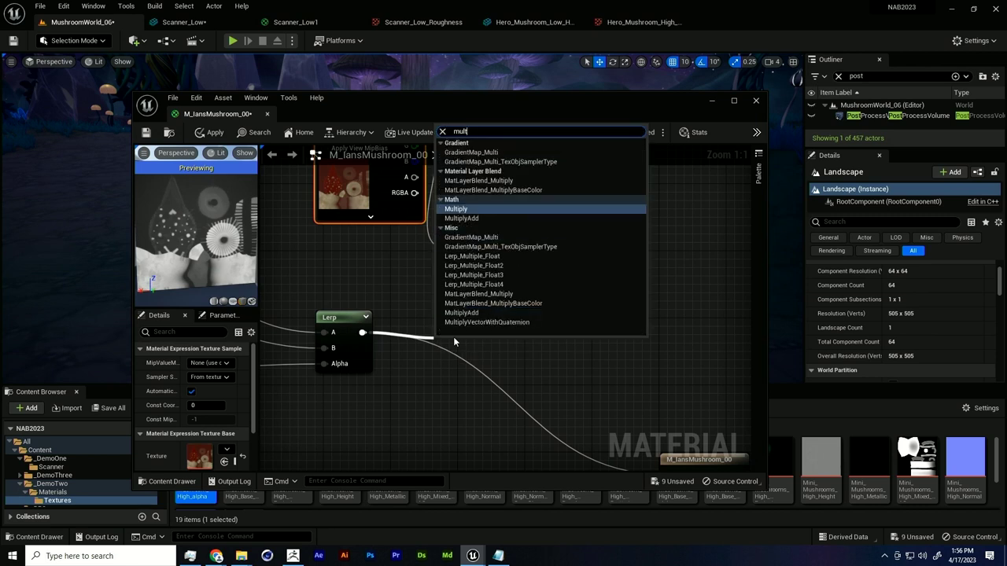
{"action": "type", "text": "ip"}
{"action": "key", "text": "Return"}
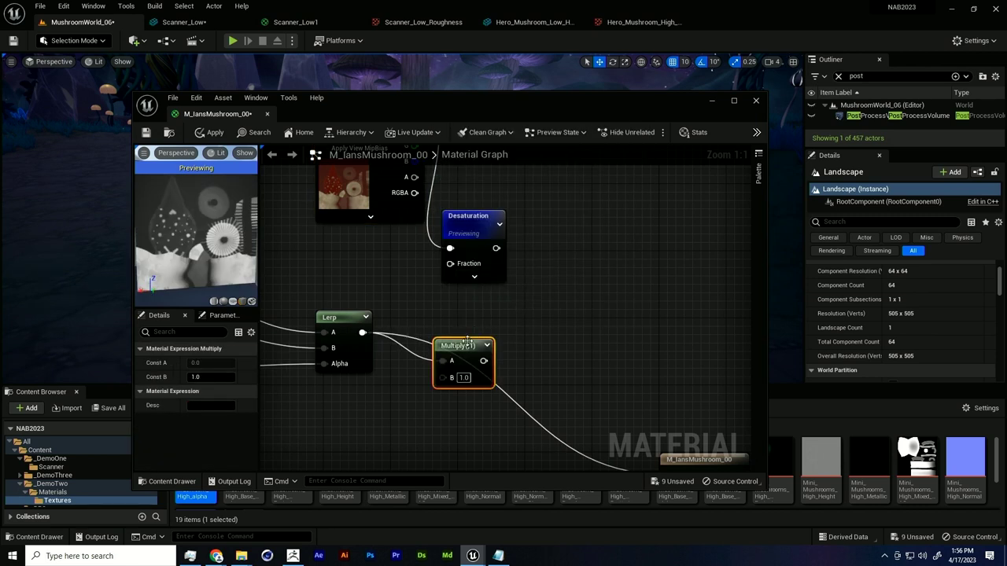
{"action": "left_click_drag", "start_coordinate": [468, 341], "coordinate": [516, 338]}
Step: Connect the Desaturation output to the Multiply's B input and the Multiply's output to the material's Base Color
{"action": "left_click_drag", "start_coordinate": [497, 253], "coordinate": [494, 376]}
{"action": "right_click_drag", "start_coordinate": [567, 363], "coordinate": [526, 301]}
{"action": "left_click_drag", "start_coordinate": [483, 294], "coordinate": [639, 413]}
Step: Arrange the Desaturation node and base colour sample below the Lerp, save the material and uncover the mushroom in the viewport
{"action": "right_click_drag", "start_coordinate": [543, 364], "coordinate": [569, 427]}
{"action": "scroll", "coordinate": [540, 343], "scroll_direction": "down", "scroll_amount": 1}
{"action": "right_click_drag", "start_coordinate": [460, 305], "coordinate": [535, 292]}
{"action": "scroll", "coordinate": [510, 317], "scroll_direction": "down", "scroll_amount": 2}
{"action": "left_click_drag", "start_coordinate": [549, 240], "coordinate": [500, 376]}
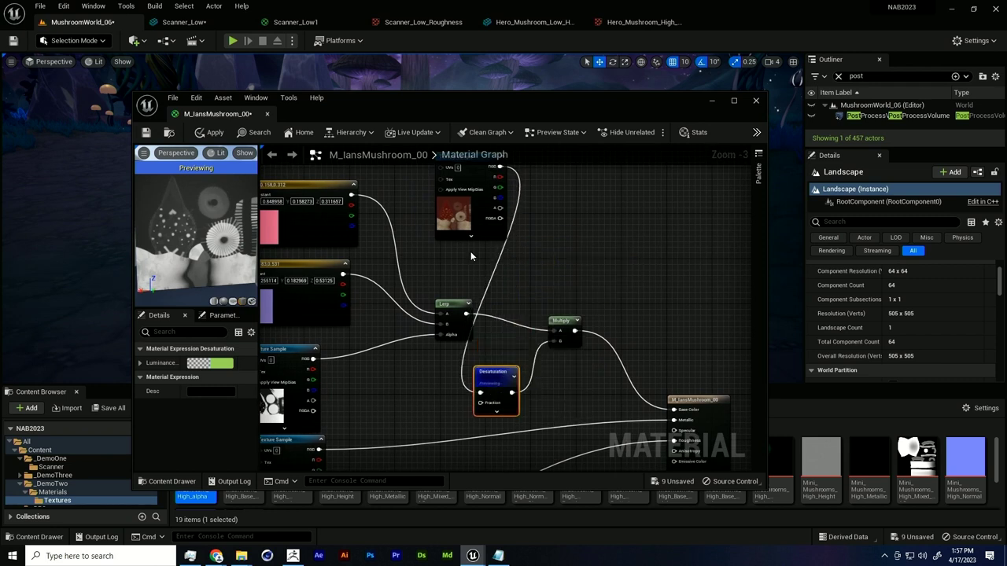
{"action": "left_click_drag", "start_coordinate": [470, 168], "coordinate": [407, 361]}
{"action": "left_click", "coordinate": [504, 382]}
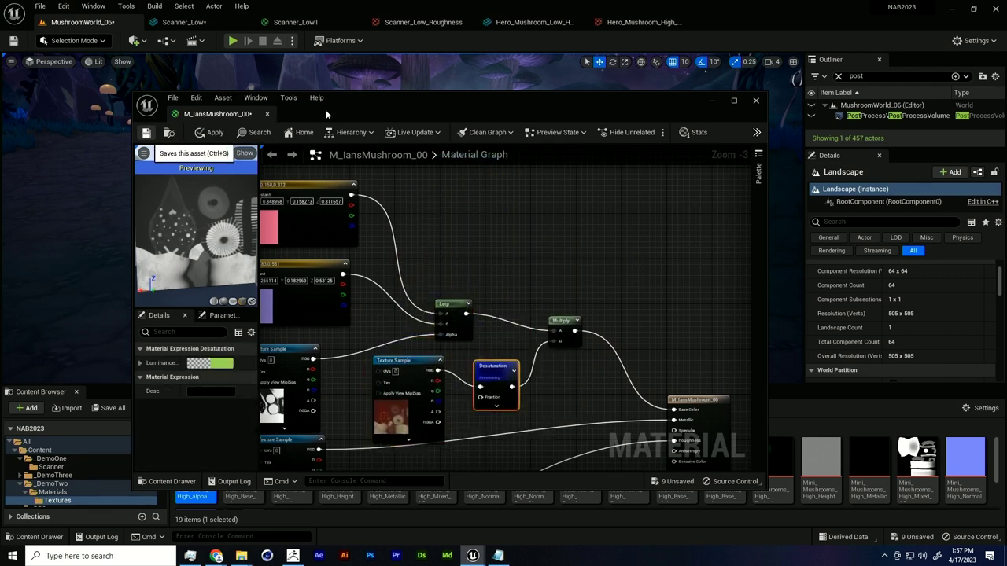
{"action": "key", "text": "ctrl+s"}
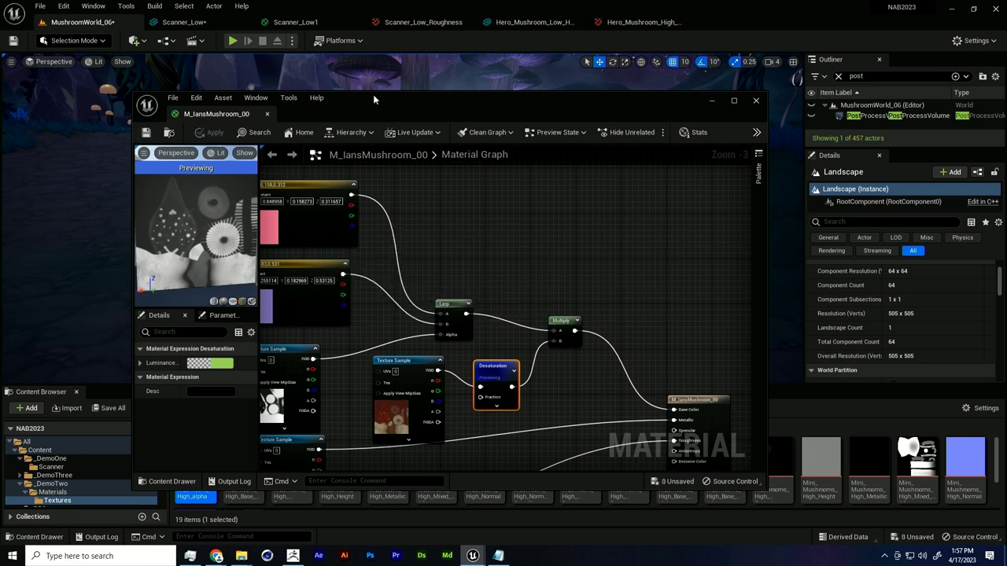
{"action": "left_click_drag", "start_coordinate": [373, 94], "coordinate": [357, 197]}
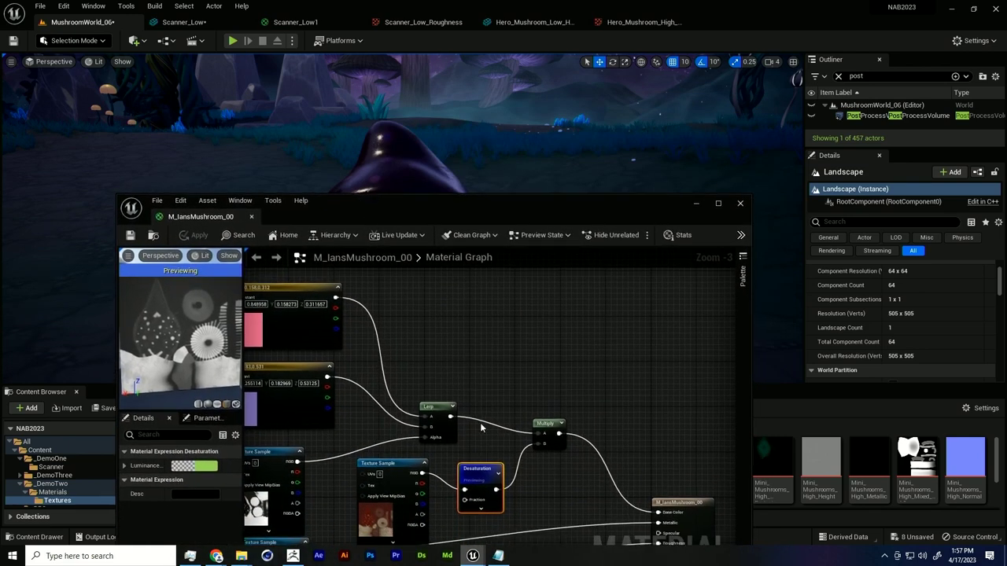
Step: Shift the base colour sample and Desaturation node left together and move the Multiply node closer to the Lerp
{"action": "left_click_drag", "start_coordinate": [479, 481], "coordinate": [432, 500]}
{"action": "right_click_drag", "start_coordinate": [485, 485], "coordinate": [486, 453]}
{"action": "scroll", "coordinate": [482, 458], "scroll_direction": "up", "scroll_amount": 2}
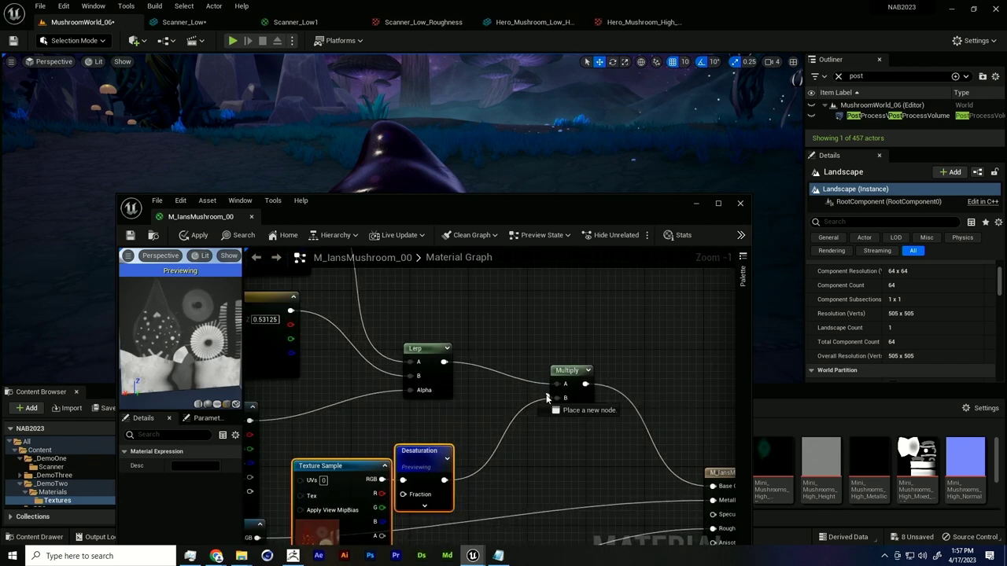
{"action": "left_click_drag", "start_coordinate": [588, 399], "coordinate": [530, 407]}
{"action": "left_click_drag", "start_coordinate": [444, 204], "coordinate": [460, 224]}
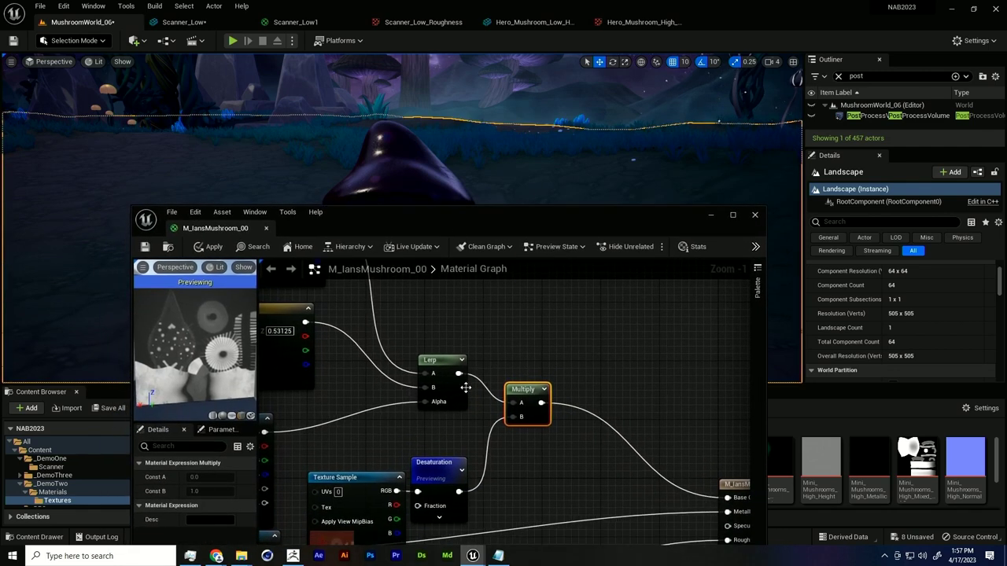
Step: Connect the Lerp's output directly to Base Color, bypassing the Multiply, and apply the material to compare the mushroom's look
{"action": "left_click_drag", "start_coordinate": [459, 373], "coordinate": [653, 500]}
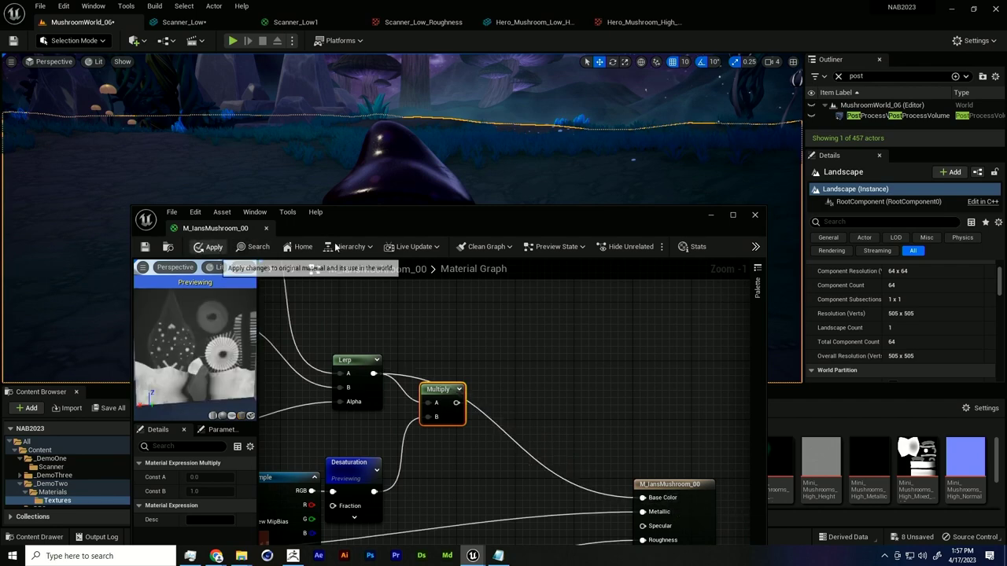
{"action": "left_click", "coordinate": [208, 246]}
{"action": "left_click_drag", "start_coordinate": [384, 218], "coordinate": [378, 254]}
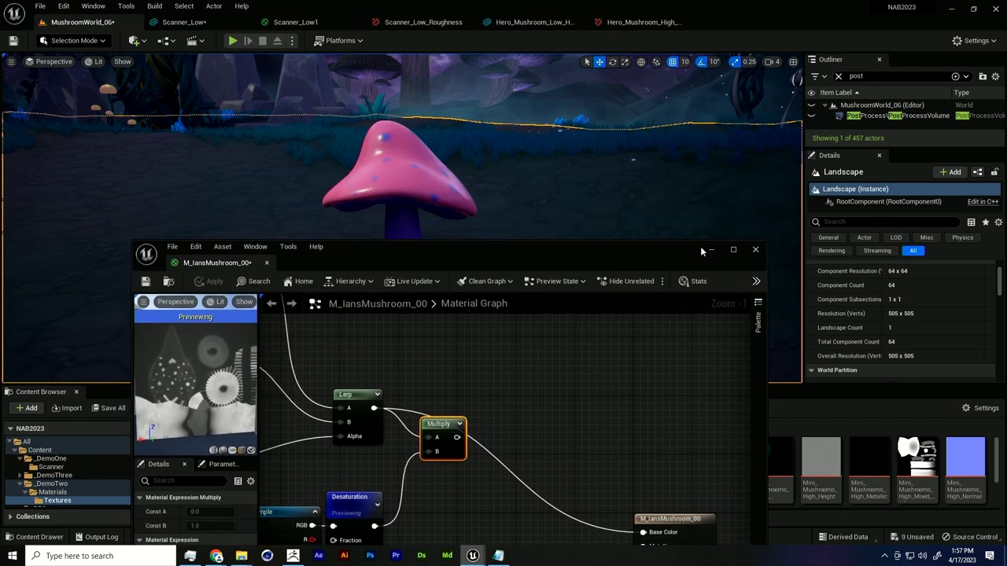
Step: Close the material editor, then locate the hero mushroom's mesh in the content browser and hide the viewport's editor overlays
{"action": "left_click", "coordinate": [756, 250]}
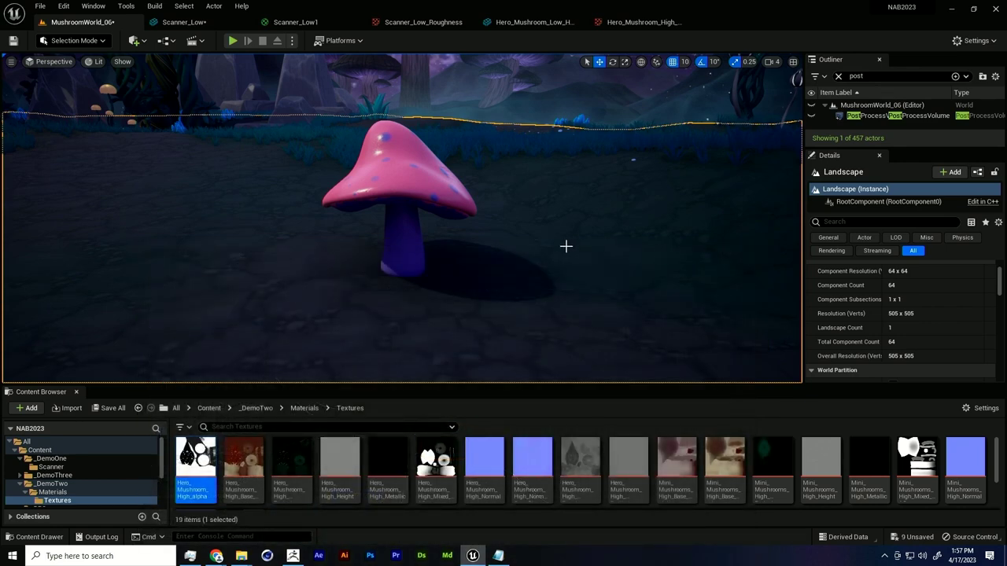
{"action": "left_click", "coordinate": [402, 187]}
{"action": "key", "text": "ctrl+b"}
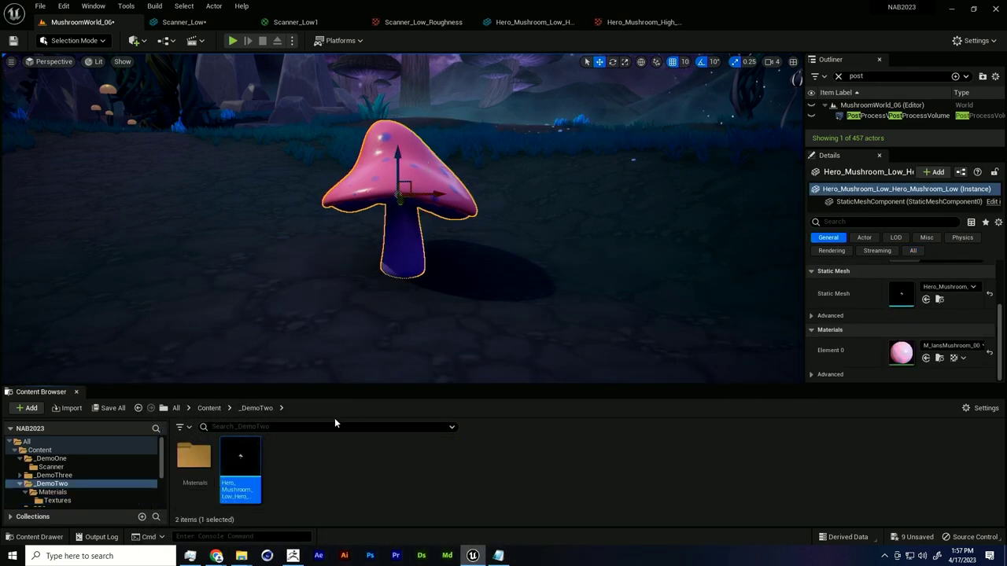
{"action": "left_click", "coordinate": [334, 460]}
{"action": "left_click_drag", "start_coordinate": [337, 339], "coordinate": [441, 342], "text": "alt"}
{"action": "key", "text": "g"}
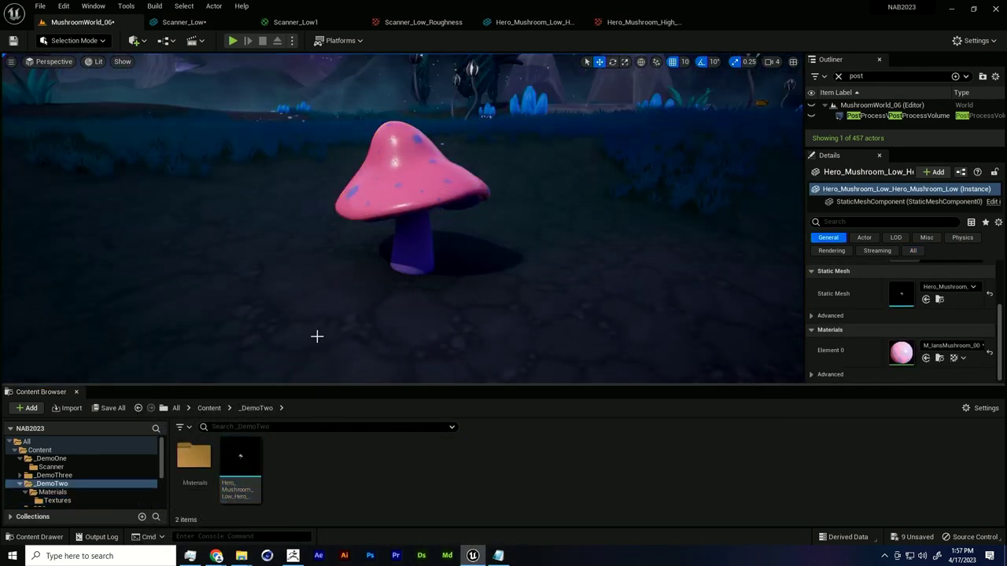
{"action": "left_click_drag", "start_coordinate": [317, 337], "coordinate": [352, 321], "text": "alt"}
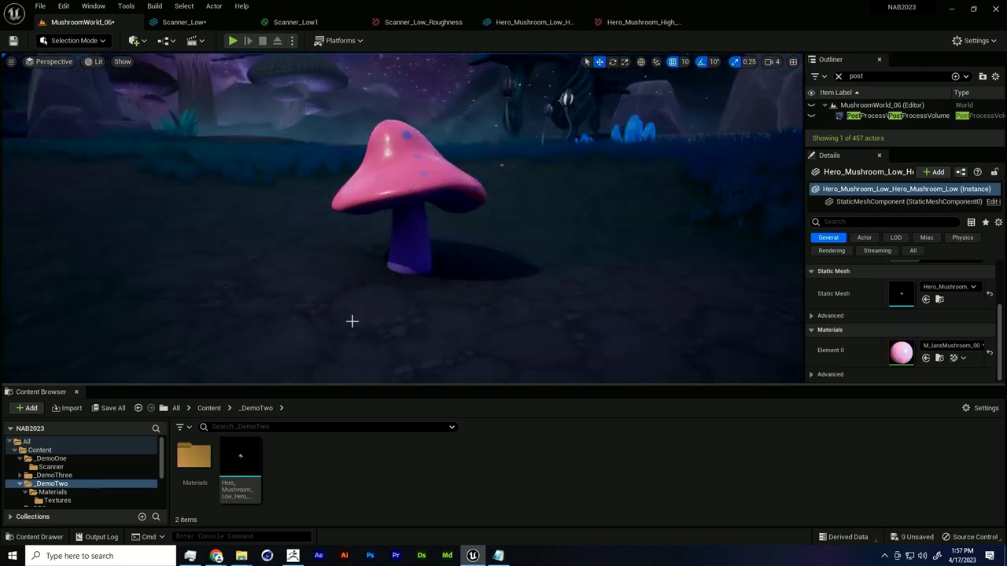
Step: Create a material instance from M_IansMushroom_00 in the _DemoTwo Materials folder, keeping the suggested name
{"action": "left_click", "coordinate": [207, 462]}
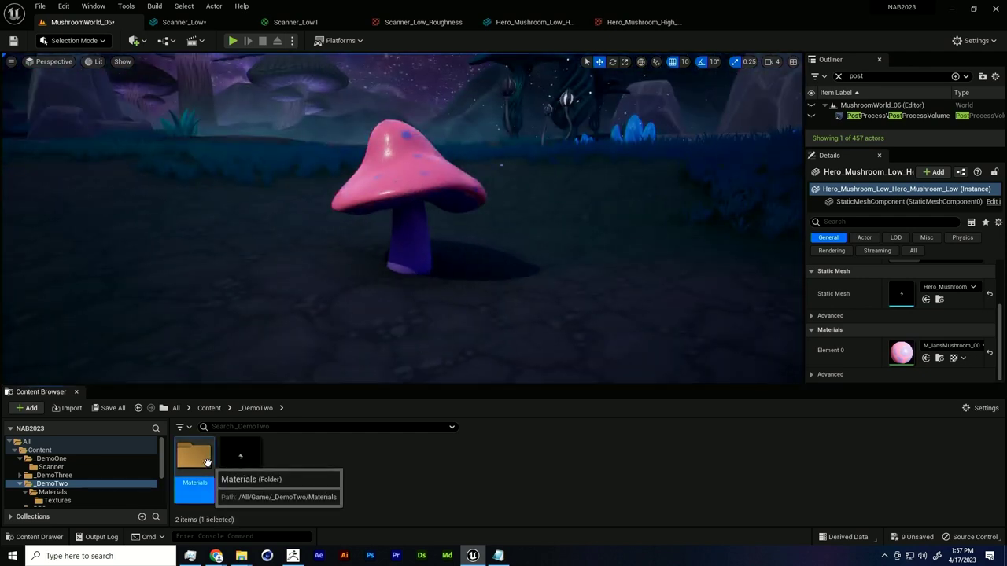
{"action": "double_click", "coordinate": [207, 462]}
{"action": "left_click", "coordinate": [292, 464]}
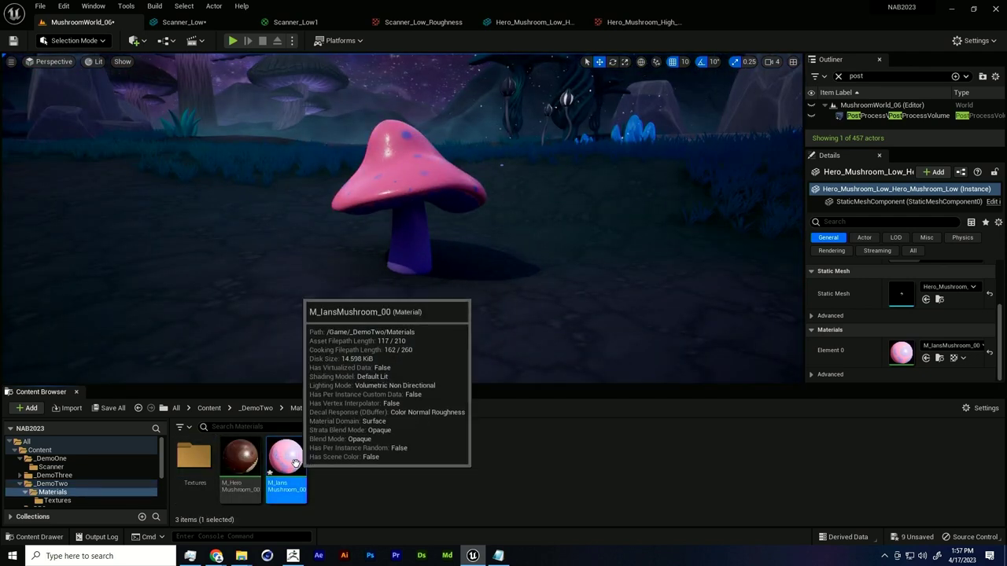
{"action": "right_click", "coordinate": [296, 465]}
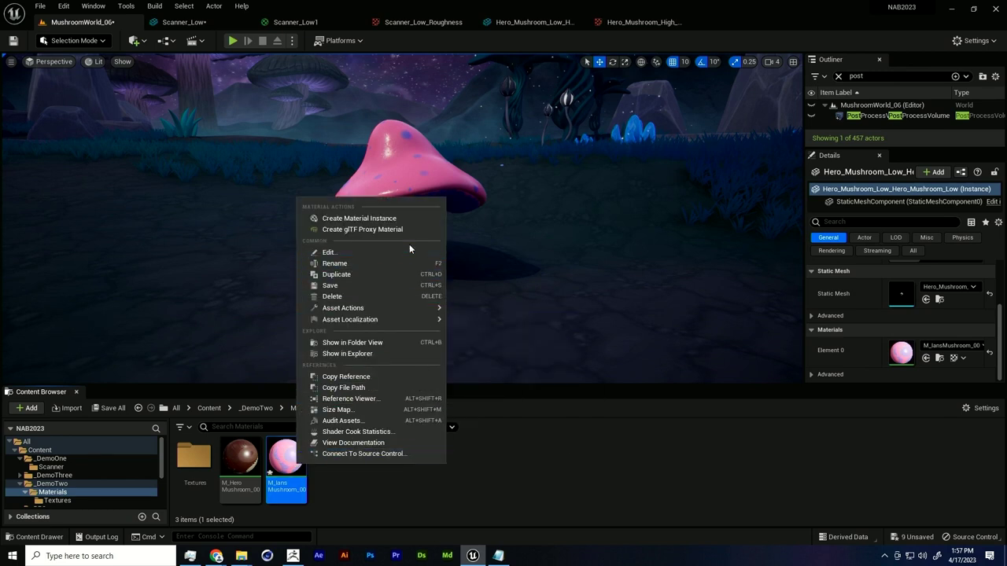
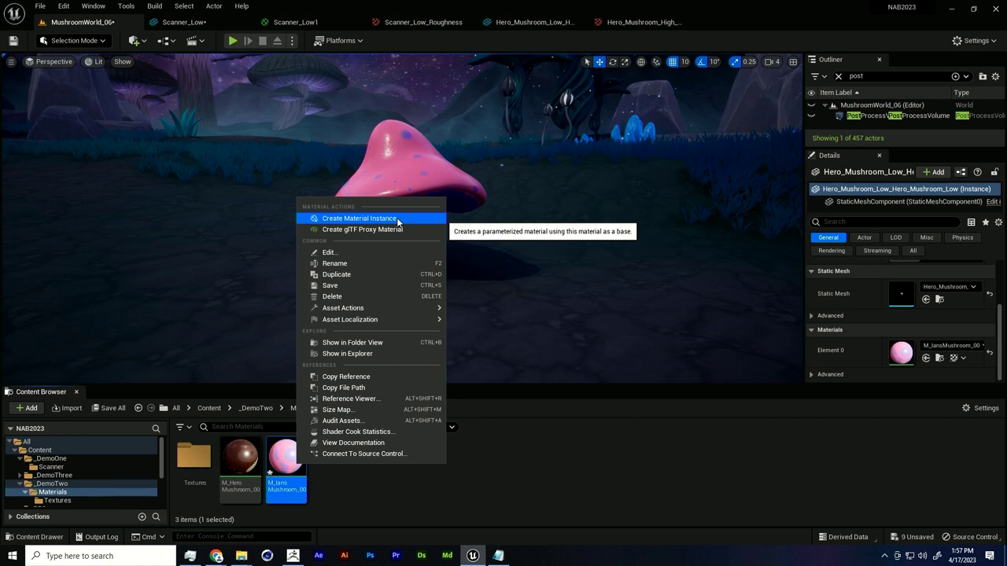
{"action": "left_click", "coordinate": [397, 221]}
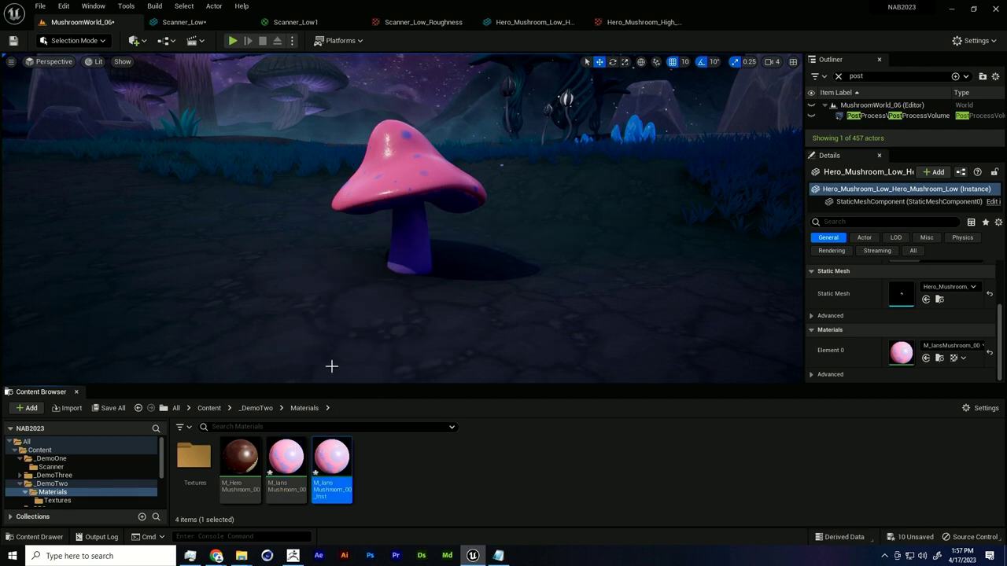
Step: Assign the new material instance to the hero mushroom and open the instance to inspect its preview sphere and properties
{"action": "left_click_drag", "start_coordinate": [332, 465], "coordinate": [399, 181]}
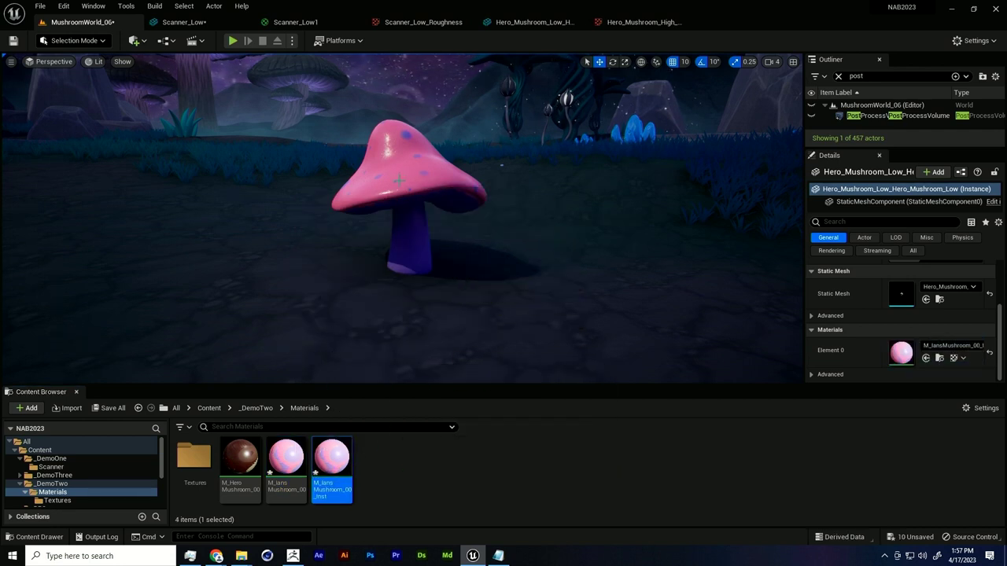
{"action": "double_click", "coordinate": [903, 354]}
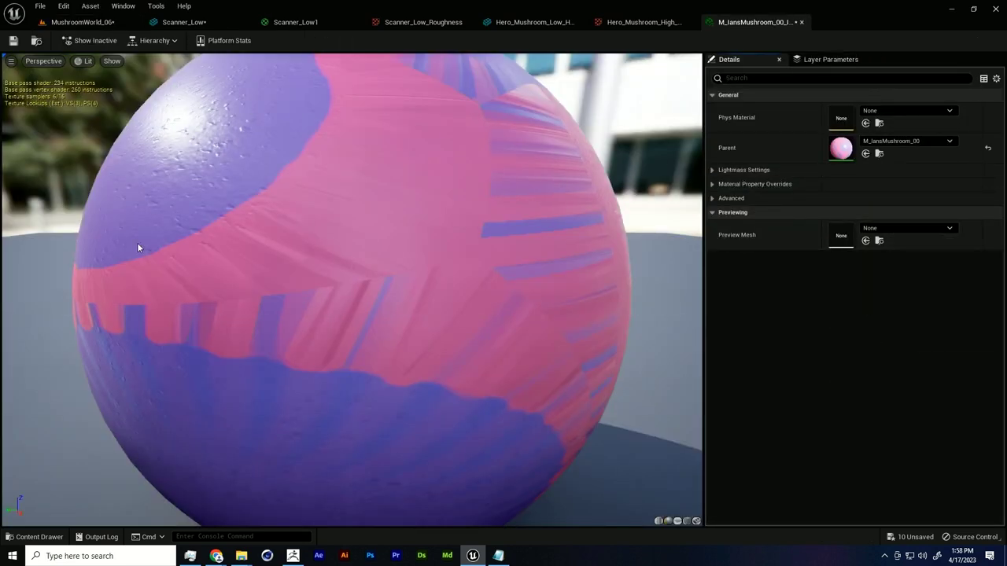
{"action": "scroll", "coordinate": [636, 337], "scroll_direction": "down", "scroll_amount": 4}
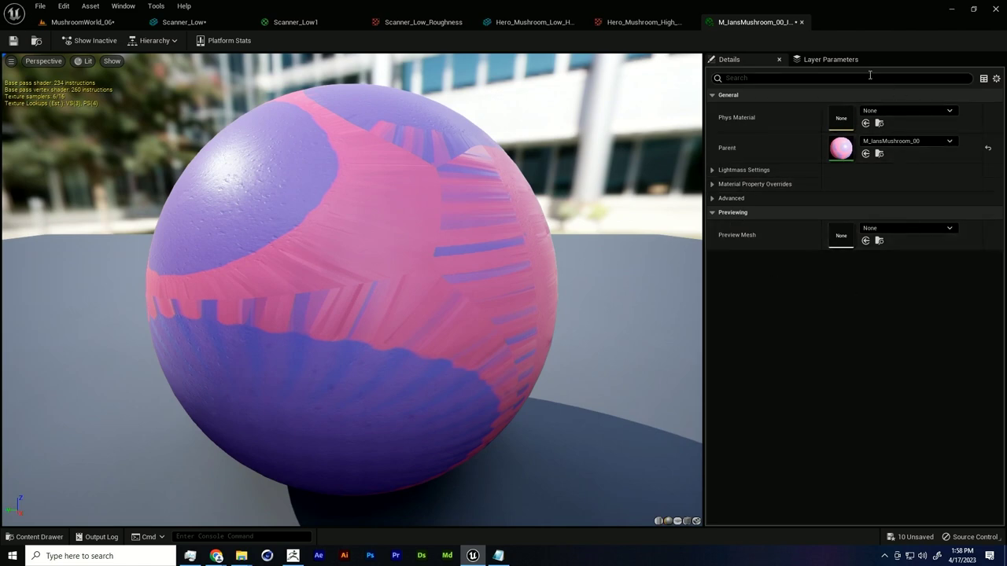
{"action": "left_click_drag", "start_coordinate": [671, 238], "coordinate": [604, 221]}
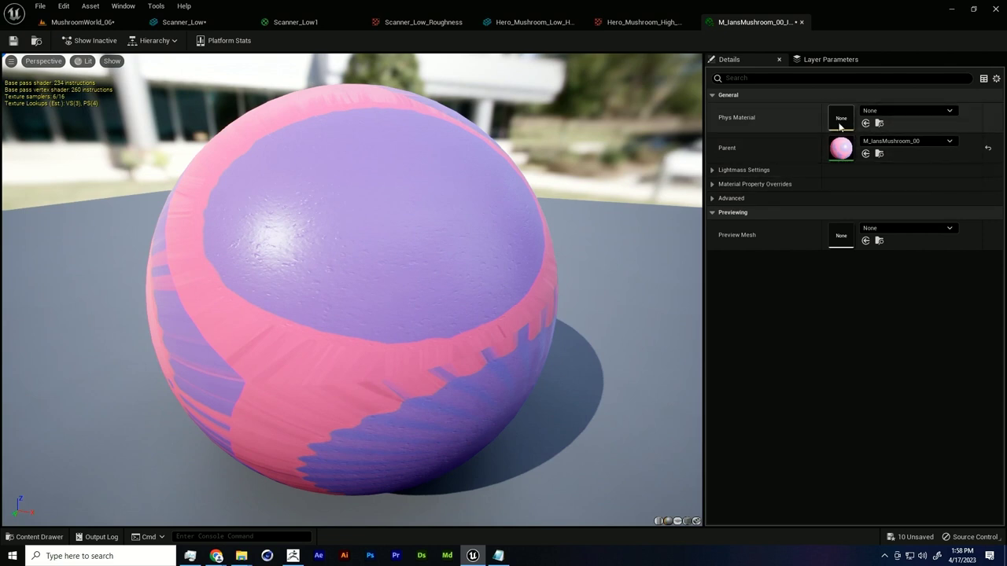
{"action": "left_click_drag", "start_coordinate": [594, 268], "coordinate": [564, 274]}
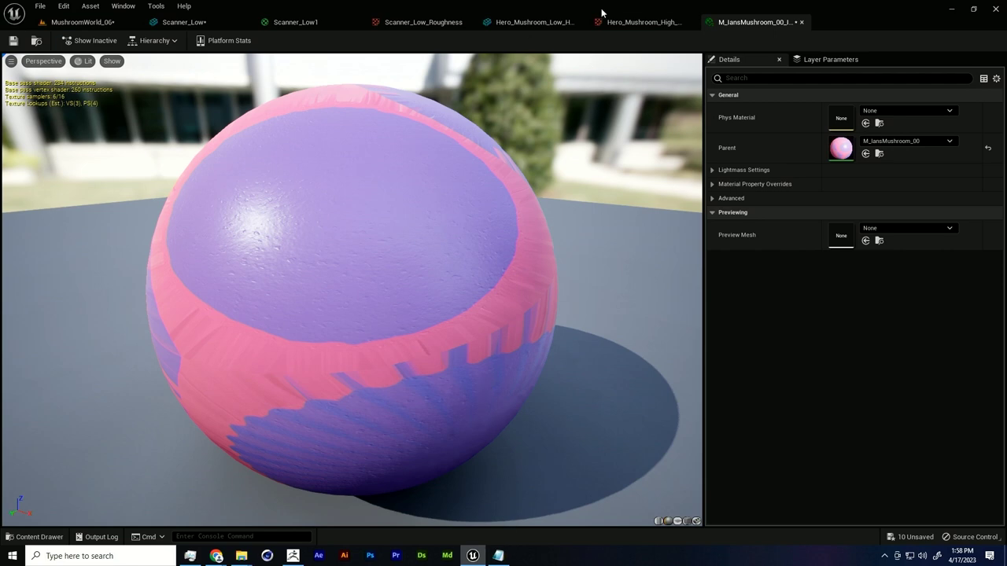
Step: Return to the MushroomWorld_06 level and reopen the parent material M_IansMushroom_00 for editing
{"action": "left_click", "coordinate": [634, 22]}
{"action": "left_click", "coordinate": [529, 22]}
{"action": "left_click", "coordinate": [425, 22]}
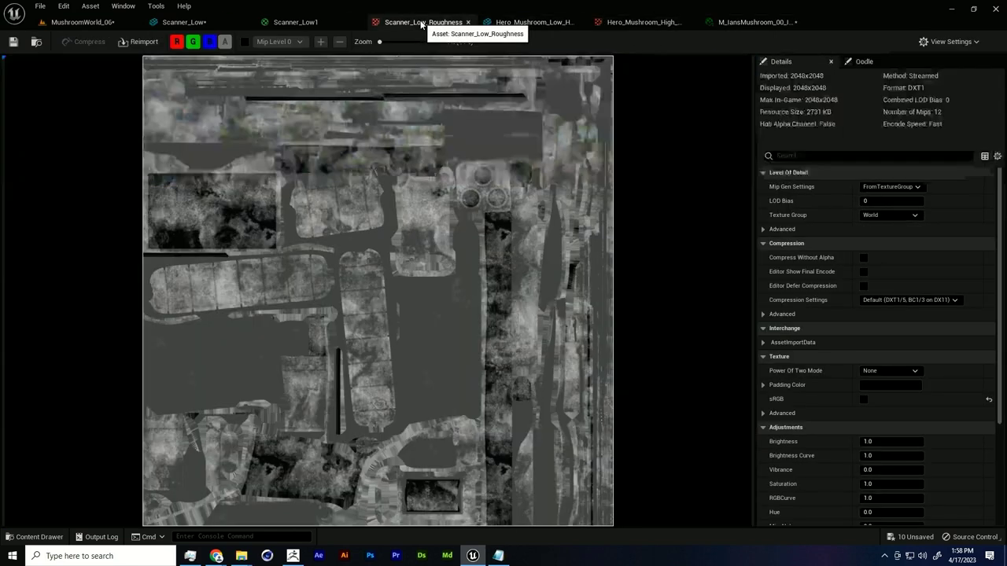
{"action": "left_click", "coordinate": [291, 22]}
{"action": "left_click", "coordinate": [83, 22]}
{"action": "left_click", "coordinate": [295, 479]}
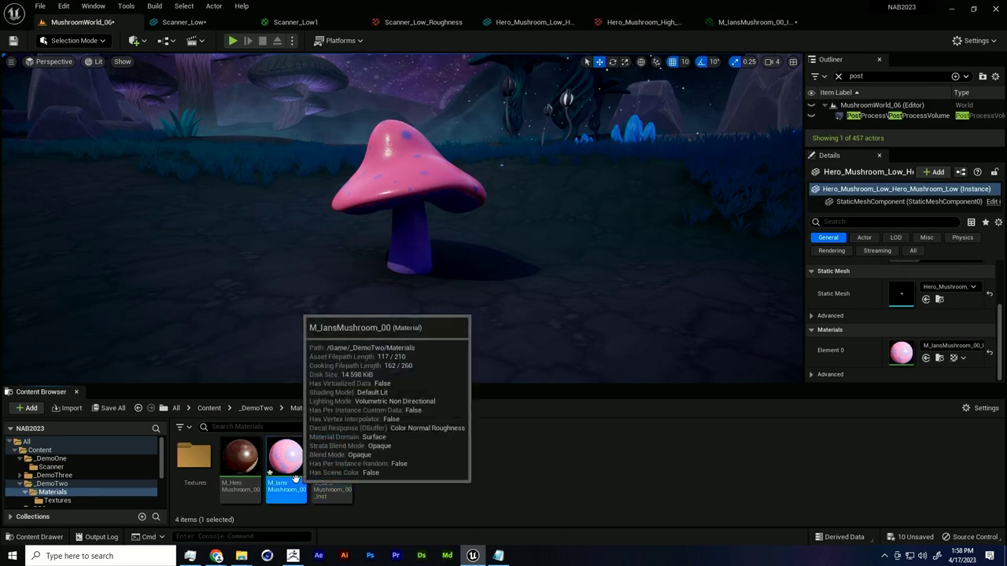
{"action": "double_click", "coordinate": [295, 477]}
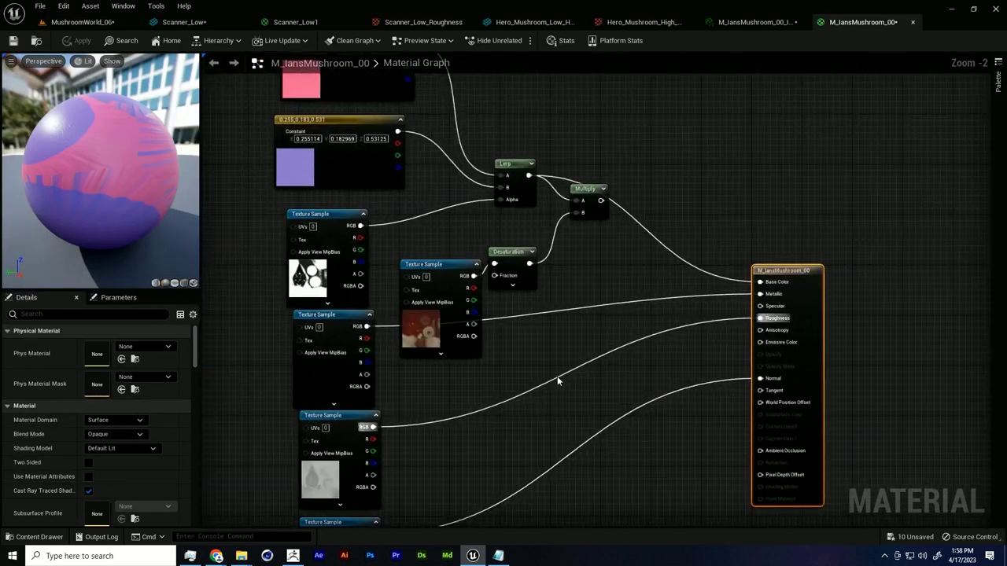
Step: Convert the pink constant feeding the Lerp's A input to a parameter named Color 1
{"action": "right_click_drag", "start_coordinate": [549, 357], "coordinate": [580, 443]}
{"action": "left_click", "coordinate": [431, 271]}
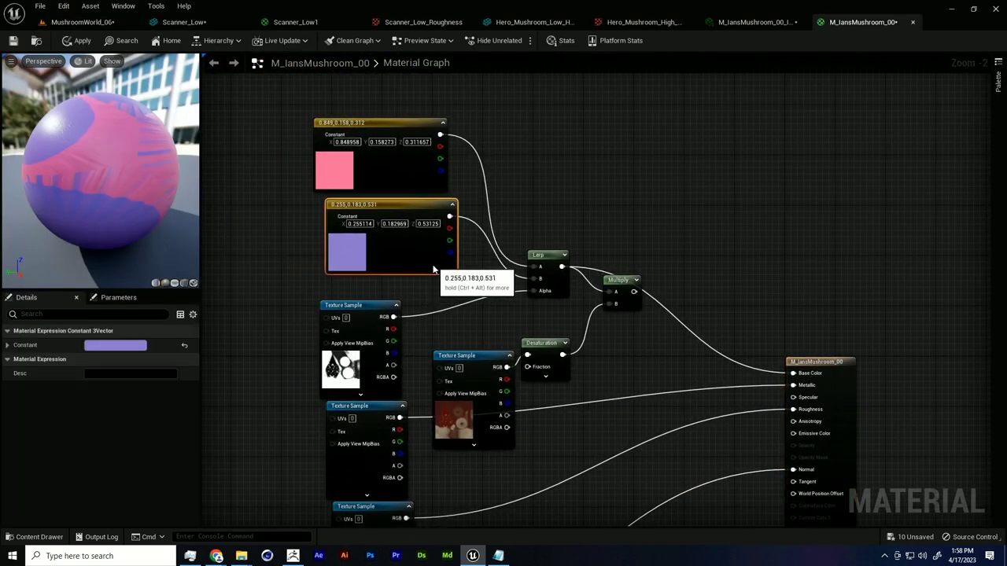
{"action": "scroll", "coordinate": [417, 254], "scroll_direction": "up", "scroll_amount": 2}
{"action": "left_click", "coordinate": [464, 298]}
{"action": "right_click_drag", "start_coordinate": [406, 144], "coordinate": [513, 211]}
{"action": "left_click", "coordinate": [513, 211]}
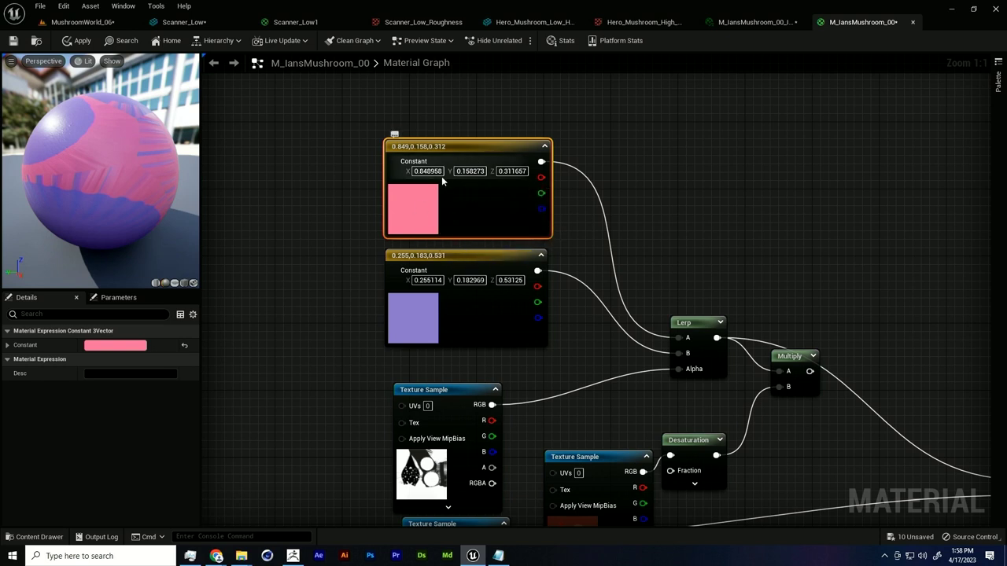
{"action": "right_click", "coordinate": [501, 203]}
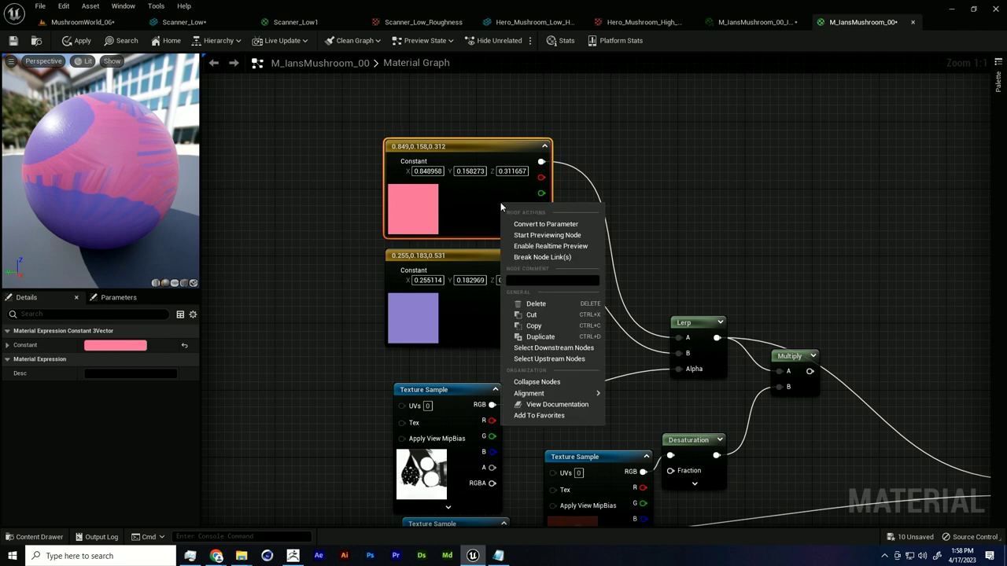
{"action": "left_click", "coordinate": [545, 224]}
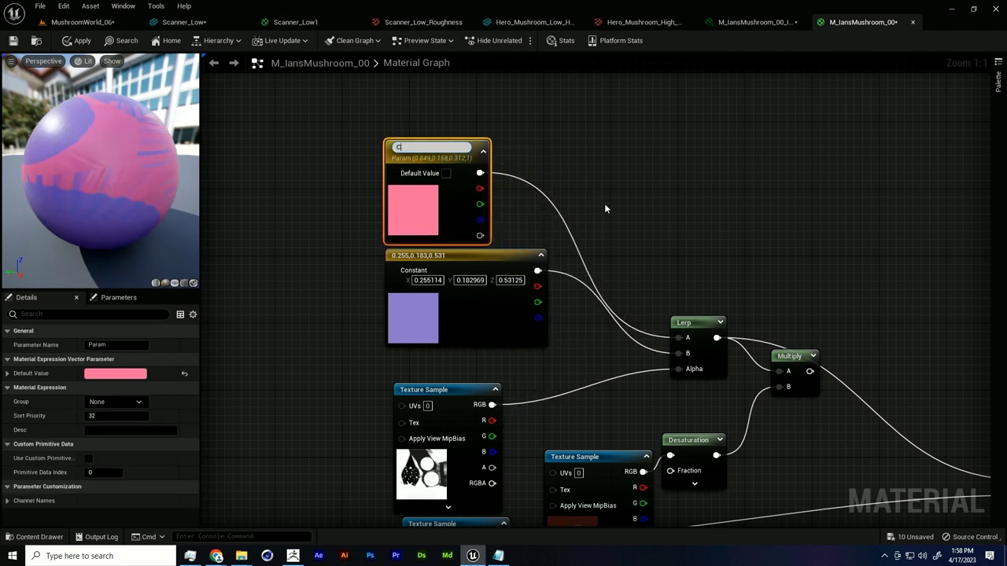
{"action": "type", "text": "Color 1"}
{"action": "key", "text": "Return"}
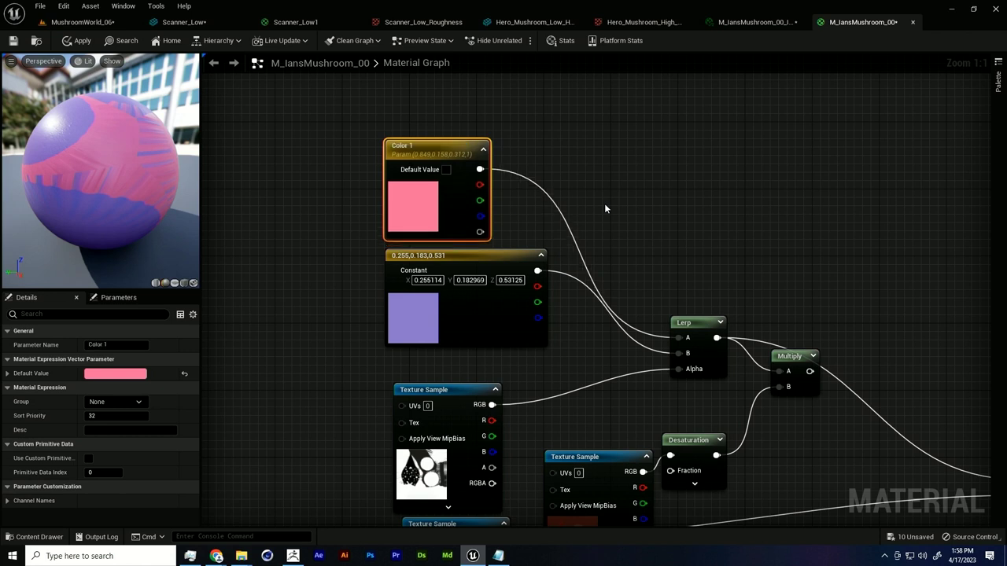
Step: Convert the purple constant feeding the Lerp's B input to a parameter named Color 2 and save the material
{"action": "right_click", "coordinate": [488, 258]}
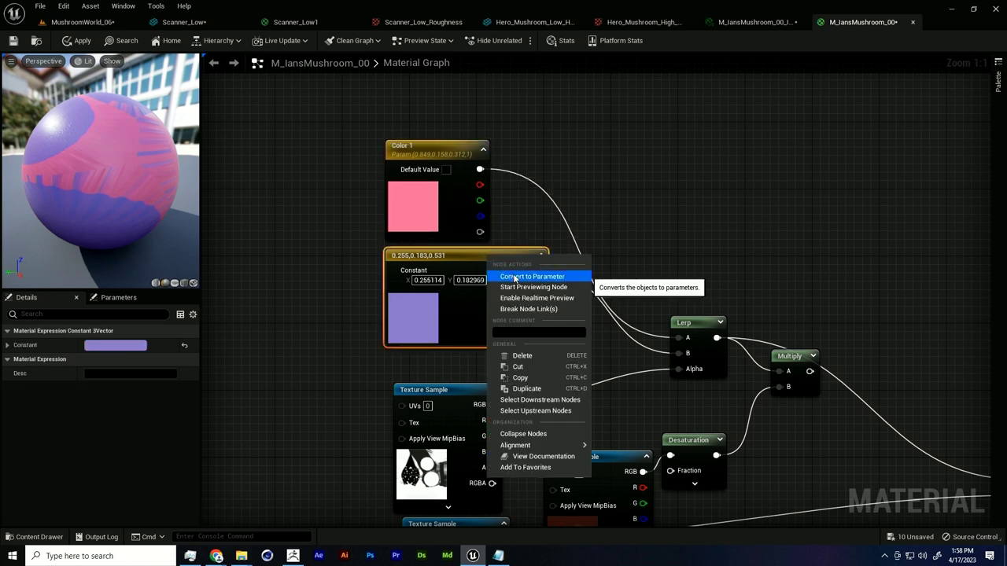
{"action": "left_click", "coordinate": [516, 277]}
{"action": "type", "text": "Cp"}
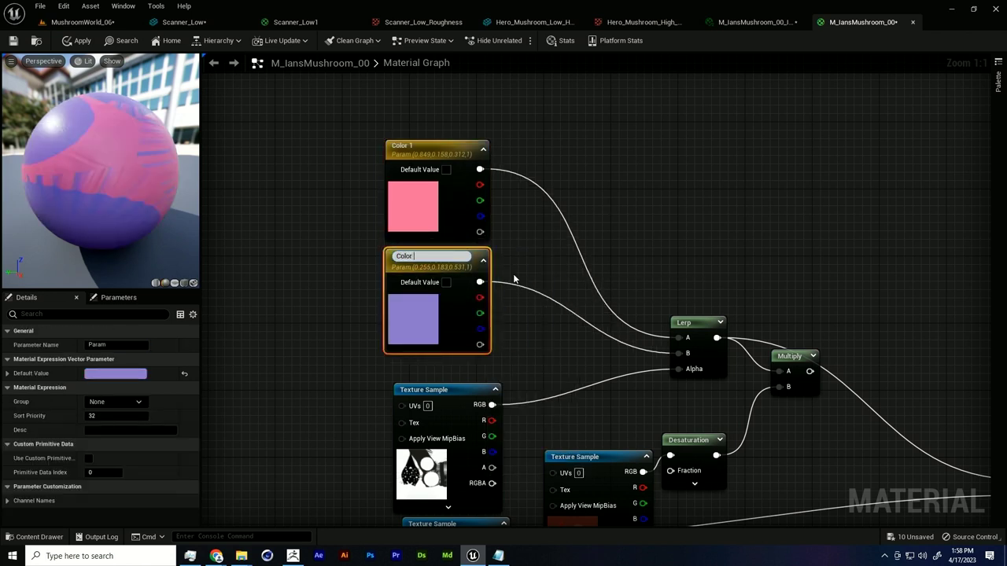
{"action": "key", "text": "Return"}
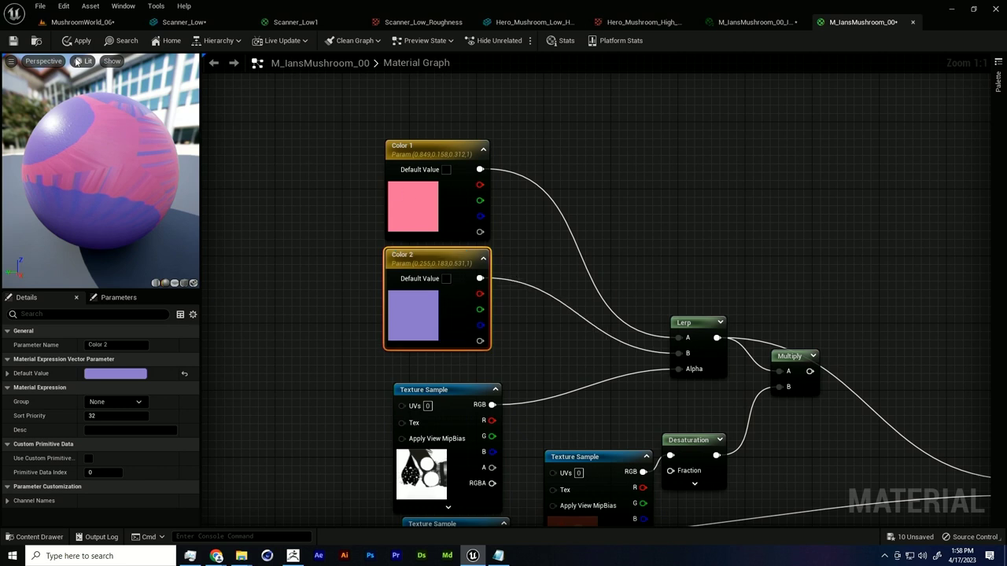
{"action": "key", "text": "ctrl+s"}
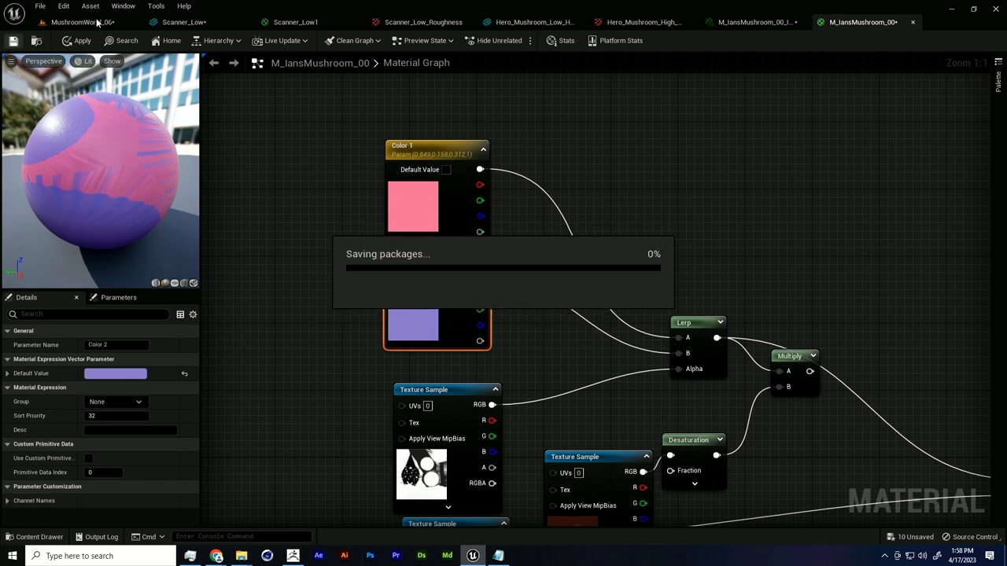
Step: Reopen the material instance in a floating window over the level, enlarged and placed beside the mushroom
{"action": "left_click", "coordinate": [82, 22]}
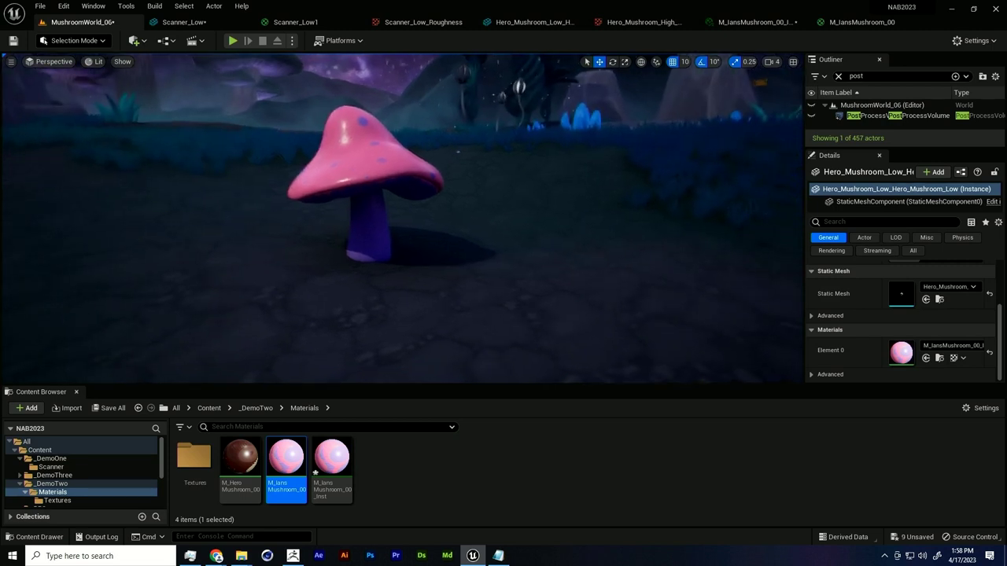
{"action": "double_click", "coordinate": [332, 462]}
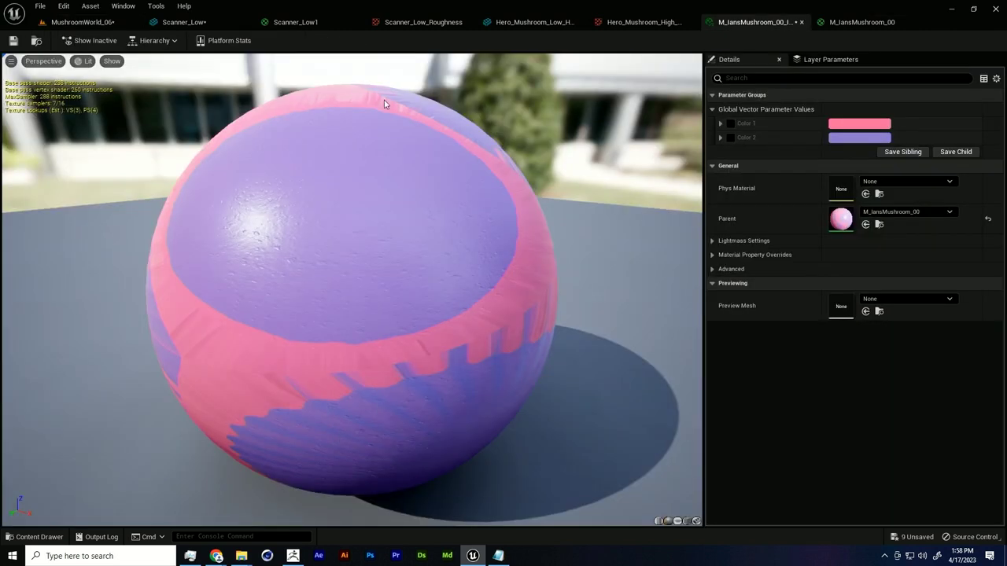
{"action": "left_click_drag", "start_coordinate": [771, 56], "coordinate": [654, 126]}
{"action": "left_click", "coordinate": [640, 115]}
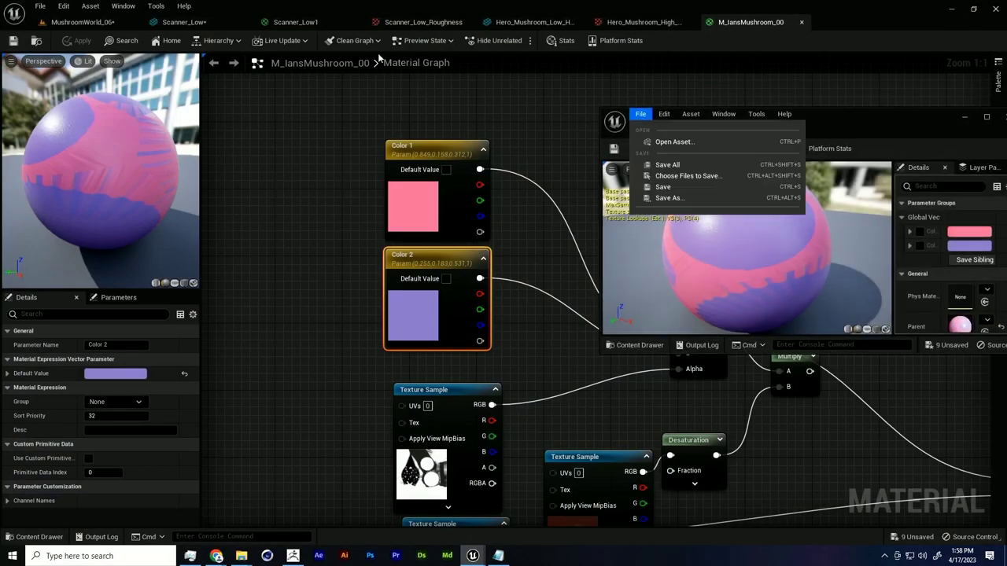
{"action": "left_click", "coordinate": [108, 24]}
{"action": "left_click_drag", "start_coordinate": [860, 118], "coordinate": [765, 93]}
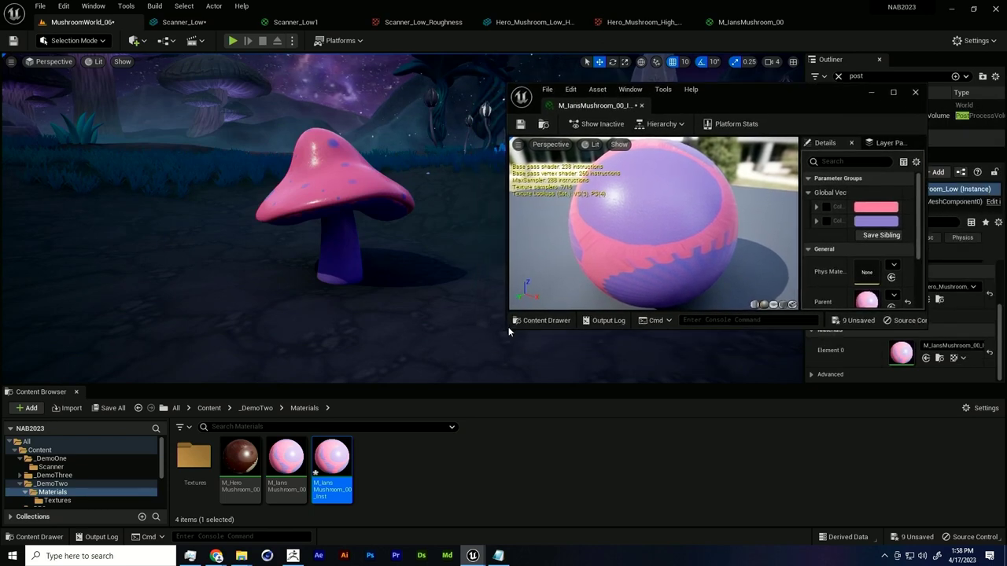
{"action": "left_click_drag", "start_coordinate": [508, 327], "coordinate": [443, 486]}
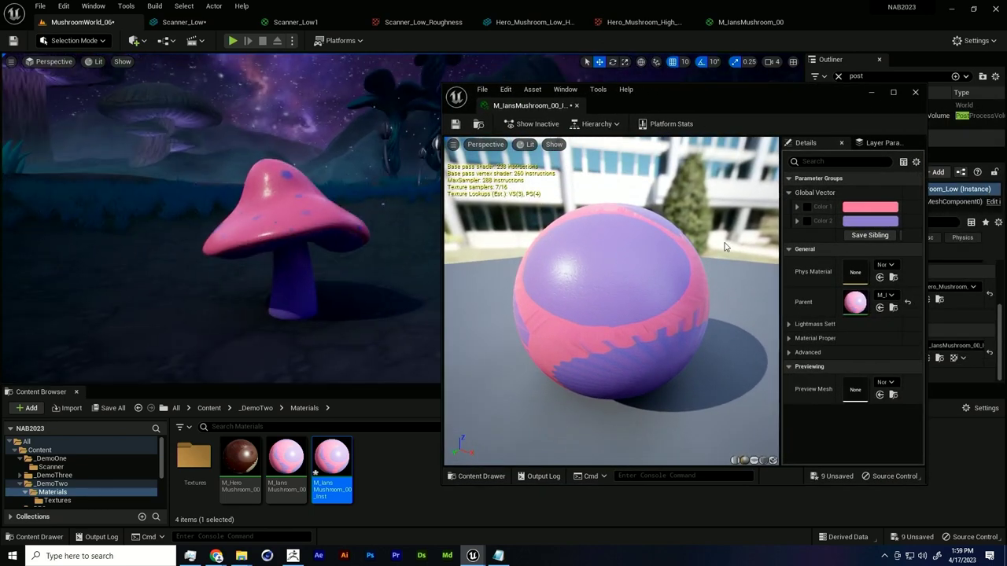
Step: Enable the Color 1 and Color 2 overrides in the instance and set Color 1 to light green, about sRGB C7ED97
{"action": "left_click", "coordinate": [807, 207]}
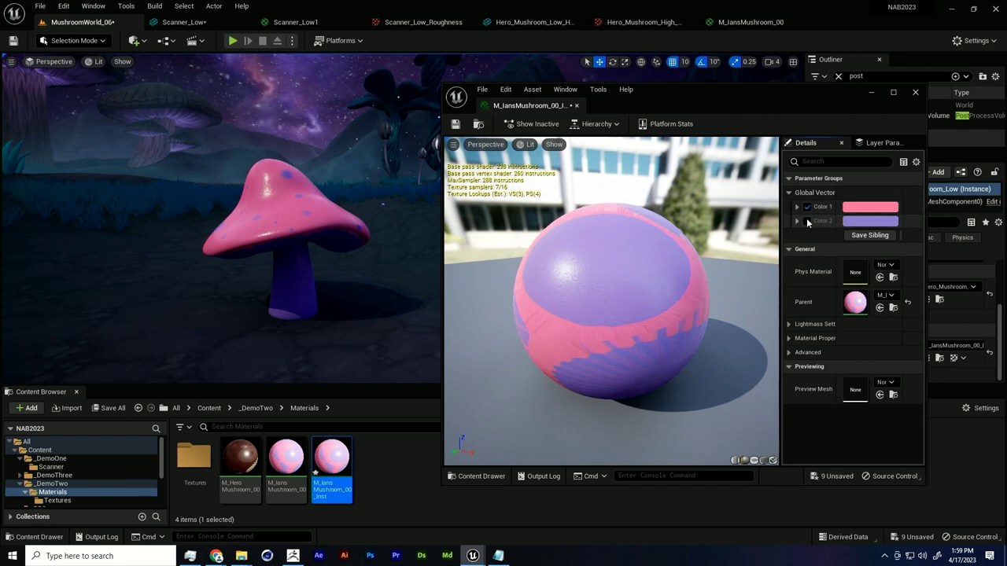
{"action": "left_click", "coordinate": [887, 210]}
{"action": "left_click_drag", "start_coordinate": [728, 281], "coordinate": [718, 336]}
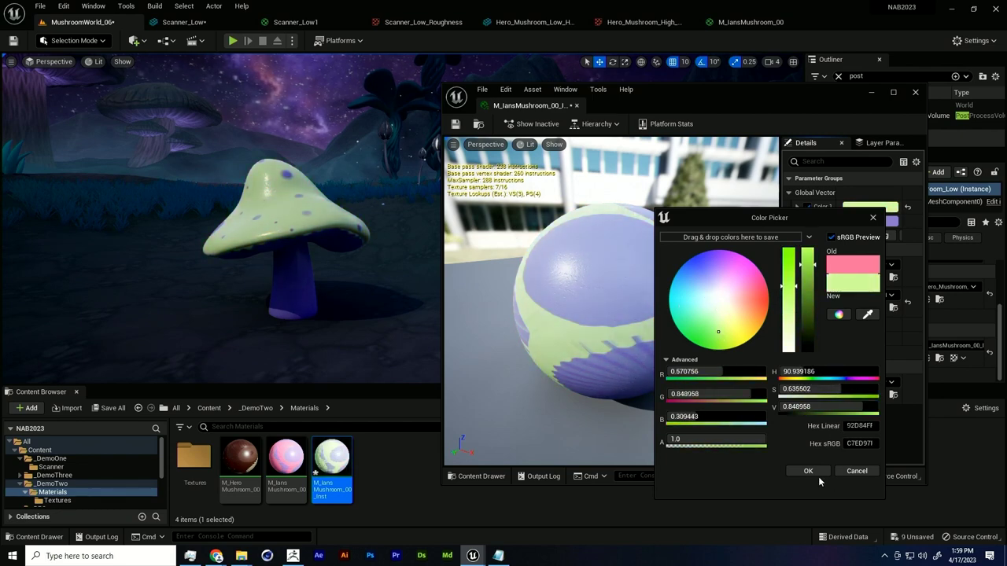
{"action": "left_click", "coordinate": [798, 475]}
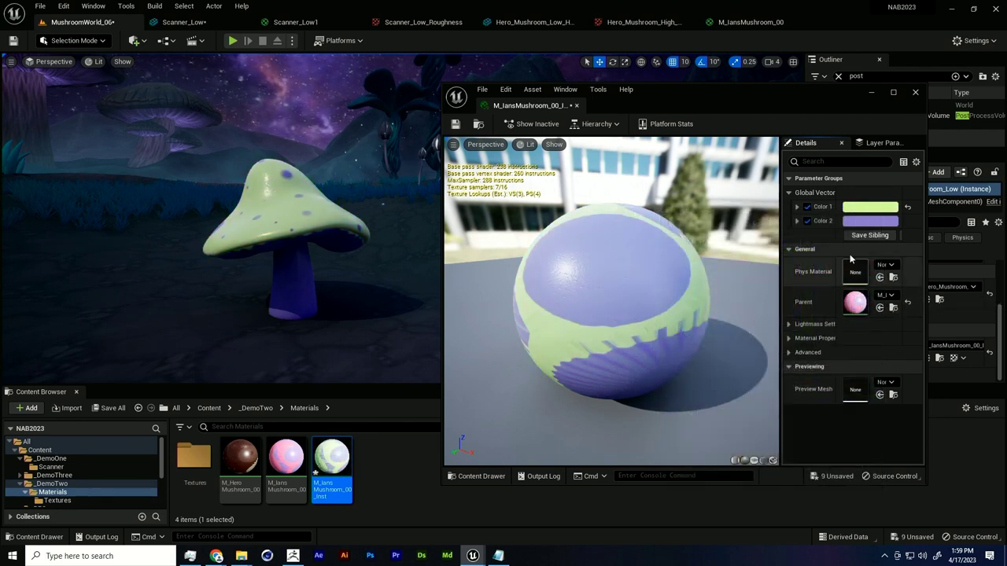
Step: Set the material instance's Color 2 to pink, about sRGB C1709C
{"action": "left_click", "coordinate": [855, 225]}
{"action": "left_click", "coordinate": [725, 299]}
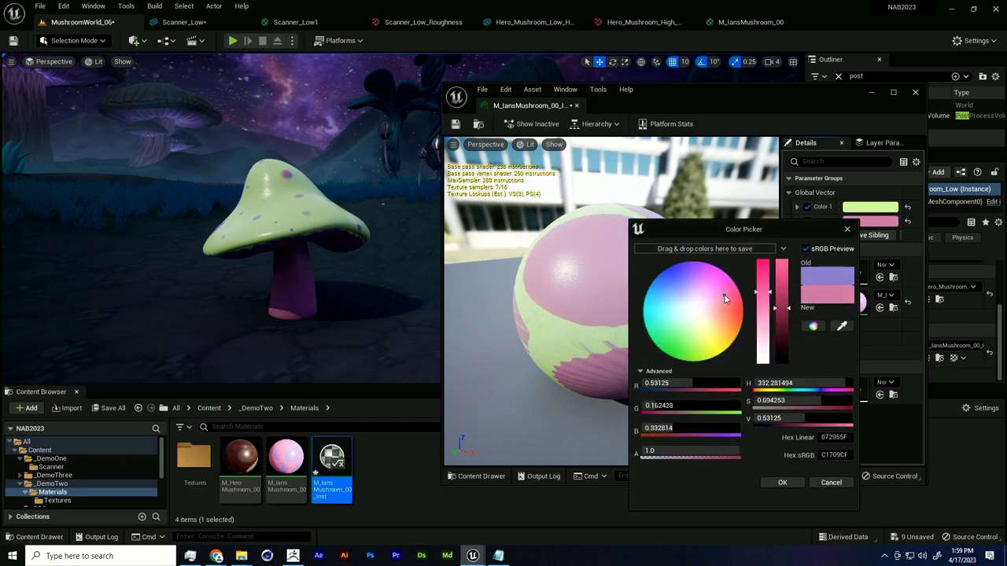
{"action": "left_click", "coordinate": [797, 483]}
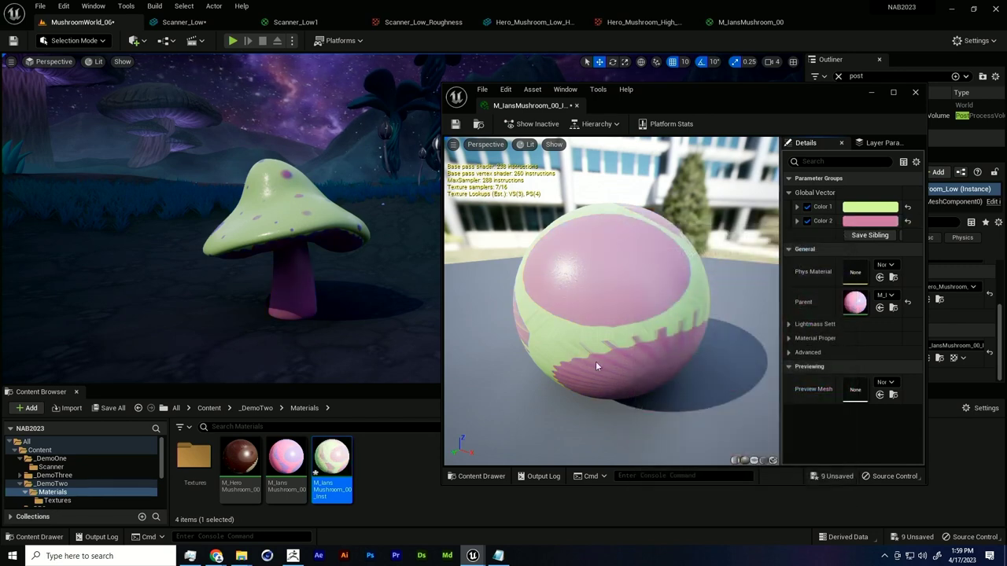
Step: Duplicate the hero mushroom in the level and place the copy next to the original
{"action": "right_click_drag", "start_coordinate": [289, 263], "coordinate": [338, 264]}
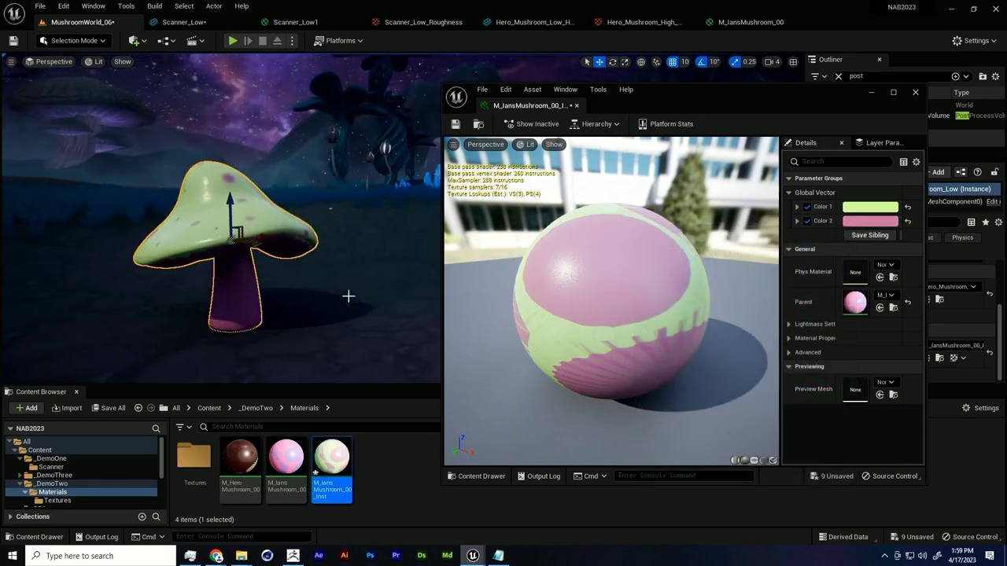
{"action": "mouse_move", "coordinate": [339, 298]}
{"action": "right_mouse_down"}
{"action": "mouse_move", "coordinate": [346, 334]}
{"action": "mouse_move", "coordinate": [338, 324]}
{"action": "mouse_move", "coordinate": [330, 354]}
{"action": "mouse_move", "coordinate": [337, 298]}
{"action": "right_mouse_up"}
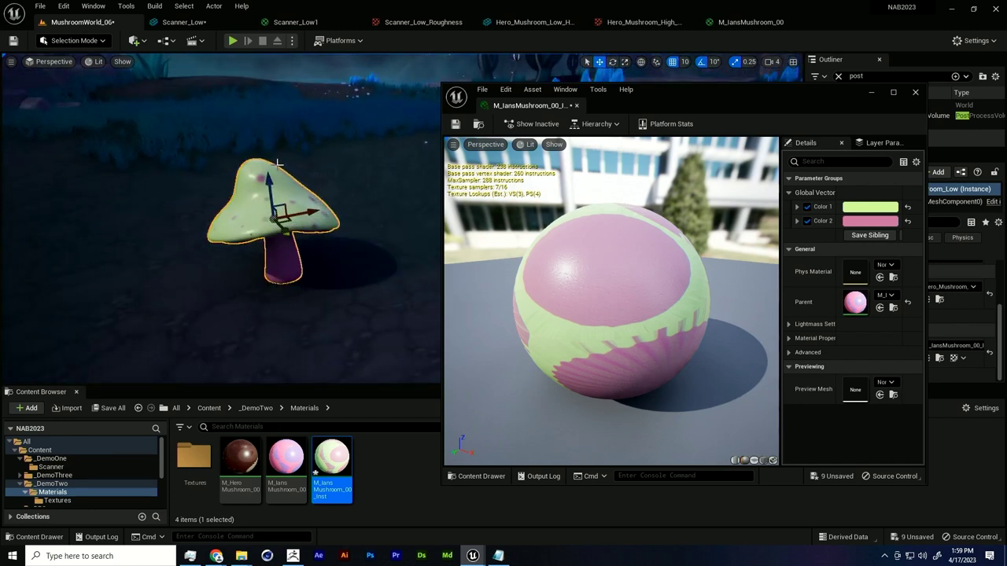
{"action": "left_click_drag", "start_coordinate": [306, 210], "coordinate": [407, 195], "text": "alt"}
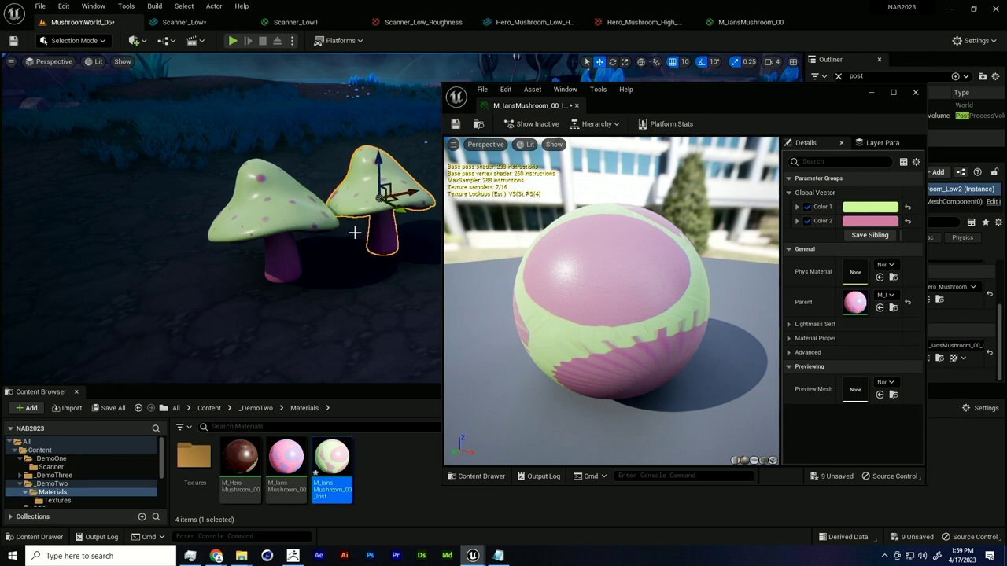
{"action": "right_click_drag", "start_coordinate": [354, 232], "coordinate": [393, 221]}
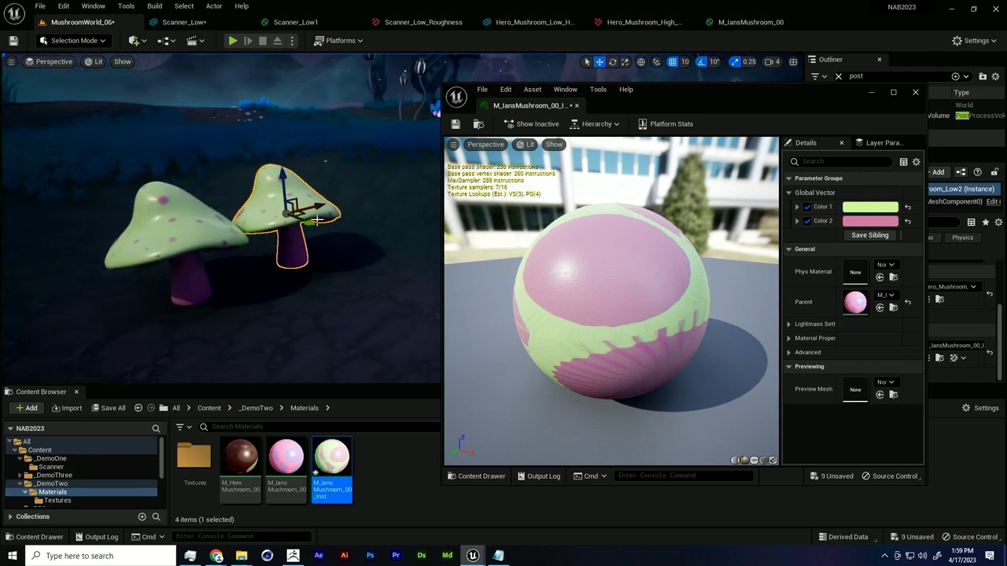
{"action": "left_click_drag", "start_coordinate": [313, 224], "coordinate": [355, 242]}
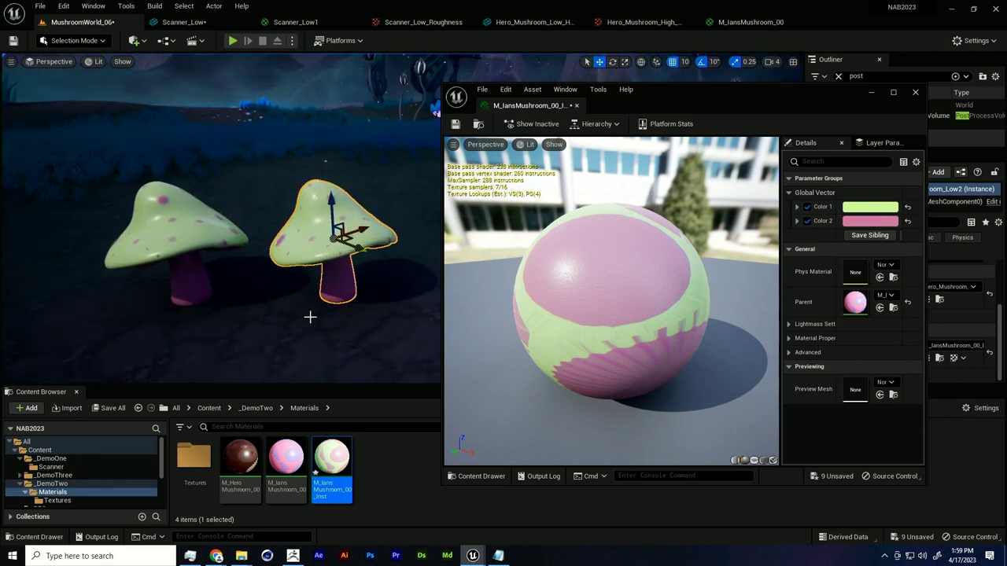
Step: Duplicate the M_IansMushroom_00_Inst material instance and apply the copy to the second mushroom
{"action": "right_click", "coordinate": [339, 462]}
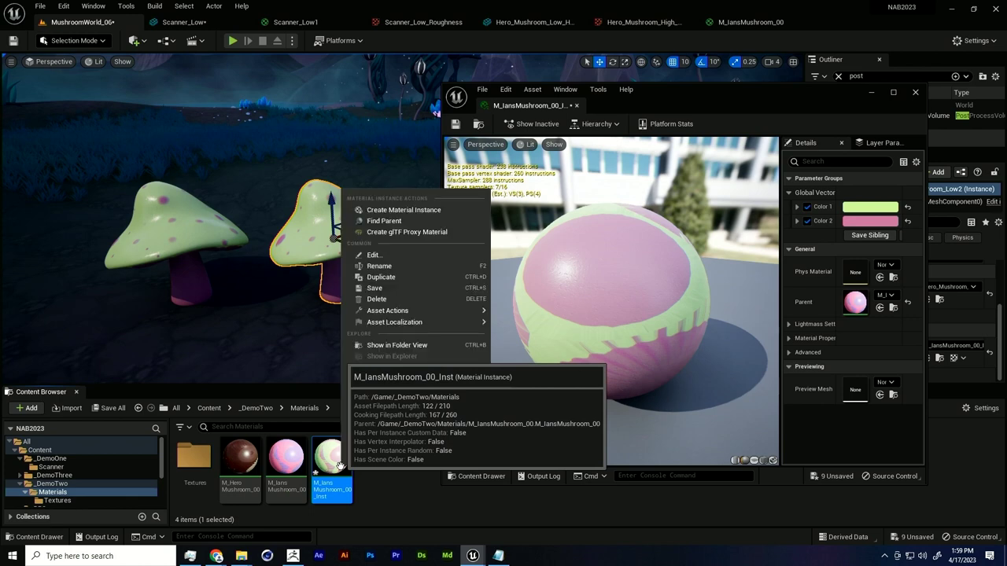
{"action": "left_click", "coordinate": [389, 280]}
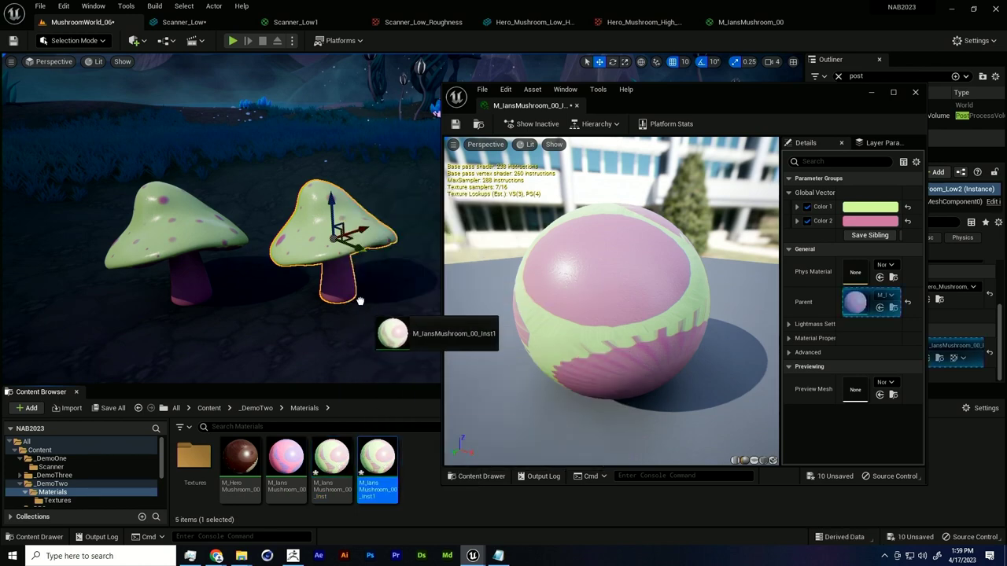
Step: Open the duplicated material instance, dock it in the floating window with the first instance, and show the level behind it
{"action": "double_click", "coordinate": [368, 461]}
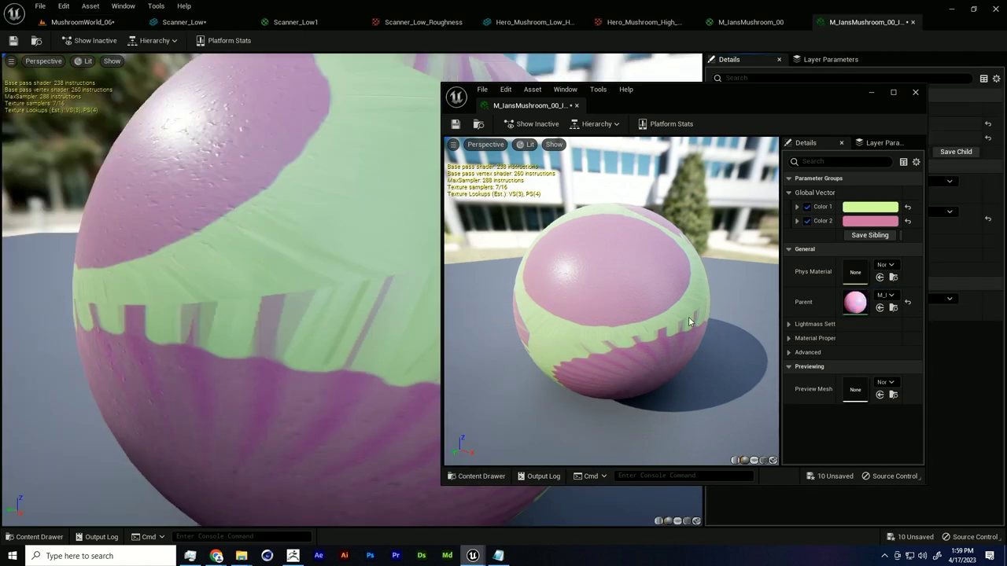
{"action": "left_click_drag", "start_coordinate": [861, 22], "coordinate": [769, 107]}
{"action": "left_click", "coordinate": [99, 23]}
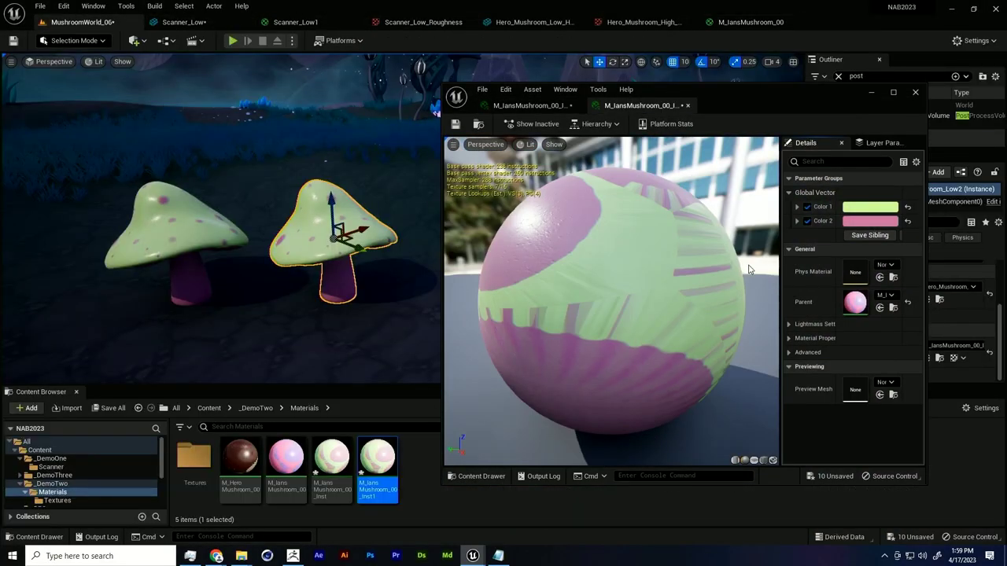
Step: Set the duplicated instance's Color 1 to blue, about sRGB 629BED
{"action": "left_click", "coordinate": [869, 207]}
{"action": "left_click", "coordinate": [676, 271]}
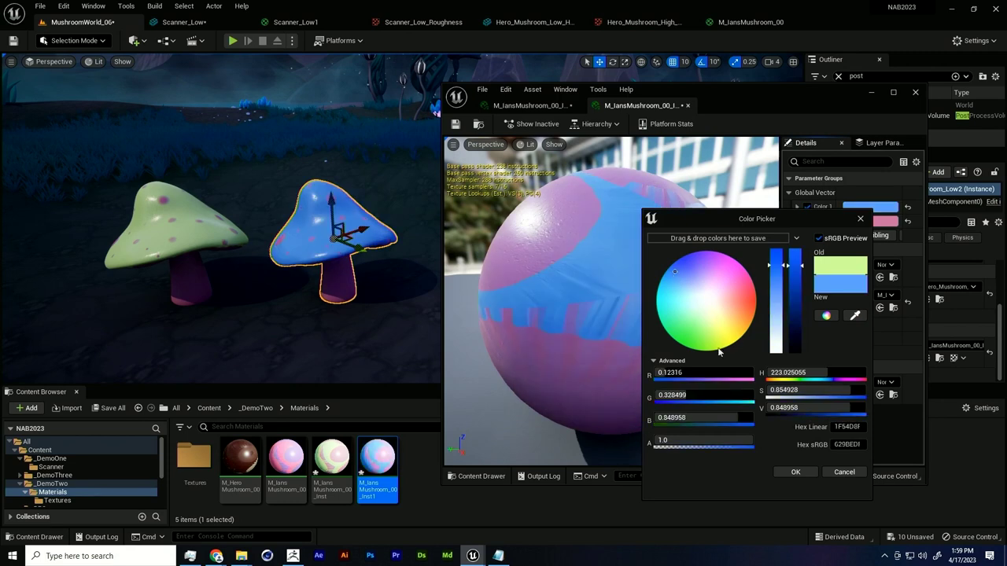
{"action": "left_click", "coordinate": [796, 472]}
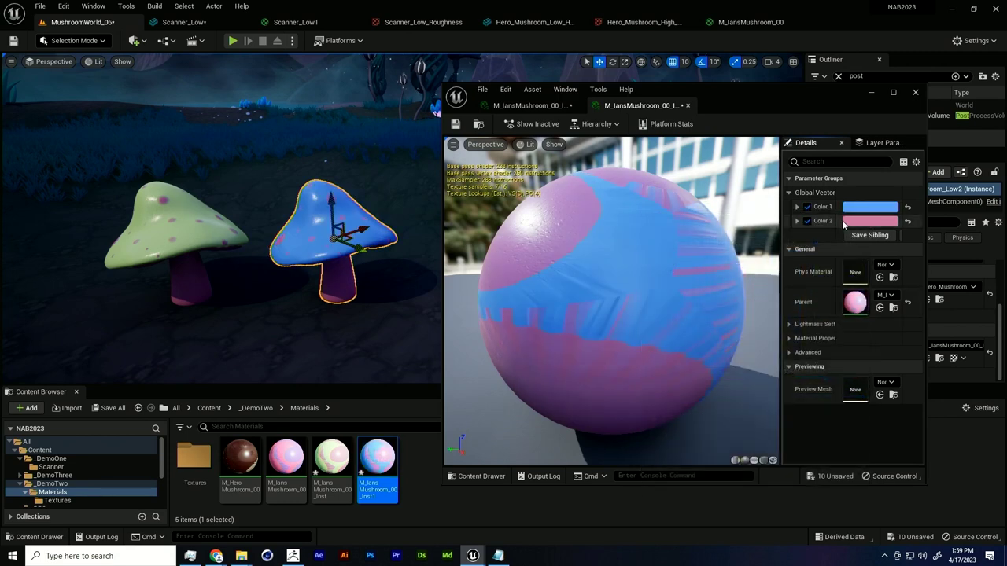
Step: Set the duplicated instance's Color 2 to dark green, about sRGB 00693E
{"action": "left_click", "coordinate": [869, 221]}
{"action": "left_click", "coordinate": [709, 336]}
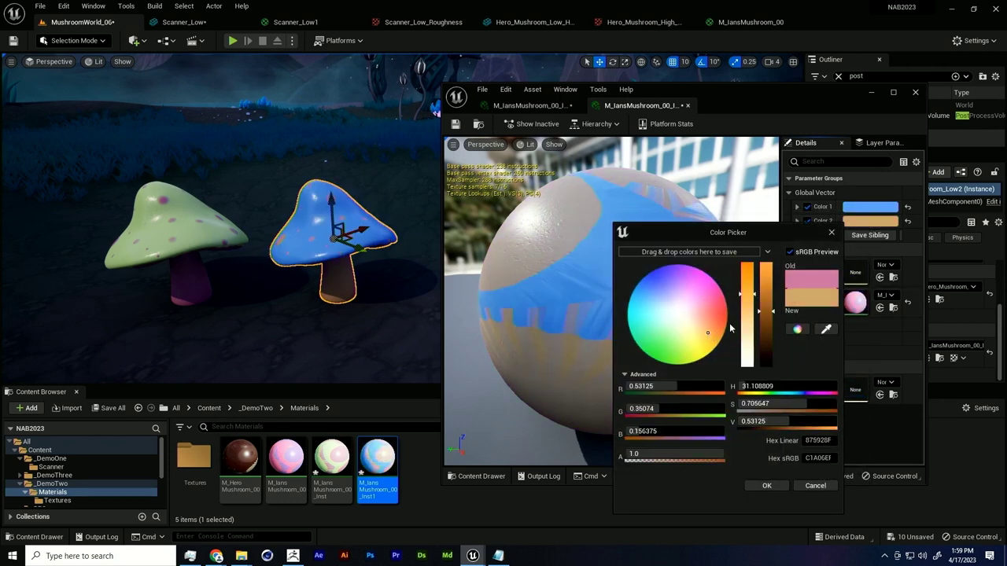
{"action": "left_click", "coordinate": [667, 295]}
{"action": "left_click_drag", "start_coordinate": [640, 291], "coordinate": [633, 351]}
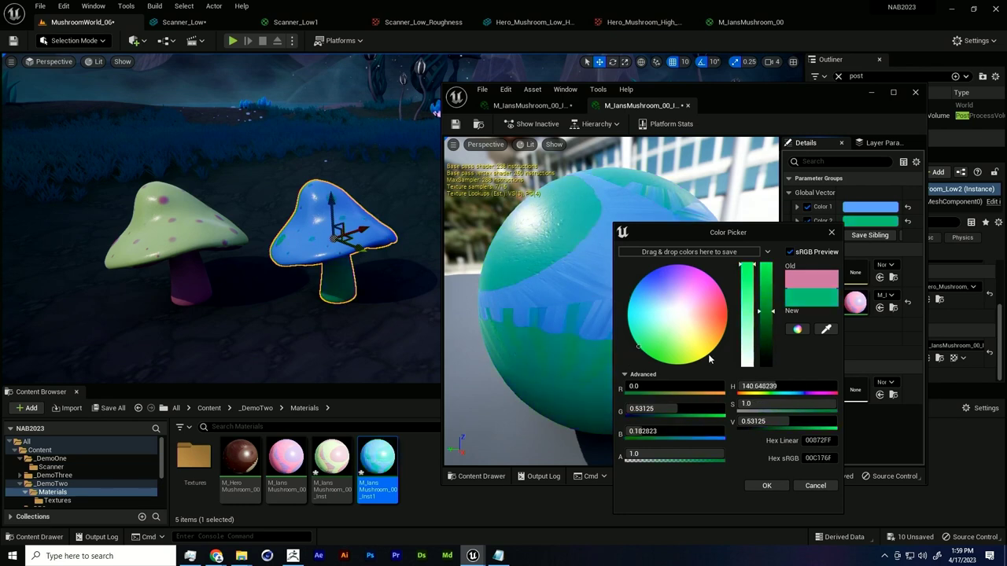
{"action": "left_click_drag", "start_coordinate": [770, 329], "coordinate": [770, 351]}
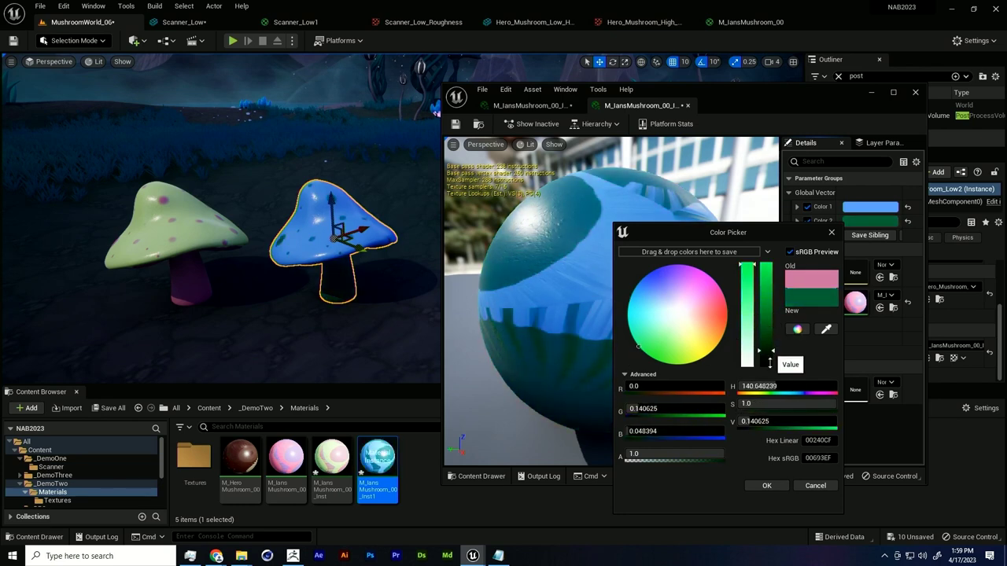
{"action": "left_click", "coordinate": [766, 485]}
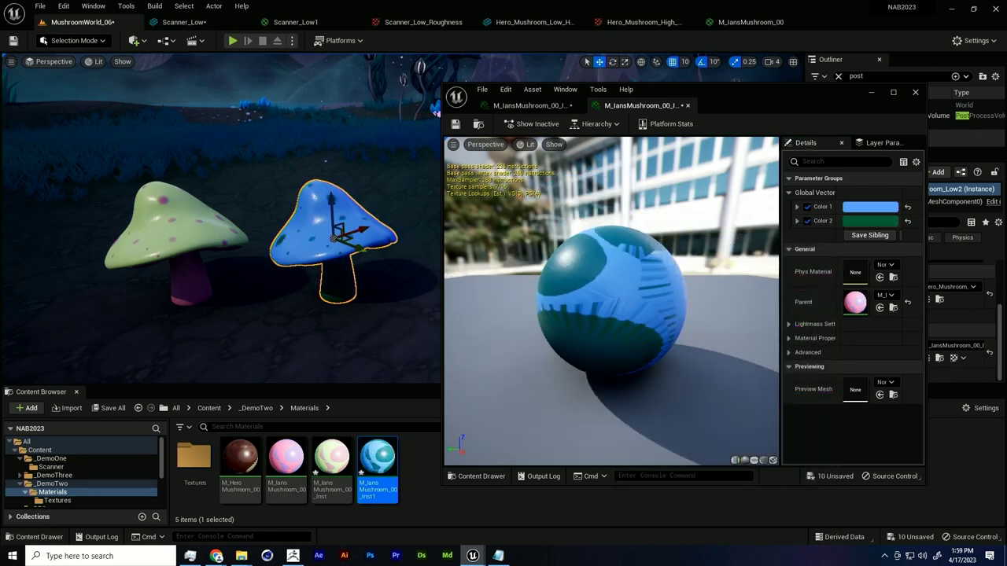
Step: Inspect the recoloured mushrooms and the surrounding level in game view, and close the floating material instance window
{"action": "right_click_drag", "start_coordinate": [236, 221], "coordinate": [314, 249]}
{"action": "key", "text": "g"}
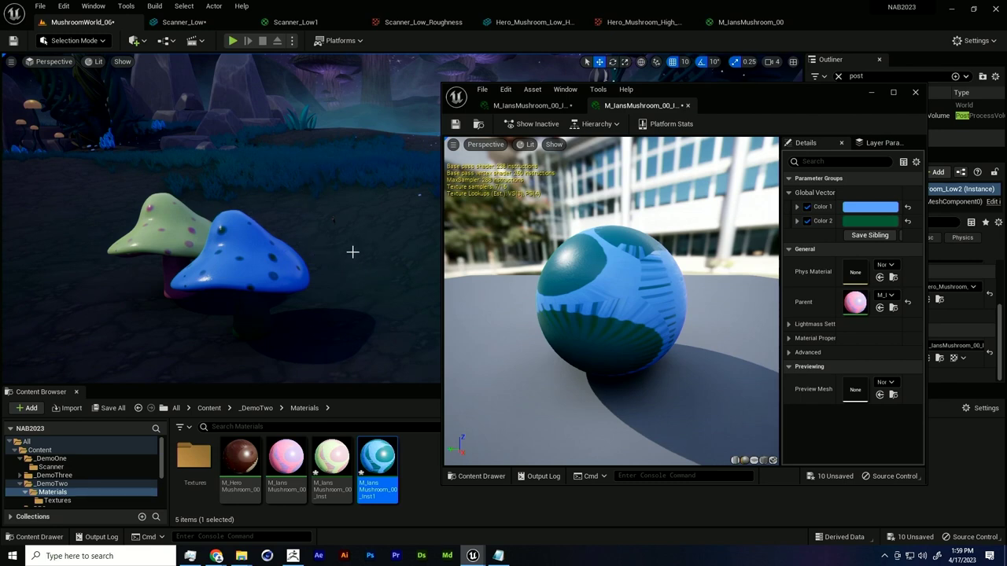
{"action": "right_click_drag", "start_coordinate": [249, 321], "coordinate": [242, 264]}
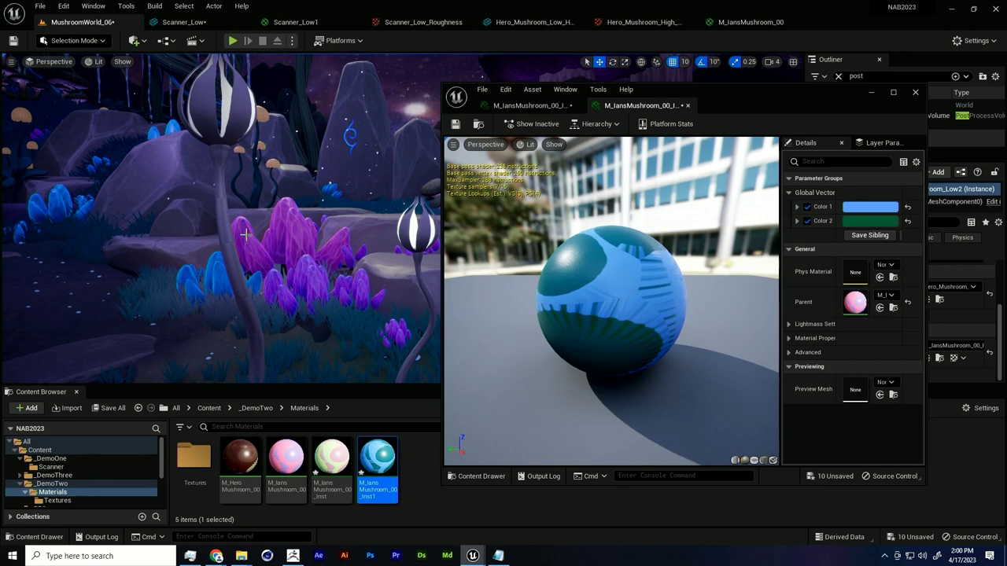
{"action": "scroll", "coordinate": [292, 206], "scroll_direction": "down", "scroll_amount": 3}
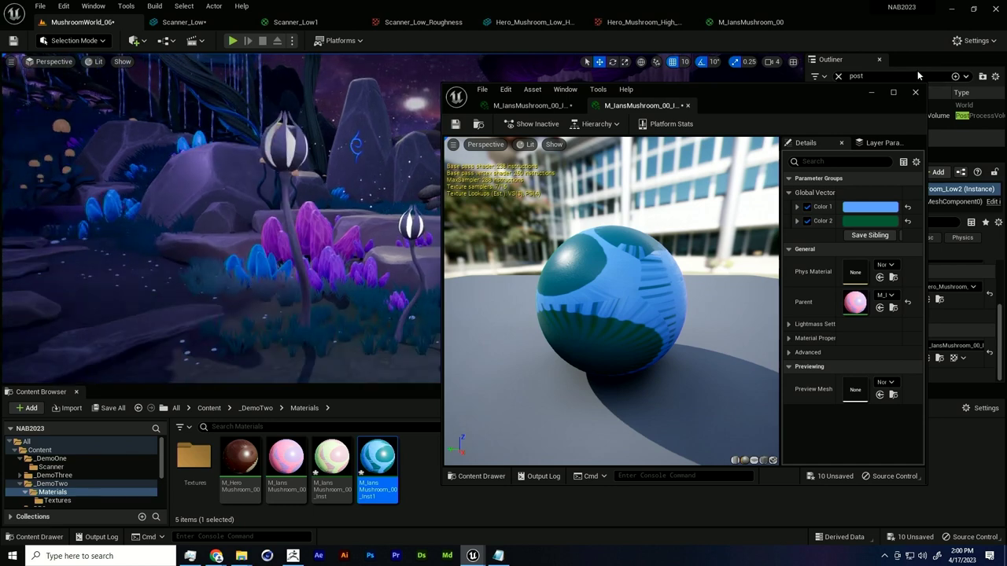
{"action": "left_click", "coordinate": [914, 93]}
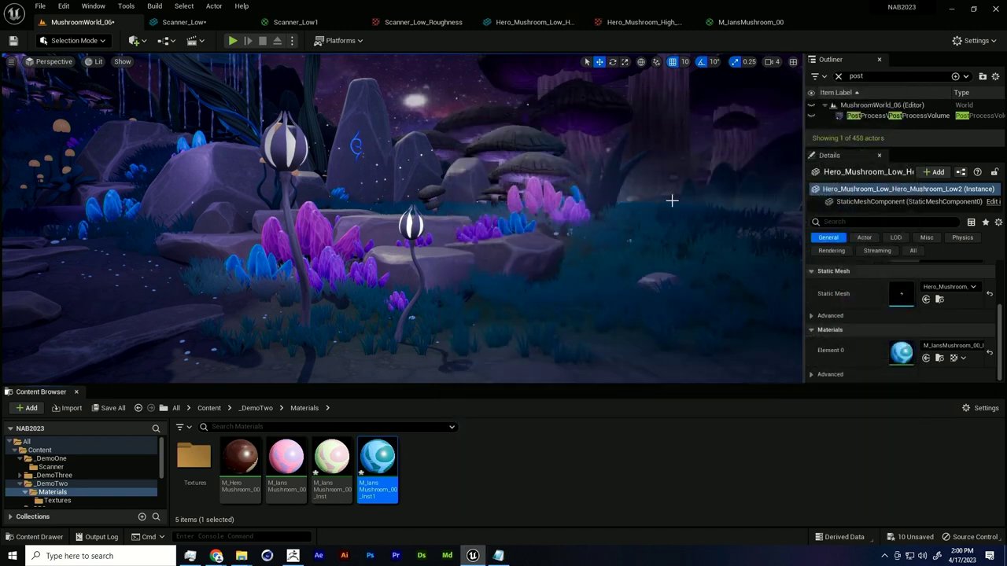
{"action": "right_click_drag", "start_coordinate": [670, 198], "coordinate": [661, 190]}
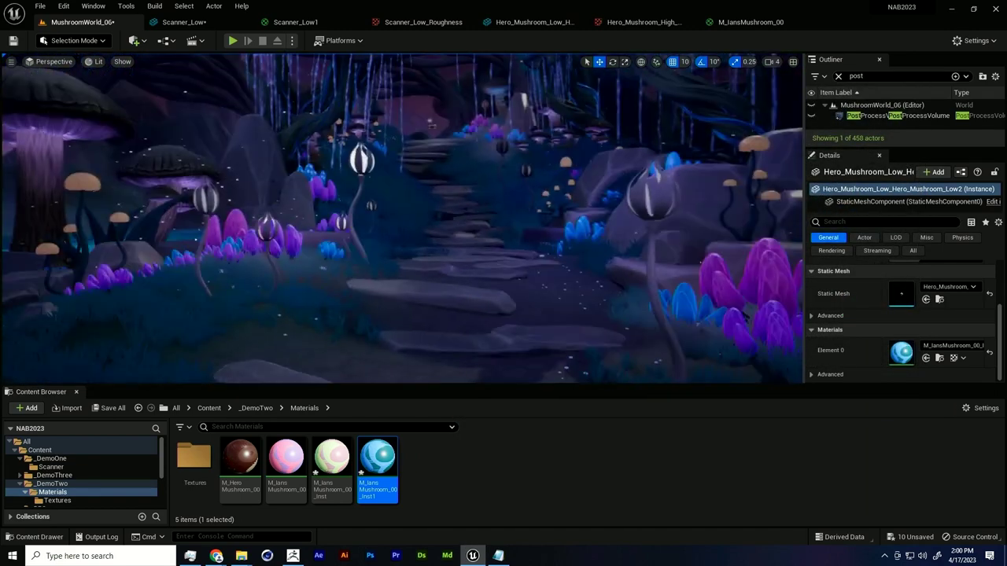
{"action": "key", "text": "super+Tab"}
{"action": "key", "text": "Return"}
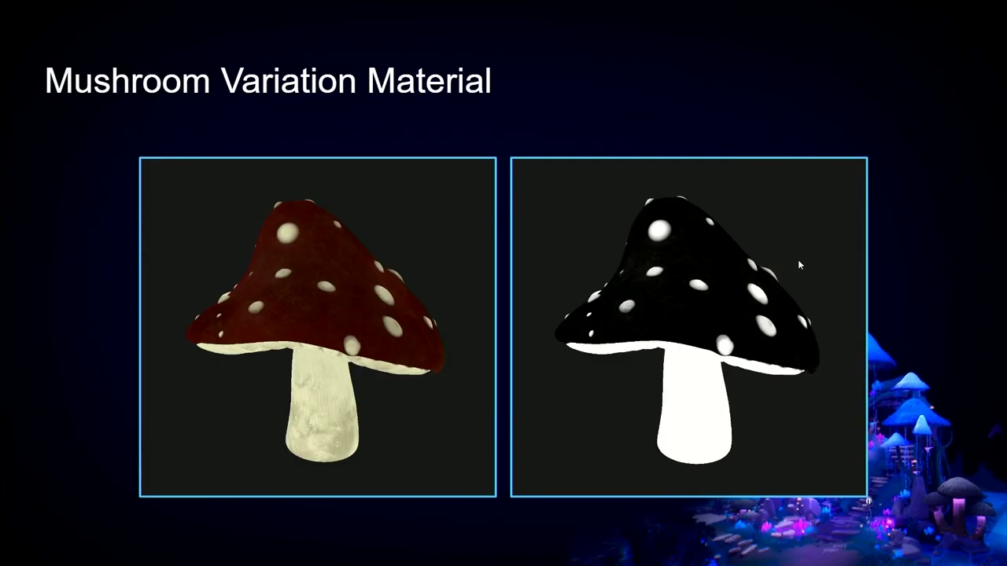
{"action": "key", "text": "Right"}
{"action": "left_click", "coordinate": [933, 253]}
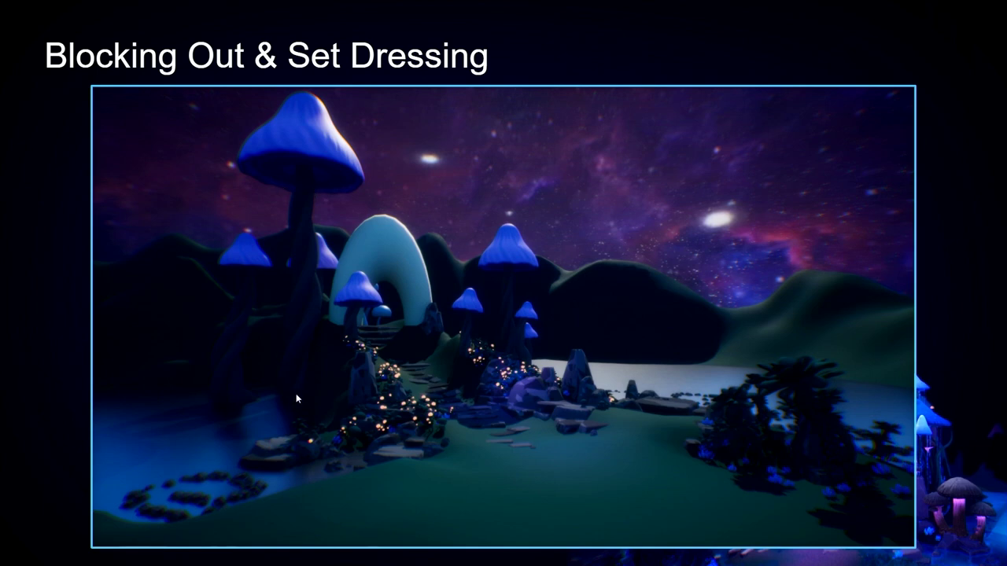
{"action": "left_click", "coordinate": [886, 366]}
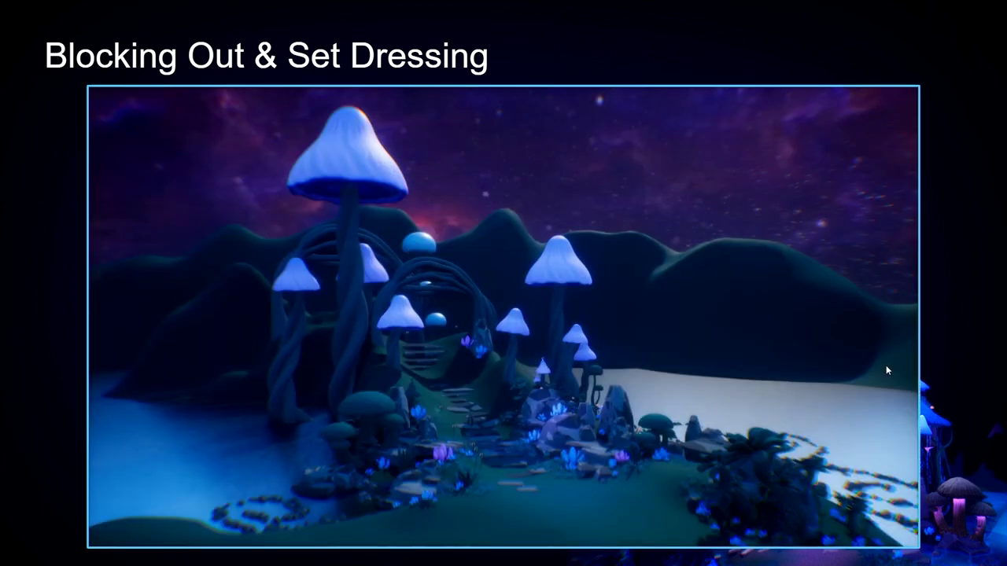
{"action": "left_click", "coordinate": [886, 365]}
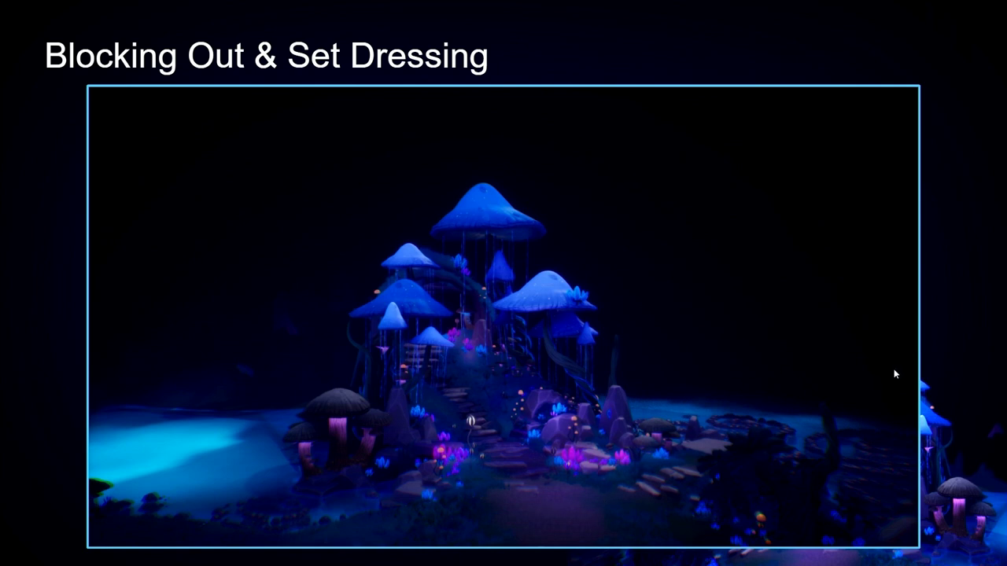
{"action": "key", "text": "Right"}
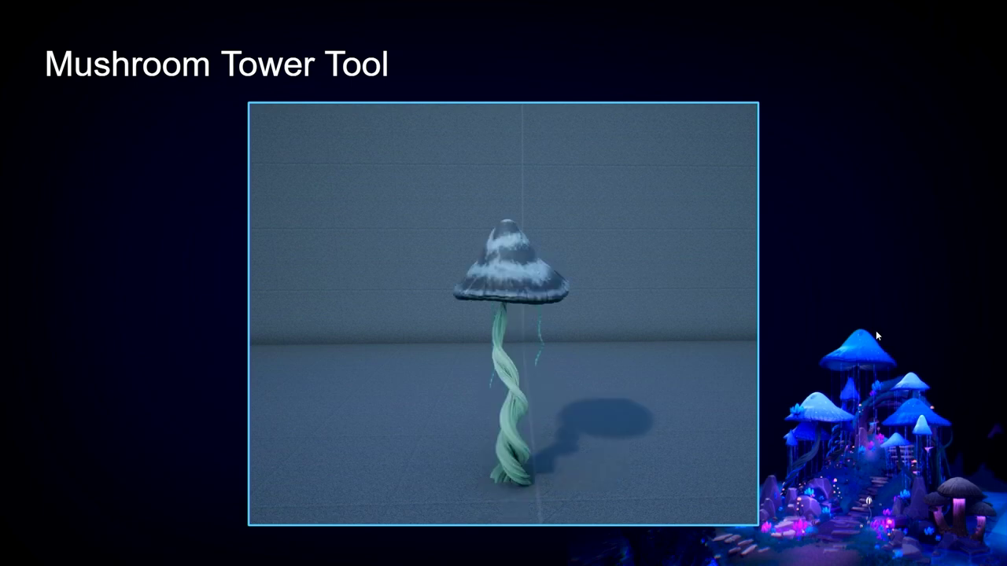
Step: Switch back to Unreal Editor and open the _DemoThree folder under Content
{"action": "key", "text": "alt+Tab"}
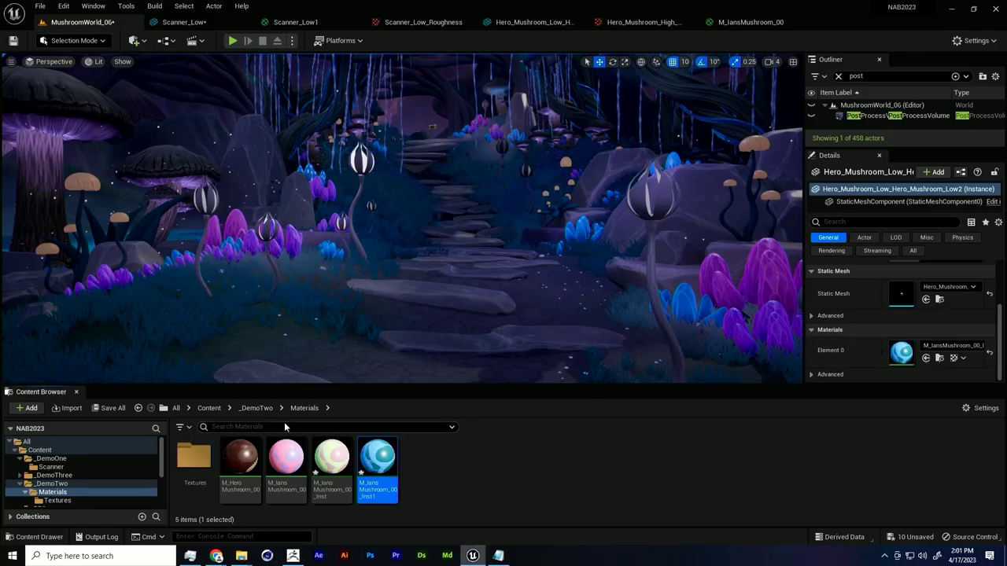
{"action": "left_click", "coordinate": [255, 408]}
{"action": "left_click", "coordinate": [209, 407]}
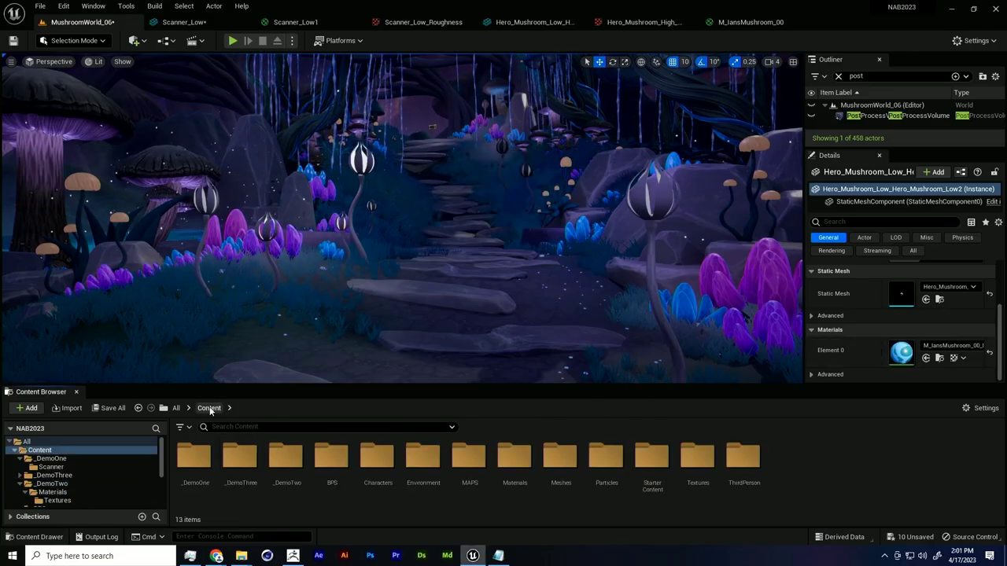
{"action": "left_click", "coordinate": [55, 475]}
Step: Place a BP_ModularMushroomTower_02 Blueprint on the ground in front of the stone path and frame it
{"action": "right_click_drag", "start_coordinate": [533, 378], "coordinate": [510, 308]}
{"action": "left_click_drag", "start_coordinate": [510, 308], "coordinate": [490, 326]}
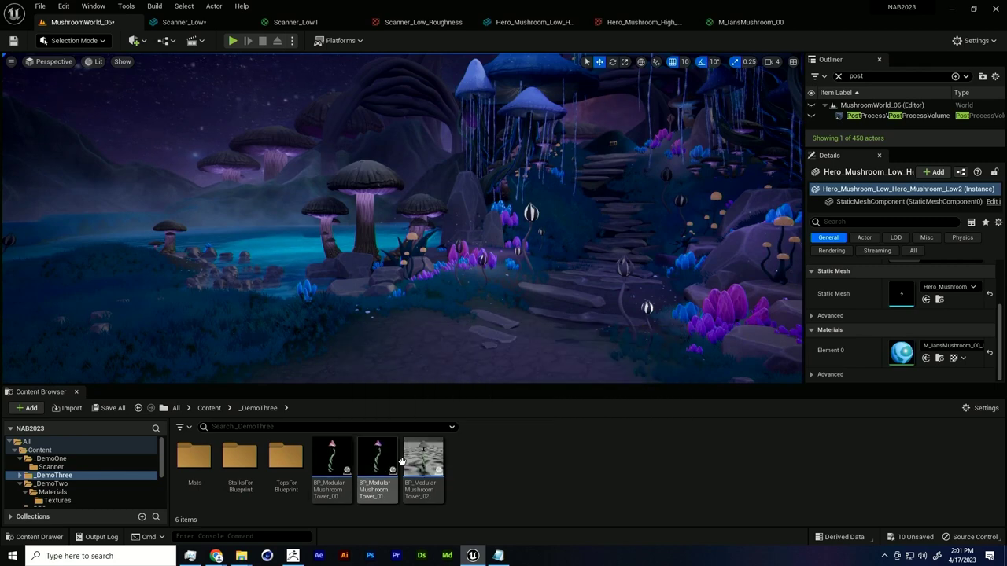
{"action": "left_click_drag", "start_coordinate": [423, 463], "coordinate": [430, 367]}
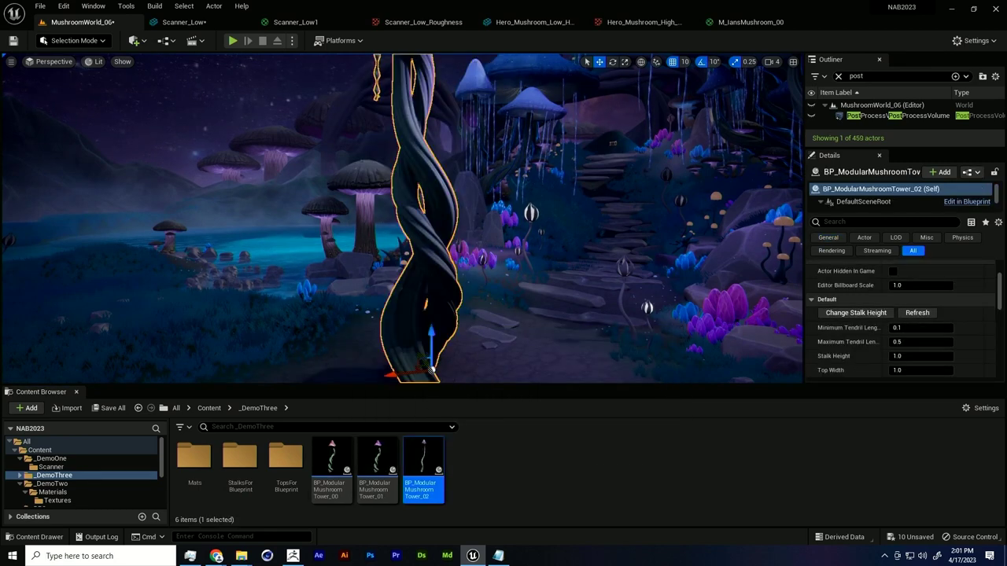
{"action": "key", "text": "f"}
{"action": "mouse_move", "coordinate": [590, 369]}
{"action": "right_mouse_down"}
{"action": "mouse_move", "coordinate": [580, 350]}
{"action": "mouse_move", "coordinate": [598, 376]}
{"action": "right_mouse_up"}
Step: Duplicate the placed mushroom tower and position the copy beside the original
{"action": "mouse_move", "coordinate": [431, 354]}
{"action": "left_mouse_down"}
{"action": "mouse_move", "coordinate": [392, 355]}
{"action": "mouse_move", "coordinate": [427, 360]}
{"action": "left_mouse_up"}
{"action": "left_click", "coordinate": [387, 355]}
{"action": "left_click", "coordinate": [414, 342]}
{"action": "left_click", "coordinate": [422, 354]}
{"action": "left_click", "coordinate": [444, 343]}
{"action": "right_click_drag", "start_coordinate": [427, 362], "coordinate": [430, 362]}
{"action": "left_click_drag", "start_coordinate": [427, 361], "coordinate": [427, 353]}
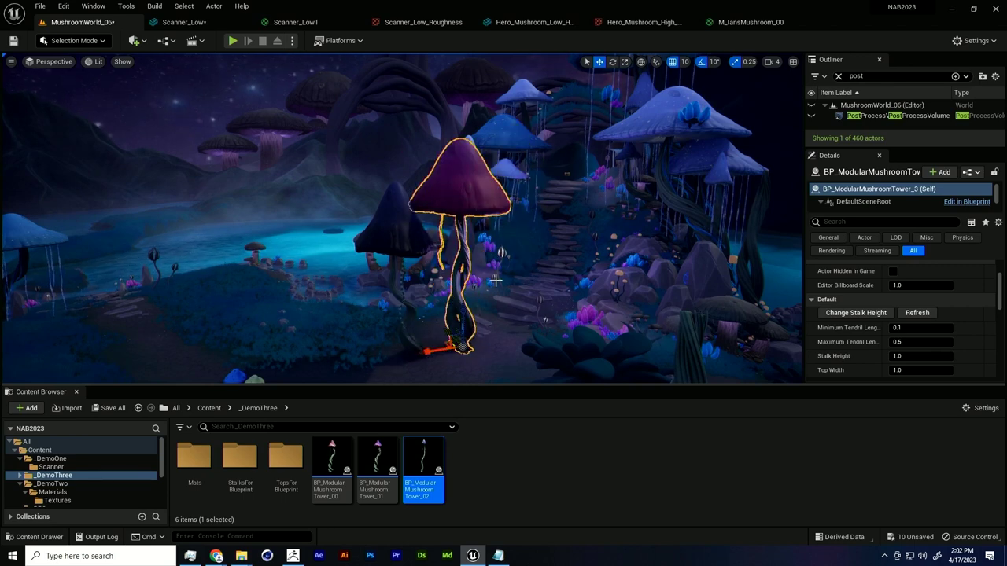
Step: View the mushroom towers in game view and open the StalksForBlueprint folder
{"action": "mouse_move", "coordinate": [519, 312]}
{"action": "right_mouse_down"}
{"action": "mouse_move", "coordinate": [538, 321]}
{"action": "mouse_move", "coordinate": [472, 327]}
{"action": "mouse_move", "coordinate": [525, 325]}
{"action": "right_mouse_up"}
{"action": "key", "text": "g"}
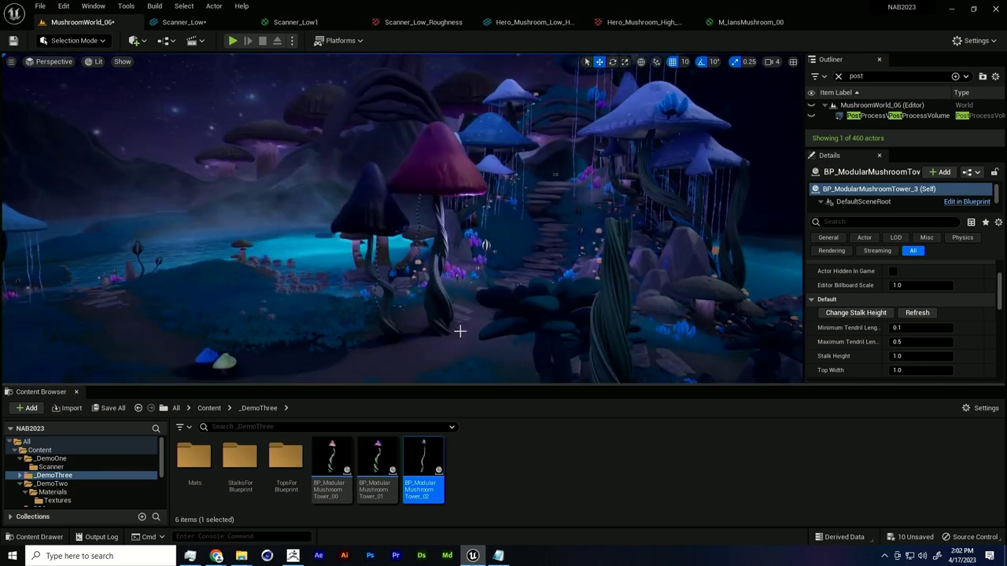
{"action": "right_click_drag", "start_coordinate": [460, 331], "coordinate": [399, 378]}
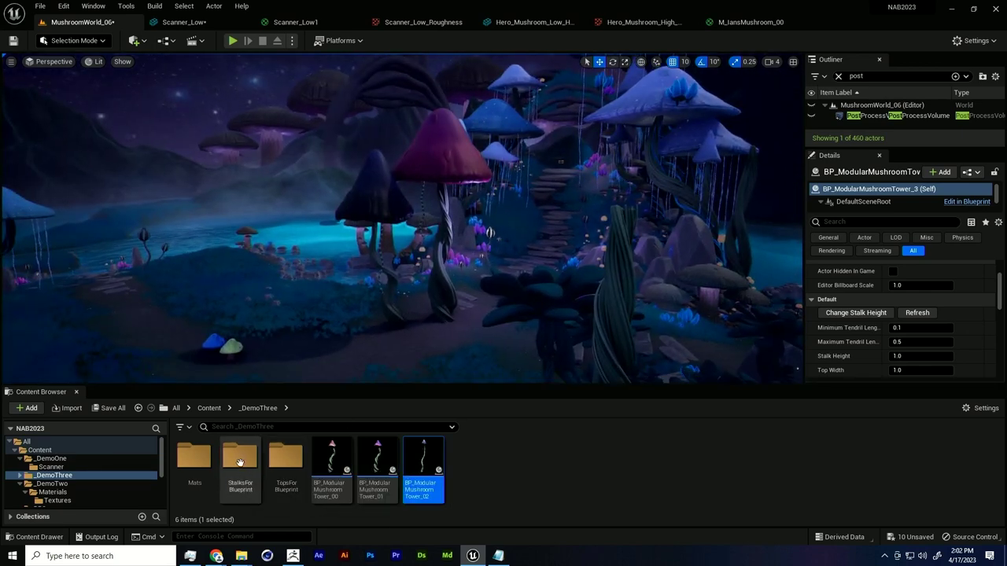
{"action": "double_click", "coordinate": [240, 461]}
{"action": "right_click_drag", "start_coordinate": [409, 367], "coordinate": [429, 374]}
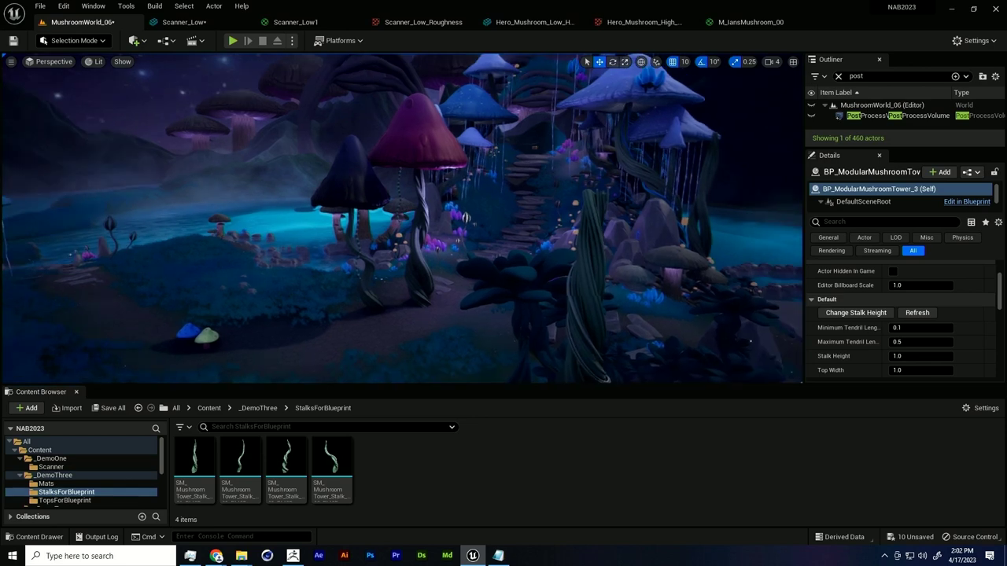
Step: Place the SM_MushroomTower_Stalk_03 mesh on the ground beside the path, in front of the purple mushroom, and view it without editor overlays
{"action": "right_click_drag", "start_coordinate": [494, 340], "coordinate": [551, 333]}
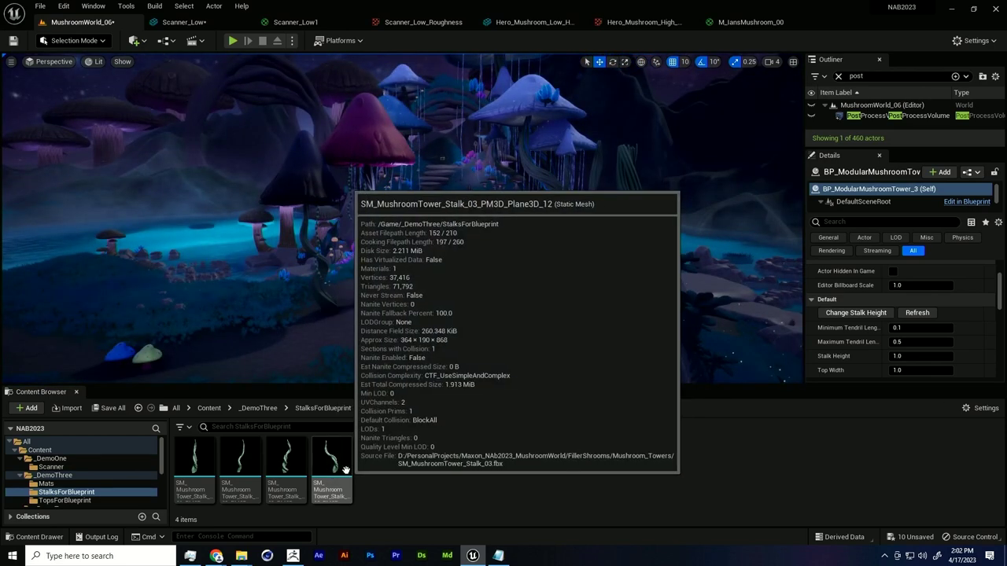
{"action": "left_click_drag", "start_coordinate": [346, 470], "coordinate": [359, 371]}
{"action": "left_click", "coordinate": [382, 355]}
{"action": "left_click", "coordinate": [383, 355]}
{"action": "key", "text": "e"}
{"action": "key", "text": "r"}
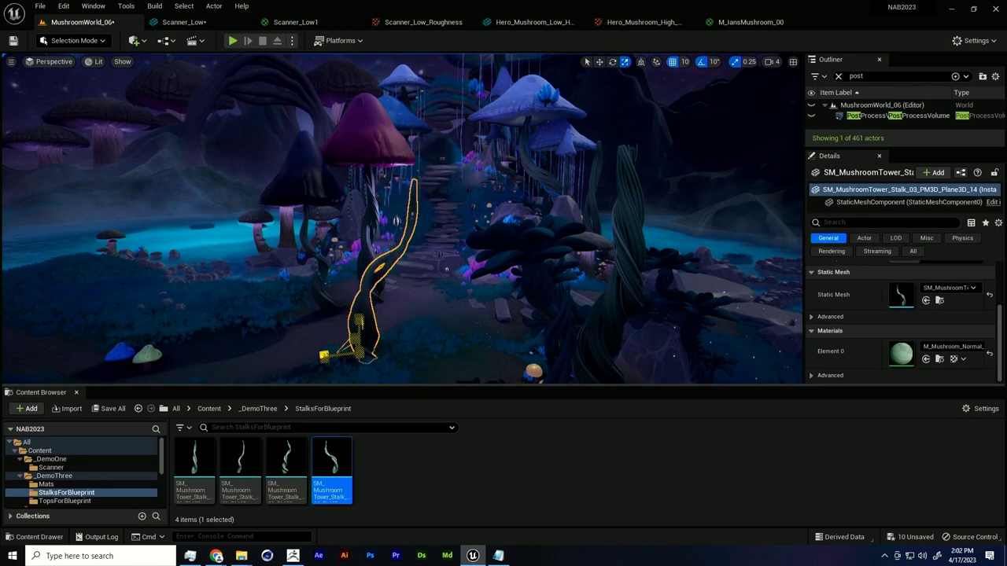
{"action": "left_click", "coordinate": [432, 368]}
{"action": "right_click_drag", "start_coordinate": [430, 336], "coordinate": [425, 333]}
{"action": "key", "text": "g"}
{"action": "key", "text": "g"}
{"action": "key", "text": "g"}
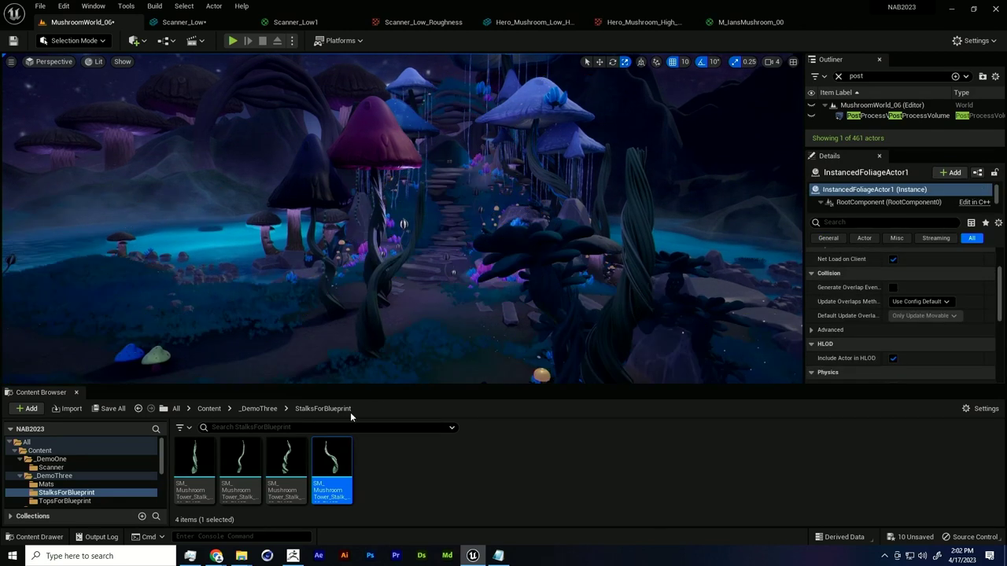
Step: Place the SM_MushroomTower_Top_03 mesh from the TopsForBlueprint folder as a cap on the upper end of the loose stalk
{"action": "left_click", "coordinate": [255, 409]}
{"action": "double_click", "coordinate": [287, 471]}
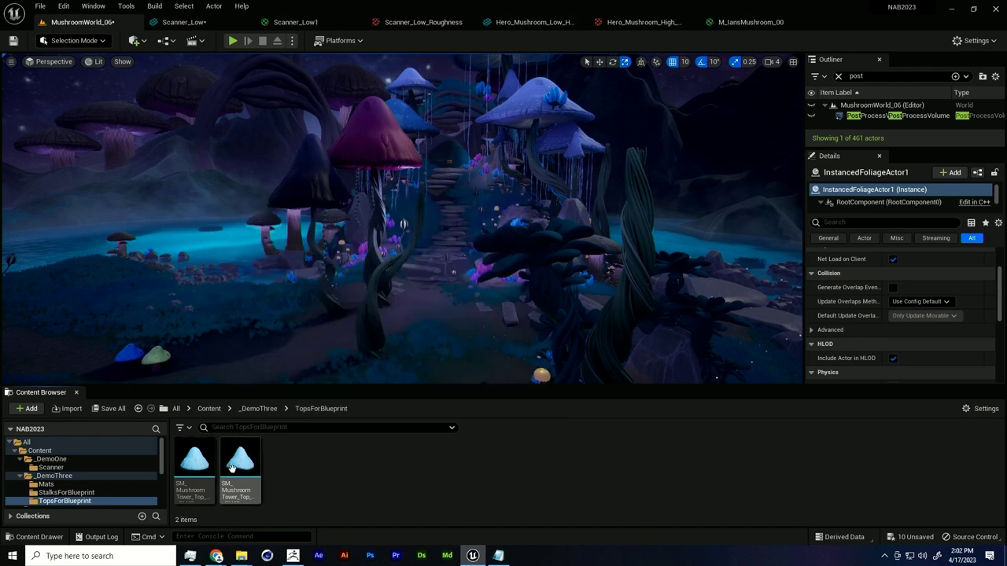
{"action": "left_click_drag", "start_coordinate": [232, 468], "coordinate": [424, 209]}
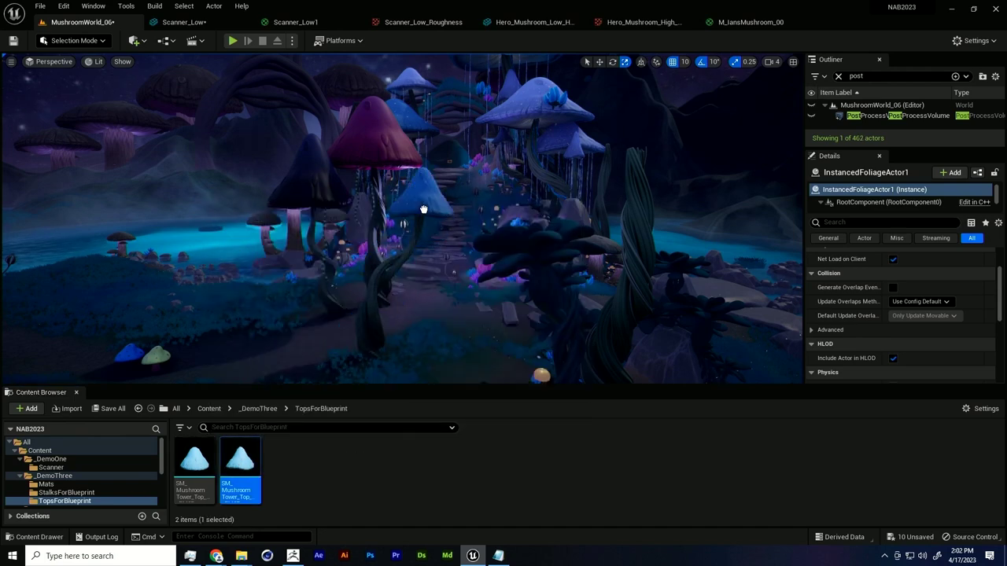
{"action": "key", "text": "f"}
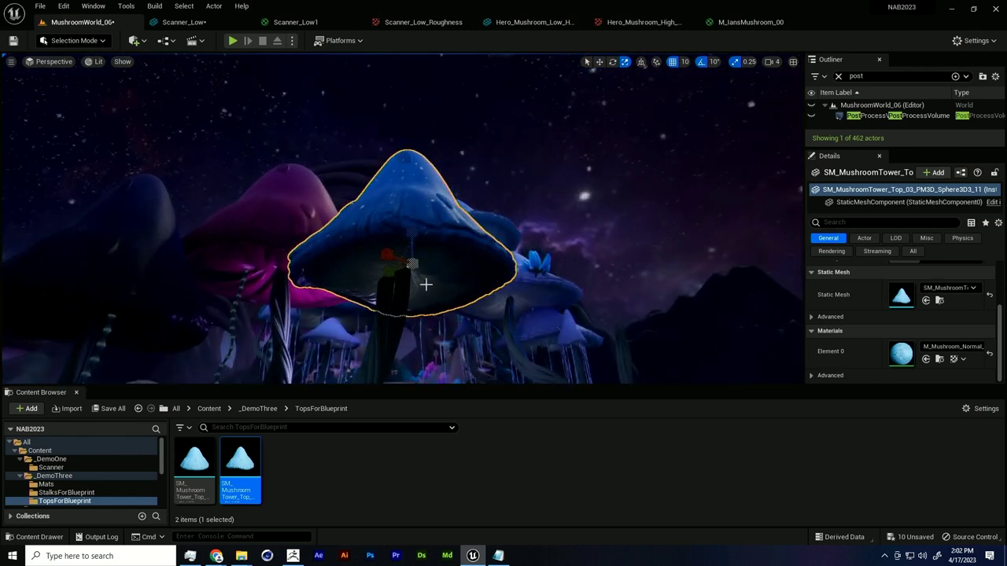
{"action": "key", "text": "w"}
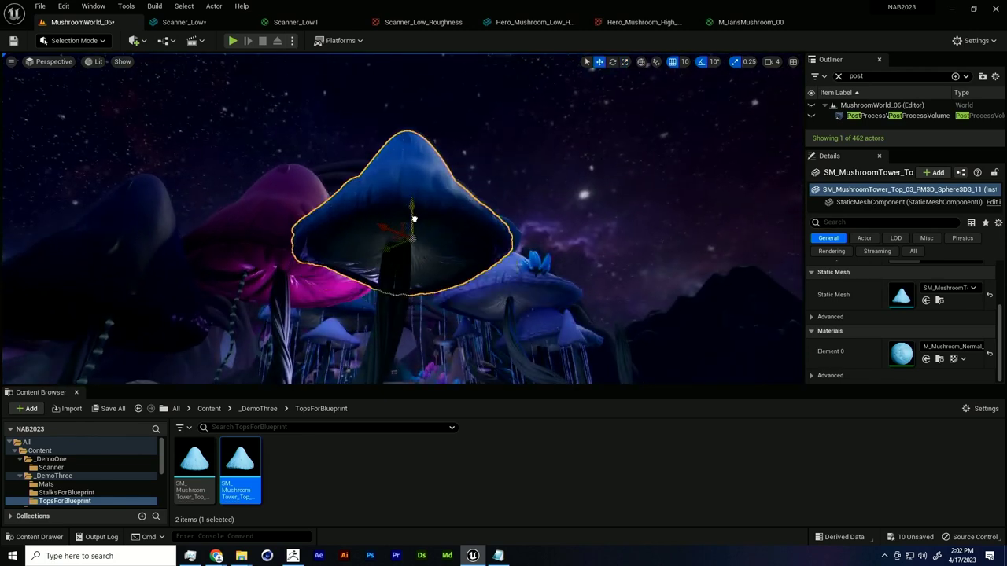
{"action": "left_click_drag", "start_coordinate": [389, 206], "coordinate": [362, 220]}
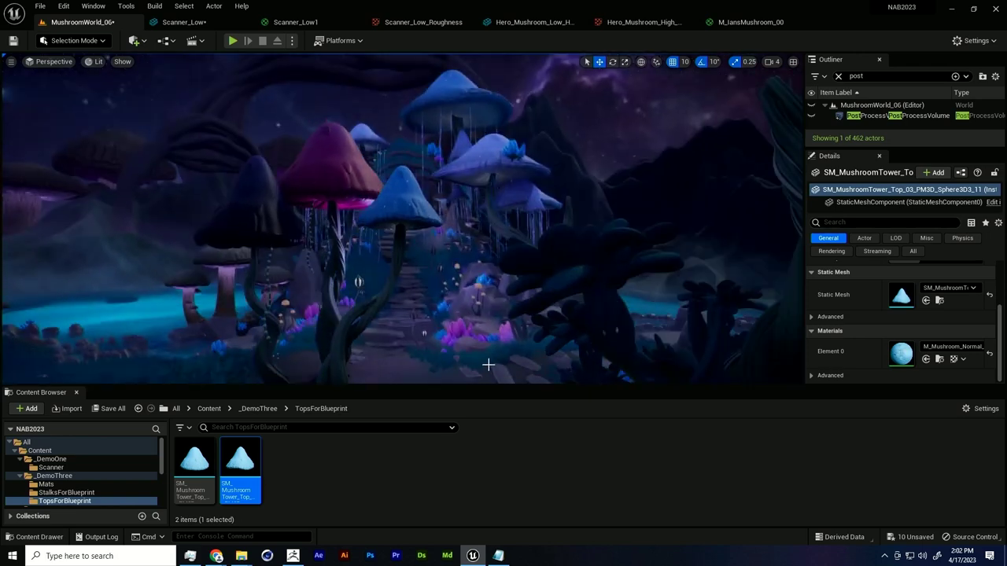
{"action": "right_click_drag", "start_coordinate": [489, 365], "coordinate": [399, 336]}
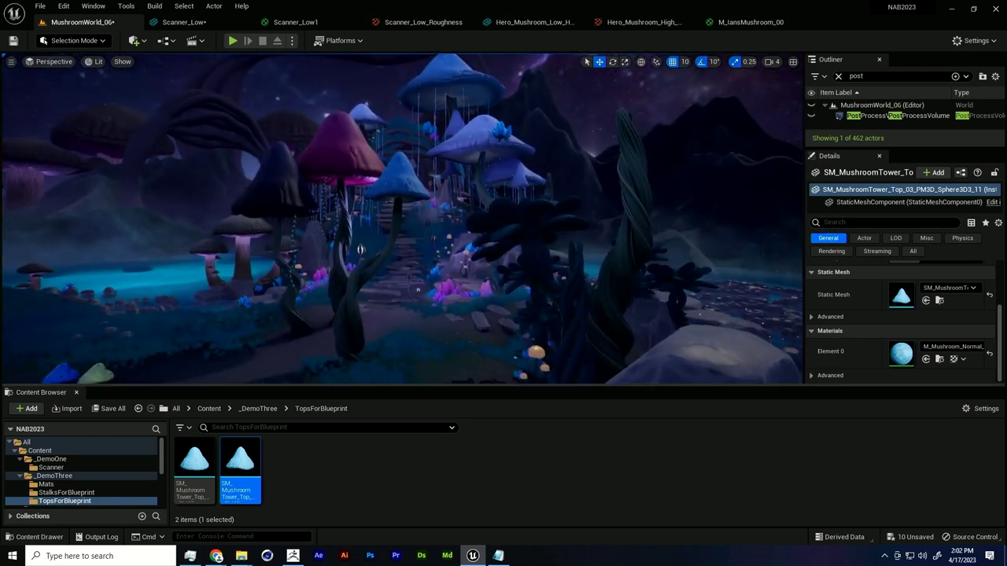
Step: Swap the loose stalk's static mesh for the third stalk mesh in the StalksForBlueprint folder
{"action": "left_click", "coordinate": [364, 291]}
{"action": "left_click", "coordinate": [939, 302]}
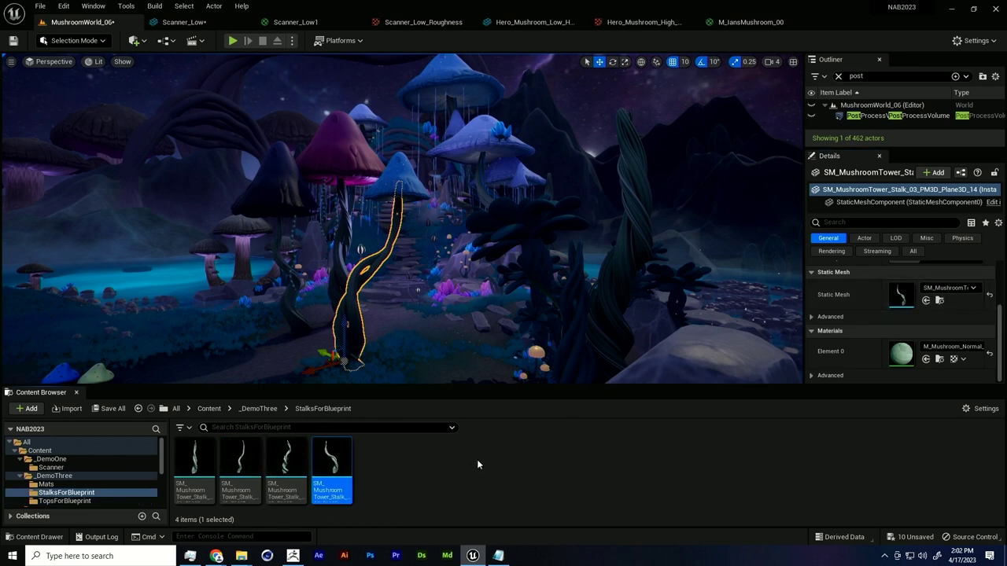
{"action": "left_click", "coordinate": [287, 468]}
{"action": "left_click_drag", "start_coordinate": [287, 465], "coordinate": [936, 296]}
{"action": "right_click_drag", "start_coordinate": [562, 286], "coordinate": [558, 289]}
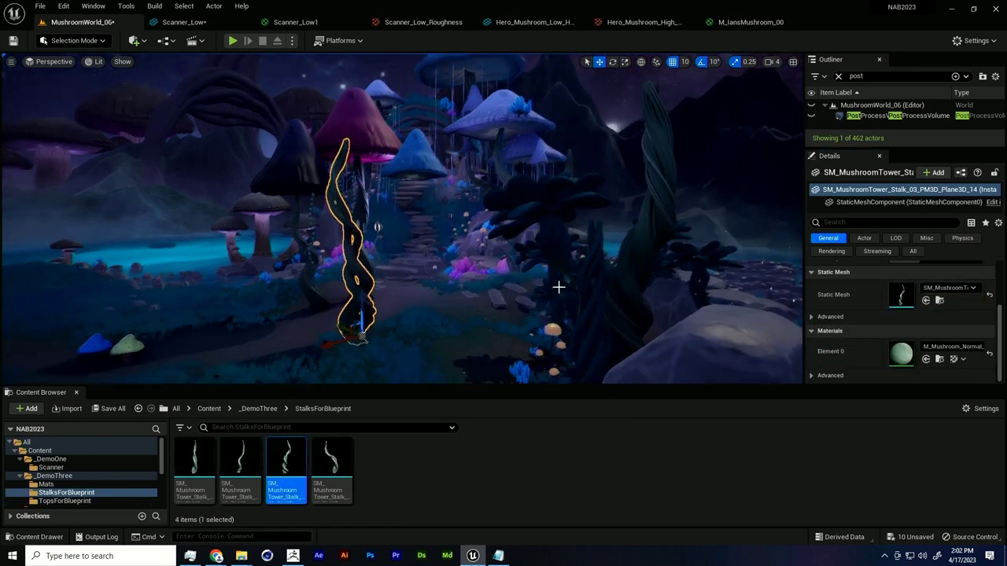
{"action": "key", "text": "g"}
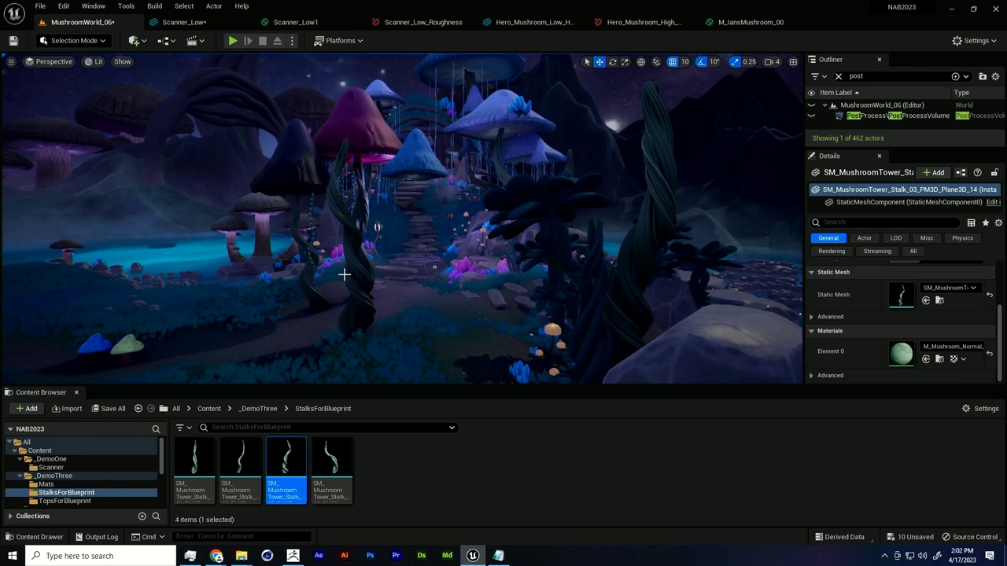
Step: Move the loose blue cap sideways over the upper end of the swapped stalk
{"action": "left_click", "coordinate": [424, 154]}
{"action": "key", "text": "f"}
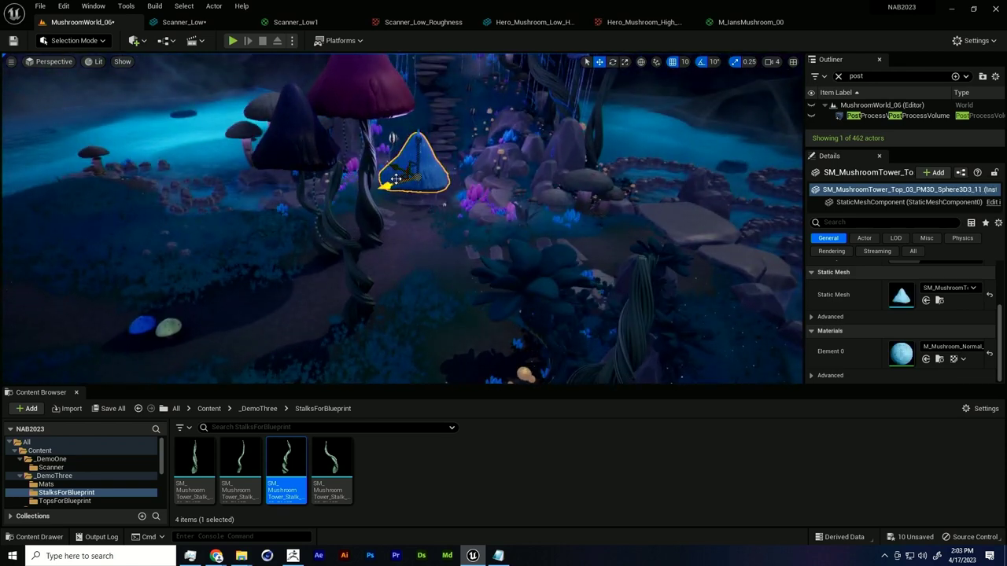
{"action": "left_click_drag", "start_coordinate": [395, 180], "coordinate": [318, 191]}
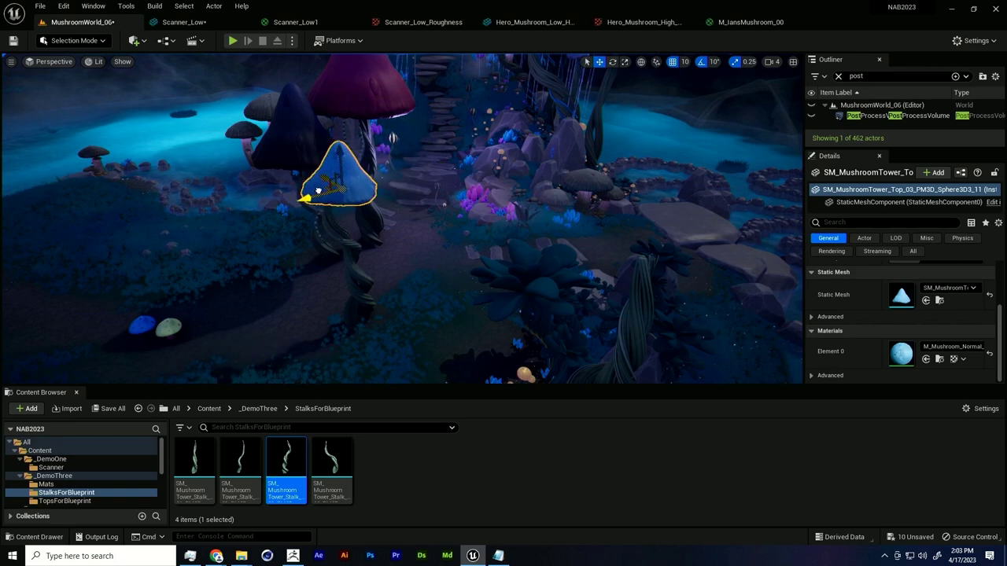
Step: Group the blue cap with its stalk, select the group and inspect it from several angles
{"action": "left_click_drag", "start_coordinate": [379, 232], "coordinate": [376, 226], "text": "alt"}
{"action": "left_click", "coordinate": [346, 241], "text": "shift"}
{"action": "key", "text": "ctrl+g"}
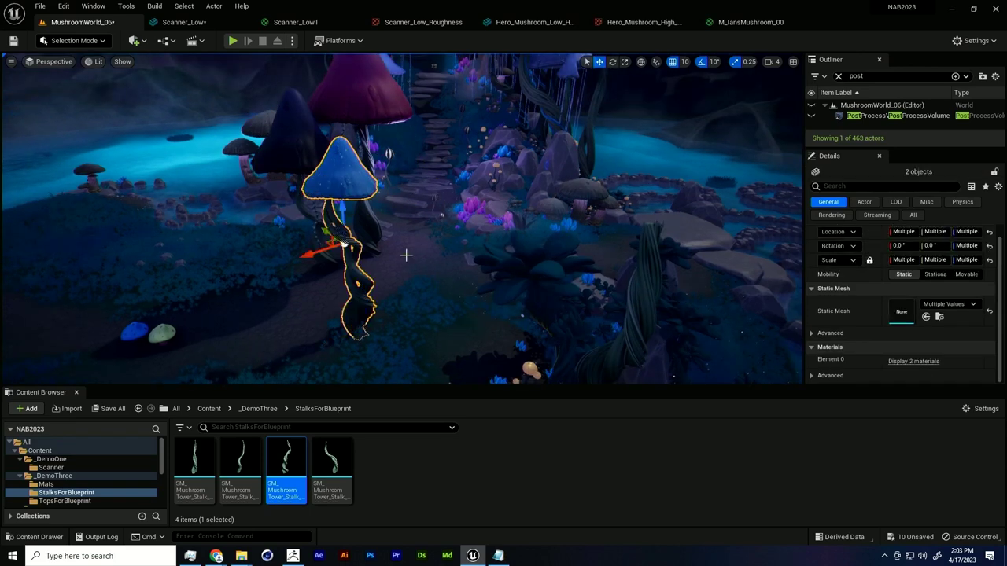
{"action": "left_click", "coordinate": [406, 255]}
{"action": "left_click", "coordinate": [359, 289]}
{"action": "right_click_drag", "start_coordinate": [359, 289], "coordinate": [397, 280]}
{"action": "left_click_drag", "start_coordinate": [199, 276], "coordinate": [241, 256]}
{"action": "right_click_drag", "start_coordinate": [347, 257], "coordinate": [333, 257]}
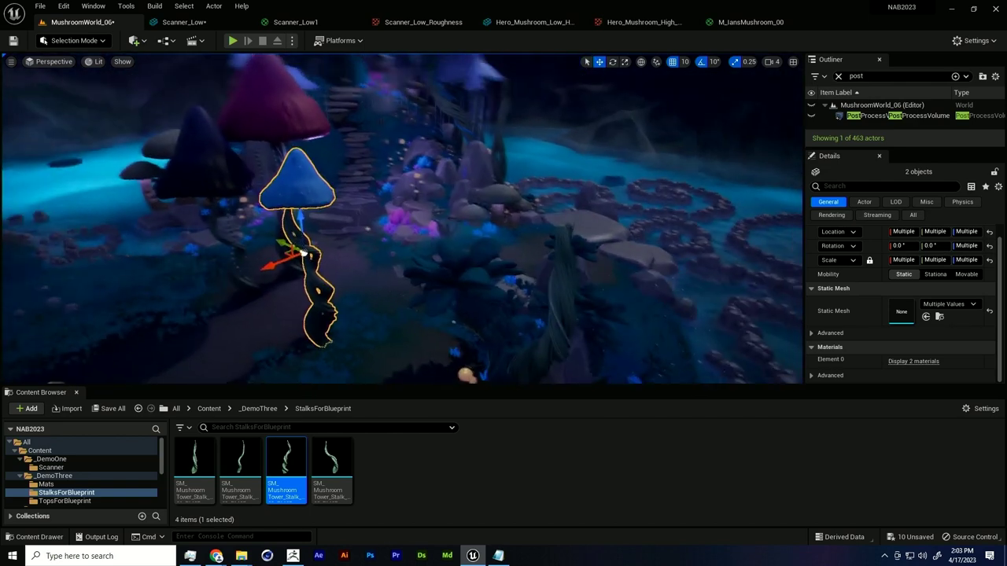
{"action": "right_click_drag", "start_coordinate": [333, 369], "coordinate": [327, 372]}
{"action": "right_click_drag", "start_coordinate": [366, 286], "coordinate": [336, 284]}
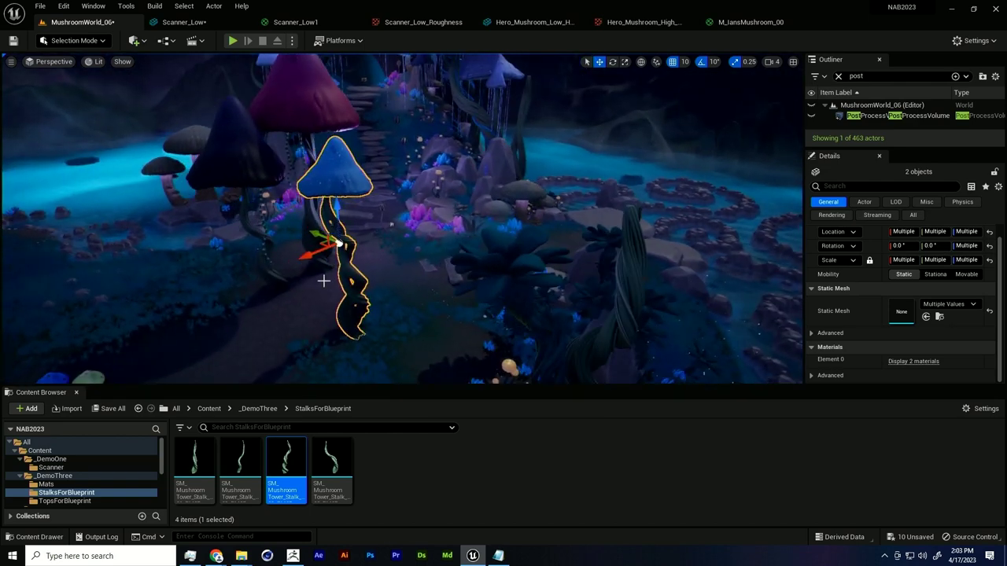
Step: Delete the grouped cap and stalk from the level, accepting the broken references, and reframe the stone path
{"action": "key", "text": "Delete"}
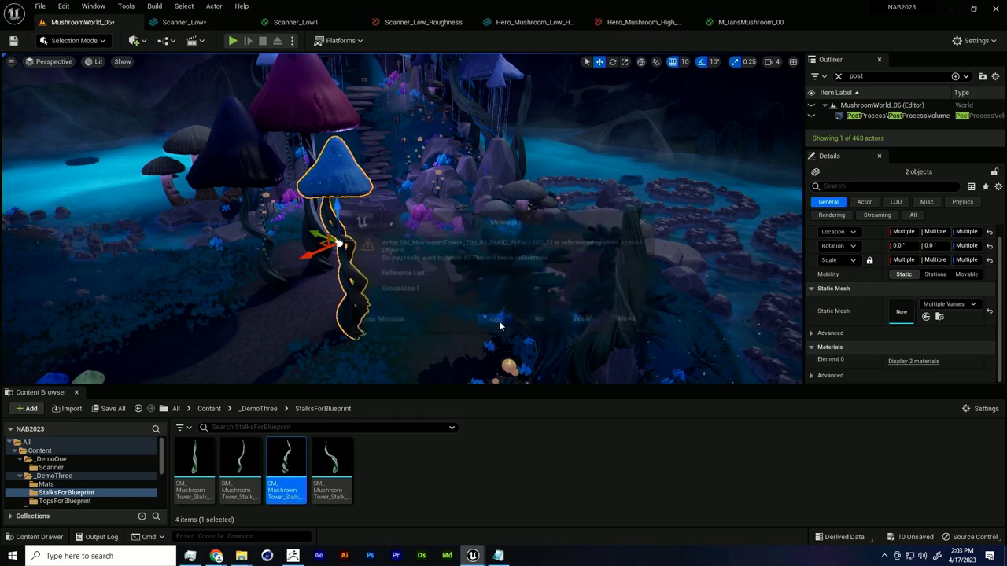
{"action": "left_click", "coordinate": [496, 320]}
{"action": "left_click", "coordinate": [499, 322]}
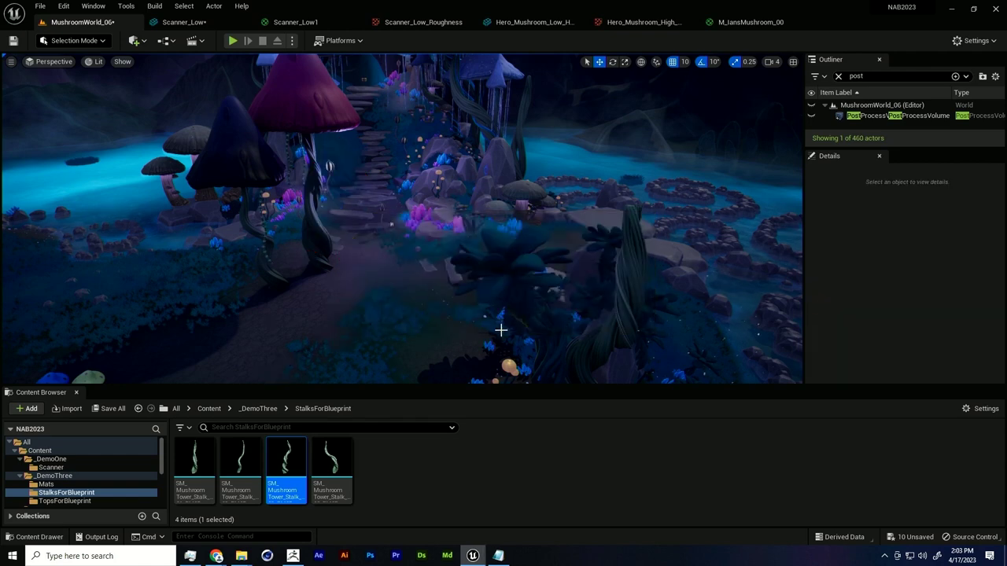
{"action": "right_click_drag", "start_coordinate": [501, 331], "coordinate": [486, 325]}
{"action": "middle_click_drag", "start_coordinate": [488, 265], "coordinate": [488, 287]}
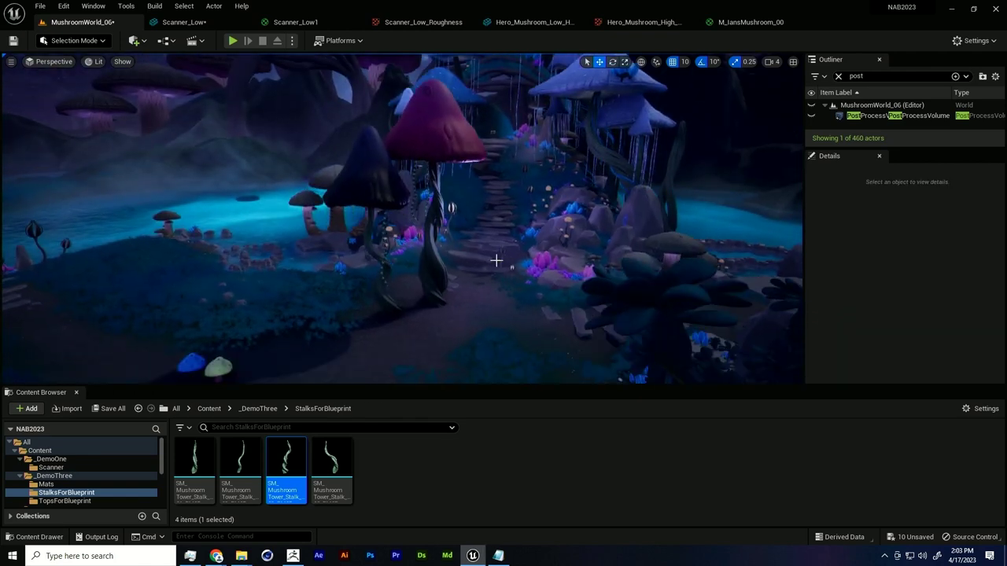
{"action": "right_click_drag", "start_coordinate": [496, 260], "coordinate": [509, 216]}
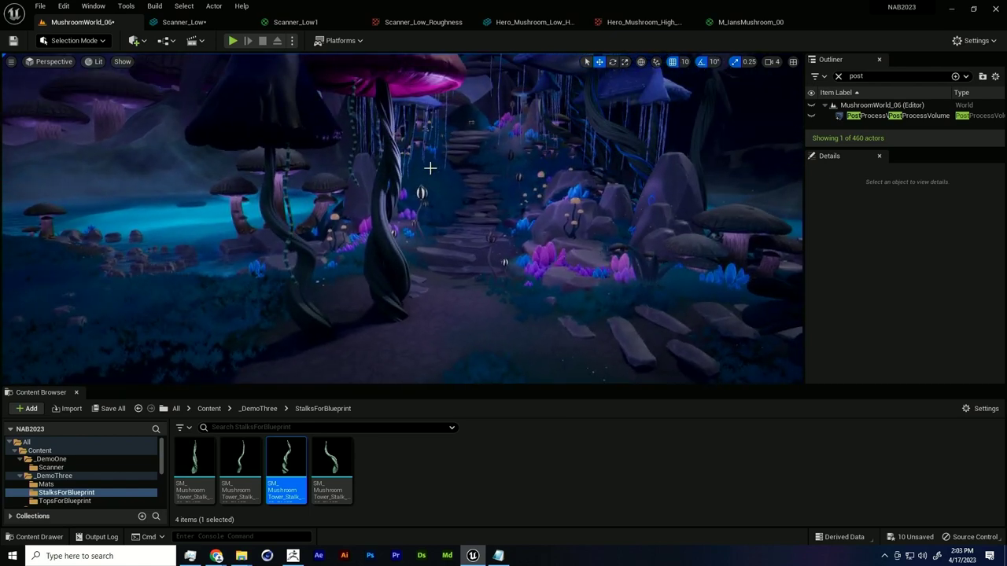
{"action": "right_click_drag", "start_coordinate": [430, 167], "coordinate": [434, 204]}
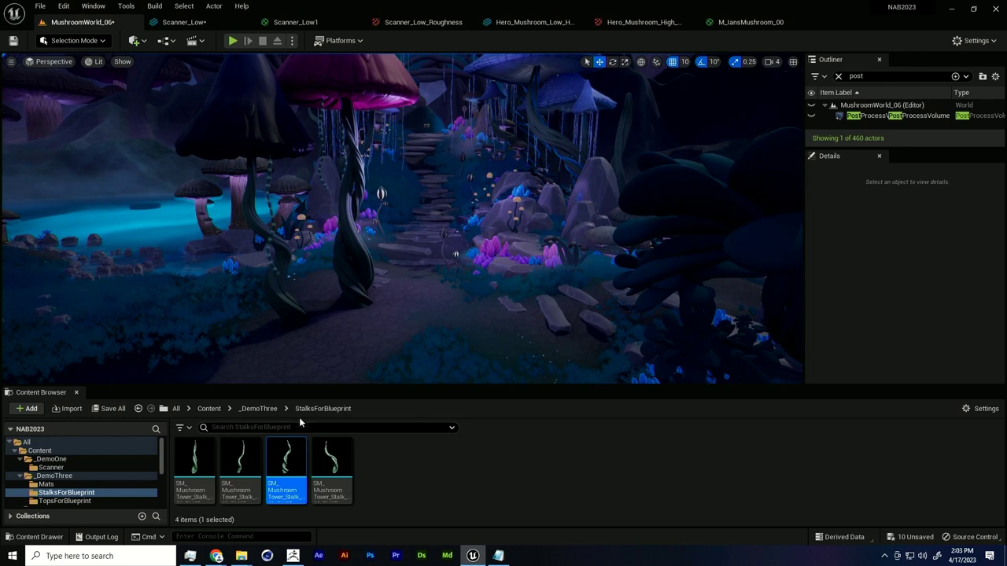
Step: Create an Actor Blueprint class named BP_DemoMushroomTower_00 in the _DemoThree folder
{"action": "left_click", "coordinate": [259, 408]}
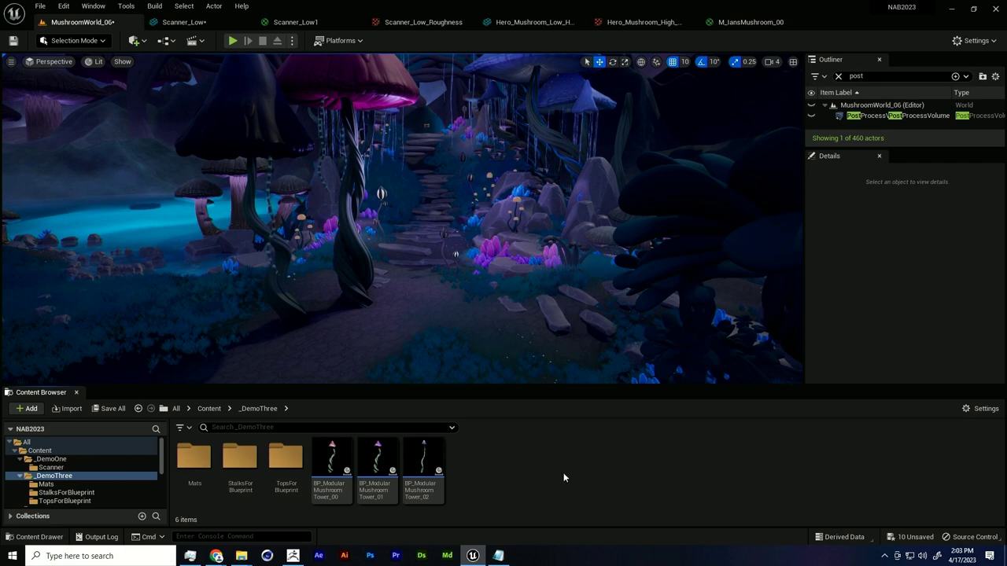
{"action": "right_click", "coordinate": [495, 469]}
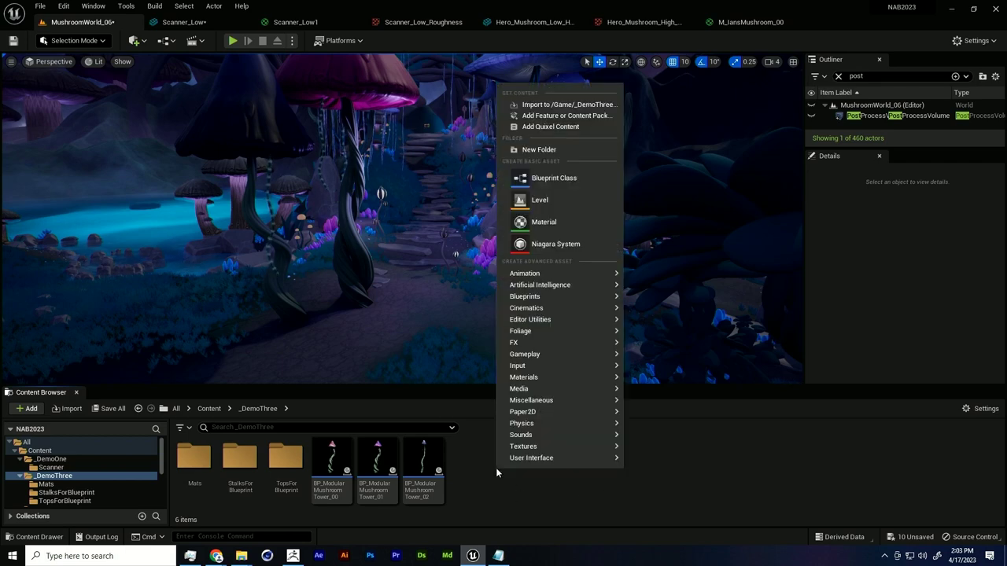
{"action": "left_click", "coordinate": [571, 183]}
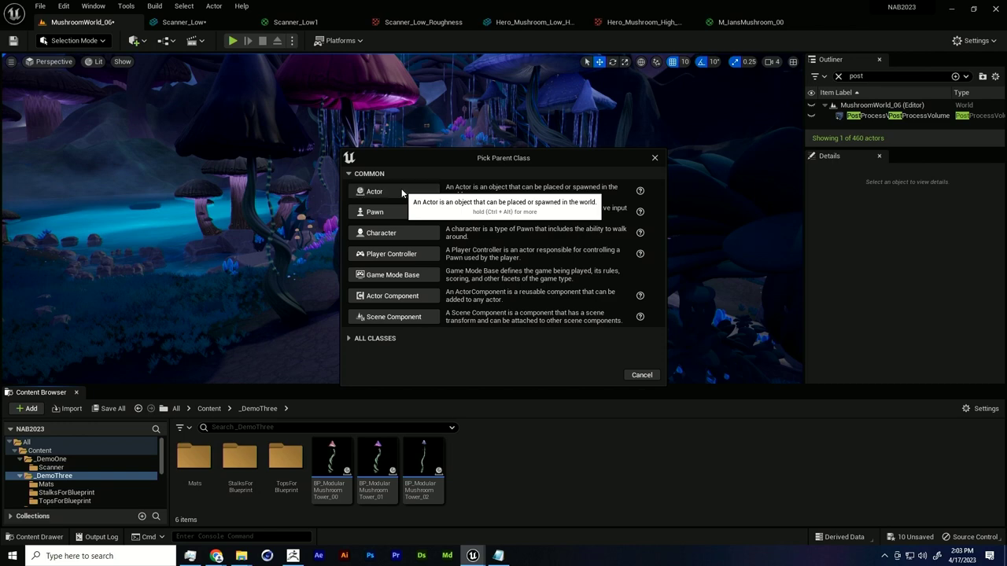
{"action": "left_click", "coordinate": [402, 192]}
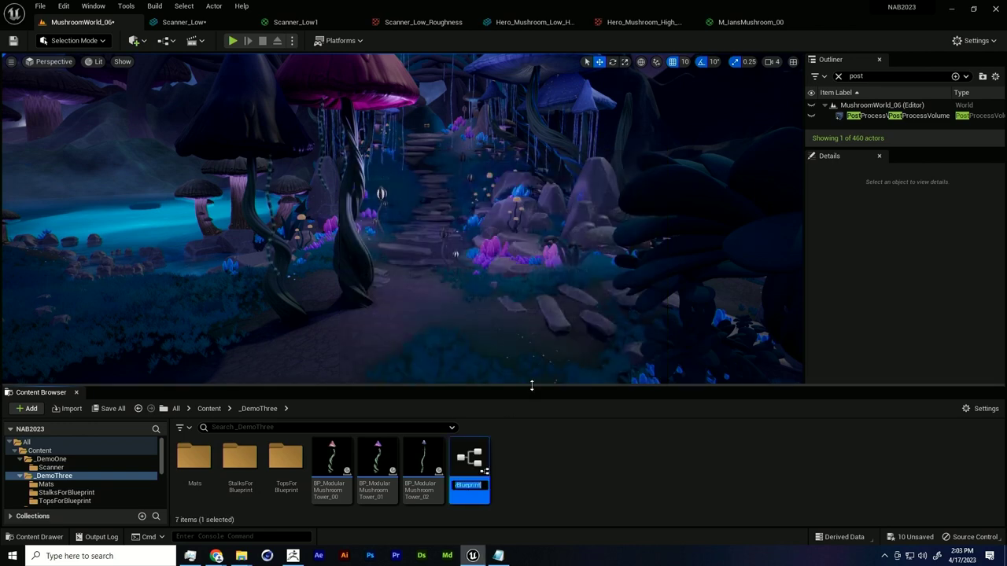
{"action": "type", "text": "BP_DemoMushroomTower_00"}
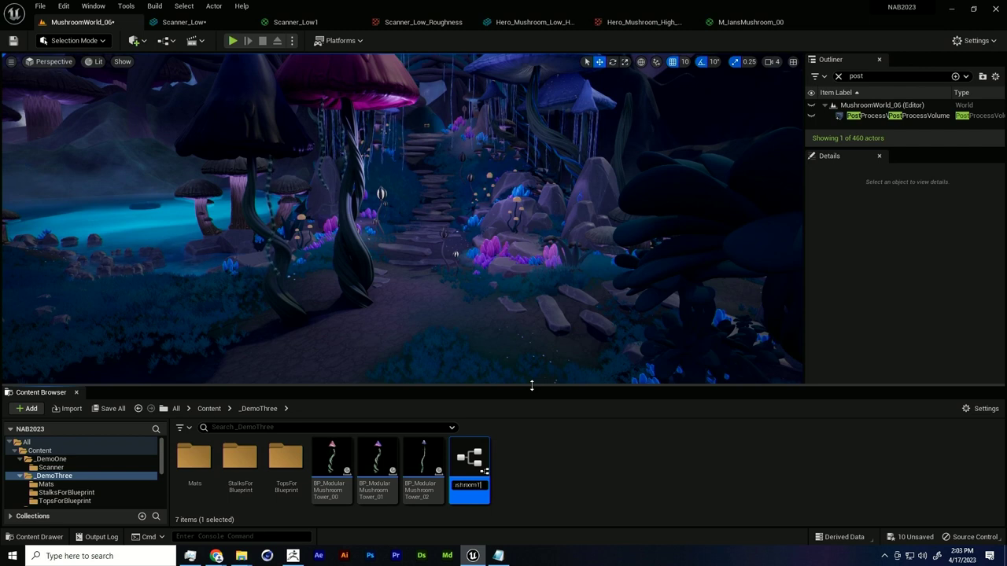
{"action": "key", "text": "Return"}
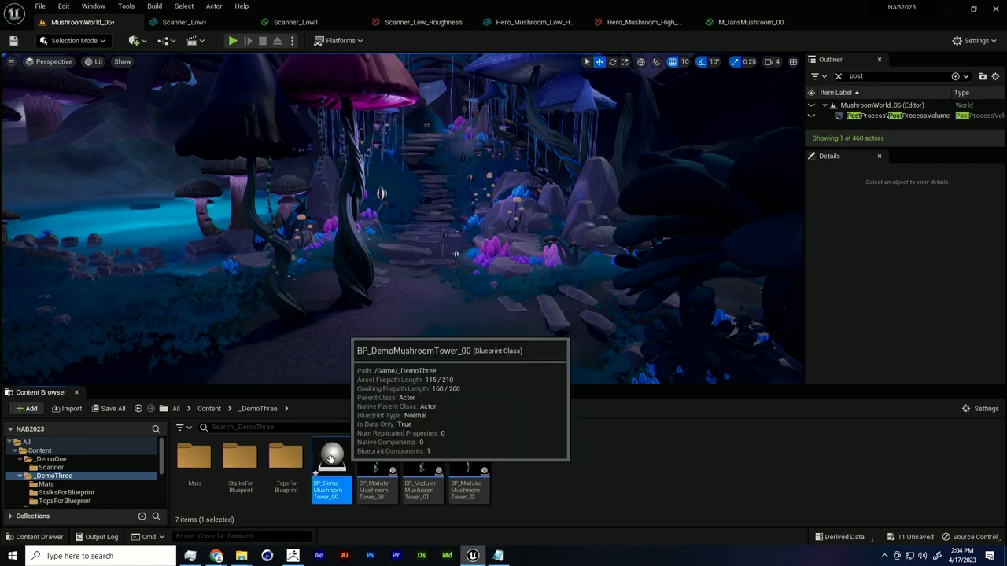
Step: Open the BP_DemoMushroomTower_00 Blueprint and look around its viewport and component, graph, function and variable lists
{"action": "double_click", "coordinate": [342, 494]}
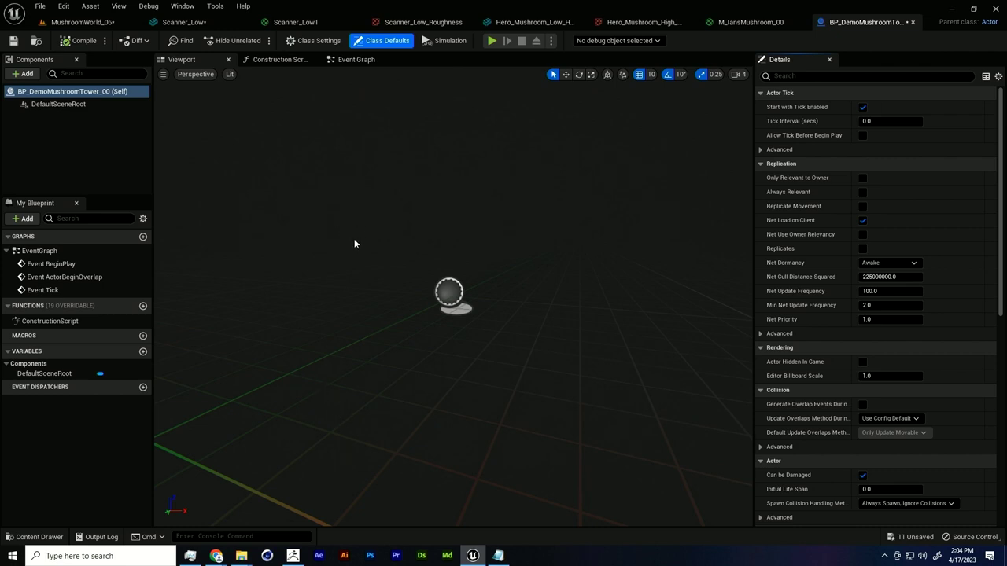
{"action": "left_click_drag", "start_coordinate": [353, 244], "coordinate": [563, 228]}
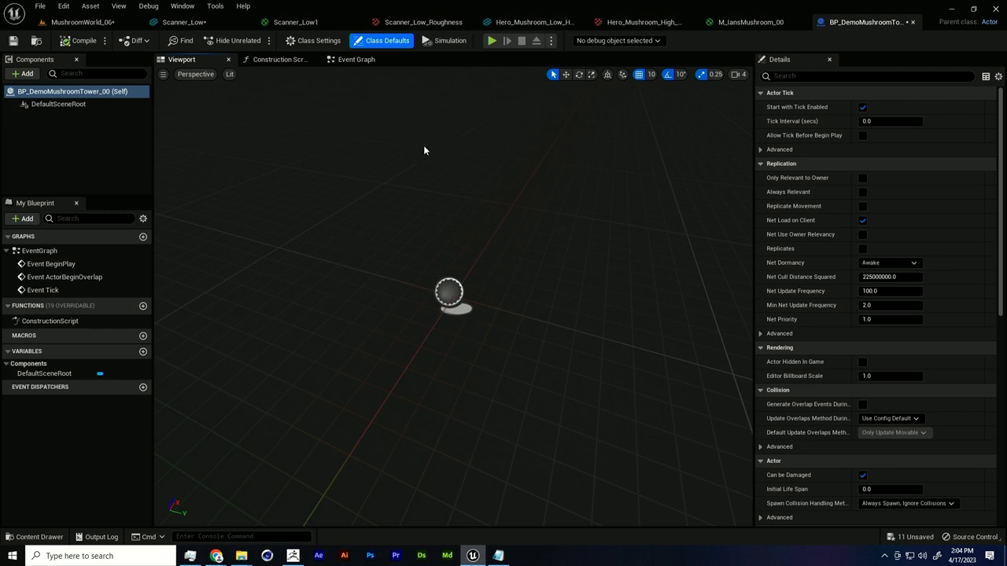
{"action": "left_click_drag", "start_coordinate": [432, 179], "coordinate": [534, 290]}
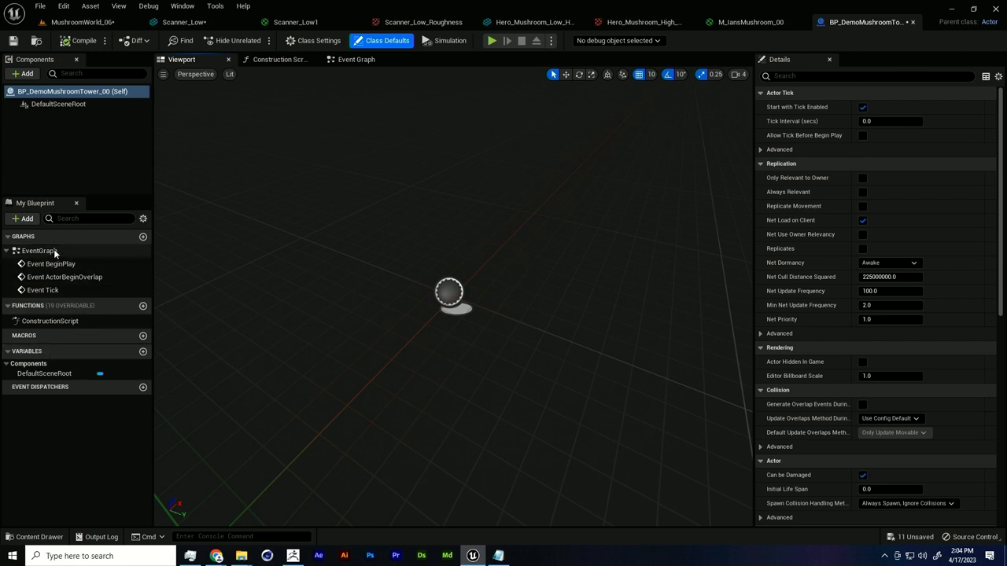
{"action": "mouse_move", "coordinate": [76, 307]}
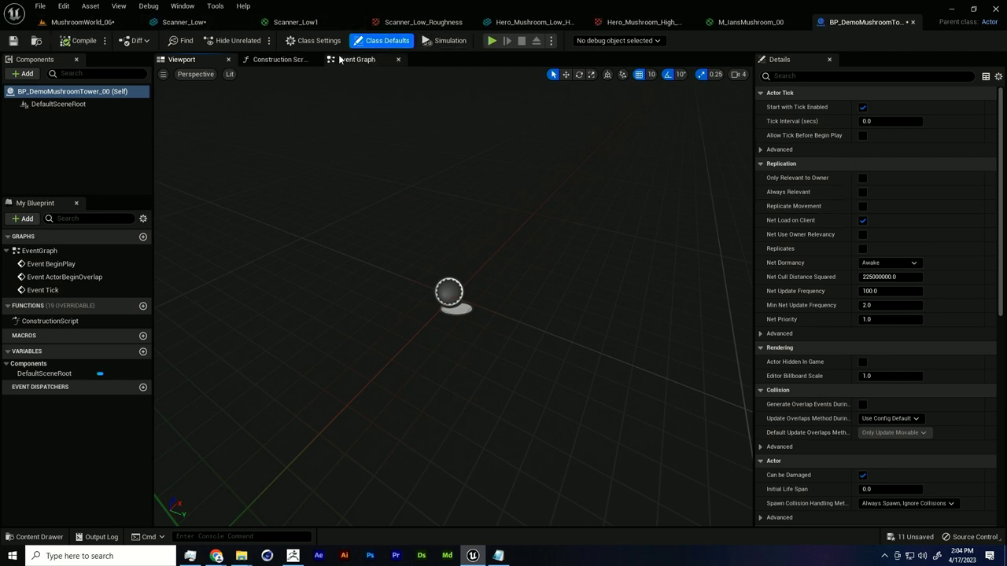
{"action": "left_click_drag", "start_coordinate": [453, 144], "coordinate": [543, 230]}
{"action": "left_click_drag", "start_coordinate": [465, 229], "coordinate": [488, 229], "text": "alt"}
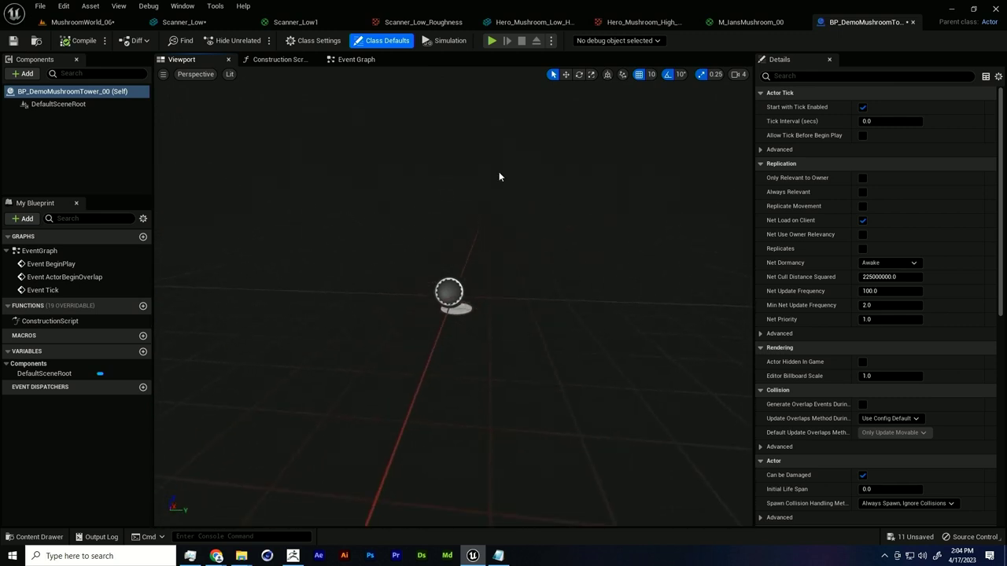
Step: Open the Blueprint's Event Graph and examine its default event nodes
{"action": "left_click", "coordinate": [356, 60]}
{"action": "left_click_drag", "start_coordinate": [310, 234], "coordinate": [463, 414]}
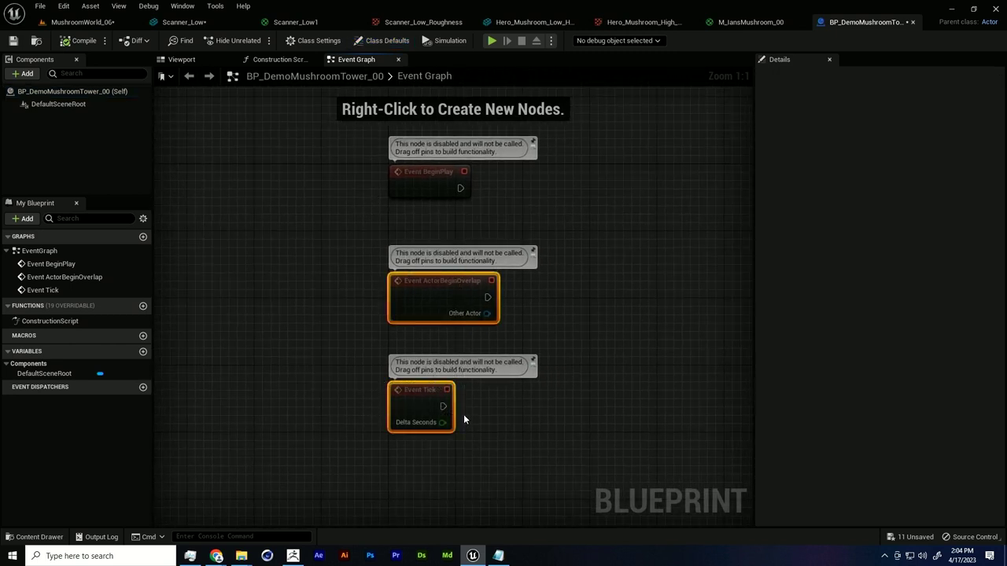
{"action": "left_click", "coordinate": [463, 413]}
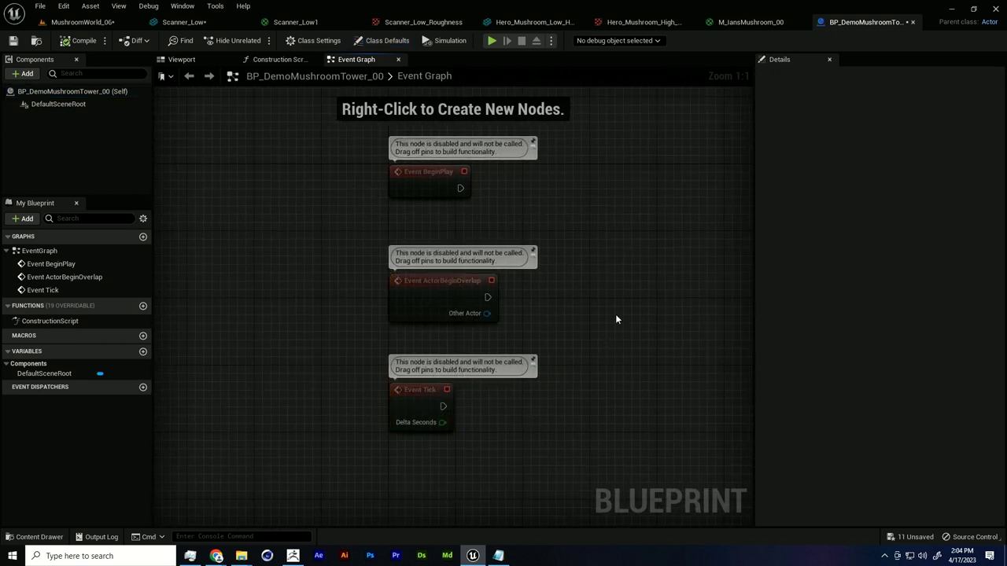
Step: Open the Blueprint's Construction Script graph and examine its entry node
{"action": "left_click_drag", "start_coordinate": [583, 225], "coordinate": [343, 147]}
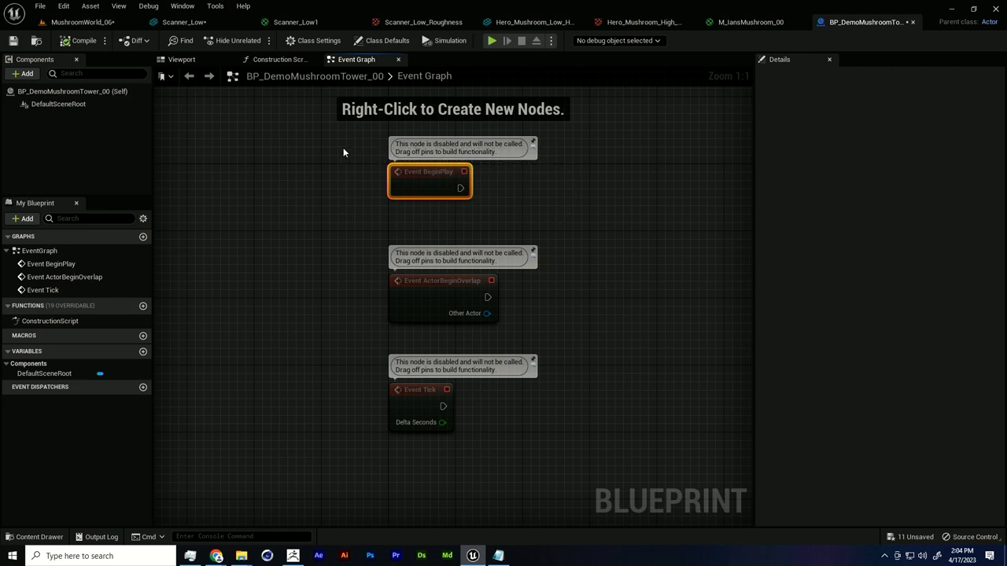
{"action": "left_click", "coordinate": [343, 147]}
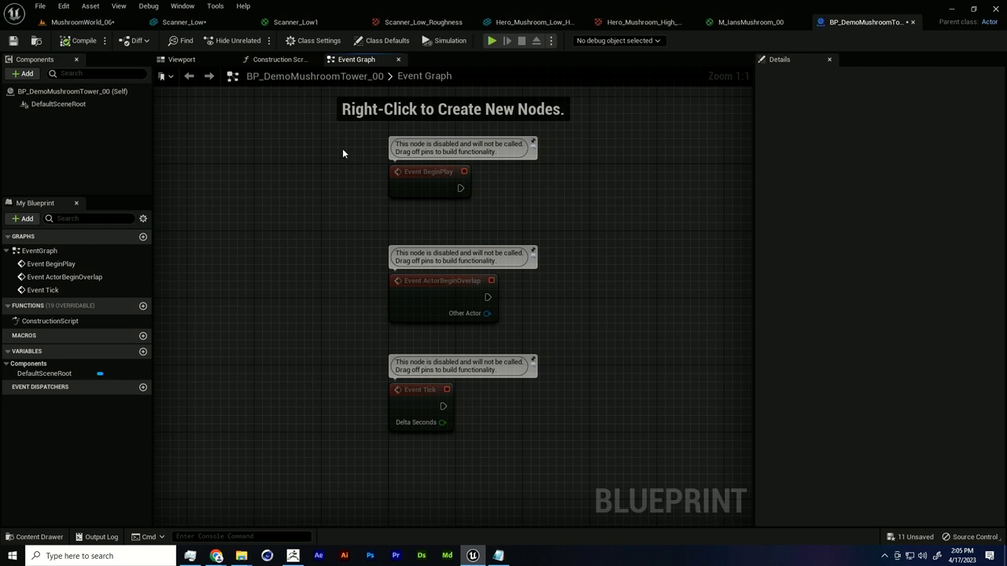
{"action": "left_click", "coordinate": [301, 63]}
{"action": "right_click_drag", "start_coordinate": [432, 213], "coordinate": [328, 177]}
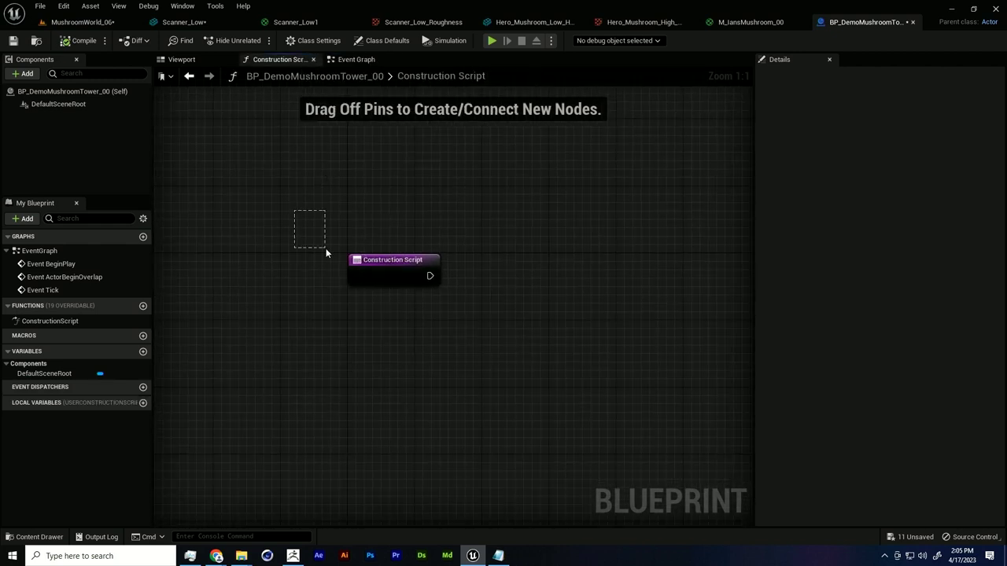
{"action": "left_click_drag", "start_coordinate": [325, 248], "coordinate": [478, 350]}
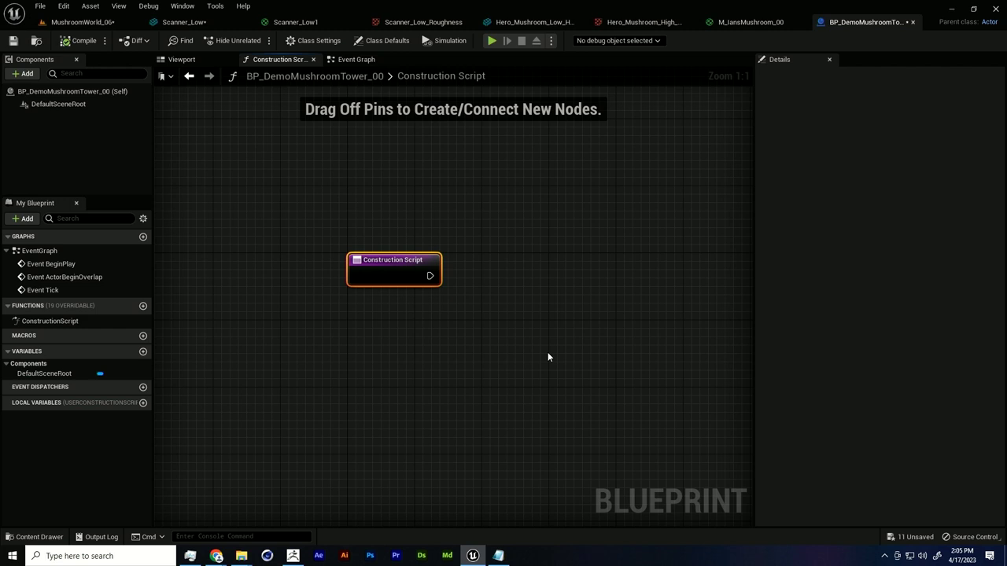
Step: In the MushroomWorld_06 level, set the Stalk Height of the twisted modular mushroom tower beside the path to about 1.21
{"action": "left_click", "coordinate": [78, 22]}
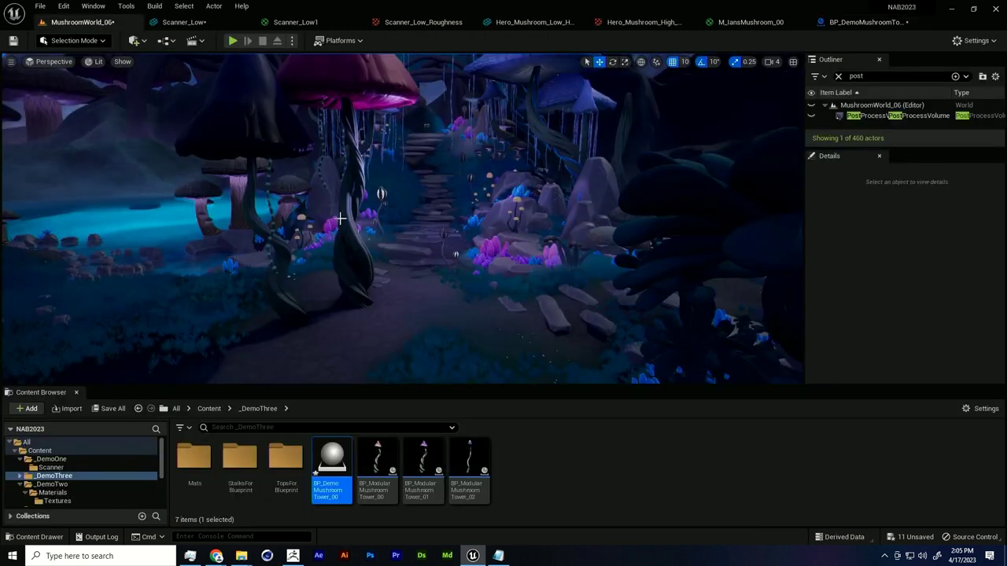
{"action": "left_click", "coordinate": [349, 262]}
{"action": "left_click_drag", "start_coordinate": [341, 308], "coordinate": [420, 291]}
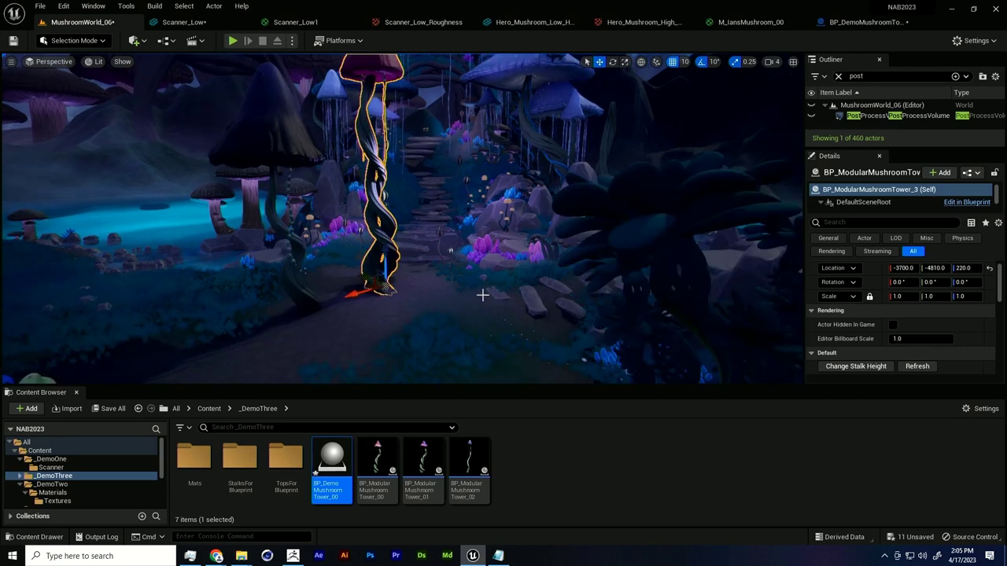
{"action": "scroll", "coordinate": [865, 360], "scroll_direction": "down", "scroll_amount": 1}
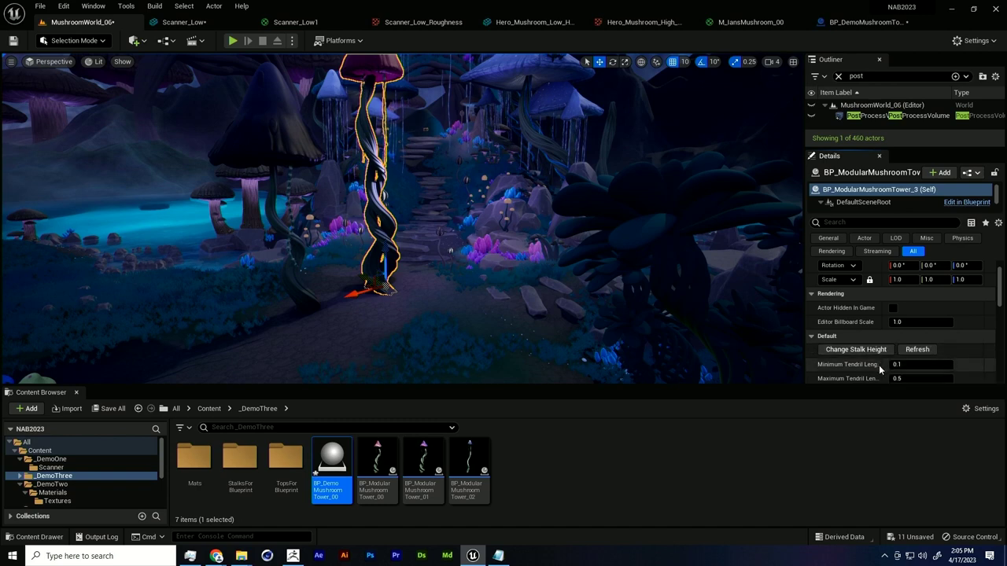
{"action": "scroll", "coordinate": [912, 354], "scroll_direction": "down", "scroll_amount": 2}
{"action": "left_click_drag", "start_coordinate": [904, 342], "coordinate": [939, 342]}
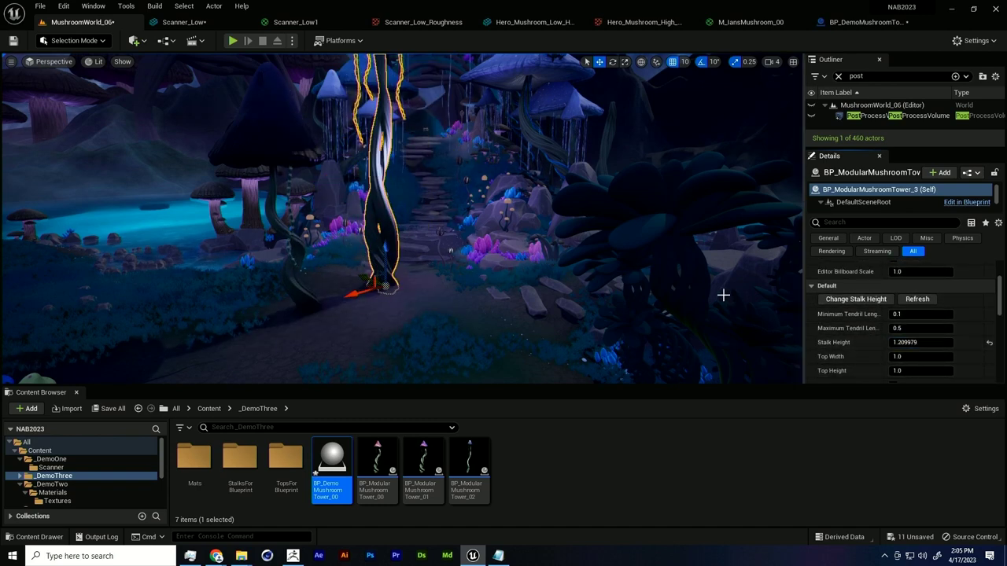
{"action": "right_click_drag", "start_coordinate": [724, 294], "coordinate": [715, 268]}
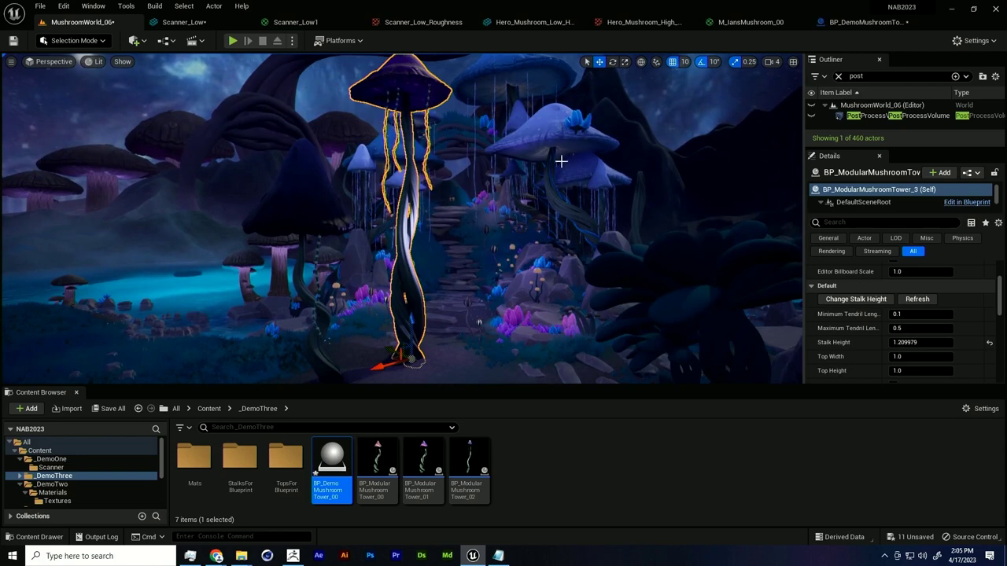
Step: Add a Static Mesh component named Stalk to the BP_DemoMushroomTower_00 Blueprint
{"action": "left_click", "coordinate": [861, 22]}
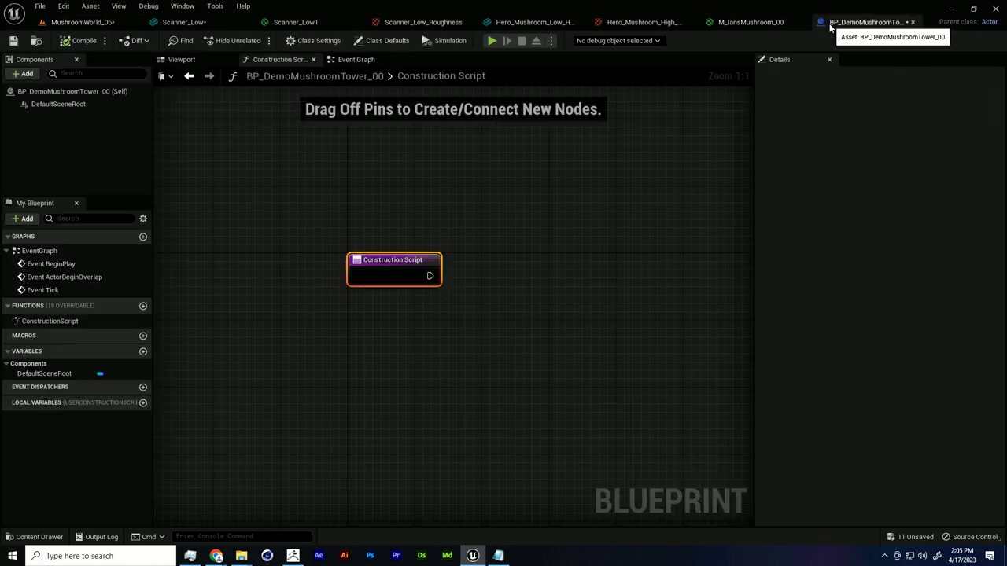
{"action": "right_click_drag", "start_coordinate": [531, 258], "coordinate": [494, 217]}
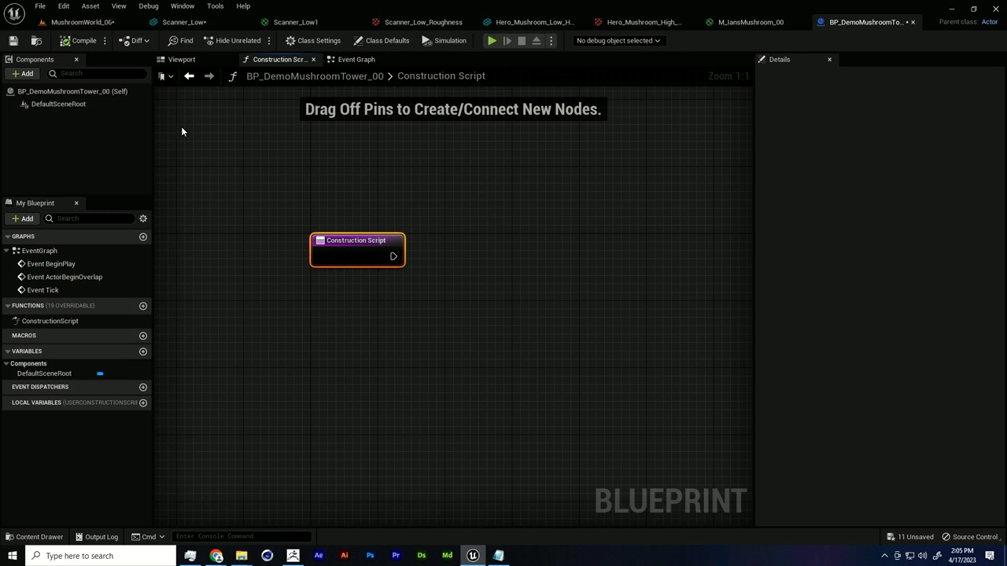
{"action": "left_click", "coordinate": [189, 60]}
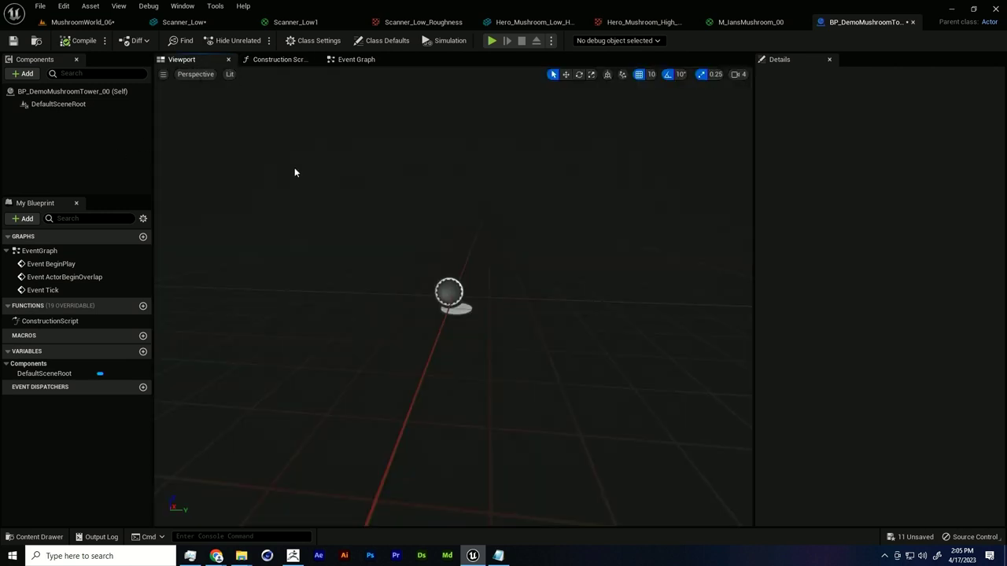
{"action": "left_click", "coordinate": [22, 73]}
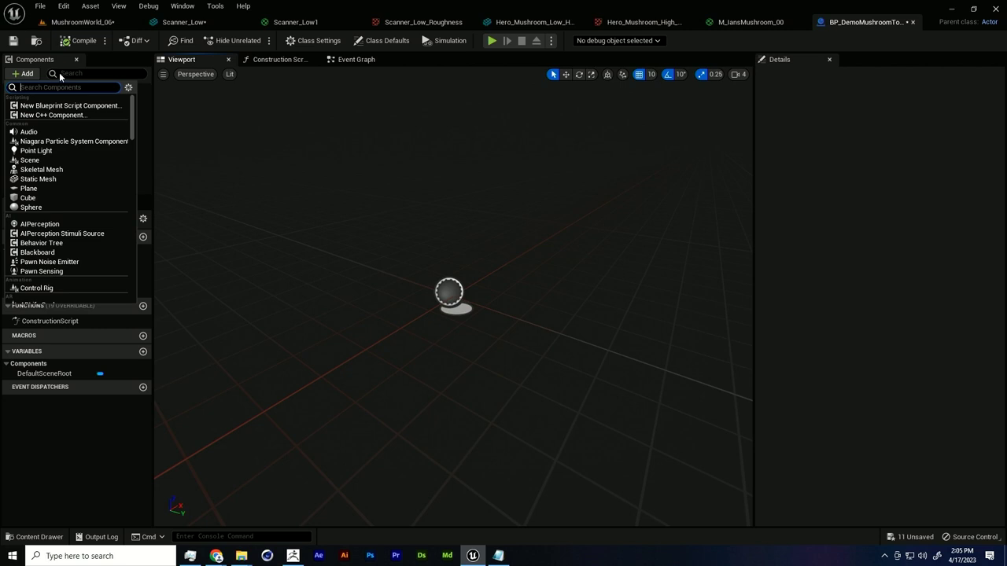
{"action": "type", "text": "sta"}
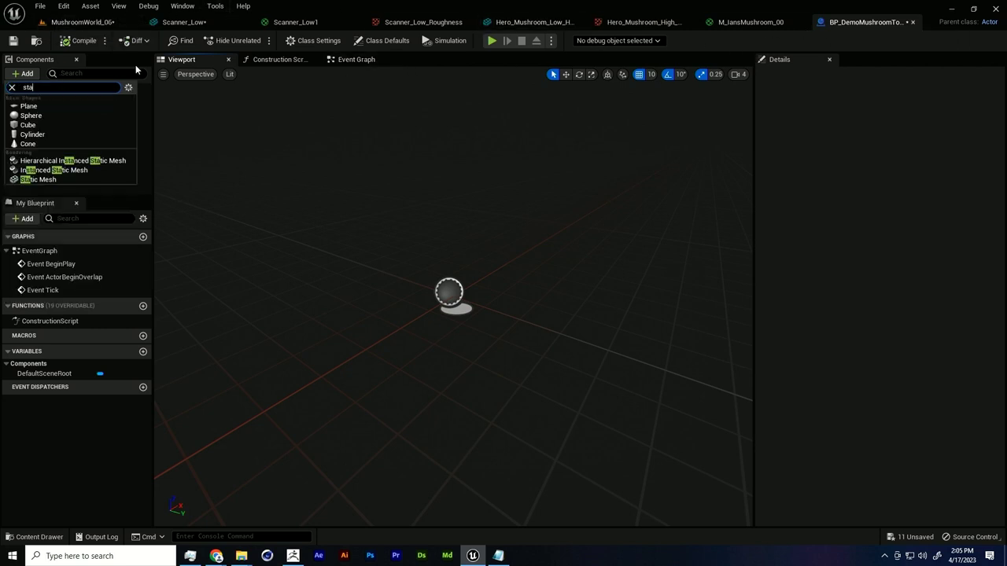
{"action": "type", "text": "tic mesh"}
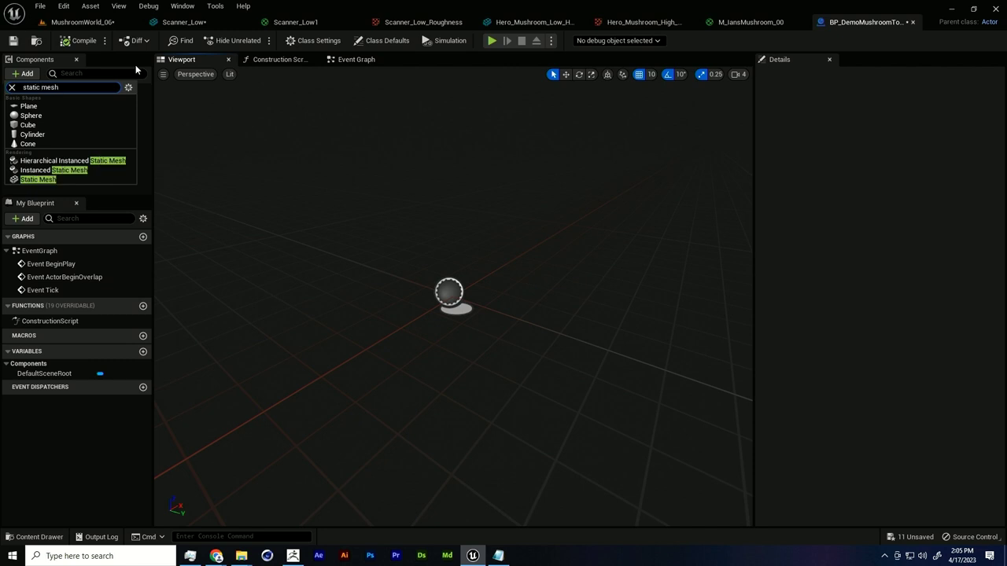
{"action": "left_click", "coordinate": [73, 180]}
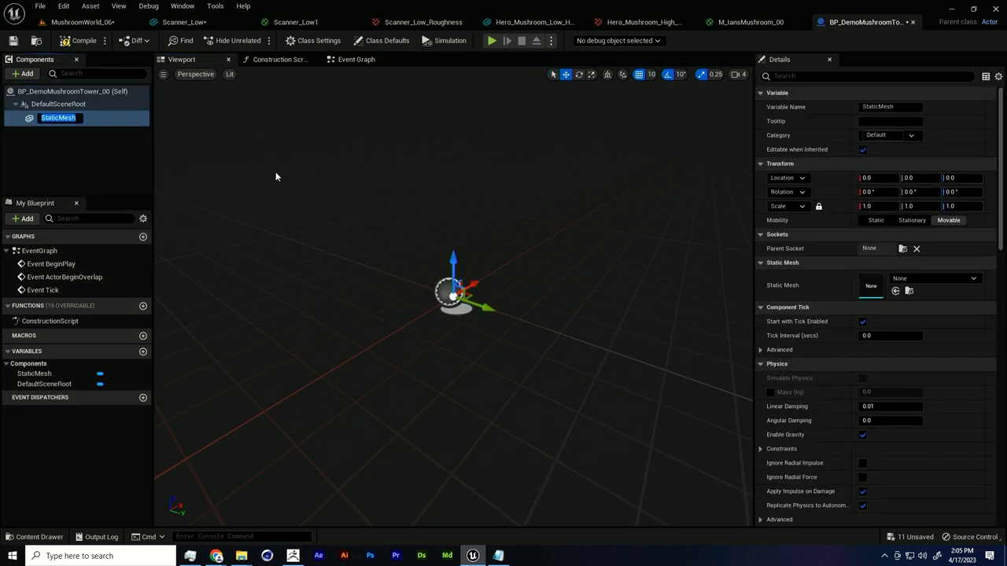
{"action": "type", "text": "Stalk"}
{"action": "key", "text": "Return"}
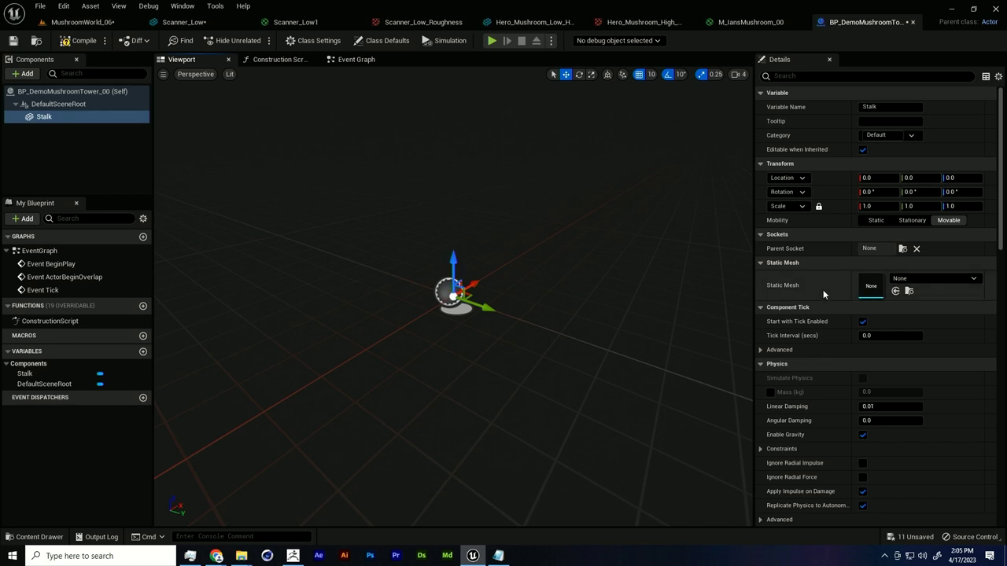
Step: Assign the SM_MushroomTower_Stalk_01_PM3D_Plane3D_7 mesh from the StalksForBlueprint folder to the Stalk component
{"action": "scroll", "coordinate": [863, 296], "scroll_direction": "down", "scroll_amount": 2}
{"action": "scroll", "coordinate": [836, 461], "scroll_direction": "down", "scroll_amount": 4}
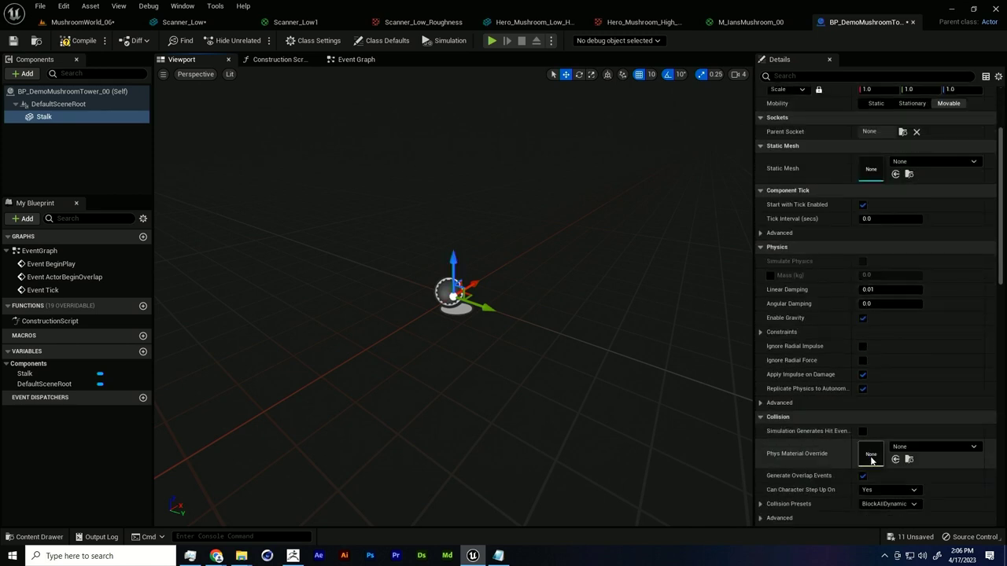
{"action": "scroll", "coordinate": [831, 463], "scroll_direction": "up", "scroll_amount": 6}
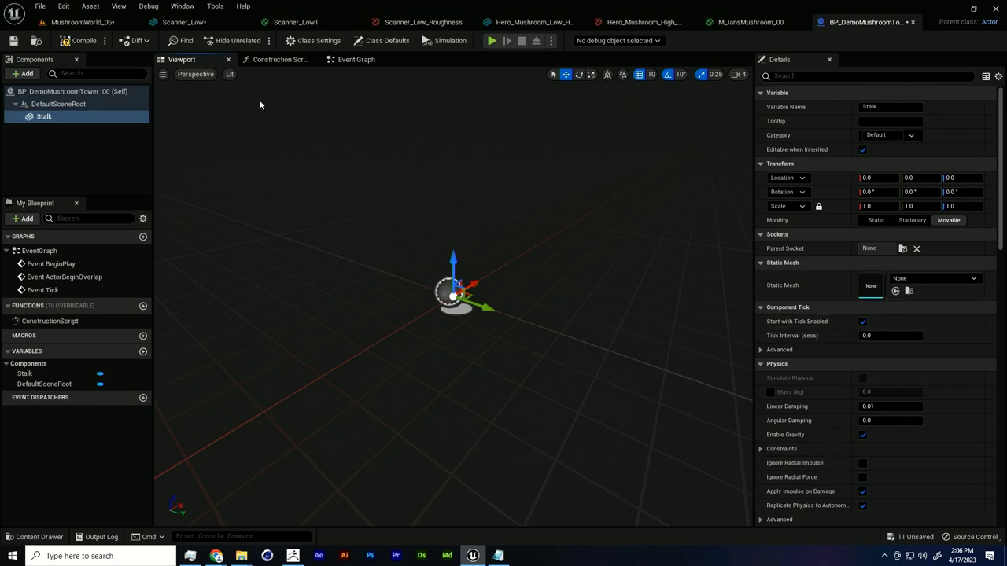
{"action": "left_click", "coordinate": [88, 22]}
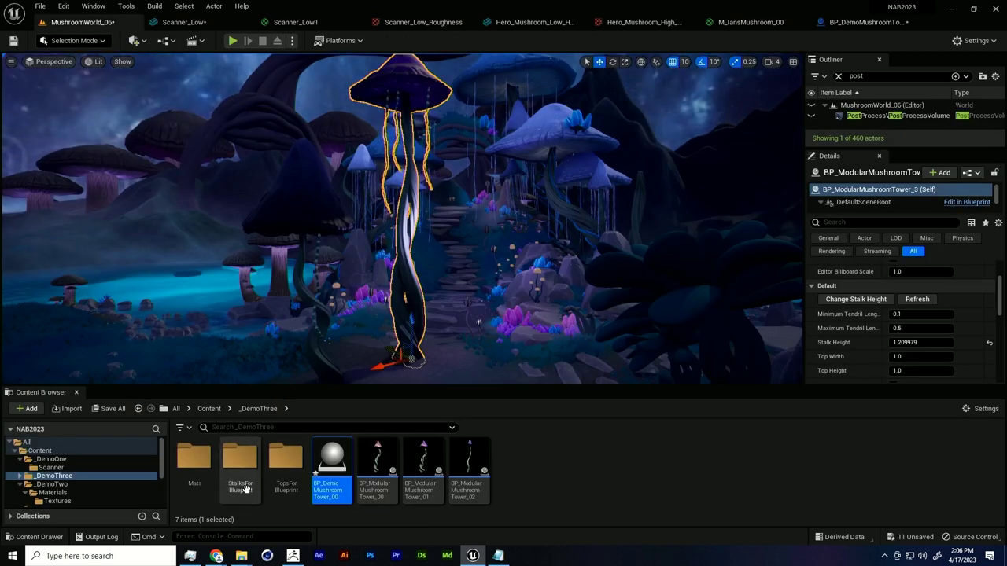
{"action": "double_click", "coordinate": [240, 464]}
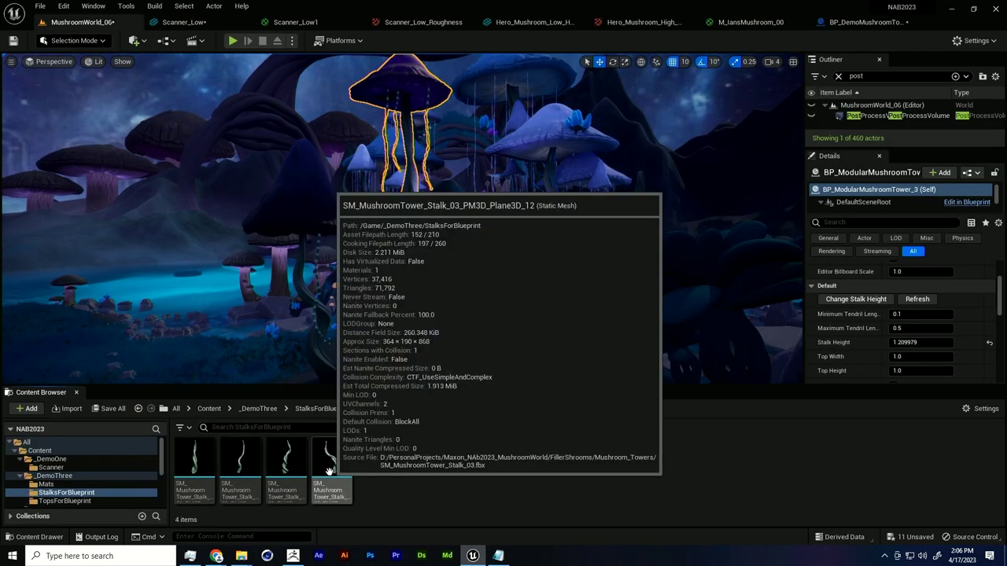
{"action": "left_click", "coordinate": [195, 462]}
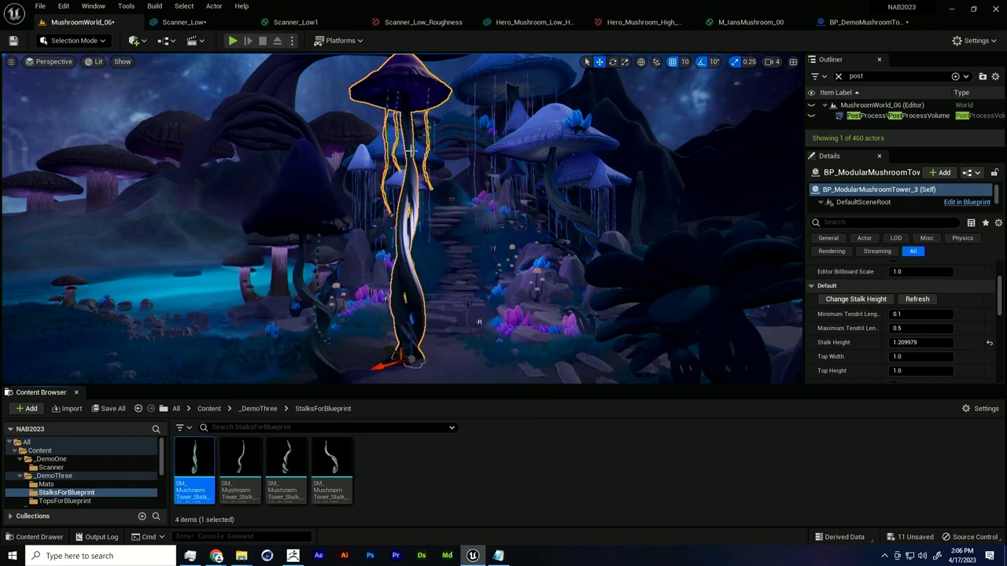
{"action": "left_click", "coordinate": [856, 25]}
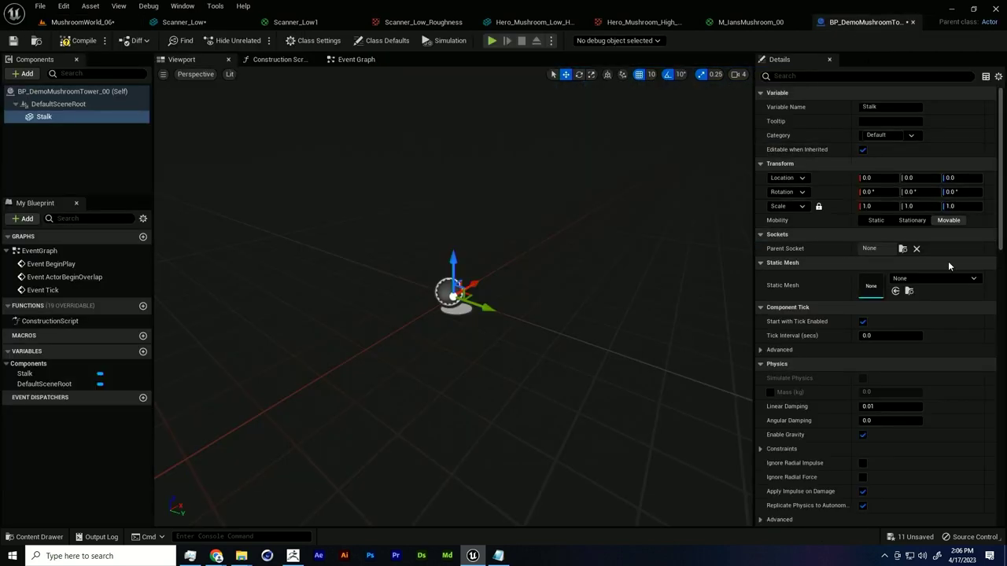
{"action": "left_click", "coordinate": [895, 291]}
{"action": "scroll", "coordinate": [678, 326], "scroll_direction": "down", "scroll_amount": 3}
{"action": "scroll", "coordinate": [665, 335], "scroll_direction": "down", "scroll_amount": 5}
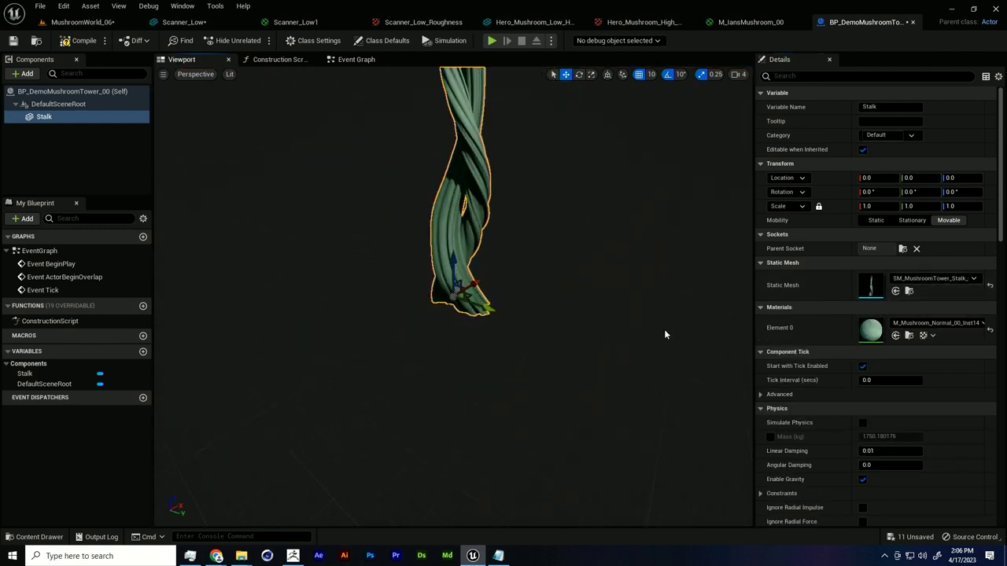
{"action": "left_click_drag", "start_coordinate": [651, 384], "coordinate": [511, 374], "text": "alt"}
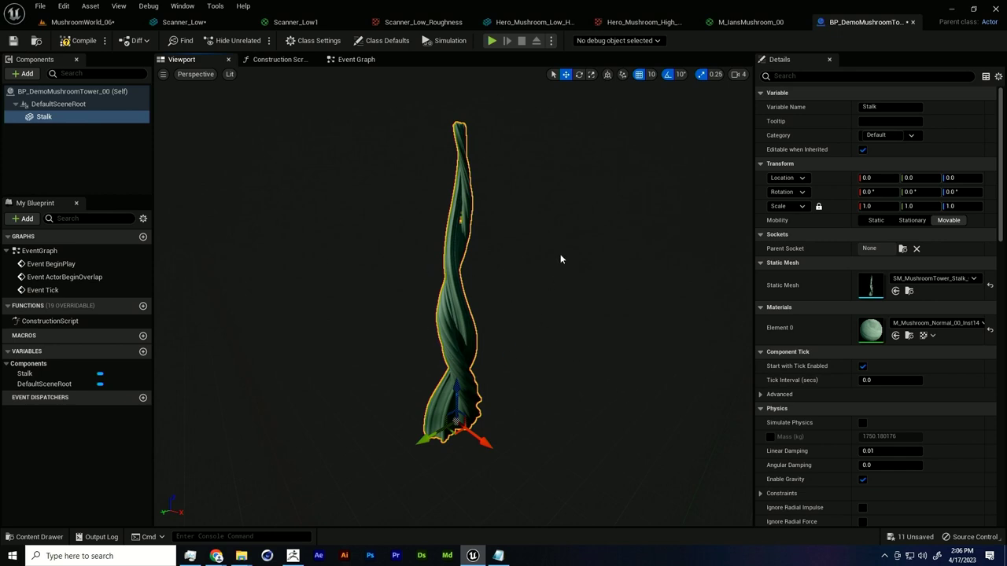
Step: Add a second Static Mesh component under Stalk, using the currently selected stalk mesh, and select it
{"action": "left_click", "coordinate": [29, 73]}
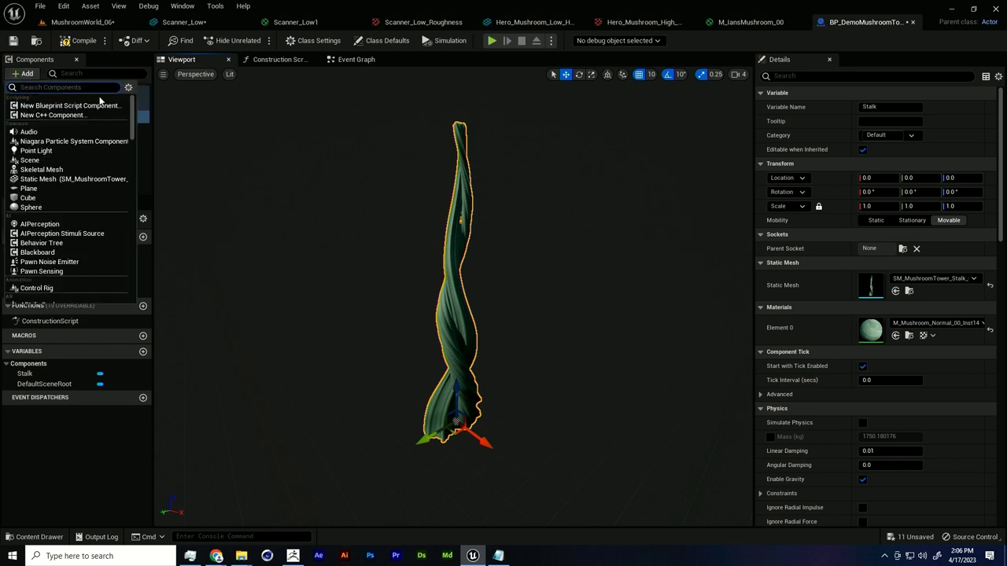
{"action": "type", "text": "static"}
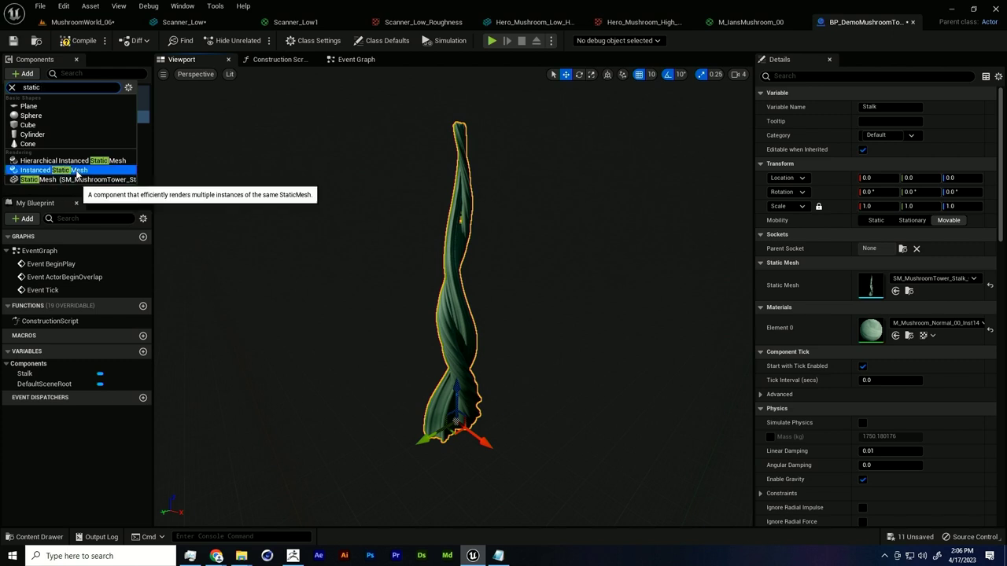
{"action": "left_click", "coordinate": [79, 180]}
{"action": "left_click", "coordinate": [92, 181]}
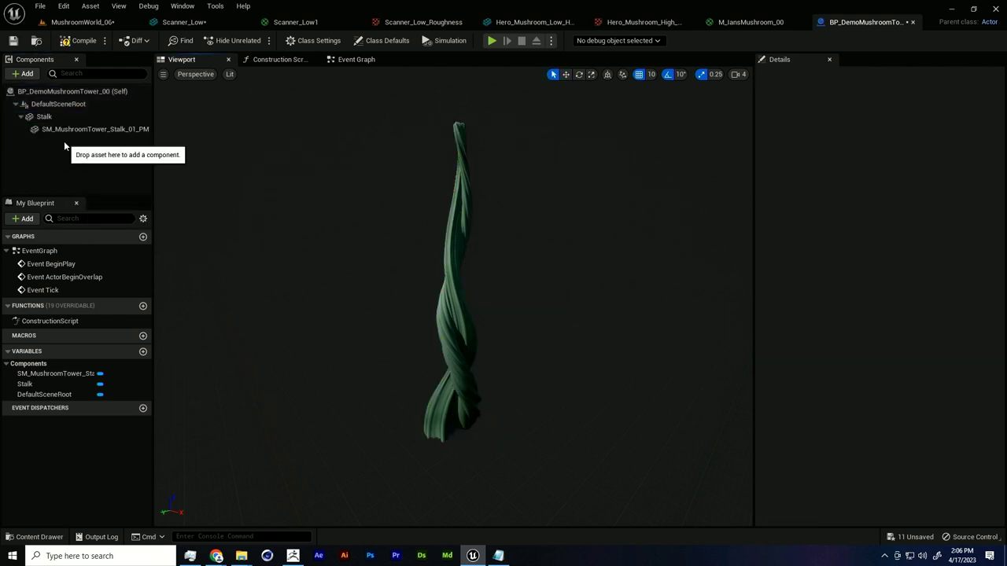
{"action": "left_click", "coordinate": [79, 130]}
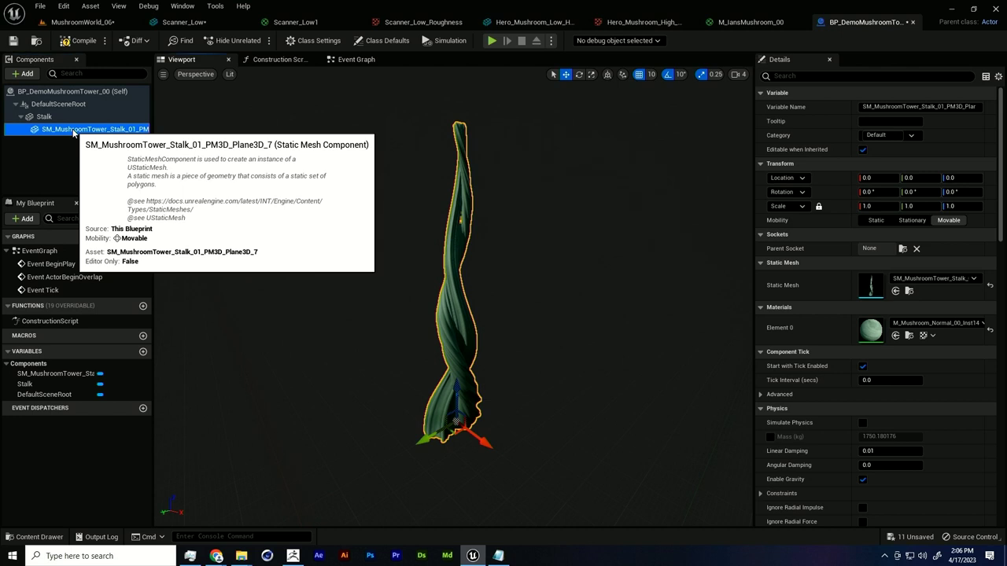
Step: Rename the static mesh component nested under Stalk as Top
{"action": "right_click", "coordinate": [52, 134]}
{"action": "left_click", "coordinate": [56, 133]}
{"action": "left_click", "coordinate": [57, 133]}
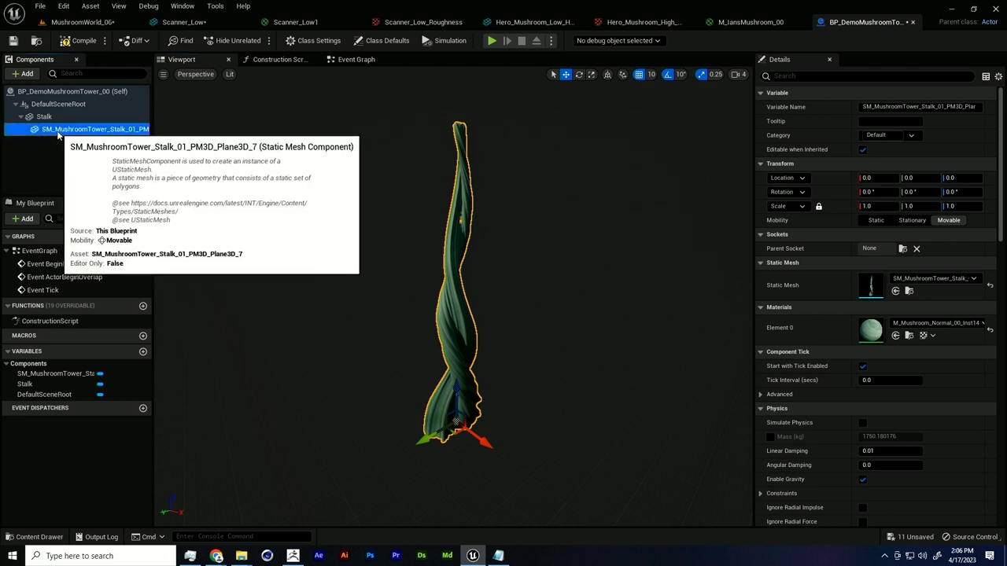
{"action": "type", "text": "Top"}
{"action": "key", "text": "Return"}
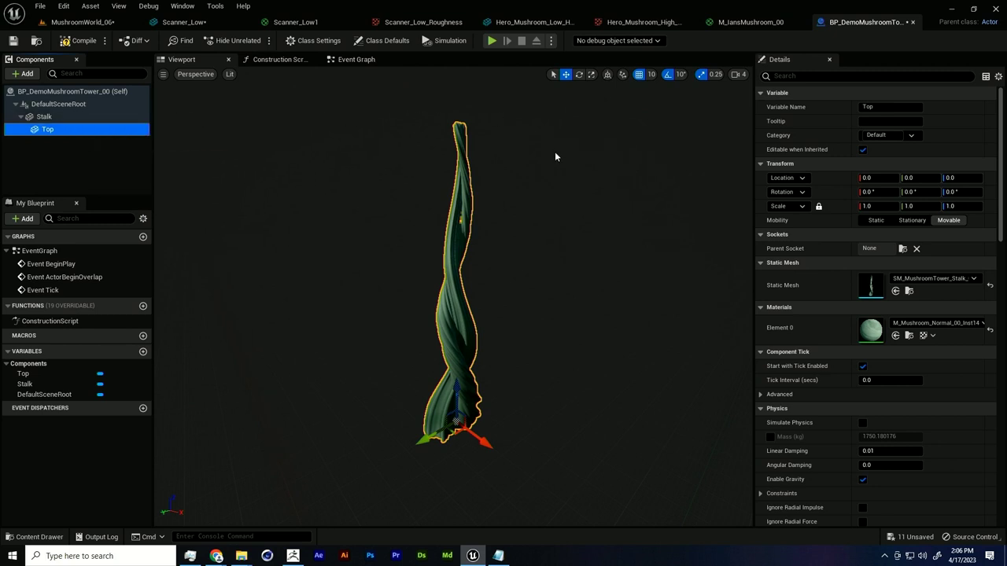
Step: Assign the second mushroom top mesh from the TopsForBlueprint folder as the Top component's static mesh
{"action": "left_click", "coordinate": [85, 22]}
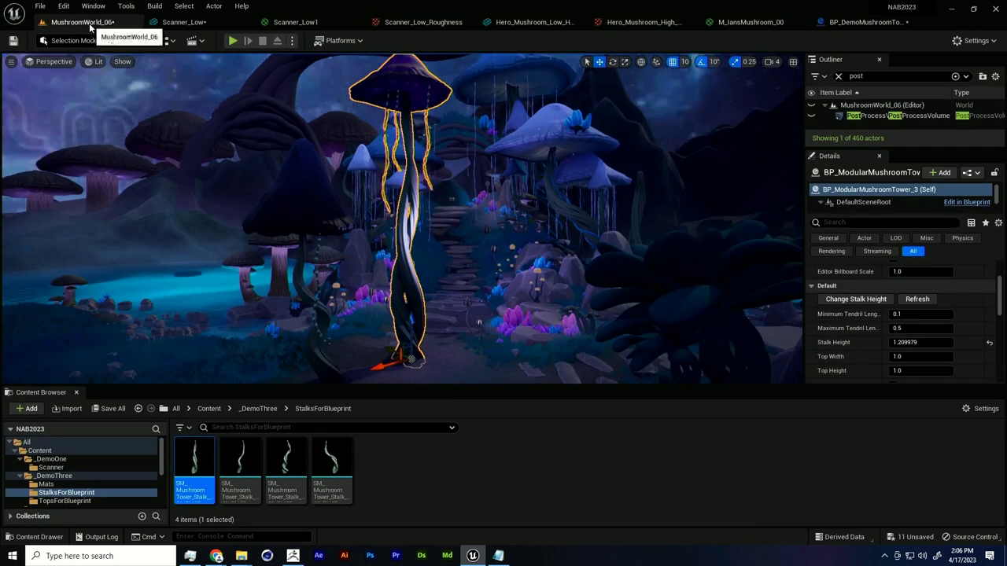
{"action": "left_click", "coordinate": [259, 408]}
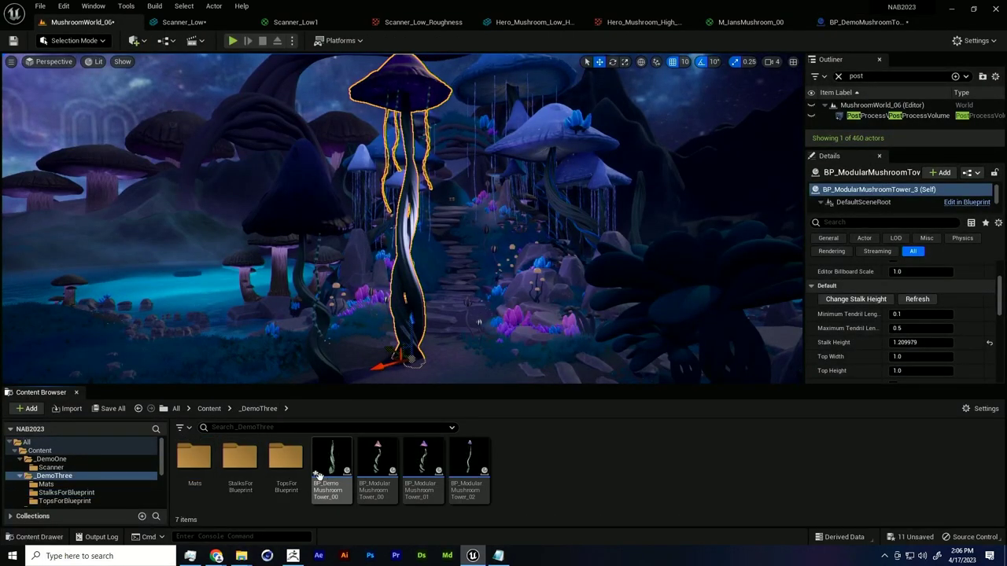
{"action": "double_click", "coordinate": [287, 464]}
{"action": "left_click", "coordinate": [224, 467]}
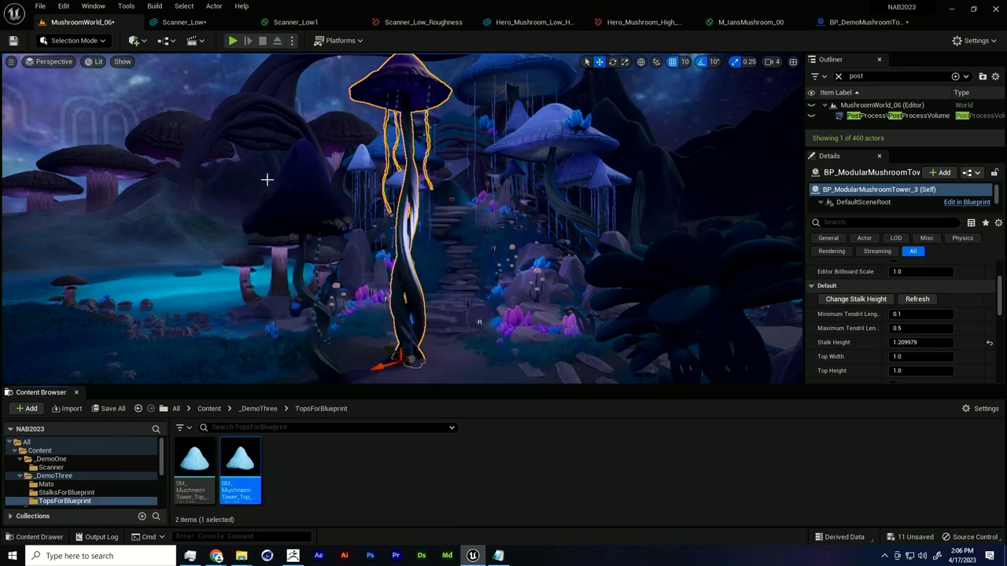
{"action": "left_click", "coordinate": [855, 24]}
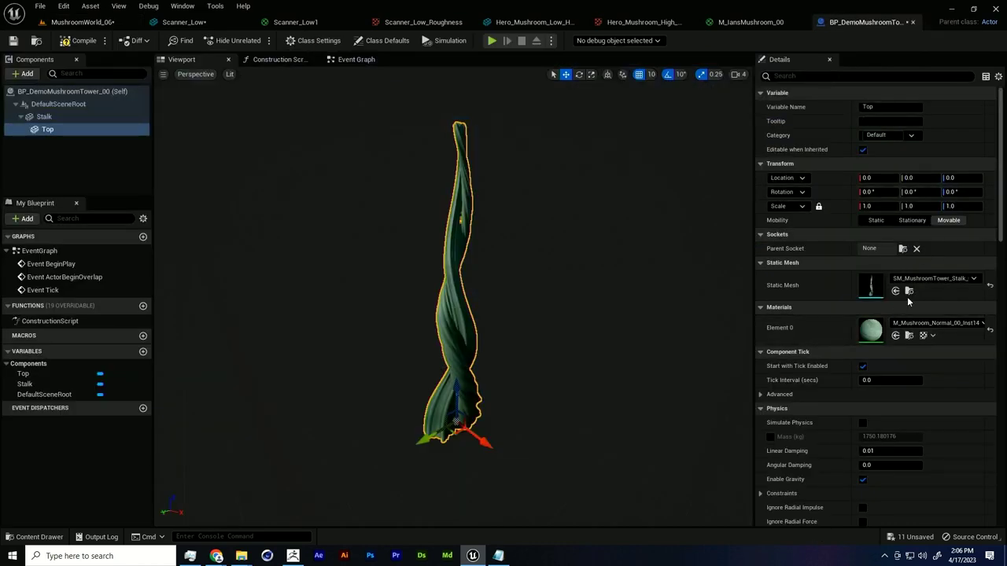
{"action": "left_click", "coordinate": [895, 290]}
{"action": "left_click_drag", "start_coordinate": [634, 376], "coordinate": [682, 358], "text": "alt"}
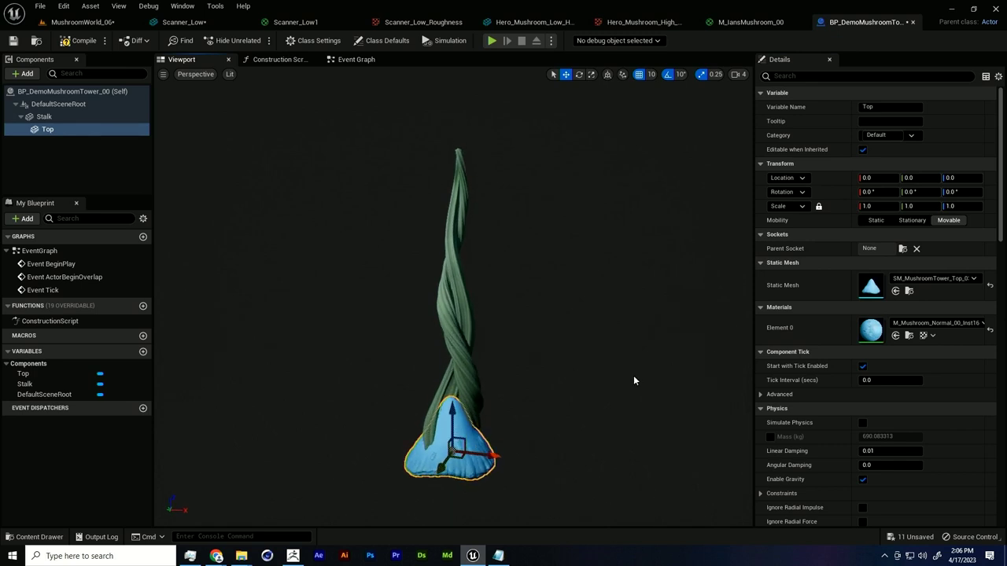
Step: Try raising the Top component along the stalk to a Z location of about 470, and undo the move
{"action": "left_click_drag", "start_coordinate": [412, 328], "coordinate": [445, 293], "text": "alt"}
{"action": "left_click_drag", "start_coordinate": [319, 486], "coordinate": [321, 468], "text": "alt"}
{"action": "left_click_drag", "start_coordinate": [554, 412], "coordinate": [559, 437], "text": "alt"}
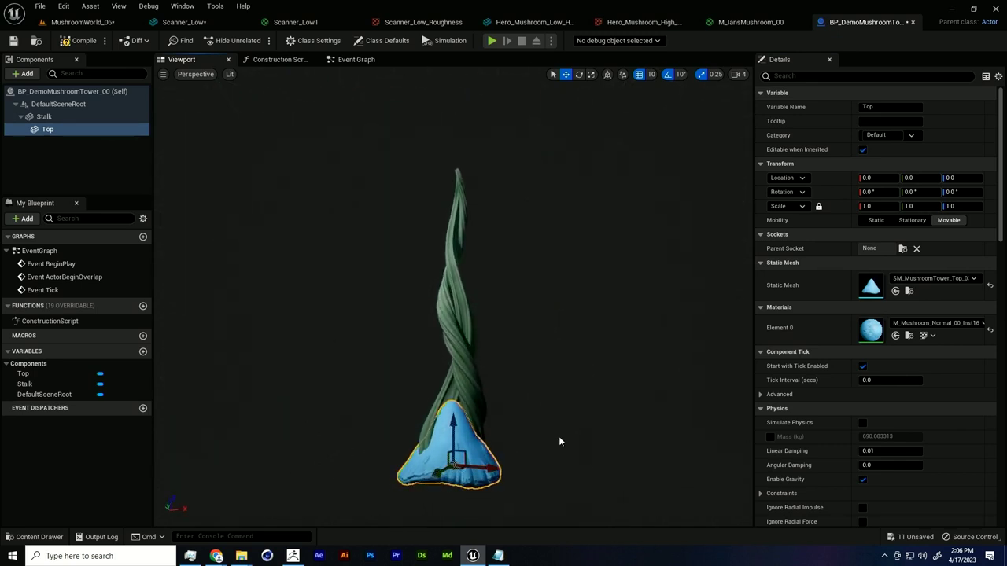
{"action": "right_click_drag", "start_coordinate": [430, 492], "coordinate": [429, 492]}
{"action": "left_click_drag", "start_coordinate": [460, 418], "coordinate": [491, 166]}
{"action": "key", "text": "ctrl+z"}
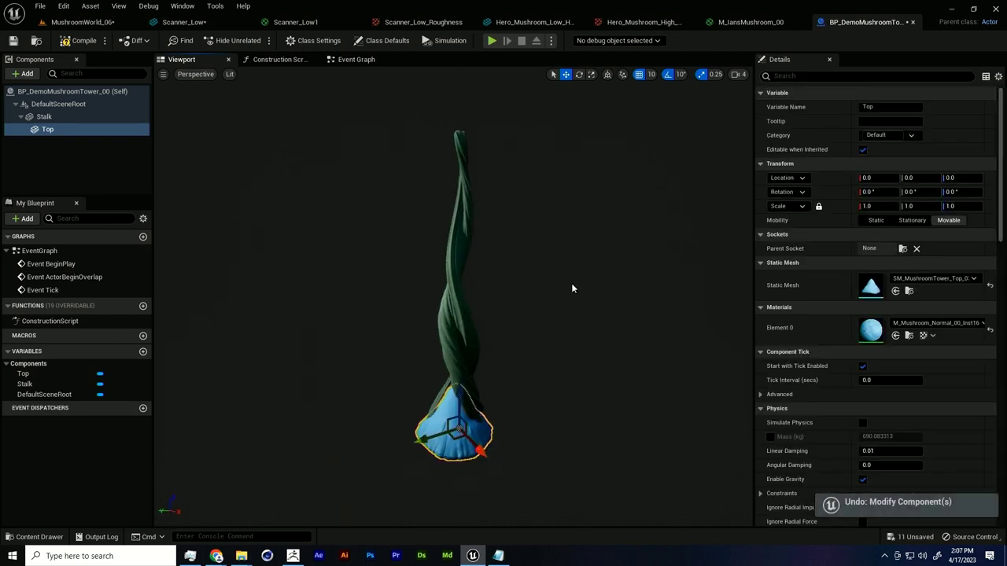
{"action": "left_click_drag", "start_coordinate": [529, 323], "coordinate": [540, 328], "text": "alt"}
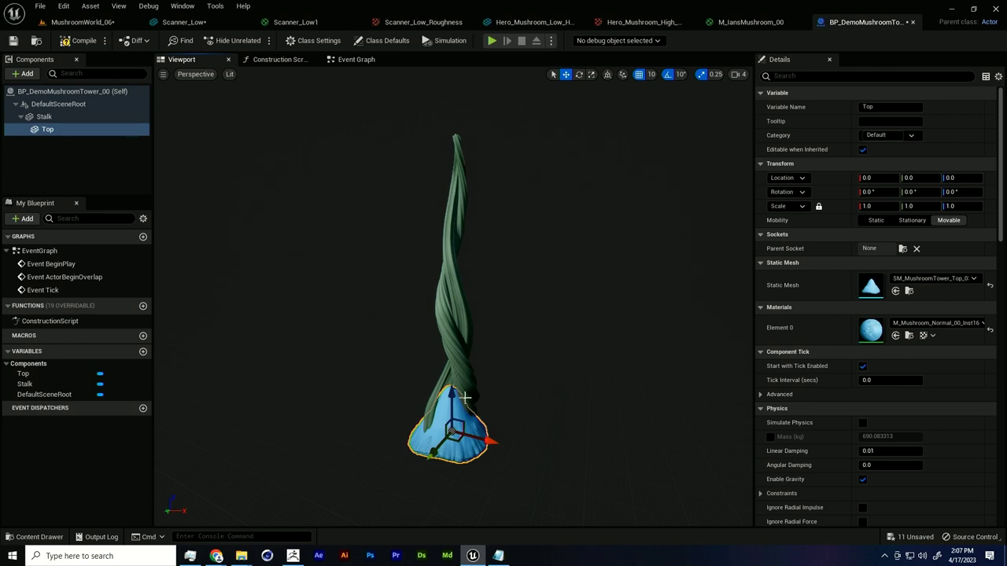
{"action": "left_click_drag", "start_coordinate": [452, 397], "coordinate": [472, 175]}
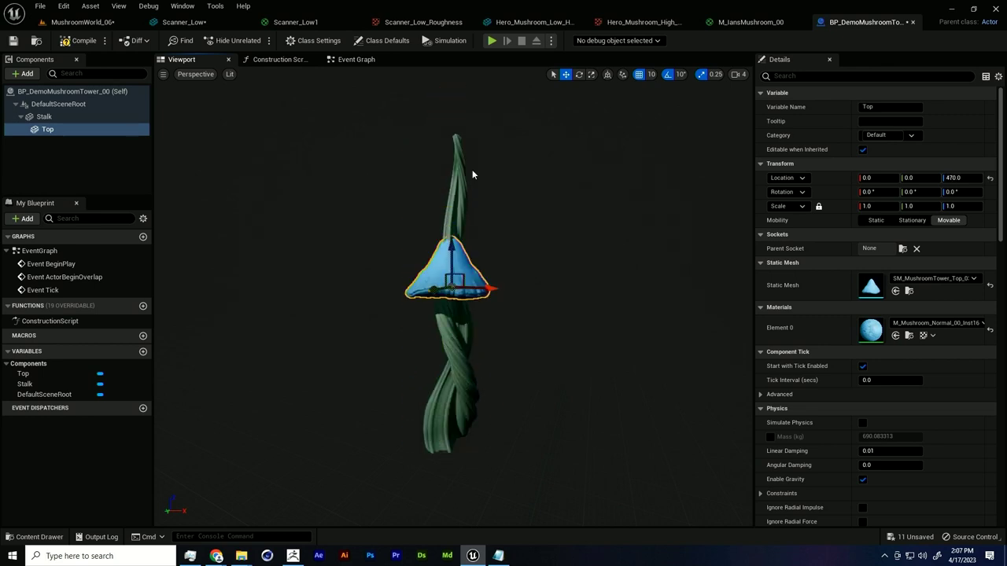
{"action": "key", "text": "ctrl+z"}
Step: Open the Stalk component's static mesh in its own editor and look through its details
{"action": "left_click", "coordinate": [448, 229]}
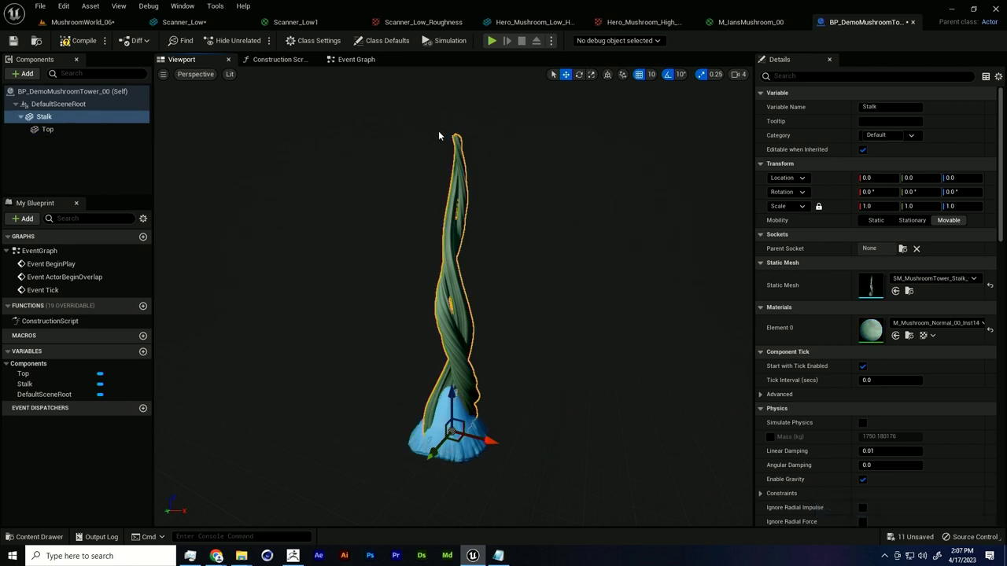
{"action": "double_click", "coordinate": [872, 282]}
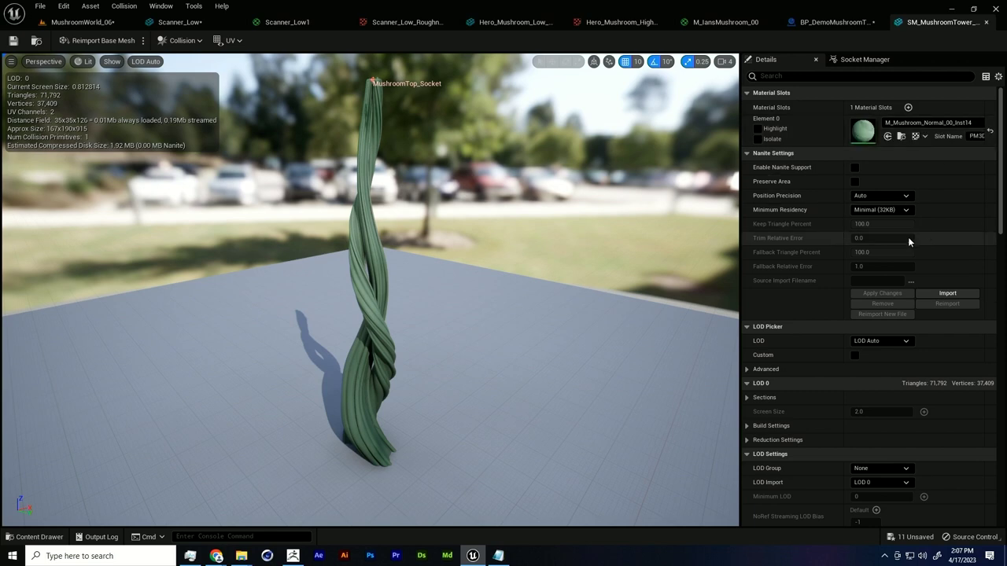
{"action": "scroll", "coordinate": [905, 244], "scroll_direction": "down", "scroll_amount": 2}
{"action": "scroll", "coordinate": [901, 249], "scroll_direction": "down", "scroll_amount": 8}
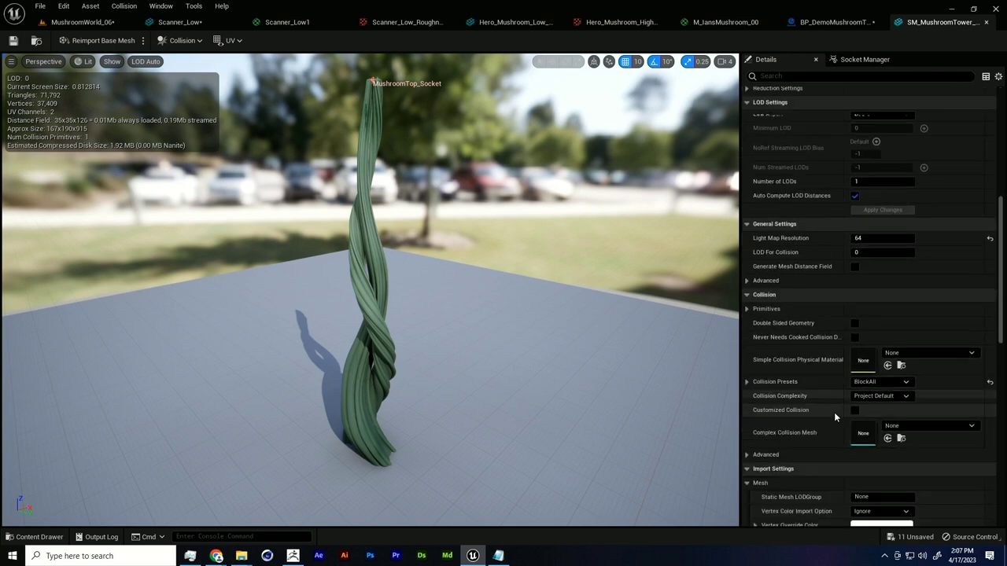
{"action": "scroll", "coordinate": [971, 371], "scroll_direction": "up", "scroll_amount": 10}
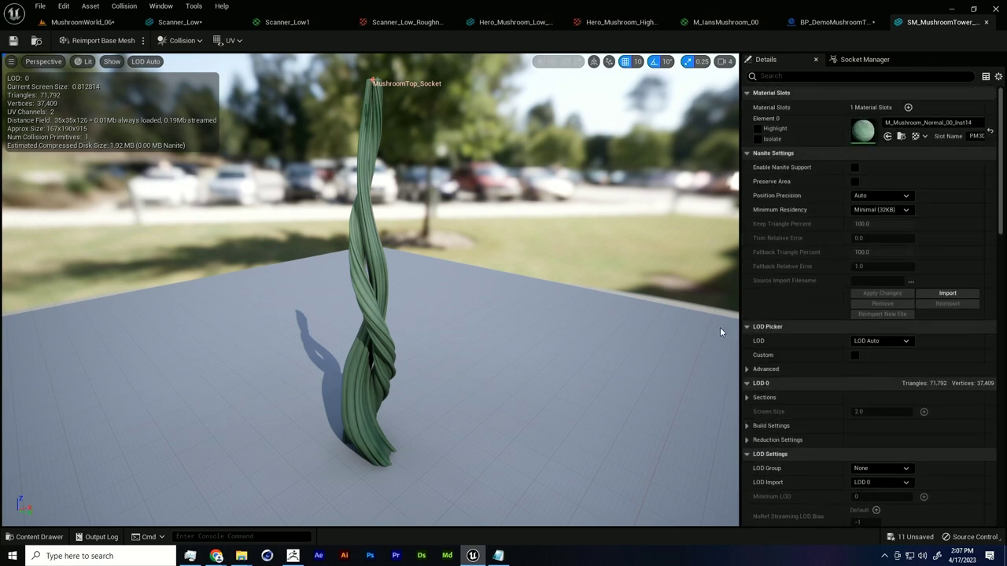
Step: Examine the MushroomTop_Socket at the tip of the stalk mesh up close and from several angles
{"action": "left_click_drag", "start_coordinate": [614, 311], "coordinate": [558, 324]}
{"action": "left_click_drag", "start_coordinate": [575, 371], "coordinate": [440, 368]}
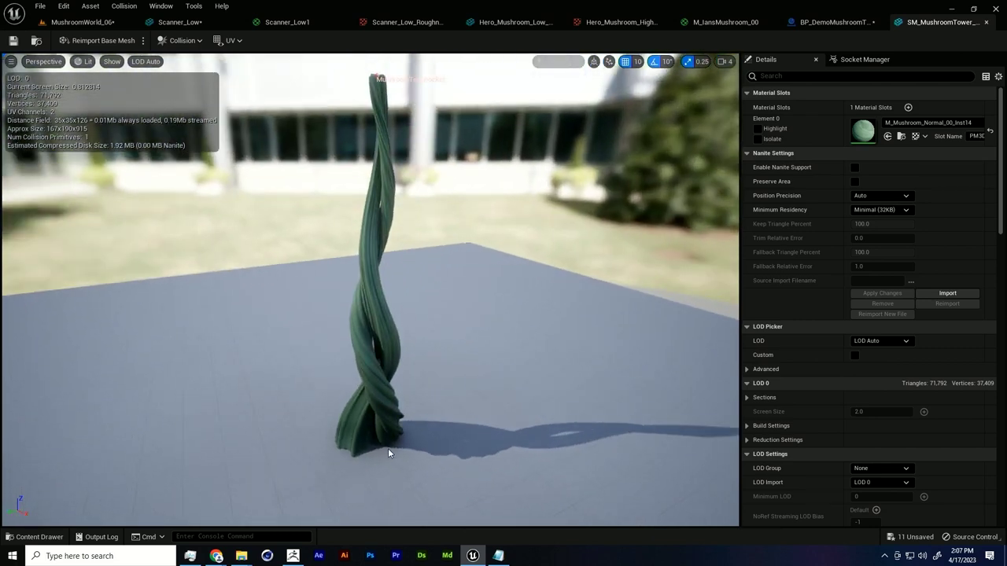
{"action": "left_click_drag", "start_coordinate": [364, 434], "coordinate": [374, 399]}
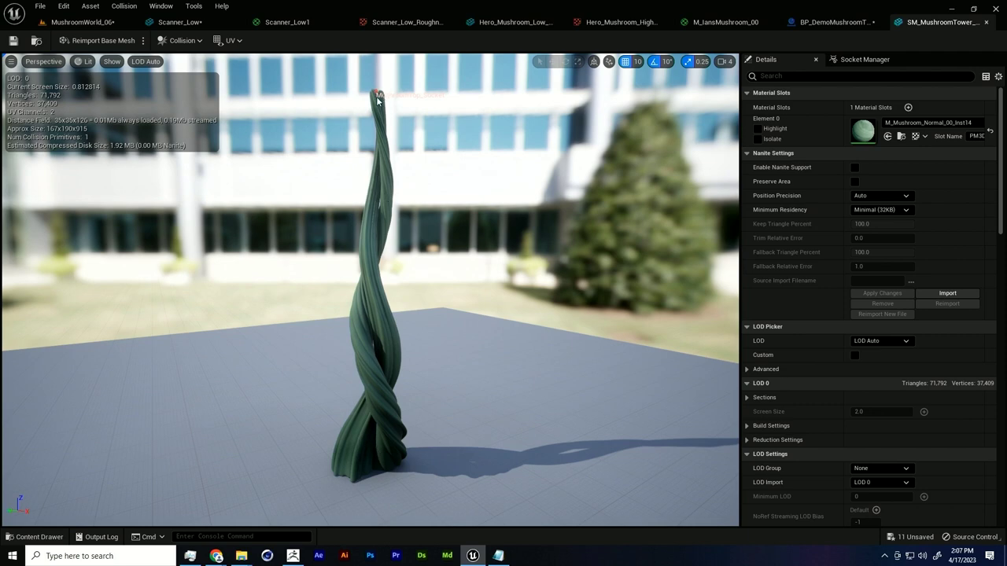
{"action": "left_click_drag", "start_coordinate": [376, 99], "coordinate": [380, 85]}
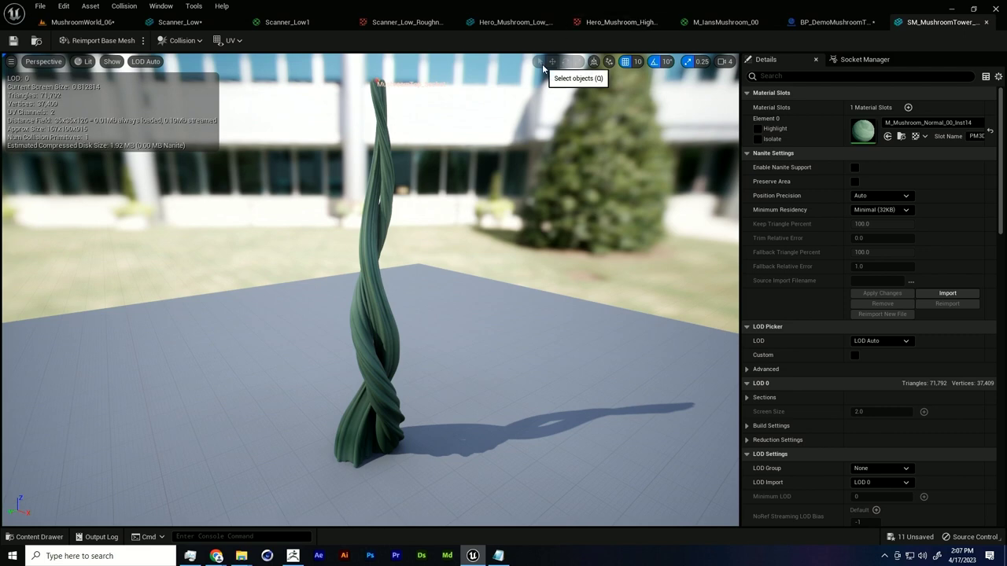
{"action": "left_click_drag", "start_coordinate": [406, 121], "coordinate": [411, 173], "text": "alt"}
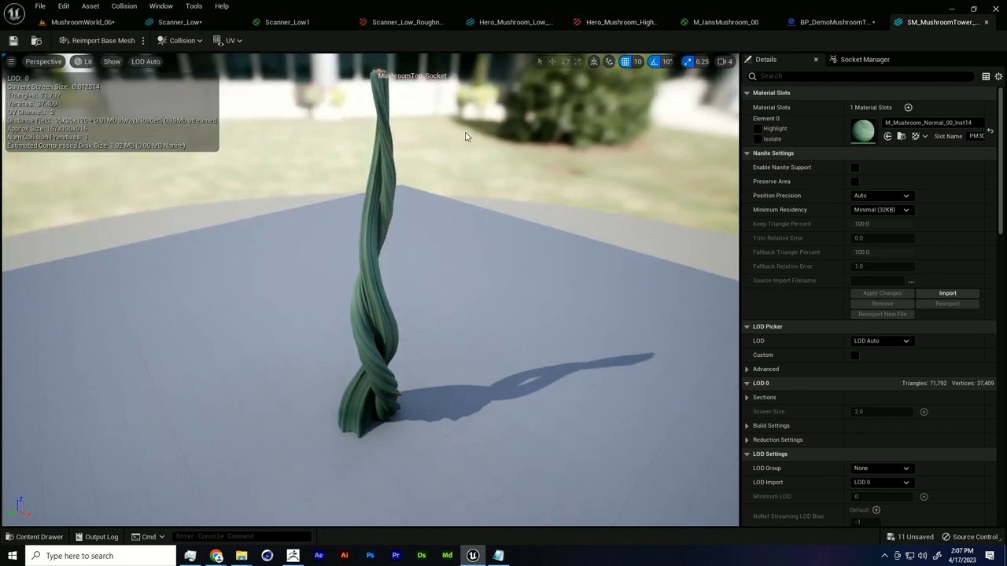
{"action": "left_click_drag", "start_coordinate": [465, 133], "coordinate": [465, 157], "text": "alt"}
{"action": "right_click_drag", "start_coordinate": [465, 133], "coordinate": [481, 150], "text": "alt"}
{"action": "middle_click_drag", "start_coordinate": [482, 151], "coordinate": [410, 244], "text": "alt"}
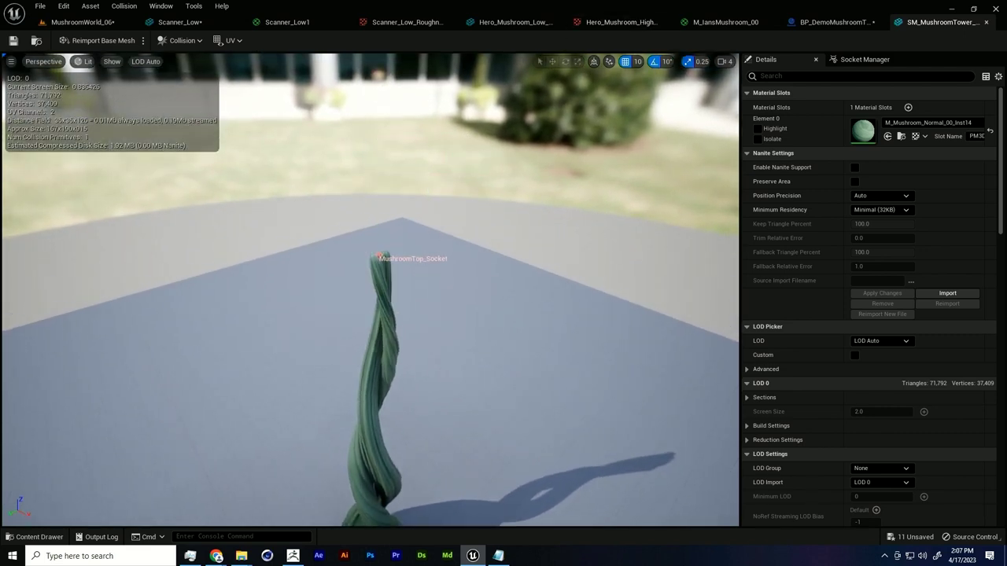
{"action": "right_click_drag", "start_coordinate": [410, 244], "coordinate": [481, 150], "text": "alt"}
{"action": "middle_click_drag", "start_coordinate": [481, 147], "coordinate": [453, 189], "text": "alt"}
{"action": "left_click_drag", "start_coordinate": [463, 185], "coordinate": [456, 232], "text": "alt"}
{"action": "right_click_drag", "start_coordinate": [464, 185], "coordinate": [519, 197], "text": "alt"}
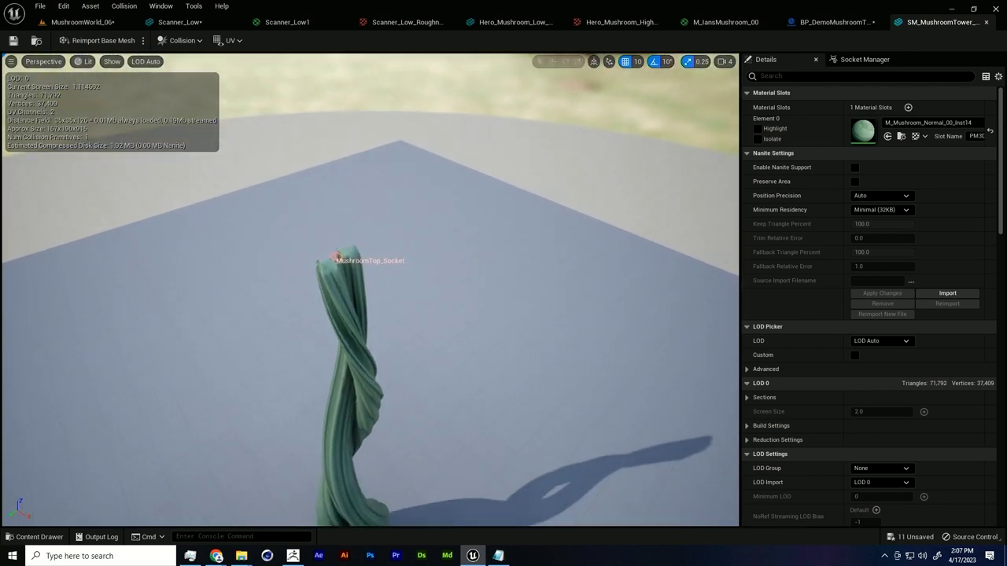
{"action": "right_click_drag", "start_coordinate": [258, 192], "coordinate": [277, 195], "text": "alt"}
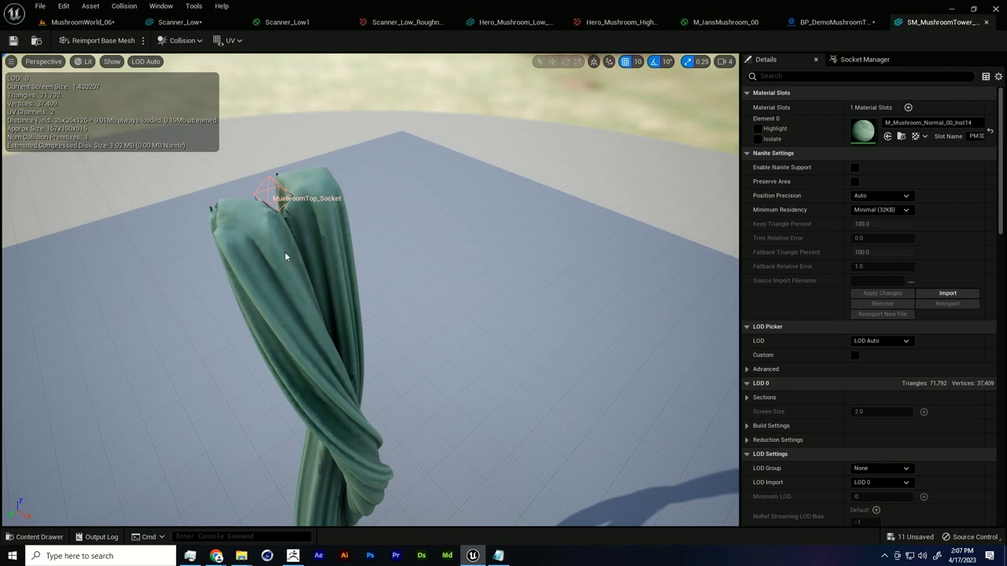
{"action": "left_click_drag", "start_coordinate": [285, 252], "coordinate": [320, 164]}
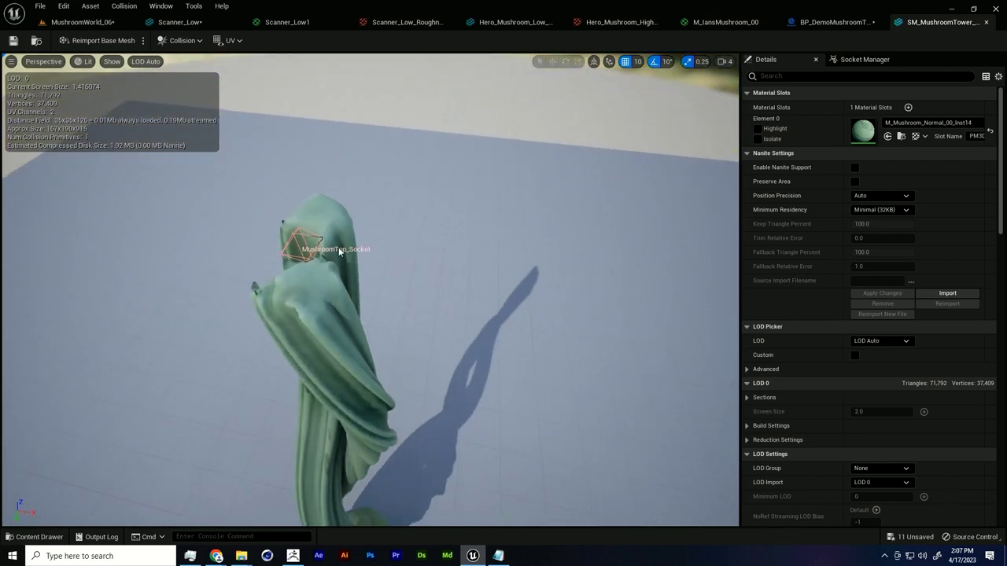
{"action": "left_click_drag", "start_coordinate": [362, 306], "coordinate": [343, 306]}
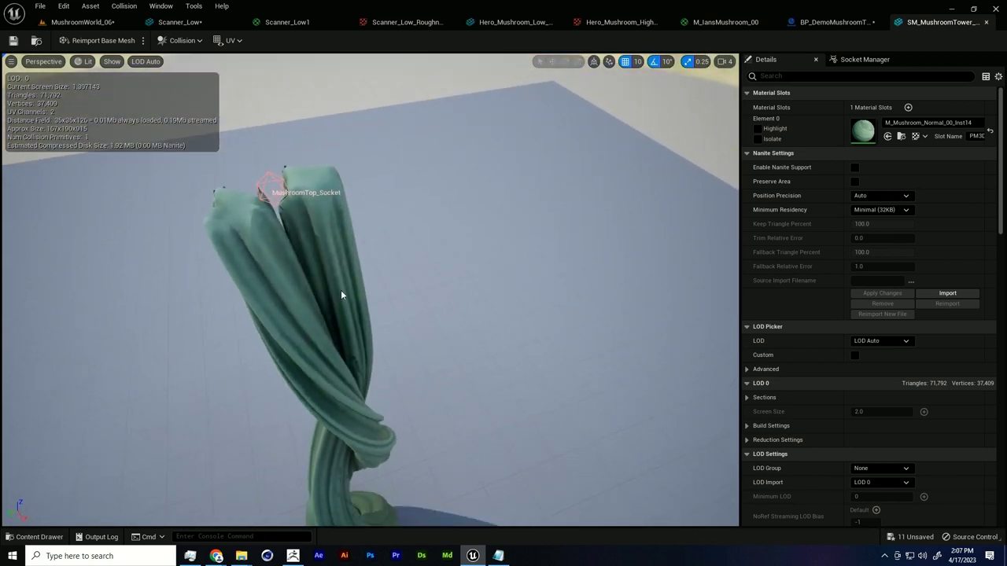
Step: Delete the stalk mesh's existing MushroomTop_Socket and add a new socket named MushroomTop_Scoket
{"action": "left_click", "coordinate": [858, 61]}
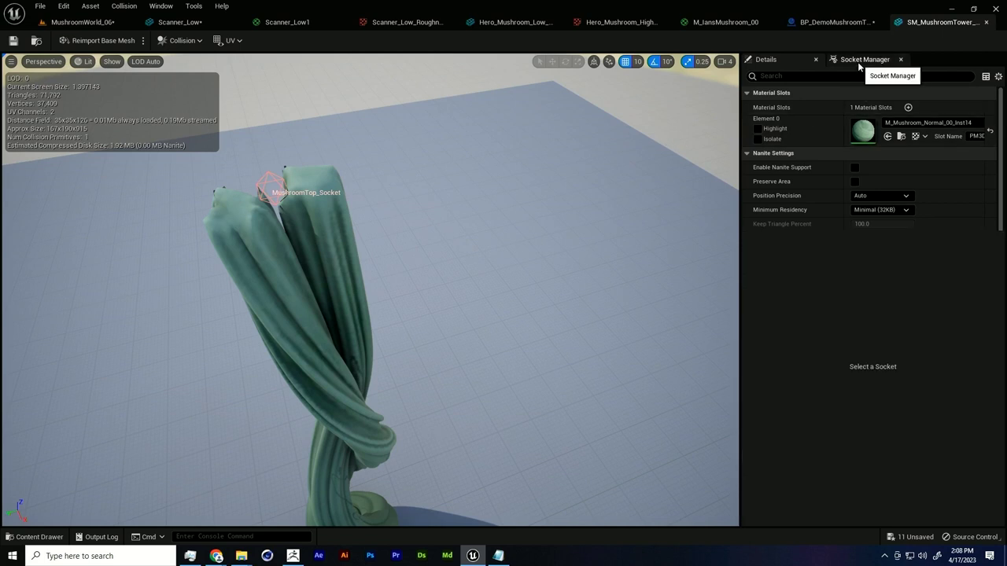
{"action": "left_click", "coordinate": [852, 90]}
{"action": "key", "text": "Delete"}
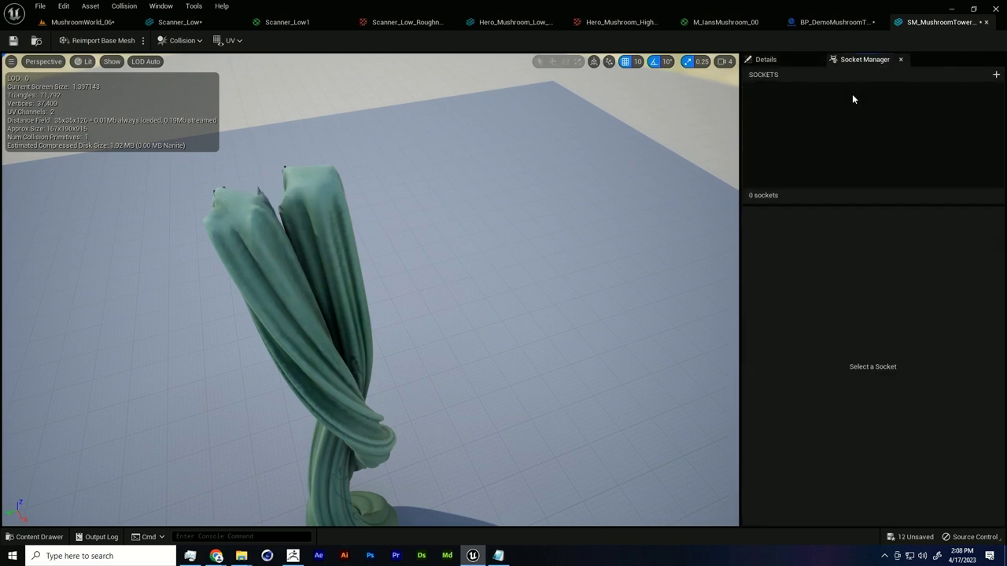
{"action": "left_click", "coordinate": [994, 74]}
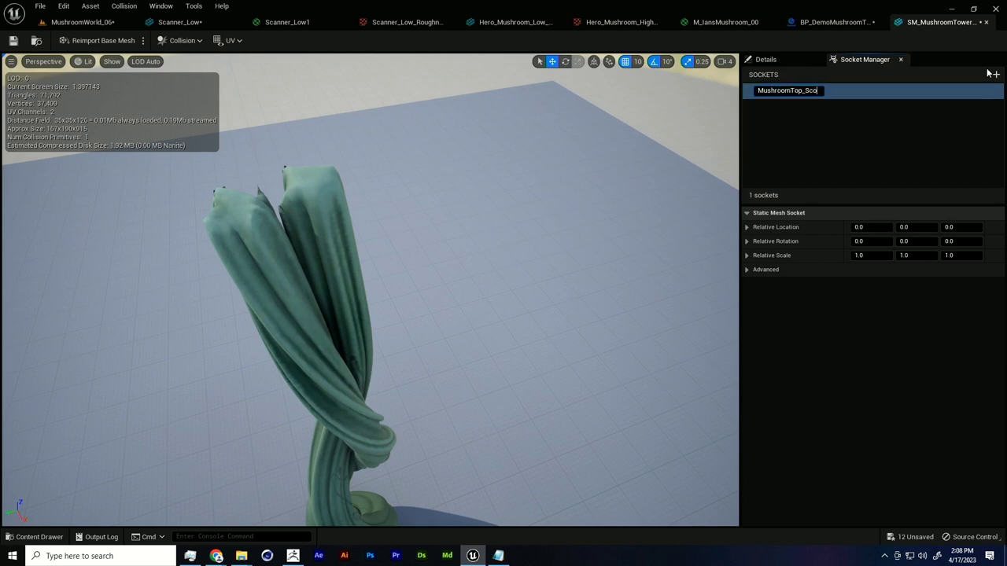
{"action": "type", "text": "MushroomTop_Scoket"}
{"action": "key", "text": "Return"}
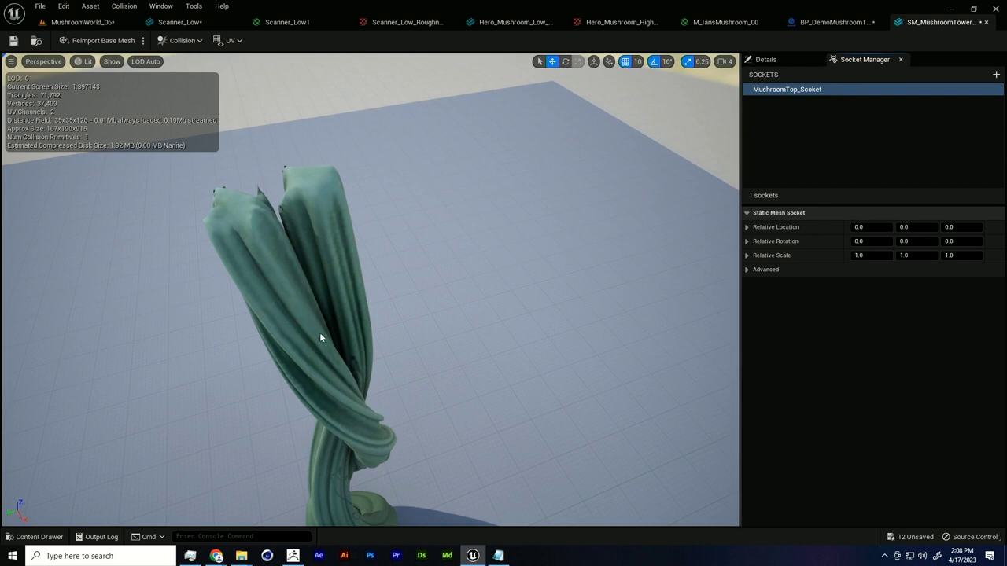
Step: Raise the new socket from the stalk's base to its tip, at a relative Z location of about 890
{"action": "scroll", "coordinate": [400, 330], "scroll_direction": "down", "scroll_amount": 5}
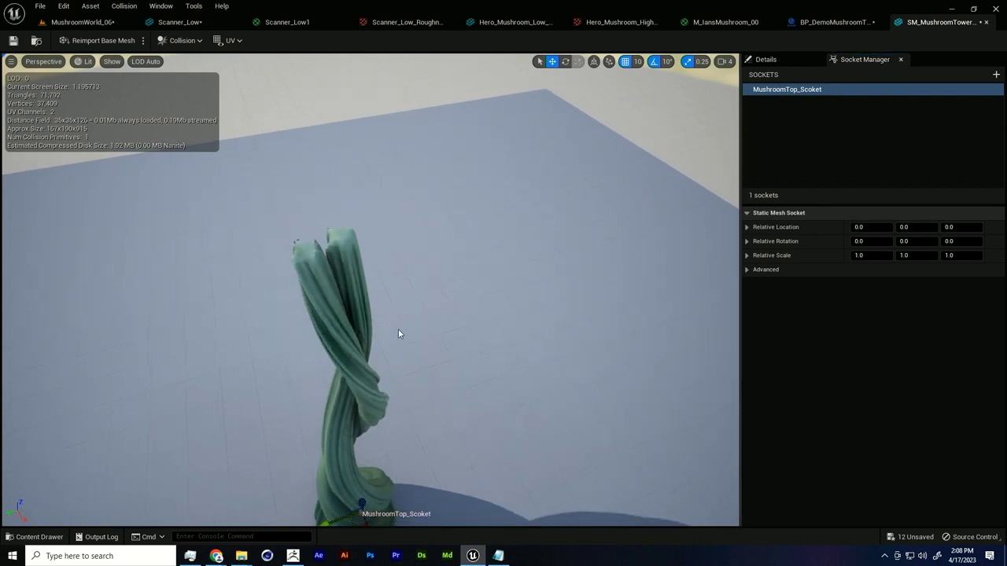
{"action": "right_click_drag", "start_coordinate": [398, 329], "coordinate": [376, 433]}
{"action": "left_click_drag", "start_coordinate": [376, 435], "coordinate": [373, 432]}
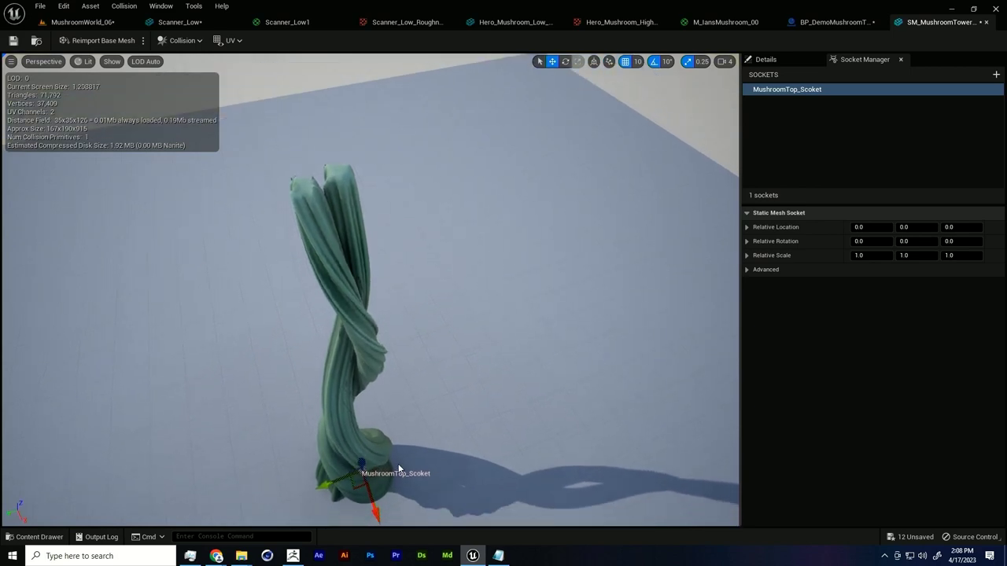
{"action": "key", "text": "f"}
{"action": "scroll", "coordinate": [390, 442], "scroll_direction": "down", "scroll_amount": 10}
{"action": "right_click_drag", "start_coordinate": [390, 441], "coordinate": [390, 416]}
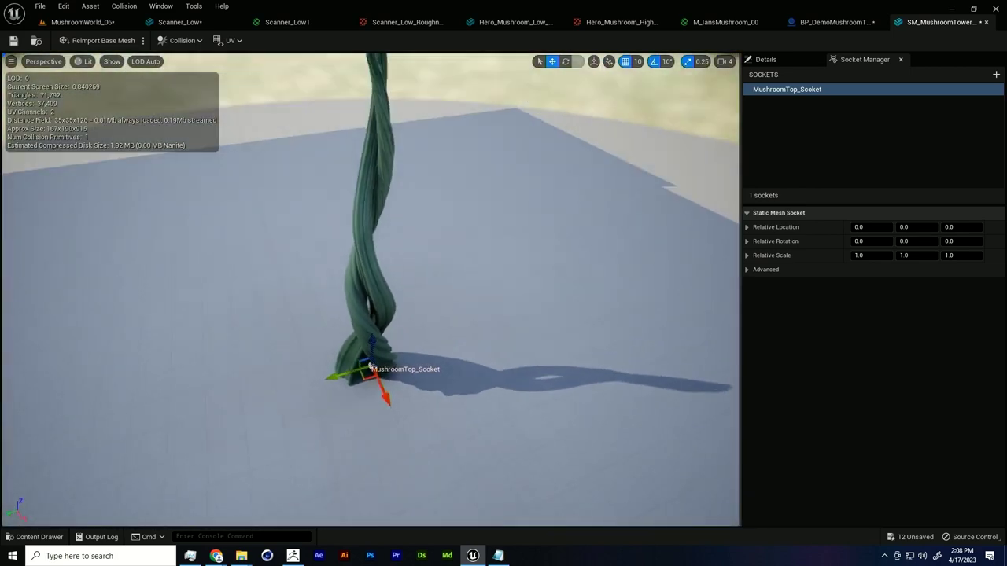
{"action": "scroll", "coordinate": [370, 368], "scroll_direction": "down", "scroll_amount": 2}
{"action": "left_click_drag", "start_coordinate": [369, 385], "coordinate": [370, 102]}
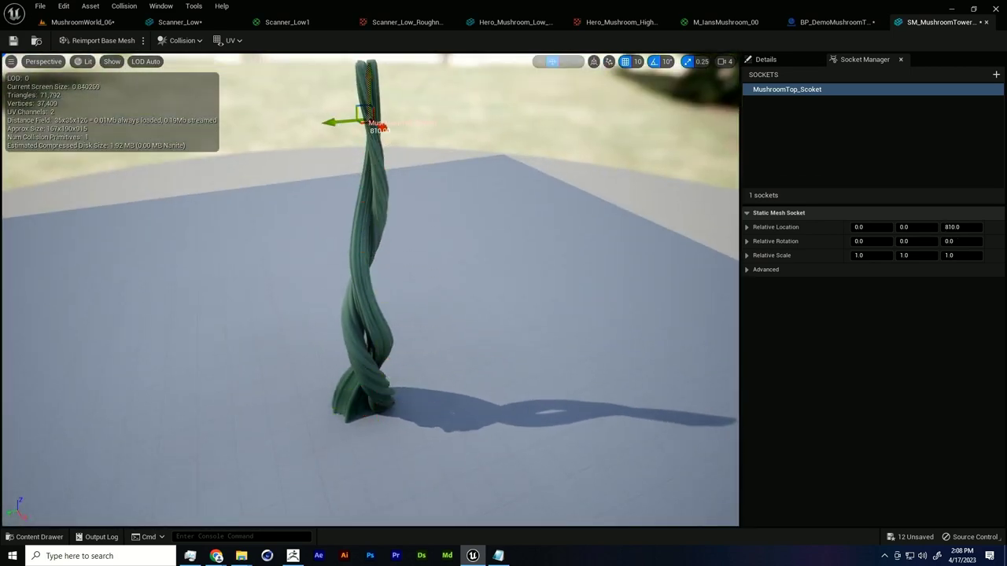
{"action": "right_click_drag", "start_coordinate": [378, 152], "coordinate": [378, 130]}
{"action": "scroll", "coordinate": [378, 151], "scroll_direction": "up", "scroll_amount": 4}
{"action": "middle_click_drag", "start_coordinate": [378, 152], "coordinate": [383, 126]}
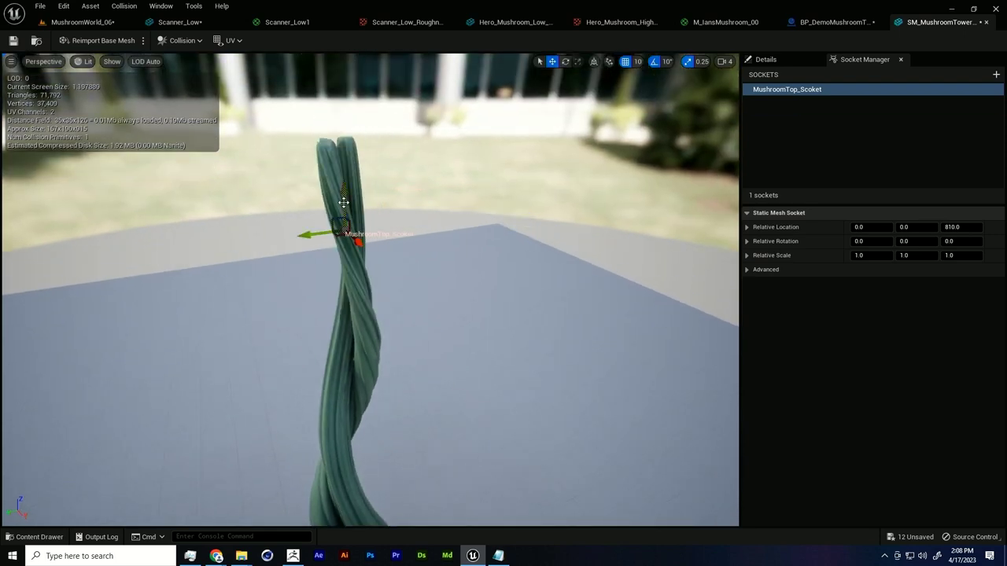
{"action": "left_click_drag", "start_coordinate": [343, 202], "coordinate": [349, 113]}
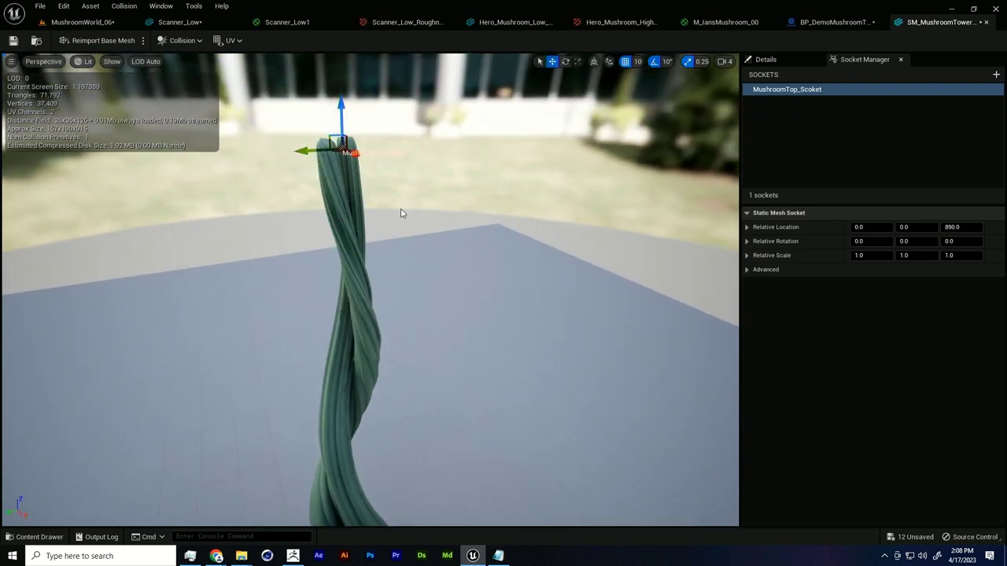
Step: Center the socket on the stalk's tip by setting its relative location to X 20 and Y 10
{"action": "right_click_drag", "start_coordinate": [401, 213], "coordinate": [402, 223]}
{"action": "left_click_drag", "start_coordinate": [566, 208], "coordinate": [603, 215]}
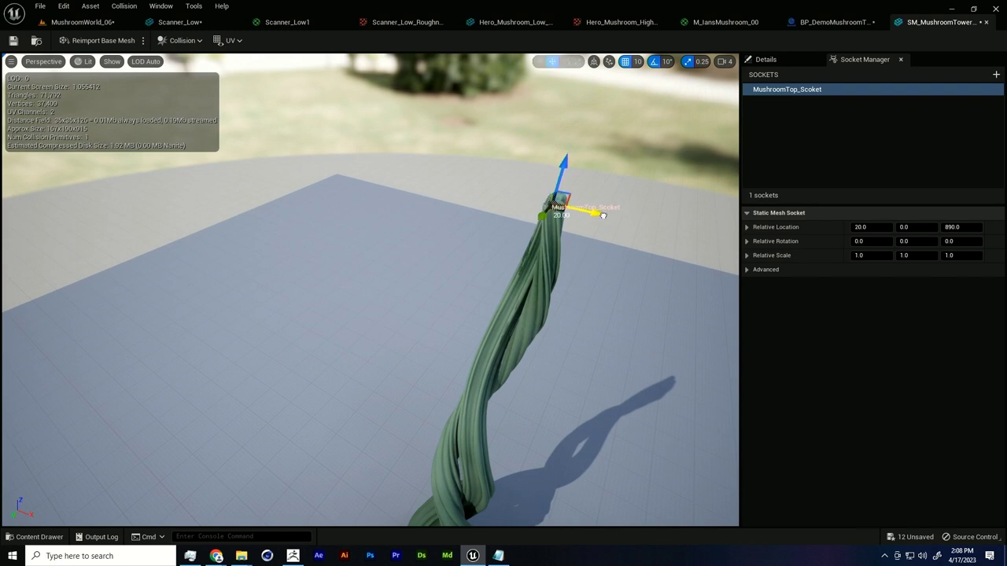
{"action": "right_click_drag", "start_coordinate": [606, 250], "coordinate": [582, 236]}
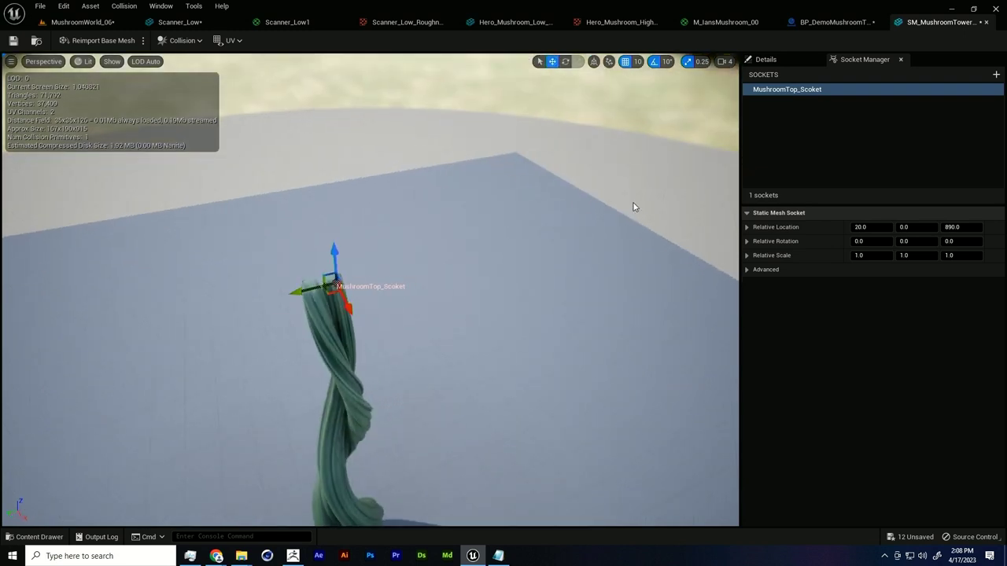
{"action": "right_click_drag", "start_coordinate": [541, 182], "coordinate": [504, 167]}
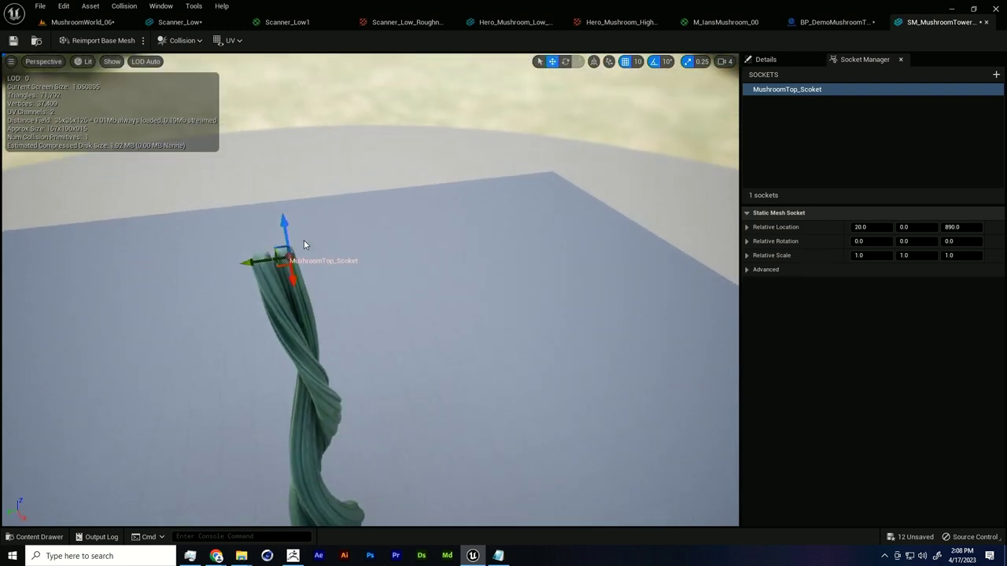
{"action": "mouse_move", "coordinate": [265, 264]}
{"action": "left_mouse_down"}
{"action": "mouse_move", "coordinate": [241, 265]}
{"action": "mouse_move", "coordinate": [253, 264]}
{"action": "left_mouse_up"}
{"action": "right_click_drag", "start_coordinate": [253, 264], "coordinate": [277, 265]}
{"action": "right_click_drag", "start_coordinate": [534, 303], "coordinate": [560, 301]}
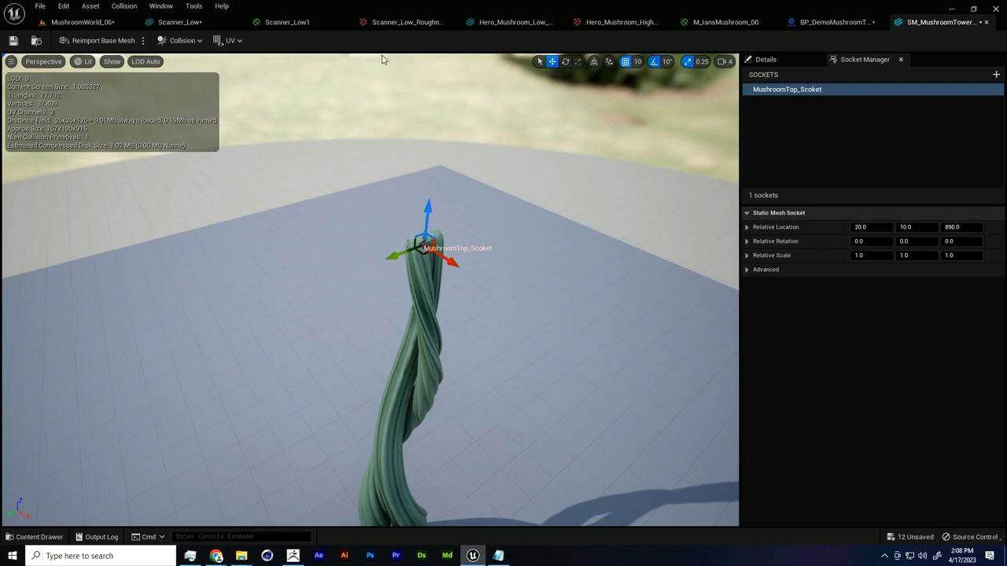
Step: Add references to the Top and Stalk components to the mushroom tower blueprint's Construction Script, with Stalk above Top
{"action": "left_click", "coordinate": [830, 24]}
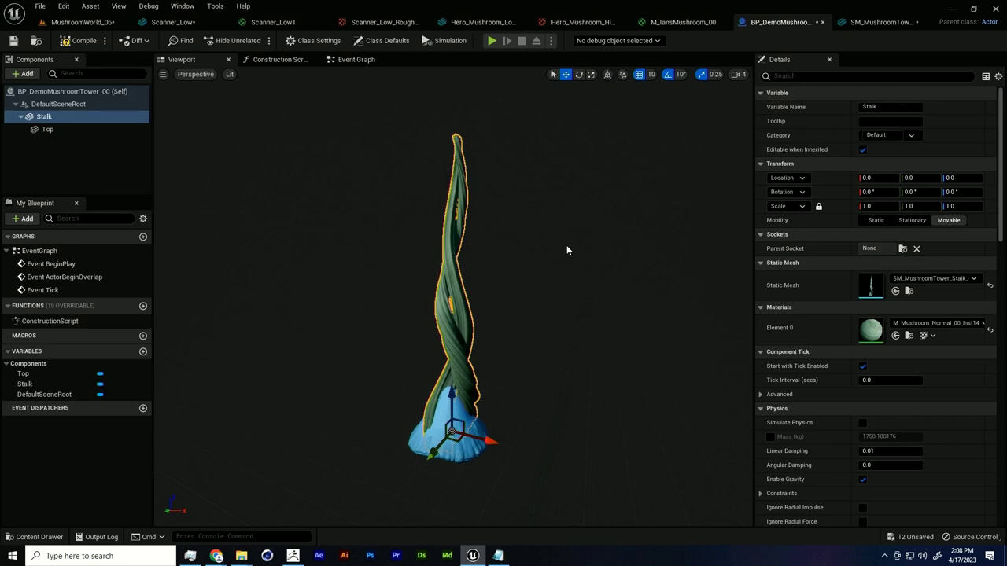
{"action": "left_click", "coordinate": [283, 60]}
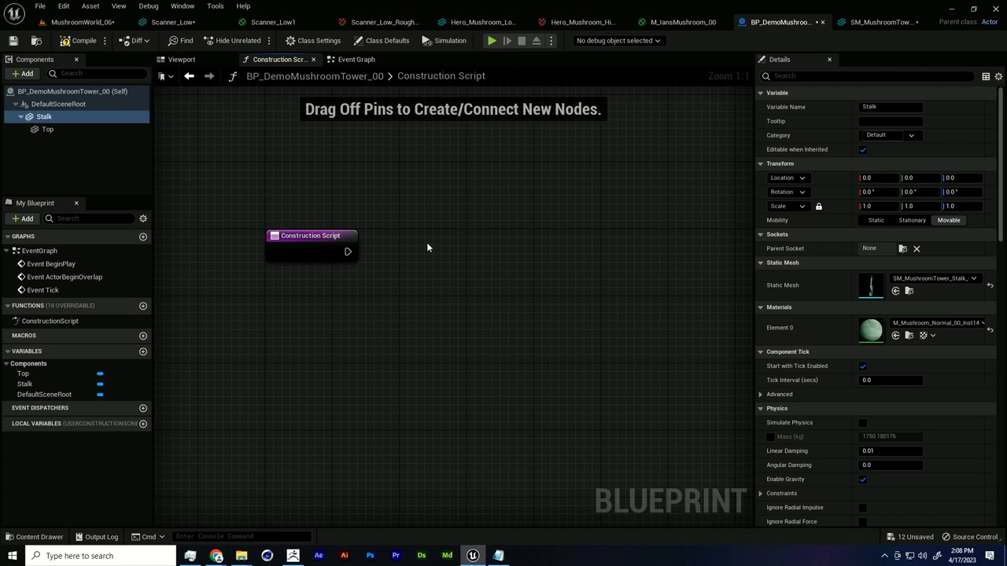
{"action": "left_click", "coordinate": [59, 129]}
{"action": "left_click_drag", "start_coordinate": [60, 134], "coordinate": [199, 150]}
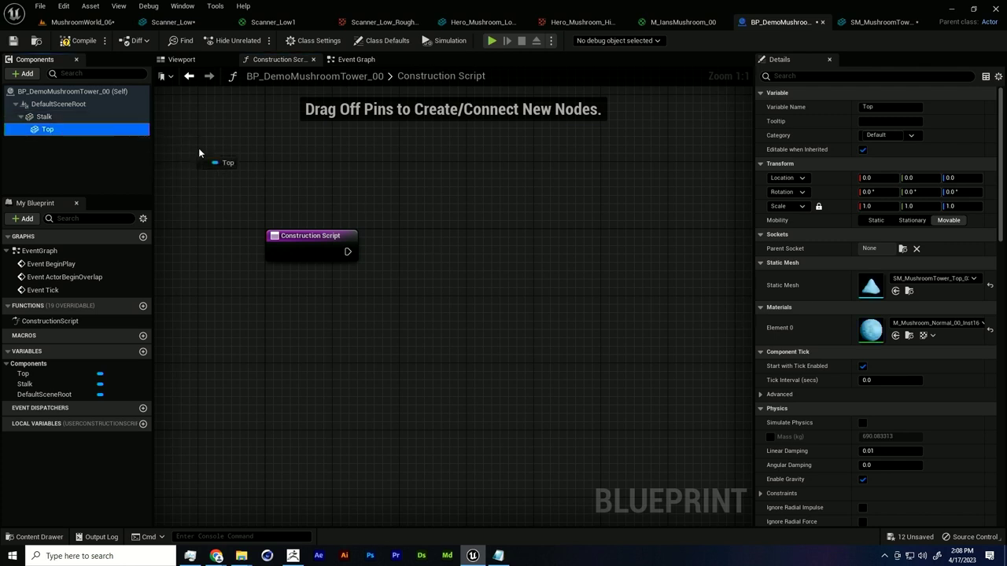
{"action": "left_click_drag", "start_coordinate": [365, 217], "coordinate": [480, 313]}
{"action": "left_click", "coordinate": [438, 343]}
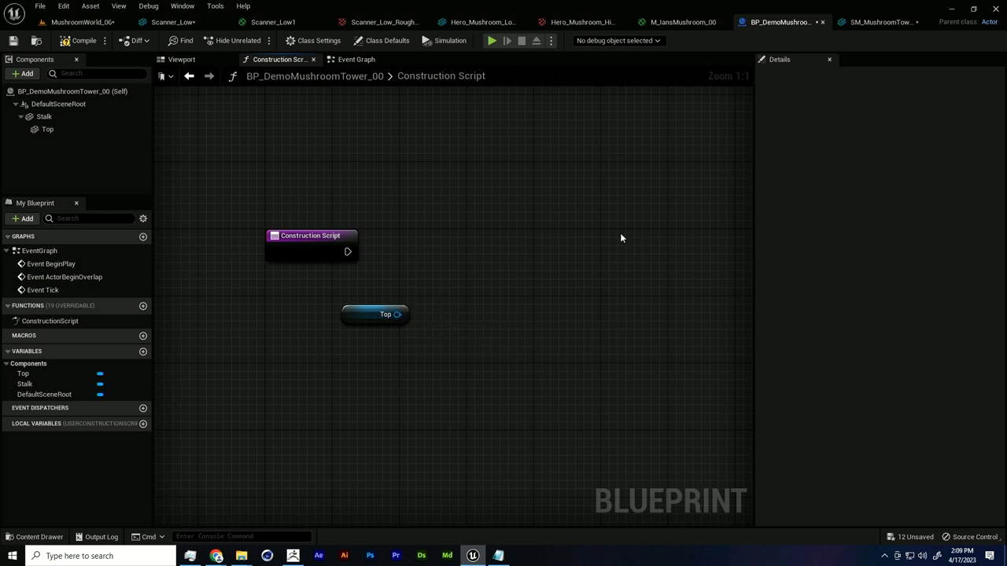
{"action": "right_click_drag", "start_coordinate": [617, 351], "coordinate": [590, 353]}
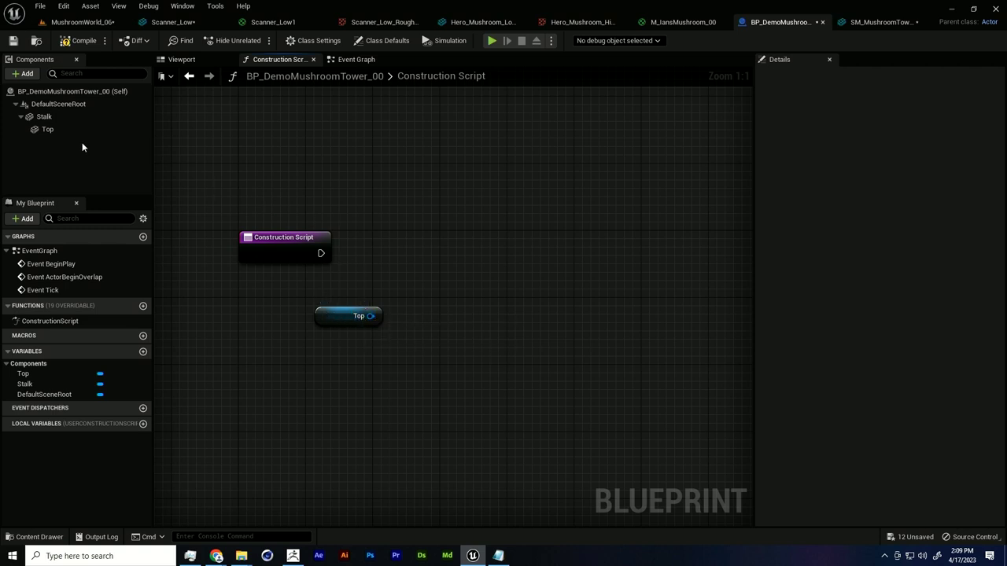
{"action": "left_click_drag", "start_coordinate": [44, 117], "coordinate": [359, 289]}
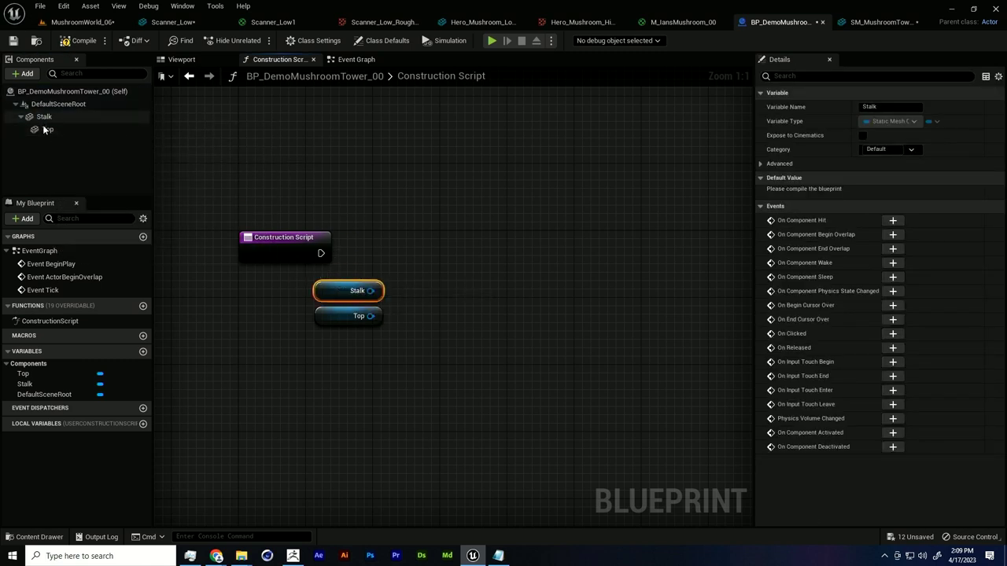
{"action": "left_click", "coordinate": [346, 315]}
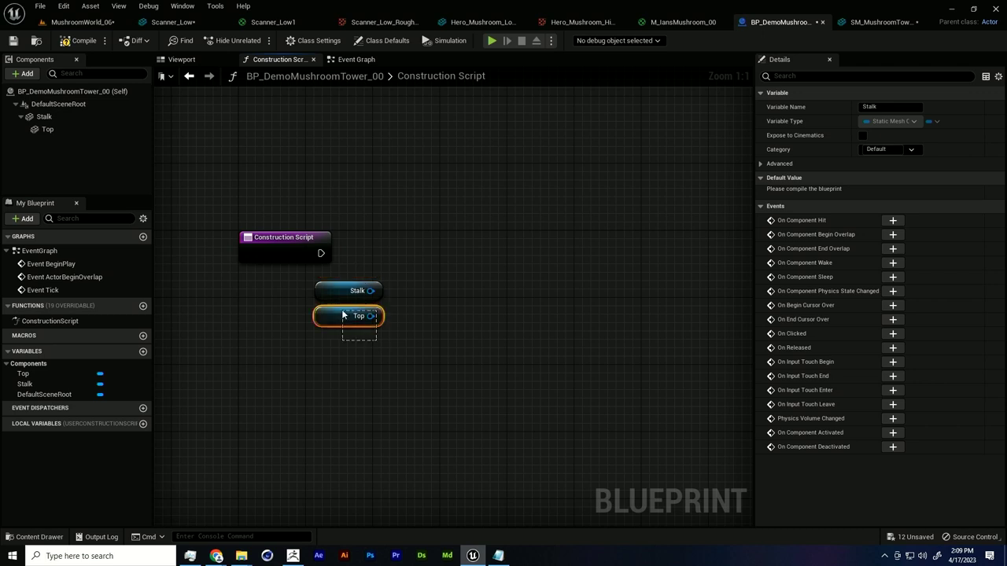
{"action": "left_click", "coordinate": [328, 292], "text": "shift"}
Step: Add a Get Socket Location node that targets the Stalk reference
{"action": "left_click_drag", "start_coordinate": [328, 294], "coordinate": [431, 304]}
{"action": "left_click", "coordinate": [431, 337]}
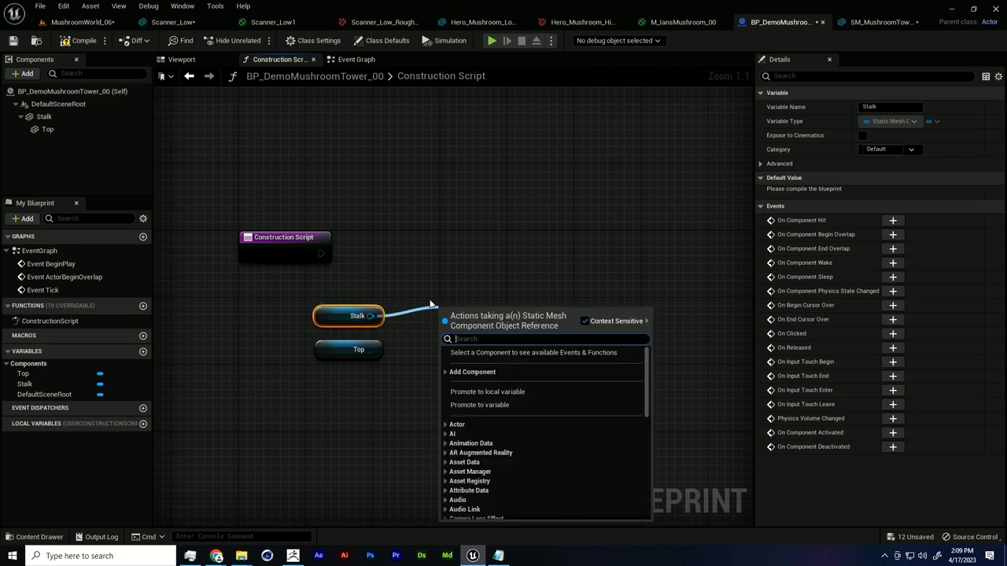
{"action": "type", "text": "get socket"}
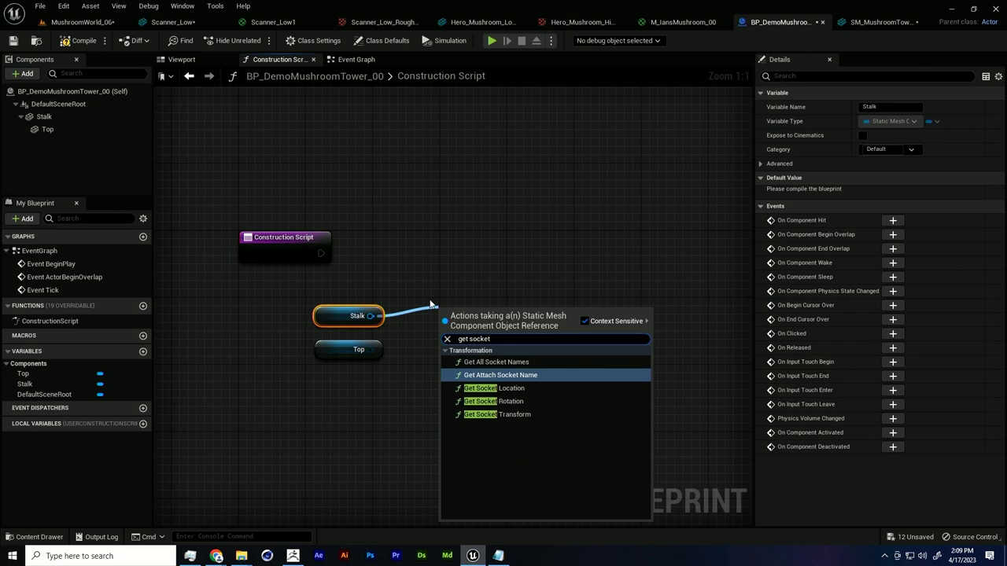
{"action": "left_click", "coordinate": [507, 388]}
{"action": "left_click_drag", "start_coordinate": [512, 318], "coordinate": [511, 309]}
Step: Set the Get Socket Location node's In Socket Name to MushroomTop_Socket and adjust its placement beside the Stalk reference
{"action": "left_click", "coordinate": [508, 338]}
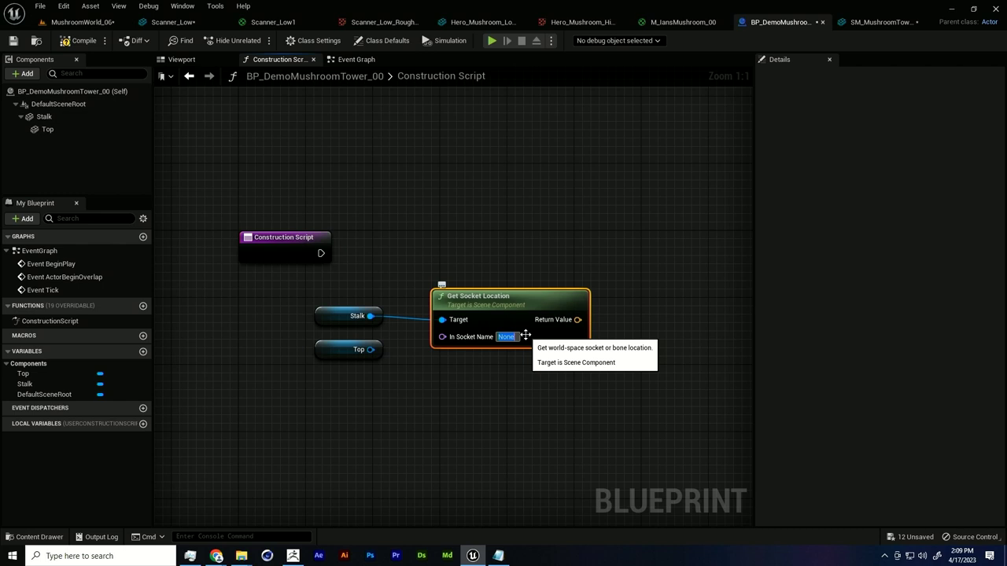
{"action": "type", "text": "Mushroo"}
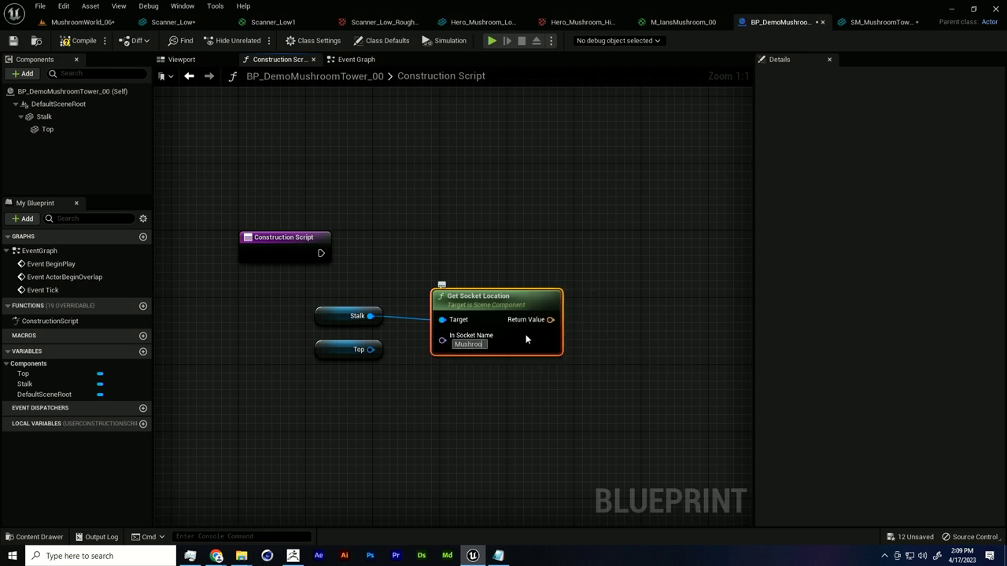
{"action": "type", "text": "mTop_Socket"}
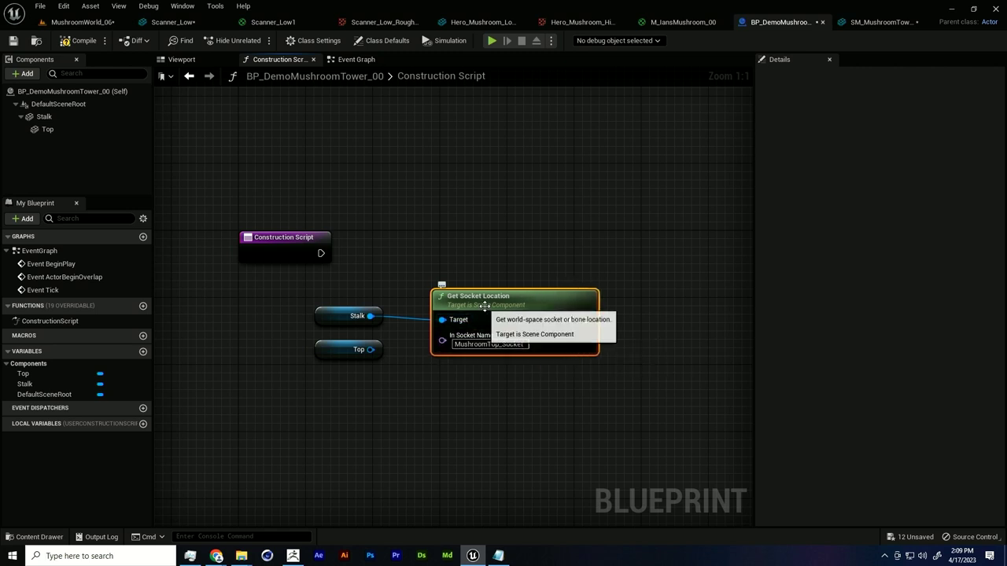
{"action": "left_click_drag", "start_coordinate": [503, 308], "coordinate": [512, 300]}
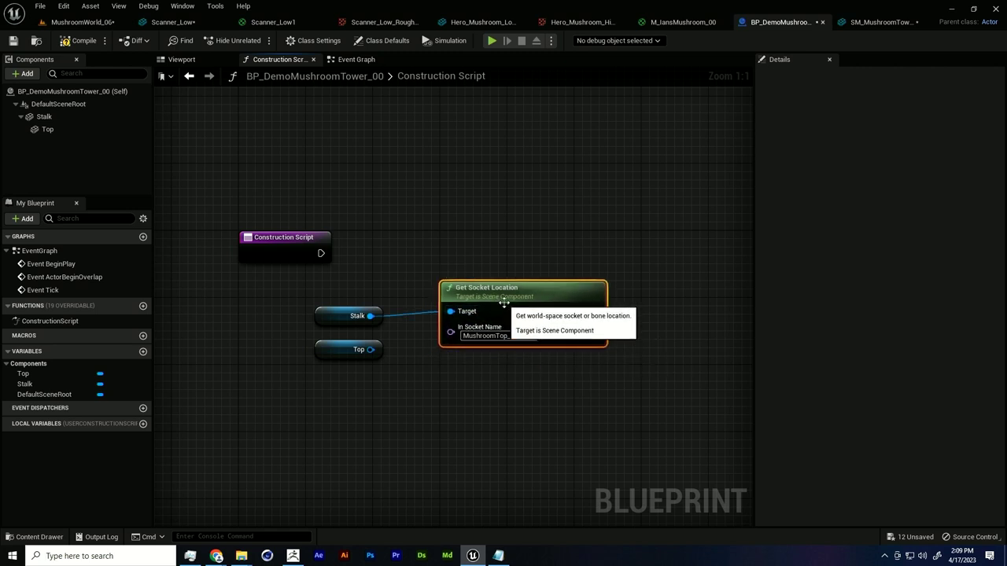
{"action": "left_click", "coordinate": [378, 320]}
{"action": "left_click_drag", "start_coordinate": [321, 301], "coordinate": [331, 293]}
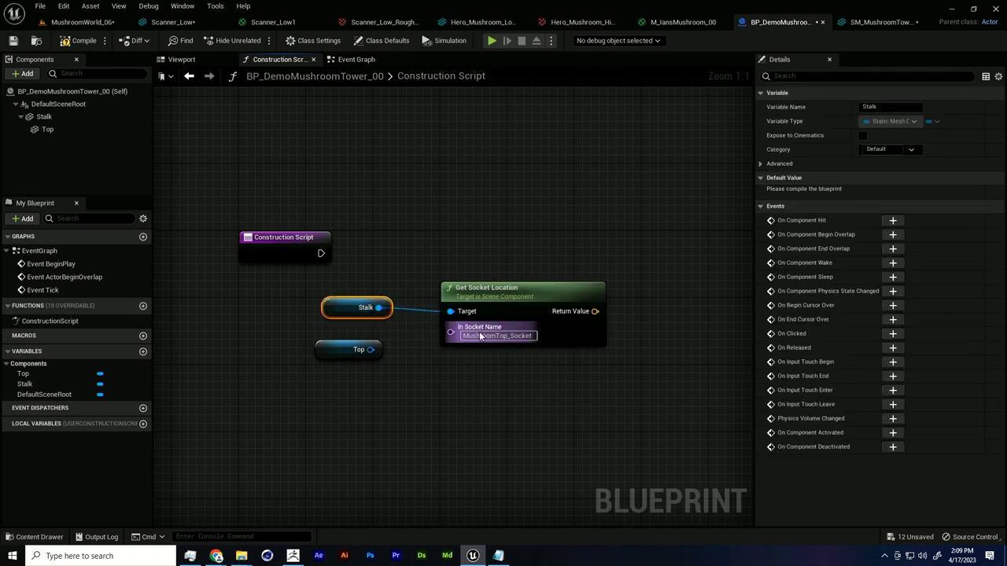
{"action": "right_click_drag", "start_coordinate": [561, 349], "coordinate": [509, 351]}
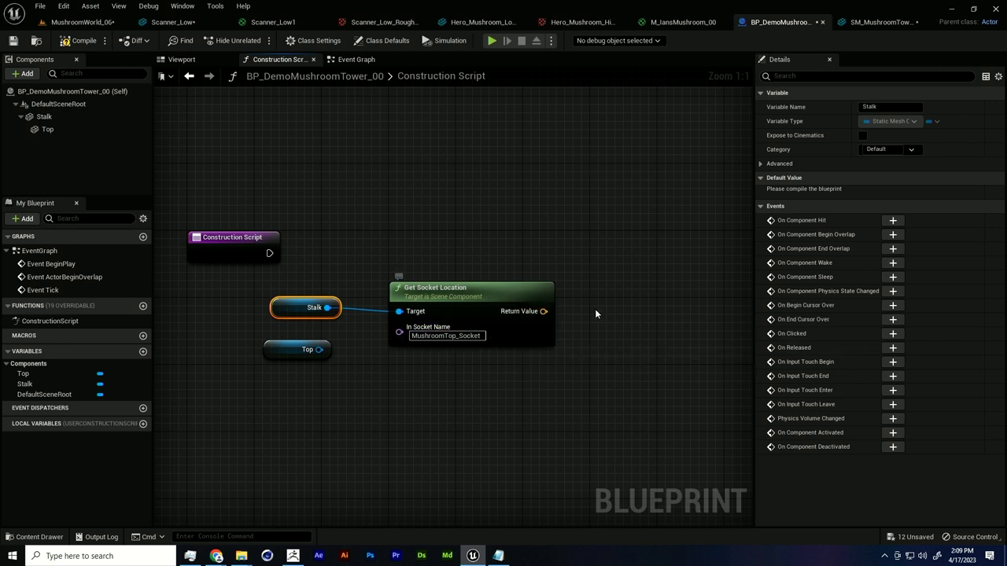
{"action": "right_click_drag", "start_coordinate": [574, 318], "coordinate": [564, 313]}
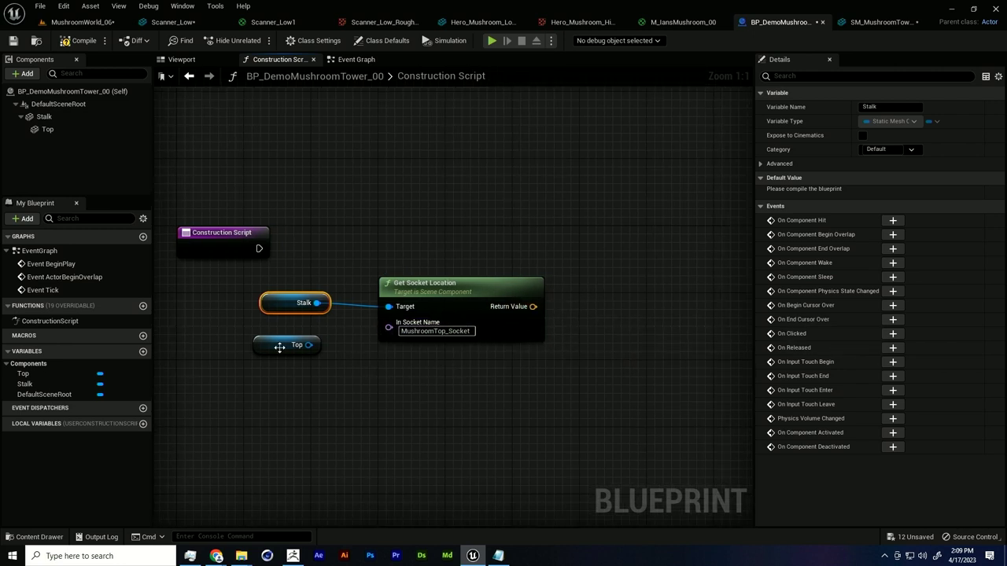
Step: Add a Set World Location node that targets the Top reference, placing both above the Get Socket Location node
{"action": "left_click_drag", "start_coordinate": [262, 347], "coordinate": [512, 205]}
{"action": "type", "text": "set"}
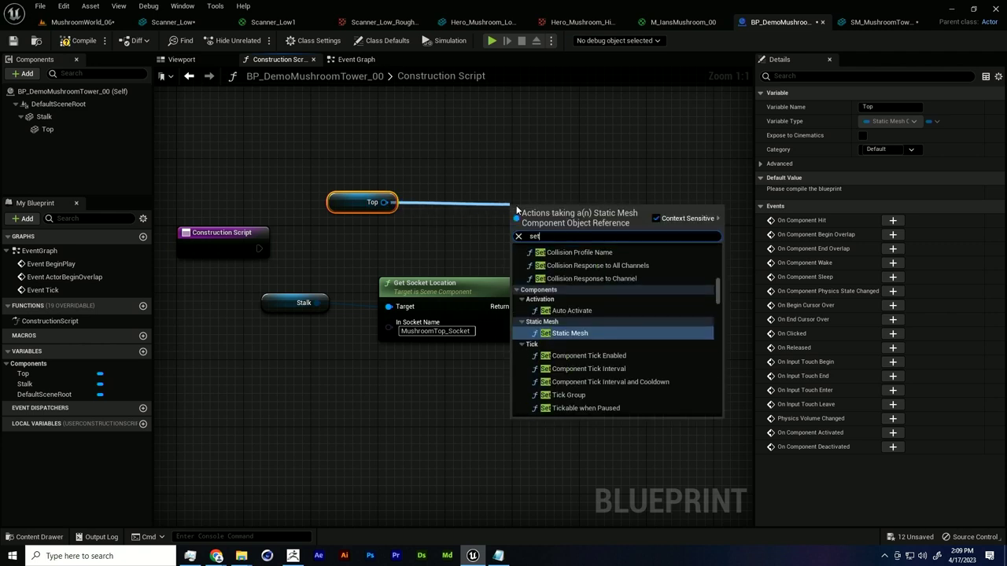
{"action": "type", "text": " world lo"}
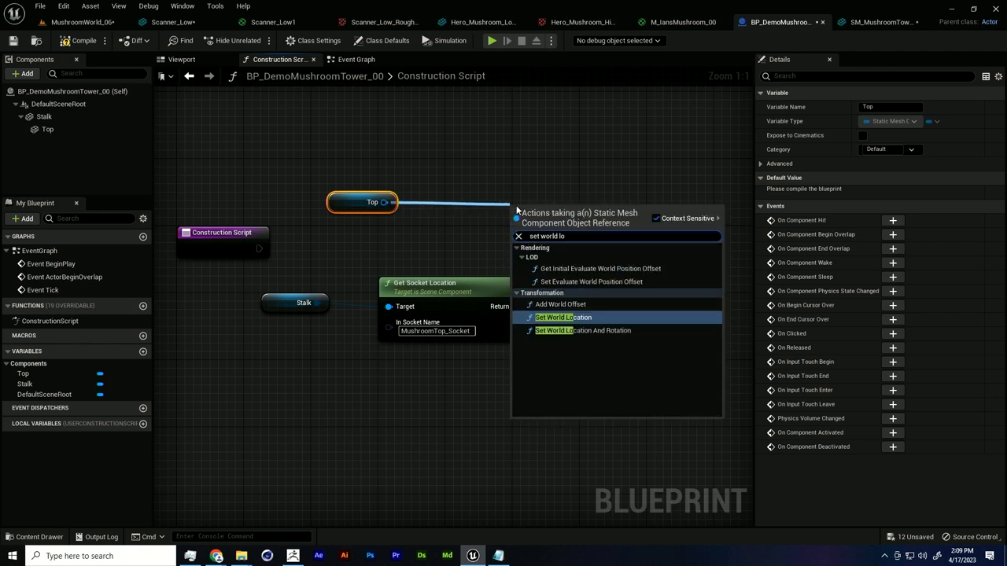
{"action": "key", "text": "Return"}
{"action": "left_click_drag", "start_coordinate": [521, 211], "coordinate": [596, 187]}
{"action": "right_click_drag", "start_coordinate": [519, 202], "coordinate": [496, 217]}
{"action": "left_click_drag", "start_coordinate": [323, 190], "coordinate": [379, 223]}
{"action": "left_click_drag", "start_coordinate": [534, 228], "coordinate": [599, 230]}
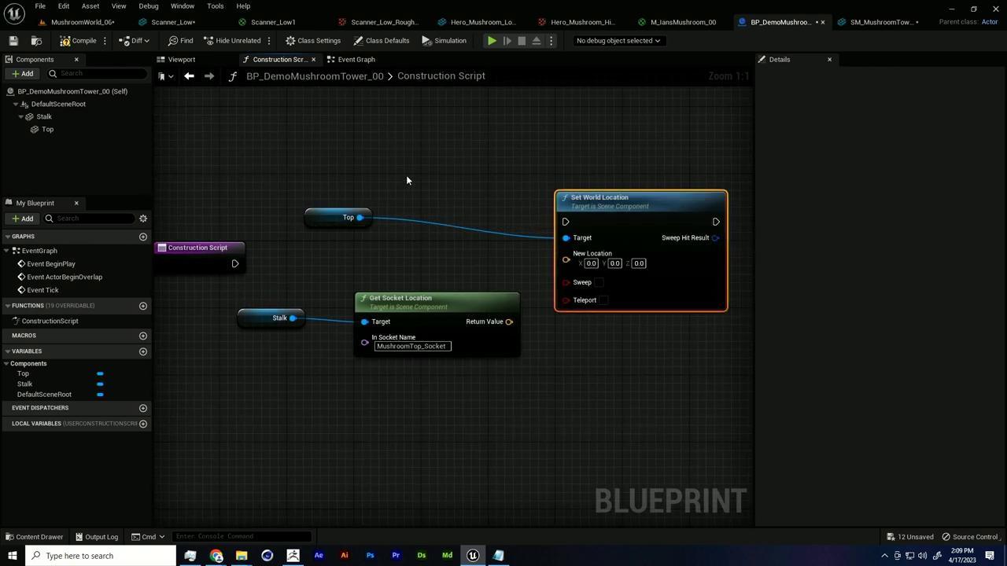
Step: Move Top closer to Set World Location and straighten the target wires of both the Top and Stalk references
{"action": "left_click_drag", "start_coordinate": [307, 188], "coordinate": [586, 236]}
{"action": "key", "text": "q"}
{"action": "left_click", "coordinate": [425, 251]}
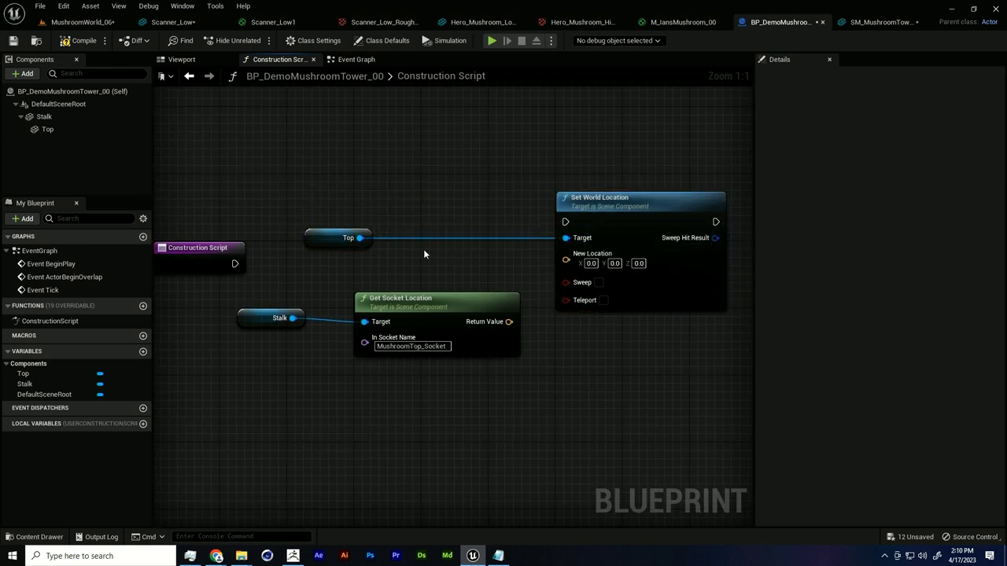
{"action": "left_click_drag", "start_coordinate": [328, 241], "coordinate": [463, 237]}
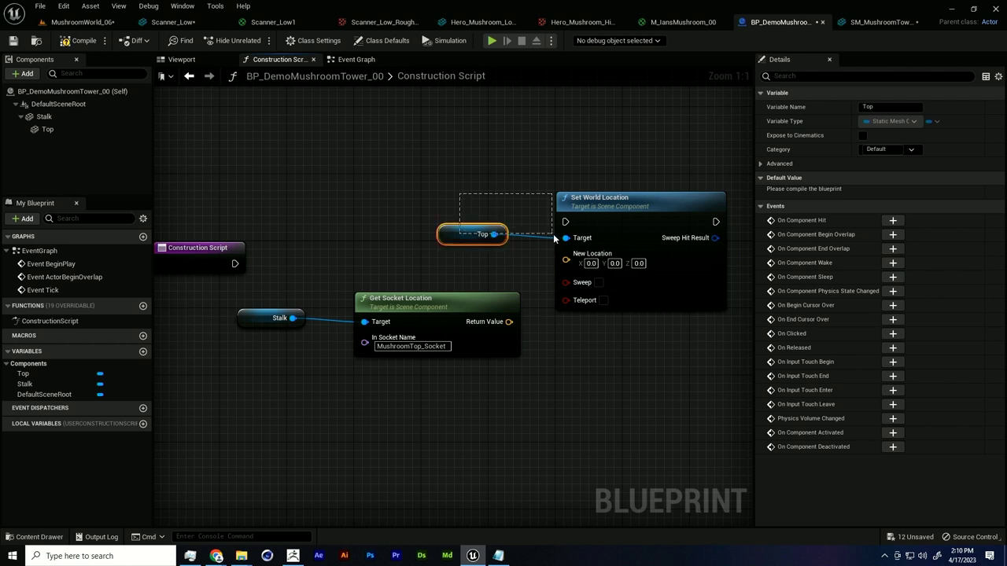
{"action": "left_click_drag", "start_coordinate": [553, 234], "coordinate": [555, 167]}
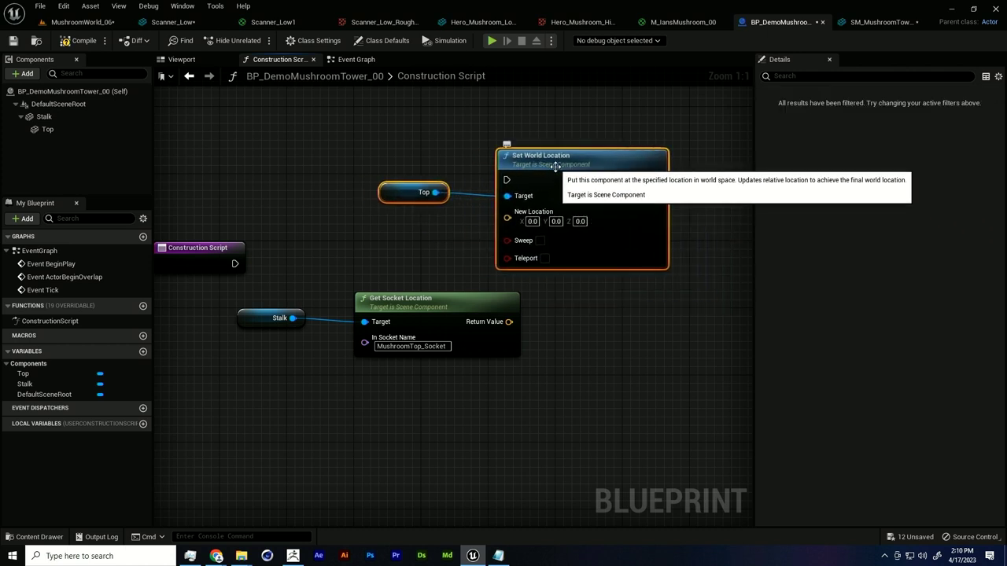
{"action": "key", "text": "q"}
{"action": "left_click_drag", "start_coordinate": [273, 284], "coordinate": [405, 321]}
{"action": "key", "text": "q"}
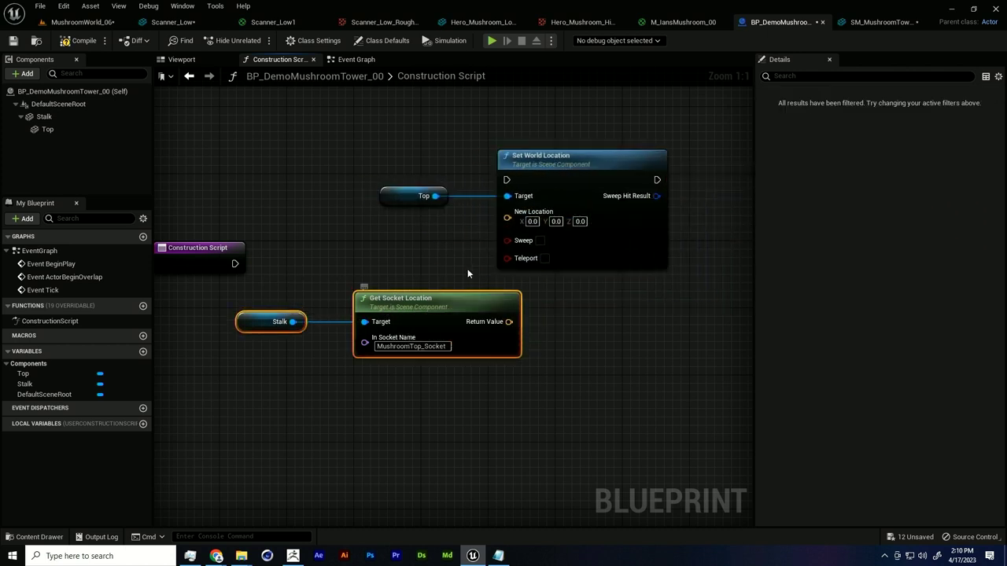
Step: Connect the Construction Script's execution output to Set World Location and align the nodes, with the Stalk socket nodes below
{"action": "right_click_drag", "start_coordinate": [467, 270], "coordinate": [467, 300]}
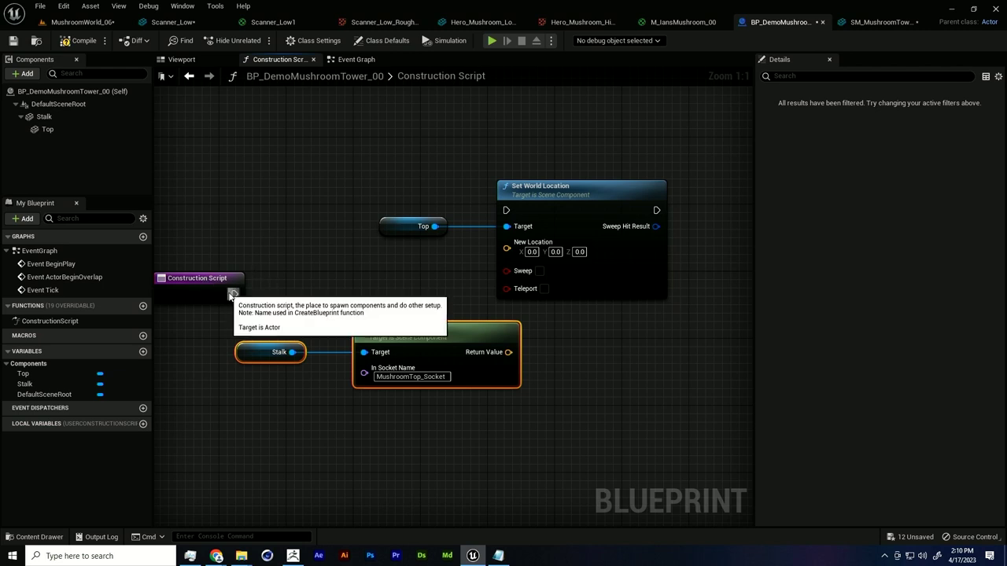
{"action": "left_click_drag", "start_coordinate": [234, 295], "coordinate": [505, 213]}
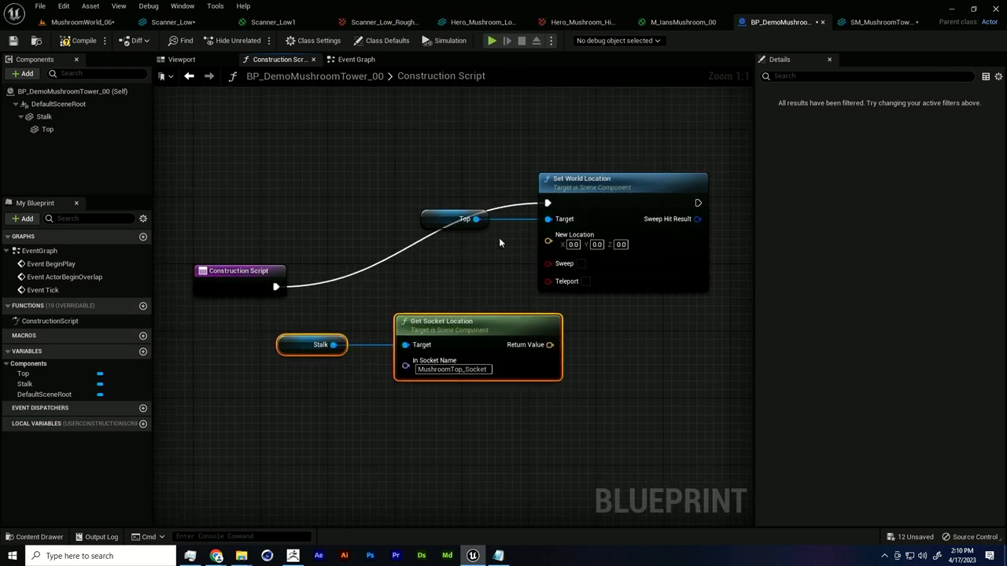
{"action": "left_click_drag", "start_coordinate": [560, 160], "coordinate": [460, 230]}
{"action": "left_click_drag", "start_coordinate": [596, 190], "coordinate": [639, 273]}
{"action": "left_click", "coordinate": [422, 335]}
{"action": "left_click", "coordinate": [315, 344], "text": "ctrl"}
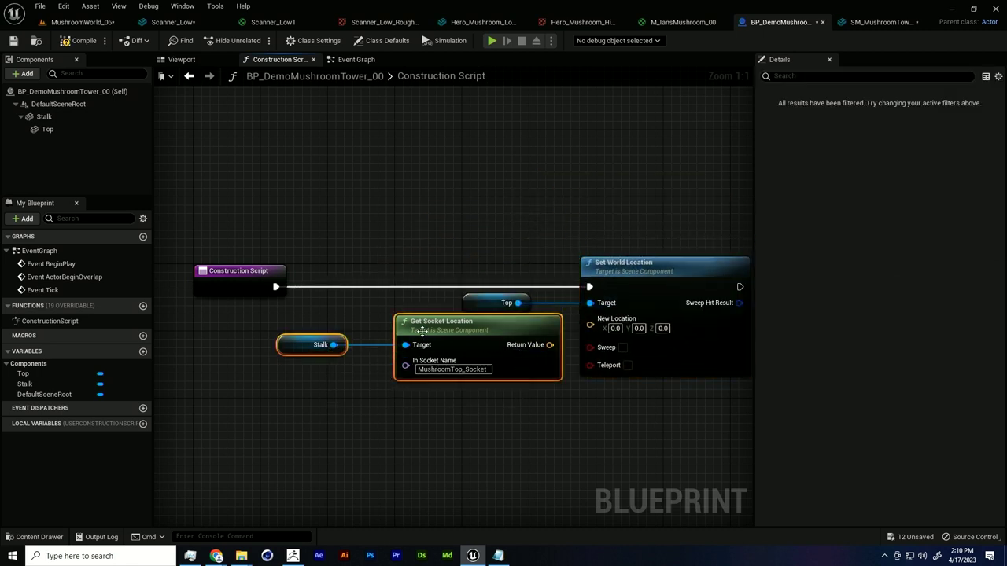
{"action": "left_click_drag", "start_coordinate": [421, 335], "coordinate": [396, 377]}
{"action": "left_click", "coordinate": [340, 330]}
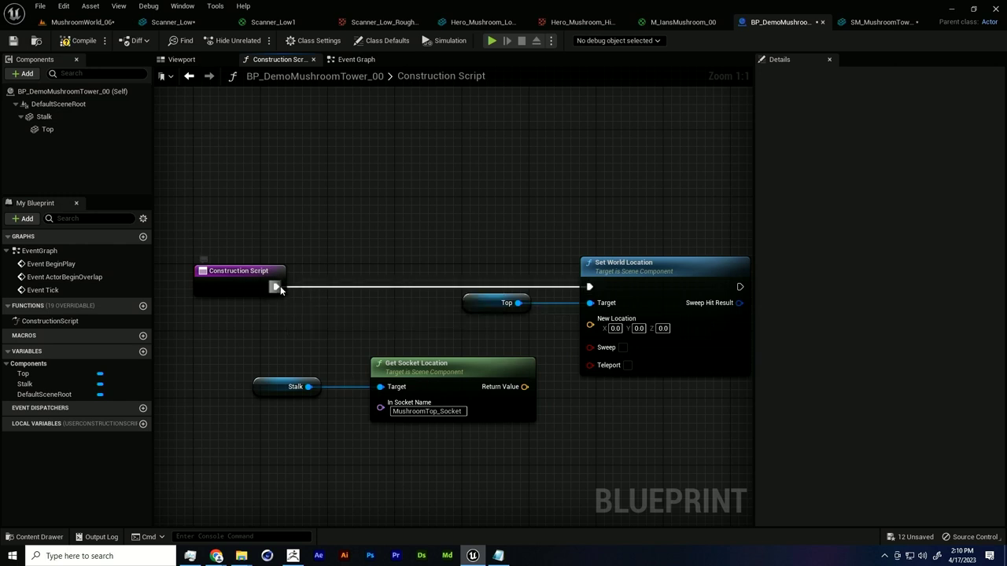
{"action": "left_click_drag", "start_coordinate": [196, 250], "coordinate": [297, 319]}
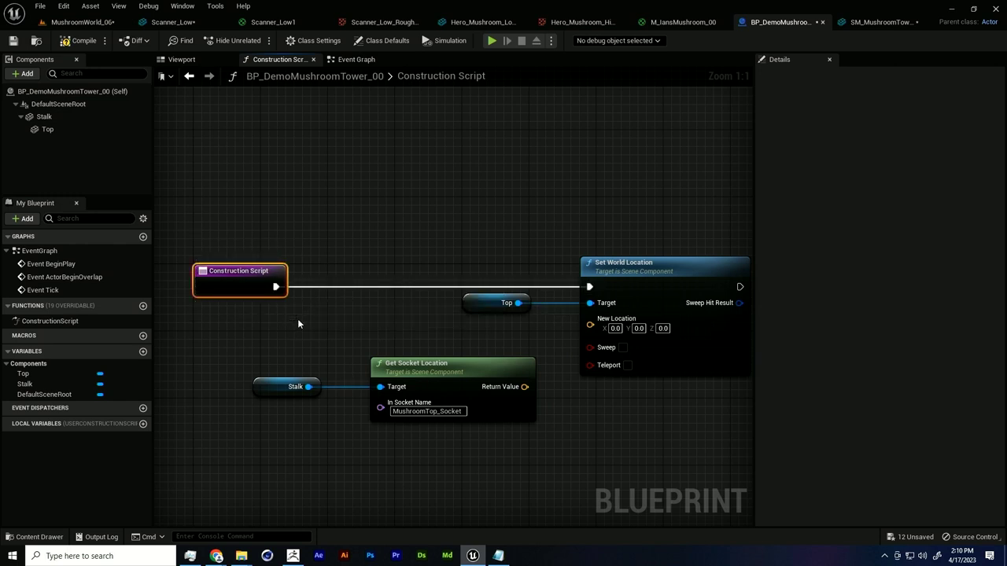
{"action": "left_click", "coordinate": [276, 294]}
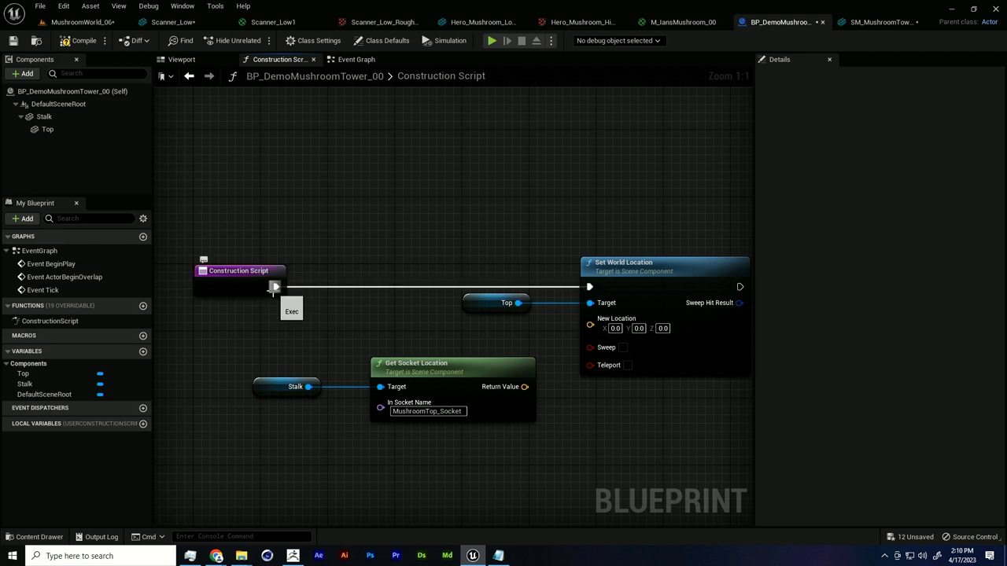
{"action": "right_click_drag", "start_coordinate": [612, 284], "coordinate": [596, 276]}
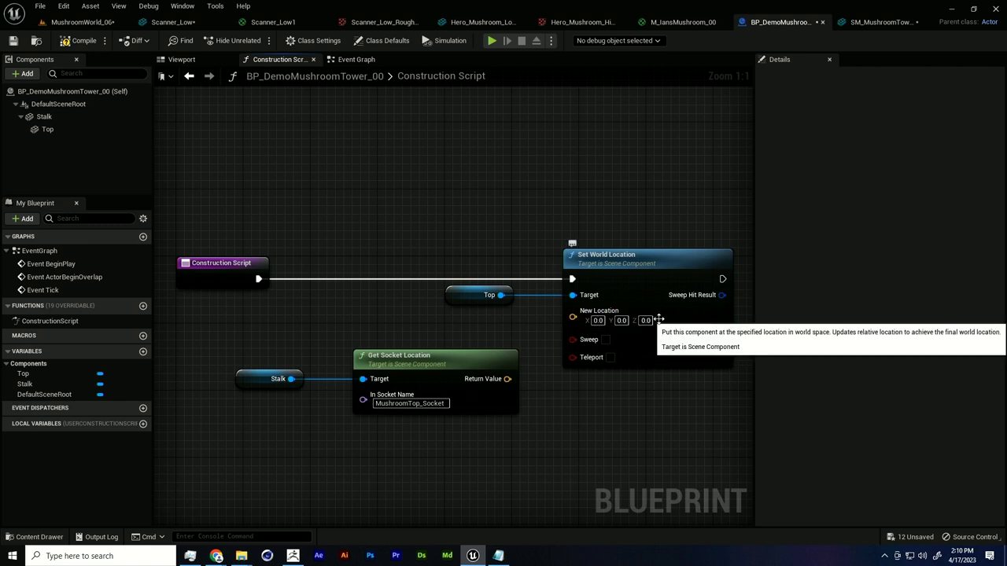
{"action": "right_click_drag", "start_coordinate": [527, 382], "coordinate": [494, 380]}
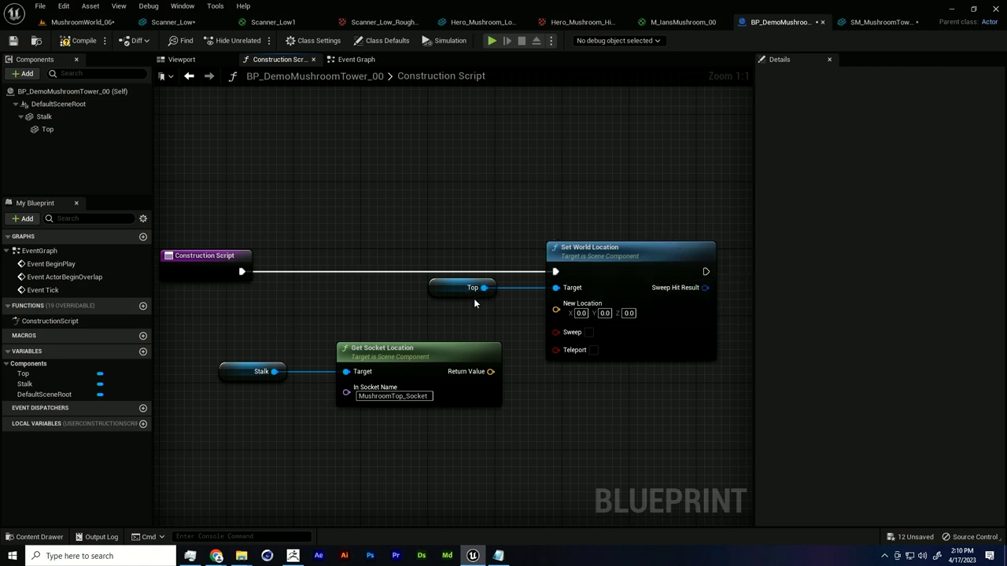
Step: Feed Get Socket Location's Return Value into Set World Location's New Location, moving the Top reference closer, and compile the blueprint
{"action": "left_click_drag", "start_coordinate": [436, 299], "coordinate": [454, 304]}
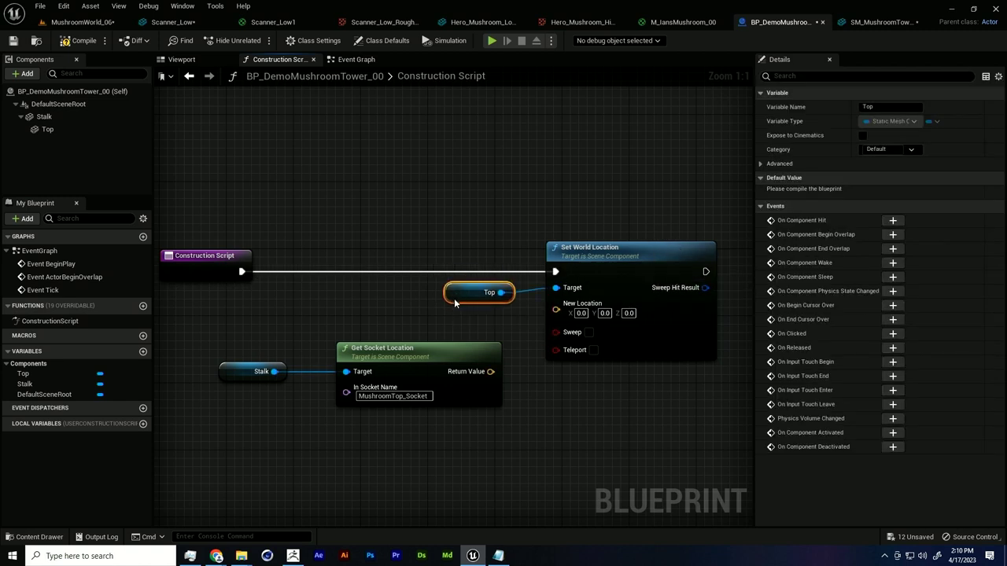
{"action": "left_click_drag", "start_coordinate": [490, 372], "coordinate": [556, 307]}
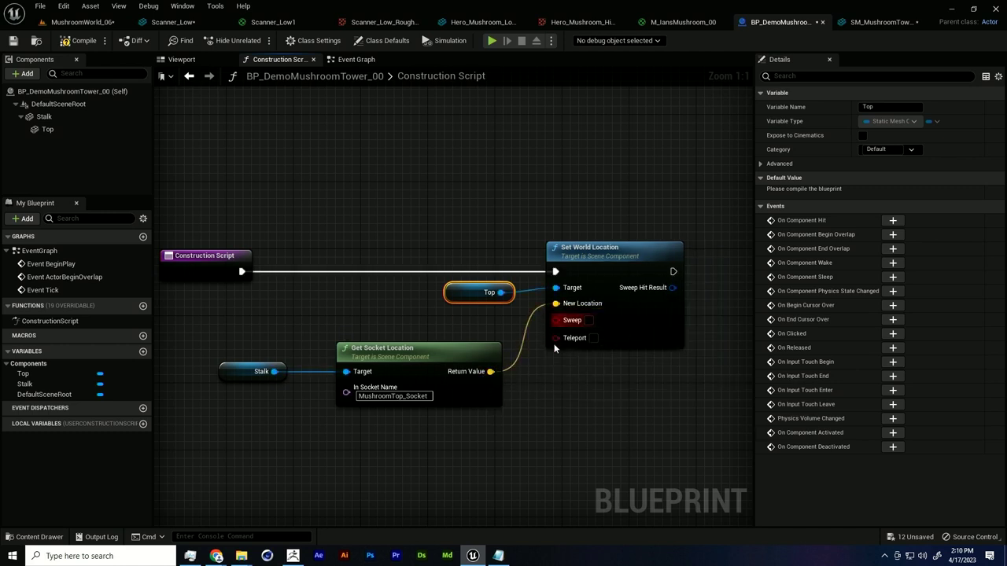
{"action": "right_click_drag", "start_coordinate": [559, 399], "coordinate": [582, 393]}
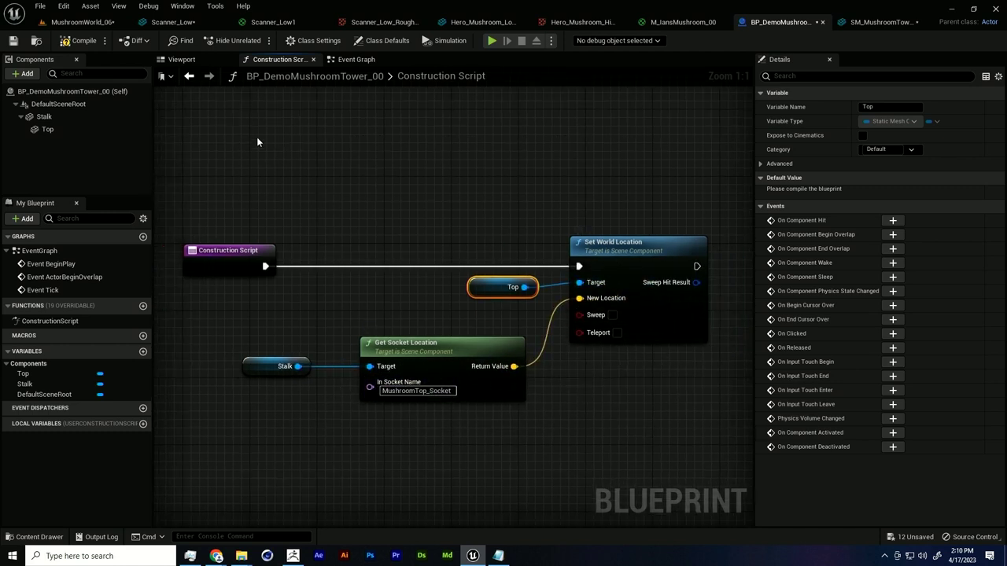
{"action": "left_click", "coordinate": [70, 47]}
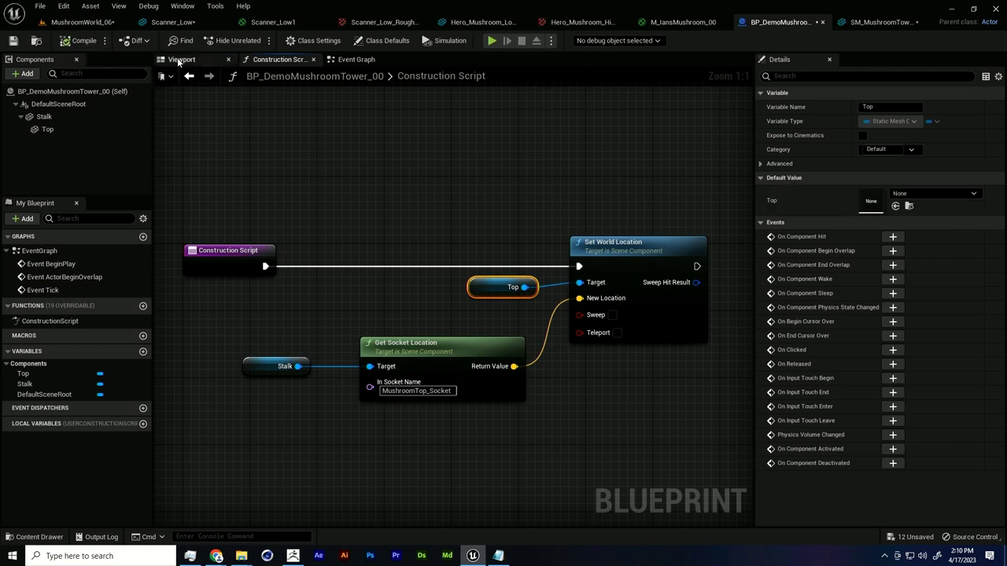
Step: Place BP_DemoMushroomTower_00 from the _DemoThree folder into the MushroomWorld_06 level, then shift it along its X axis
{"action": "left_click", "coordinate": [79, 22]}
{"action": "right_click_drag", "start_coordinate": [306, 170], "coordinate": [302, 233]}
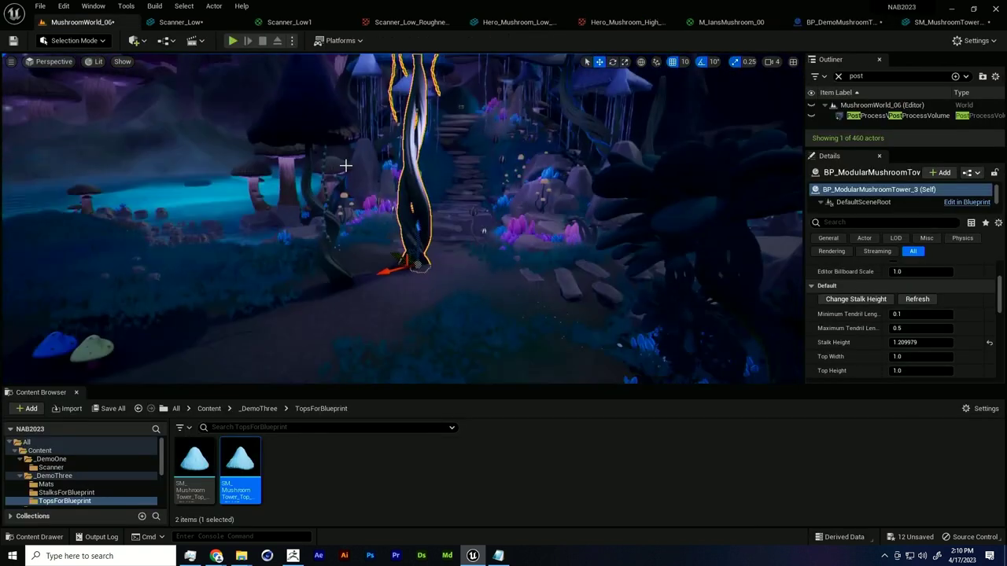
{"action": "right_click_drag", "start_coordinate": [368, 251], "coordinate": [325, 233]}
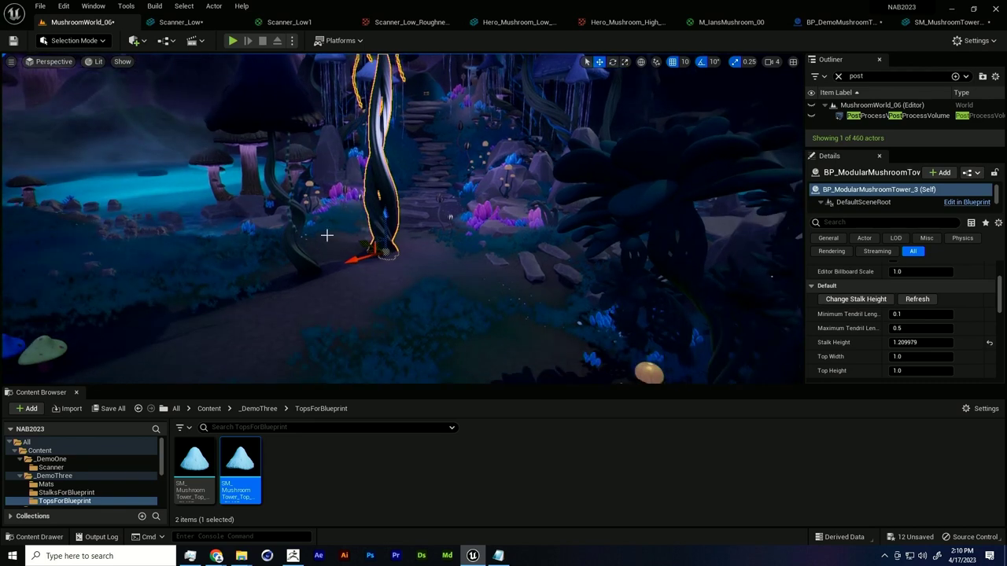
{"action": "left_click", "coordinate": [259, 408]}
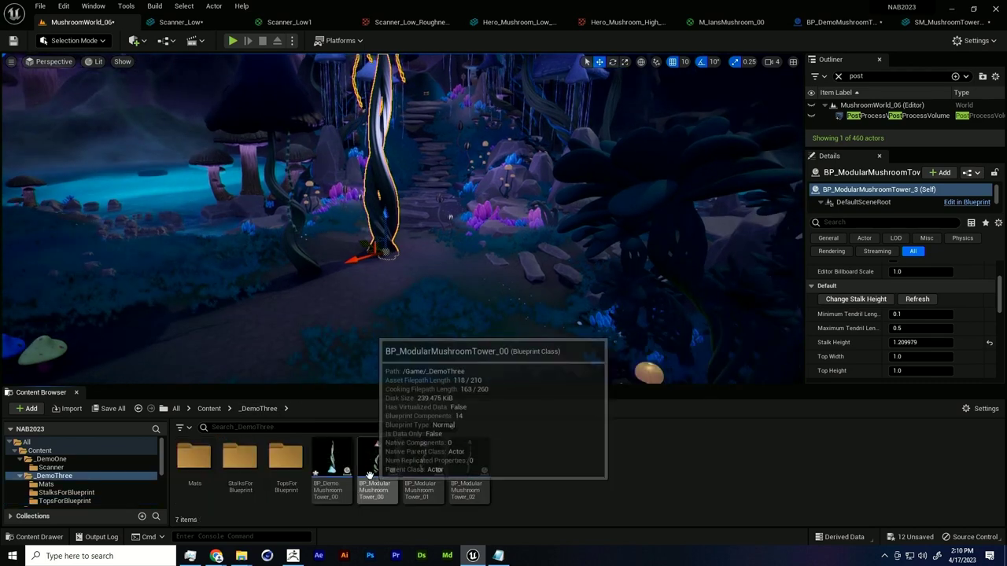
{"action": "right_click_drag", "start_coordinate": [433, 341], "coordinate": [411, 342]}
{"action": "right_click_drag", "start_coordinate": [464, 285], "coordinate": [440, 299]}
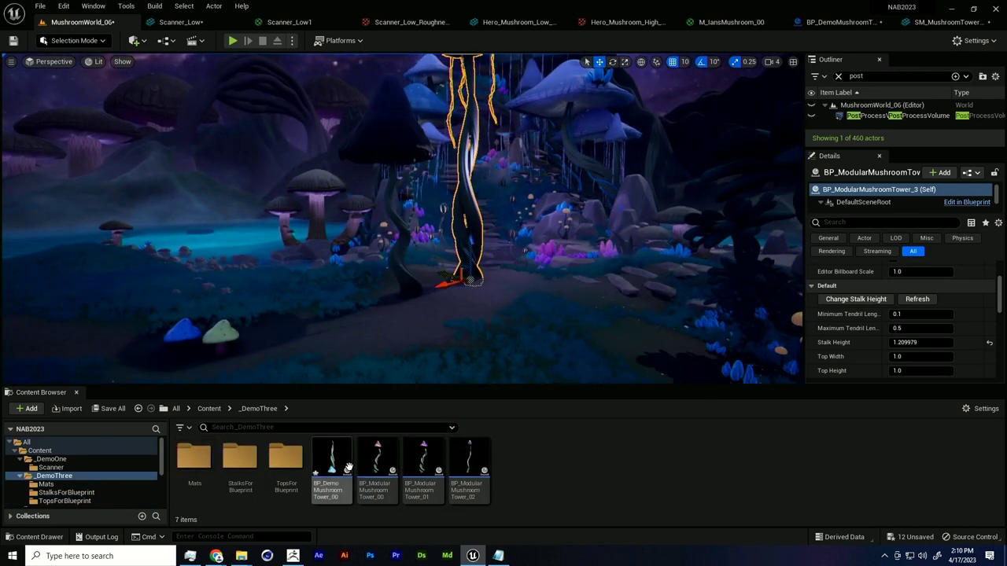
{"action": "left_click_drag", "start_coordinate": [332, 465], "coordinate": [373, 353]}
{"action": "right_click_drag", "start_coordinate": [397, 346], "coordinate": [410, 368]}
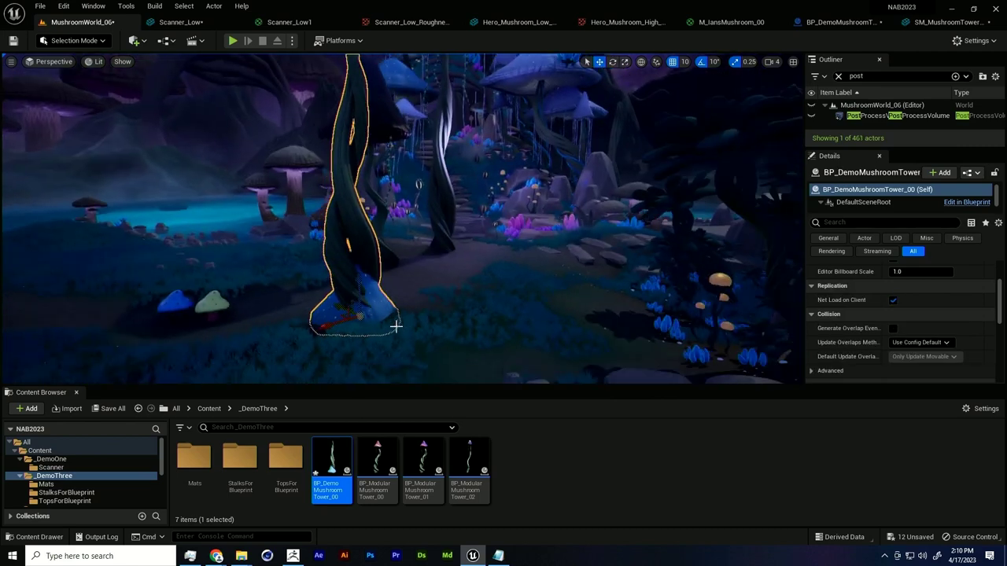
{"action": "right_click_drag", "start_coordinate": [389, 317], "coordinate": [371, 295]}
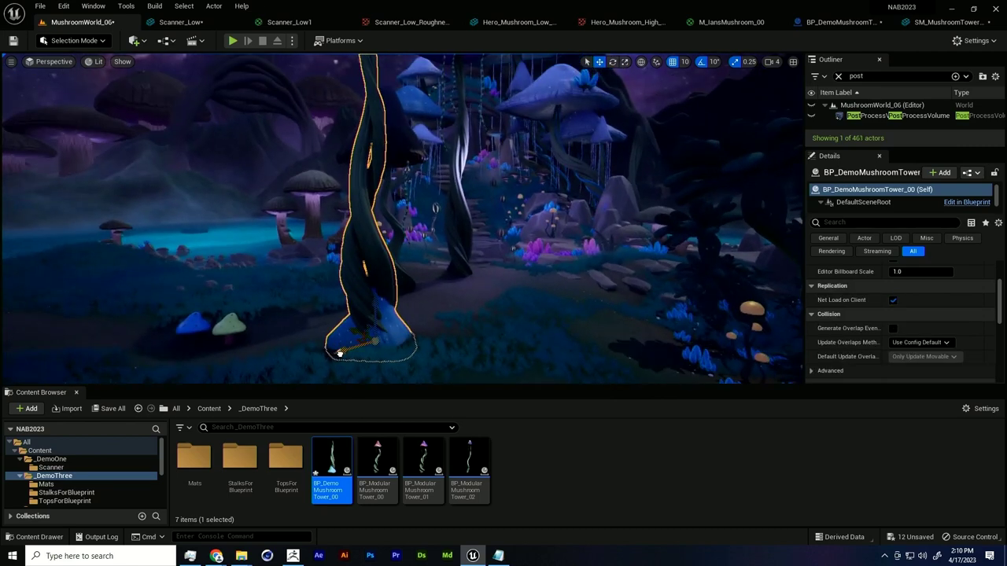
{"action": "left_click_drag", "start_coordinate": [339, 353], "coordinate": [371, 355]}
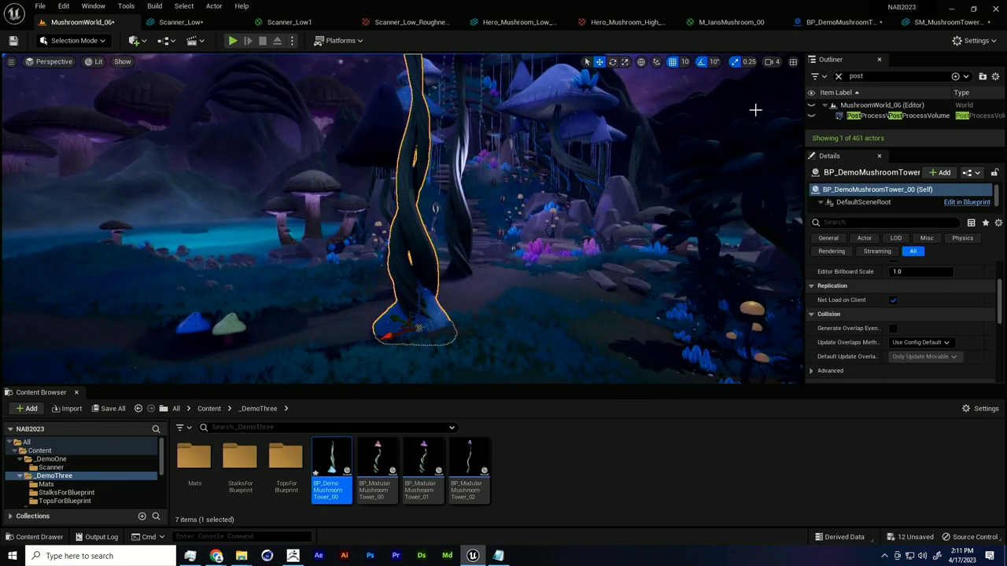
Step: Rename the stalk mesh's socket to MushroomTop_Socket to match the Get Socket Location node, and save the mesh
{"action": "left_click", "coordinate": [840, 22]}
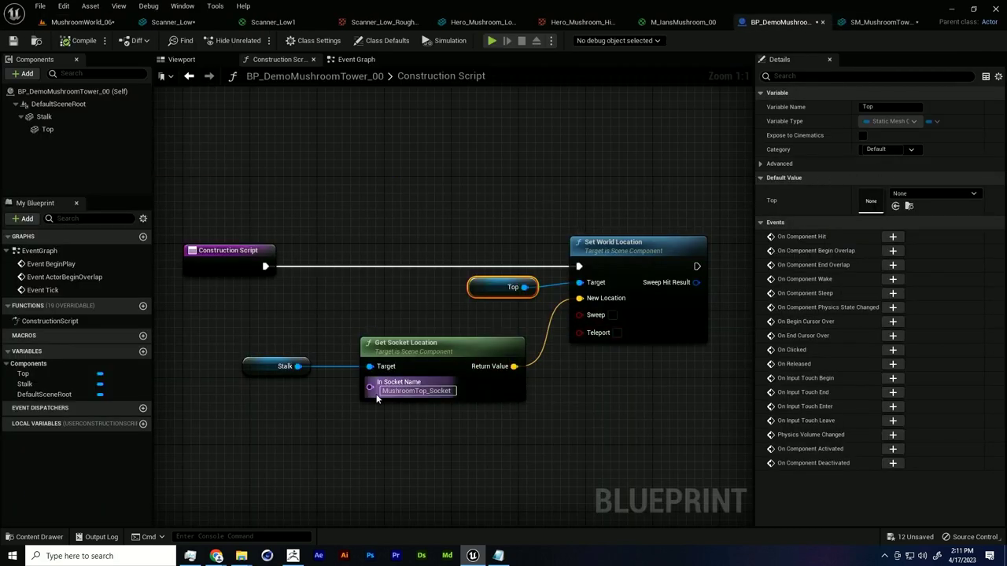
{"action": "left_click", "coordinate": [875, 22]}
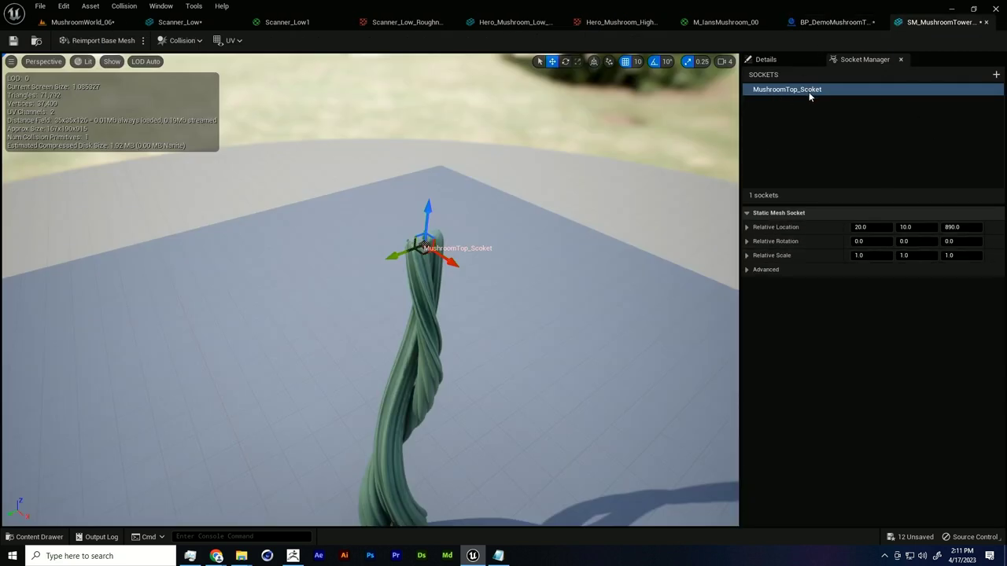
{"action": "double_click", "coordinate": [808, 91]}
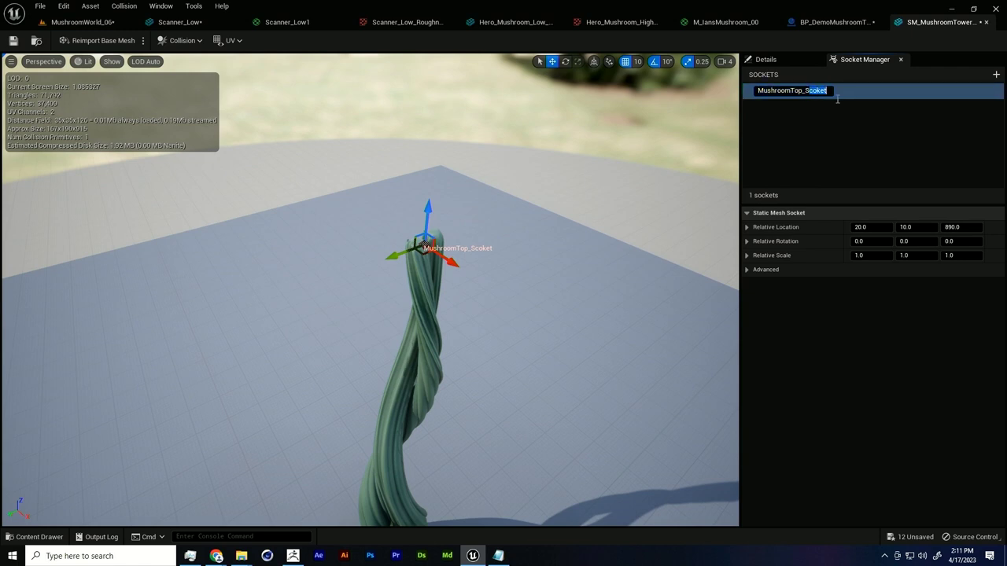
{"action": "type", "text": "MushroomTop_Socket"}
{"action": "key", "text": "Return"}
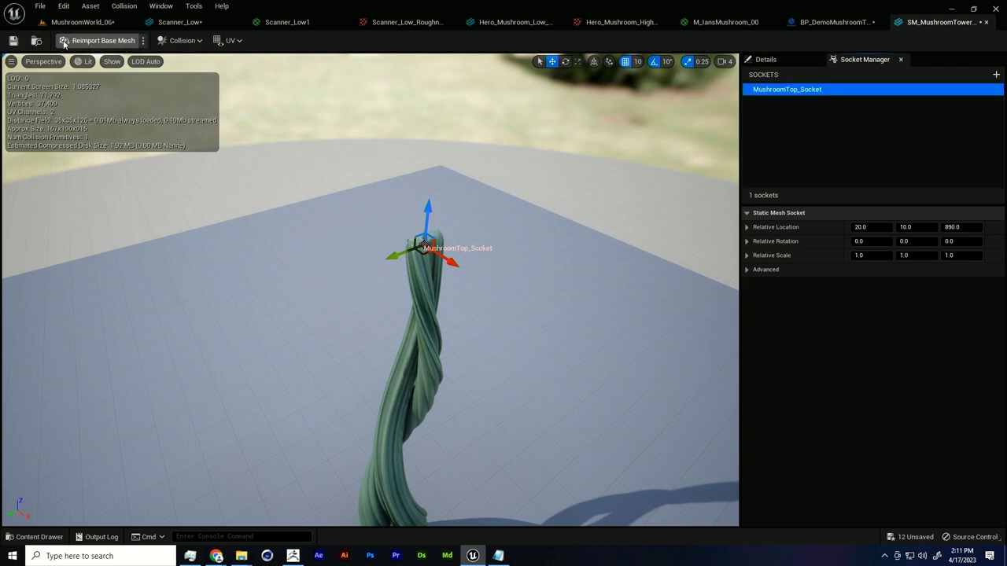
{"action": "left_click", "coordinate": [12, 40]}
Step: Return to the MushroomWorld_06 level and move the placed demo mushroom tower slightly along its X axis
{"action": "left_click", "coordinate": [92, 22]}
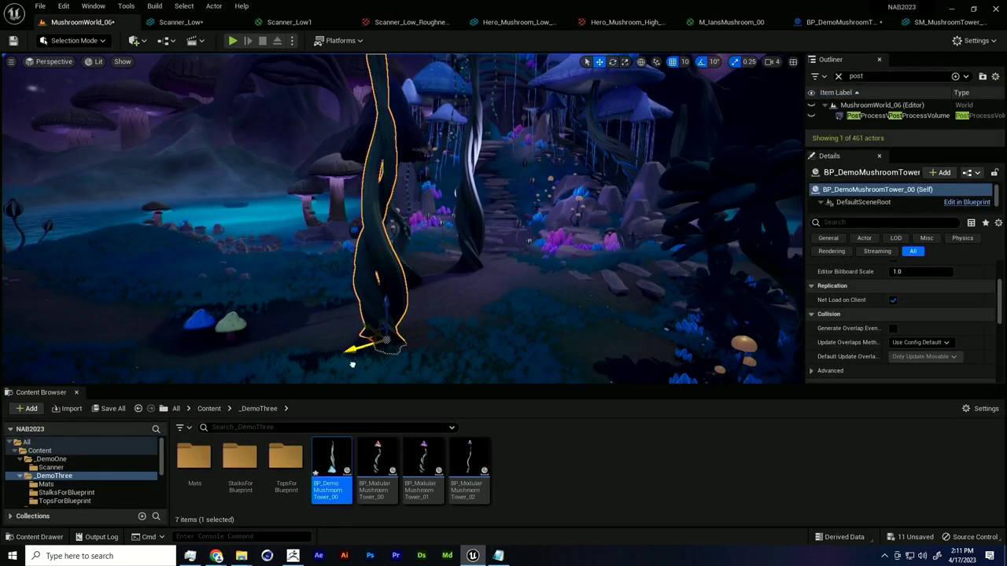
{"action": "key", "text": "f"}
{"action": "key", "text": "g"}
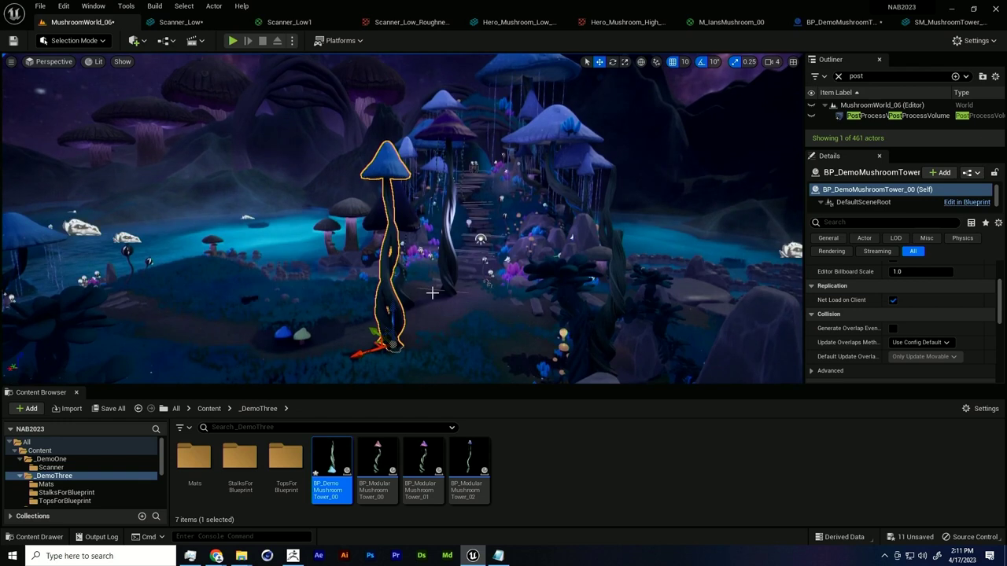
{"action": "mouse_move", "coordinate": [360, 354]}
{"action": "left_mouse_down"}
{"action": "mouse_move", "coordinate": [382, 353]}
{"action": "mouse_move", "coordinate": [377, 363]}
{"action": "mouse_move", "coordinate": [345, 358]}
{"action": "left_mouse_up"}
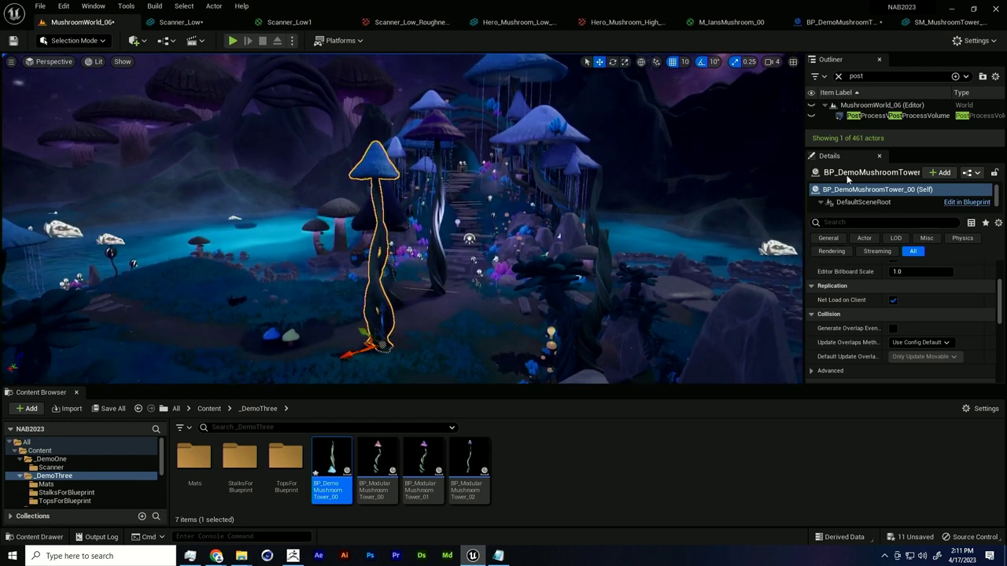
Step: Unlock proportional scaling on the placed tower's Stalk component and set its Z scale to 0.8075
{"action": "left_click", "coordinate": [866, 203]}
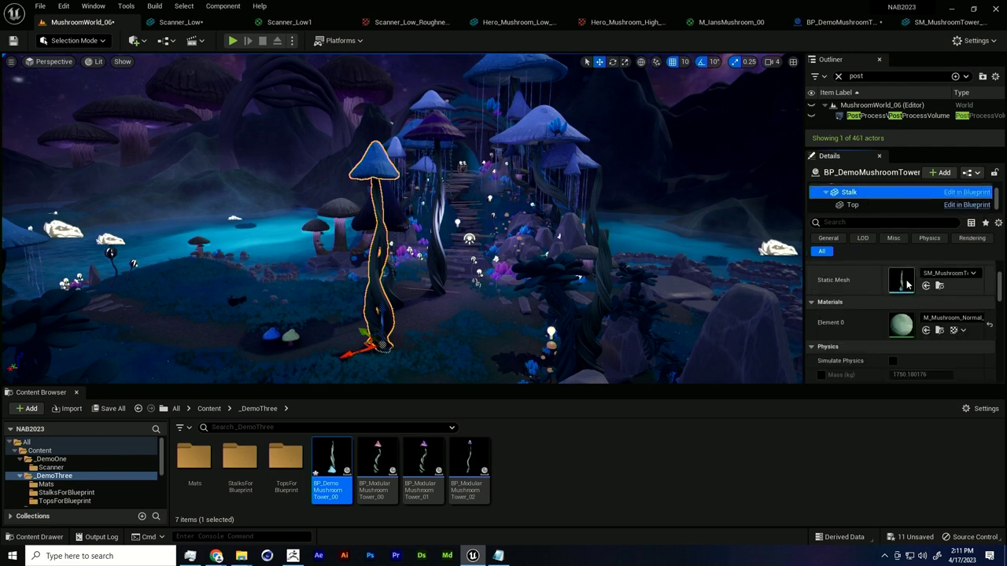
{"action": "scroll", "coordinate": [907, 295], "scroll_direction": "down", "scroll_amount": 2}
{"action": "scroll", "coordinate": [866, 197], "scroll_direction": "up", "scroll_amount": 1}
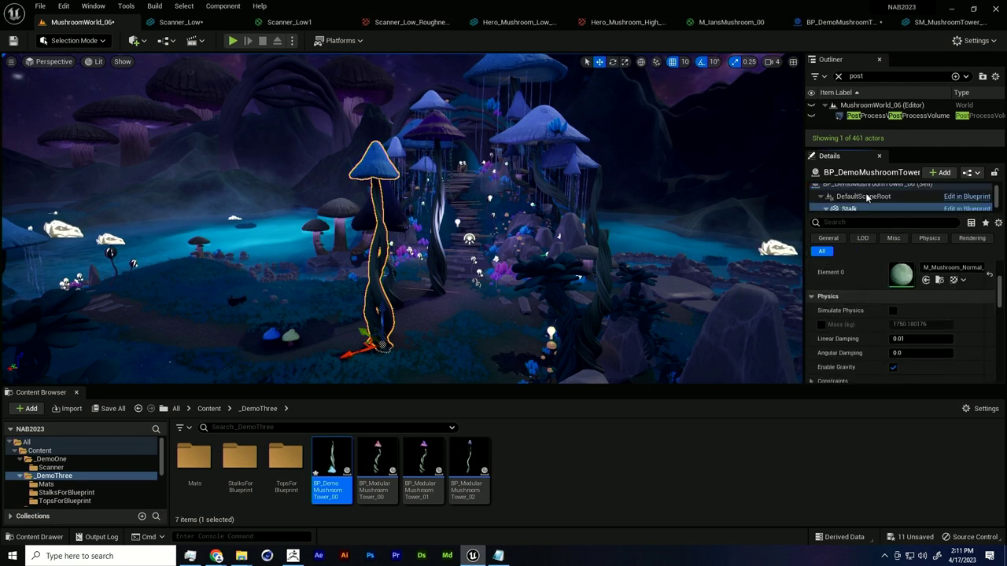
{"action": "scroll", "coordinate": [932, 310], "scroll_direction": "down", "scroll_amount": 5}
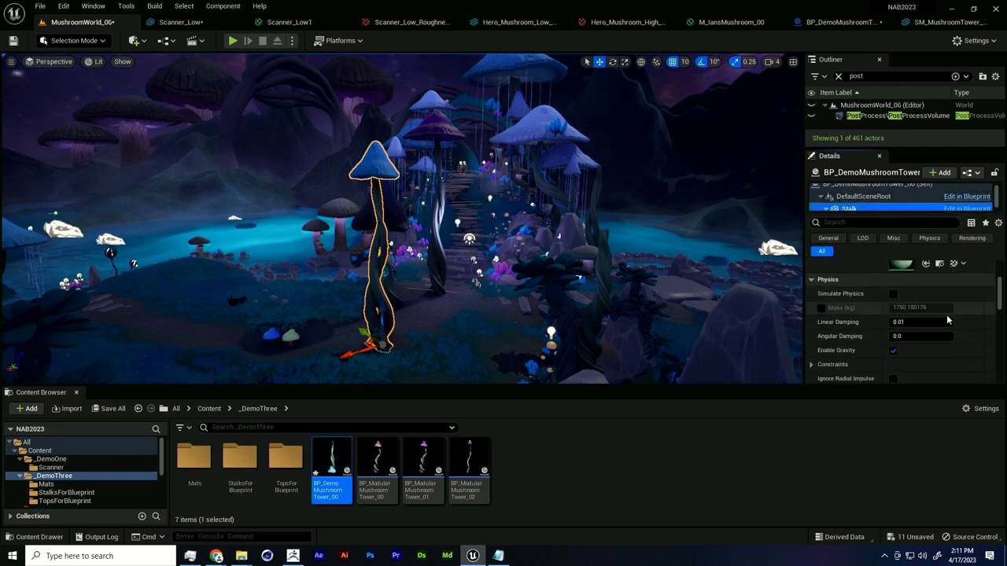
{"action": "scroll", "coordinate": [932, 310], "scroll_direction": "up", "scroll_amount": 7}
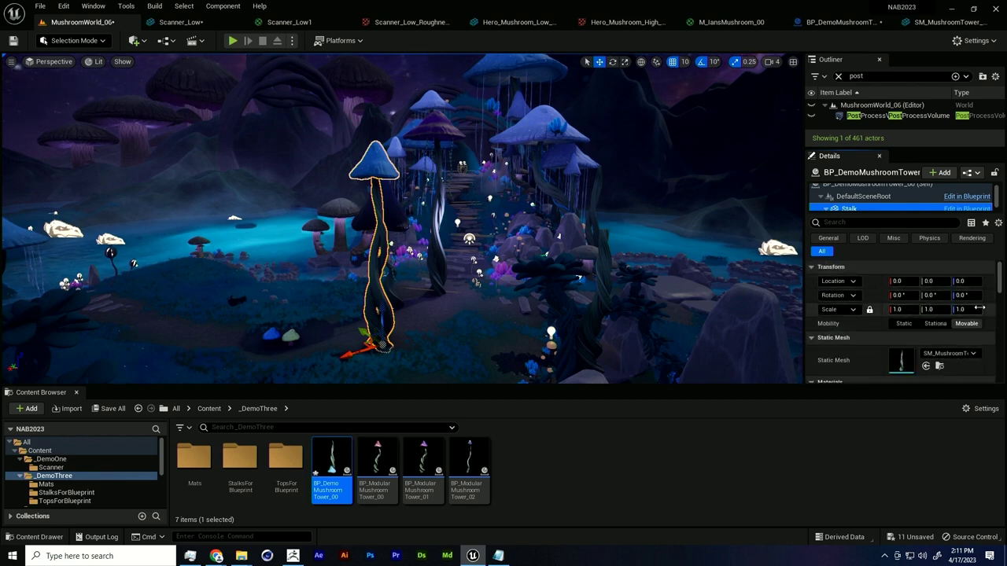
{"action": "left_click", "coordinate": [870, 310]}
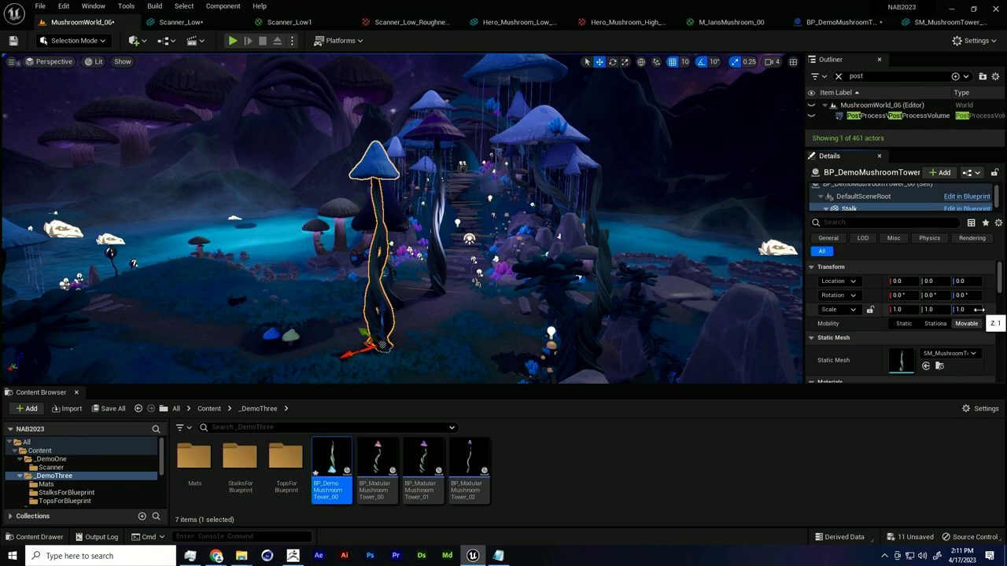
{"action": "left_click_drag", "start_coordinate": [977, 309], "coordinate": [941, 310]}
{"action": "left_click_drag", "start_coordinate": [664, 304], "coordinate": [747, 287], "text": "alt"}
{"action": "left_click_drag", "start_coordinate": [495, 224], "coordinate": [372, 198], "text": "alt"}
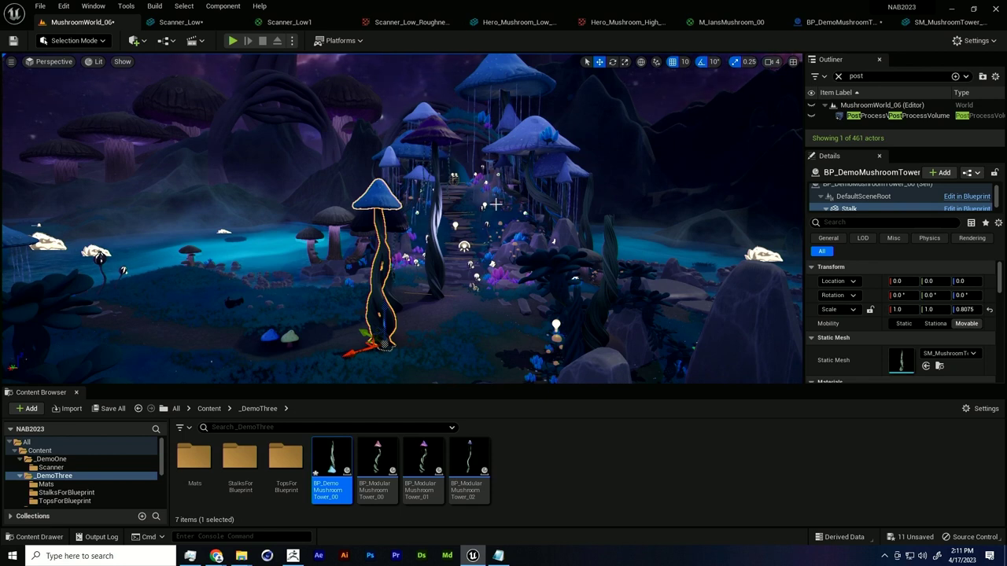
Step: In the demo tower's Construction Script graph, move the entry node away and bring Stalk and Get Socket Location closer to Set World Location
{"action": "left_click", "coordinate": [836, 22]}
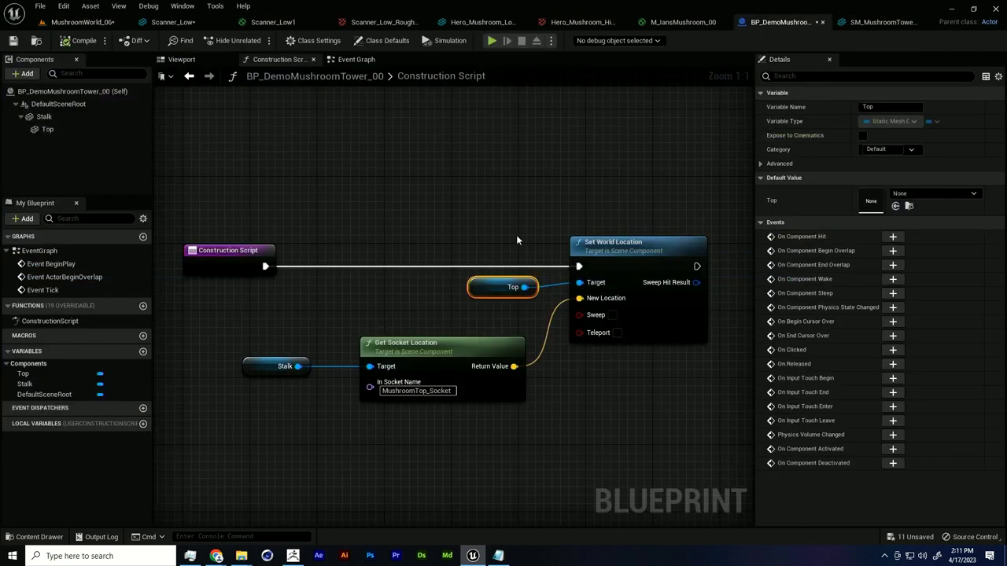
{"action": "right_click_drag", "start_coordinate": [286, 270], "coordinate": [384, 257]}
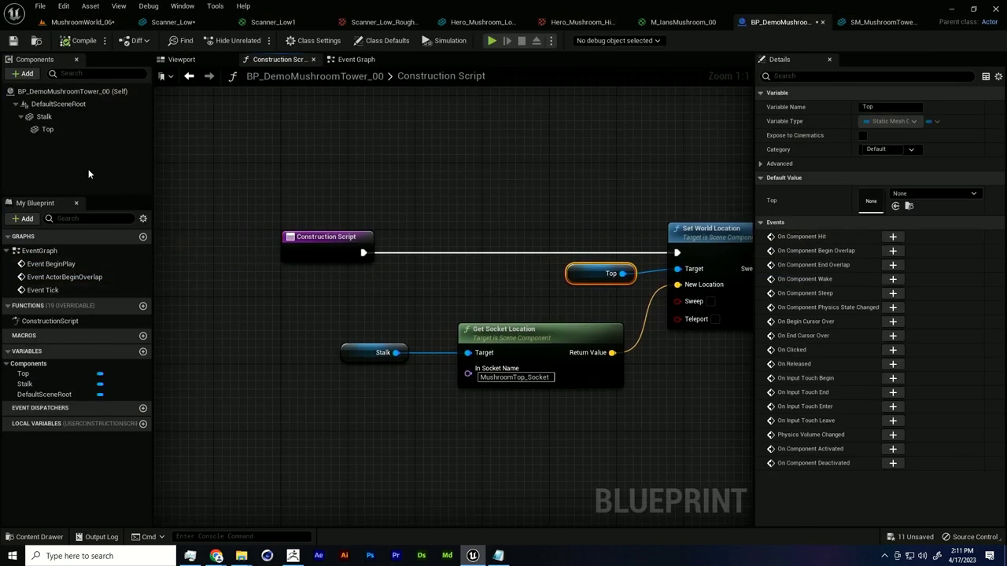
{"action": "left_click", "coordinate": [52, 118]}
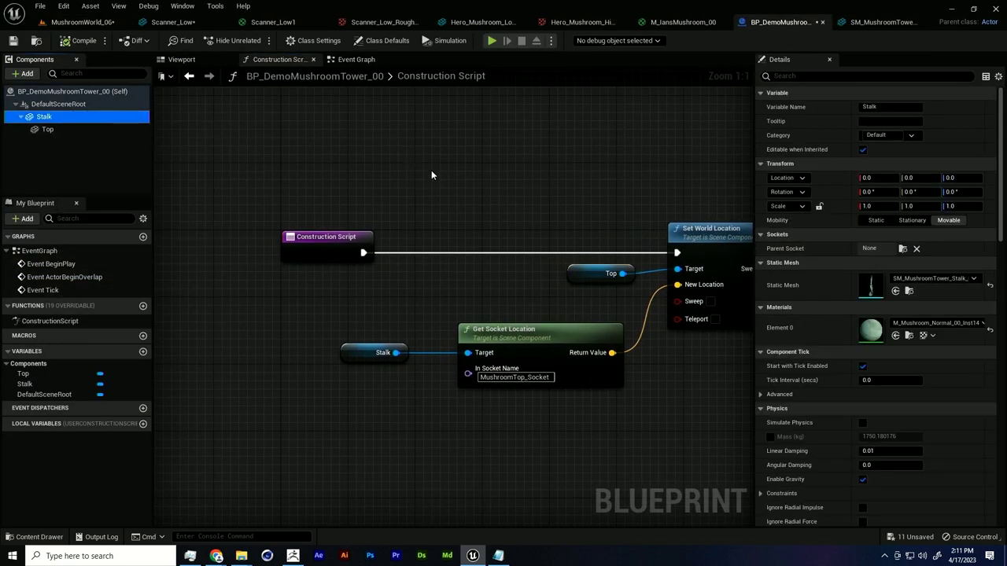
{"action": "left_click_drag", "start_coordinate": [299, 247], "coordinate": [214, 247]}
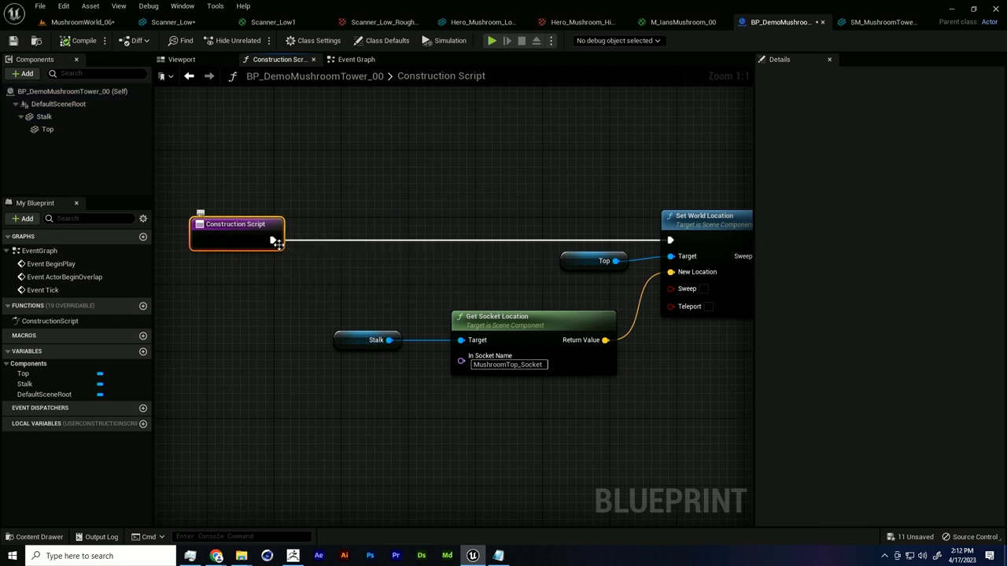
{"action": "right_click_drag", "start_coordinate": [584, 257], "coordinate": [555, 253]}
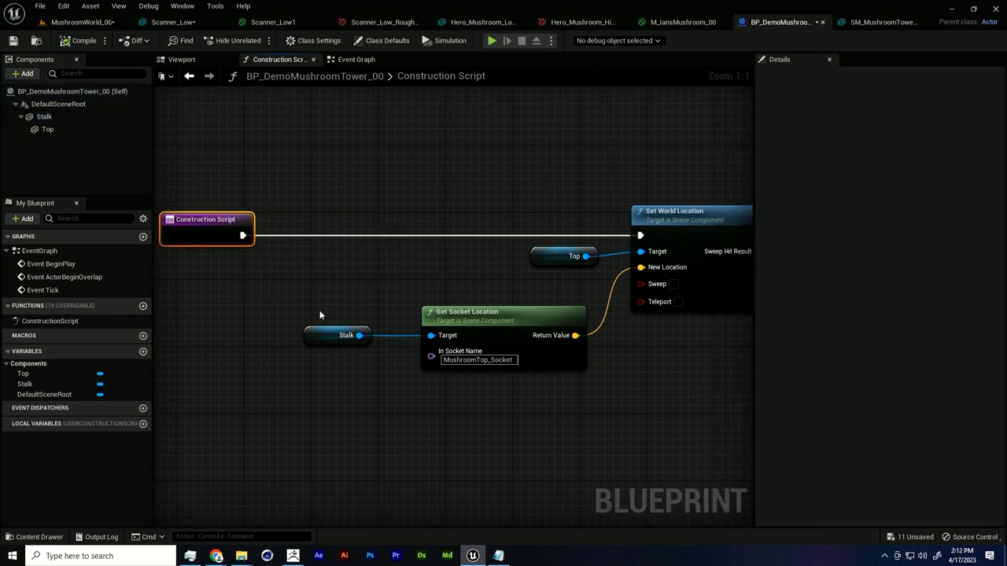
{"action": "left_click_drag", "start_coordinate": [320, 310], "coordinate": [475, 344]}
{"action": "left_click_drag", "start_coordinate": [510, 313], "coordinate": [538, 291]}
{"action": "left_click", "coordinate": [518, 384]}
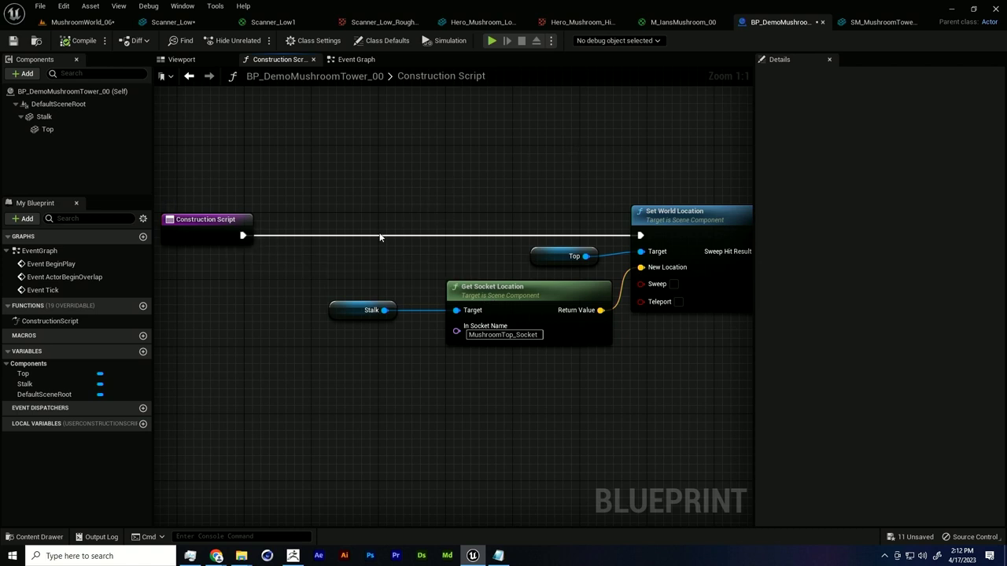
Step: Break the execution link to Set World Location and add a Sequence node to the Construction Script's output
{"action": "right_click_drag", "start_coordinate": [379, 237], "coordinate": [393, 260]}
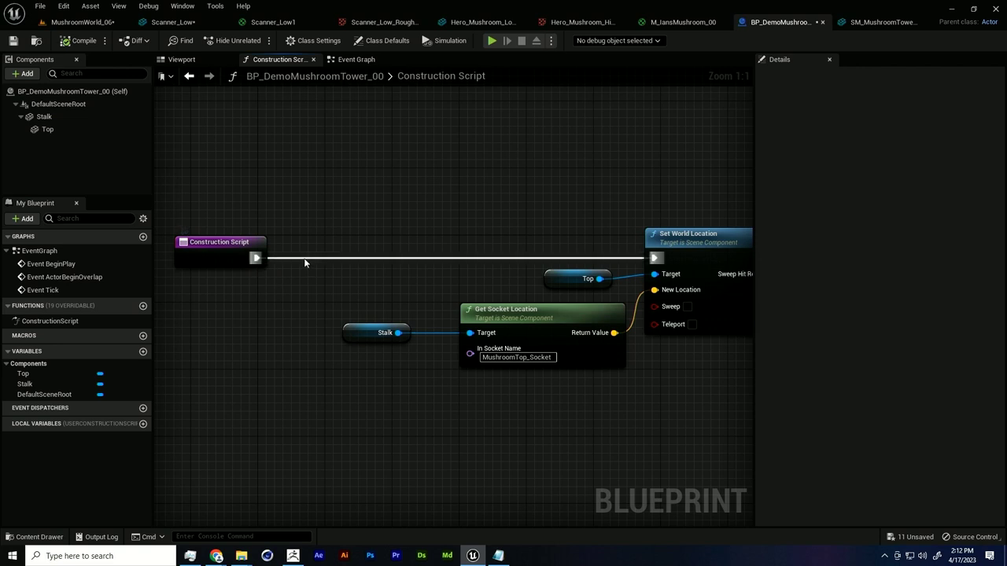
{"action": "left_click", "coordinate": [307, 262], "text": "alt"}
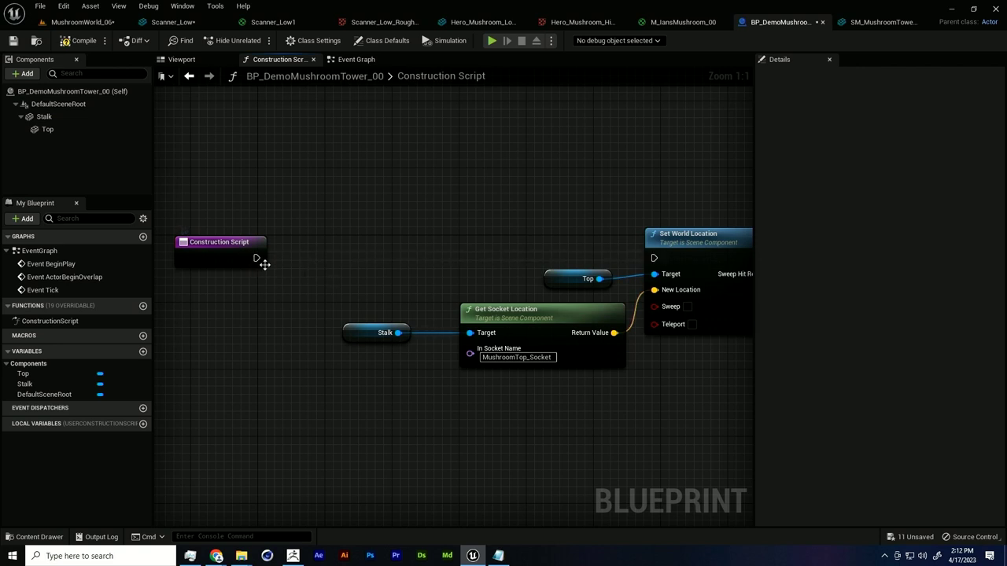
{"action": "left_click_drag", "start_coordinate": [260, 260], "coordinate": [343, 236]}
{"action": "type", "text": "sequ"}
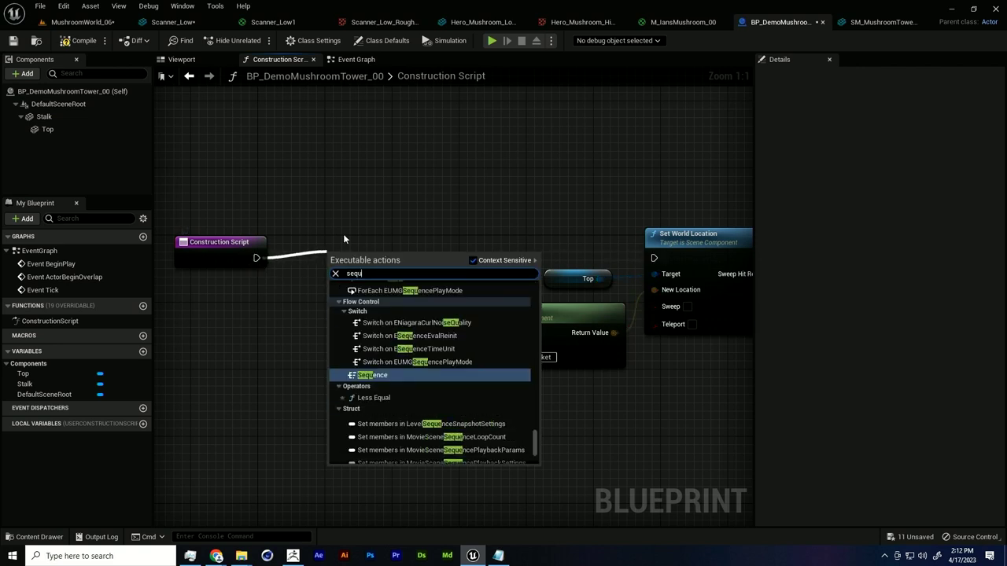
{"action": "key", "text": "Return"}
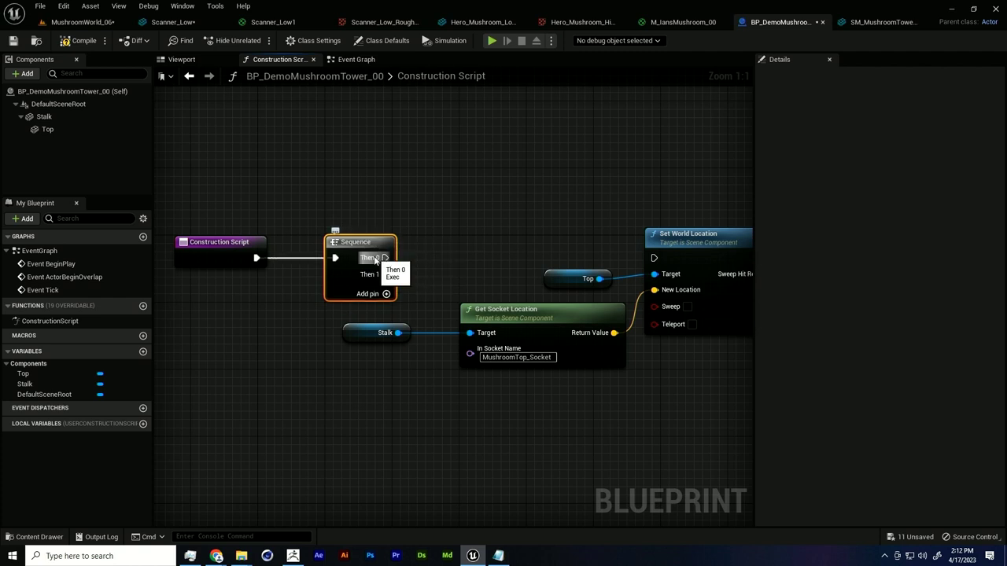
Step: Add two more output pins, Then 2 and Then 3, to the Sequence node
{"action": "left_click_drag", "start_coordinate": [375, 260], "coordinate": [420, 247]}
{"action": "left_click_drag", "start_coordinate": [382, 276], "coordinate": [431, 258]}
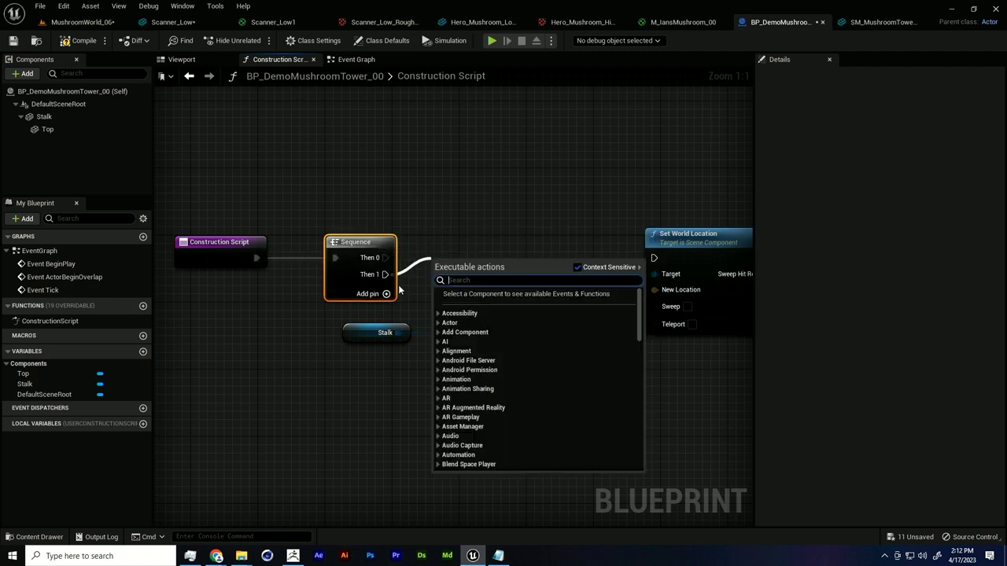
{"action": "left_click", "coordinate": [386, 294]}
{"action": "left_click_drag", "start_coordinate": [386, 292], "coordinate": [441, 287]}
{"action": "left_click", "coordinate": [386, 312]}
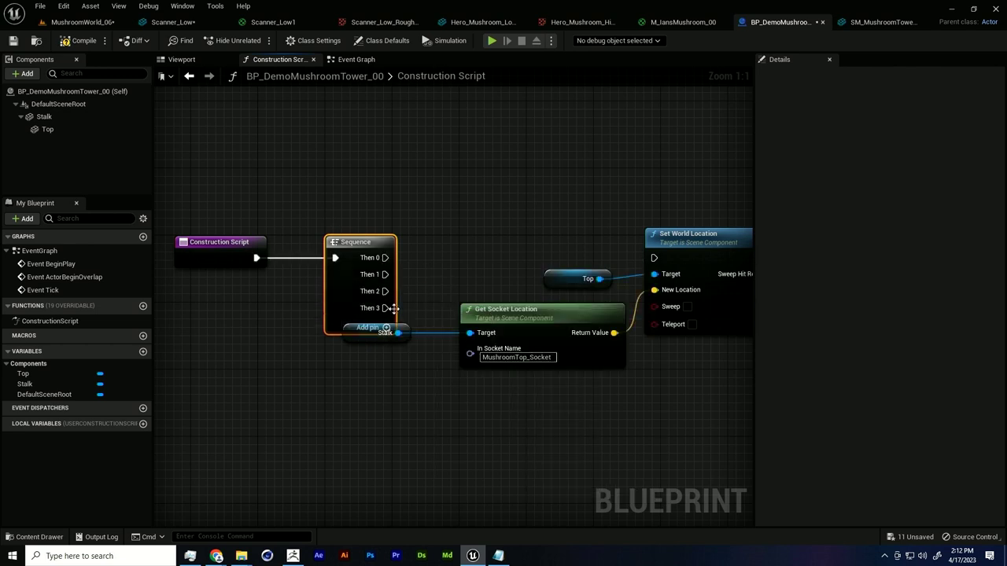
{"action": "left_click_drag", "start_coordinate": [386, 308], "coordinate": [417, 313]}
Step: Move the Construction Script entry and Sequence nodes up together so they clear the Stalk node below
{"action": "double_click", "coordinate": [338, 257]}
{"action": "left_click", "coordinate": [350, 205]}
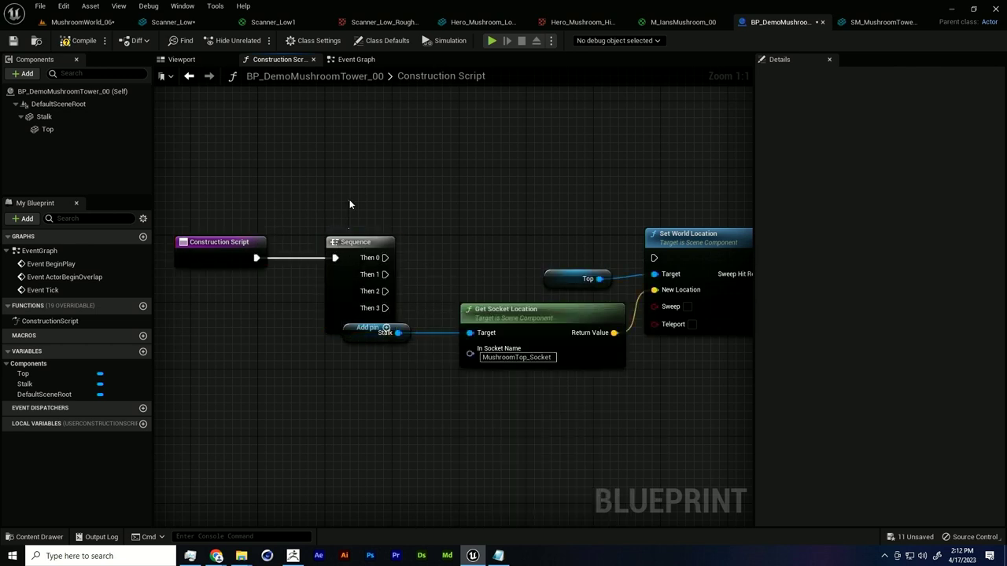
{"action": "left_click_drag", "start_coordinate": [352, 209], "coordinate": [243, 244]}
{"action": "left_click_drag", "start_coordinate": [341, 243], "coordinate": [341, 201]}
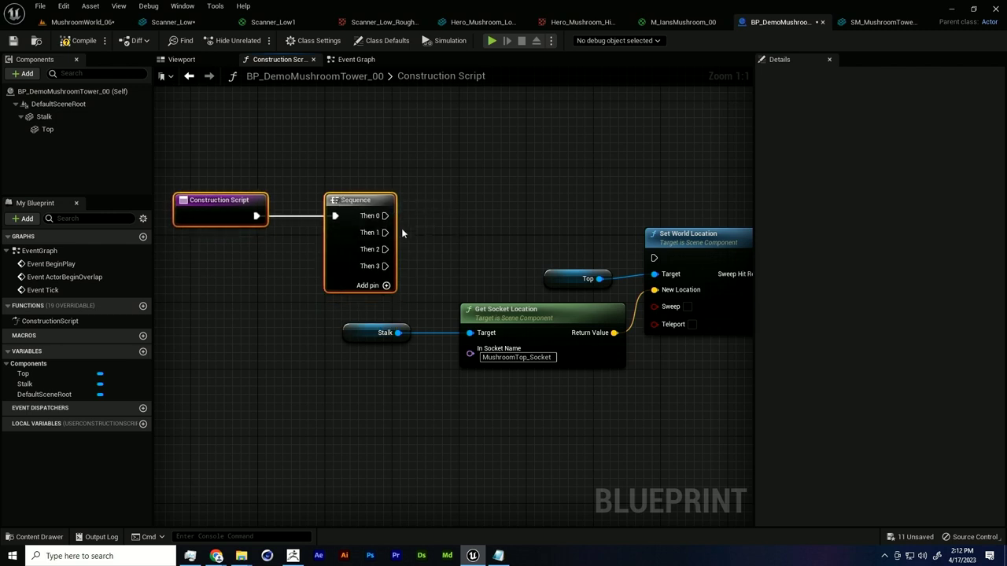
{"action": "left_click", "coordinate": [401, 228]}
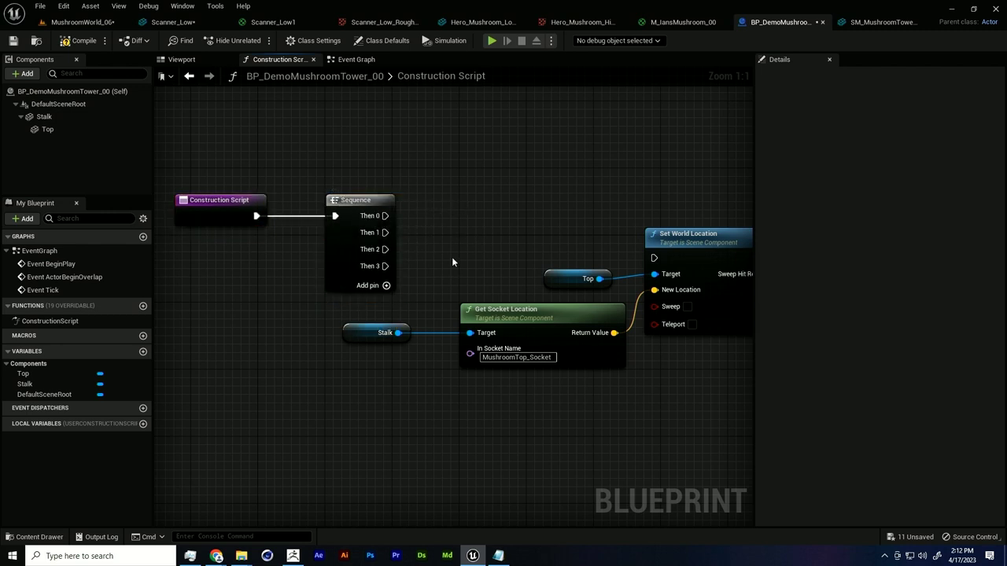
Step: Add a second Stalk reference above the existing nodes and connect it to a new Set Static Mesh node
{"action": "scroll", "coordinate": [469, 239], "scroll_direction": "down", "scroll_amount": 1}
{"action": "right_click_drag", "start_coordinate": [469, 239], "coordinate": [418, 274]}
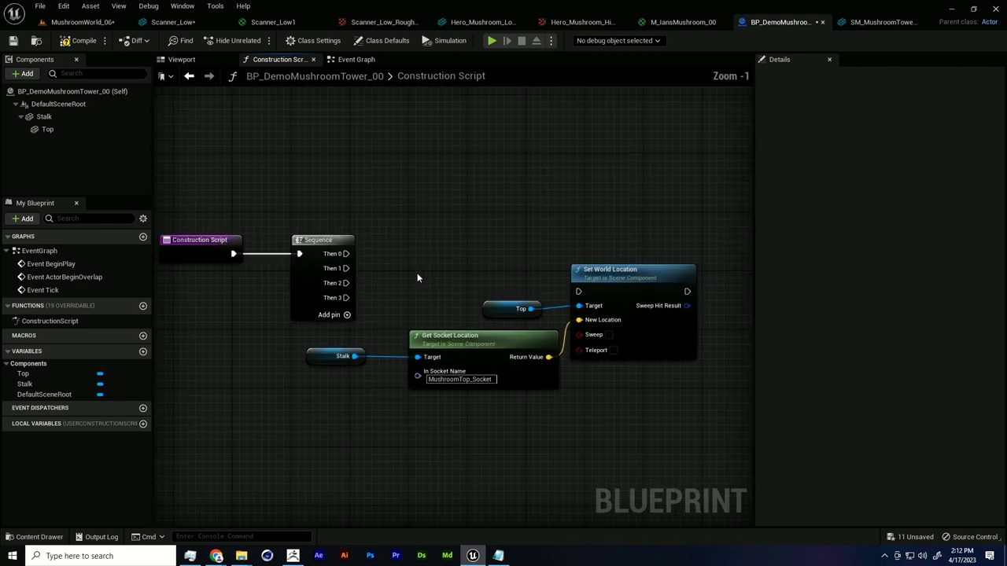
{"action": "right_click_drag", "start_coordinate": [507, 282], "coordinate": [487, 294]}
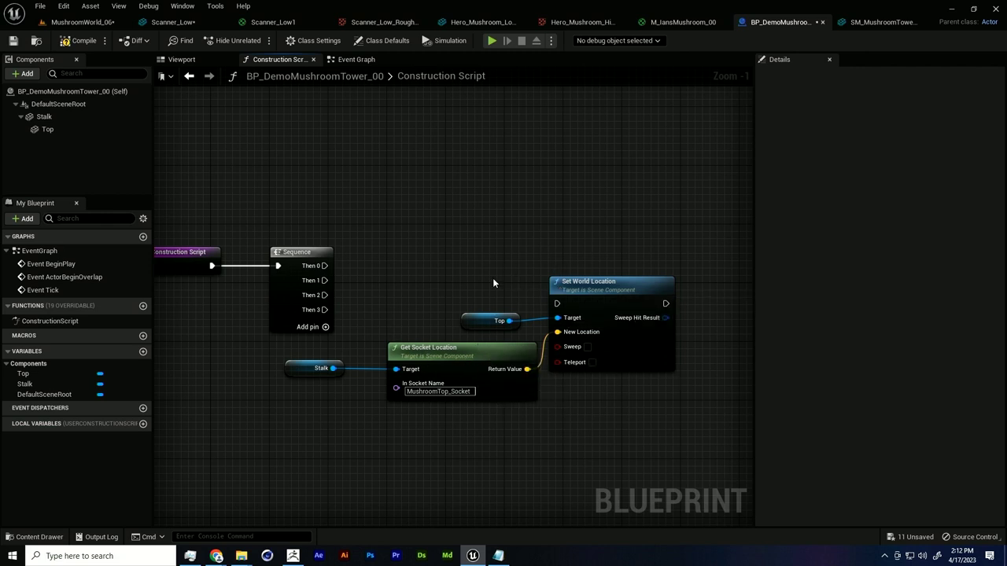
{"action": "left_click_drag", "start_coordinate": [45, 117], "coordinate": [476, 186]}
{"action": "type", "text": "t stati"}
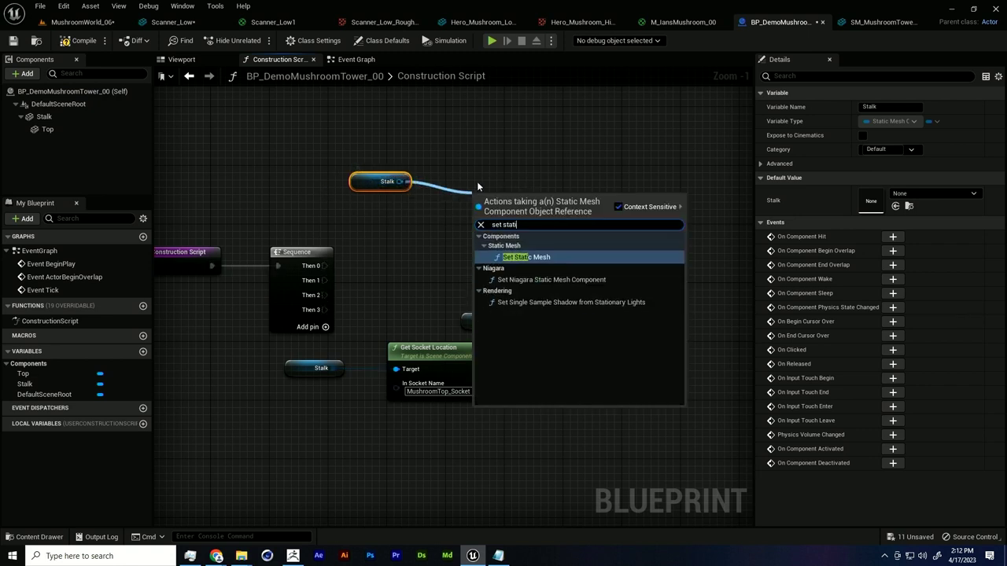
{"action": "key", "text": "Return"}
{"action": "left_click_drag", "start_coordinate": [477, 186], "coordinate": [536, 138]}
Step: Examine the Stalk component's static mesh setting and the assets offered for New Mesh on the Set Static Mesh node
{"action": "left_click", "coordinate": [44, 116]}
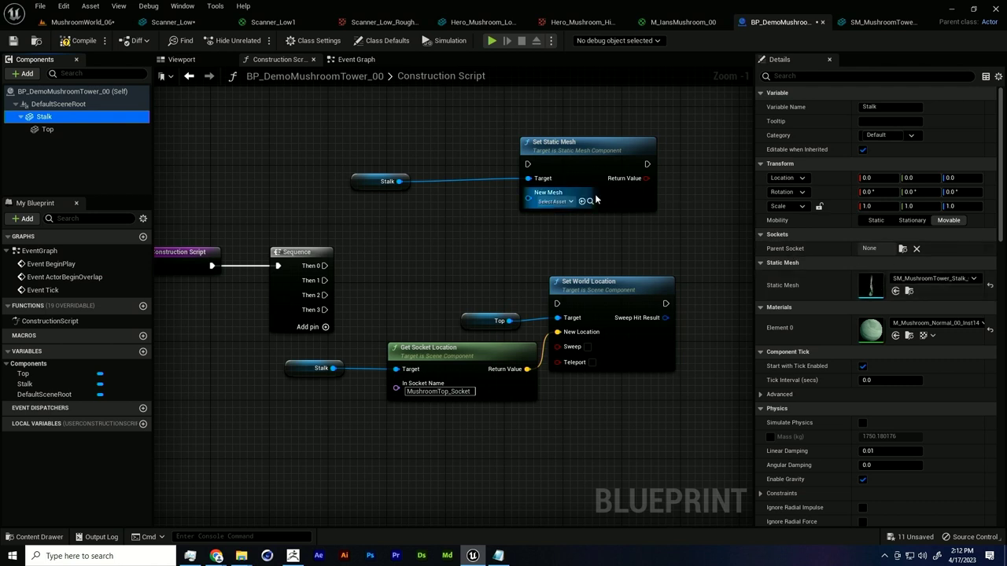
{"action": "left_click", "coordinate": [553, 202]}
{"action": "left_click", "coordinate": [553, 202]}
{"action": "left_click", "coordinate": [553, 202]}
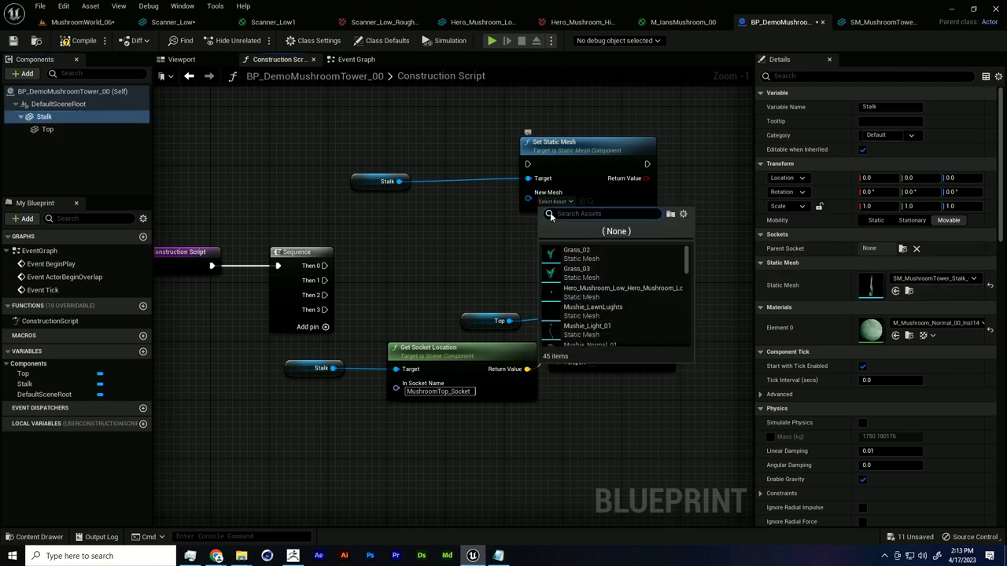
{"action": "left_click", "coordinate": [458, 295]}
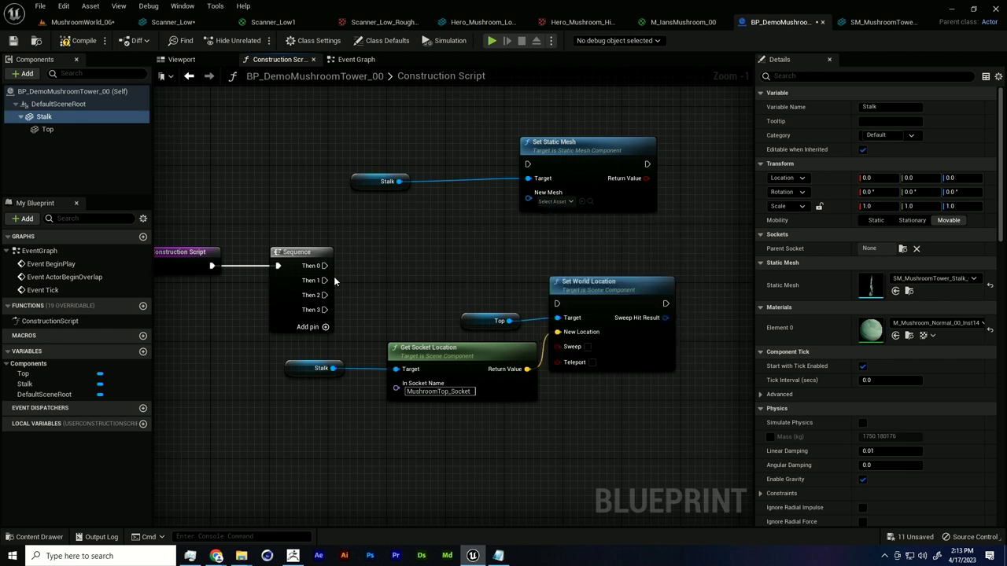
{"action": "right_click_drag", "start_coordinate": [486, 261], "coordinate": [489, 278]}
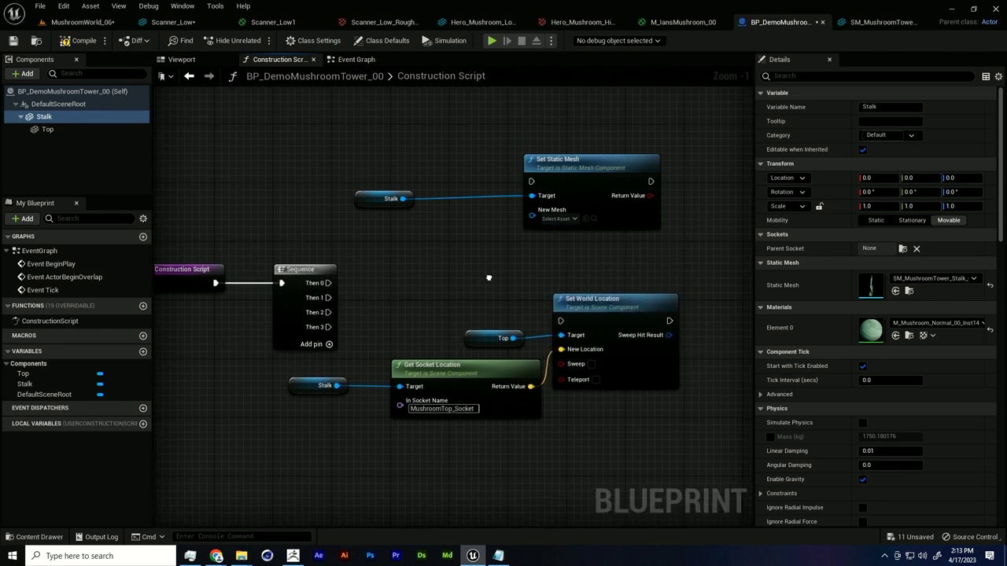
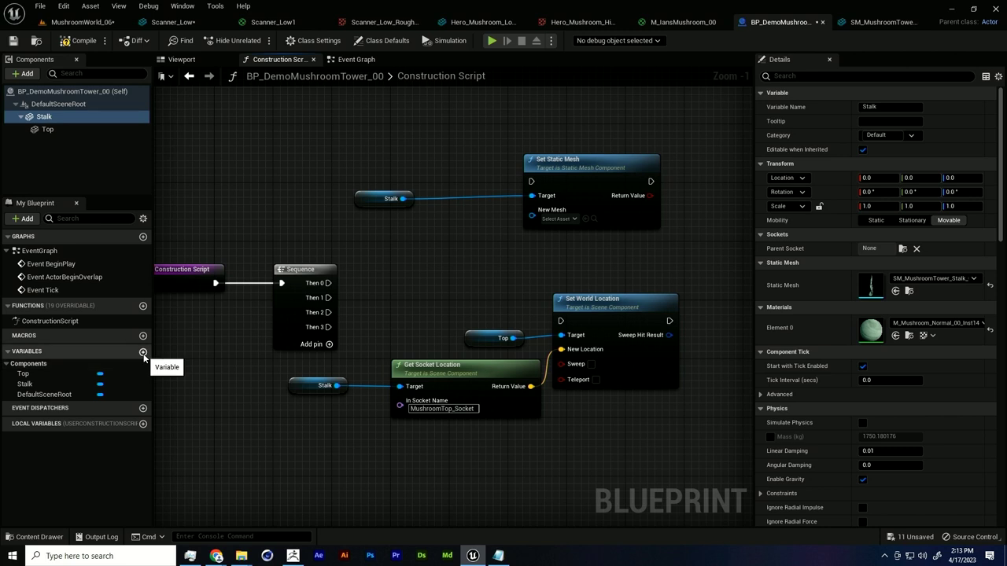
Step: Create a blueprint variable named StalkOptions
{"action": "left_click", "coordinate": [144, 354]}
{"action": "type", "text": "Stalk"}
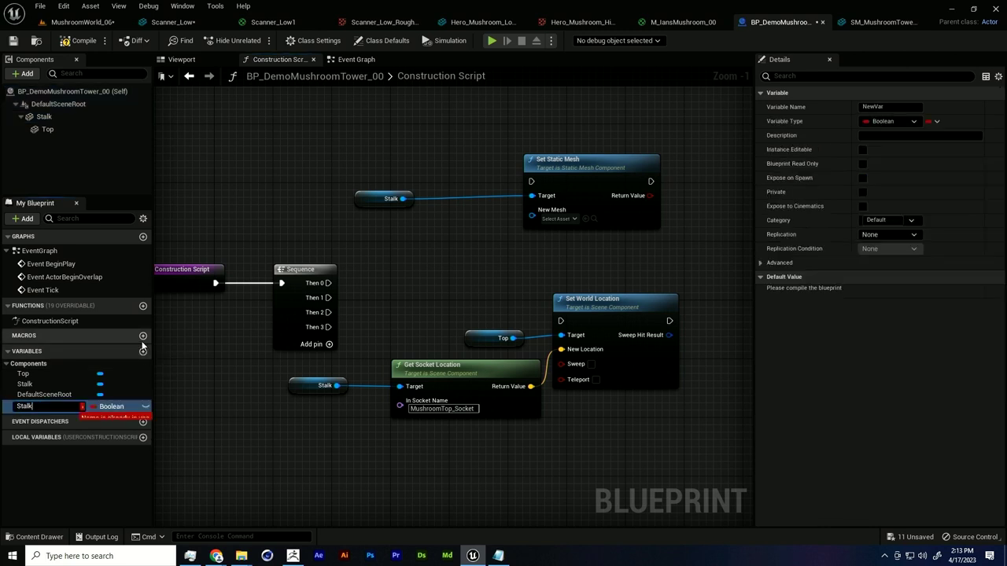
{"action": "type", "text": "Options"}
{"action": "key", "text": "Return"}
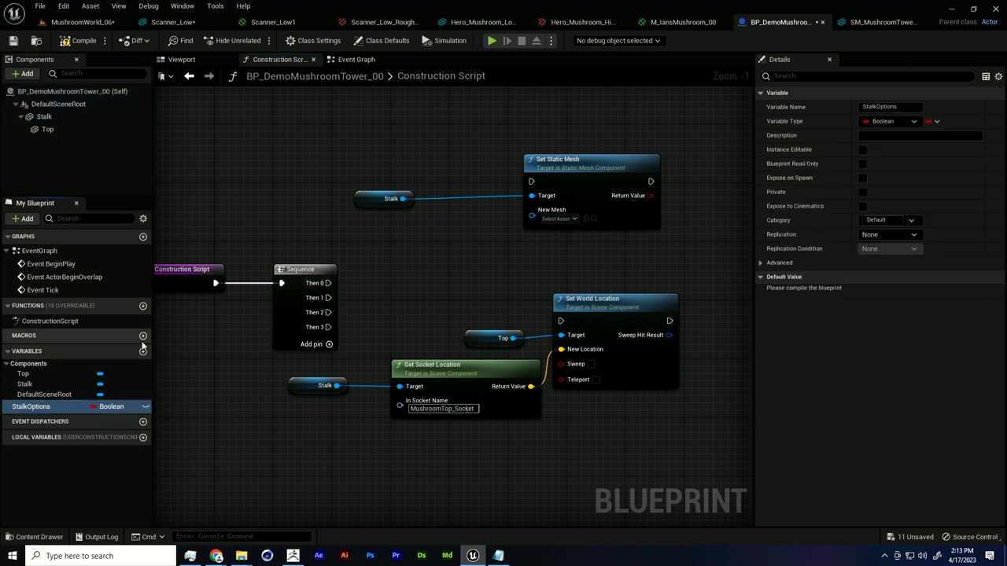
Step: Set the StalkOptions variable type to Static Mesh and compile the blueprint
{"action": "left_click", "coordinate": [122, 402]}
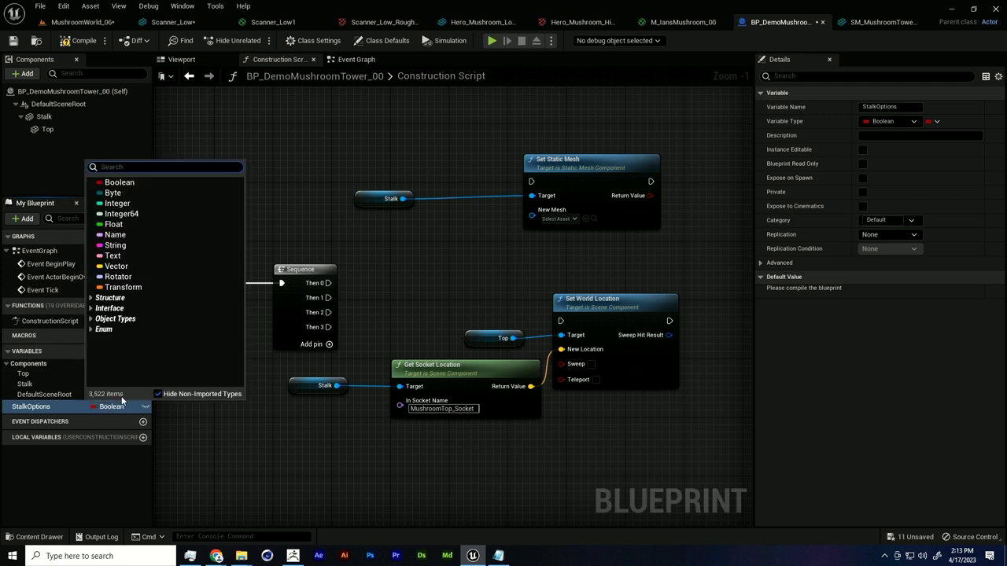
{"action": "type", "text": "static m"}
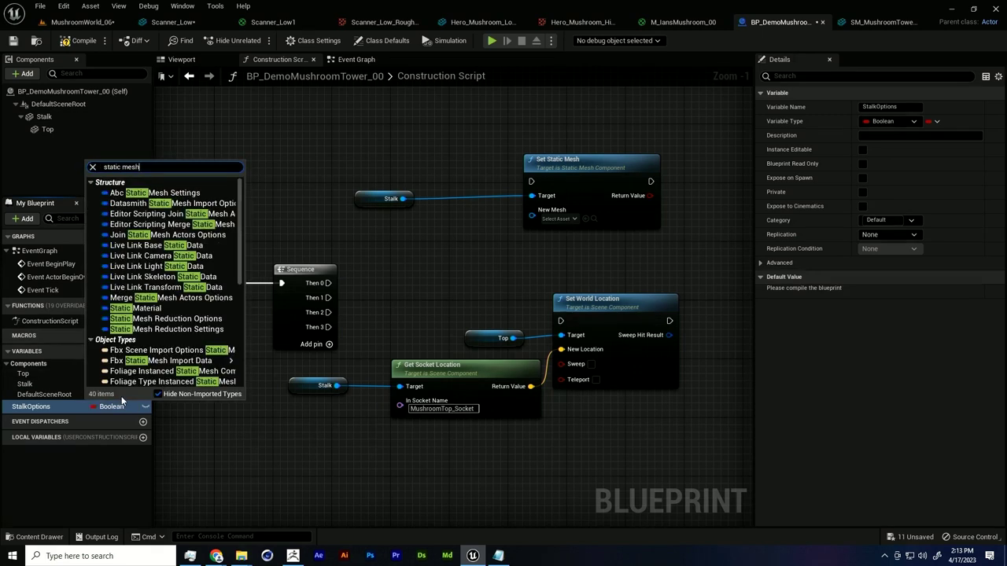
{"action": "type", "text": "esh"}
{"action": "scroll", "coordinate": [150, 370], "scroll_direction": "down", "scroll_amount": 3}
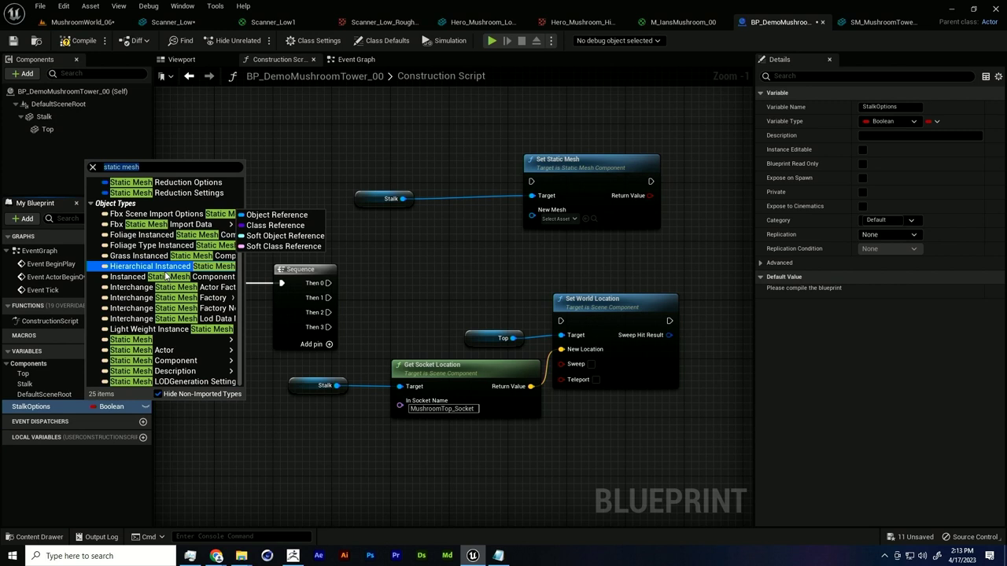
{"action": "left_click", "coordinate": [174, 359]}
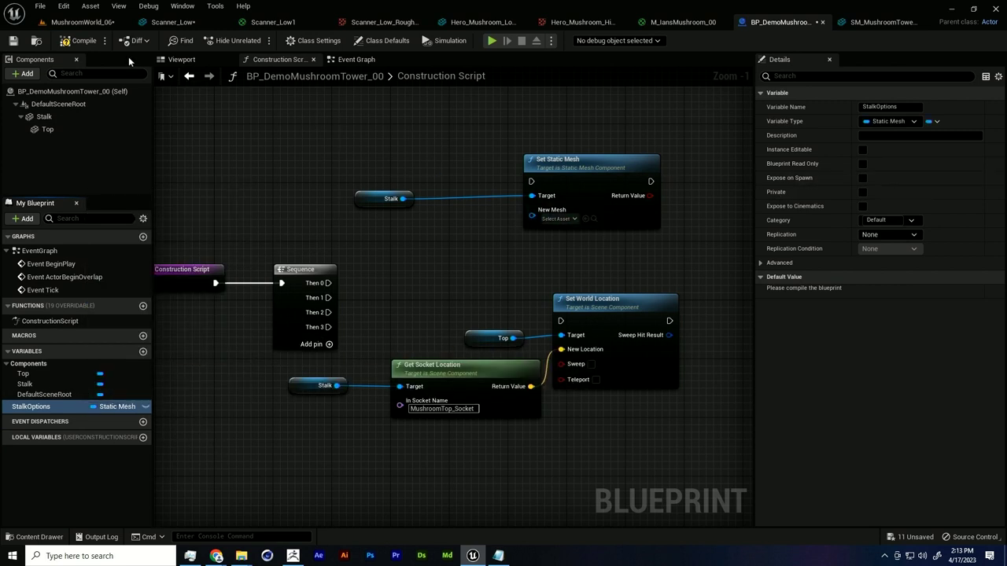
{"action": "left_click", "coordinate": [79, 40]}
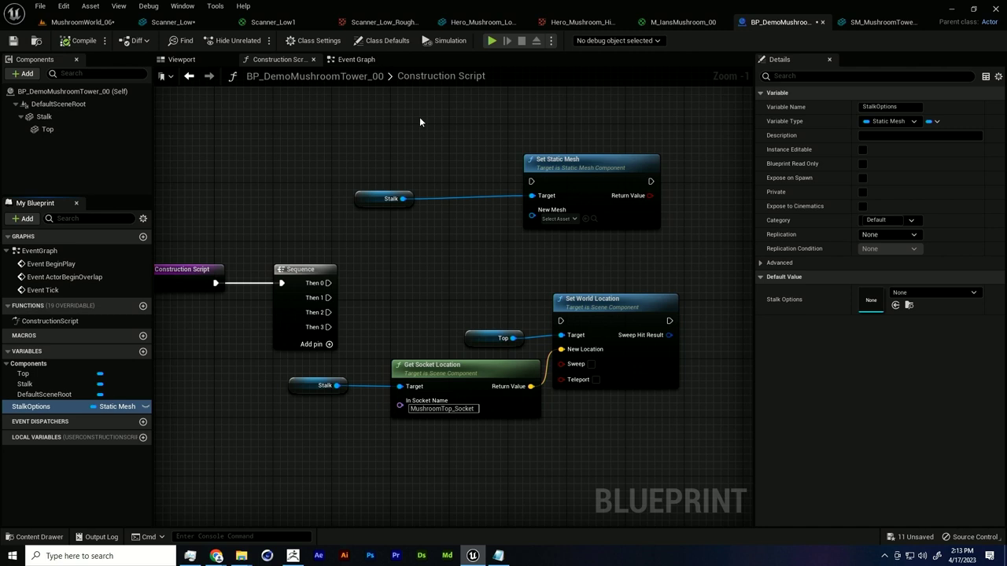
Step: Change StalkOptions from a single value to an array and recompile the blueprint
{"action": "left_click", "coordinate": [928, 121]}
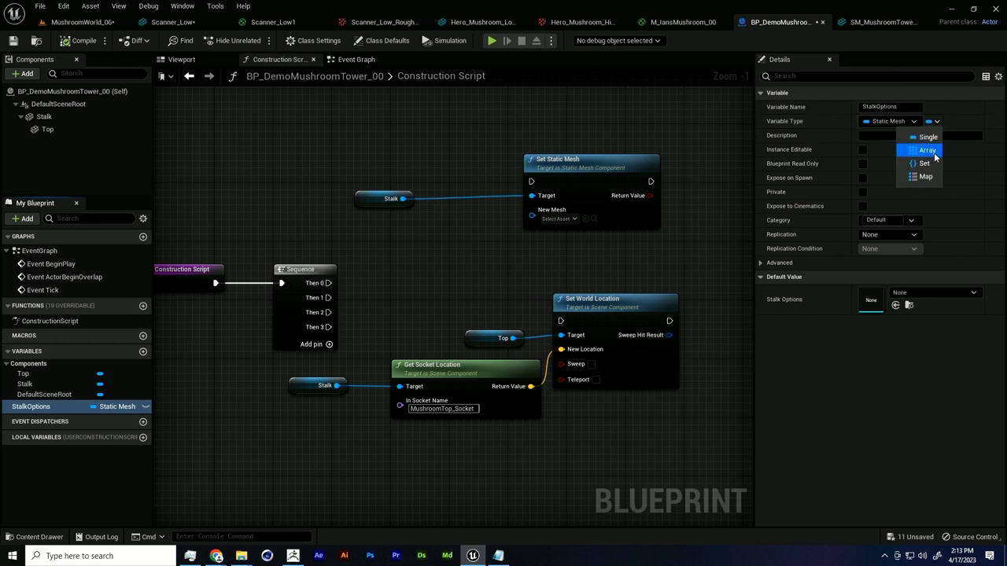
{"action": "left_click", "coordinate": [934, 153]}
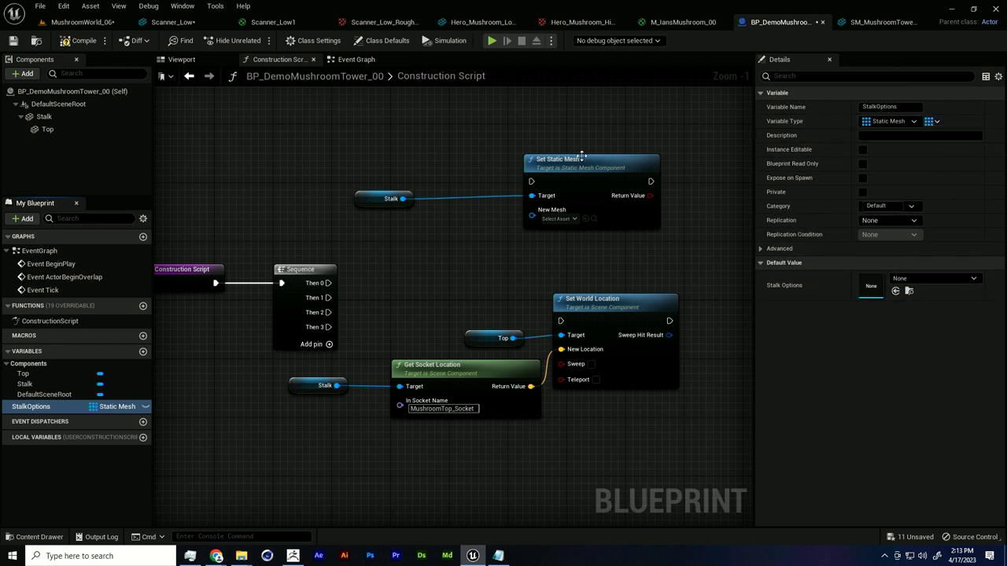
{"action": "left_click", "coordinate": [79, 41]}
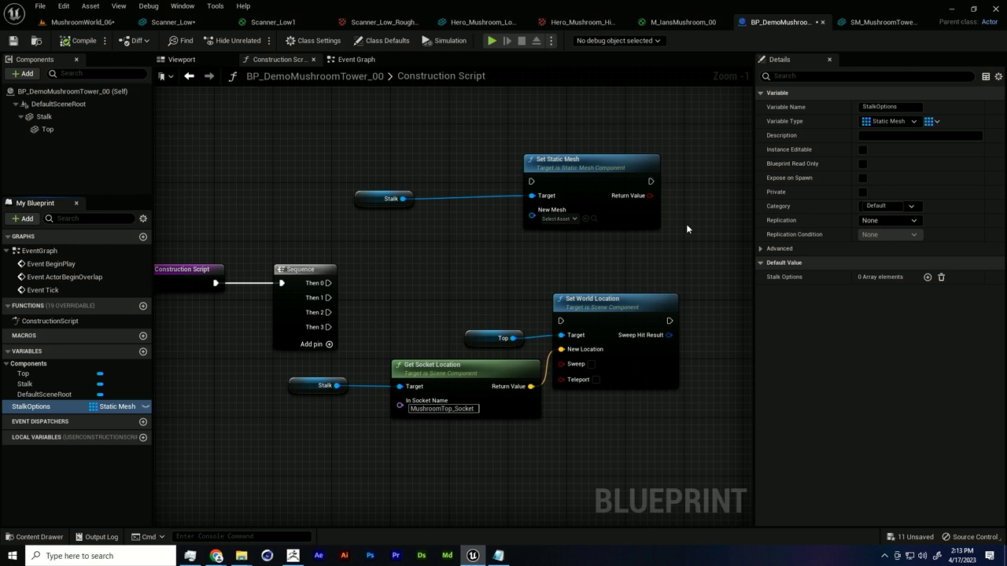
Step: Add three empty elements to the default value of the StalkOptions array
{"action": "left_click", "coordinate": [928, 277]}
{"action": "left_click", "coordinate": [927, 277]}
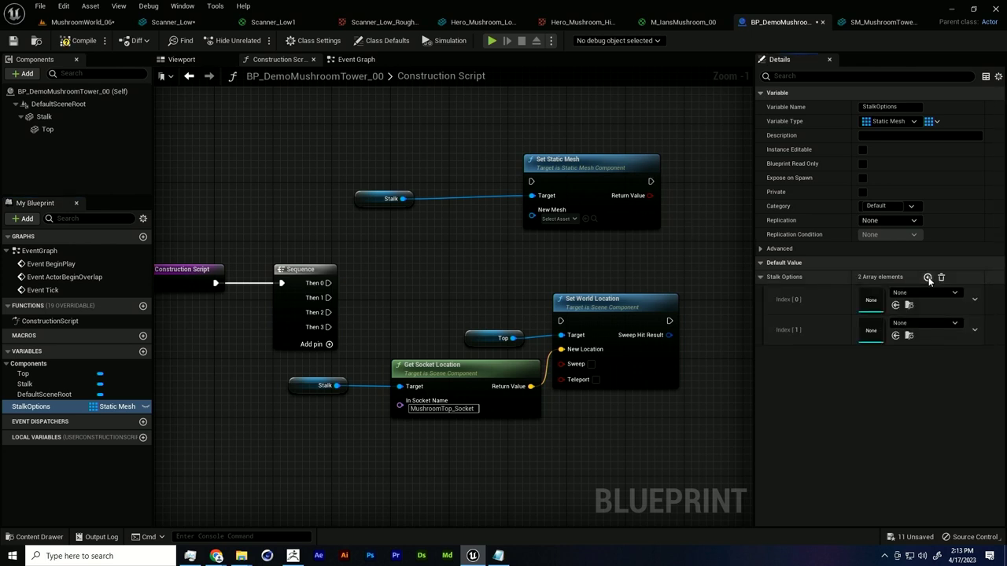
{"action": "left_click", "coordinate": [928, 277]}
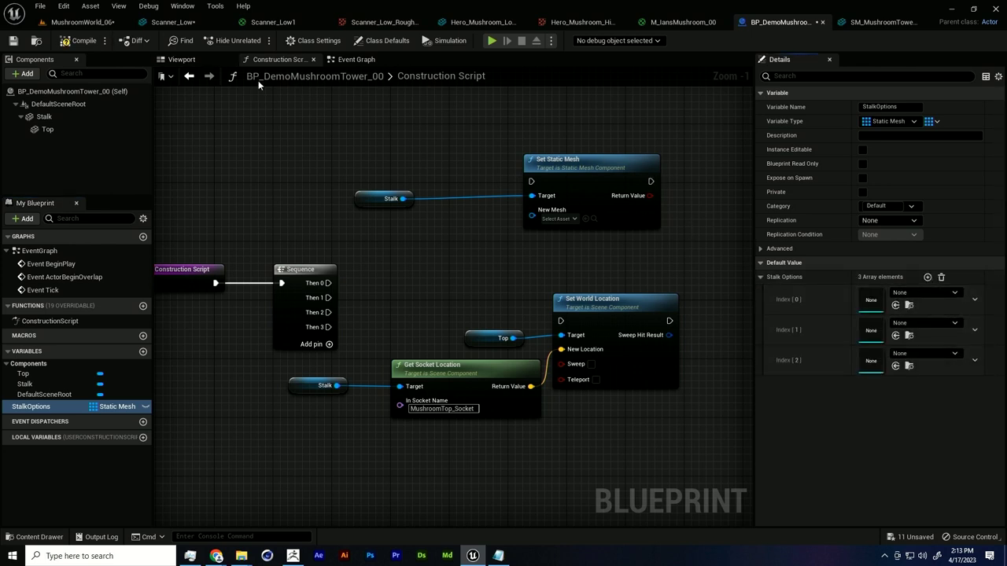
Step: Assign the first stalk mesh from the StalksForBlueprint folder to index 0 of StalkOptions
{"action": "left_click", "coordinate": [82, 22]}
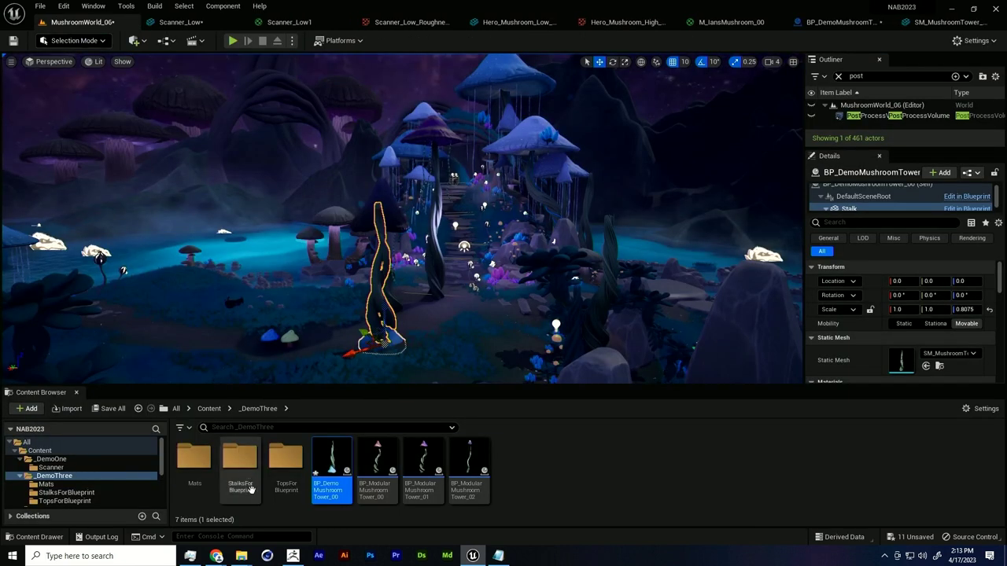
{"action": "left_click", "coordinate": [194, 464]}
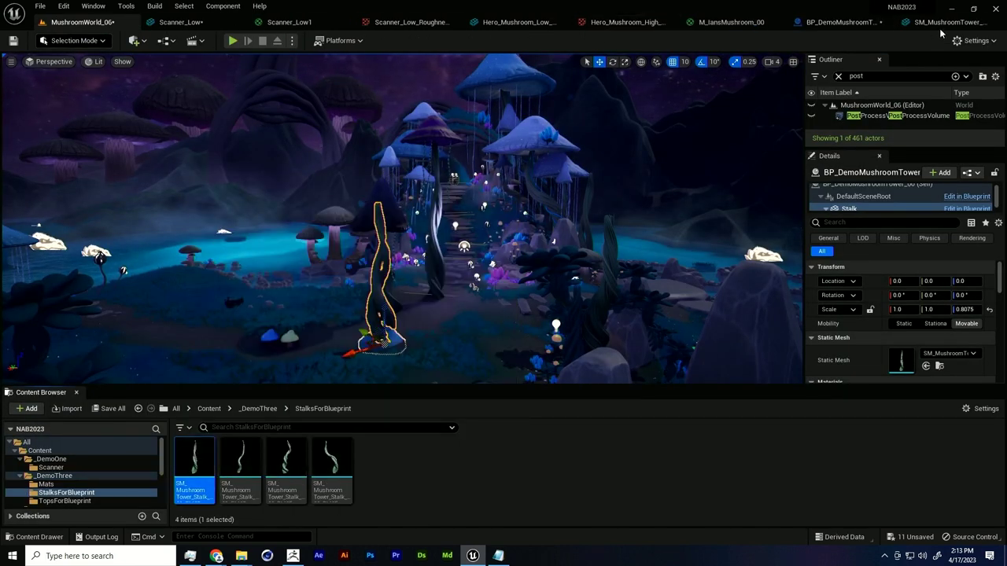
{"action": "left_click", "coordinate": [818, 21]}
{"action": "left_click", "coordinate": [896, 305]}
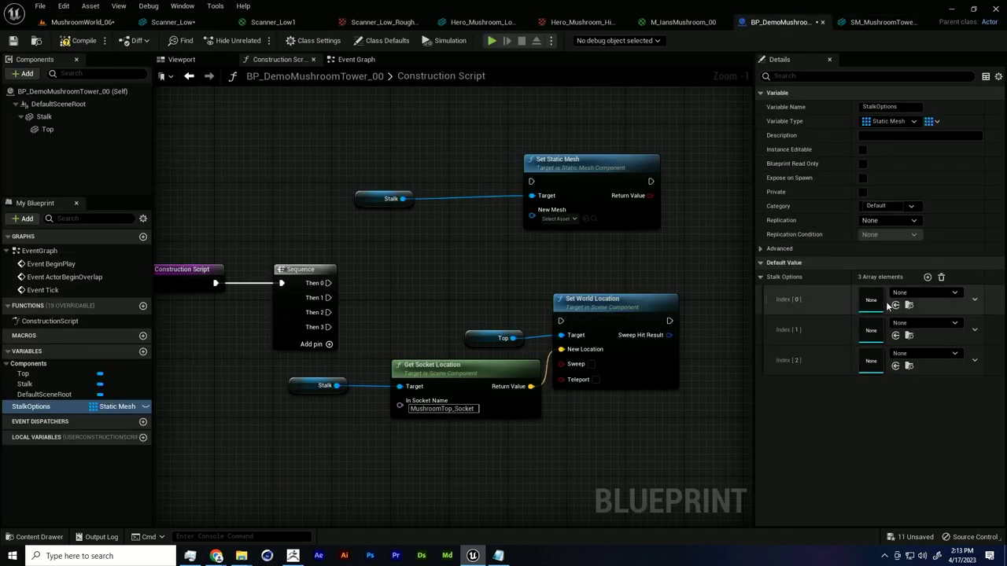
Step: Select the second stalk mesh in the StalksForBlueprint folder and close the stalk's static mesh editor
{"action": "left_click", "coordinate": [83, 22]}
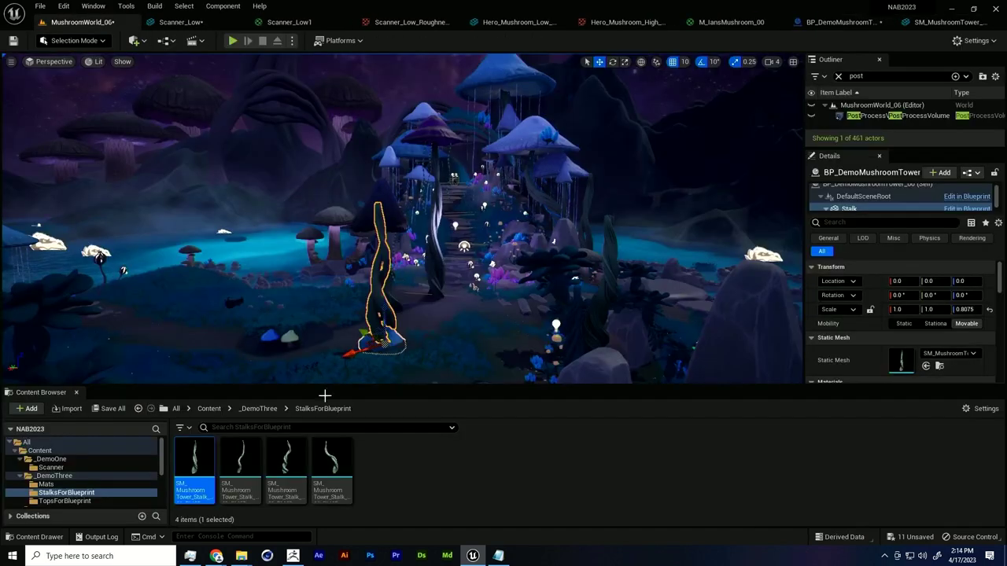
{"action": "left_click", "coordinate": [241, 468]}
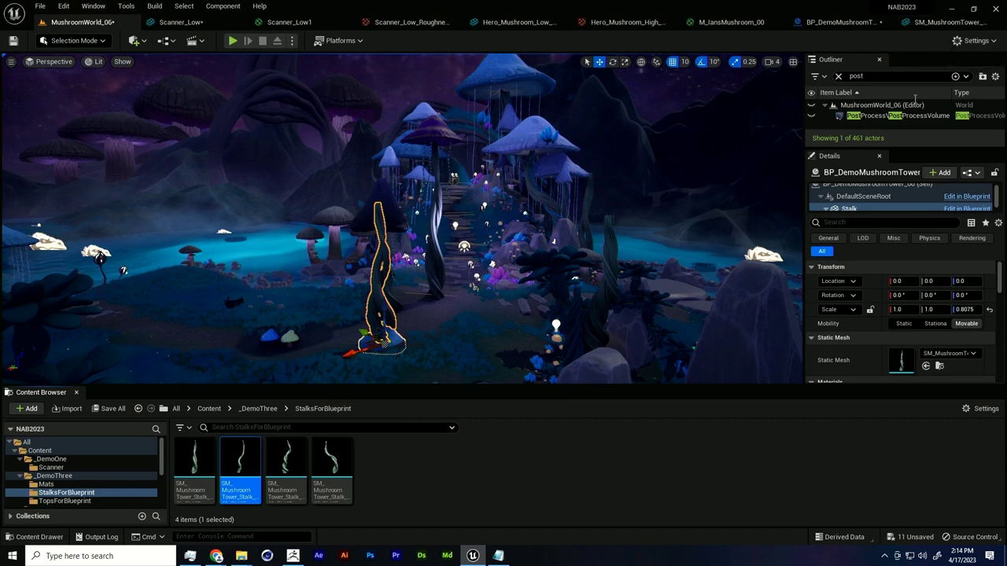
{"action": "left_click", "coordinate": [924, 26]}
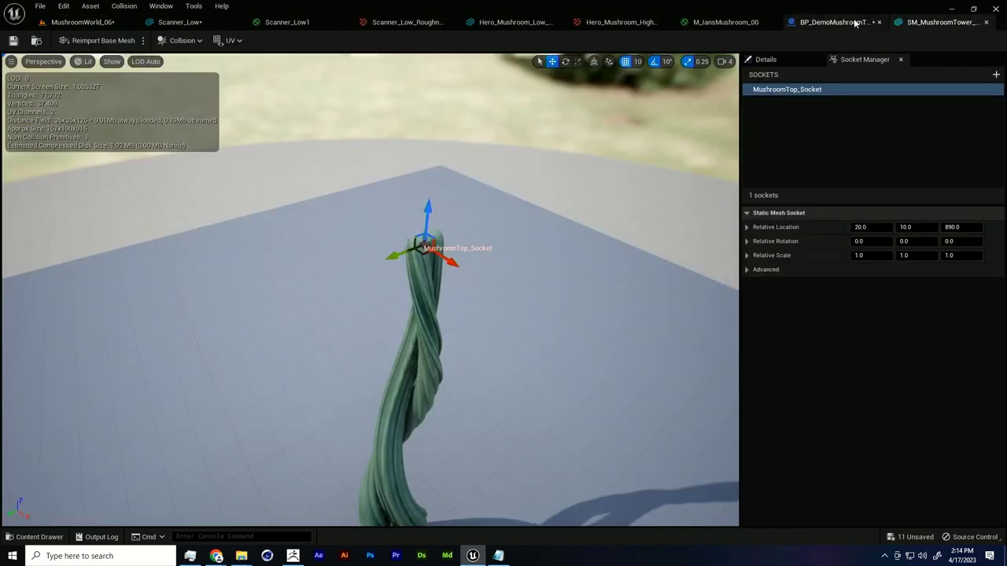
{"action": "left_click", "coordinate": [992, 22]}
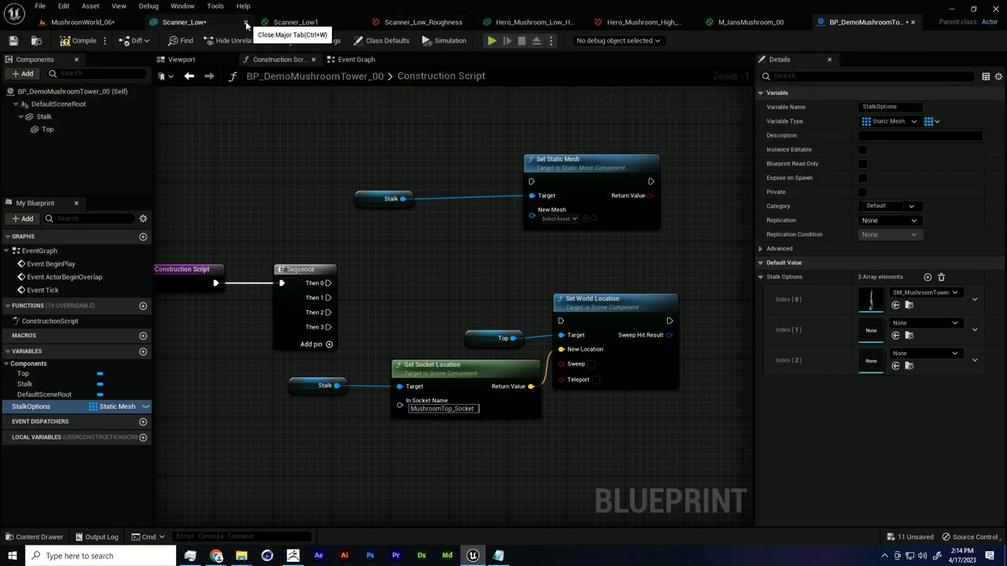
Step: Close the open Scanner_Low, Hero_Mushroom and M_IansMushroom_00 asset editors and return to the BP_DemoMushroomTower_00 Construction Script
{"action": "left_click", "coordinate": [246, 24]}
{"action": "left_click", "coordinate": [244, 24]}
{"action": "left_click", "coordinate": [244, 25]}
{"action": "left_click", "coordinate": [244, 24]}
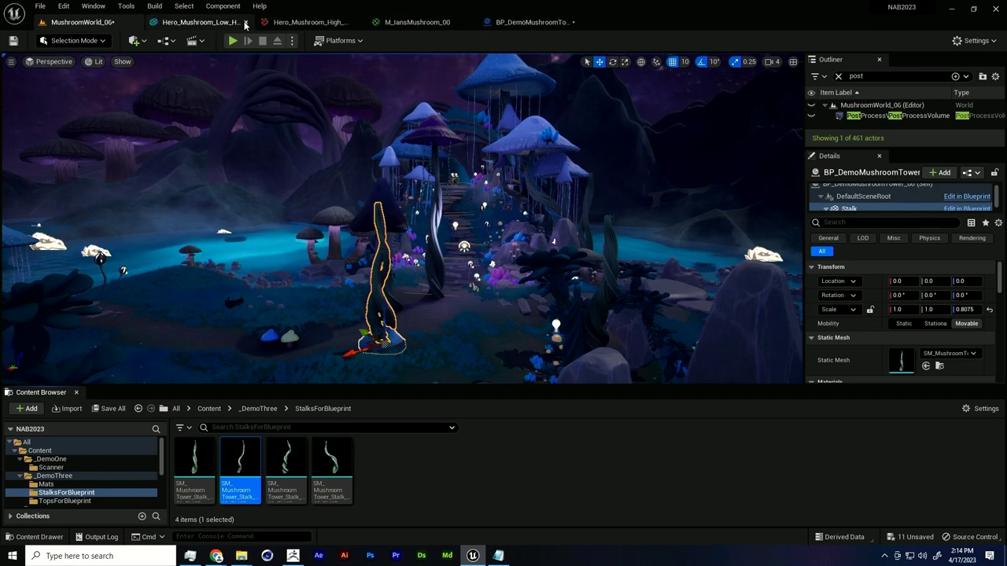
{"action": "left_click", "coordinate": [244, 24]}
{"action": "left_click", "coordinate": [245, 24]}
{"action": "left_click", "coordinate": [245, 24]}
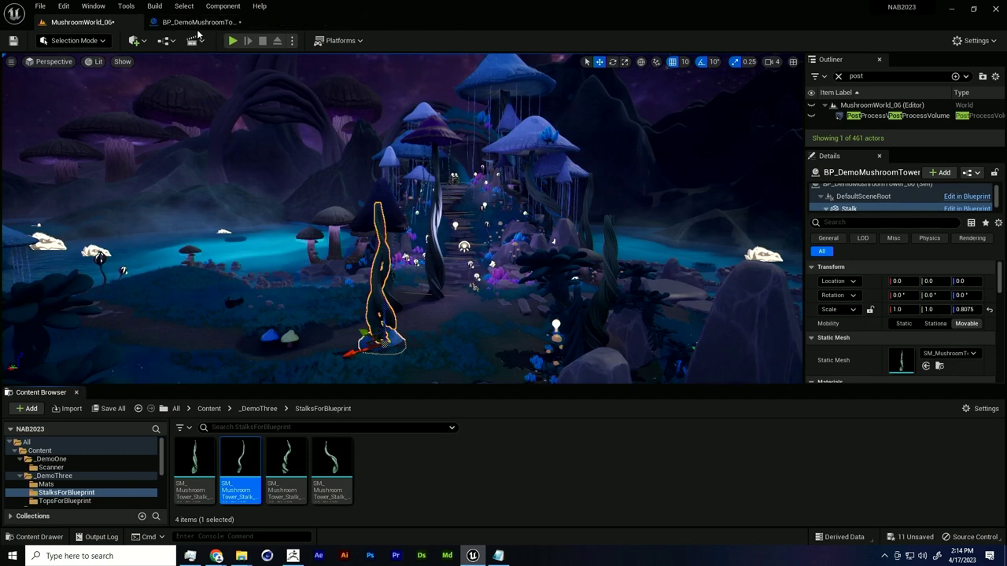
{"action": "left_click", "coordinate": [189, 22]}
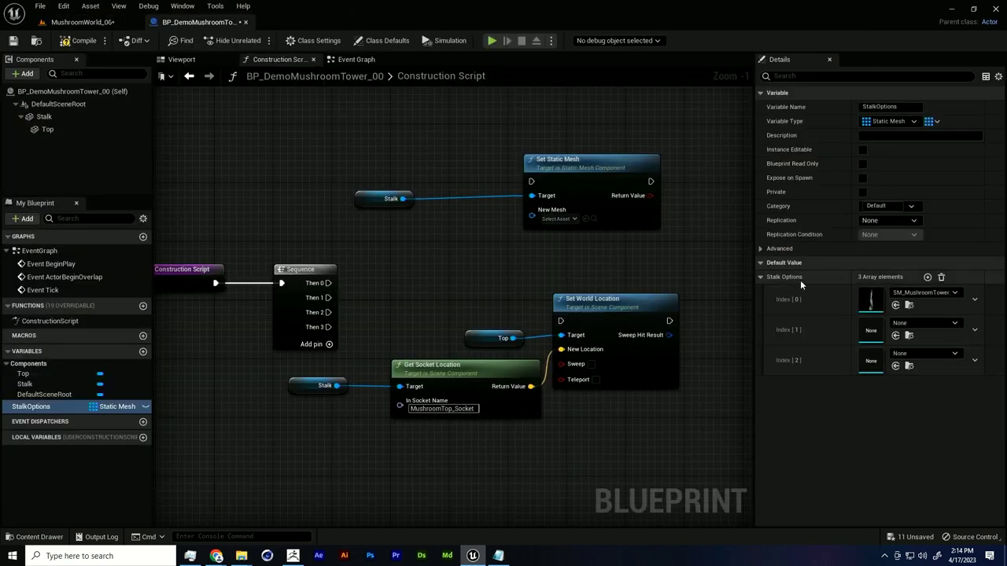
Step: Assign the second and third stalk meshes from StalksForBlueprint to indexes 1 and 2 of the StalkOptions array
{"action": "left_click", "coordinate": [896, 335]}
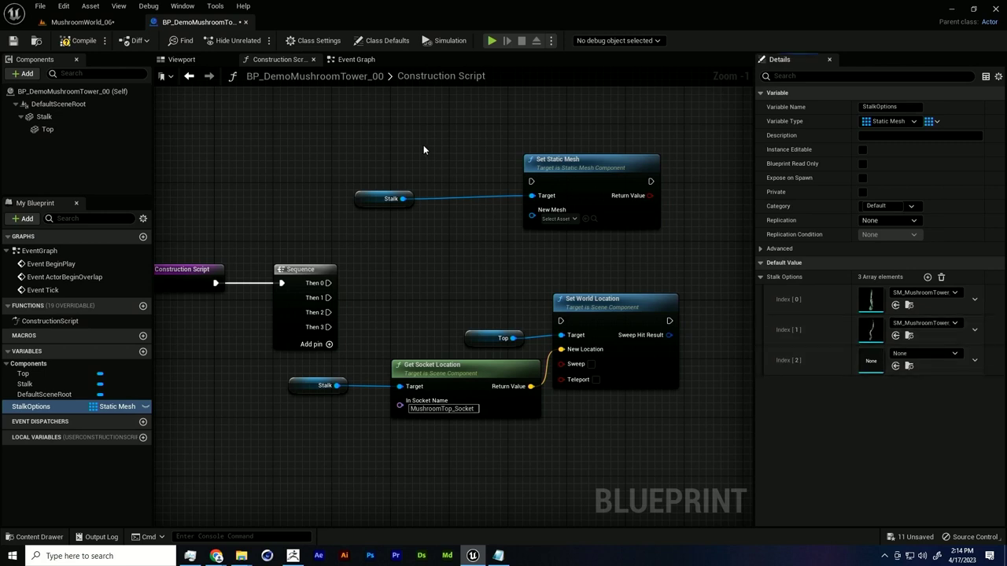
{"action": "left_click", "coordinate": [83, 23]}
{"action": "left_click", "coordinate": [197, 22]}
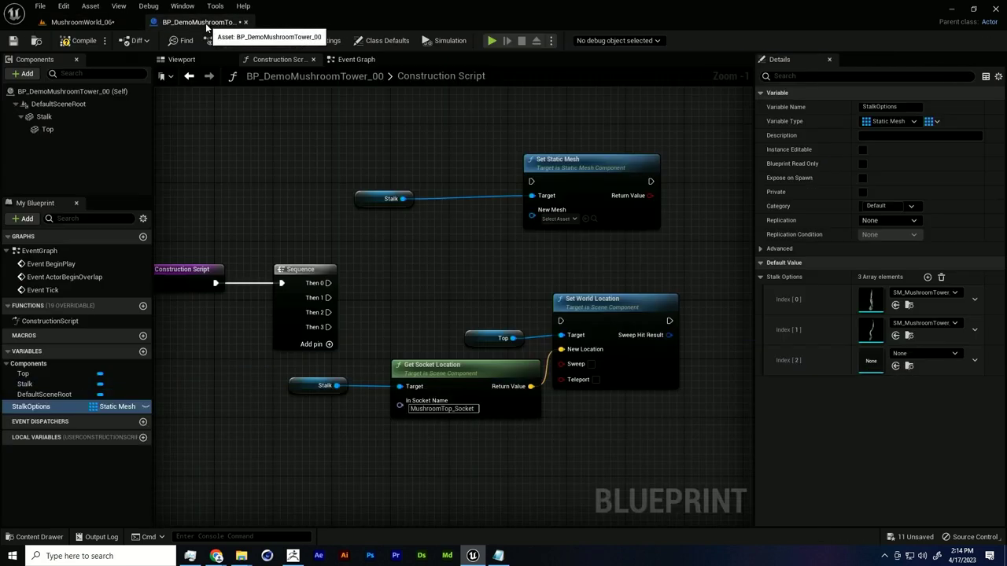
{"action": "left_click", "coordinate": [895, 366]}
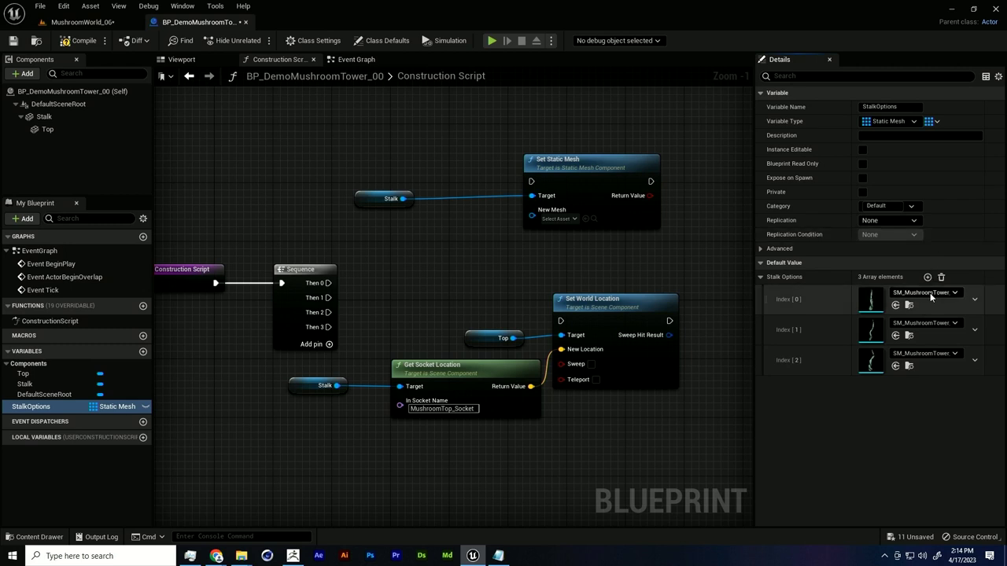
Step: Add a fourth element to StalkOptions, assign the fourth stalk mesh to index 3, and compile the blueprint
{"action": "left_click", "coordinate": [926, 277]}
{"action": "left_click", "coordinate": [82, 22]}
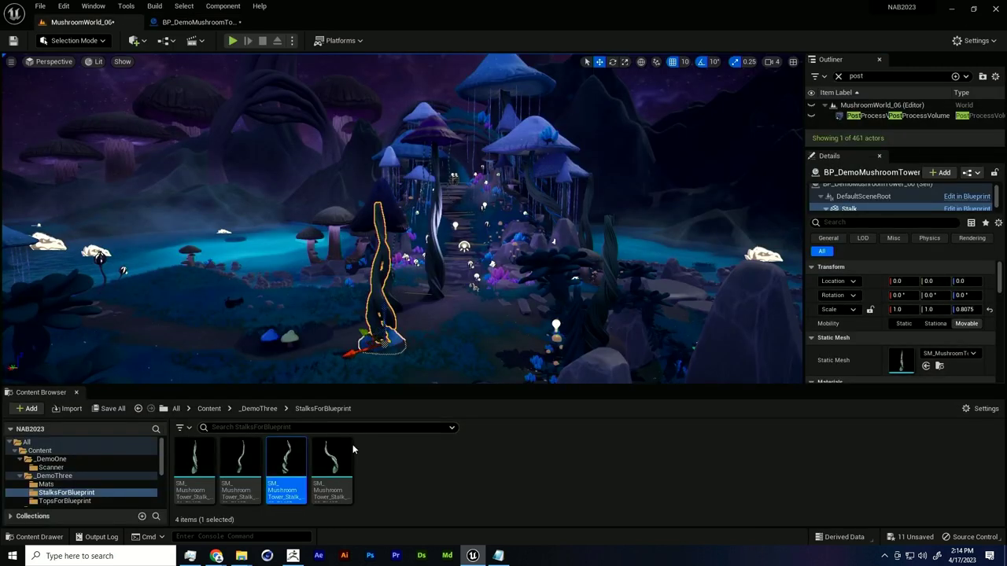
{"action": "left_click", "coordinate": [197, 22]}
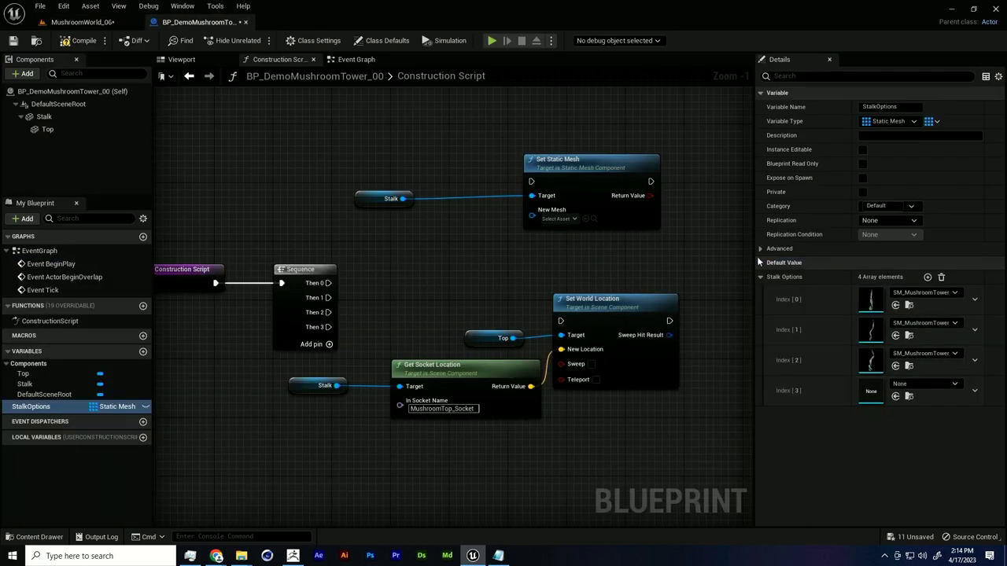
{"action": "left_click", "coordinate": [895, 397]}
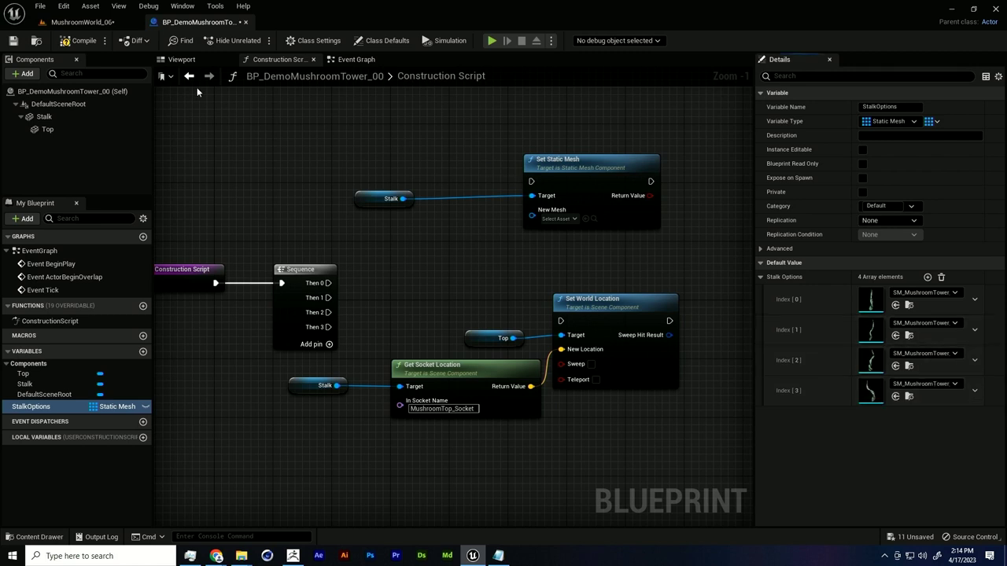
{"action": "left_click", "coordinate": [79, 41]}
Step: Place a StalkOptions getter, feed it into a Random Array Item node, and connect the picked item to Set Static Mesh's New Mesh
{"action": "left_click_drag", "start_coordinate": [45, 416], "coordinate": [445, 253]}
{"action": "left_click", "coordinate": [377, 259]}
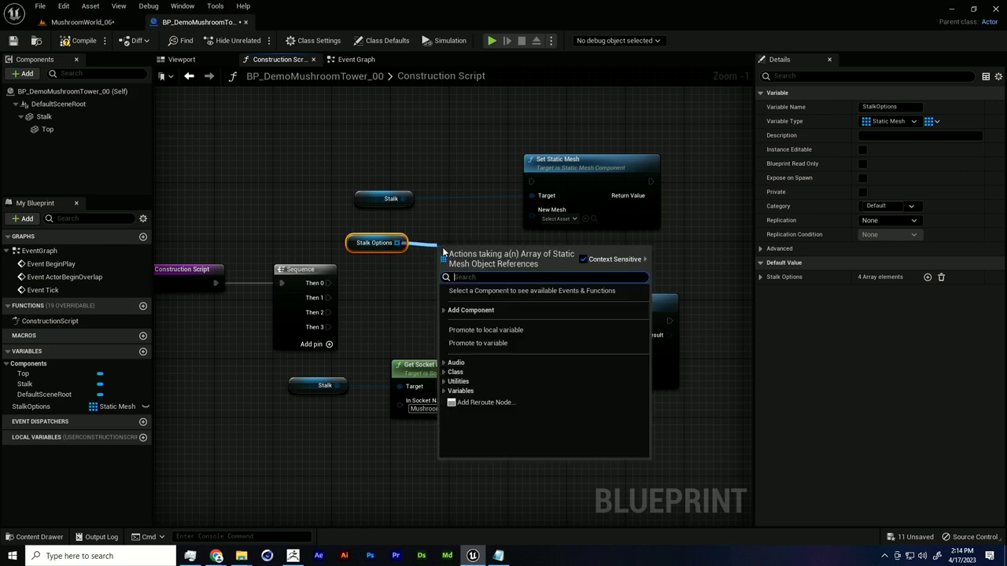
{"action": "type", "text": "random"}
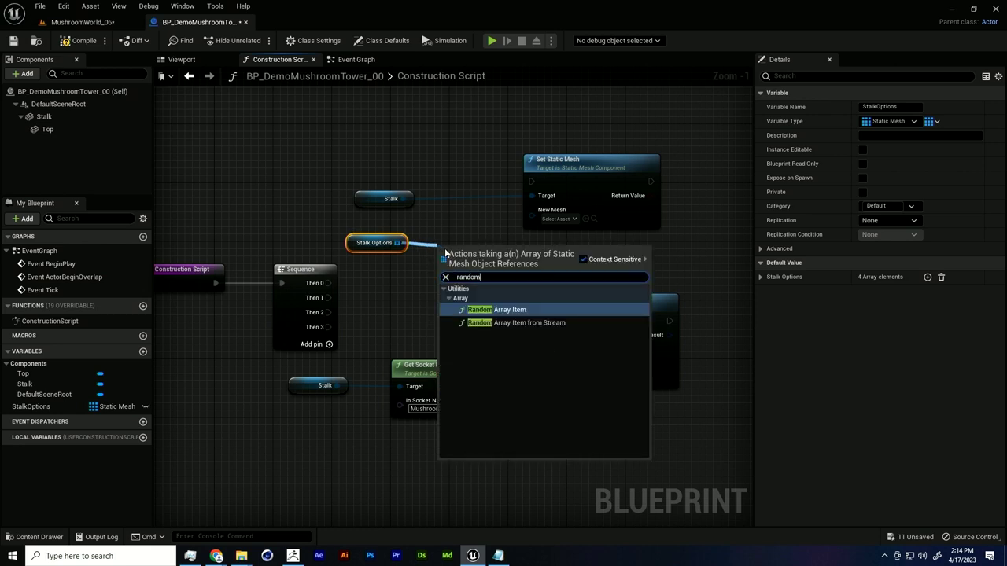
{"action": "key", "text": "Return"}
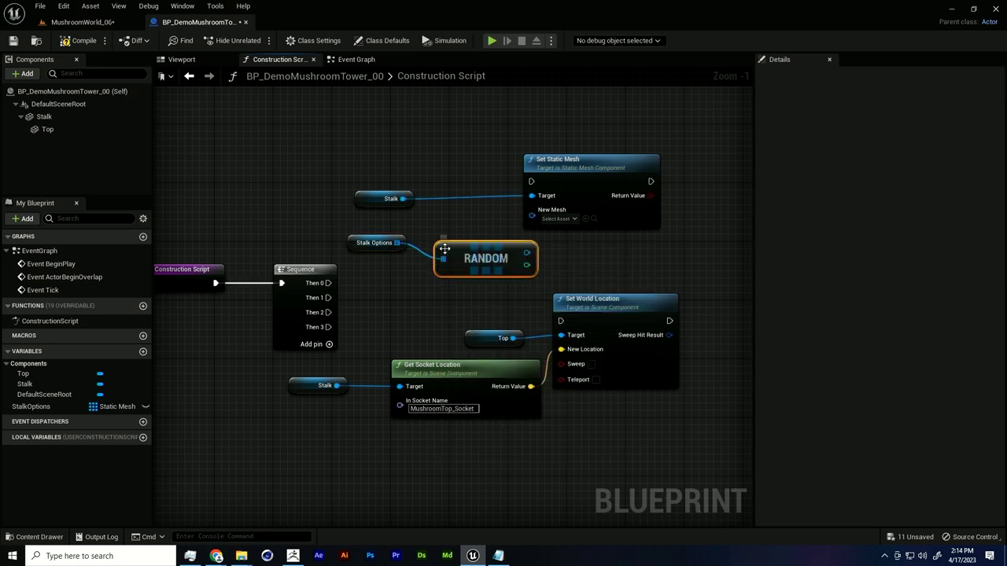
{"action": "left_click_drag", "start_coordinate": [526, 253], "coordinate": [532, 215]}
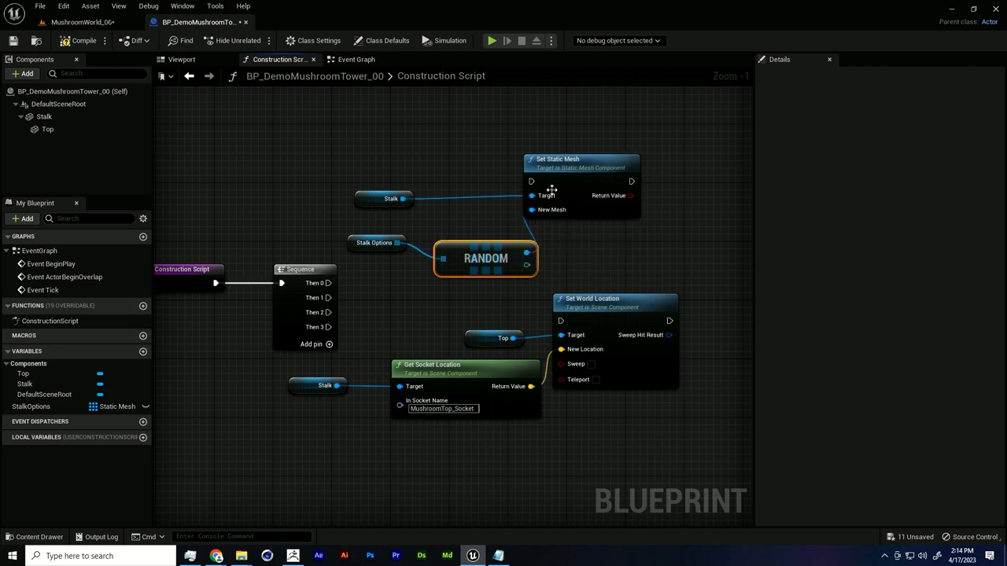
Step: Spread out the Set Static Mesh and random-pick nodes and connect the Sequence's Then 0 to Set Static Mesh
{"action": "left_click_drag", "start_coordinate": [561, 178], "coordinate": [634, 178]}
{"action": "left_click_drag", "start_coordinate": [464, 252], "coordinate": [368, 246]}
{"action": "left_click_drag", "start_coordinate": [328, 283], "coordinate": [604, 181]}
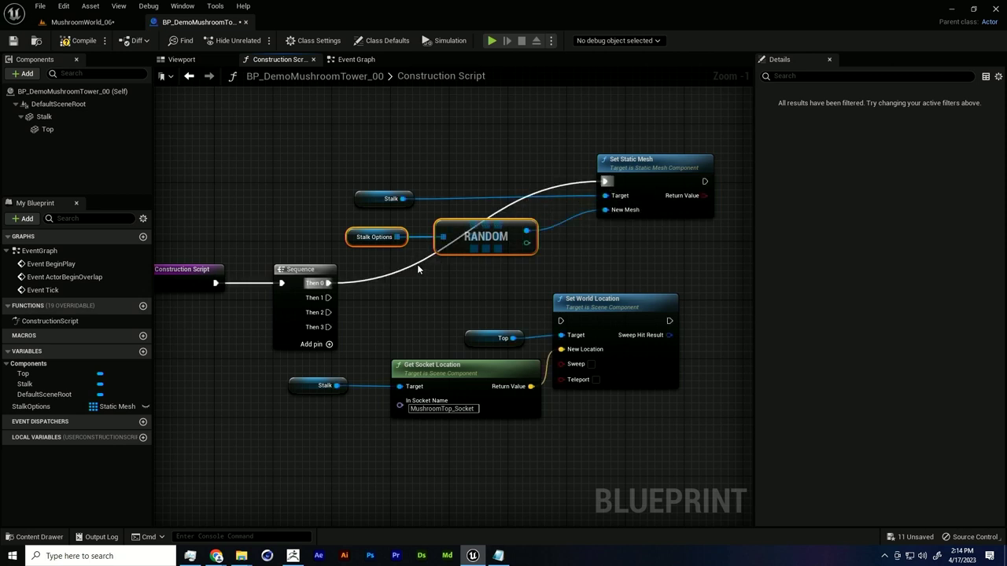
Step: Reroute the Then 0 wire above the Stalk nodes and connect the Sequence's Then 1 to Set World Location
{"action": "double_click", "coordinate": [417, 265]}
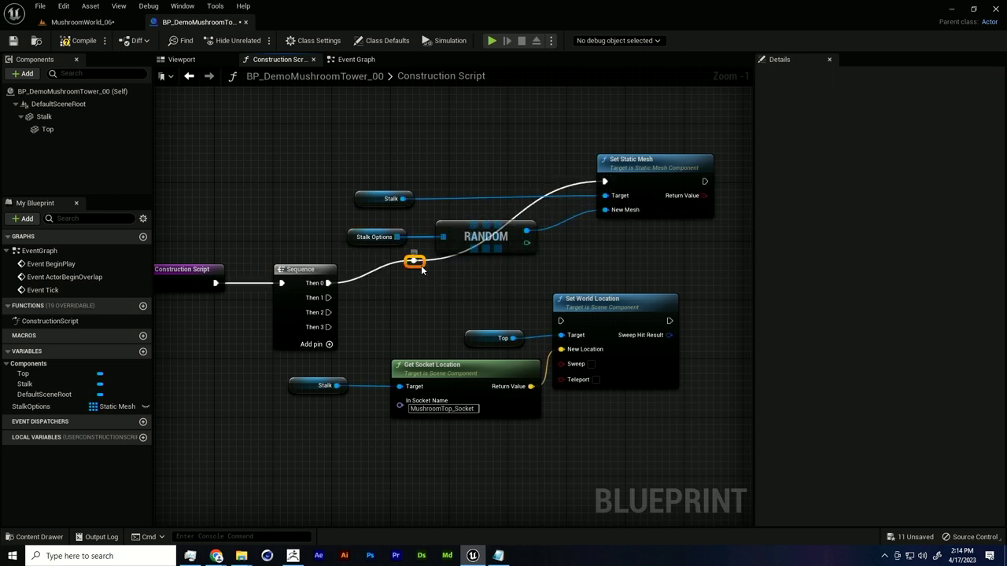
{"action": "left_click_drag", "start_coordinate": [417, 264], "coordinate": [362, 185]}
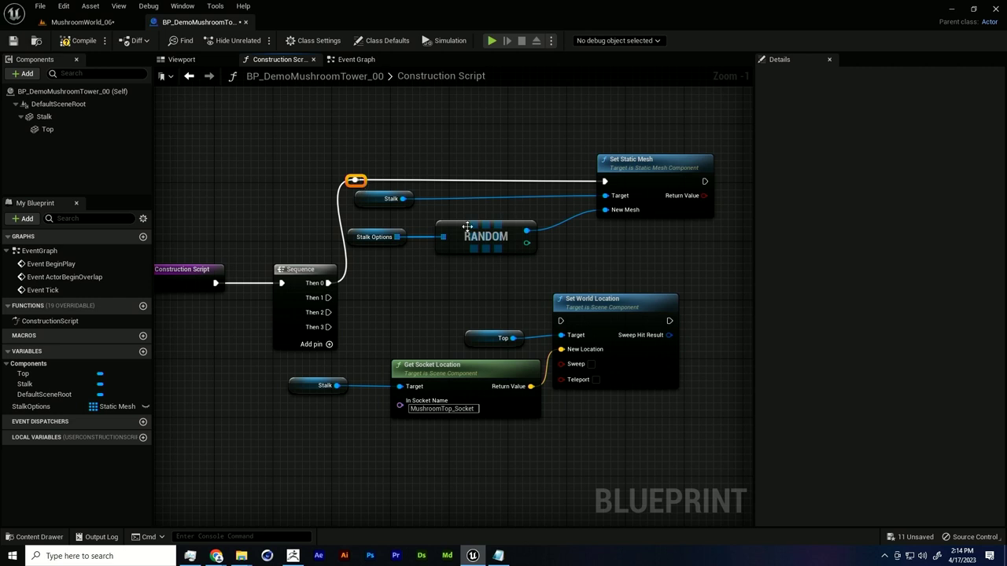
{"action": "left_click_drag", "start_coordinate": [453, 267], "coordinate": [370, 240]}
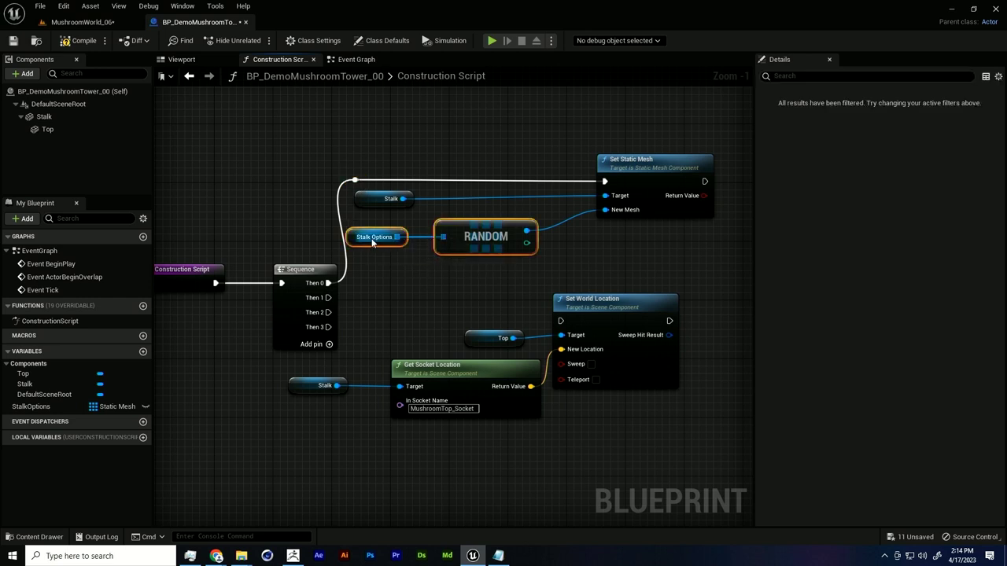
{"action": "left_click_drag", "start_coordinate": [453, 224], "coordinate": [490, 217]}
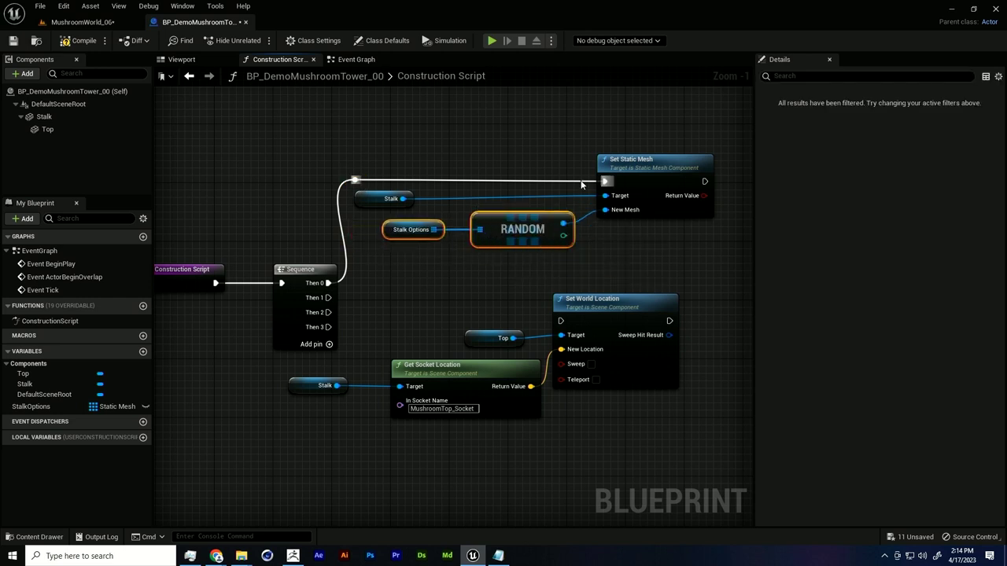
{"action": "left_click_drag", "start_coordinate": [328, 297], "coordinate": [562, 320]}
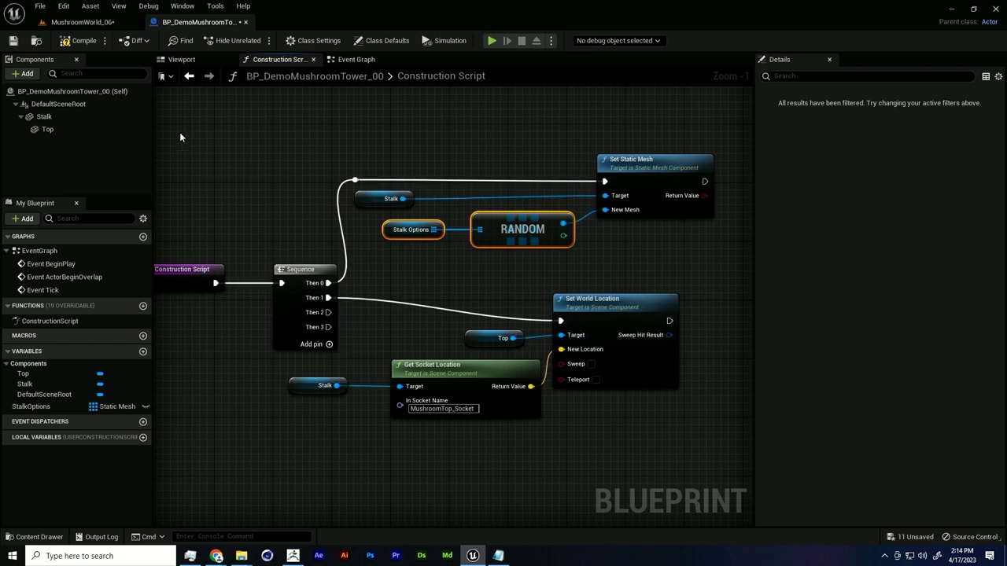
Step: Move the mushroom tower slightly in the level to rerun its Construction Script, and return to the blueprint graph
{"action": "left_click", "coordinate": [82, 22]}
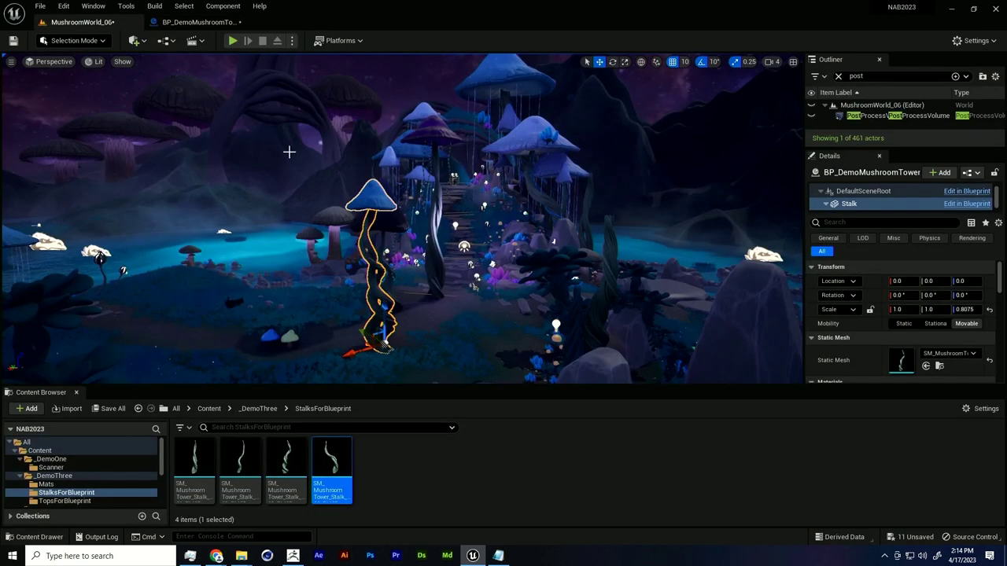
{"action": "left_click_drag", "start_coordinate": [366, 339], "coordinate": [358, 334]}
{"action": "left_click", "coordinate": [197, 22]}
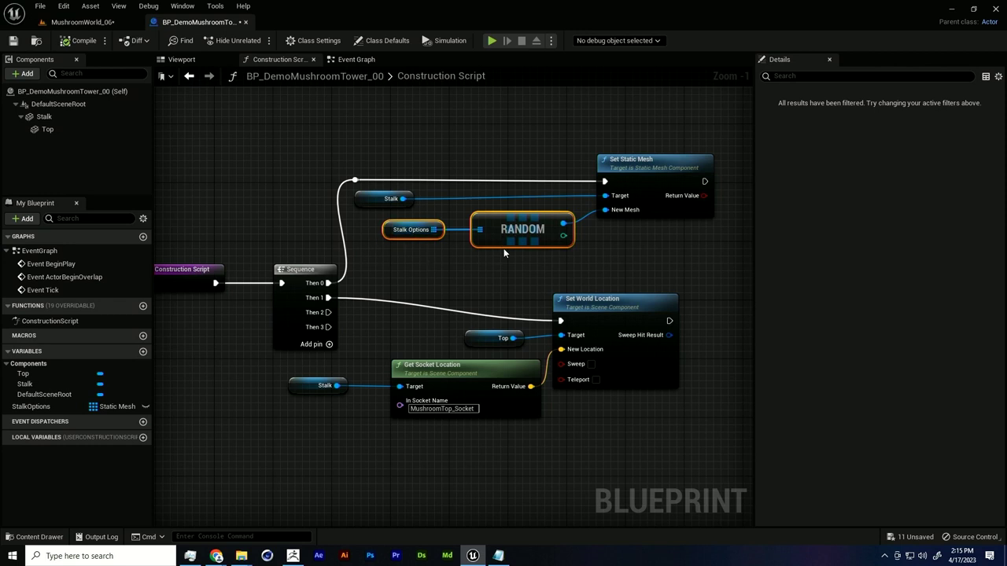
Step: Review the Random and Set Static Mesh nodes, the StalkOptions array's defaults and the Stalk component's settings
{"action": "left_click", "coordinate": [543, 232]}
{"action": "left_click", "coordinate": [659, 185]}
{"action": "right_click_drag", "start_coordinate": [695, 251], "coordinate": [661, 243]}
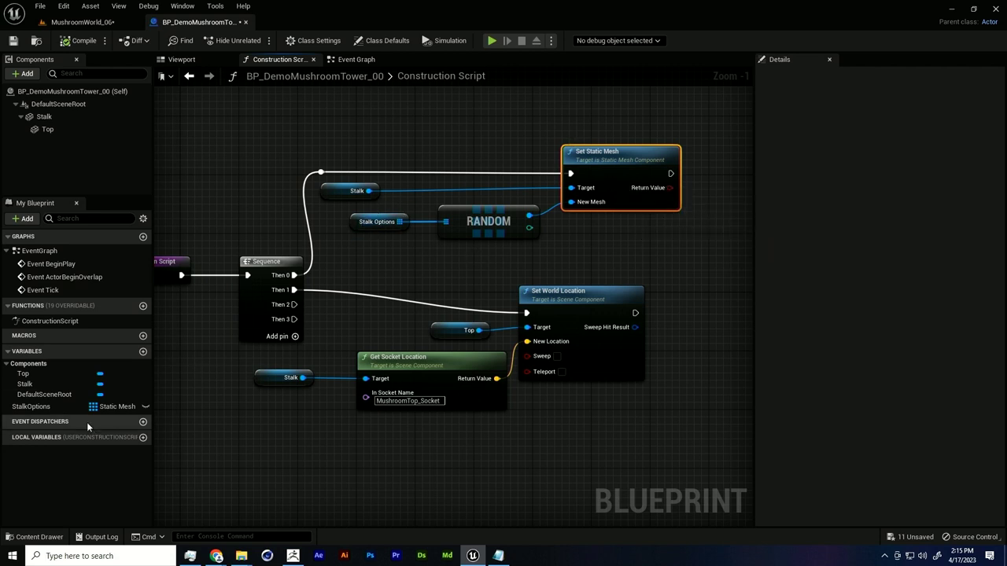
{"action": "left_click", "coordinate": [35, 406]}
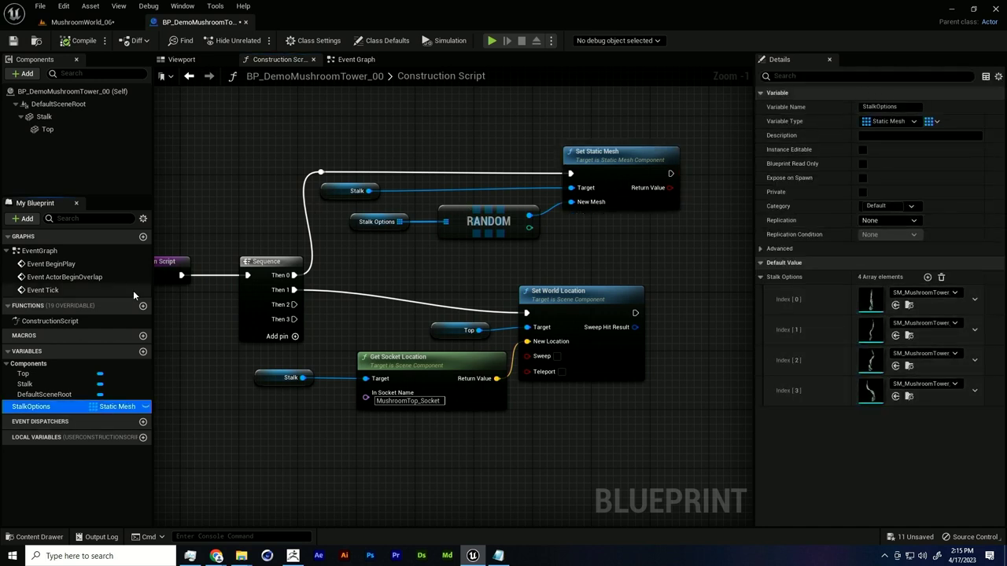
{"action": "left_click", "coordinate": [55, 117]}
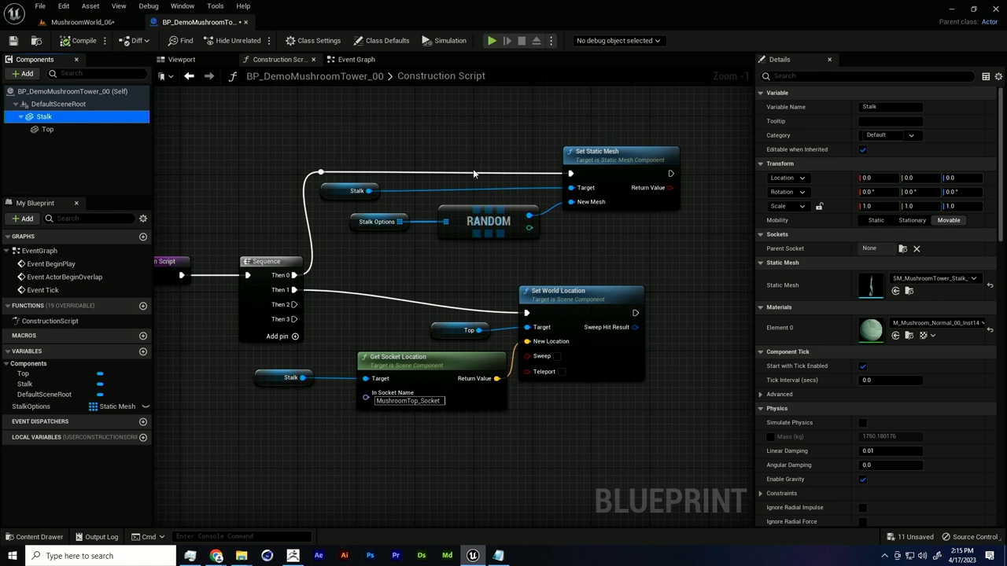
Step: Save the blueprint and check the tower's stalk variation in the MushroomWorld_06 level
{"action": "left_click", "coordinate": [9, 44]}
{"action": "left_click", "coordinate": [110, 25]}
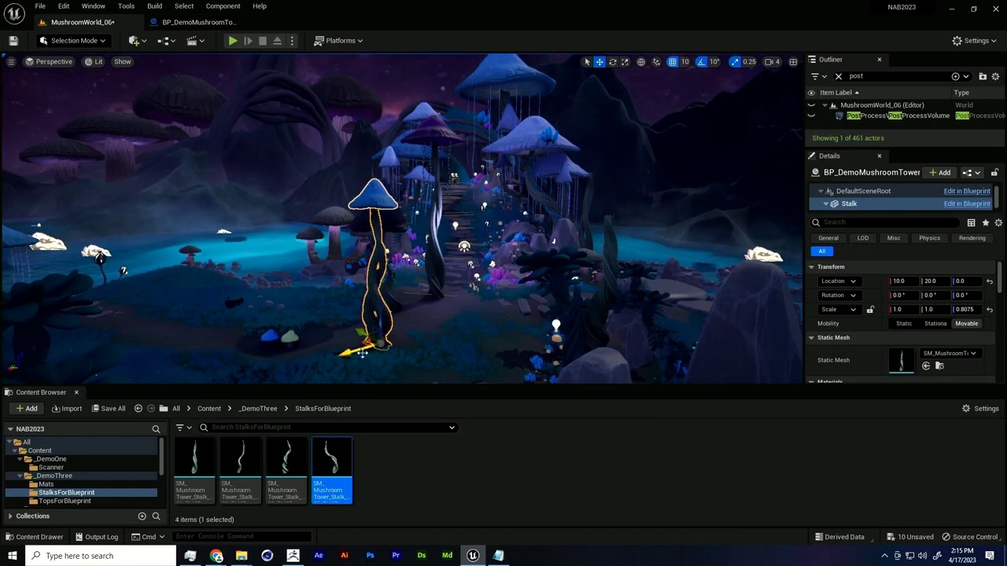
{"action": "left_click", "coordinate": [196, 22]}
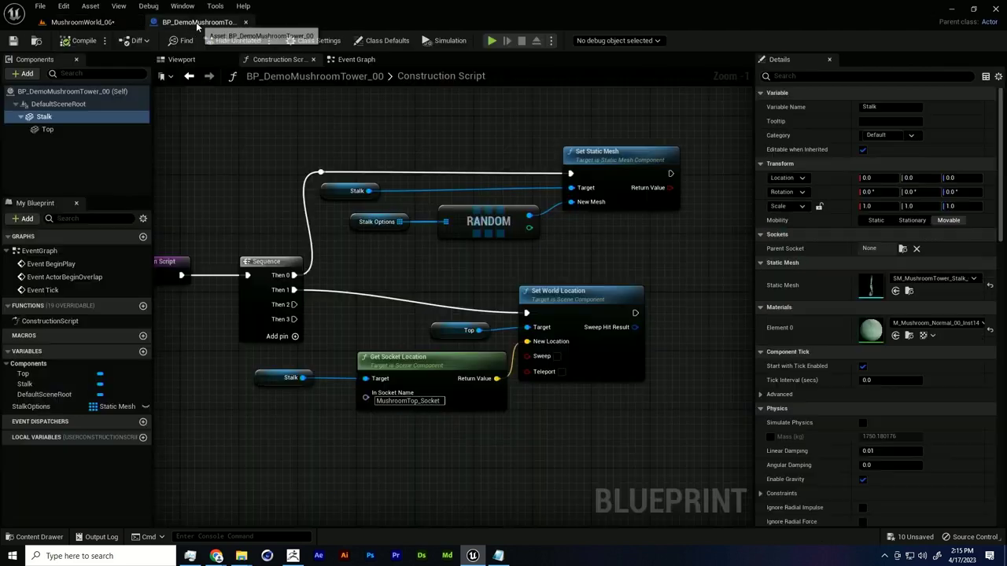
Step: Examine the Construction Script's stalk branch, including the StalkOptions meshes, the Random node and the Stalk reference
{"action": "scroll", "coordinate": [459, 228], "scroll_direction": "up", "scroll_amount": 1}
{"action": "right_click_drag", "start_coordinate": [507, 222], "coordinate": [477, 221]}
{"action": "right_click_drag", "start_coordinate": [455, 256], "coordinate": [433, 273]}
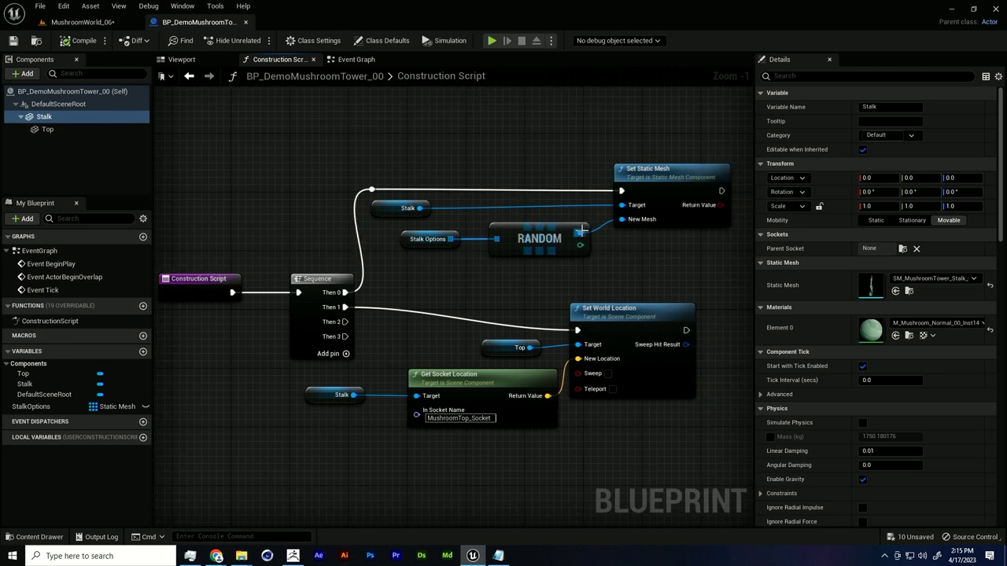
{"action": "left_click", "coordinate": [48, 406]}
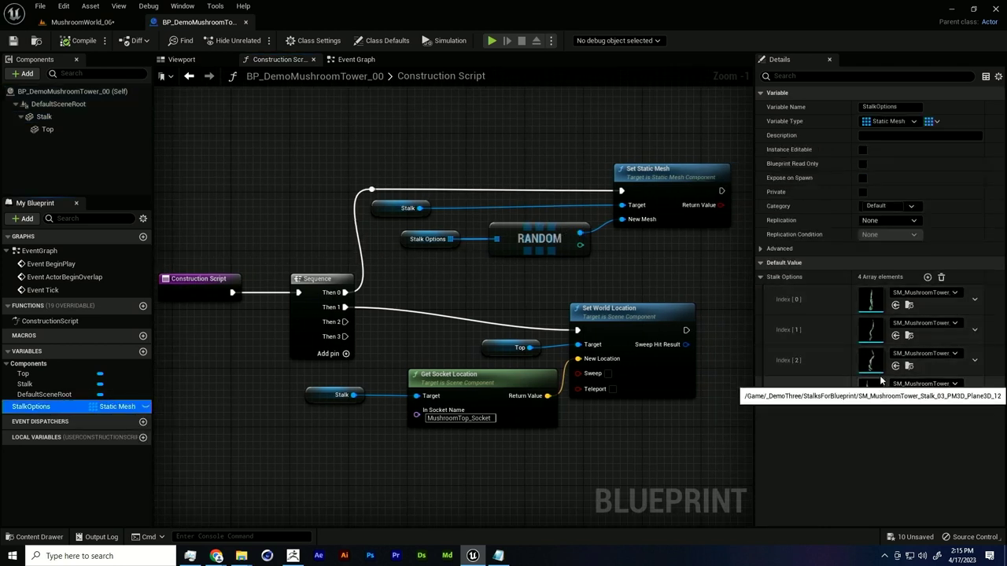
{"action": "right_click_drag", "start_coordinate": [663, 274], "coordinate": [661, 275]}
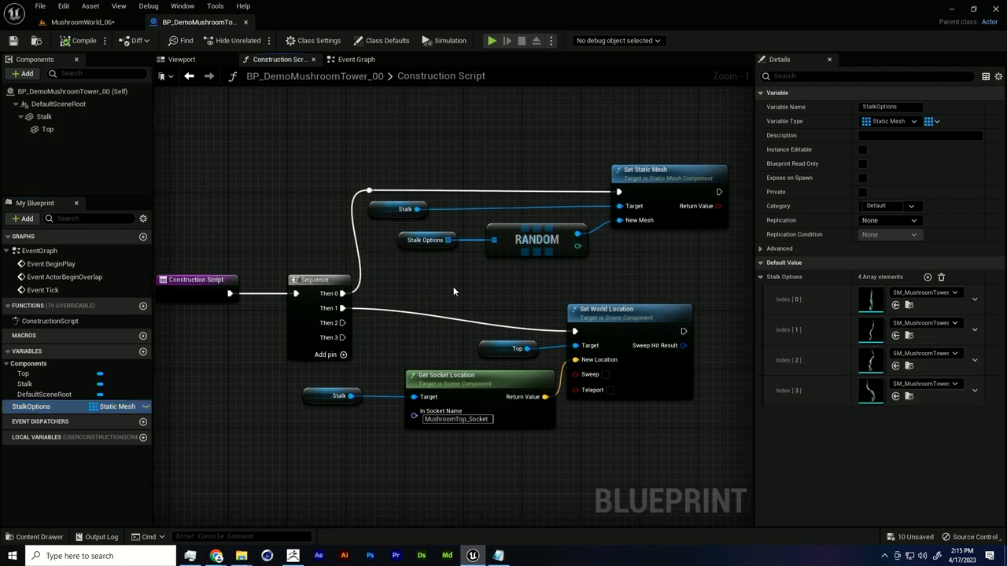
{"action": "right_click_drag", "start_coordinate": [486, 287], "coordinate": [489, 290]}
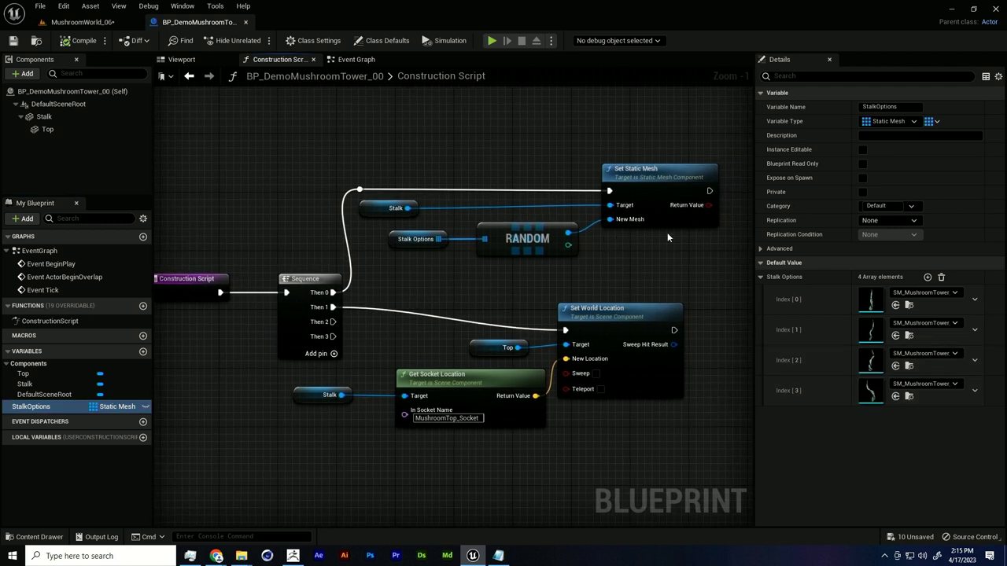
{"action": "left_click", "coordinate": [553, 247]}
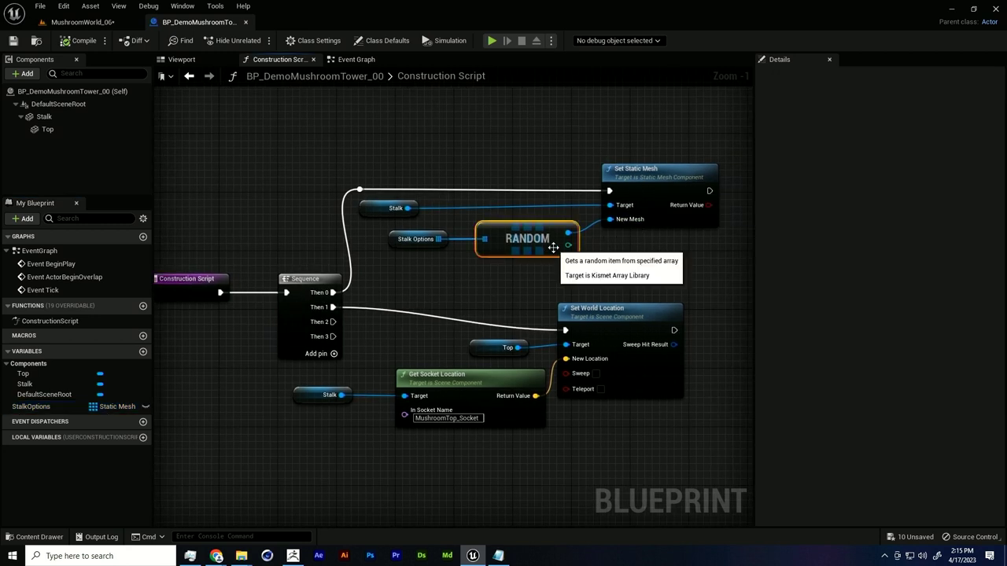
{"action": "right_click_drag", "start_coordinate": [550, 277], "coordinate": [527, 273]}
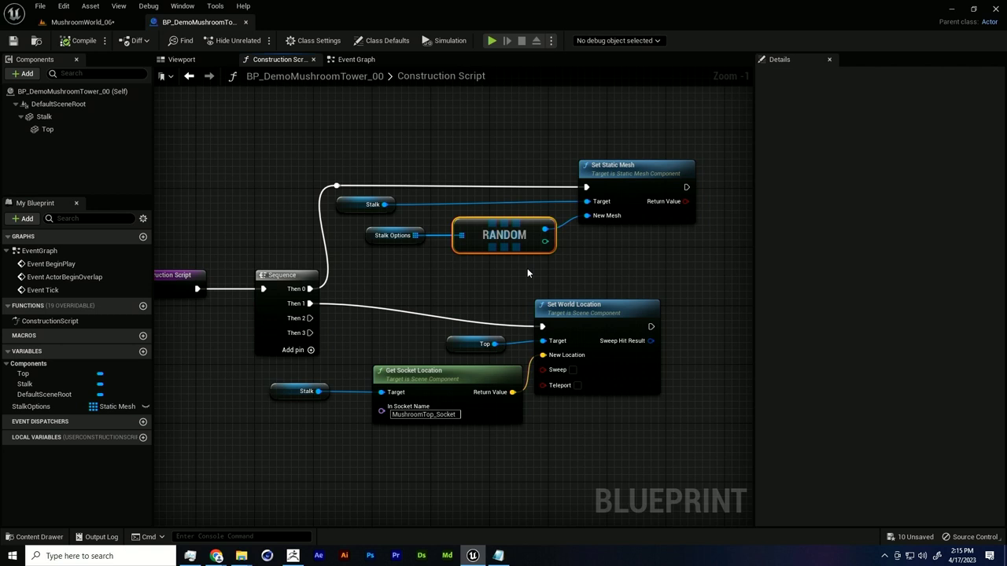
{"action": "left_click", "coordinate": [356, 206]}
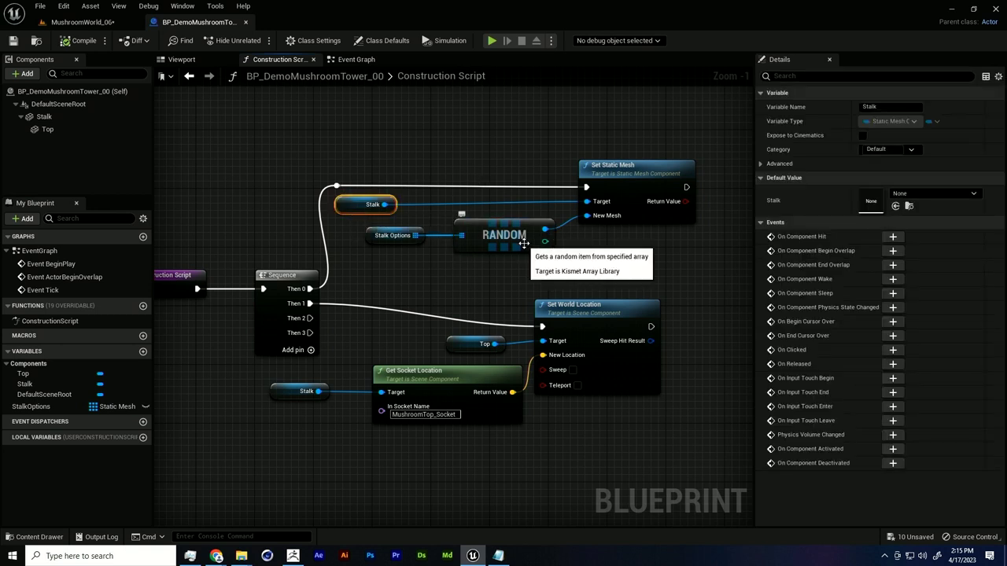
Step: Delete the Random node and the Stalk Options getter from the Construction Script
{"action": "left_click", "coordinate": [479, 249]}
{"action": "key", "text": "Delete"}
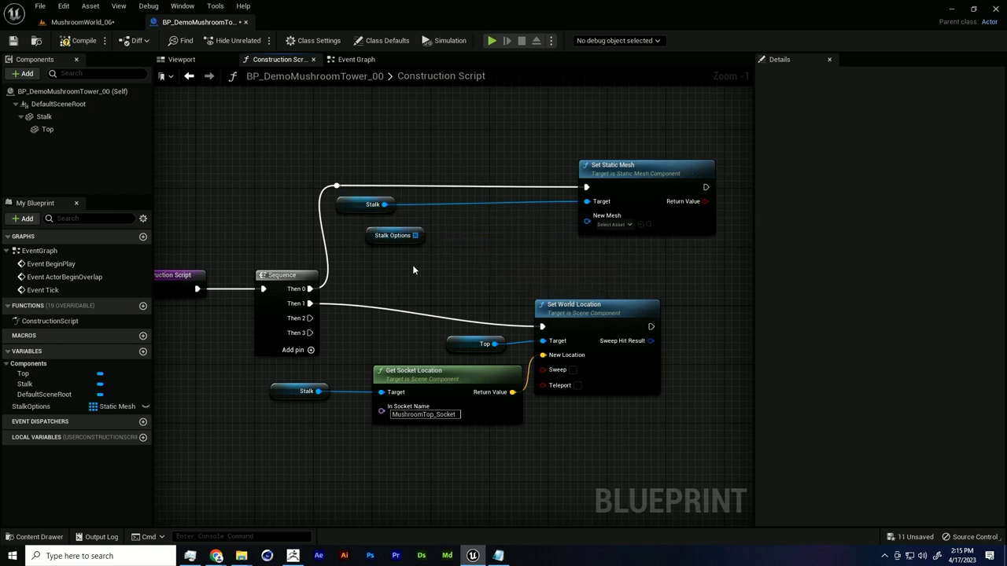
{"action": "left_click", "coordinate": [372, 243]}
{"action": "key", "text": "Delete"}
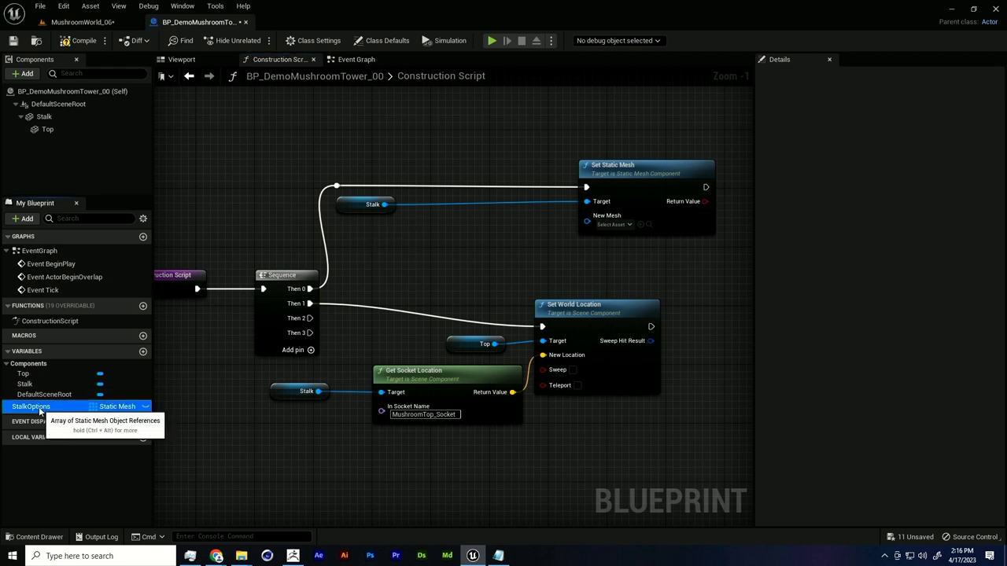
Step: Rebuild the random stalk pick with a StalkOptions getter and Random Array Item node wired to New Mesh, and align the nodes
{"action": "left_click_drag", "start_coordinate": [31, 405], "coordinate": [335, 228]}
{"action": "mouse_move", "coordinate": [60, 406]}
{"action": "left_mouse_down"}
{"action": "mouse_move", "coordinate": [237, 359]}
{"action": "mouse_move", "coordinate": [339, 224]}
{"action": "left_mouse_up"}
{"action": "left_click_drag", "start_coordinate": [36, 406], "coordinate": [476, 234]}
{"action": "left_click", "coordinate": [364, 252]}
{"action": "type", "text": "rando"}
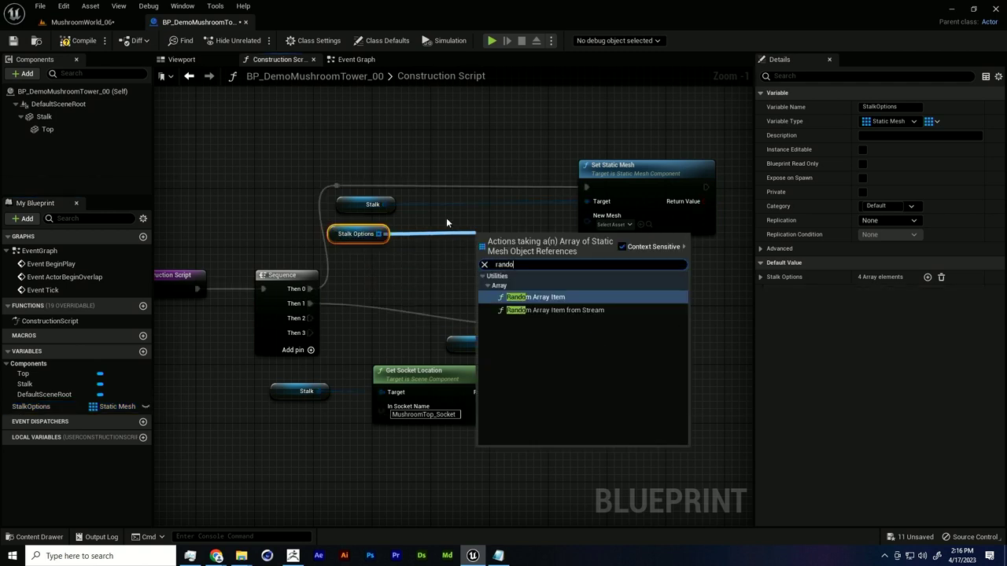
{"action": "key", "text": "Return"}
{"action": "left_click_drag", "start_coordinate": [567, 244], "coordinate": [586, 215]}
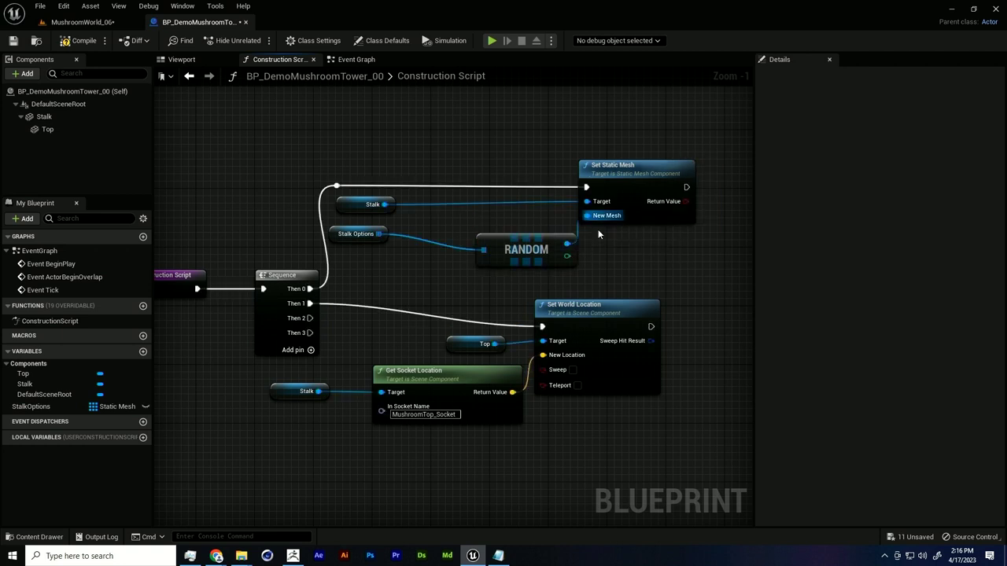
{"action": "left_click_drag", "start_coordinate": [523, 253], "coordinate": [494, 238]}
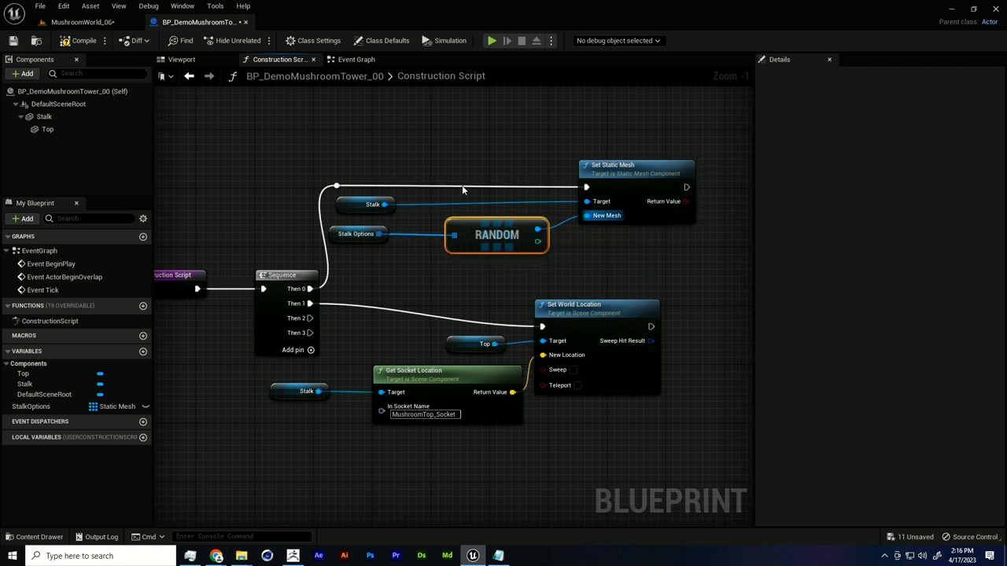
Step: Move the tower's Stalk component to X 120 in the MushroomWorld_06 level and compile the blueprint
{"action": "left_click", "coordinate": [79, 22]}
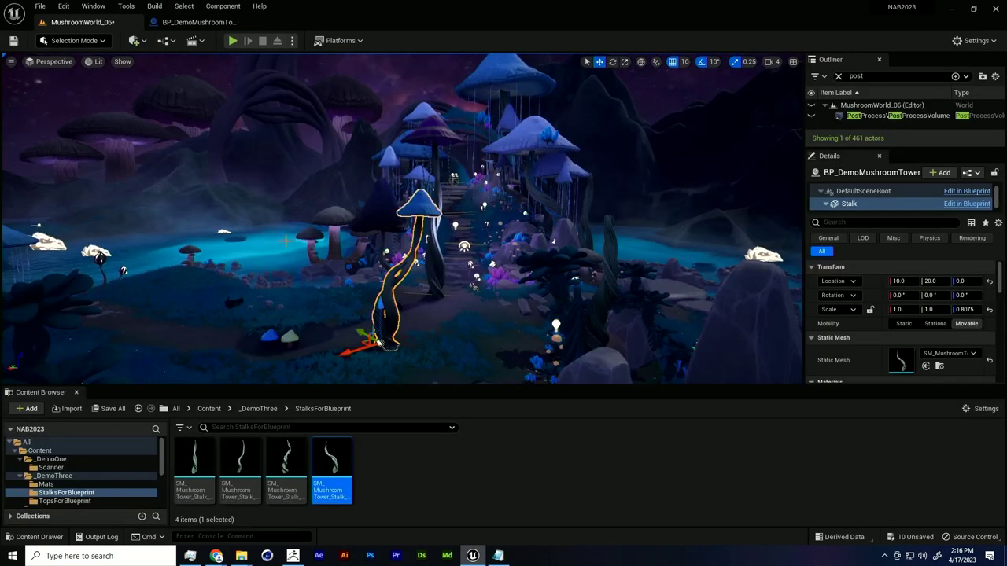
{"action": "left_click_drag", "start_coordinate": [351, 351], "coordinate": [326, 356]}
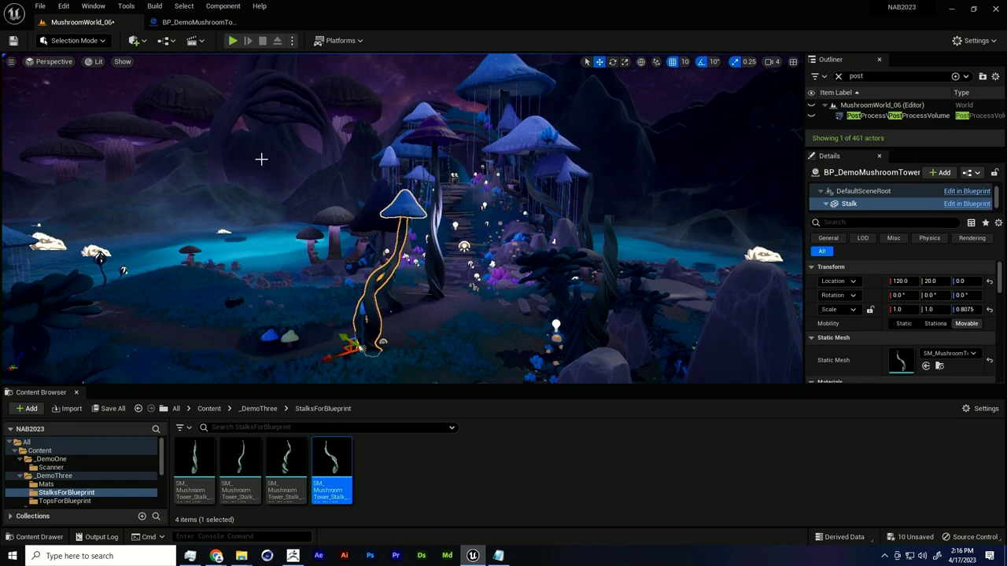
{"action": "right_click_drag", "start_coordinate": [425, 163], "coordinate": [403, 174]}
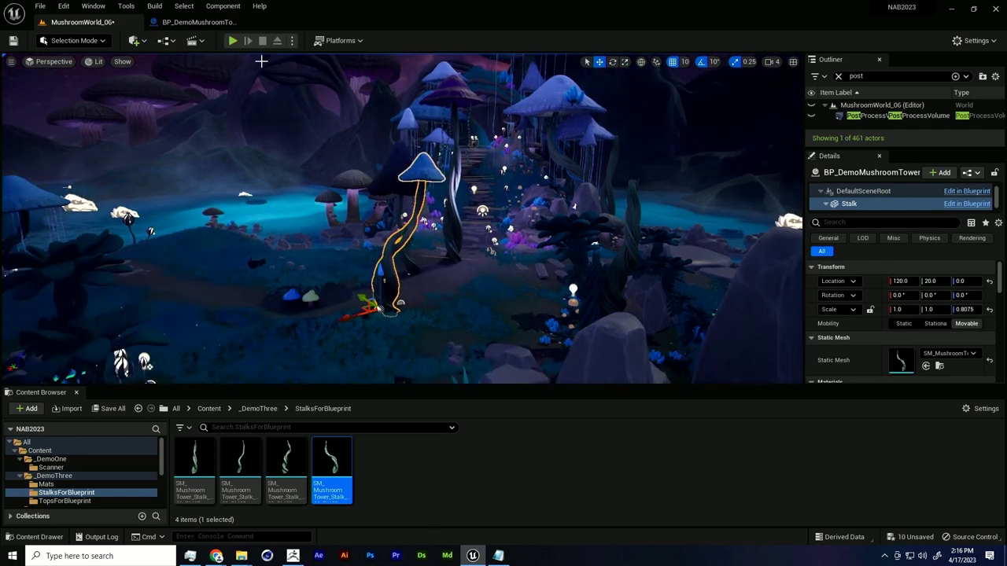
{"action": "left_click", "coordinate": [199, 22]}
{"action": "left_click", "coordinate": [79, 40]}
{"action": "left_click", "coordinate": [82, 22]}
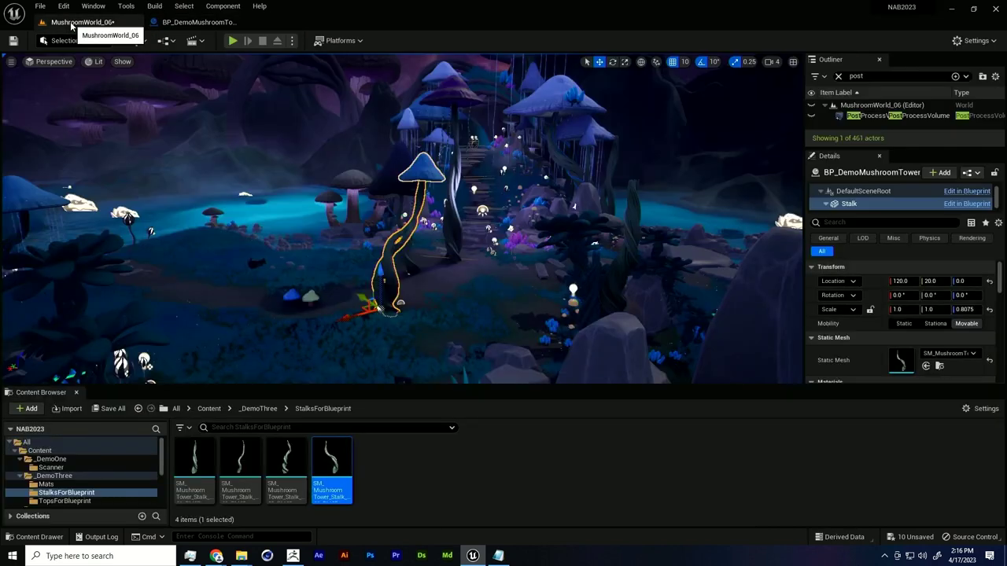
Step: Select the whole mushroom tower in the level and move it to X -2980, checking that its stalk varies
{"action": "left_click", "coordinate": [392, 311]}
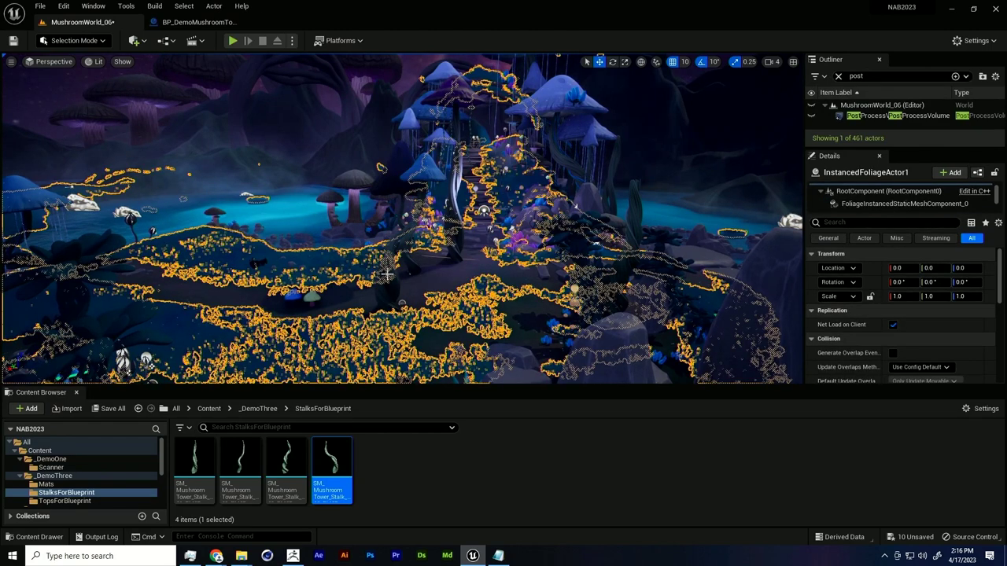
{"action": "left_click", "coordinate": [370, 311]}
{"action": "left_click_drag", "start_coordinate": [368, 314], "coordinate": [395, 288]}
{"action": "key", "text": "g"}
{"action": "key", "text": "g"}
{"action": "right_click_drag", "start_coordinate": [410, 261], "coordinate": [378, 261]}
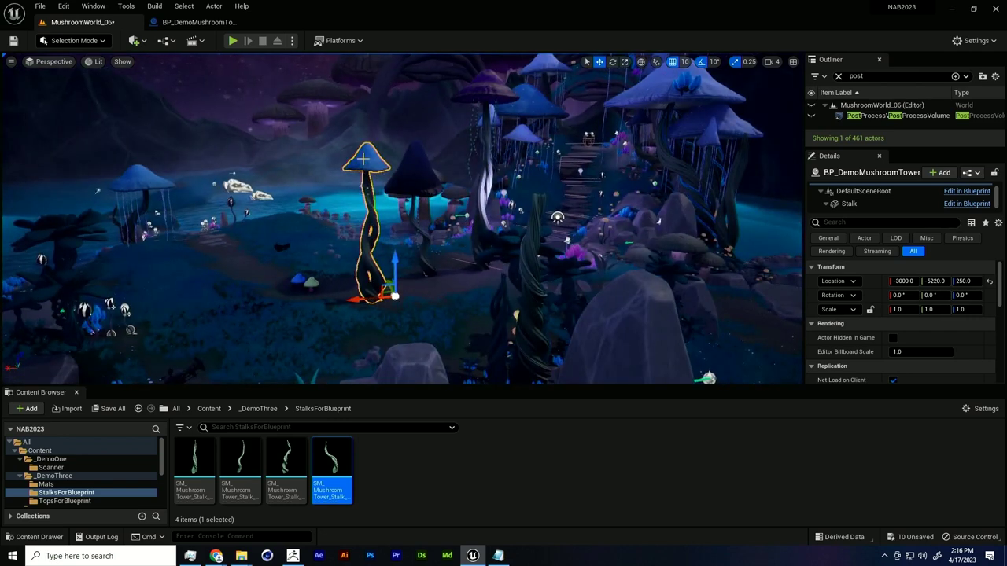
{"action": "left_click_drag", "start_coordinate": [358, 299], "coordinate": [358, 299]}
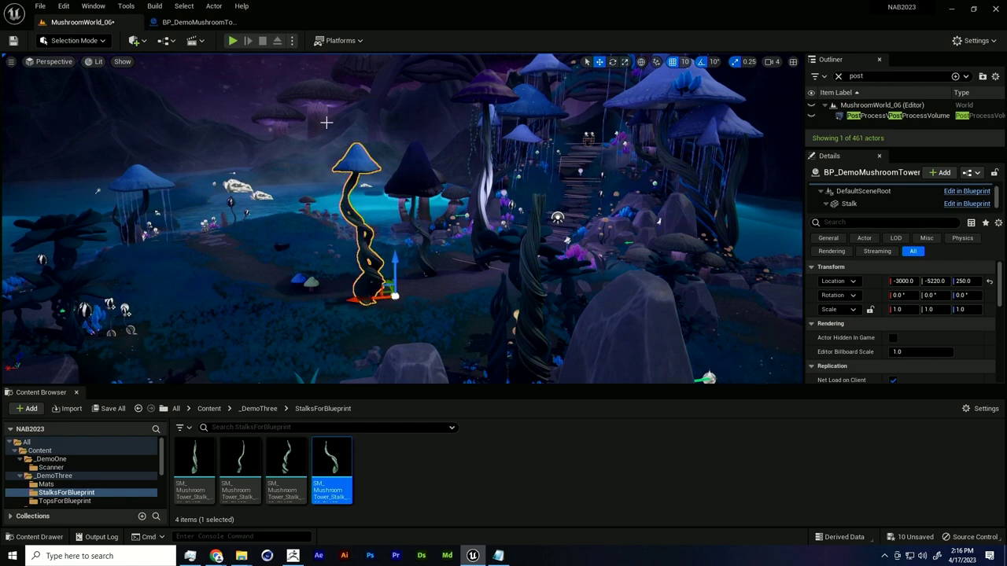
{"action": "left_click_drag", "start_coordinate": [373, 302], "coordinate": [361, 240]}
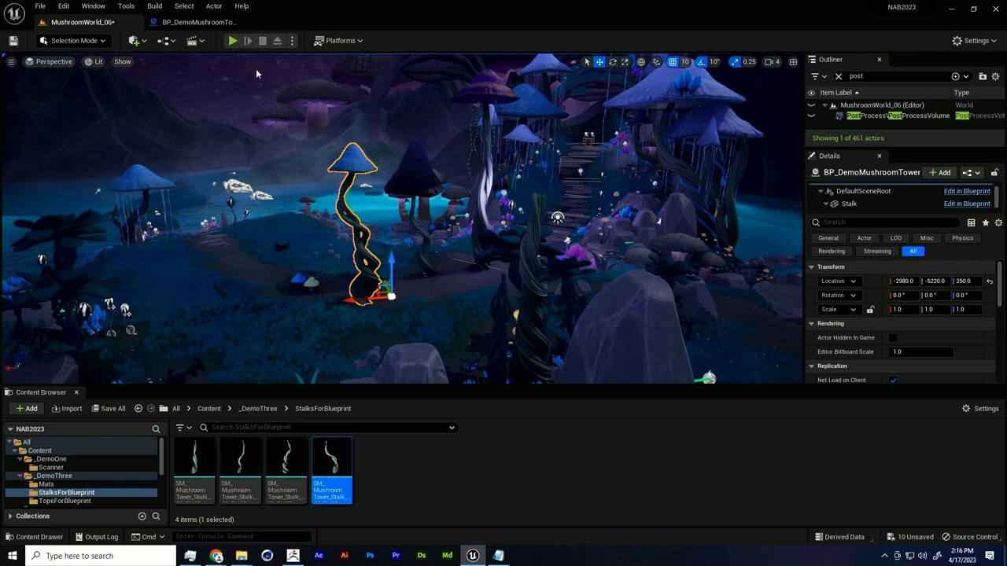
Step: Move the Construction Script and Sequence nodes away from their branches and raise the Set World Location node
{"action": "left_click", "coordinate": [206, 24]}
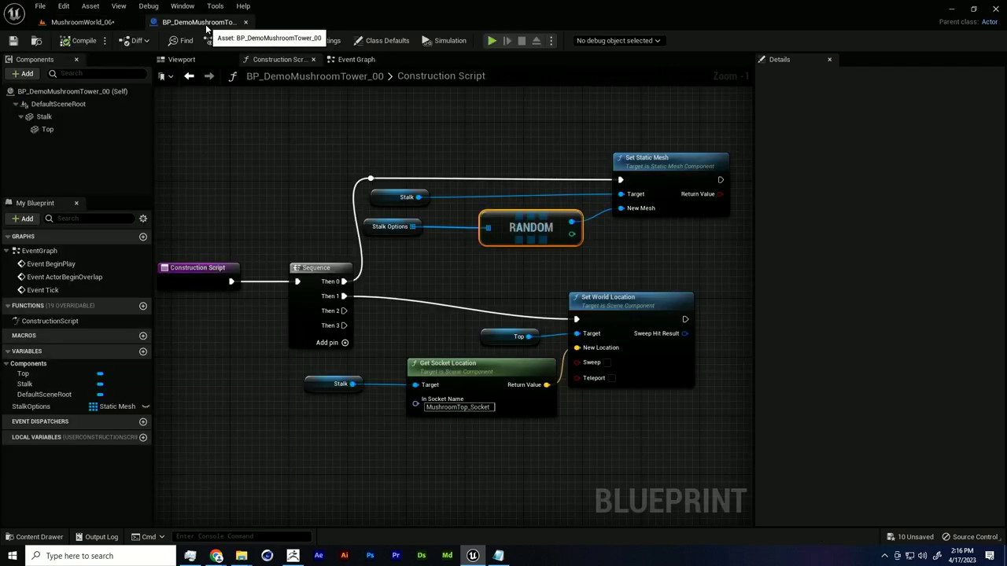
{"action": "scroll", "coordinate": [421, 144], "scroll_direction": "down", "scroll_amount": 2}
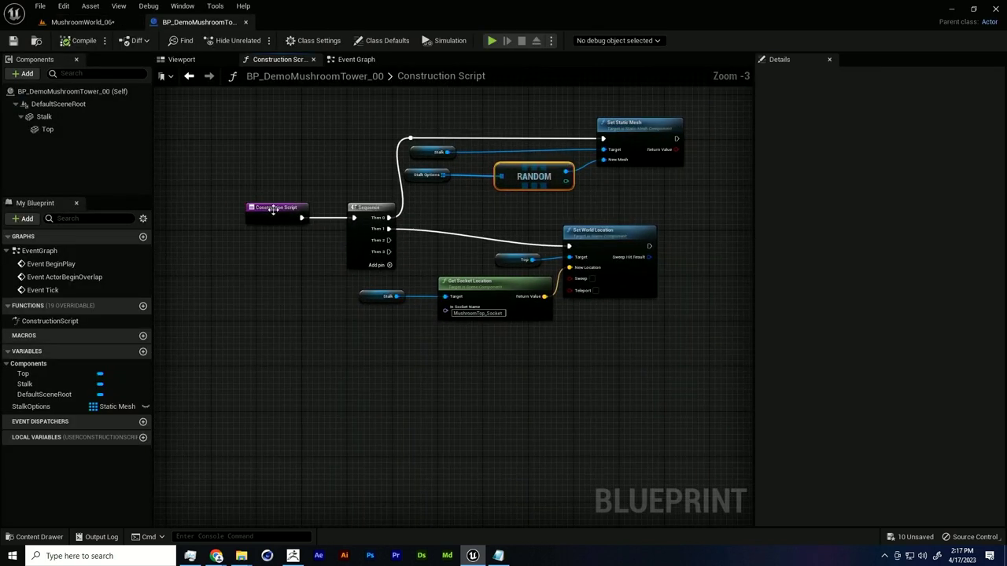
{"action": "left_click_drag", "start_coordinate": [245, 187], "coordinate": [270, 236]}
{"action": "left_click", "coordinate": [321, 266]}
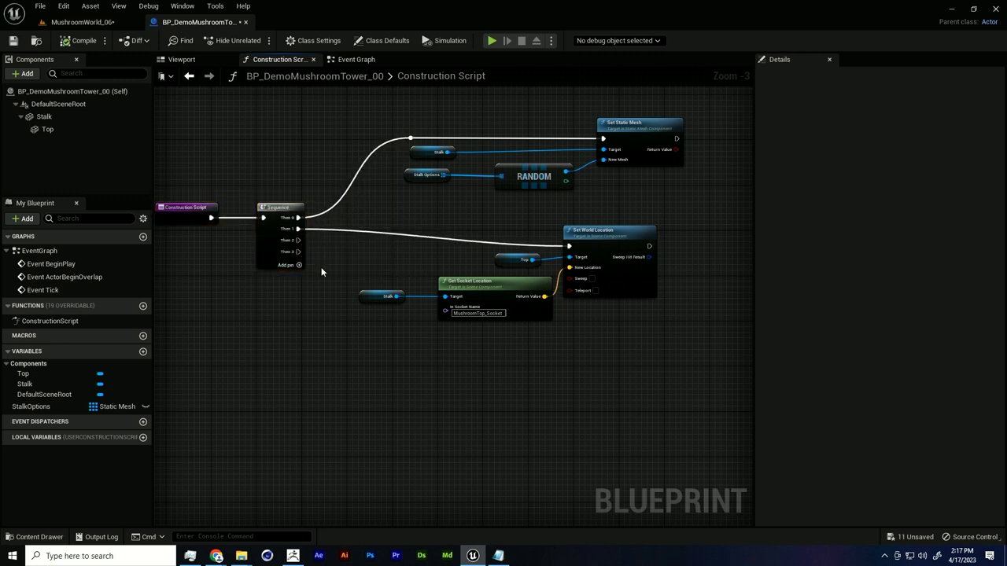
{"action": "right_click_drag", "start_coordinate": [321, 267], "coordinate": [379, 268]}
{"action": "left_click_drag", "start_coordinate": [646, 235], "coordinate": [668, 223]}
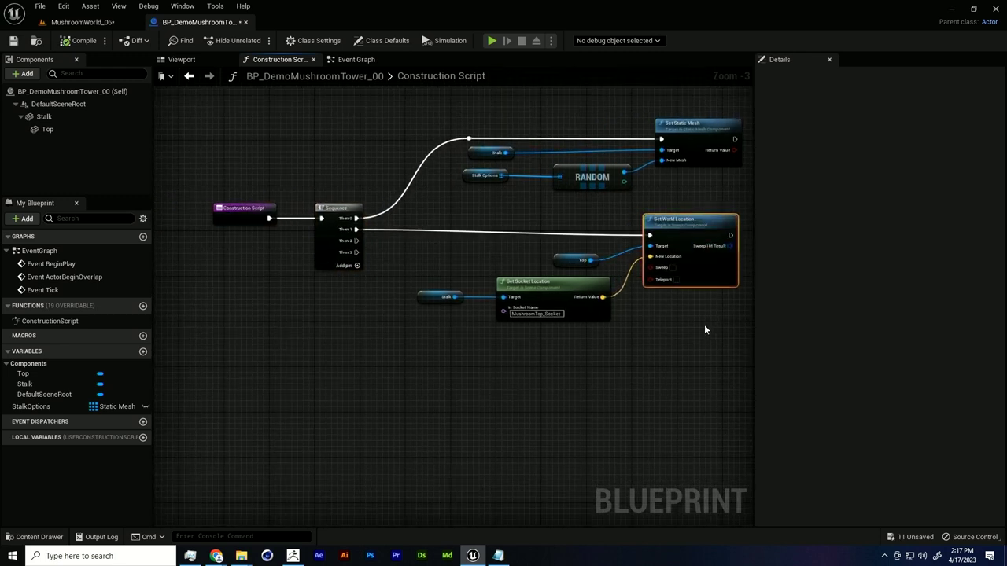
Step: Disconnect Set World Location from the Sequence's Then 1 output and move the top-placement nodes lower in the graph
{"action": "left_click_drag", "start_coordinate": [704, 329], "coordinate": [474, 256]}
{"action": "left_click", "coordinate": [499, 251]}
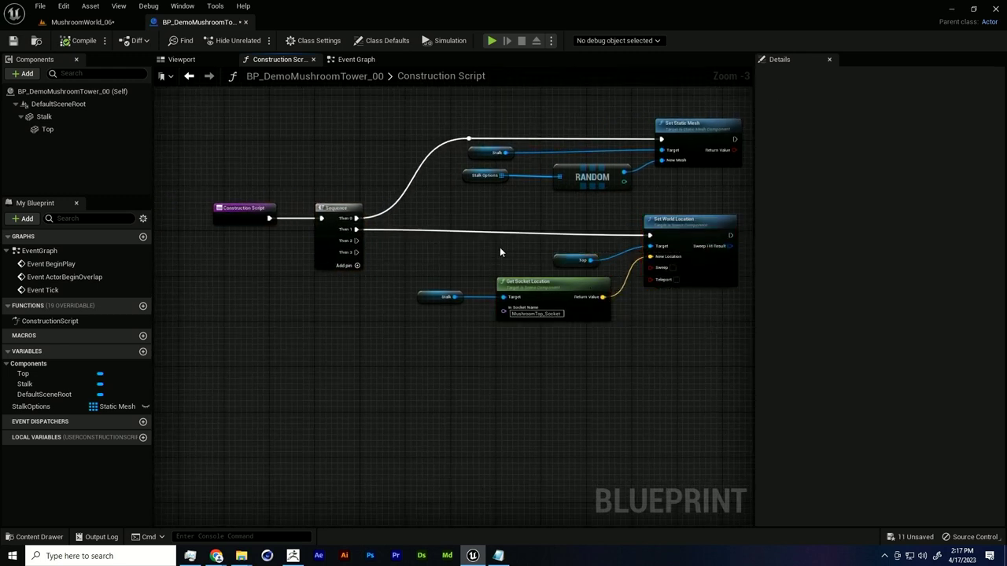
{"action": "left_click", "coordinate": [484, 232], "text": "alt"}
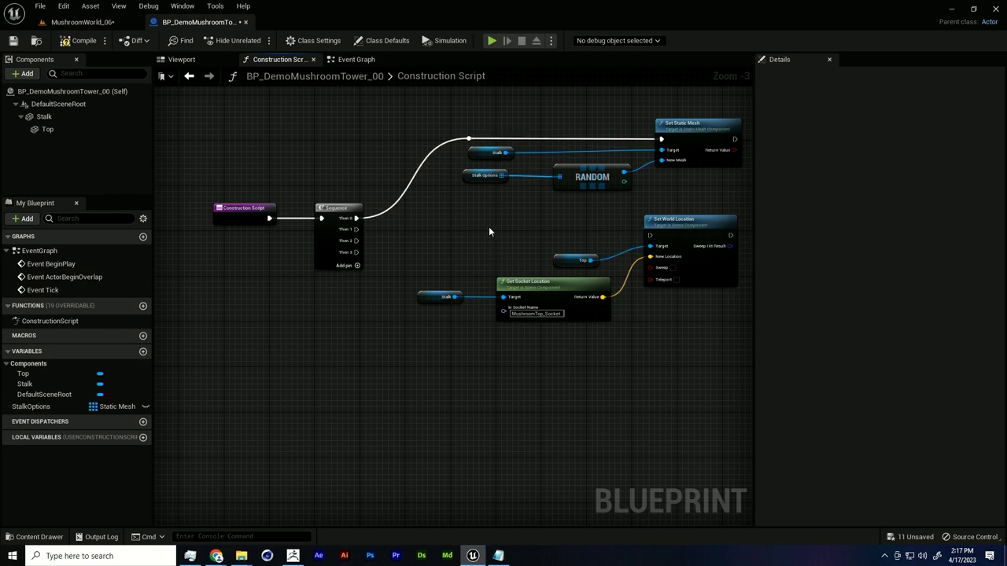
{"action": "left_click_drag", "start_coordinate": [433, 227], "coordinate": [665, 308]}
{"action": "left_click_drag", "start_coordinate": [691, 231], "coordinate": [697, 344]}
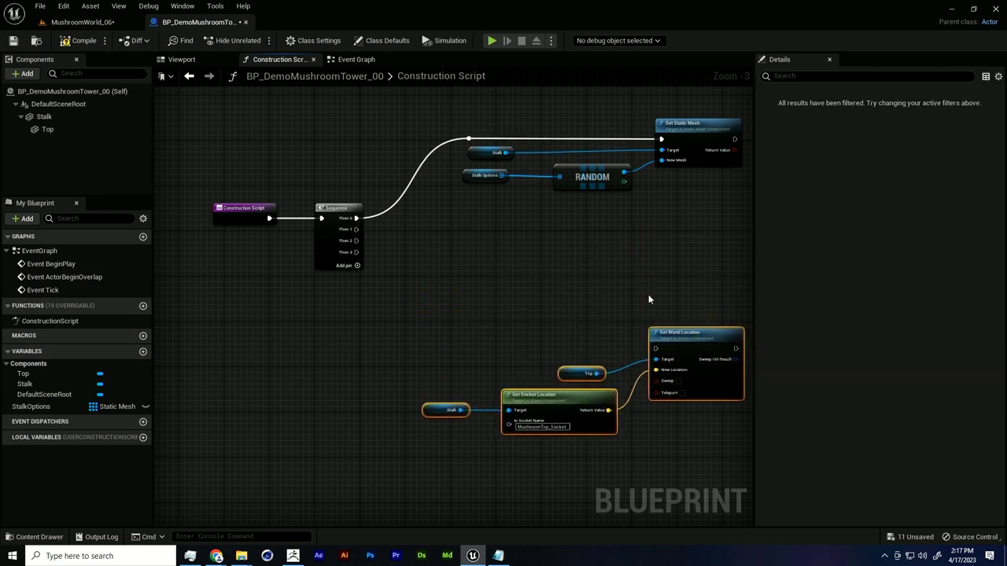
{"action": "left_click", "coordinate": [648, 299]}
{"action": "scroll", "coordinate": [638, 308], "scroll_direction": "up", "scroll_amount": 1}
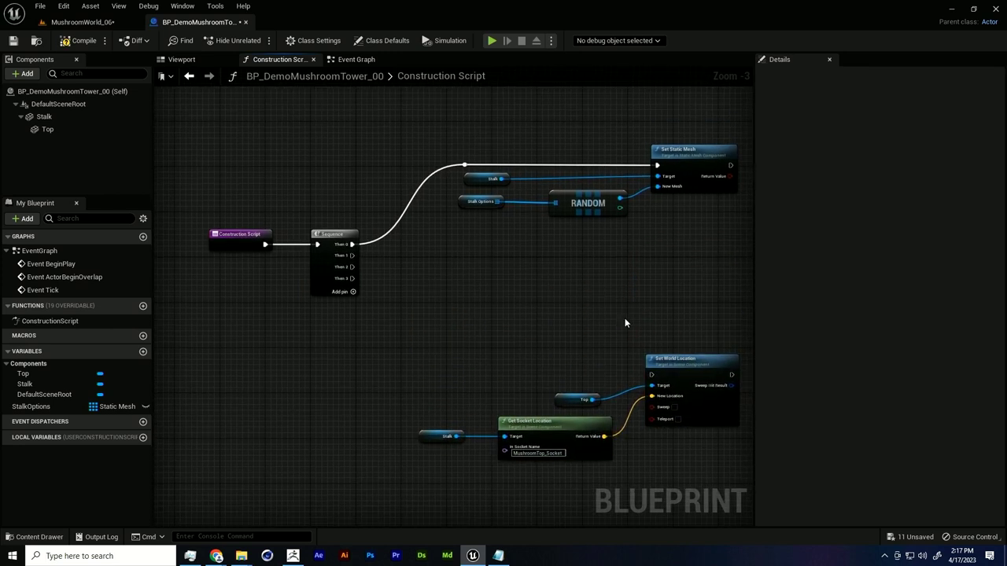
Step: Add a single-value Float variable named TowerHeight to the blueprint and compile
{"action": "left_click", "coordinate": [142, 352]}
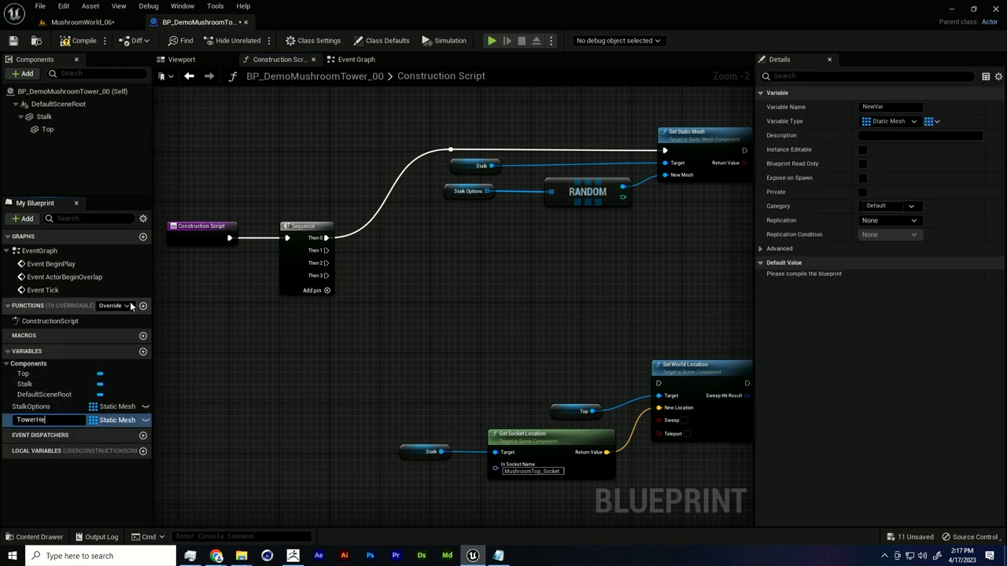
{"action": "key", "text": "Return"}
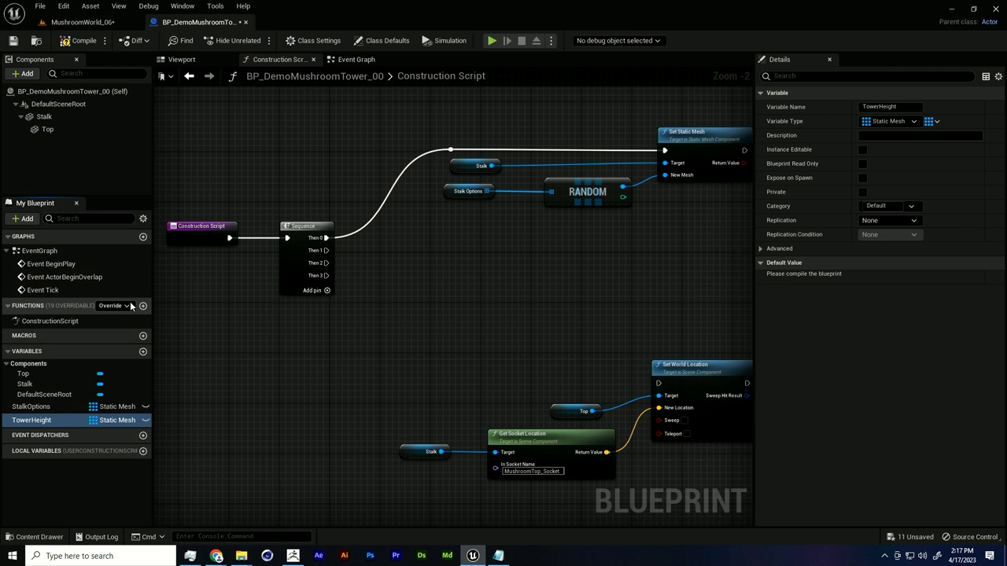
{"action": "left_click", "coordinate": [119, 422]}
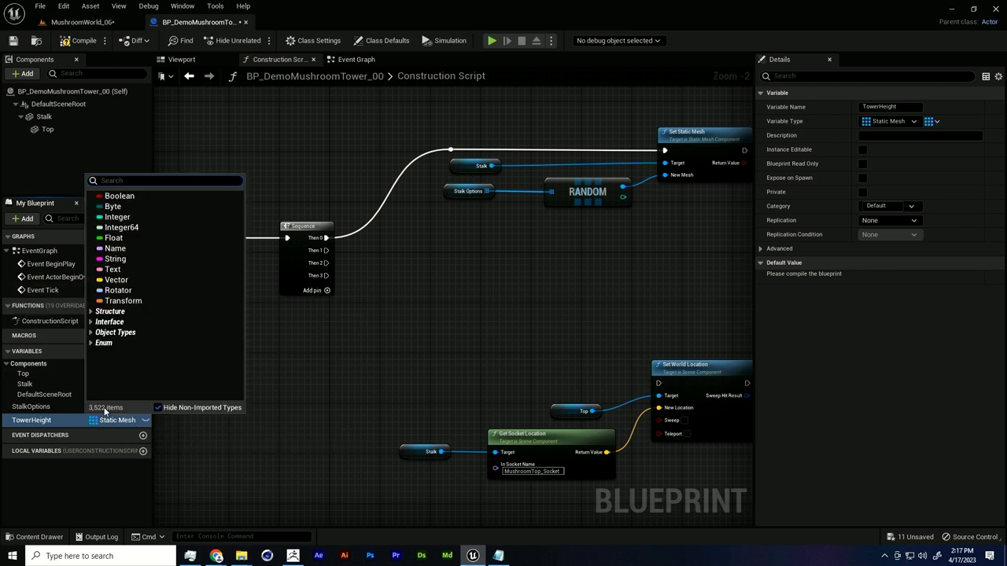
{"action": "left_click", "coordinate": [138, 240]}
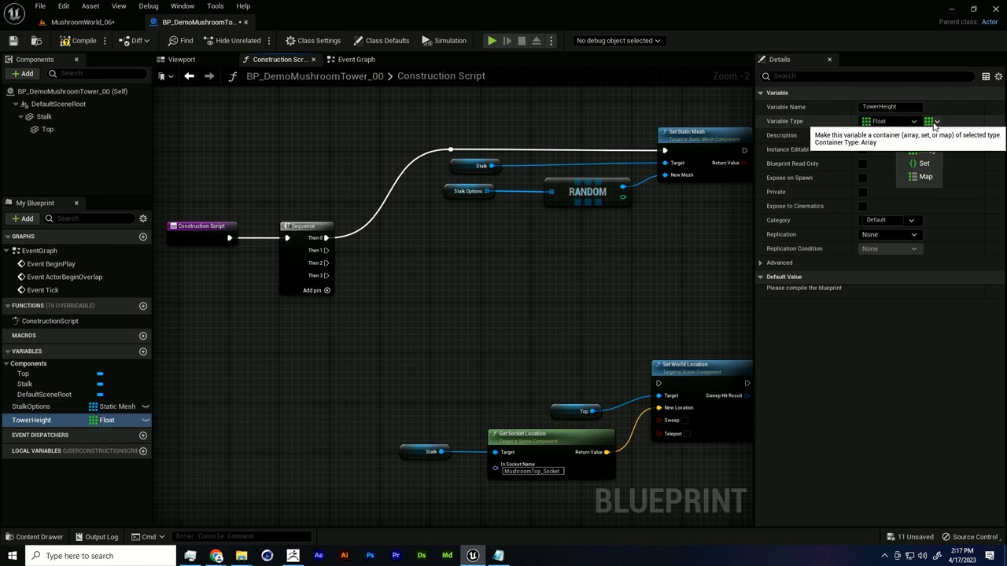
{"action": "left_click", "coordinate": [84, 40]}
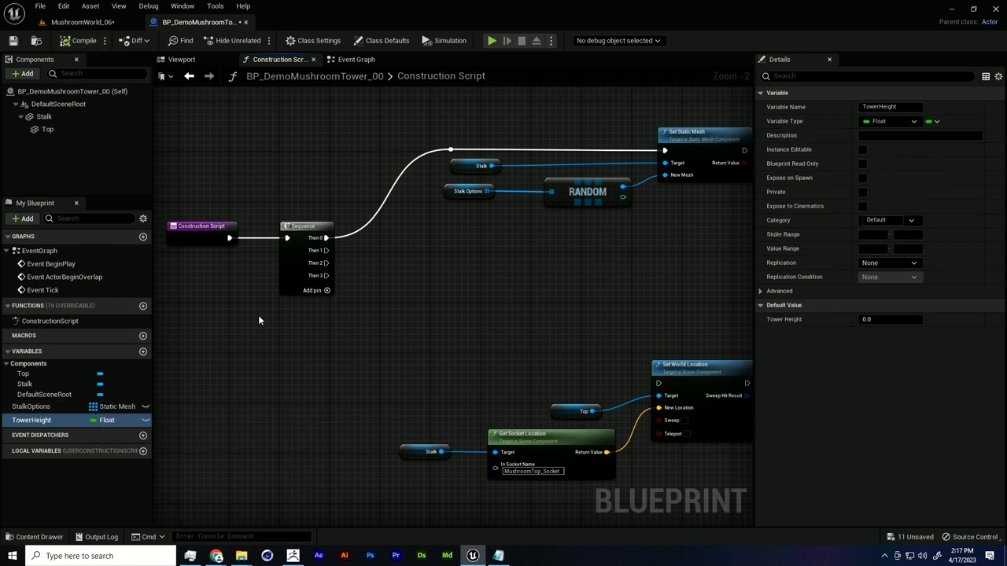
Step: Set TowerHeight's default value to 1.0 and recompile the blueprint
{"action": "left_click", "coordinate": [884, 318]}
{"action": "type", "text": "1"}
{"action": "key", "text": "Return"}
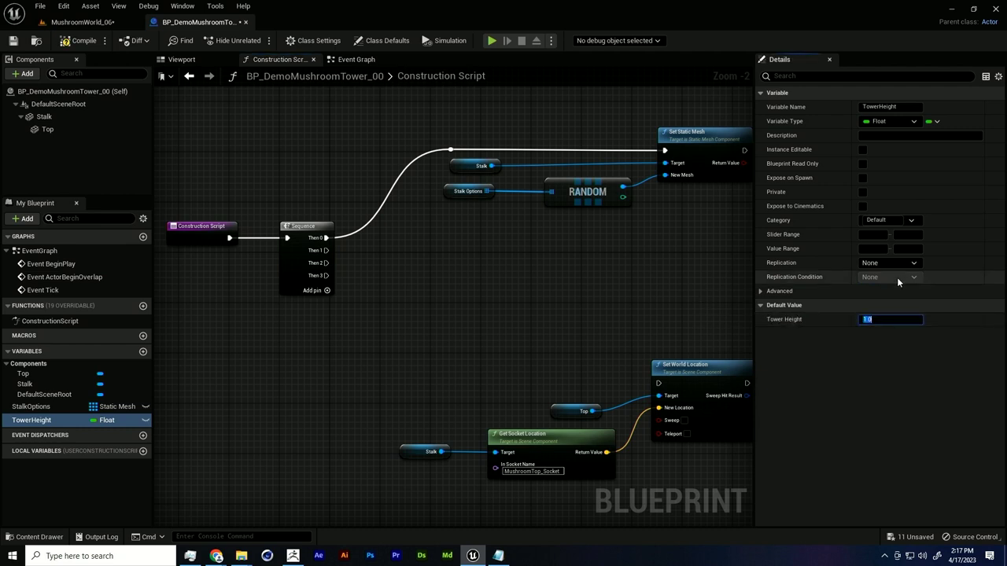
{"action": "left_click", "coordinate": [80, 41]}
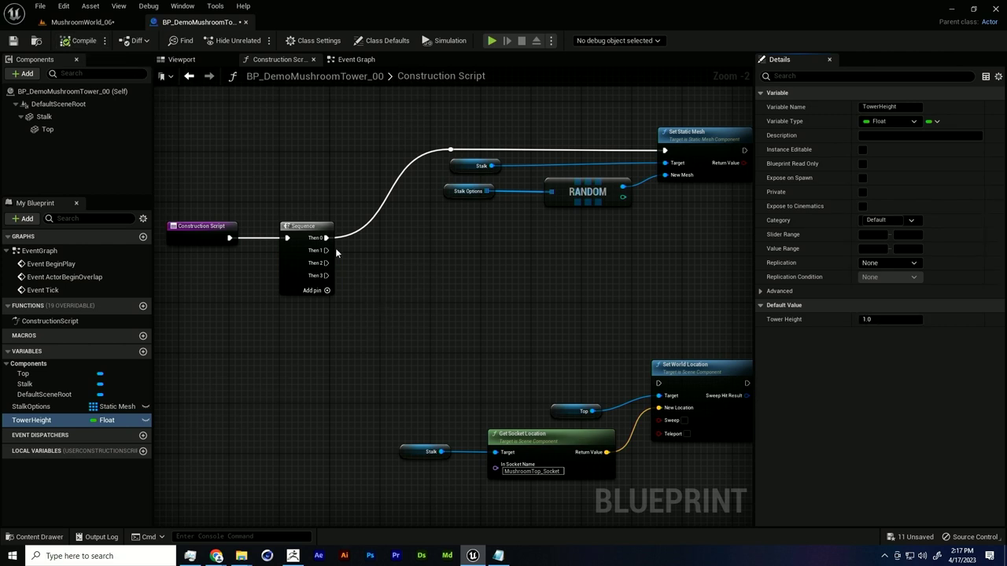
Step: Add a Stalk reference between the two branches and create a Set Relative Scale 3D node targeting it
{"action": "left_click_drag", "start_coordinate": [43, 117], "coordinate": [289, 206]}
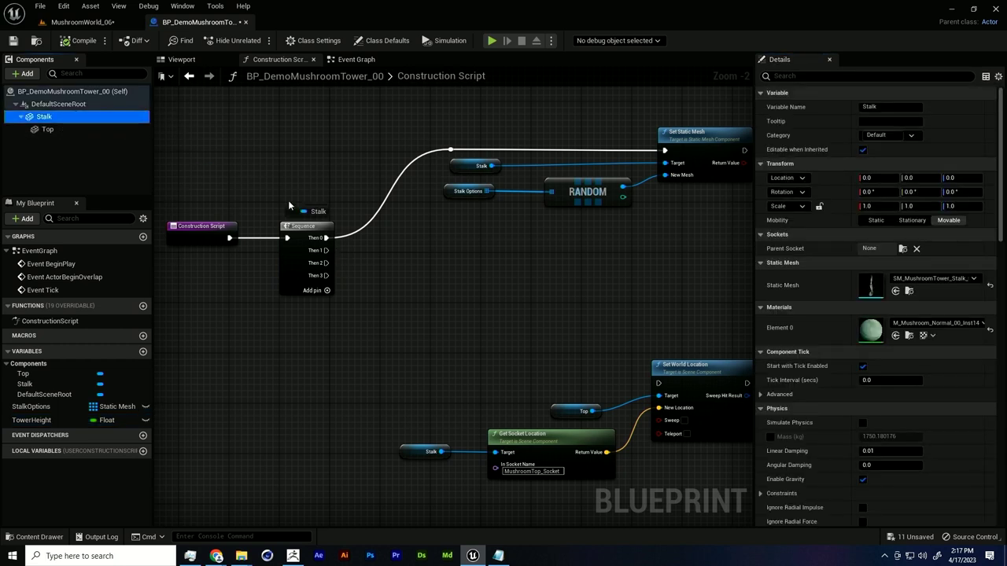
{"action": "left_click_drag", "start_coordinate": [334, 344], "coordinate": [353, 313]}
{"action": "right_click_drag", "start_coordinate": [470, 302], "coordinate": [430, 311]}
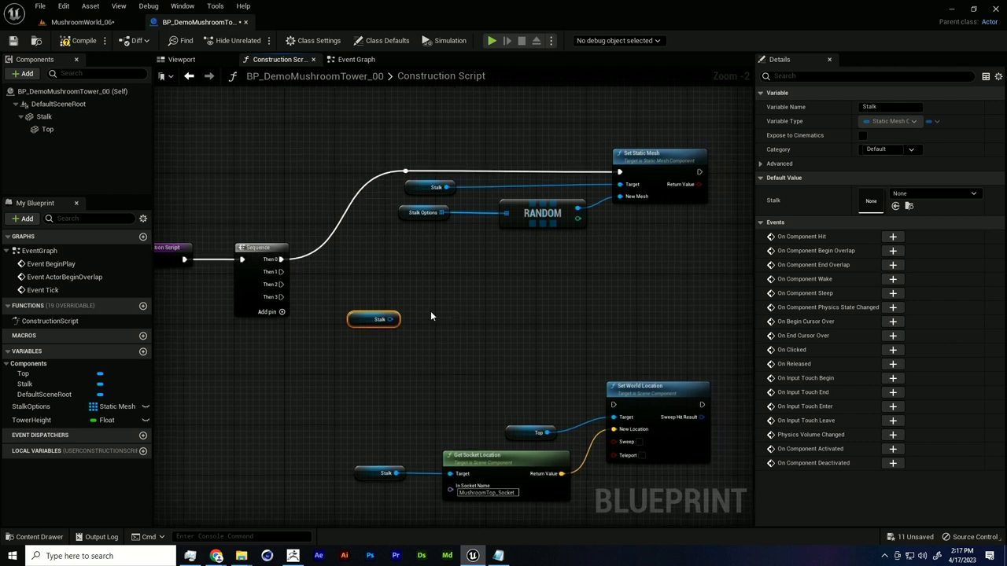
{"action": "left_click_drag", "start_coordinate": [399, 319], "coordinate": [447, 313]}
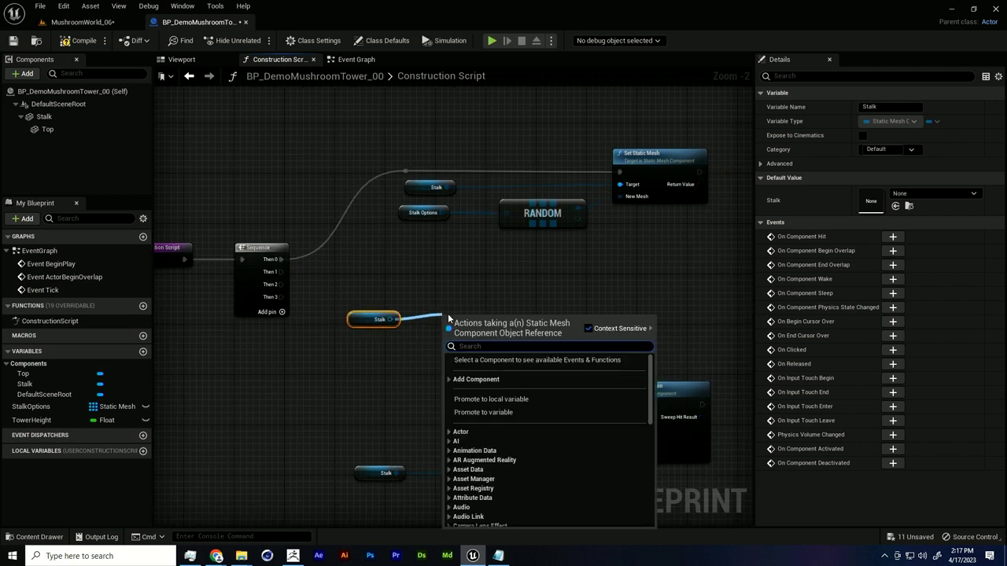
{"action": "type", "text": "set relative"}
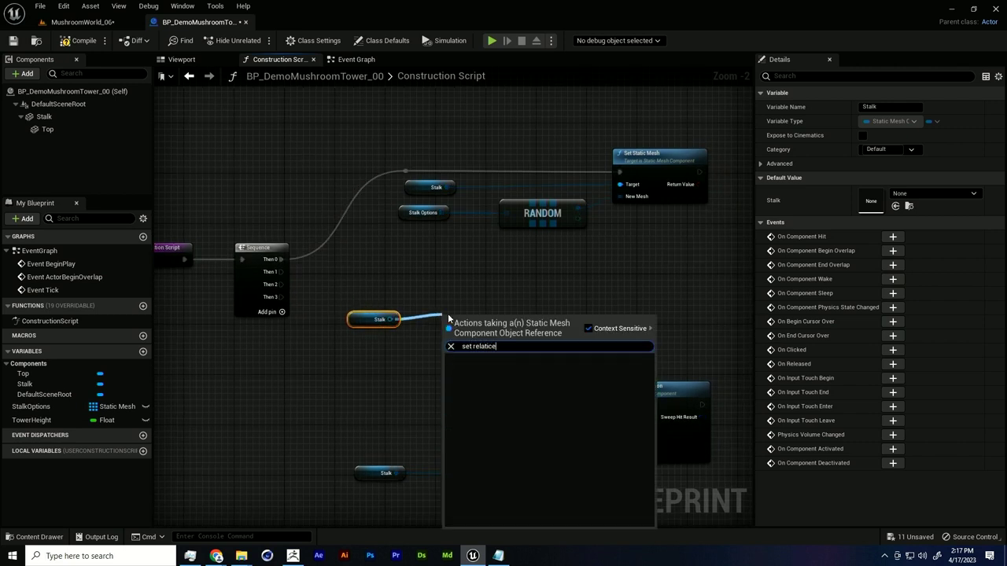
{"action": "key", "text": "Return"}
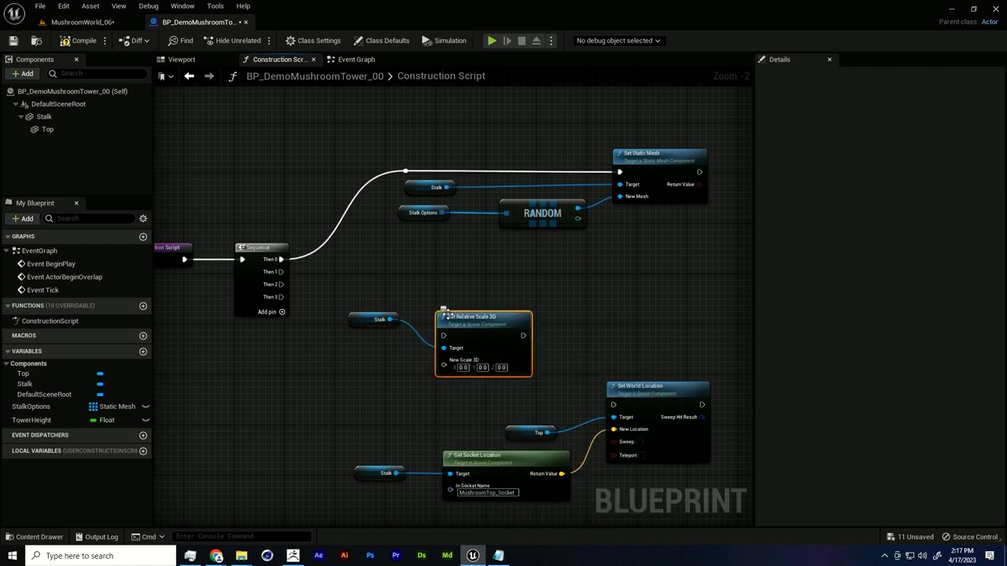
Step: Position the new Stalk and Set Relative Scale 3D nodes between the branches and connect Then 1 to the scale node
{"action": "left_click_drag", "start_coordinate": [485, 323], "coordinate": [510, 336]}
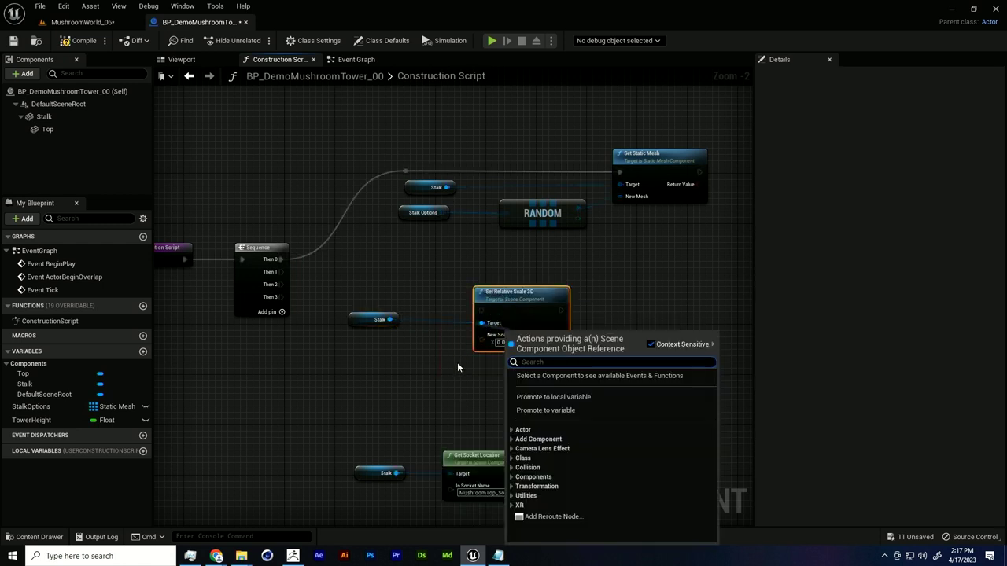
{"action": "left_click", "coordinate": [457, 363]}
{"action": "left_click_drag", "start_coordinate": [506, 374], "coordinate": [475, 299]}
{"action": "left_click", "coordinate": [522, 269]}
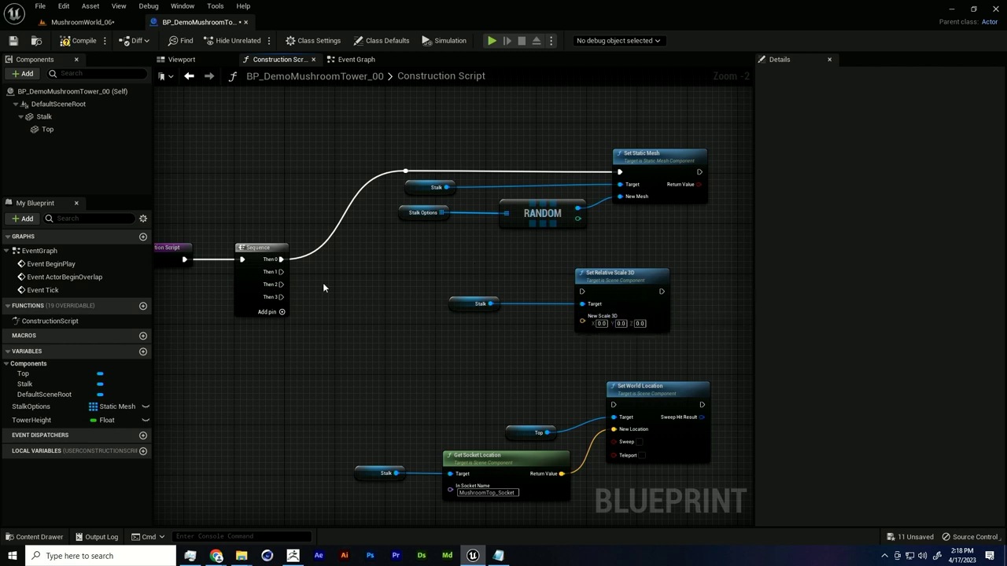
{"action": "left_click_drag", "start_coordinate": [280, 271], "coordinate": [582, 291]}
{"action": "left_click_drag", "start_coordinate": [611, 289], "coordinate": [616, 275]}
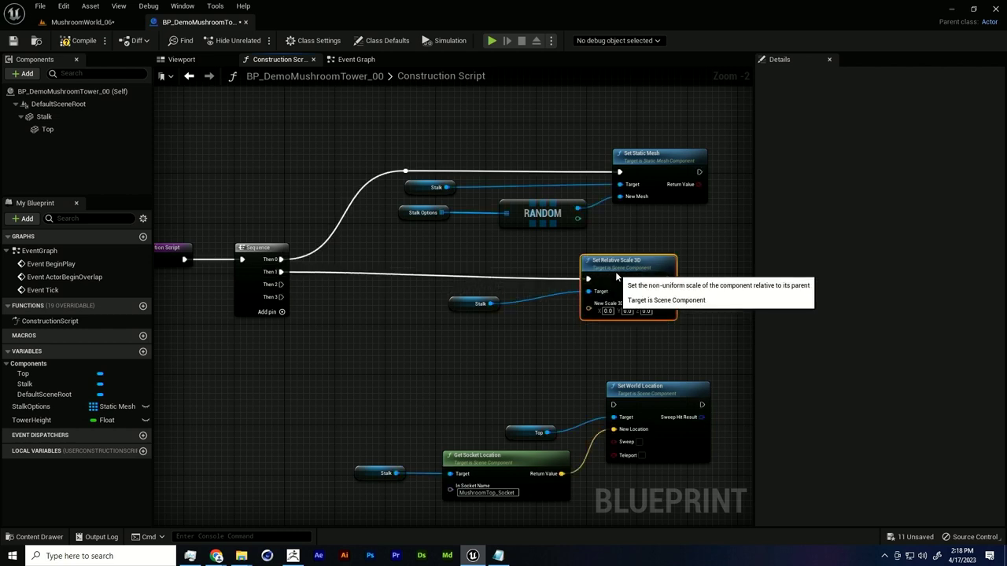
{"action": "left_click", "coordinate": [476, 304]}
Step: Add a Tower Height getter and replace its conversion node by splitting New Scale 3D into separate X, Y and Z pins
{"action": "scroll", "coordinate": [515, 308], "scroll_direction": "up", "scroll_amount": 2}
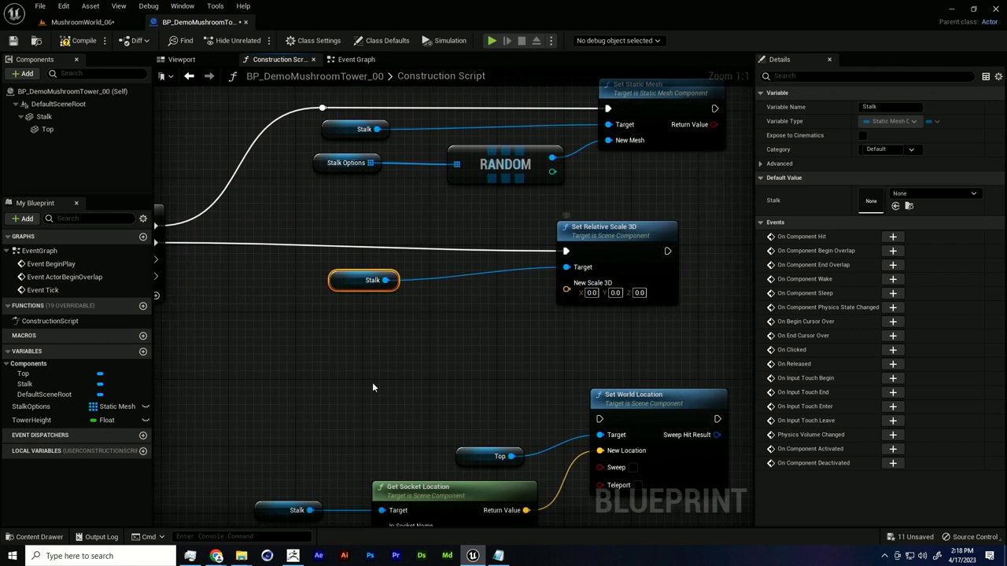
{"action": "left_click_drag", "start_coordinate": [32, 420], "coordinate": [566, 289]}
{"action": "left_click", "coordinate": [453, 348]}
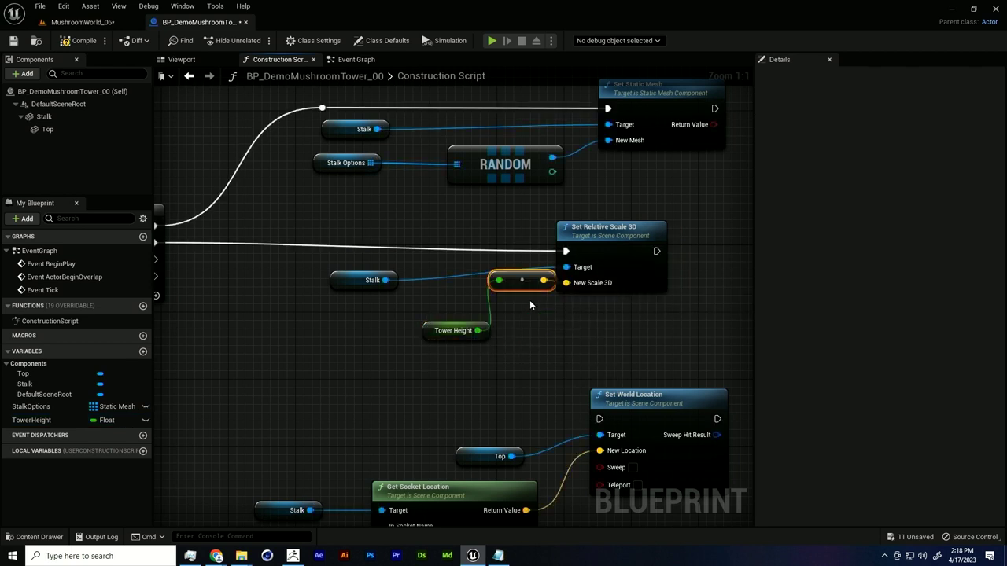
{"action": "key", "text": "Delete"}
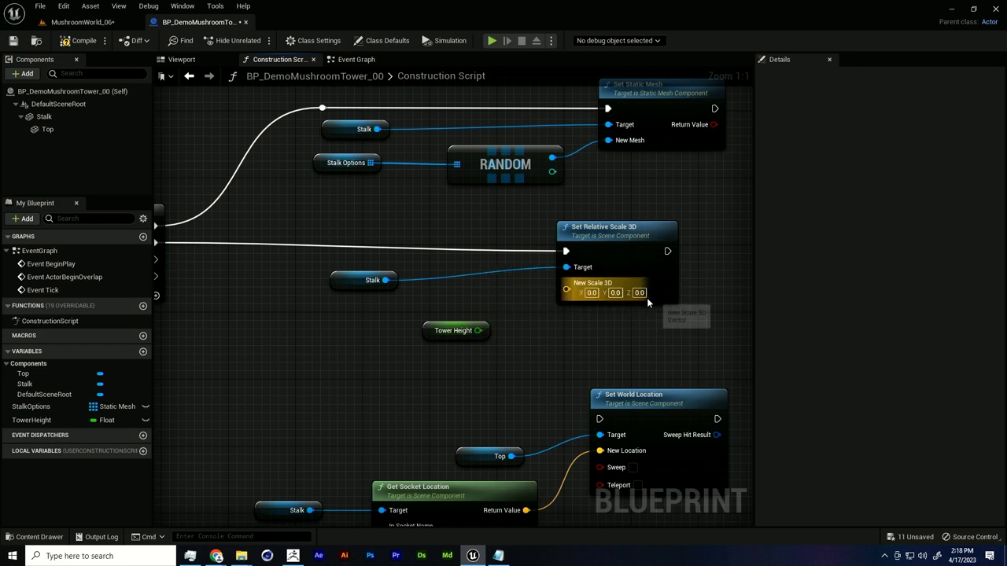
{"action": "right_click", "coordinate": [573, 290]}
{"action": "left_click", "coordinate": [609, 332]}
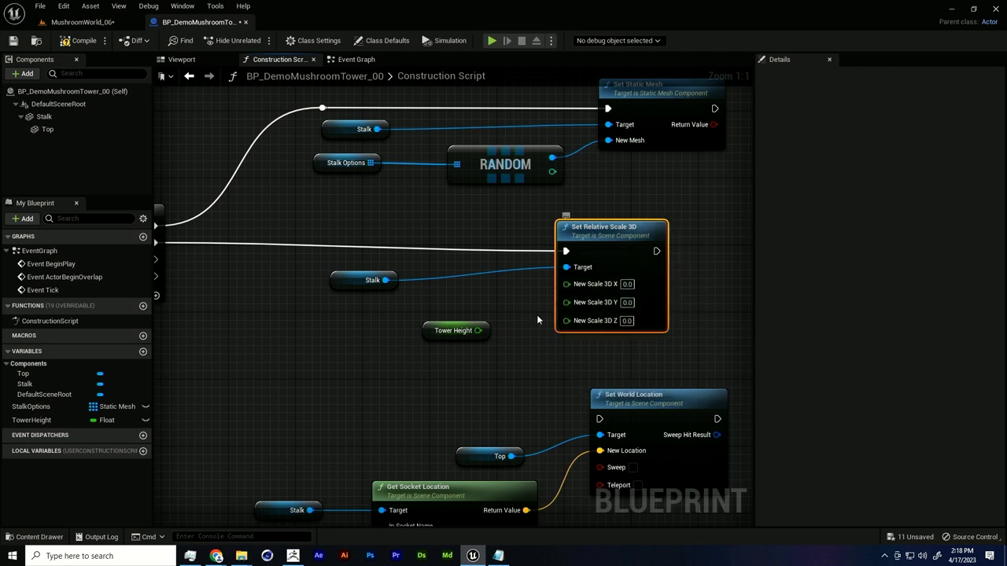
Step: Connect Tower Height to New Scale 3D Z, compile, and space the Stalk and Tower Height nodes further apart
{"action": "left_click_drag", "start_coordinate": [477, 330], "coordinate": [568, 320]}
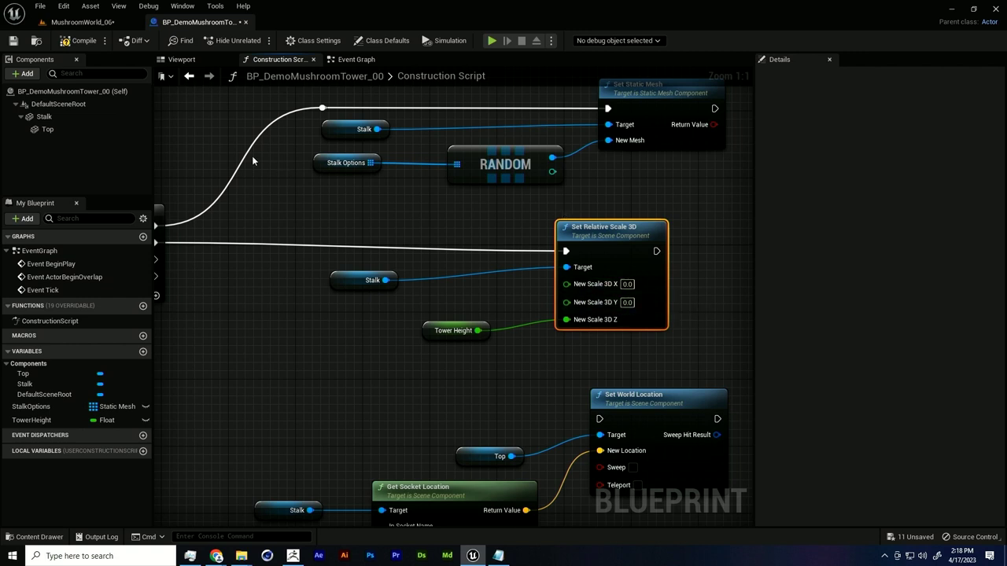
{"action": "left_click", "coordinate": [61, 40]}
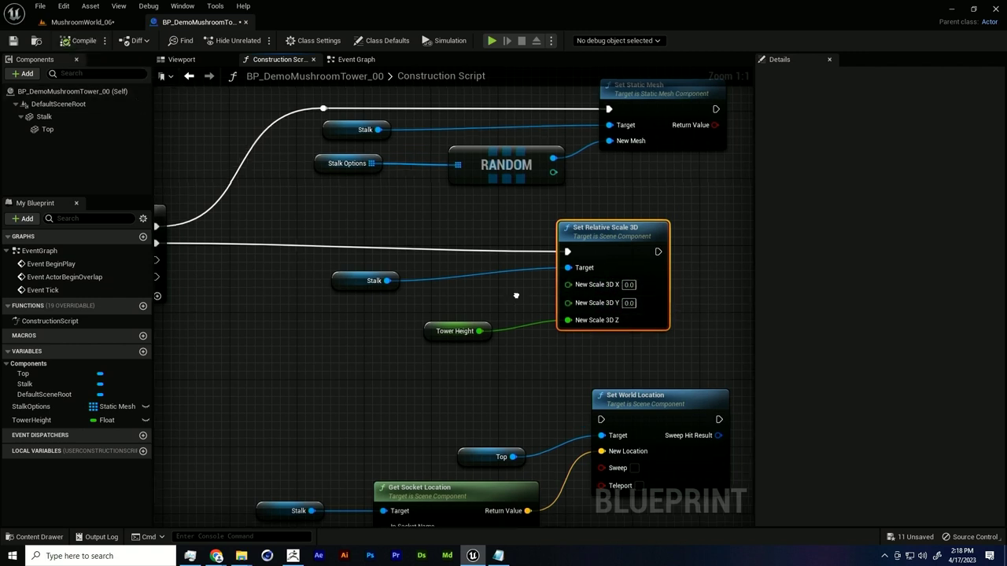
{"action": "right_click_drag", "start_coordinate": [395, 294], "coordinate": [419, 299]}
{"action": "left_click_drag", "start_coordinate": [382, 288], "coordinate": [374, 273]}
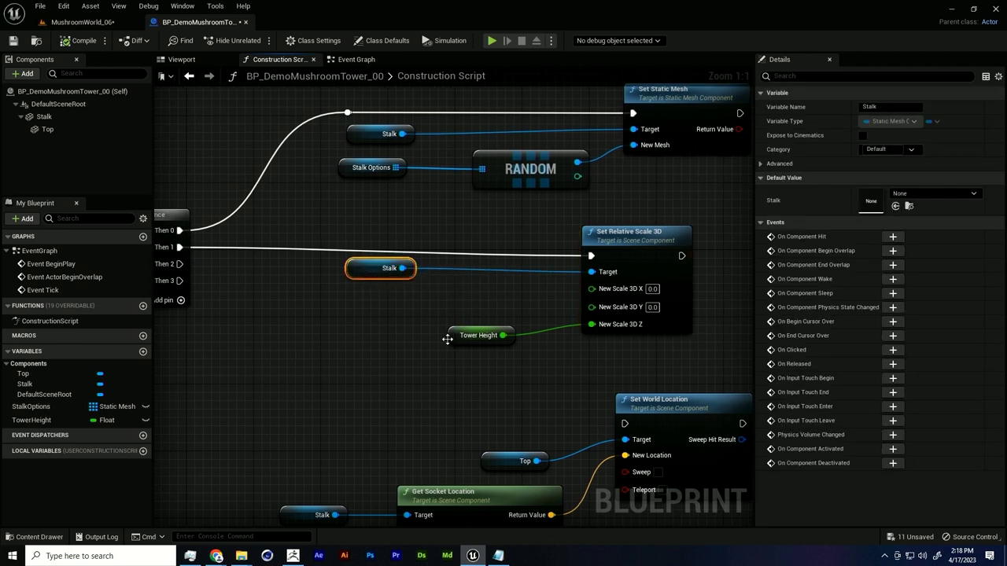
{"action": "left_click_drag", "start_coordinate": [451, 335], "coordinate": [451, 360]}
{"action": "left_click", "coordinate": [556, 331]}
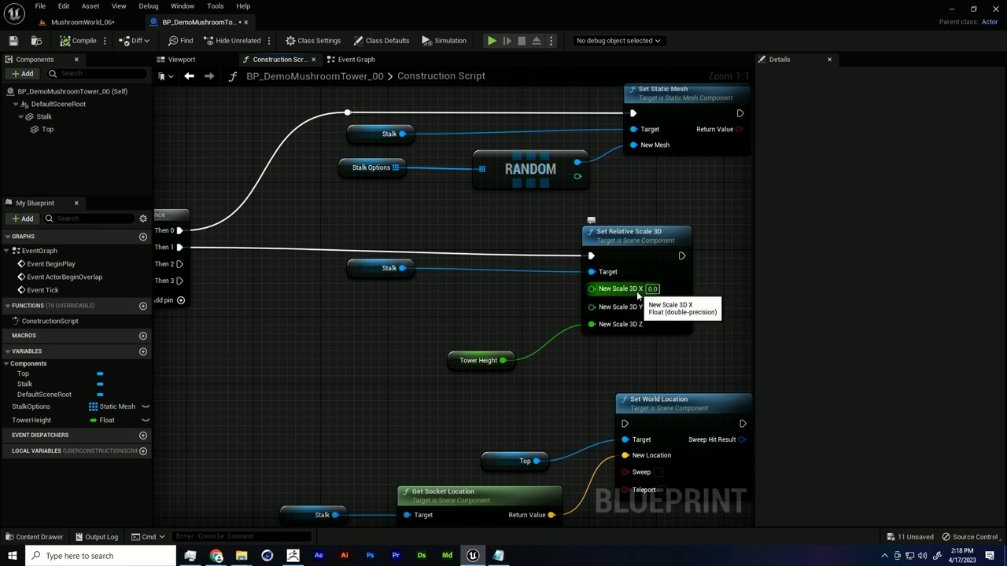
Step: Set New Scale 3D X and New Scale 3D Y to 1.0 on the Set Relative Scale 3D node
{"action": "left_click", "coordinate": [652, 289]}
{"action": "type", "text": "1"}
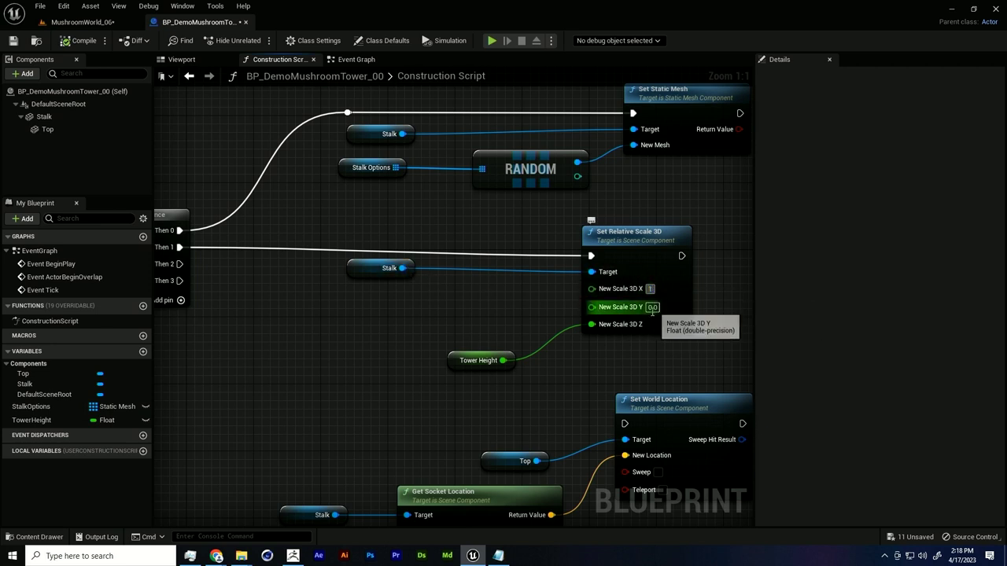
{"action": "left_click", "coordinate": [654, 308]}
{"action": "type", "text": "1"}
{"action": "key", "text": "Return"}
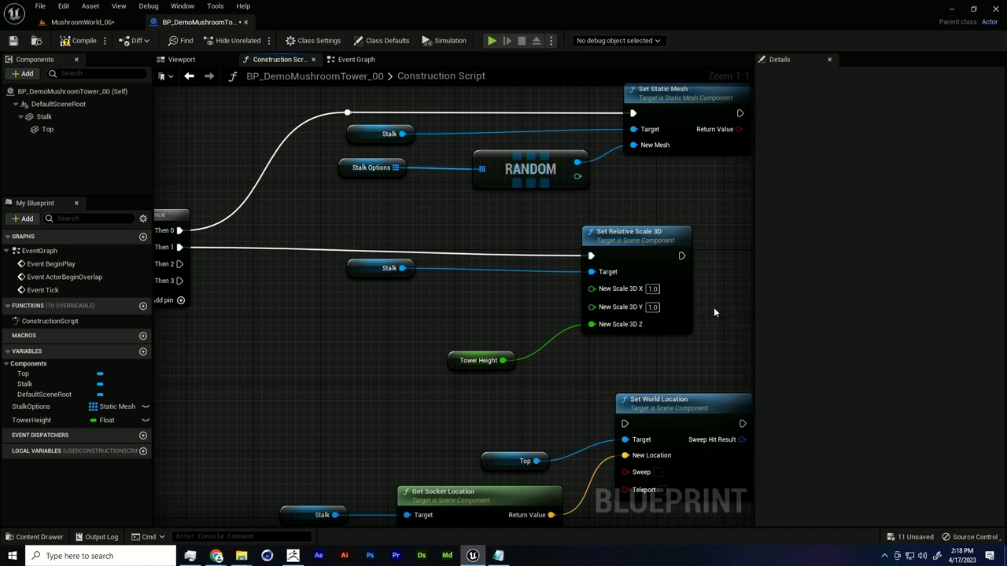
Step: Move the middle Stalk node back and add a Get Relative Scale 3D node fed from it, placed before the scale node
{"action": "left_click_drag", "start_coordinate": [394, 269], "coordinate": [366, 287]}
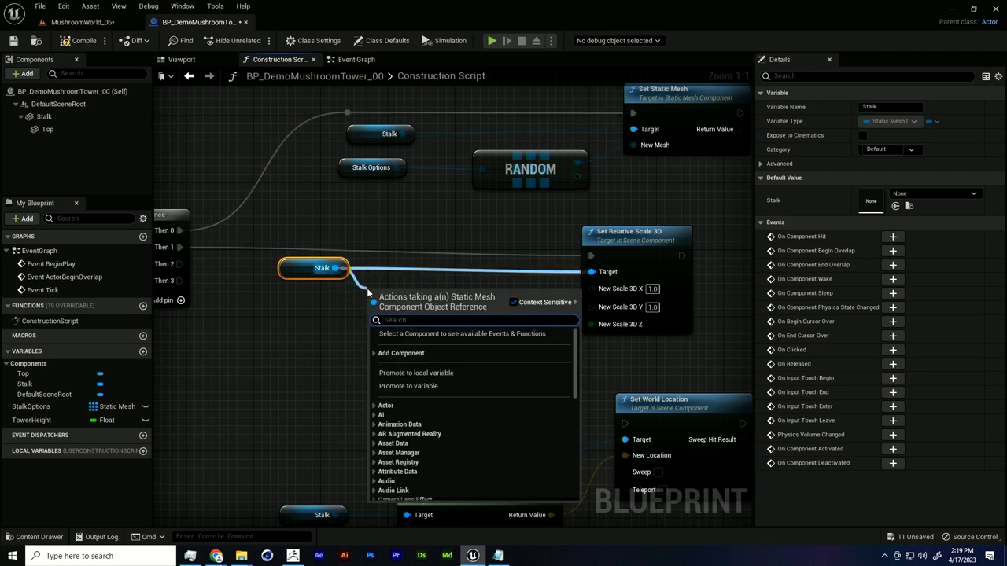
{"action": "type", "text": "get scal"}
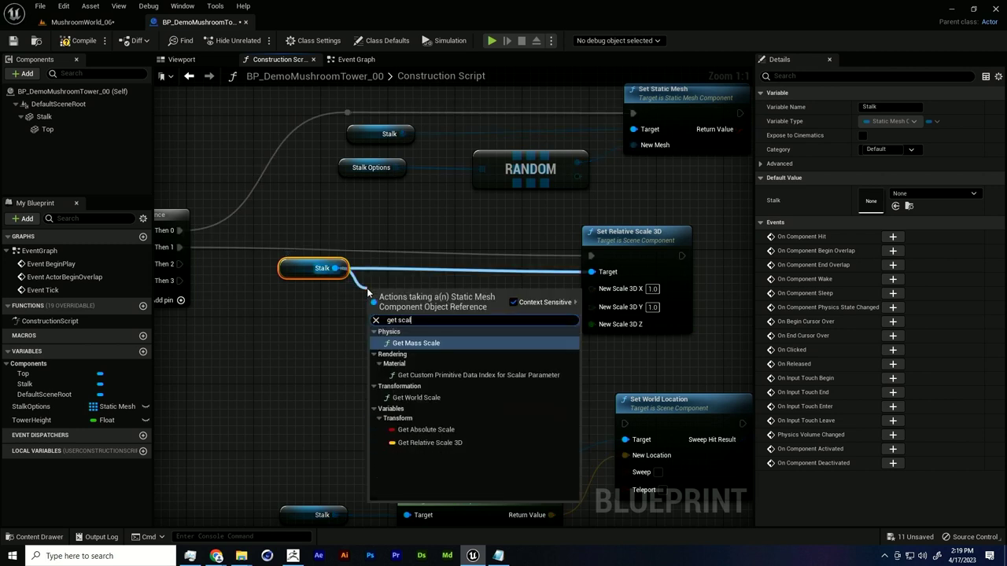
{"action": "type", "text": "e"}
{"action": "left_click", "coordinate": [450, 410]}
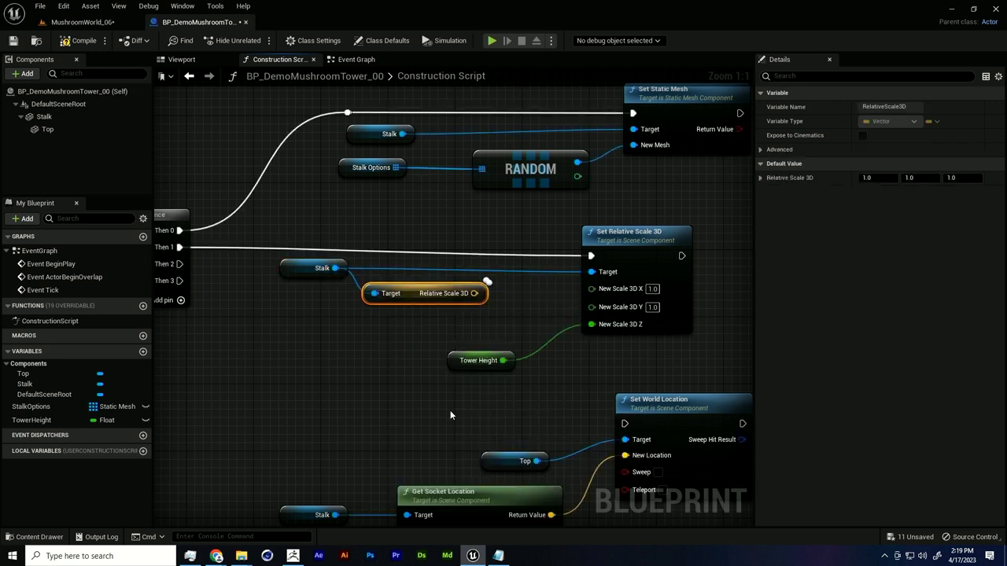
{"action": "left_click_drag", "start_coordinate": [455, 304], "coordinate": [480, 303]}
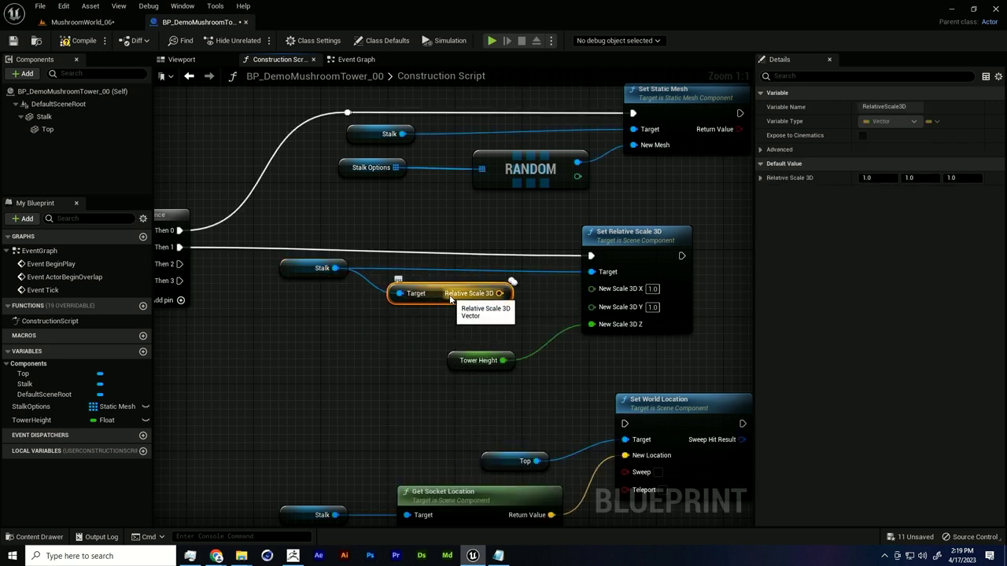
Step: Split the getter's Relative Scale 3D output and connect its X and Y to New Scale 3D X and Y
{"action": "right_click", "coordinate": [500, 293]}
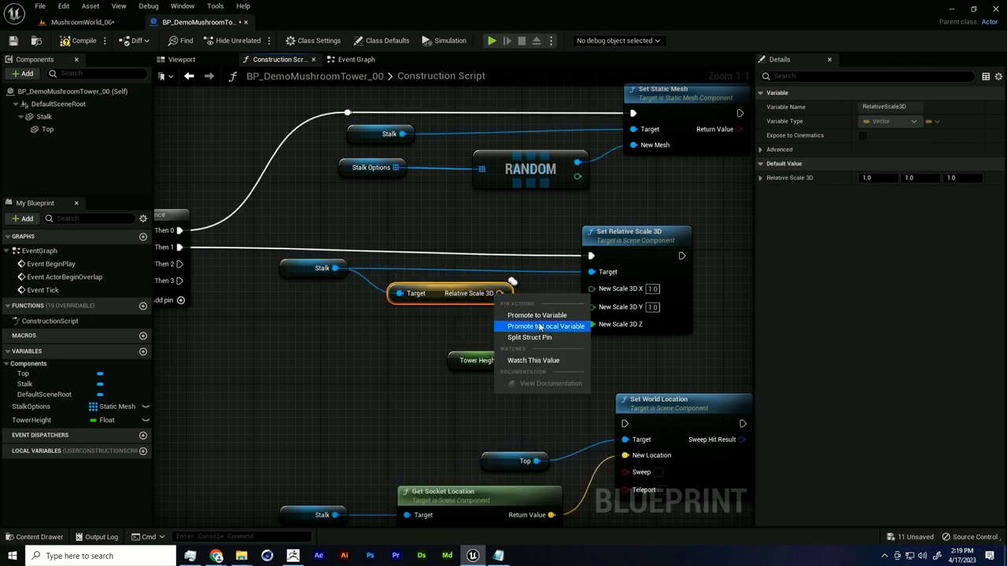
{"action": "left_click", "coordinate": [534, 340]}
{"action": "left_click_drag", "start_coordinate": [505, 293], "coordinate": [592, 305]}
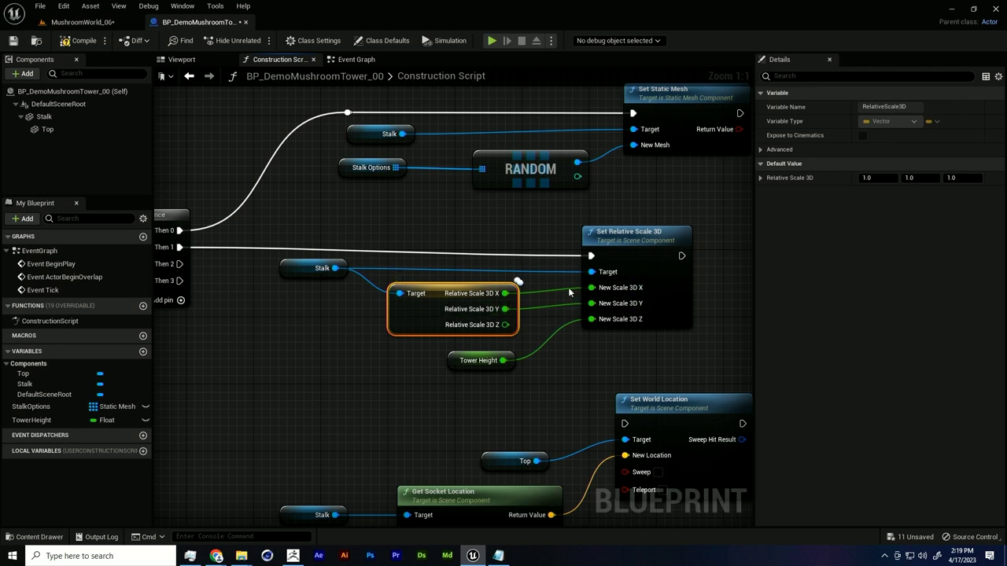
Step: Compile the blueprint, then nudge the placed mushroom tower in the level to rerun its construction script
{"action": "right_click_drag", "start_coordinate": [304, 205], "coordinate": [359, 237]}
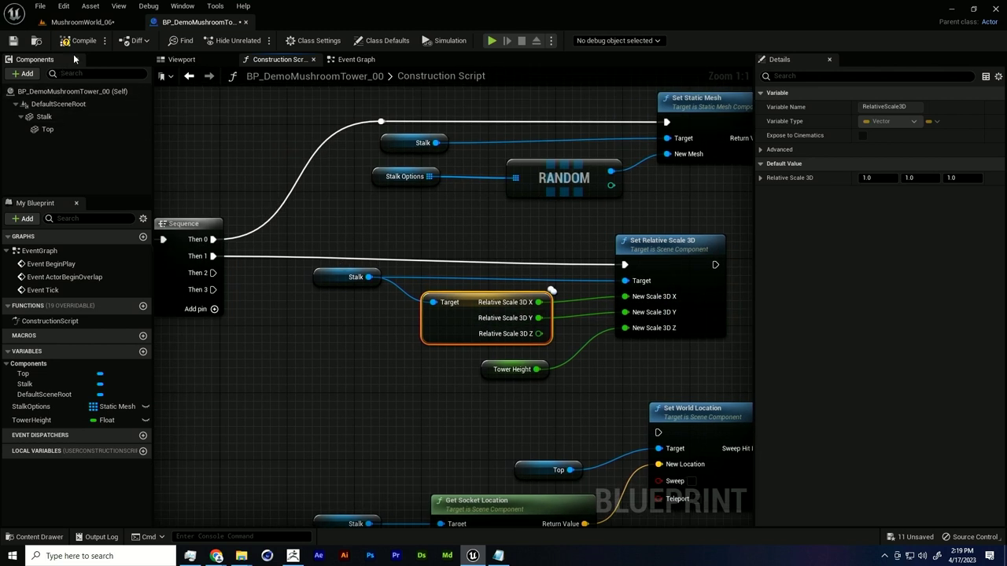
{"action": "right_click_drag", "start_coordinate": [363, 191], "coordinate": [356, 187]}
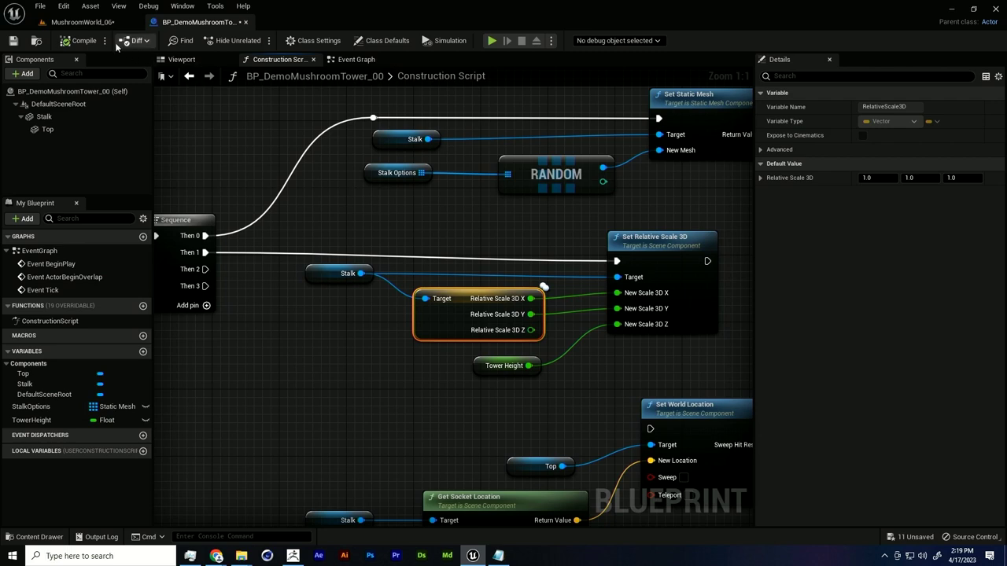
{"action": "left_click", "coordinate": [83, 21]}
{"action": "left_click_drag", "start_coordinate": [365, 300], "coordinate": [336, 302]}
{"action": "left_click", "coordinate": [198, 23]}
Step: Connect the Sequence's Then 2 to Set World Location and route the wire through a reroute node below the scaling nodes
{"action": "right_click_drag", "start_coordinate": [395, 232], "coordinate": [412, 158]}
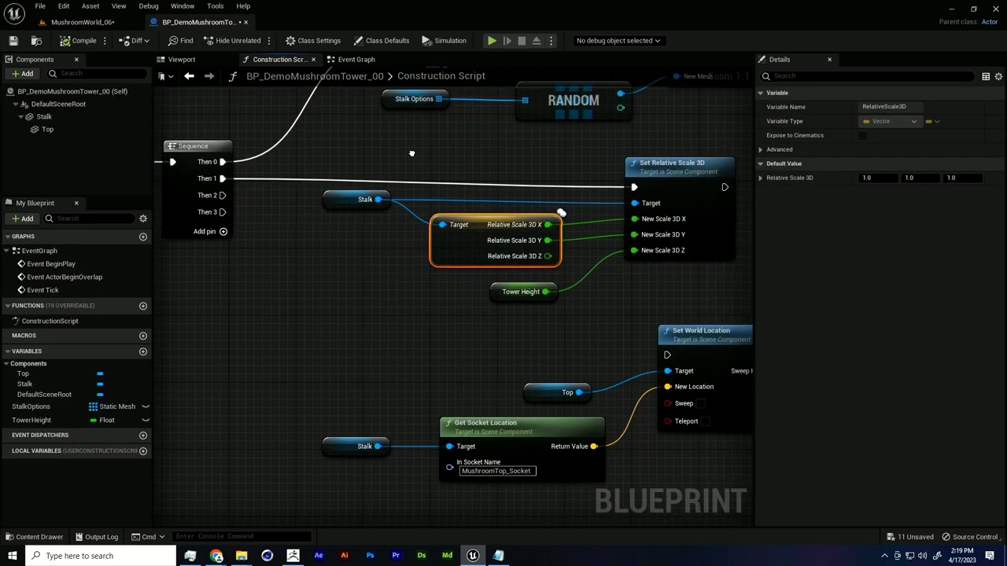
{"action": "left_click_drag", "start_coordinate": [221, 195], "coordinate": [667, 354]}
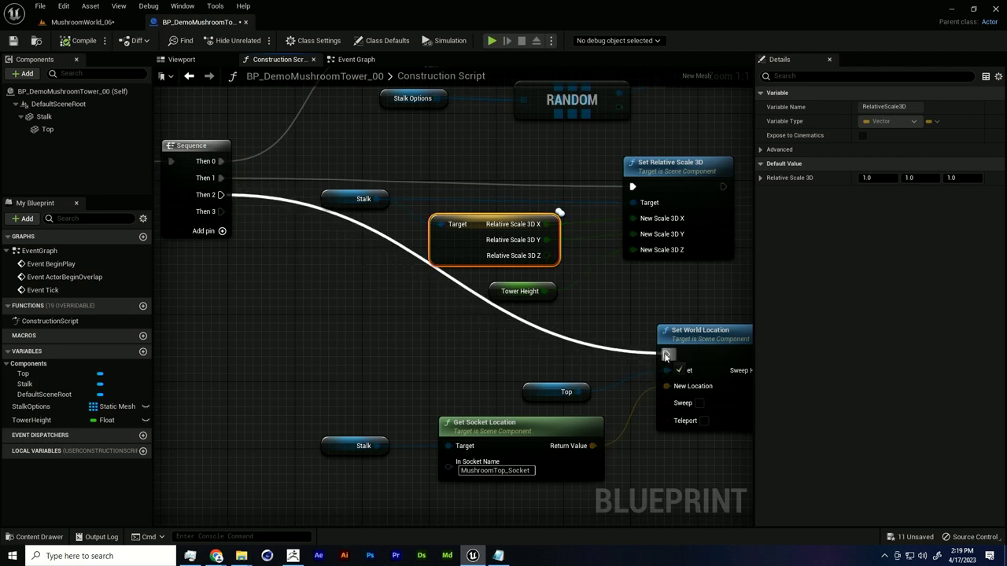
{"action": "left_click", "coordinate": [518, 321]}
{"action": "left_click_drag", "start_coordinate": [516, 323], "coordinate": [503, 339]}
{"action": "left_click", "coordinate": [463, 330]}
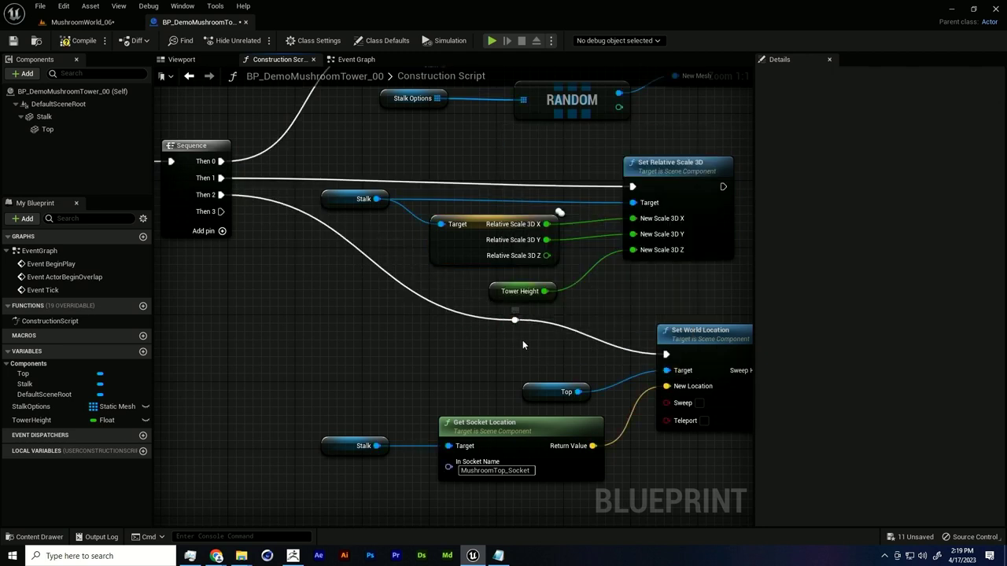
{"action": "left_click_drag", "start_coordinate": [523, 321], "coordinate": [333, 351]}
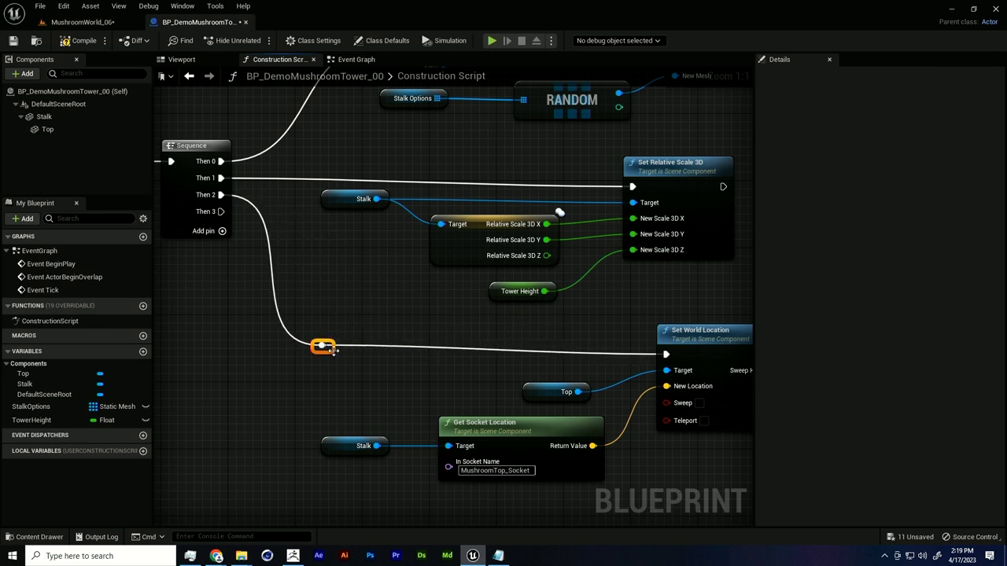
Step: In the MushroomWorld_06 level, move the mushroom tower to X -2830 and enlarge the viewport and Details panel
{"action": "left_click", "coordinate": [79, 22]}
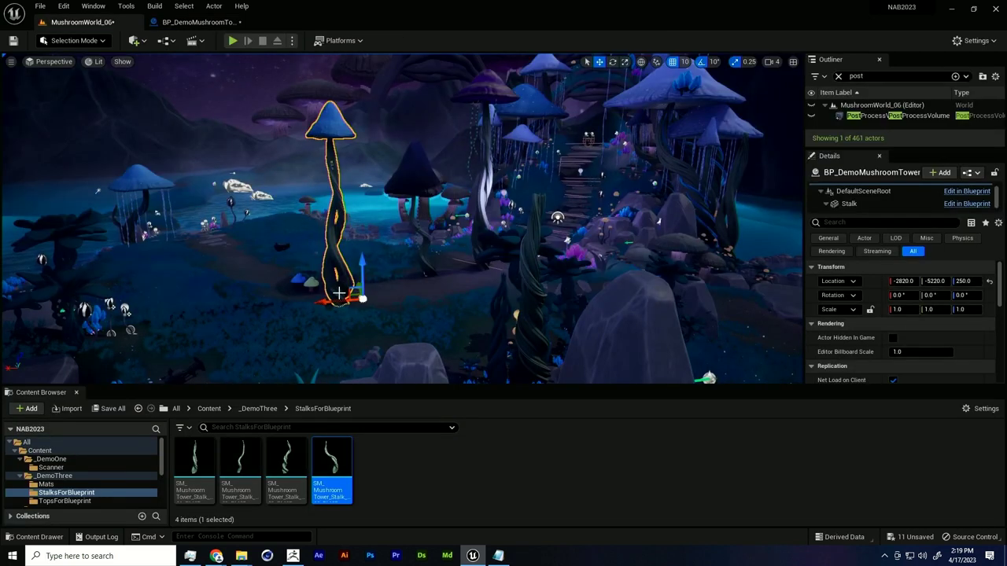
{"action": "left_click_drag", "start_coordinate": [329, 307], "coordinate": [350, 299]}
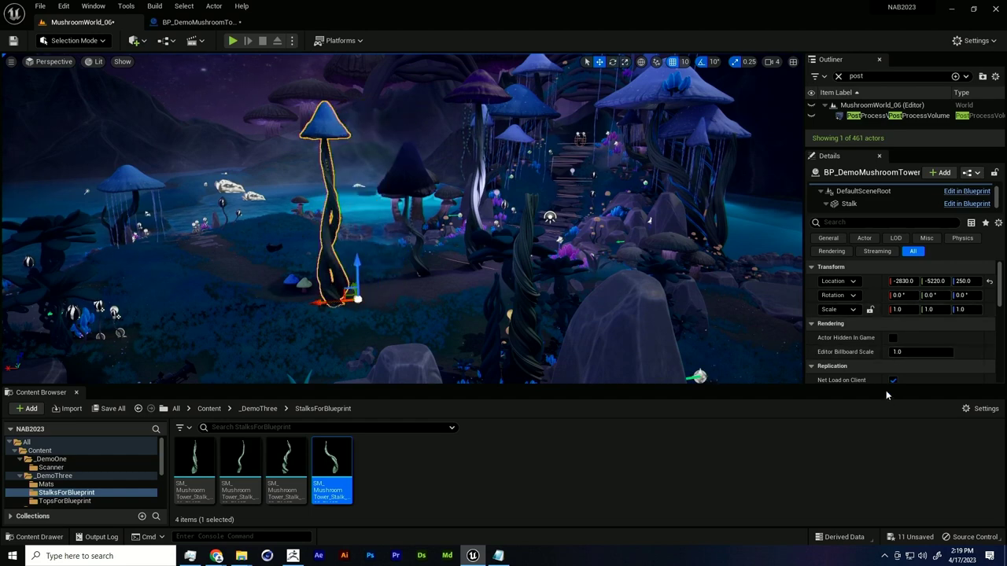
{"action": "left_click_drag", "start_coordinate": [882, 387], "coordinate": [904, 420]}
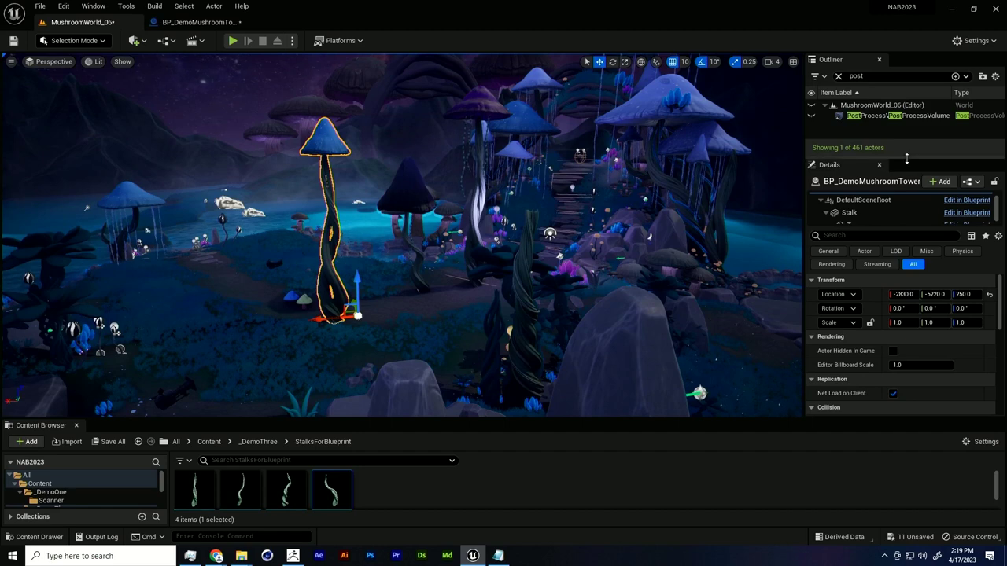
{"action": "left_click_drag", "start_coordinate": [904, 157], "coordinate": [901, 123]}
Step: Make the blueprint's TowerHeight variable instance editable, then return to the level
{"action": "left_click", "coordinate": [216, 23]}
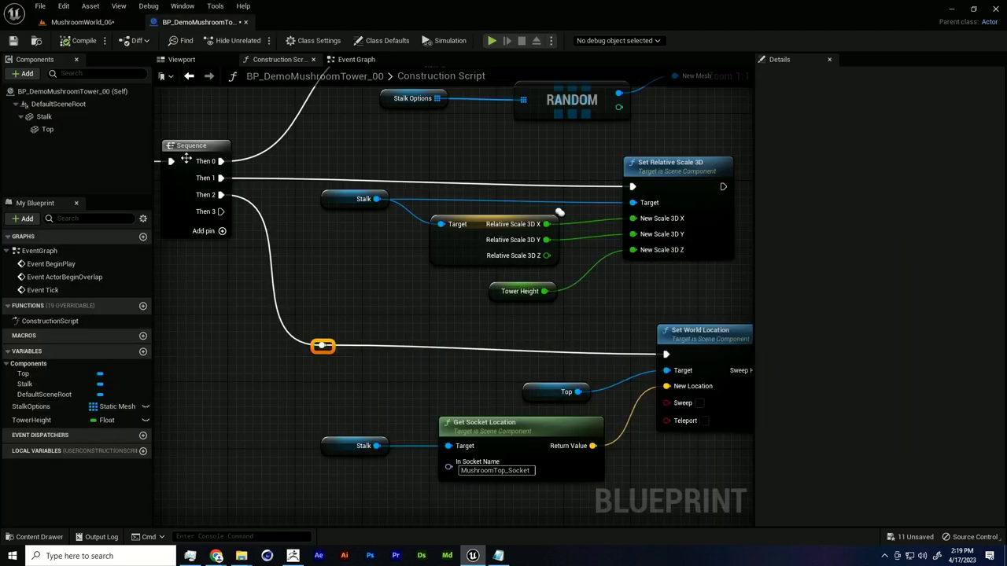
{"action": "left_click", "coordinate": [146, 420]}
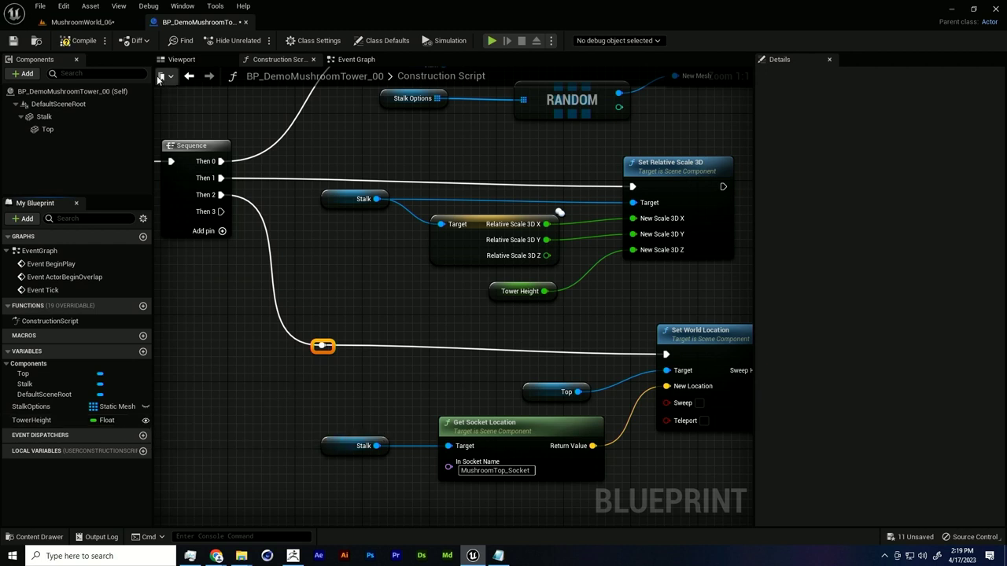
{"action": "left_click", "coordinate": [82, 22]}
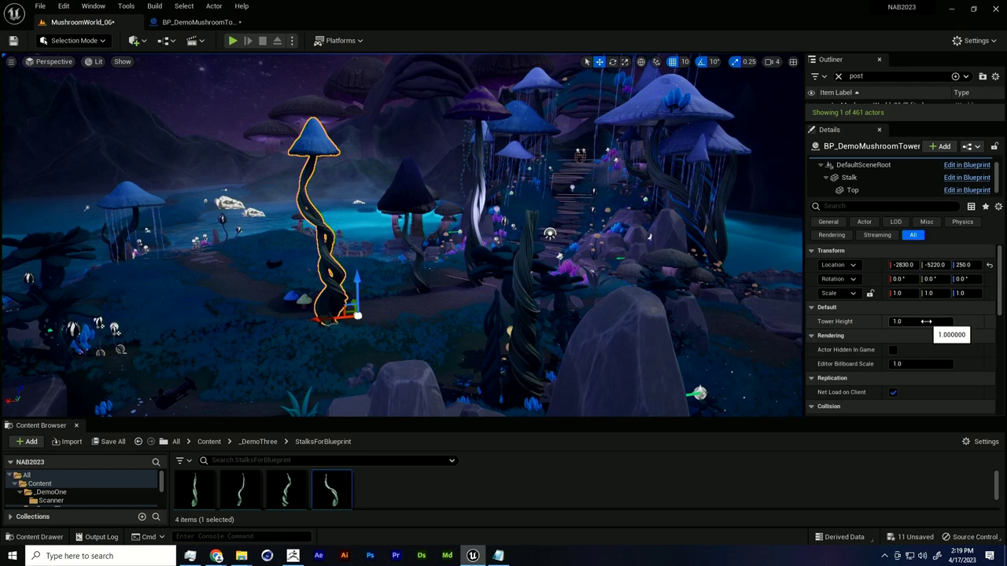
Step: Test the placed tower with Tower Height values of 0.5, 2 and 1
{"action": "left_click", "coordinate": [923, 321]}
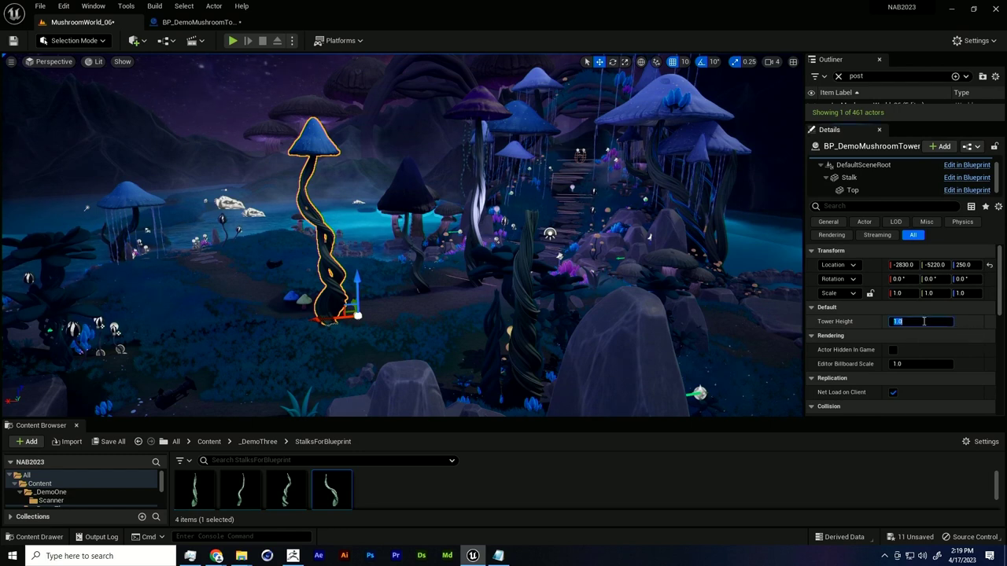
{"action": "type", "text": "0.5"}
{"action": "key", "text": "Return"}
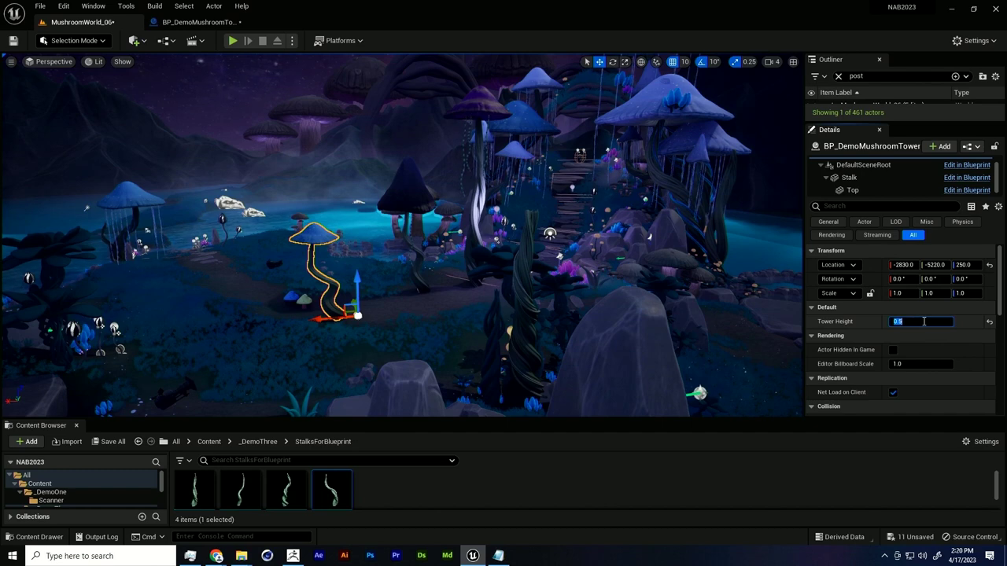
{"action": "type", "text": "2"}
{"action": "key", "text": "Return"}
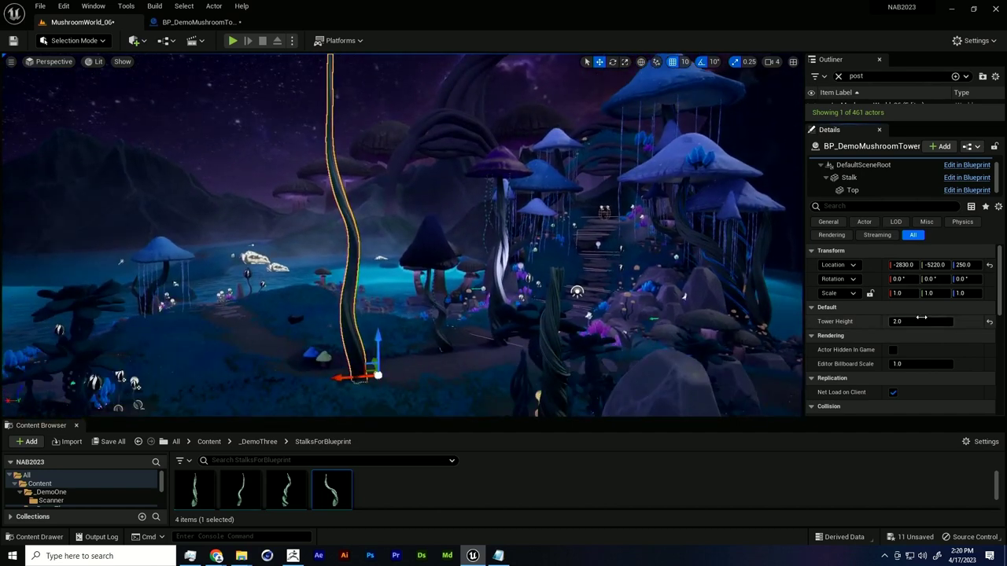
{"action": "left_click", "coordinate": [921, 318]}
{"action": "type", "text": "1"}
{"action": "key", "text": "Return"}
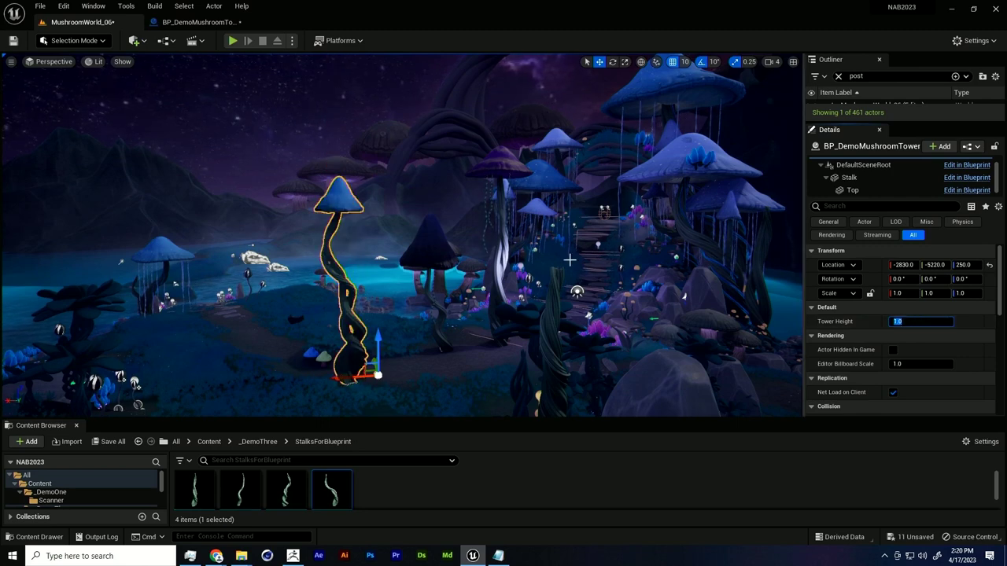
Step: Set the placed tower's Tower Height to 2.0 and inspect how the cap scales on the stretched stalk
{"action": "left_click", "coordinate": [197, 22]}
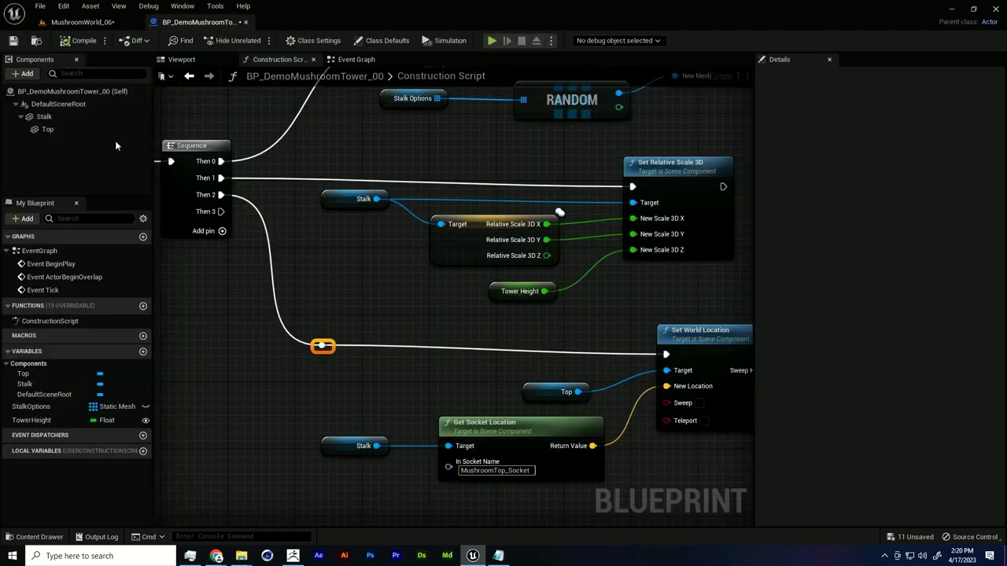
{"action": "left_click", "coordinate": [83, 21]}
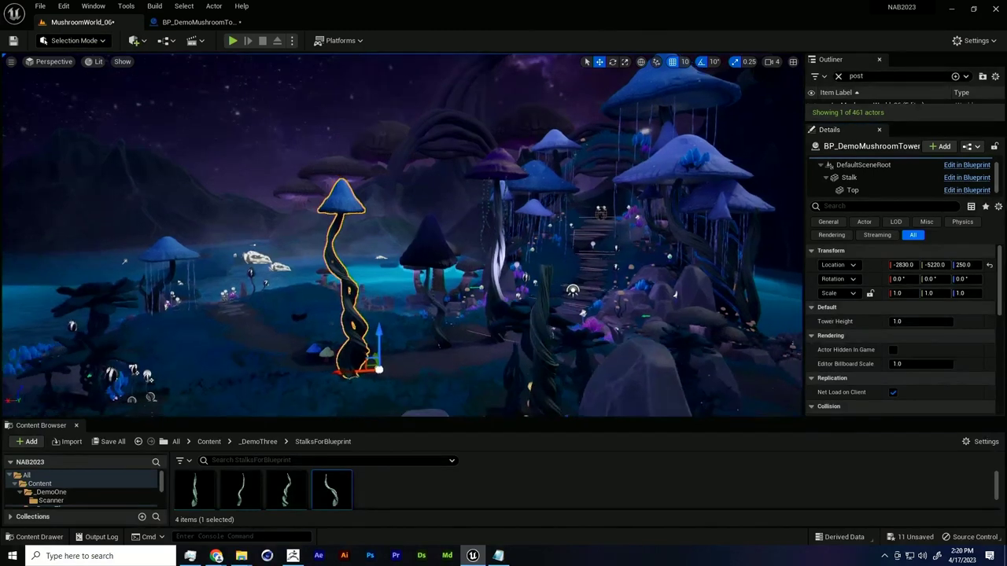
{"action": "left_click", "coordinate": [933, 319]}
{"action": "type", "text": "2"}
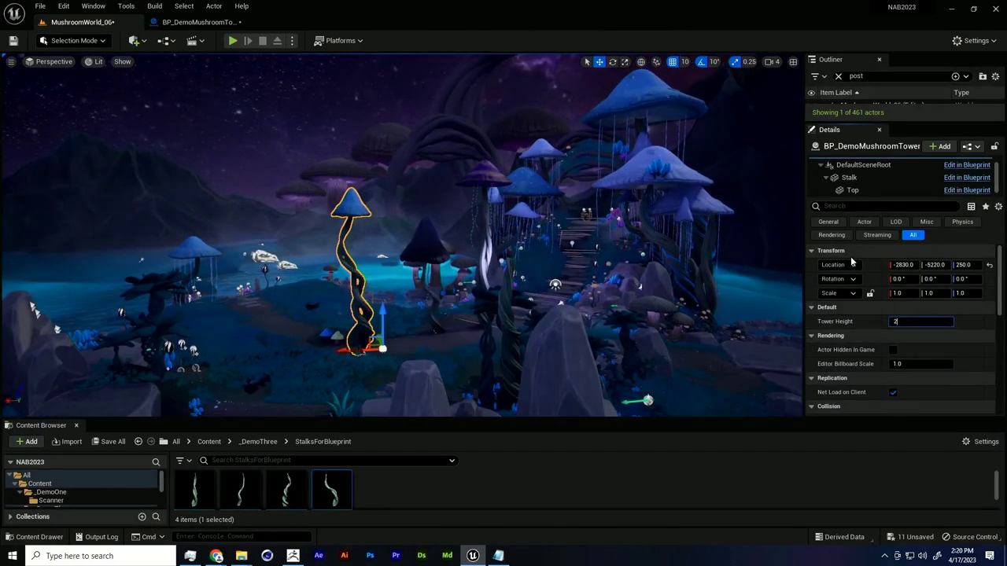
{"action": "key", "text": "Return"}
{"action": "key", "text": "f"}
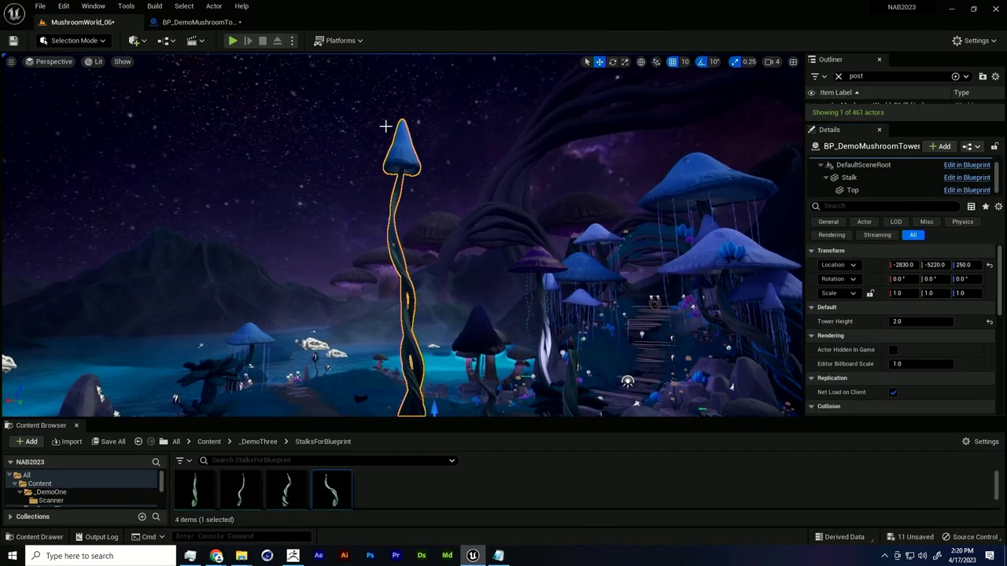
Step: In the blueprint, reparent Top from Stalk to DefaultSceneRoot, then save the blueprint
{"action": "left_click", "coordinate": [196, 22]}
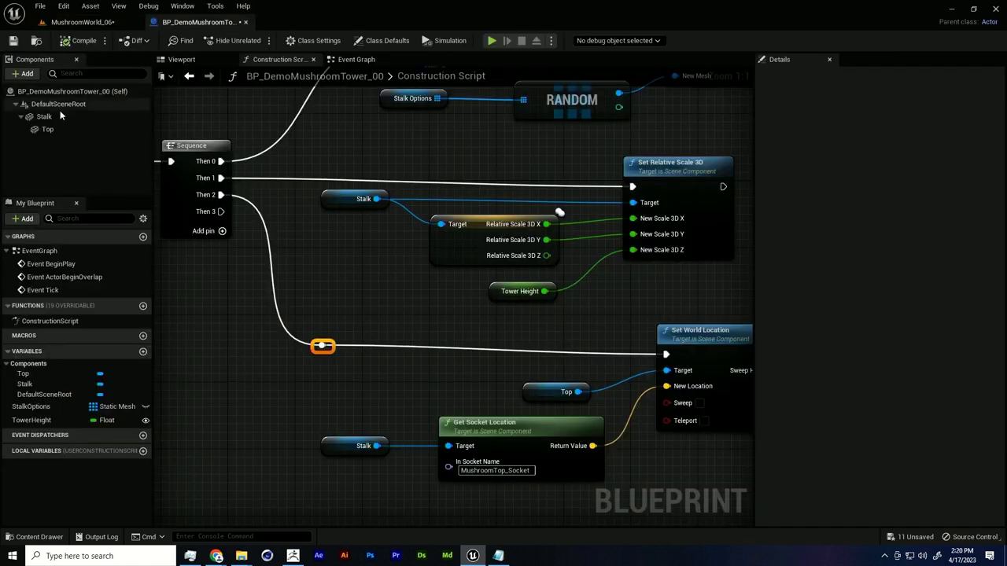
{"action": "left_click_drag", "start_coordinate": [49, 129], "coordinate": [61, 126]}
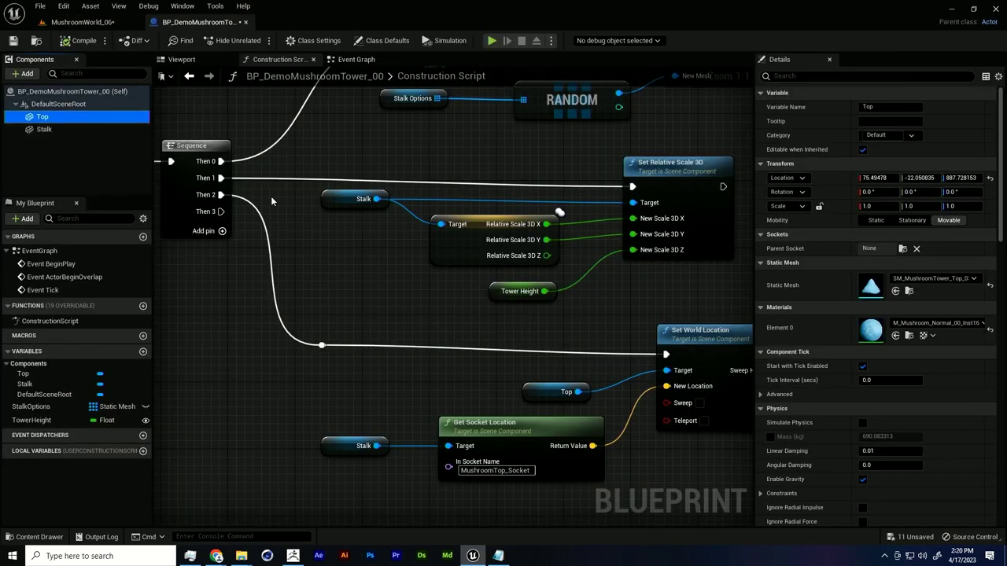
{"action": "left_click", "coordinate": [13, 40]}
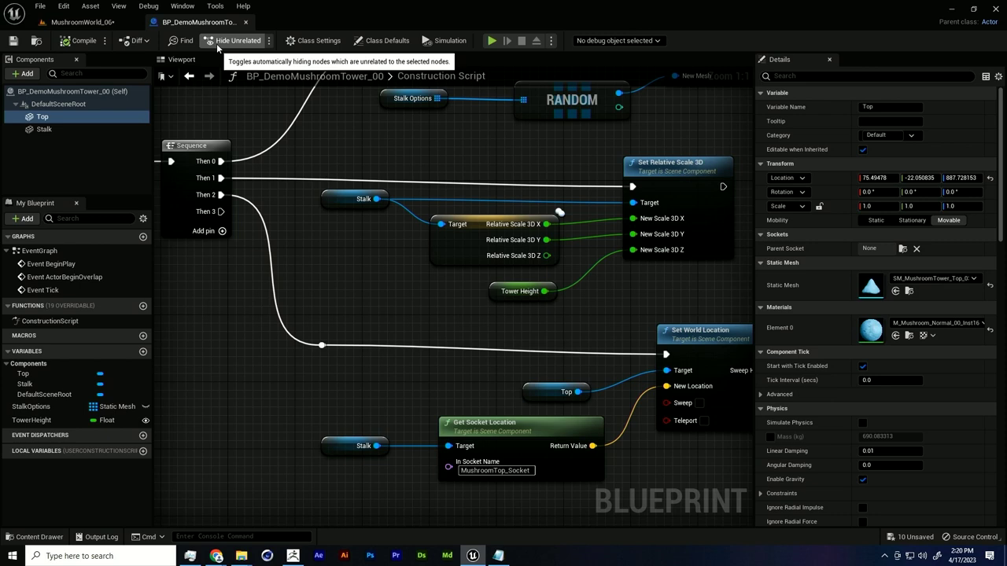
Step: In the level, inspect the placed tower and slide it along X to -2910 to test the top's placement with another stalk
{"action": "left_click", "coordinate": [82, 22]}
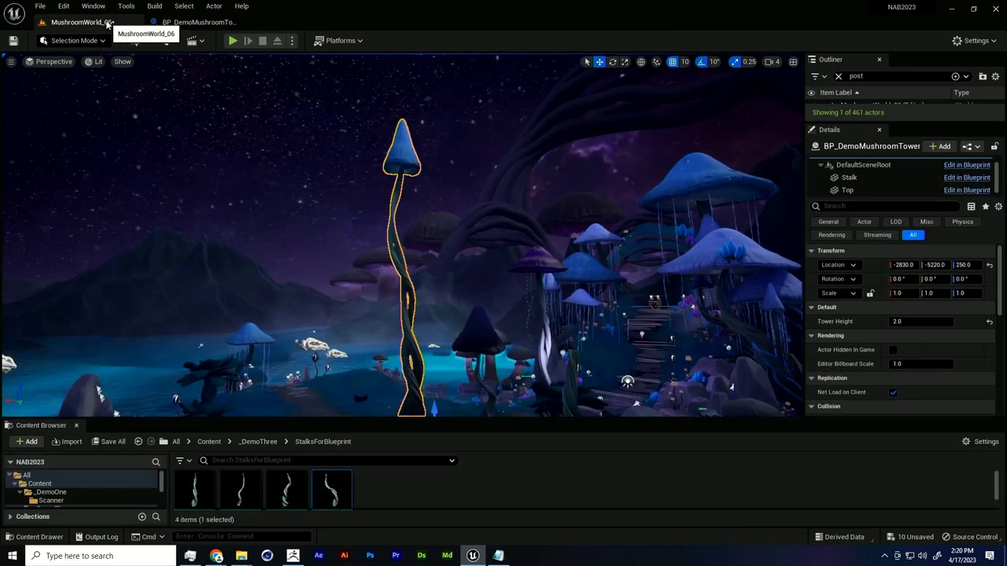
{"action": "left_click_drag", "start_coordinate": [381, 212], "coordinate": [402, 363], "text": "alt"}
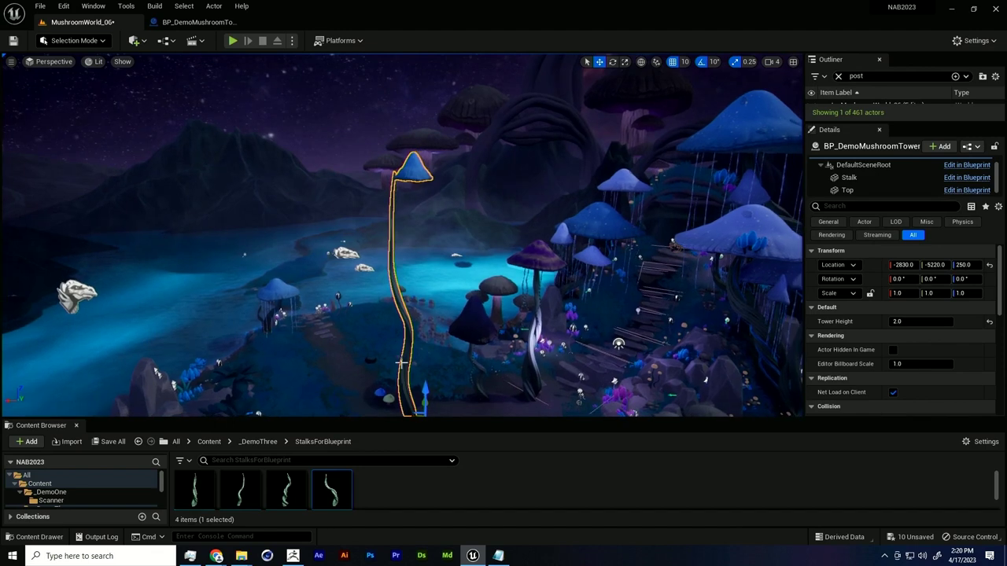
{"action": "middle_click_drag", "start_coordinate": [402, 363], "coordinate": [399, 401], "text": "alt"}
{"action": "left_click_drag", "start_coordinate": [377, 385], "coordinate": [395, 384]}
{"action": "left_click", "coordinate": [402, 382]}
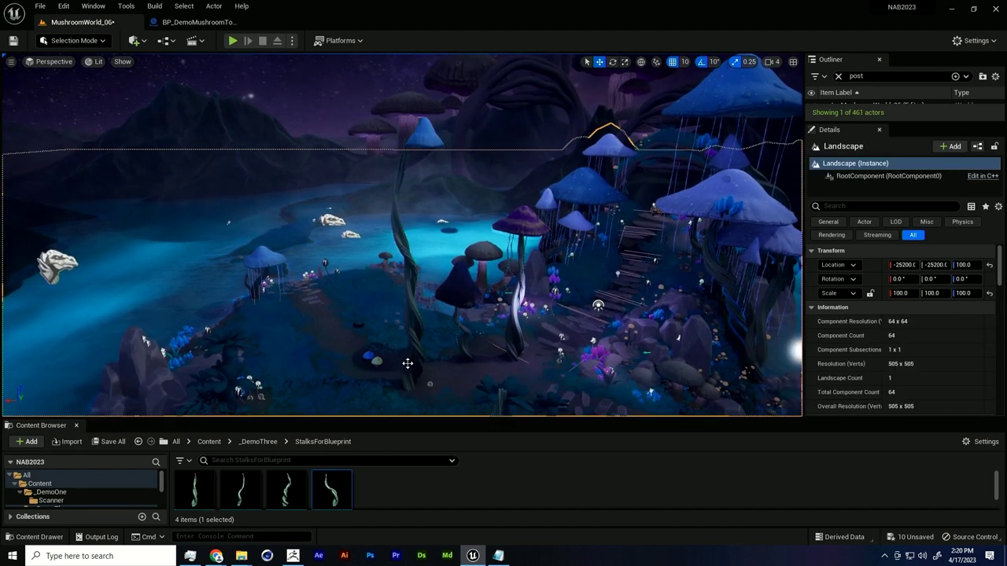
{"action": "left_click", "coordinate": [405, 378]}
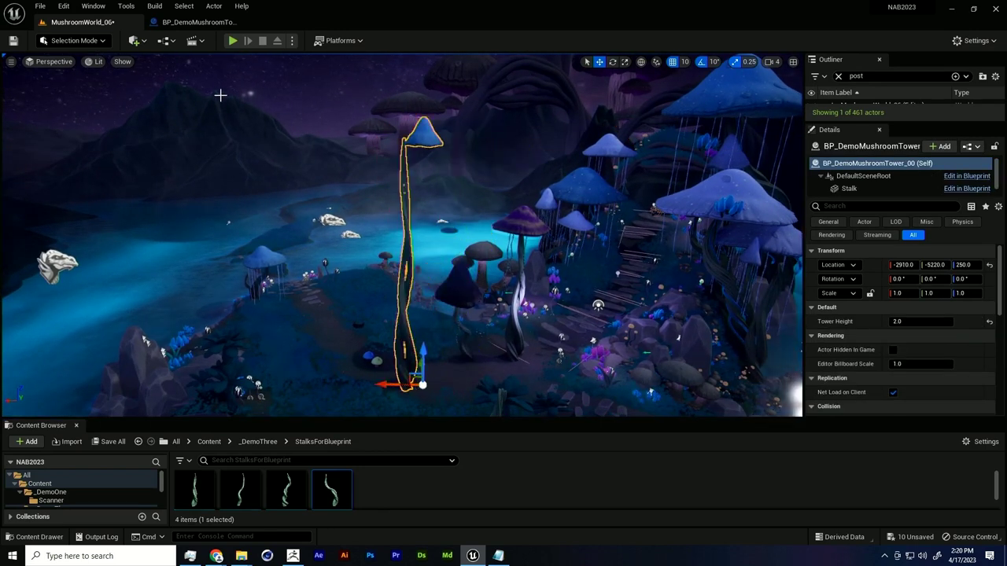
Step: In the tower blueprint, try parenting Top to Stalk, then undo the attachment
{"action": "left_click", "coordinate": [192, 22]}
{"action": "right_click_drag", "start_coordinate": [353, 294], "coordinate": [306, 254]}
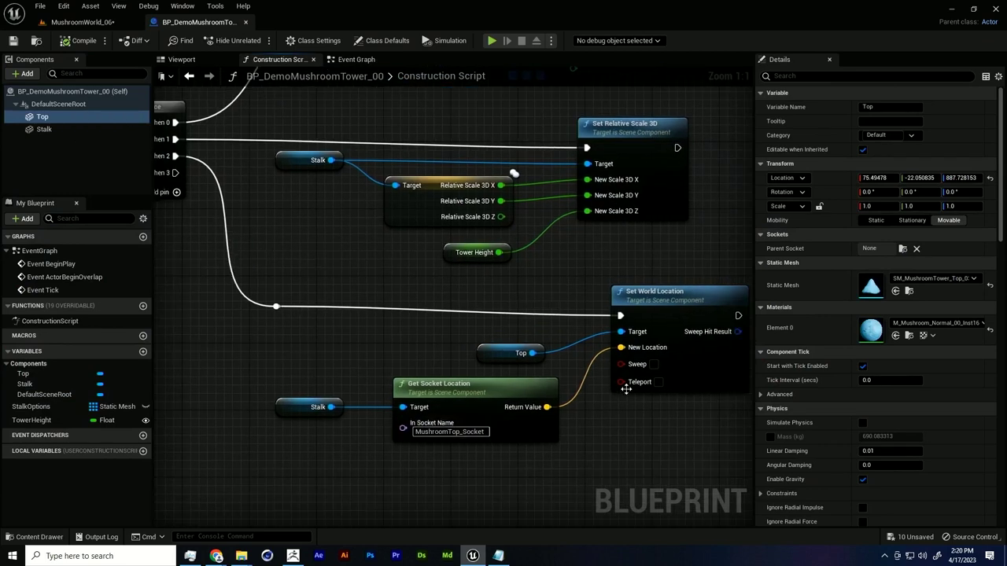
{"action": "right_click_drag", "start_coordinate": [647, 357], "coordinate": [617, 357]}
{"action": "right_click_drag", "start_coordinate": [377, 259], "coordinate": [348, 254]}
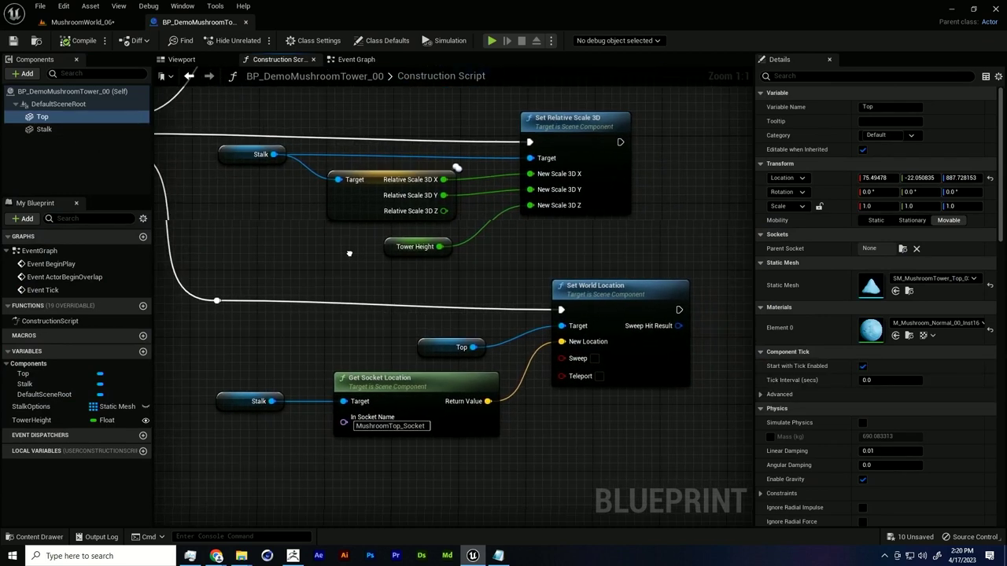
{"action": "left_click_drag", "start_coordinate": [41, 116], "coordinate": [44, 129]}
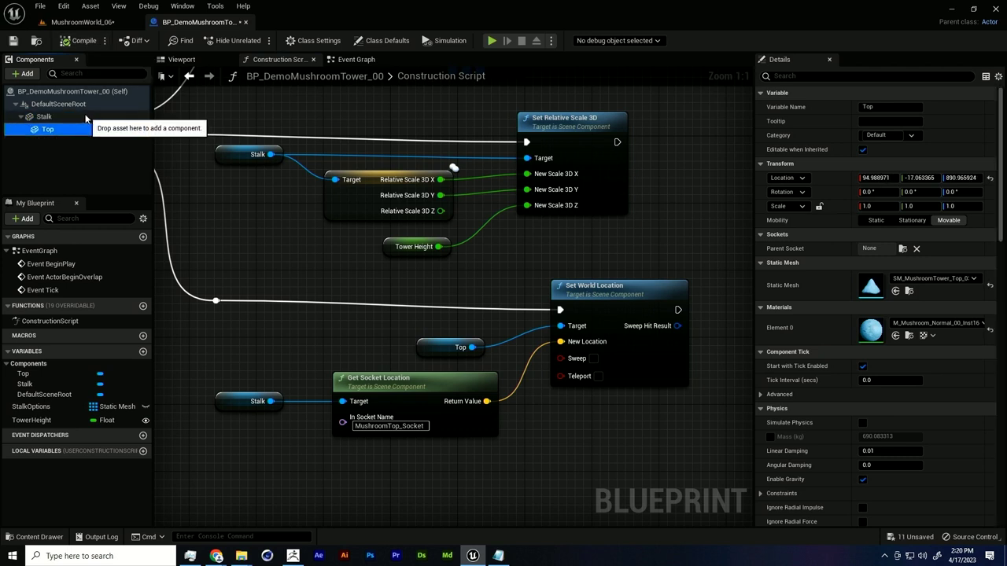
{"action": "key", "text": "ctrl+z"}
Step: Set the Top component's location to 0, 0, 0 and move the placed tower along X in the level to test it
{"action": "left_click", "coordinate": [66, 130]}
{"action": "left_click", "coordinate": [43, 116]}
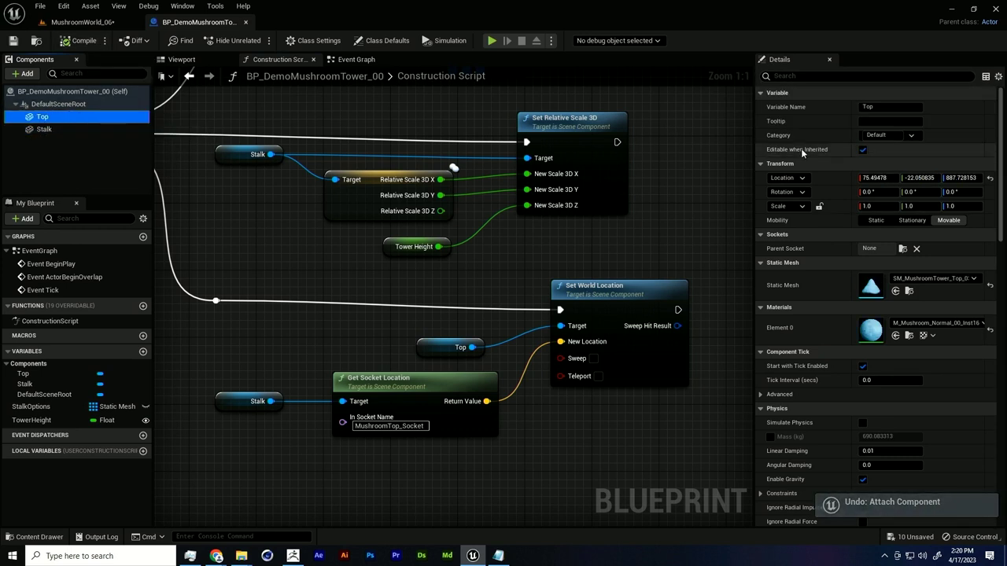
{"action": "left_click", "coordinate": [882, 178]}
{"action": "type", "text": "0"}
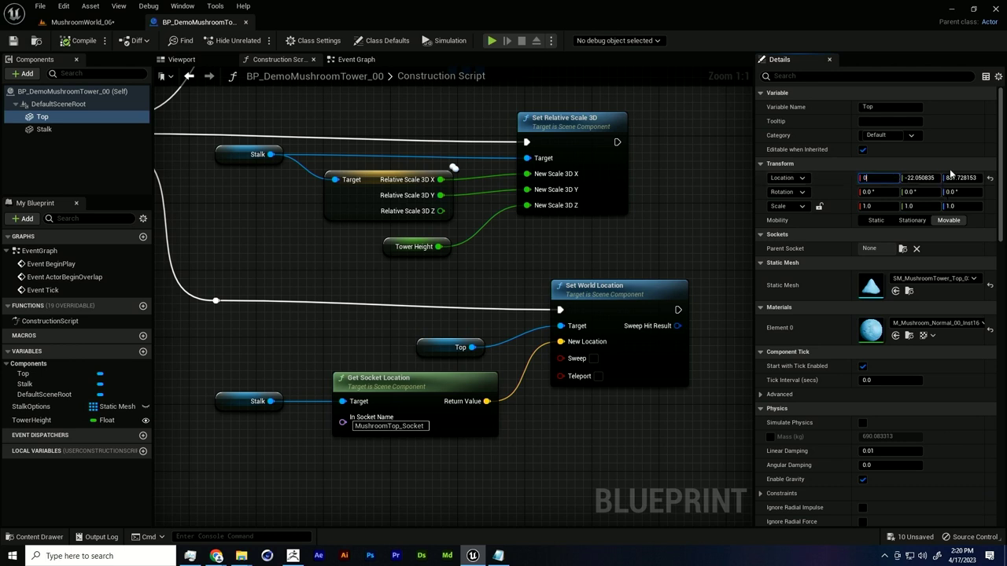
{"action": "key", "text": "Tab"}
{"action": "left_click", "coordinate": [969, 181]}
{"action": "type", "text": "0"}
{"action": "key", "text": "Return"}
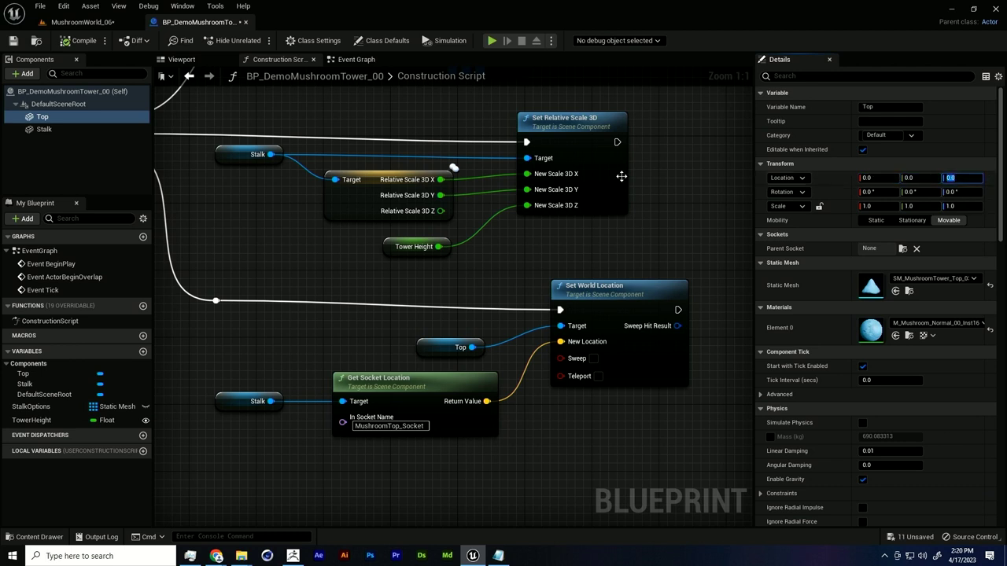
{"action": "left_click", "coordinate": [78, 22]}
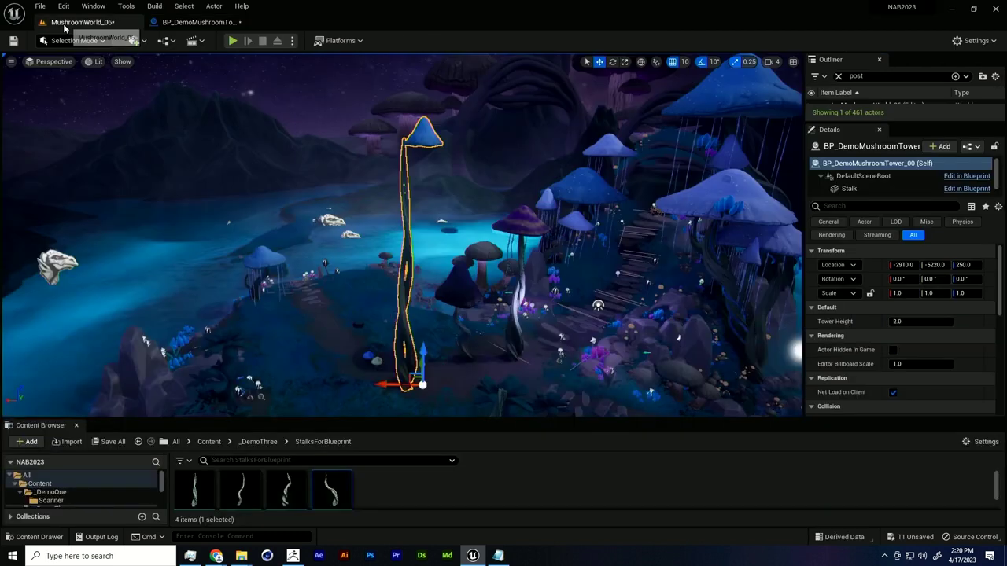
{"action": "left_click_drag", "start_coordinate": [400, 384], "coordinate": [415, 384]}
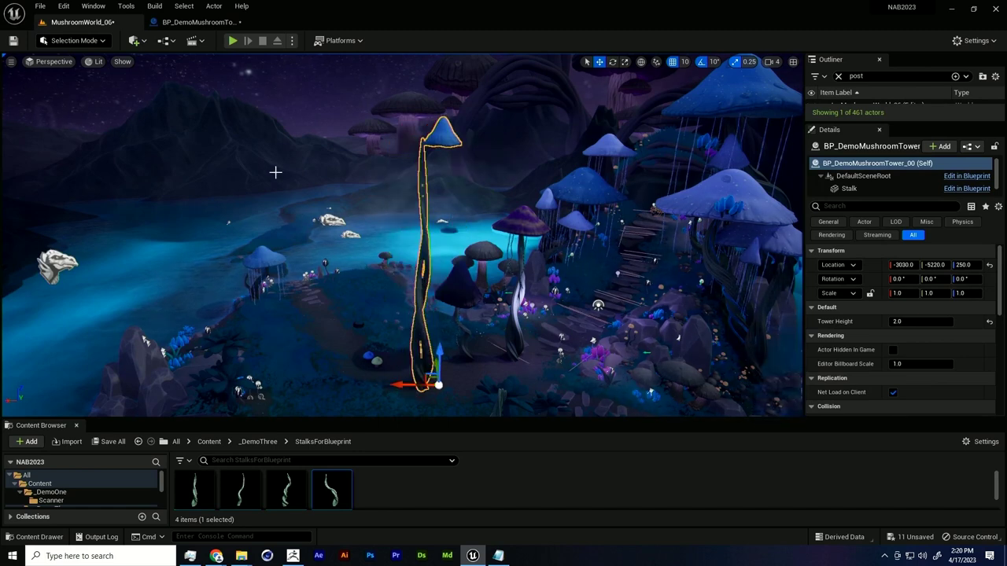
Step: Undo the Top component's location edits in the blueprint and parent Top to Stalk
{"action": "left_click", "coordinate": [188, 22]}
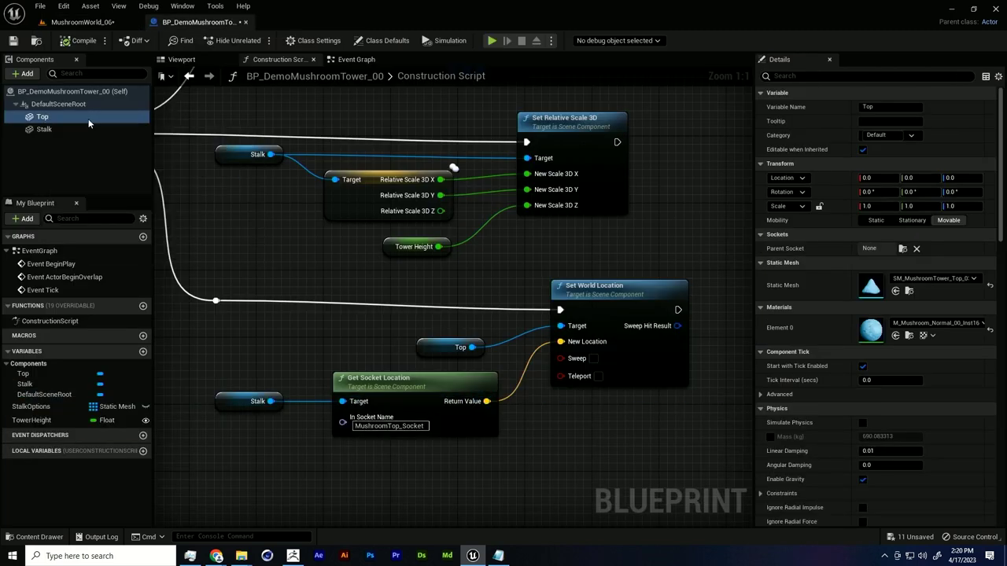
{"action": "key", "text": "ctrl+z"}
{"action": "key", "text": "ctrl+z"}
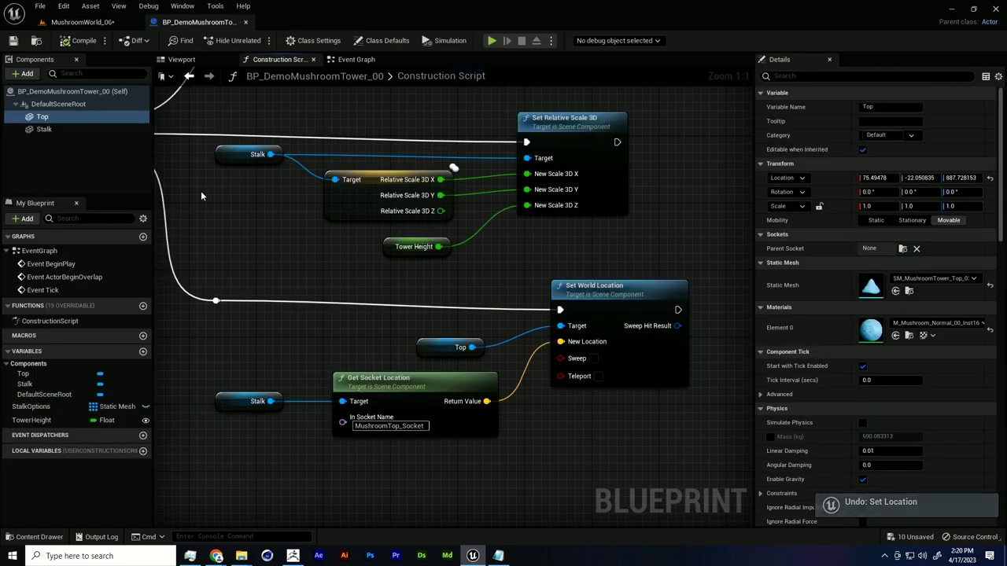
{"action": "key", "text": "ctrl+z"}
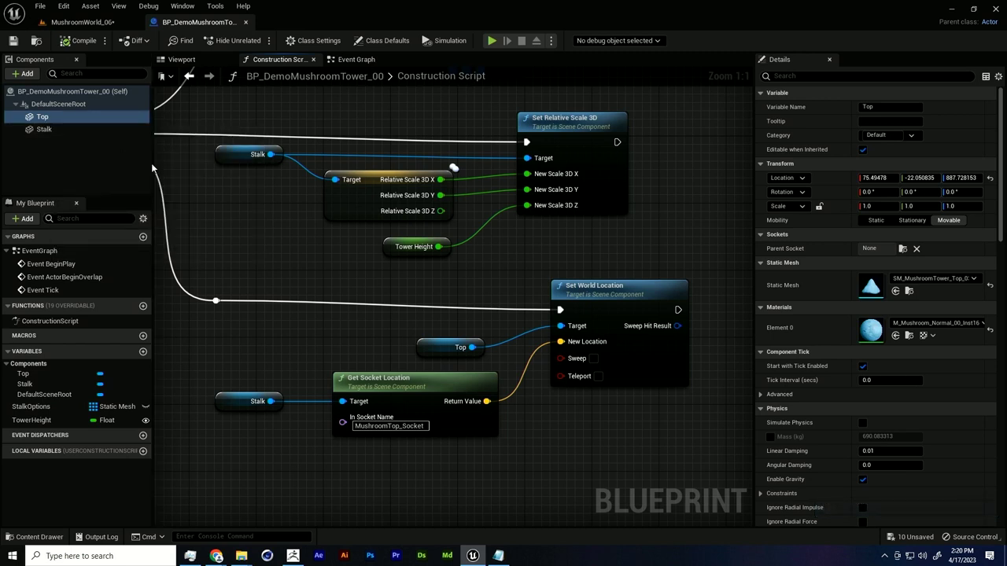
{"action": "key", "text": "ctrl+z"}
{"action": "left_click", "coordinate": [37, 118]}
{"action": "left_click_drag", "start_coordinate": [52, 114], "coordinate": [44, 129]}
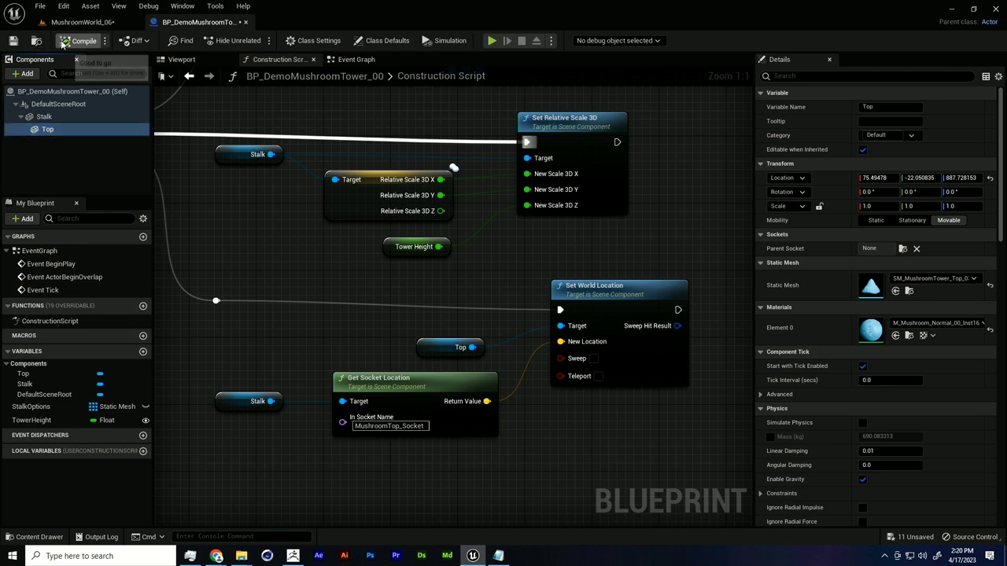
Step: In the level, set the placed tower's Tower Height to 0.3 and inspect the cap's shape on the shortened stalk
{"action": "left_click", "coordinate": [79, 22]}
{"action": "left_click_drag", "start_coordinate": [472, 326], "coordinate": [453, 312], "text": "alt"}
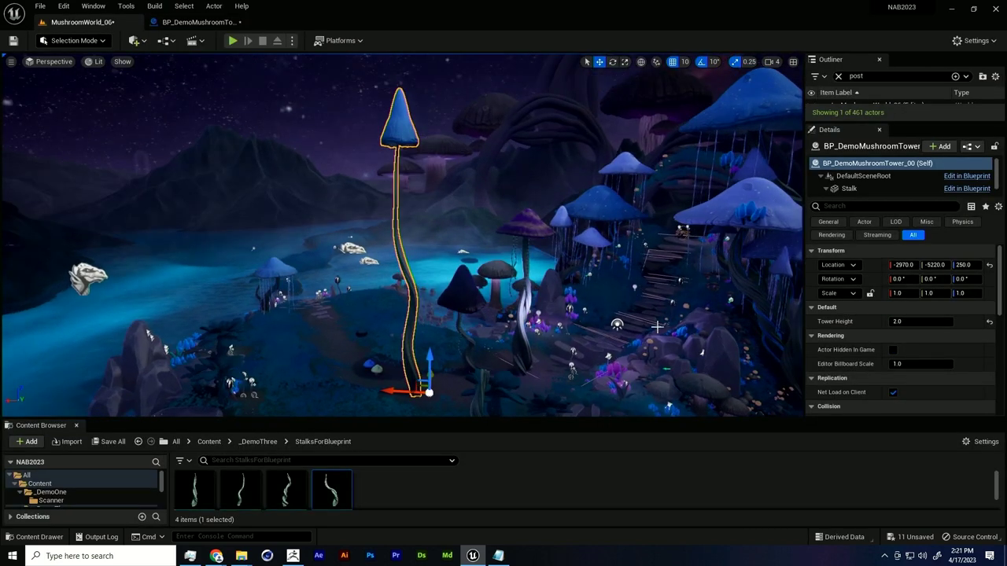
{"action": "left_click", "coordinate": [923, 323]}
{"action": "type", "text": "9"}
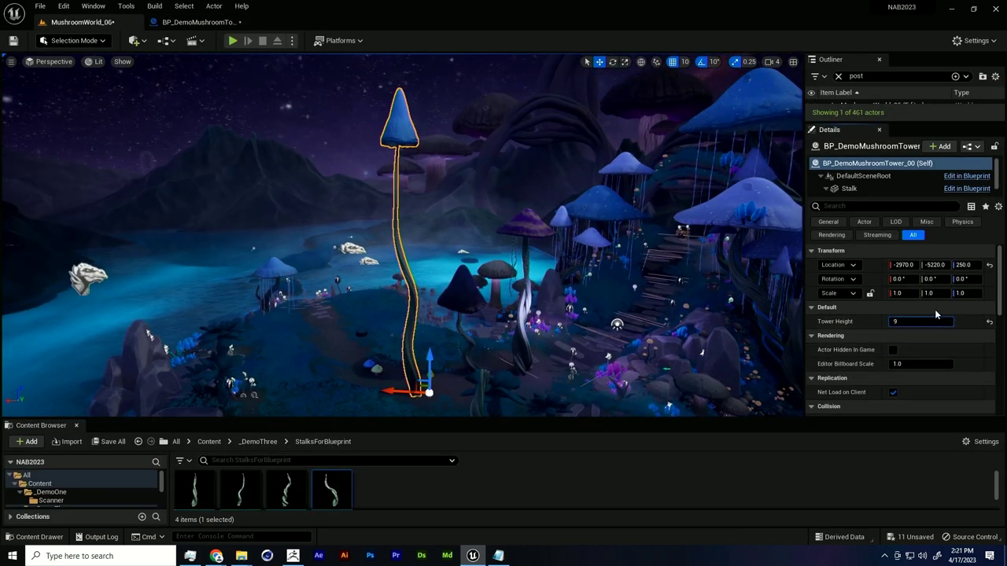
{"action": "key", "text": "BackSpace"}
{"action": "type", "text": "0.3"}
{"action": "key", "text": "Return"}
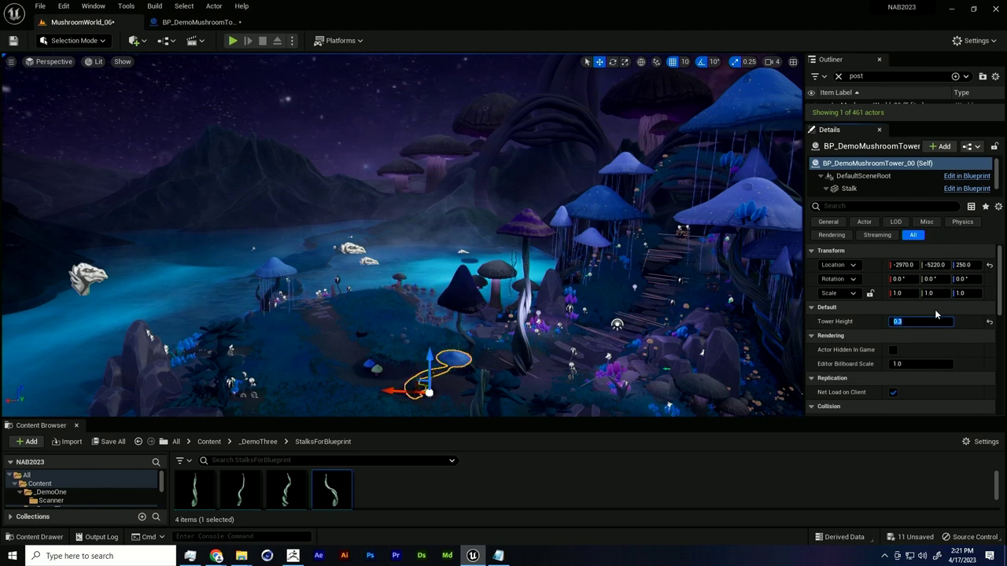
{"action": "key", "text": "f"}
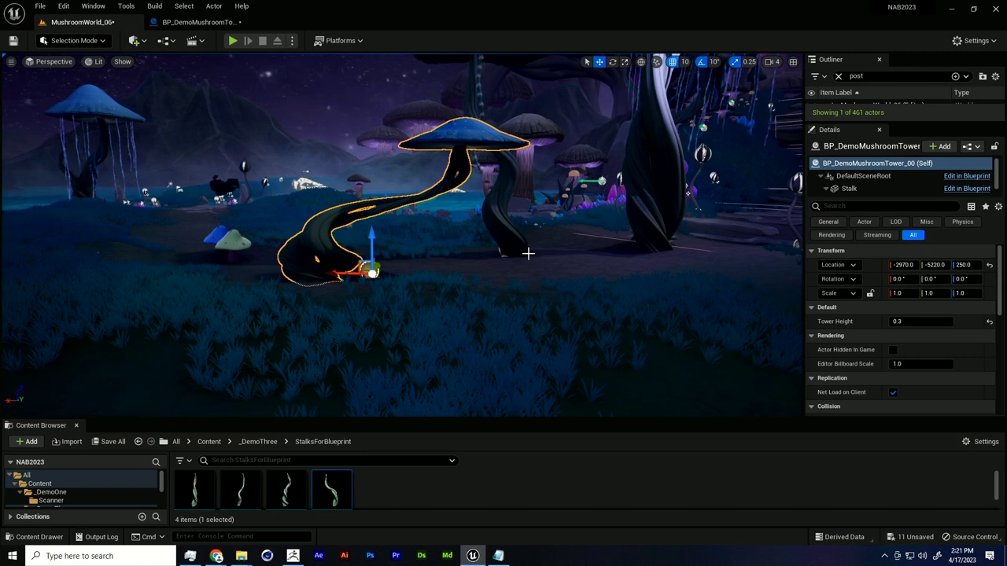
{"action": "left_click_drag", "start_coordinate": [455, 250], "coordinate": [399, 205], "text": "alt"}
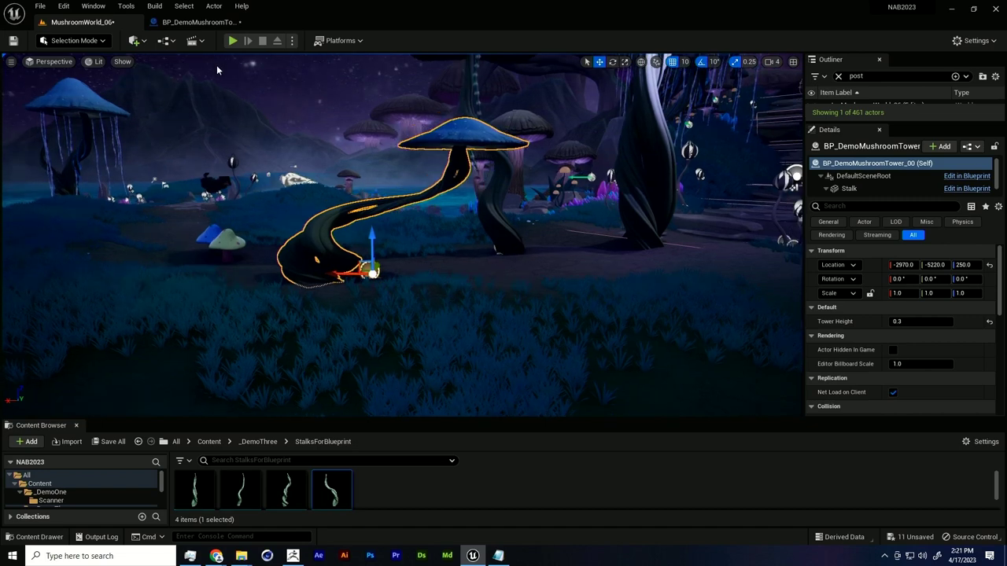
Step: Review the blueprint's construction script and examine how the Stalk and Top meshes meet in the blueprint preview
{"action": "left_click", "coordinate": [197, 21]}
{"action": "scroll", "coordinate": [409, 230], "scroll_direction": "down", "scroll_amount": 4}
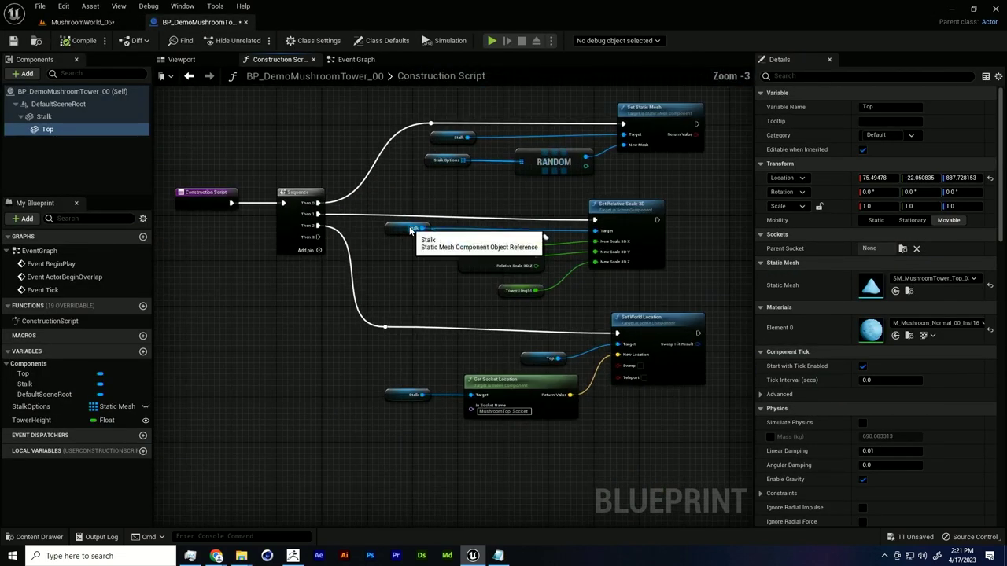
{"action": "left_click", "coordinate": [181, 59]}
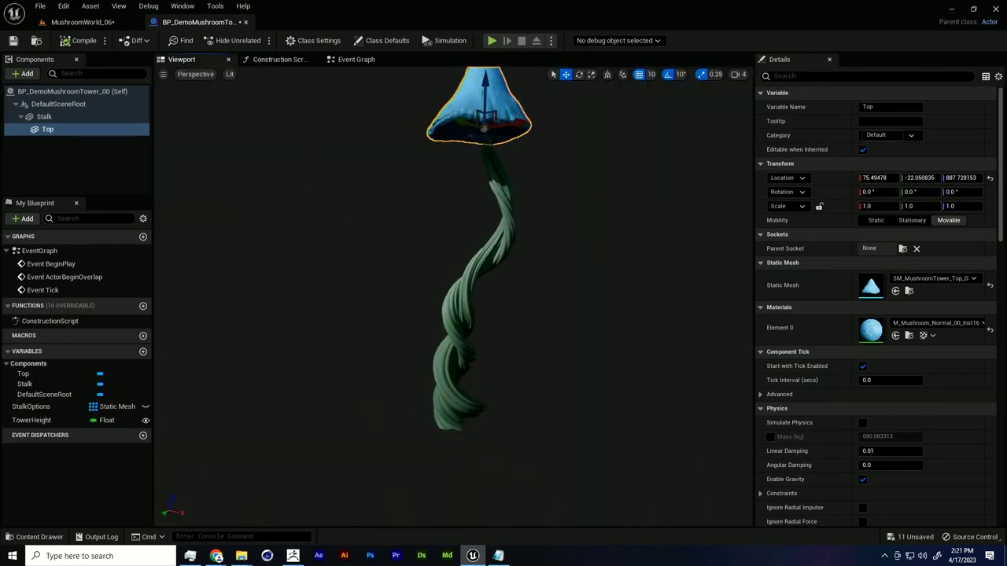
{"action": "left_click_drag", "start_coordinate": [523, 336], "coordinate": [509, 324], "text": "alt"}
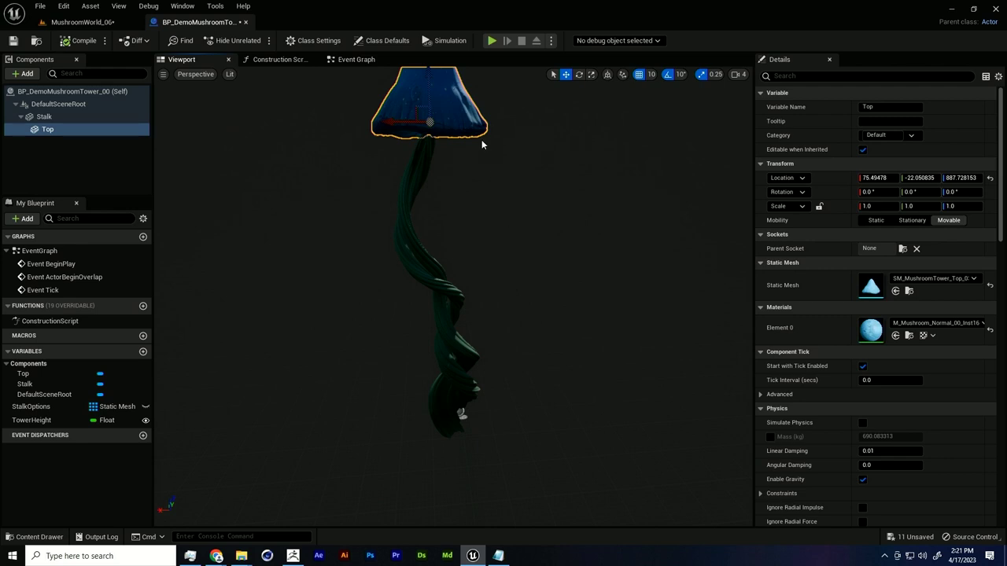
{"action": "left_click", "coordinate": [393, 241]}
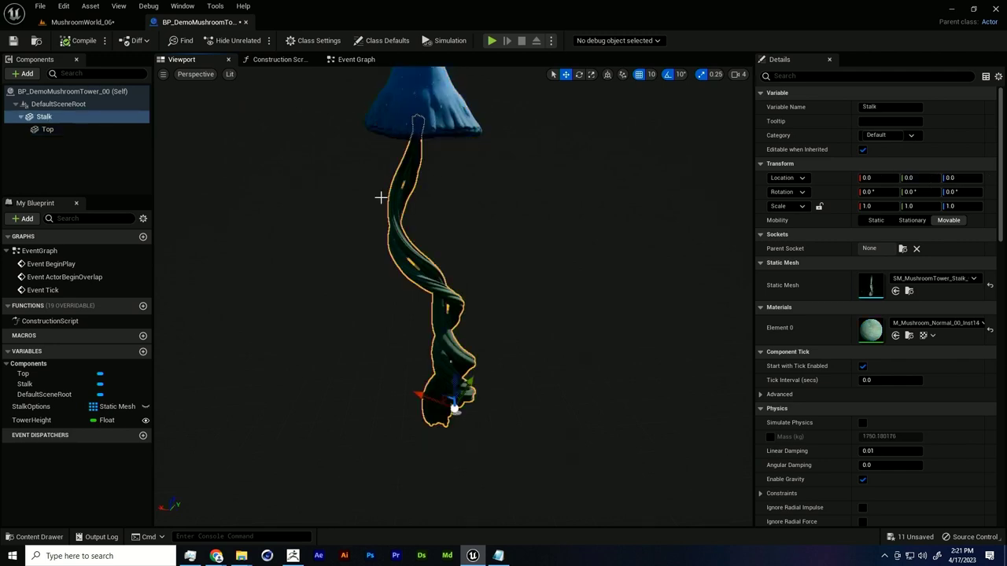
{"action": "left_click", "coordinate": [444, 112]}
{"action": "right_click_drag", "start_coordinate": [501, 235], "coordinate": [507, 189]}
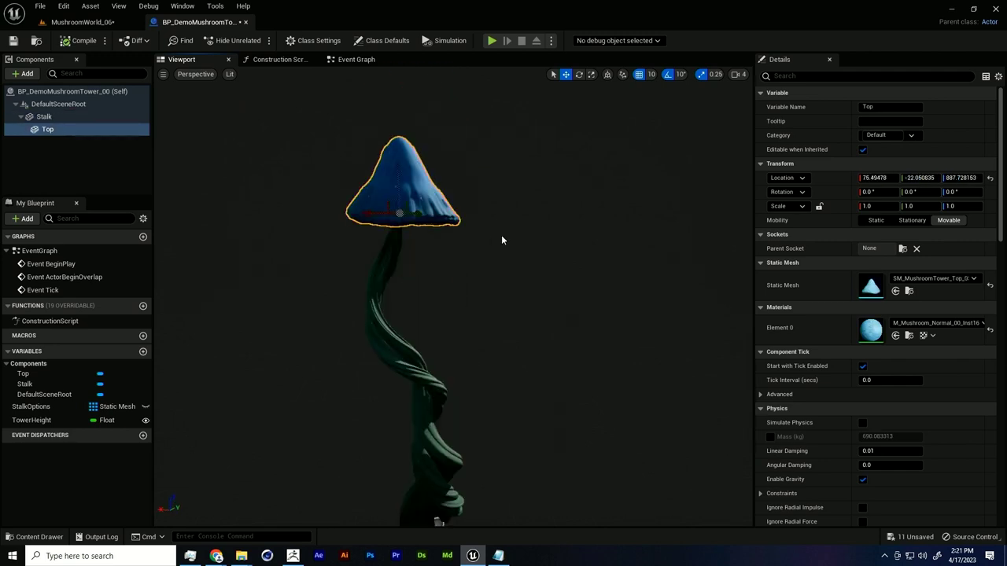
{"action": "right_click_drag", "start_coordinate": [420, 229], "coordinate": [431, 230]}
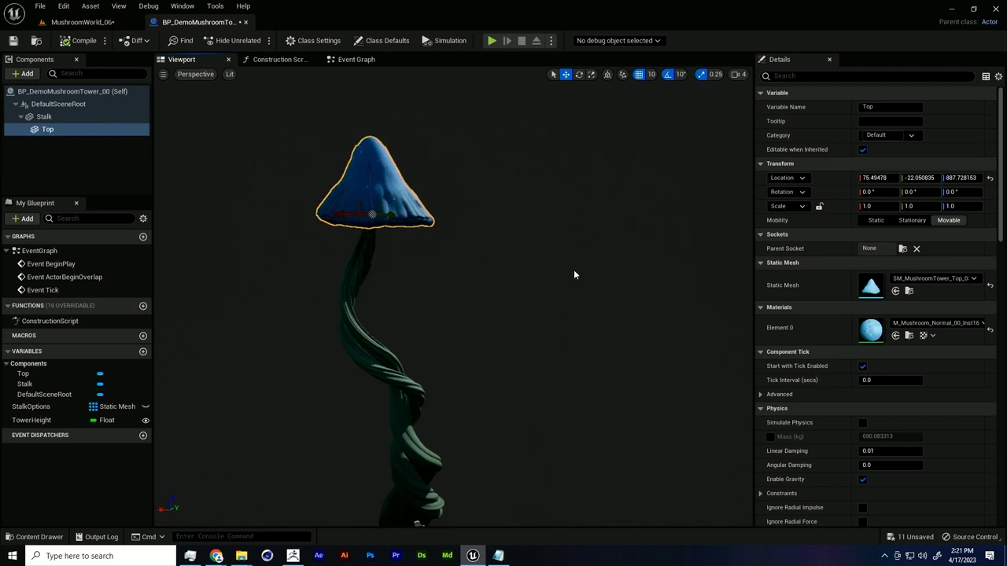
{"action": "right_click_drag", "start_coordinate": [583, 275], "coordinate": [653, 275]}
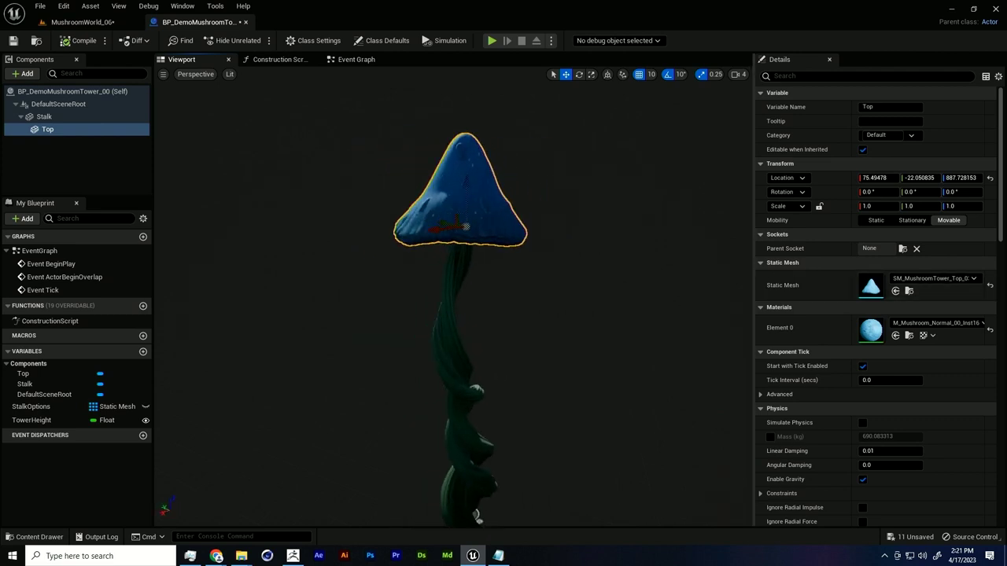
{"action": "right_click_drag", "start_coordinate": [516, 262], "coordinate": [519, 262]}
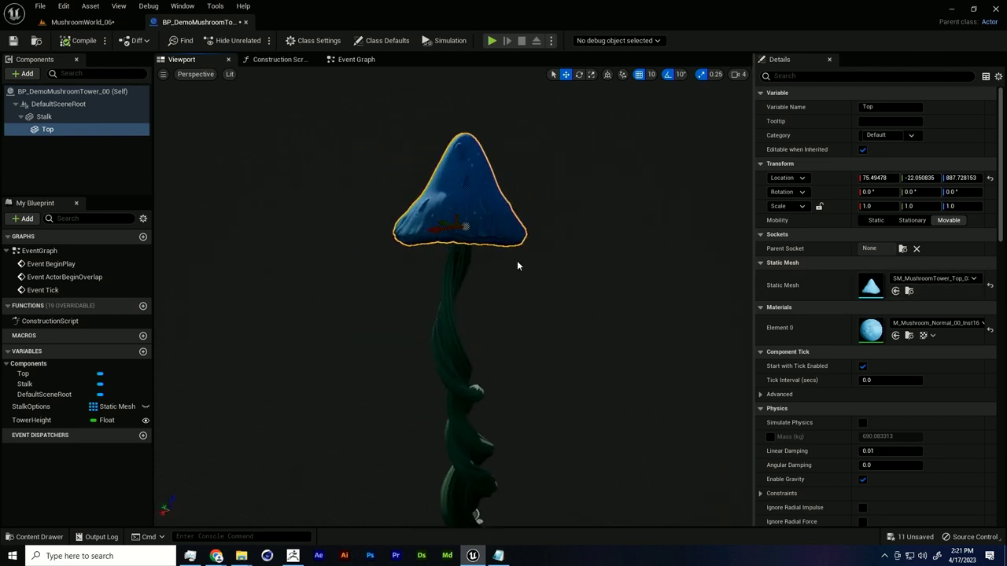
Step: Open the Top component's material instance, preview it, and open its parent material M_Mushroom_Normal_00
{"action": "double_click", "coordinate": [871, 329]}
{"action": "left_click_drag", "start_coordinate": [545, 337], "coordinate": [615, 335]}
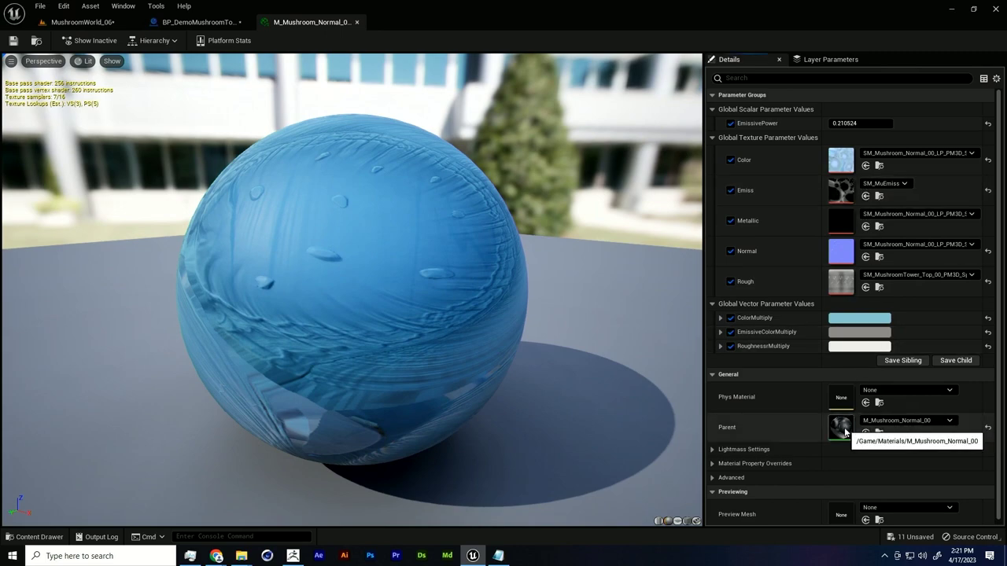
{"action": "double_click", "coordinate": [841, 427]}
Step: Examine the M_Mushroom_Normal_00 material graph and move the Desaturation node down between the Emiss texture and Blend_Overlay
{"action": "scroll", "coordinate": [605, 461], "scroll_direction": "up", "scroll_amount": 3}
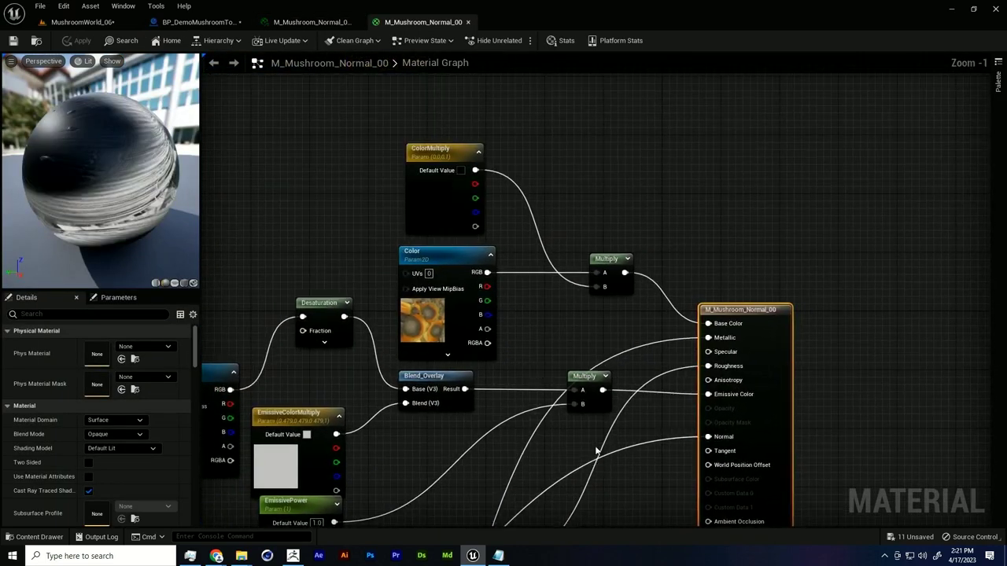
{"action": "right_click_drag", "start_coordinate": [597, 451], "coordinate": [661, 330]}
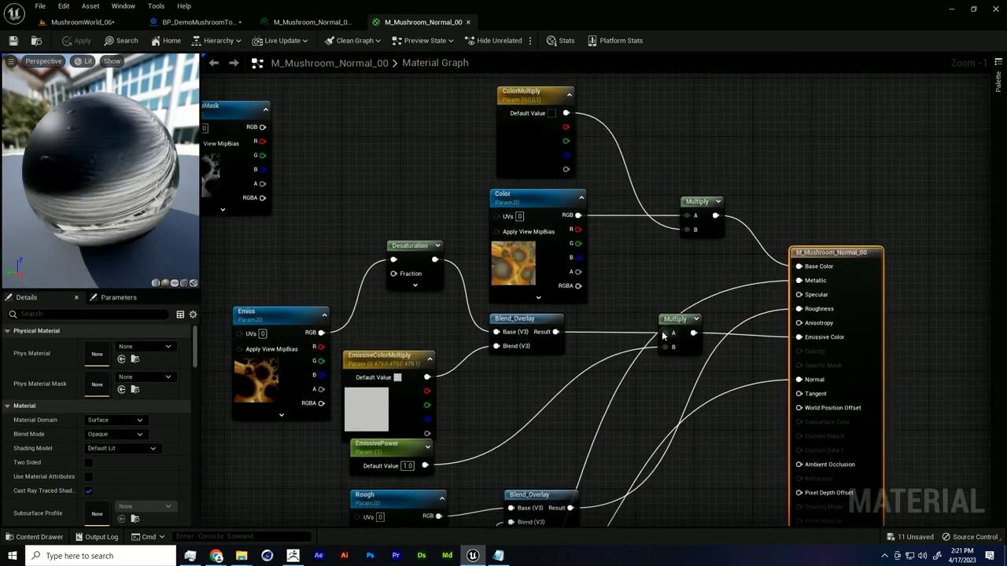
{"action": "right_click_drag", "start_coordinate": [719, 228], "coordinate": [718, 290]}
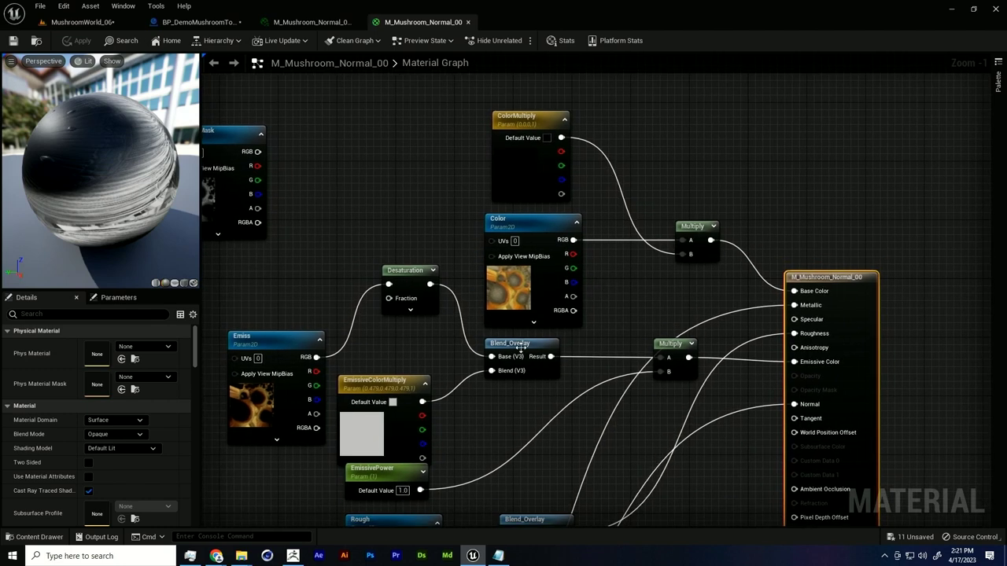
{"action": "right_click_drag", "start_coordinate": [381, 255], "coordinate": [520, 292]}
{"action": "left_click_drag", "start_coordinate": [347, 250], "coordinate": [385, 245]}
{"action": "right_click_drag", "start_coordinate": [516, 244], "coordinate": [469, 240]}
{"action": "left_click_drag", "start_coordinate": [511, 314], "coordinate": [495, 359]}
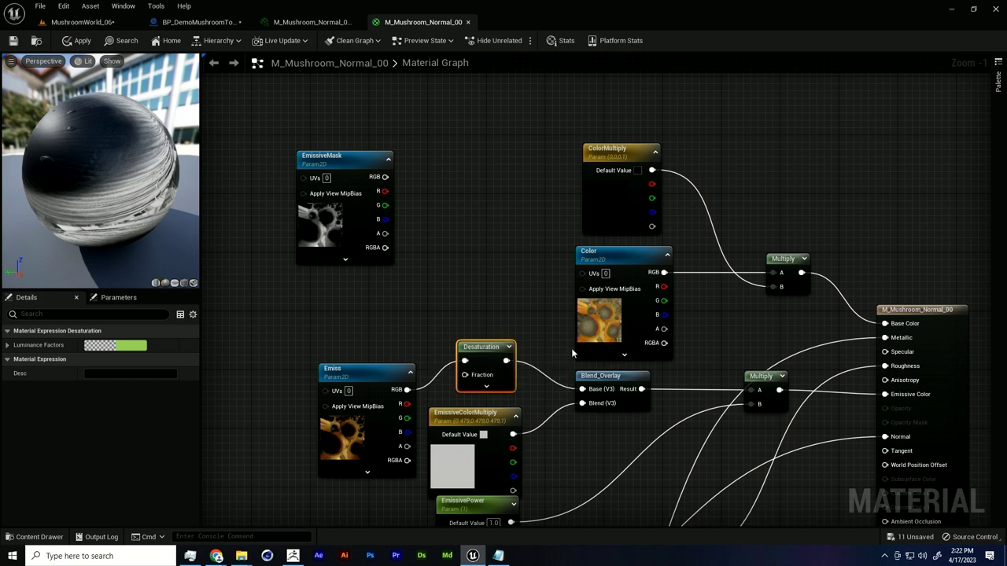
{"action": "right_click_drag", "start_coordinate": [572, 353], "coordinate": [662, 422]}
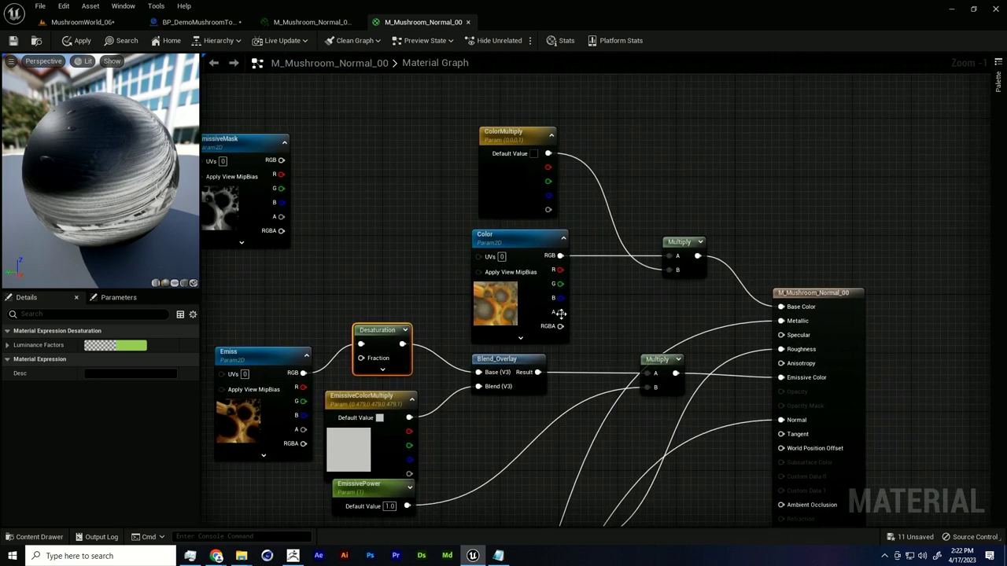
Step: Move the ColorMultiply, Color and Multiply nodes up as a group and place the EmissiveMask node below Color
{"action": "right_click_drag", "start_coordinate": [559, 313], "coordinate": [582, 331]}
{"action": "left_click_drag", "start_coordinate": [469, 162], "coordinate": [604, 186]}
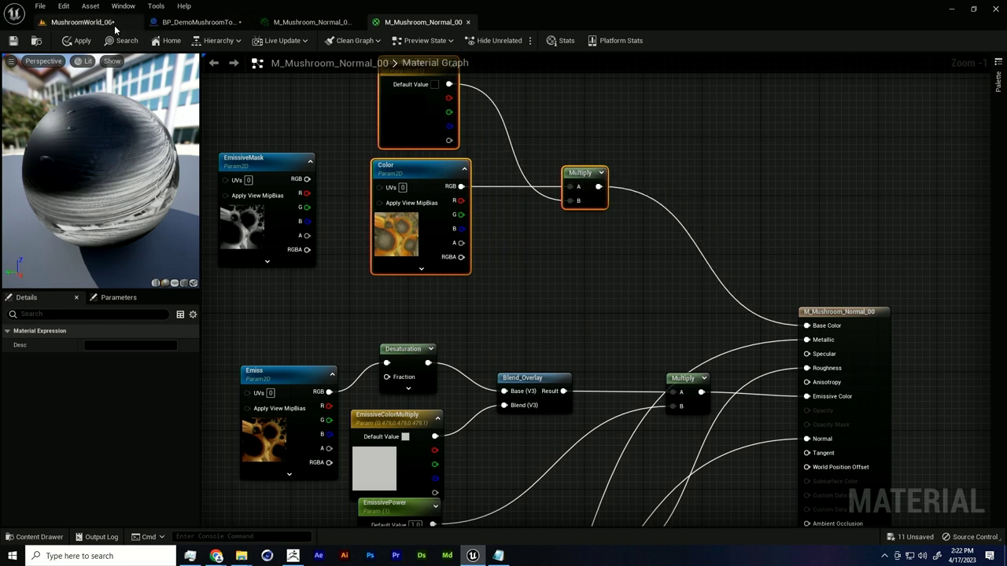
{"action": "right_click_drag", "start_coordinate": [530, 171], "coordinate": [535, 220]}
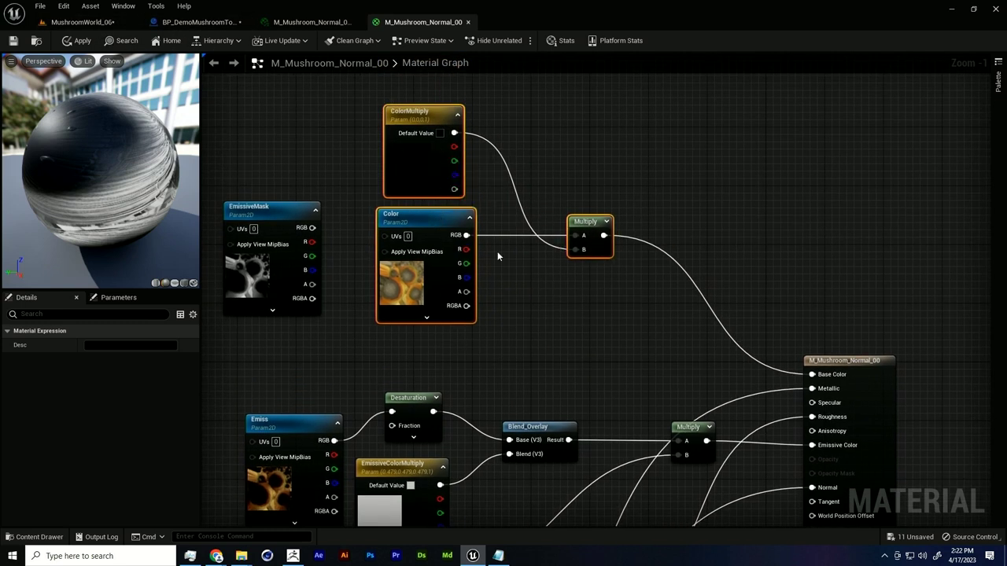
{"action": "left_click_drag", "start_coordinate": [592, 229], "coordinate": [563, 208]}
{"action": "left_click", "coordinate": [448, 258]}
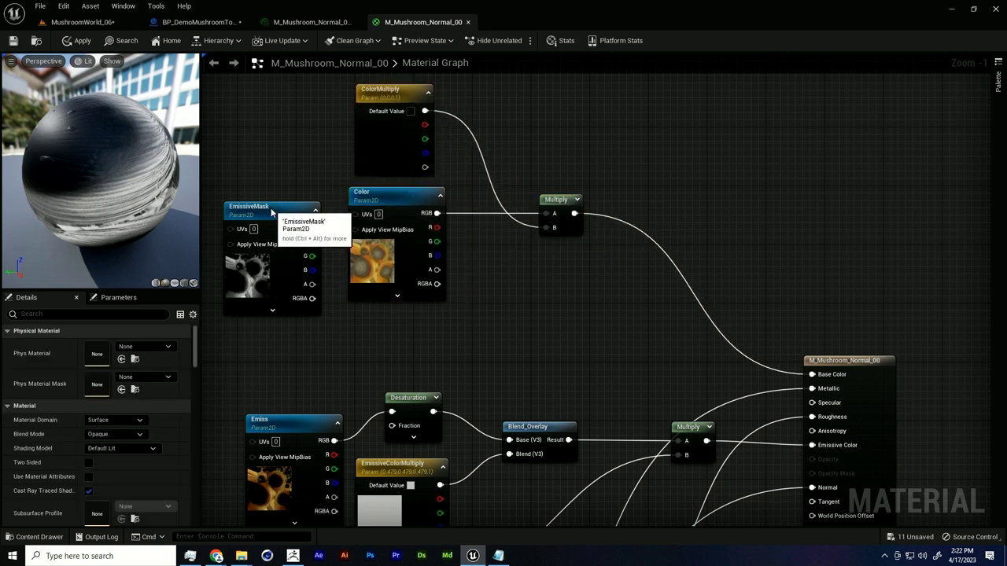
{"action": "left_click_drag", "start_coordinate": [271, 211], "coordinate": [409, 320]}
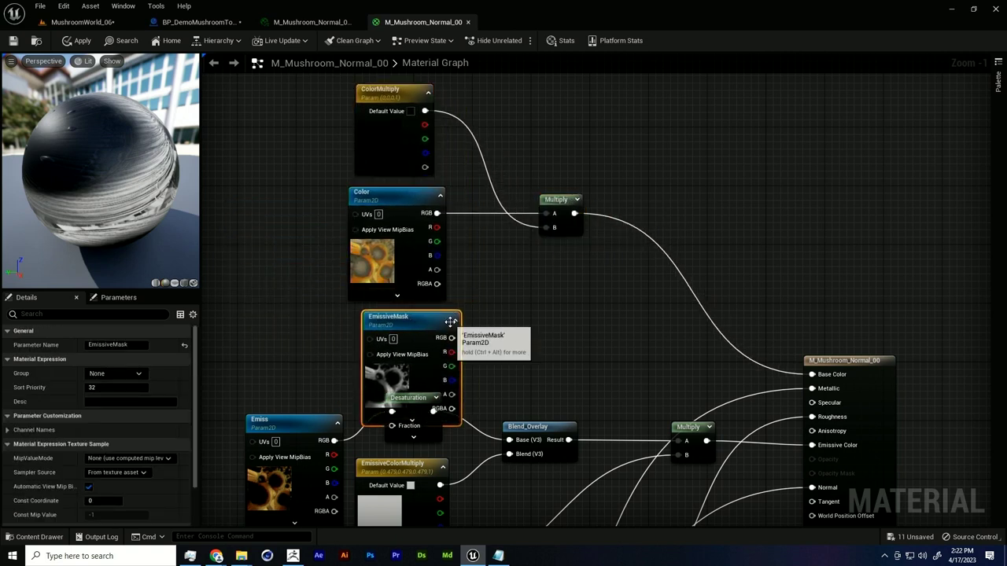
Step: In the MushroomWorld_06 level, browse to the _DemoThree/Mats folder, enlarge the asset area and open the M_Top_Editable_00 material
{"action": "left_click", "coordinate": [99, 23]}
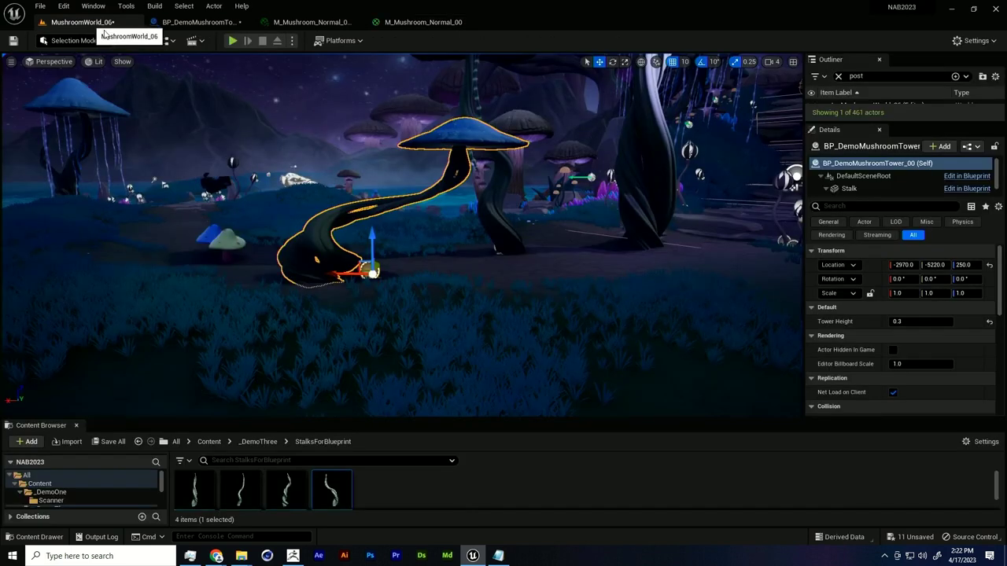
{"action": "left_click", "coordinate": [258, 442]}
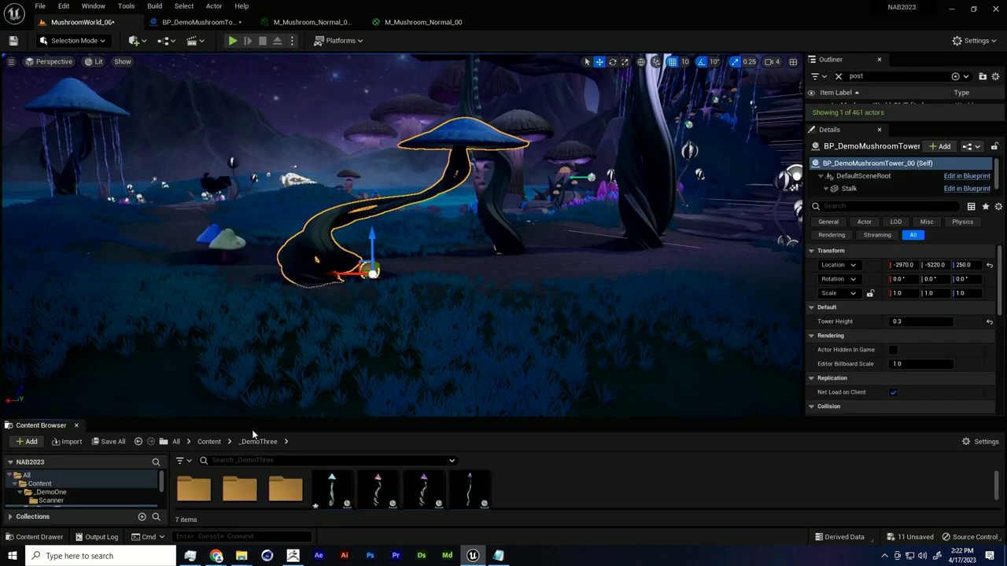
{"action": "scroll", "coordinate": [290, 479], "scroll_direction": "down", "scroll_amount": 2}
{"action": "double_click", "coordinate": [196, 489]}
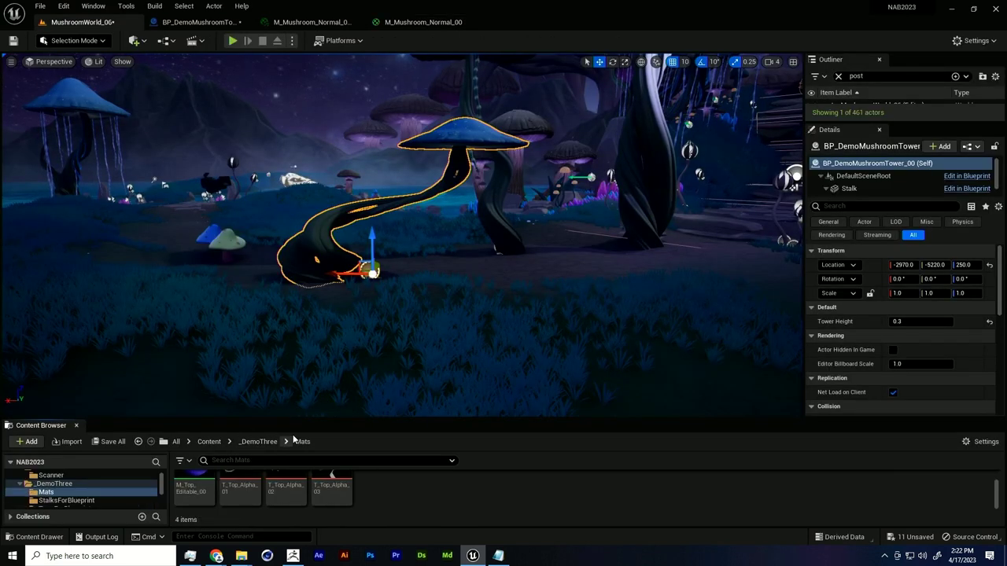
{"action": "left_click_drag", "start_coordinate": [299, 424], "coordinate": [299, 395]}
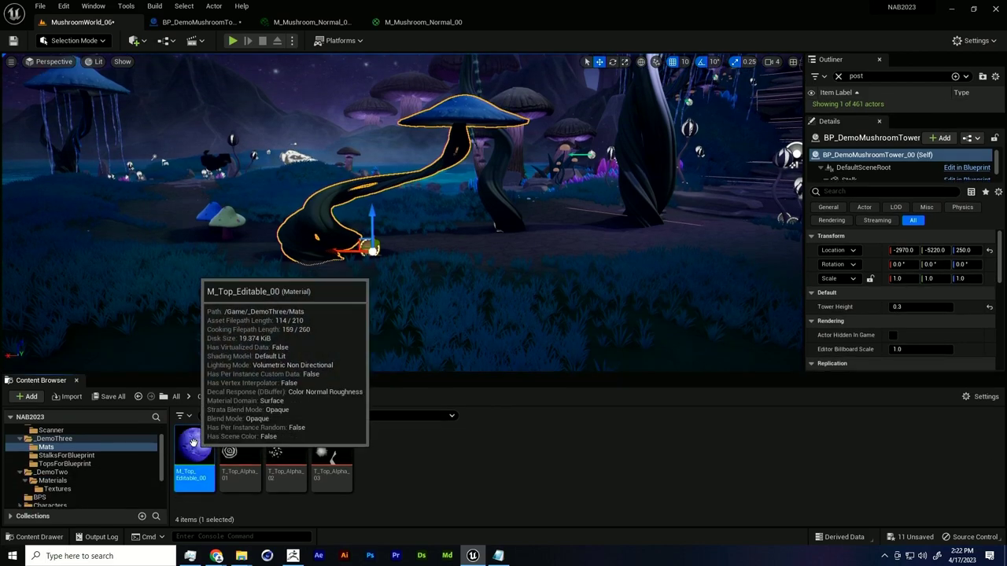
{"action": "double_click", "coordinate": [209, 460]}
Step: Examine how M_Top_Editable_00 combines the desaturated Color texture with the Color1, Color2 and Alpha Lerp, and inspect the preview sphere
{"action": "right_click_drag", "start_coordinate": [330, 434], "coordinate": [463, 515]}
{"action": "scroll", "coordinate": [448, 476], "scroll_direction": "down", "scroll_amount": 2}
{"action": "right_click_drag", "start_coordinate": [453, 312], "coordinate": [470, 383]}
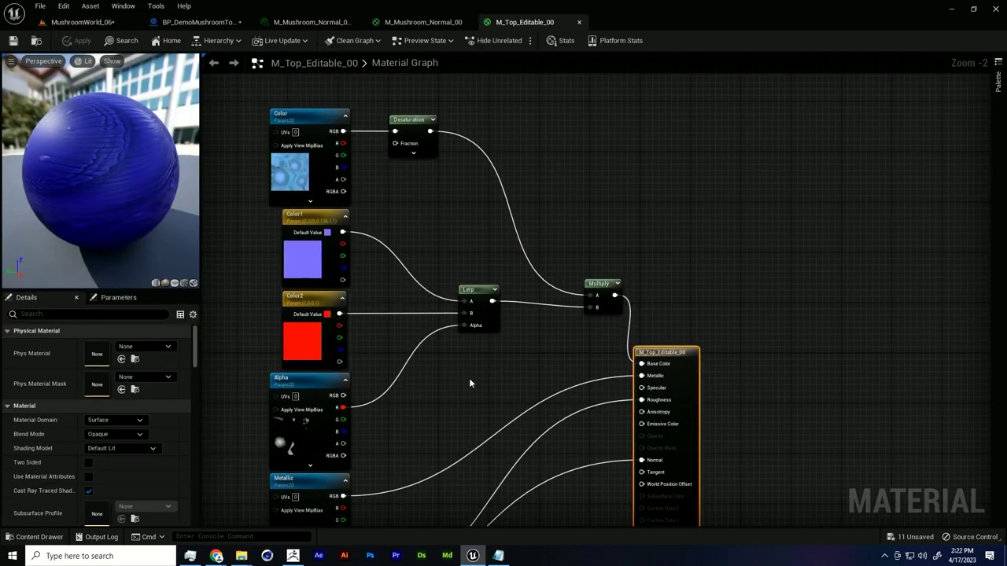
{"action": "scroll", "coordinate": [408, 157], "scroll_direction": "up", "scroll_amount": 1}
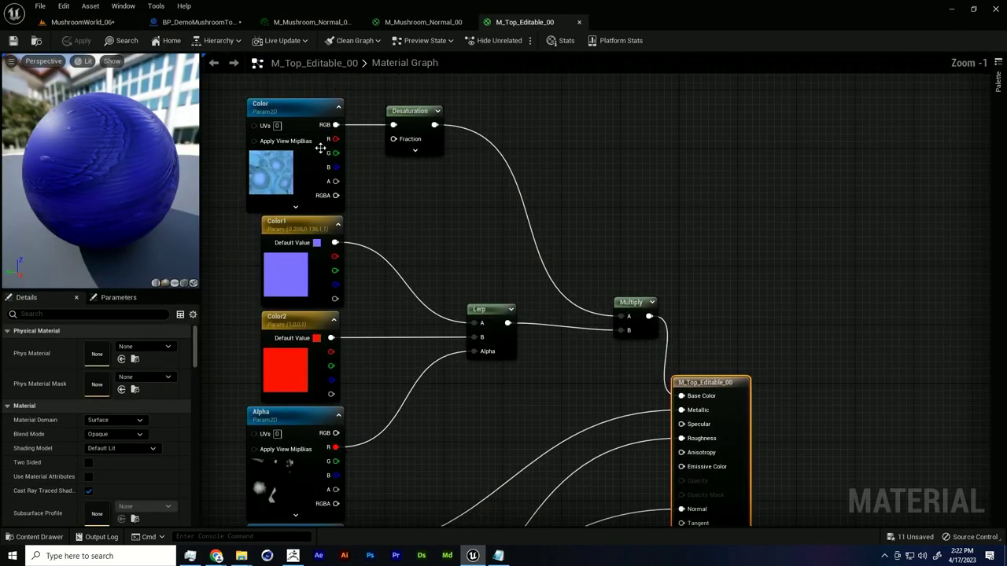
{"action": "left_click", "coordinate": [335, 110]}
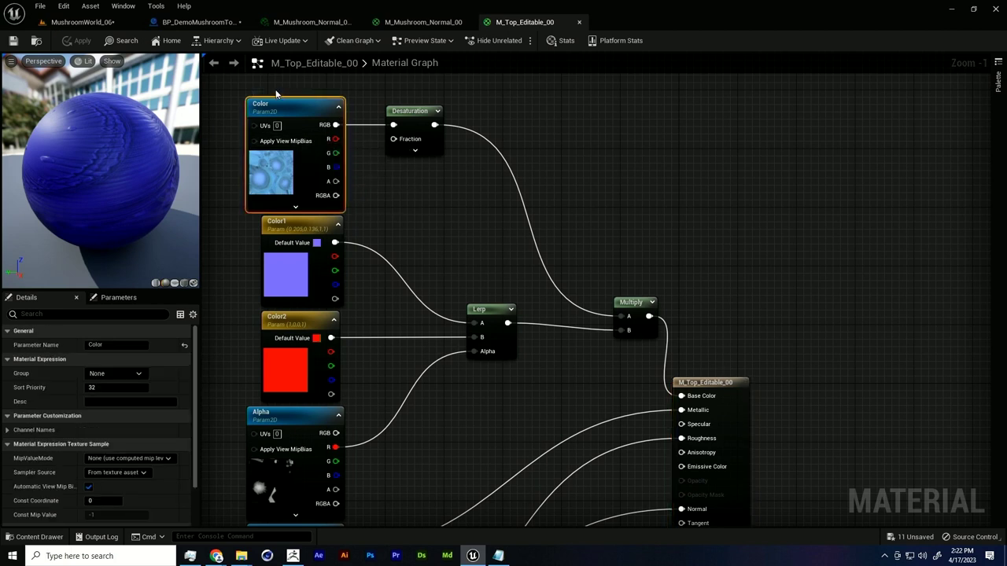
{"action": "left_click", "coordinate": [425, 142]}
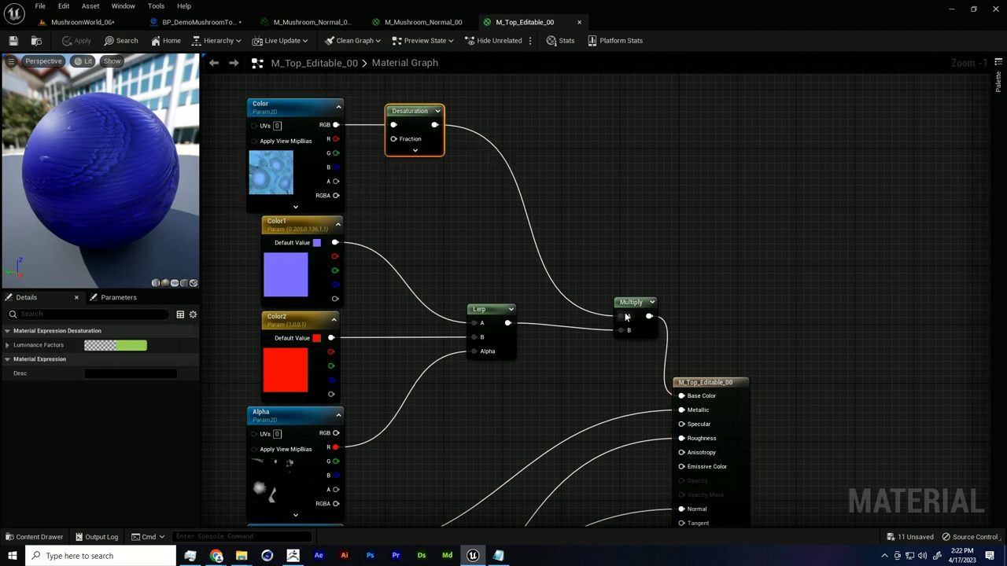
{"action": "right_click_drag", "start_coordinate": [627, 316], "coordinate": [659, 262]}
{"action": "left_click", "coordinate": [317, 361]}
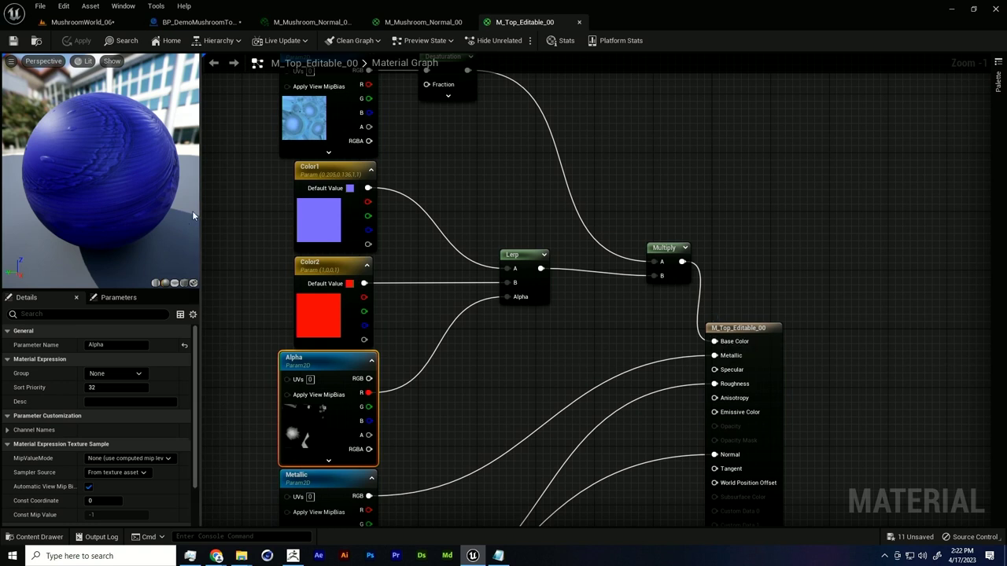
{"action": "left_click_drag", "start_coordinate": [154, 219], "coordinate": [187, 176]}
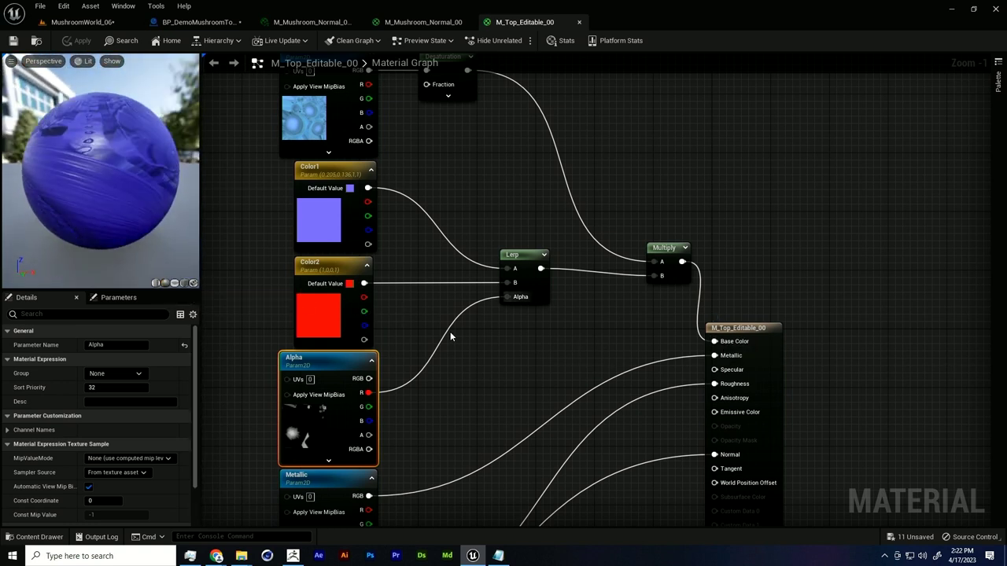
Step: Create a material instance from M_Top_Editable_00 in the Mats folder, keeping the default name
{"action": "left_click", "coordinate": [82, 22]}
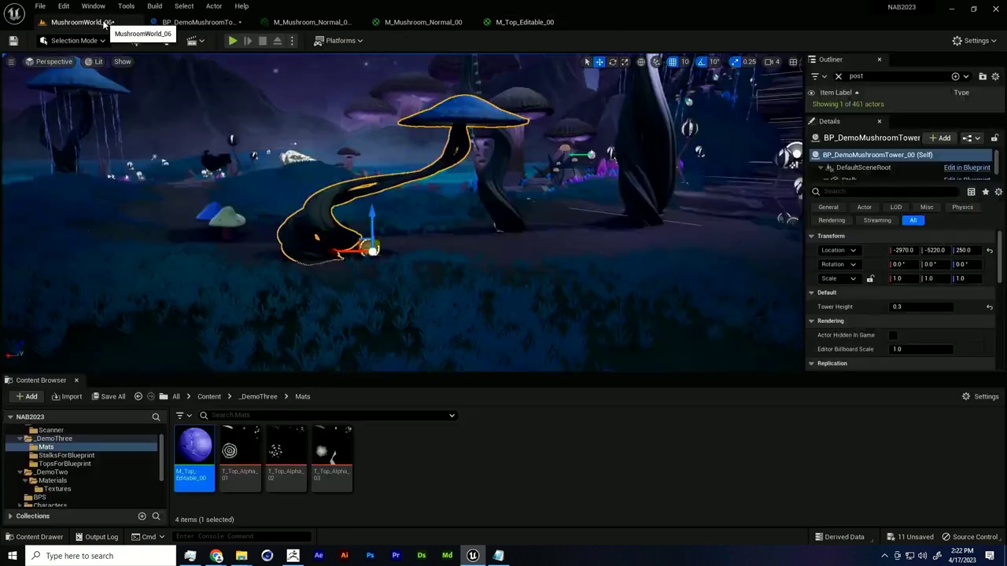
{"action": "right_click", "coordinate": [210, 447]}
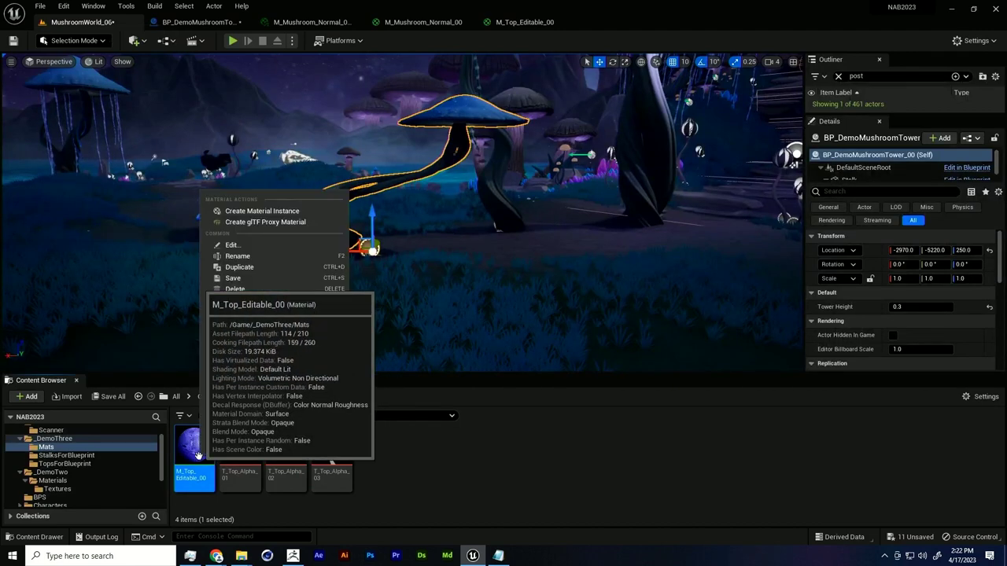
{"action": "left_click", "coordinate": [279, 212]}
{"action": "key", "text": "Return"}
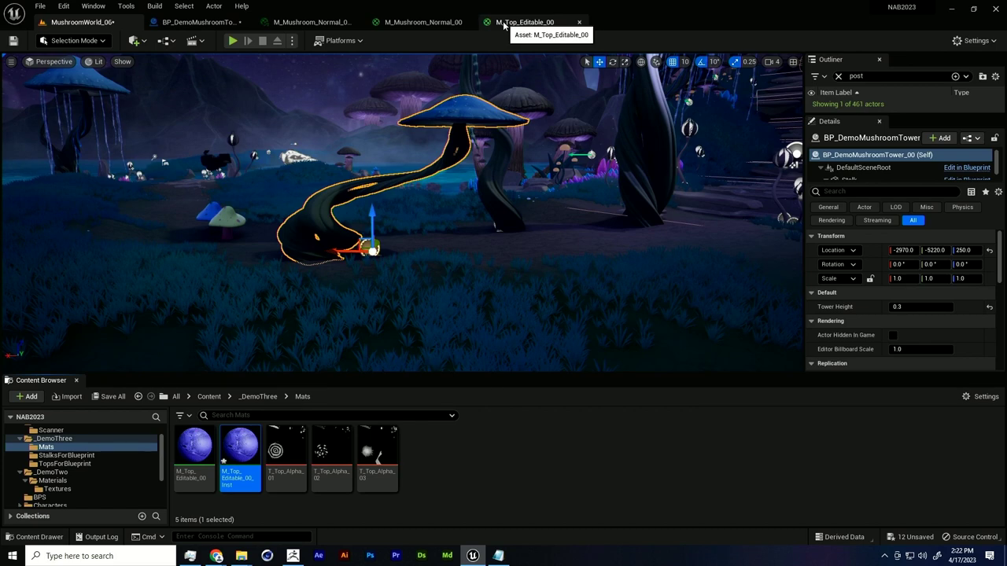
Step: In the tower blueprint, assign M_Top_Editable_00_Inst to Element 0 of the Top component and inspect the cap from several angles
{"action": "left_click", "coordinate": [201, 22]}
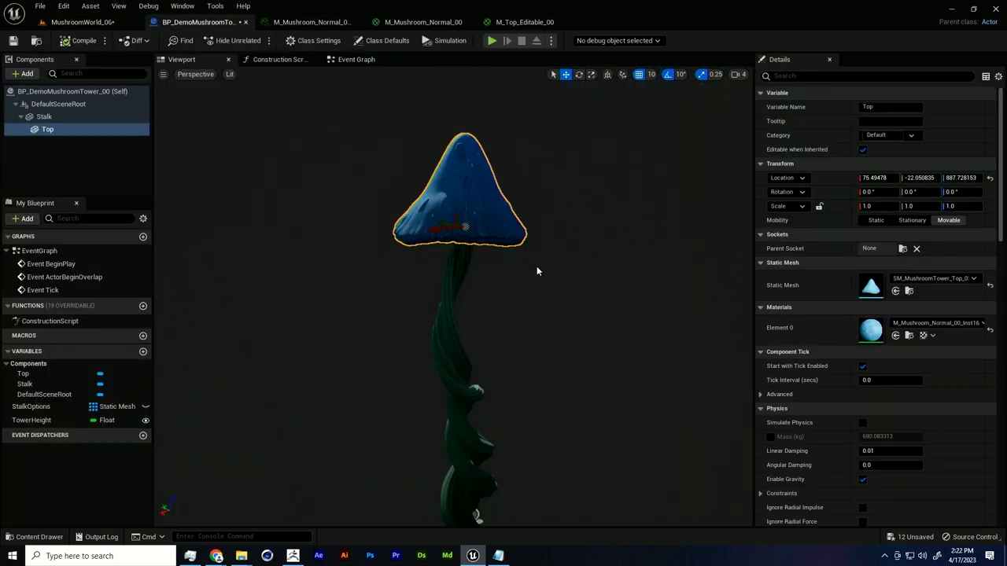
{"action": "left_click", "coordinate": [895, 336]}
{"action": "left_click_drag", "start_coordinate": [617, 344], "coordinate": [562, 345], "text": "alt"}
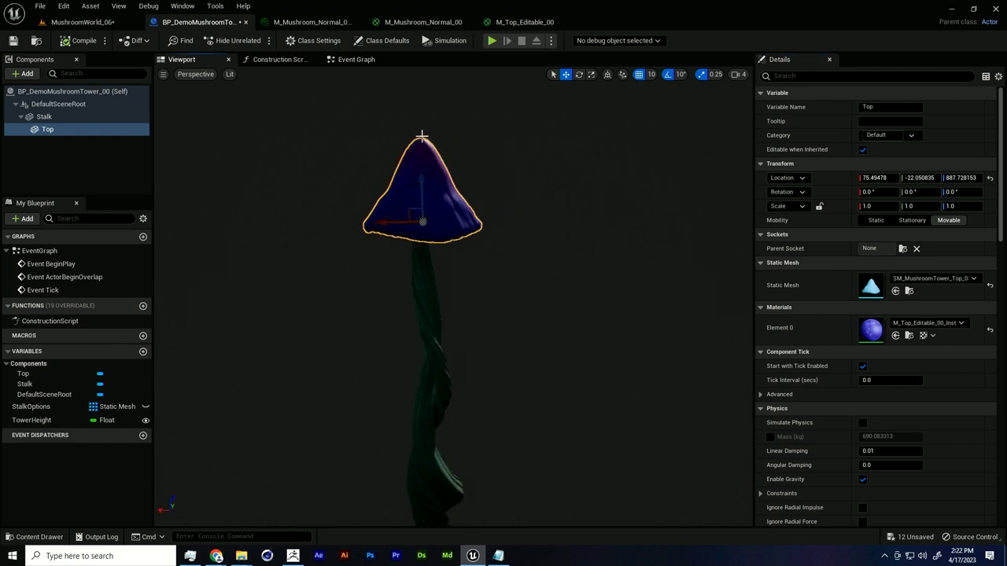
{"action": "left_click_drag", "start_coordinate": [500, 195], "coordinate": [491, 168], "text": "alt"}
{"action": "scroll", "coordinate": [491, 193], "scroll_direction": "up", "scroll_amount": 3}
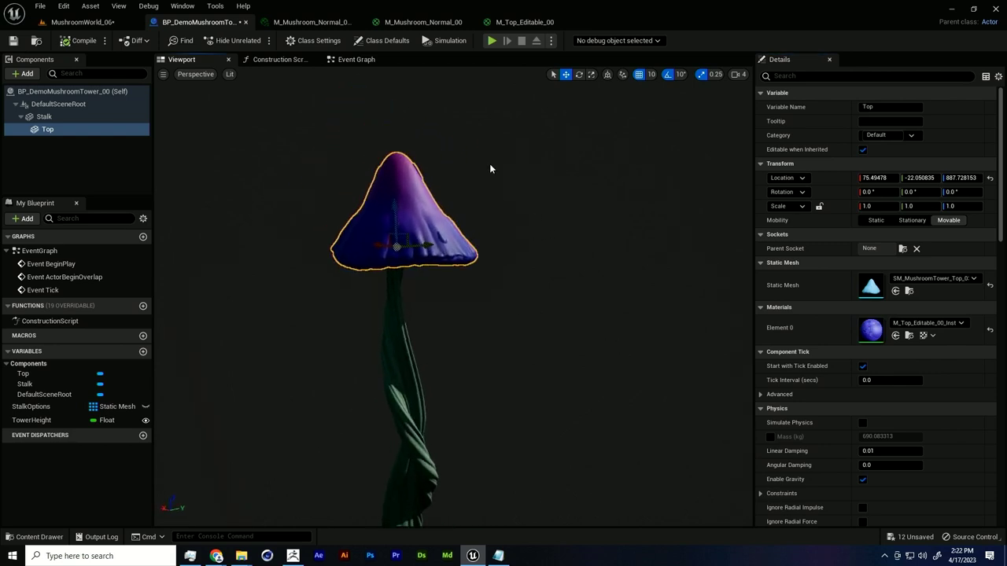
{"action": "scroll", "coordinate": [489, 169], "scroll_direction": "up", "scroll_amount": 3}
{"action": "right_click_drag", "start_coordinate": [490, 169], "coordinate": [490, 169]}
{"action": "right_click_drag", "start_coordinate": [512, 274], "coordinate": [502, 275]}
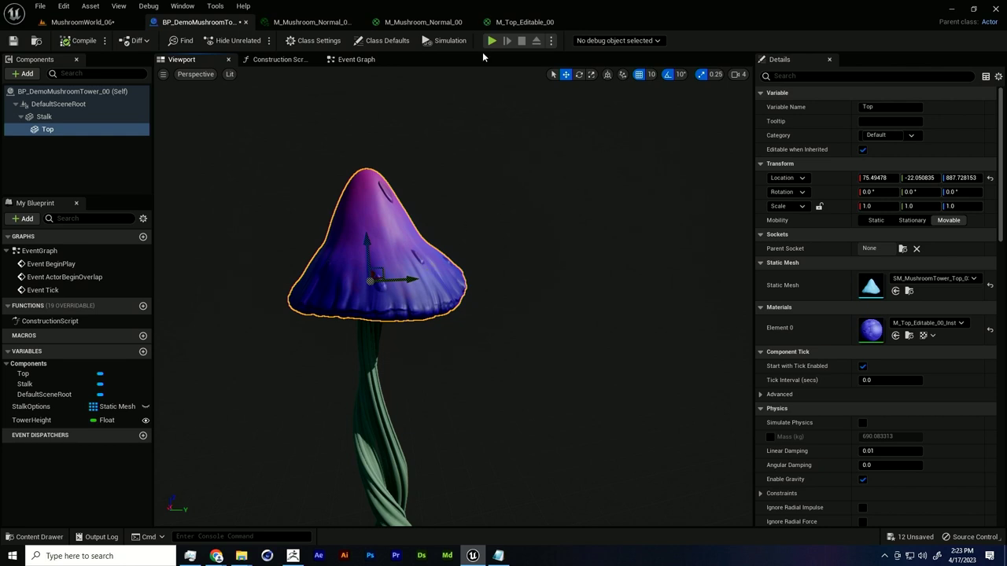
Step: In the construction script, add a Top reference below the Get Socket Location node and create a Create Dynamic Material Instance node from it
{"action": "left_click", "coordinate": [289, 58]}
{"action": "right_click_drag", "start_coordinate": [407, 273], "coordinate": [446, 255]}
{"action": "scroll", "coordinate": [342, 236], "scroll_direction": "up", "scroll_amount": 1}
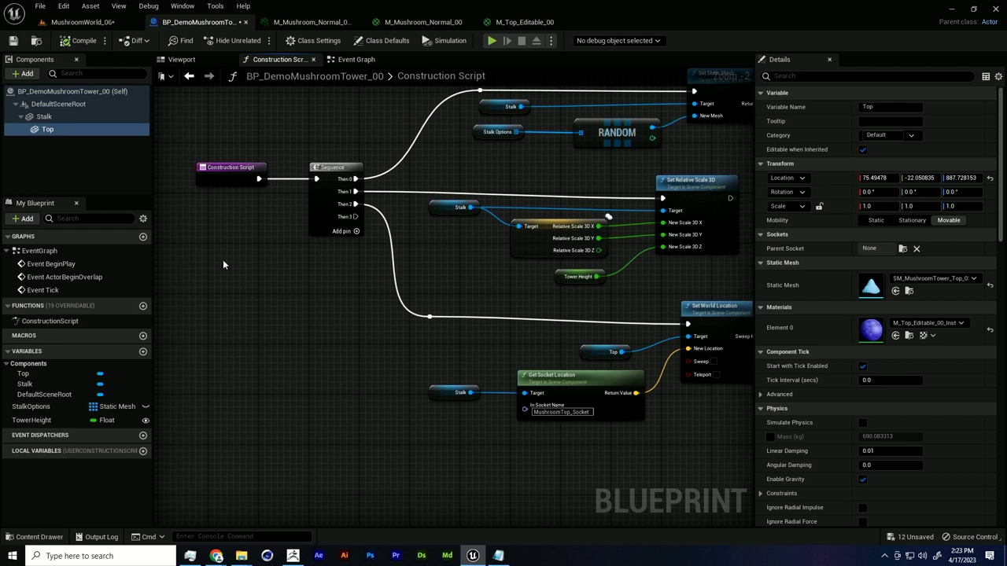
{"action": "left_click_drag", "start_coordinate": [48, 129], "coordinate": [359, 445]}
{"action": "right_click_drag", "start_coordinate": [417, 431], "coordinate": [399, 357]}
{"action": "left_click_drag", "start_coordinate": [347, 378], "coordinate": [351, 406]}
{"action": "scroll", "coordinate": [351, 406], "scroll_direction": "up", "scroll_amount": 2}
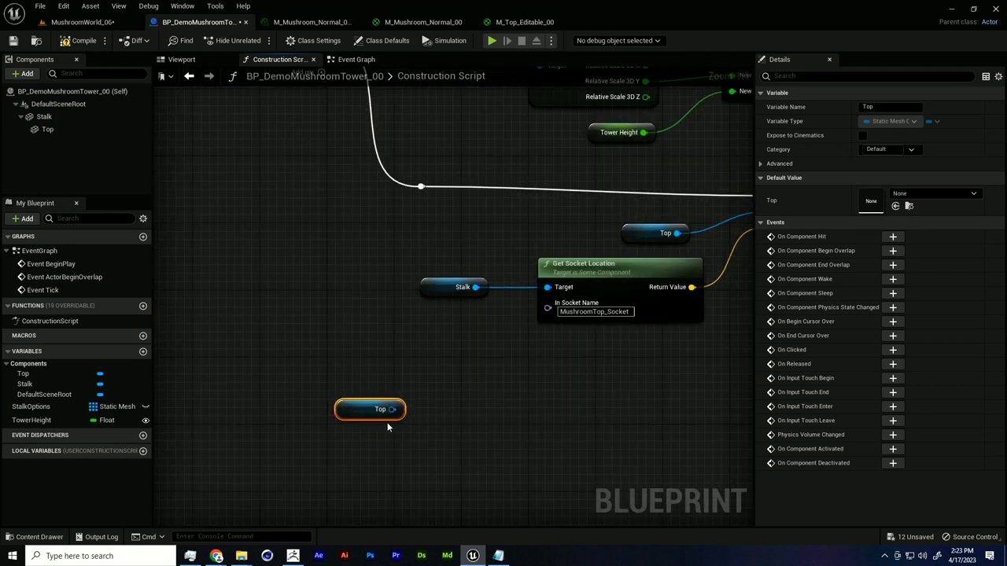
{"action": "left_click_drag", "start_coordinate": [392, 410], "coordinate": [431, 392]}
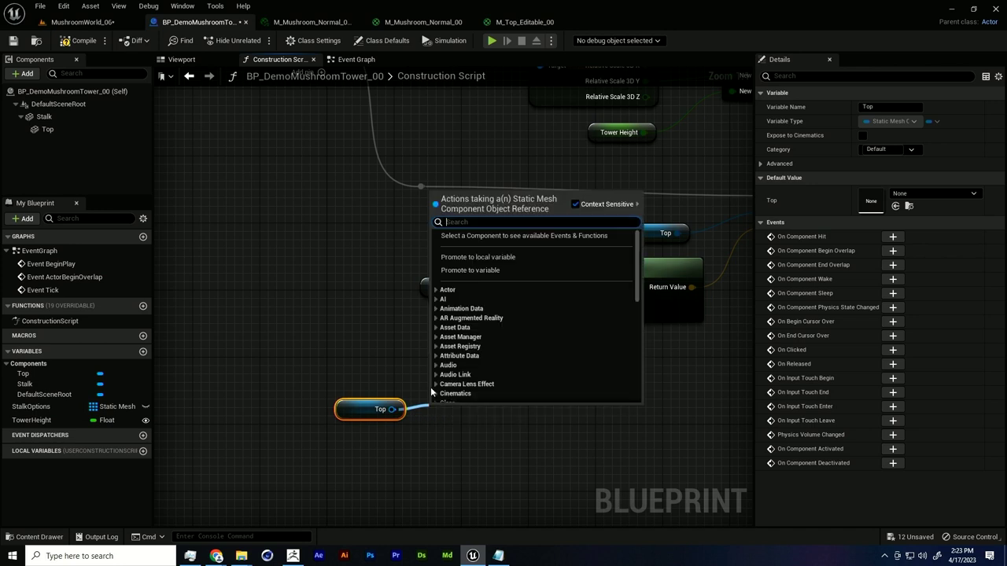
{"action": "type", "text": "create dyn"}
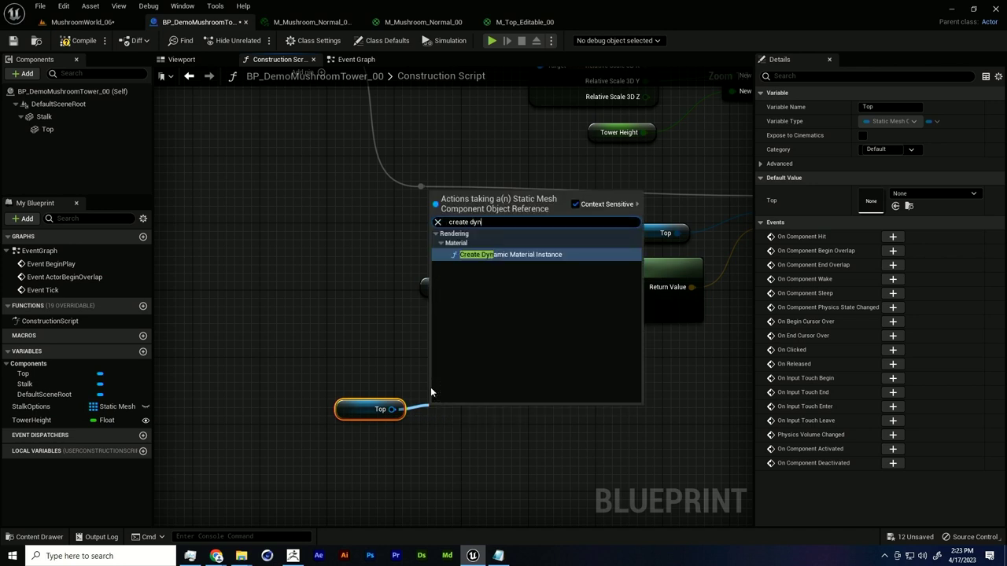
{"action": "key", "text": "Return"}
Step: Position the Top reference beside Create Dynamic Material Instance and connect the Sequence's Then 3 output to that node's execution input
{"action": "left_click_drag", "start_coordinate": [354, 405], "coordinate": [451, 463]}
{"action": "left_click", "coordinate": [376, 433]}
{"action": "right_click_drag", "start_coordinate": [433, 371], "coordinate": [442, 449]}
{"action": "left_click_drag", "start_coordinate": [317, 136], "coordinate": [446, 490]}
{"action": "left_click_drag", "start_coordinate": [330, 118], "coordinate": [449, 495]}
{"action": "right_click_drag", "start_coordinate": [467, 437], "coordinate": [441, 290]}
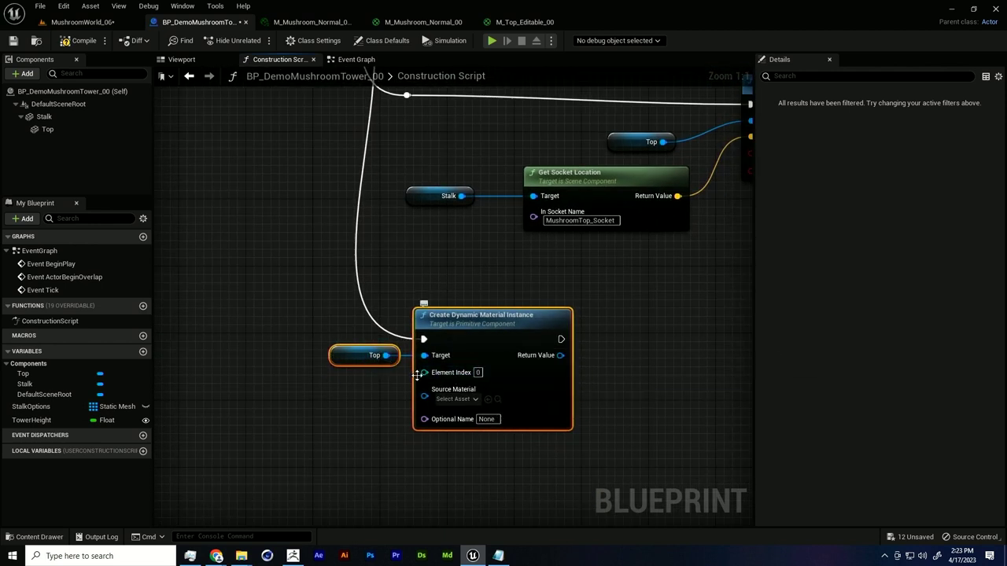
Step: Promote Create Dynamic Material Instance's Return Value to a variable named DynamicMaterial and line up its SET node with the create node
{"action": "left_click", "coordinate": [48, 129]}
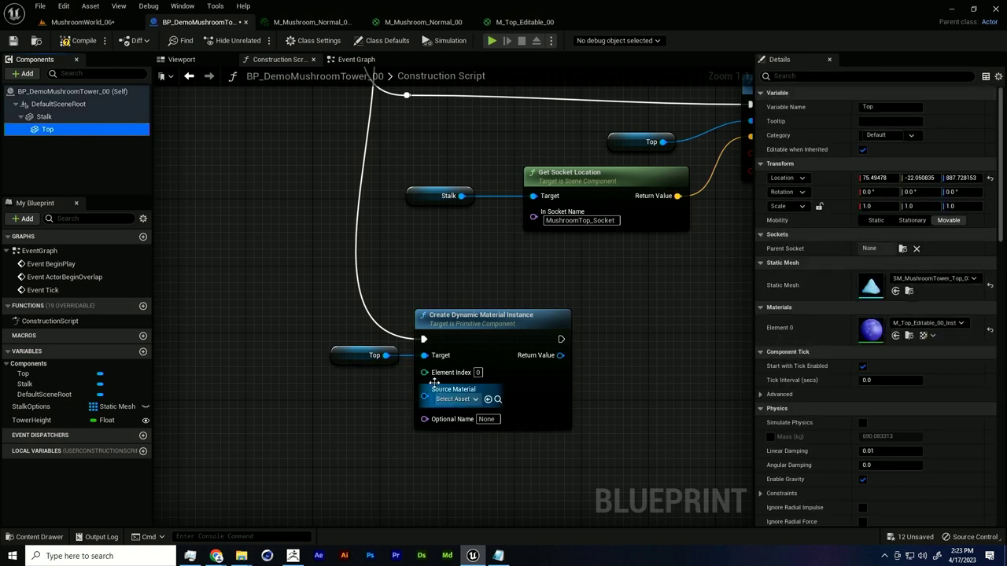
{"action": "right_click_drag", "start_coordinate": [558, 408], "coordinate": [553, 405]}
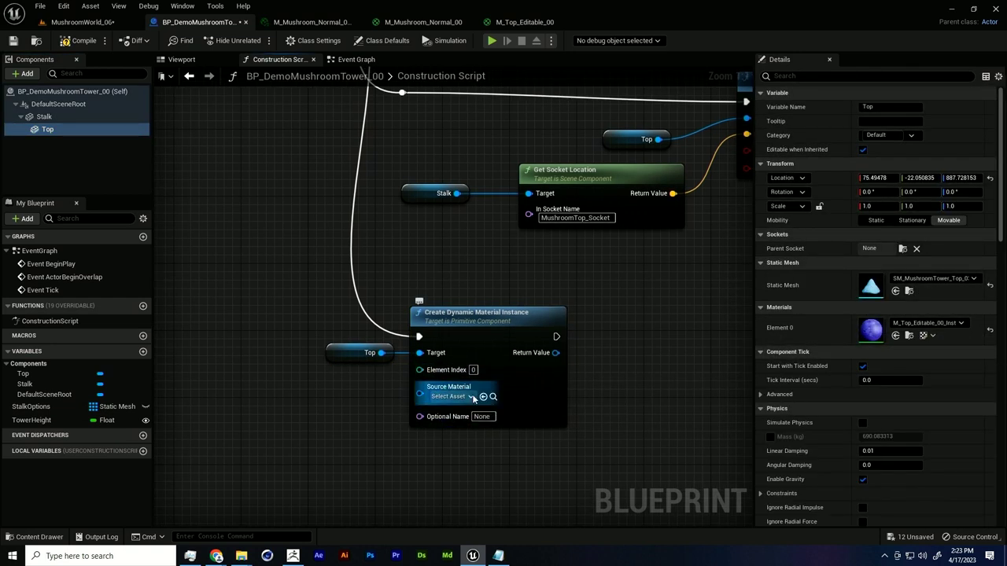
{"action": "right_click_drag", "start_coordinate": [606, 384], "coordinate": [527, 400]}
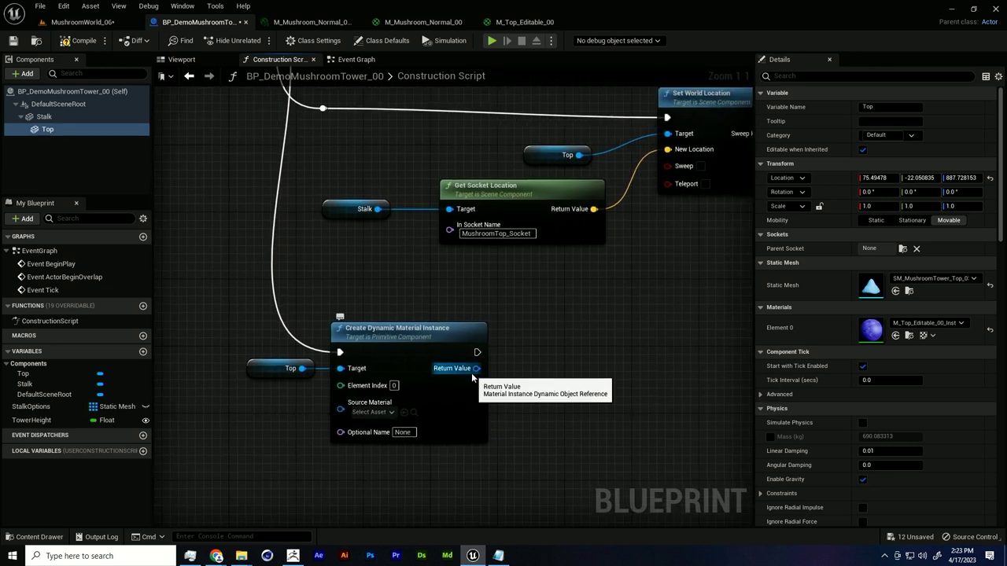
{"action": "left_click_drag", "start_coordinate": [476, 368], "coordinate": [516, 366]}
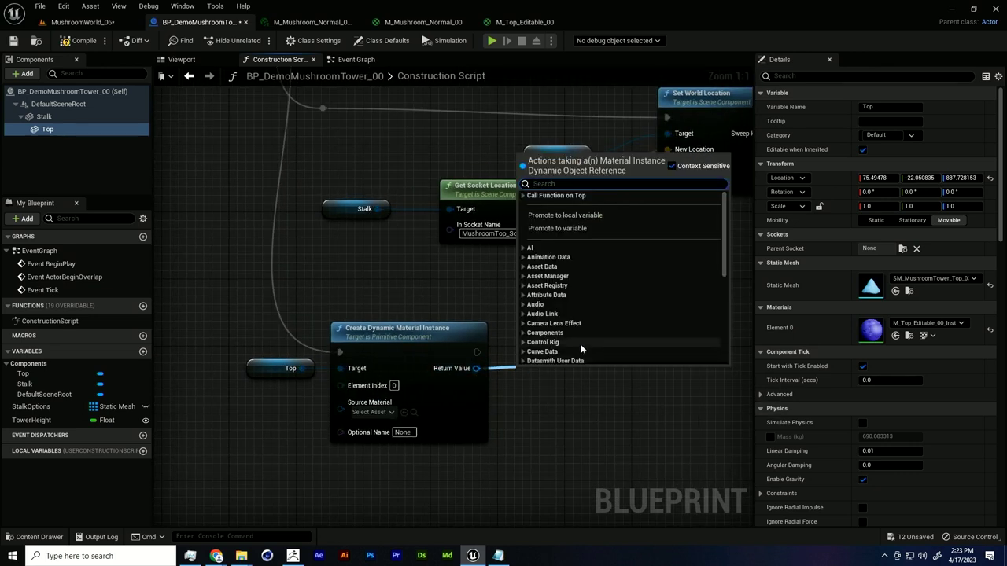
{"action": "left_click", "coordinate": [563, 227]}
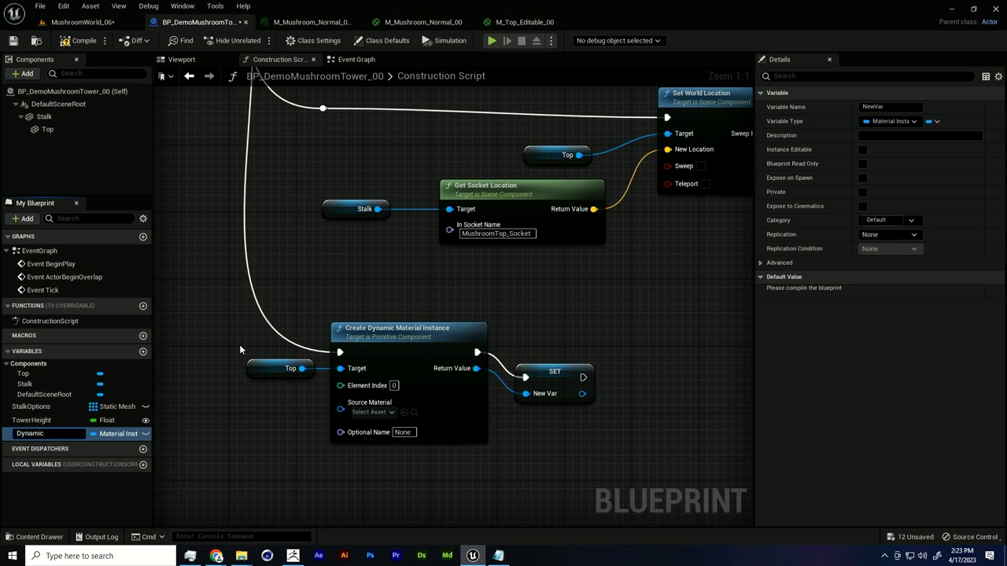
{"action": "type", "text": "DynamicMaterial"}
{"action": "key", "text": "Return"}
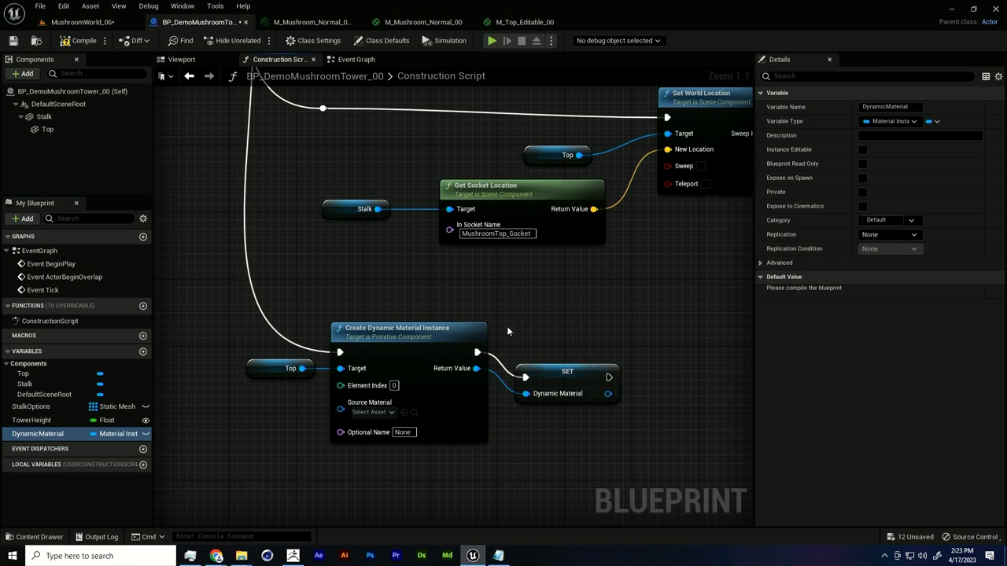
{"action": "left_click_drag", "start_coordinate": [555, 381], "coordinate": [680, 391]}
{"action": "left_click", "coordinate": [643, 422]}
{"action": "right_click_drag", "start_coordinate": [623, 429], "coordinate": [585, 416]}
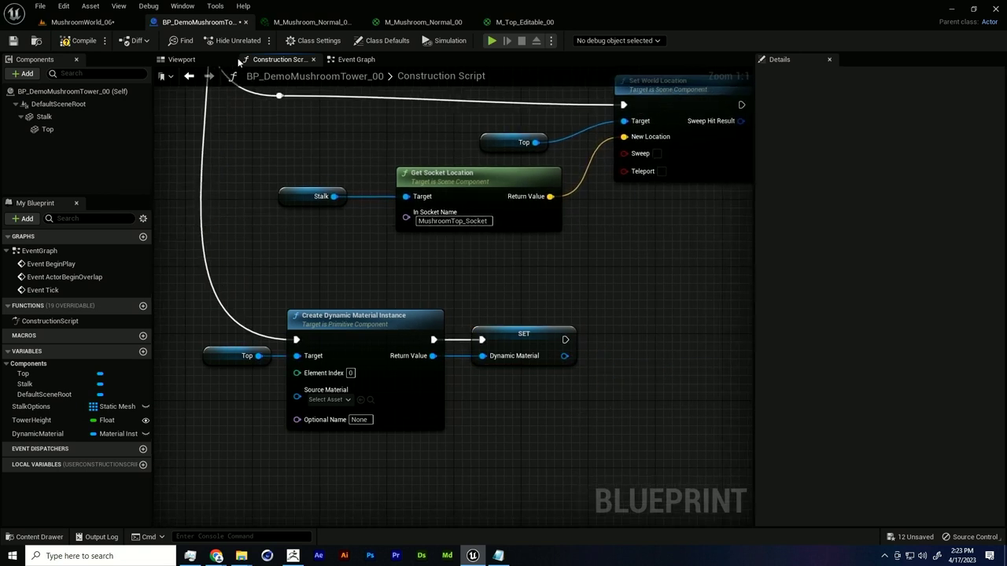
Step: Open the M_Top_Editable_00_Inst material instance from the level's Mats folder and review its texture and color parameters
{"action": "left_click", "coordinate": [100, 24]}
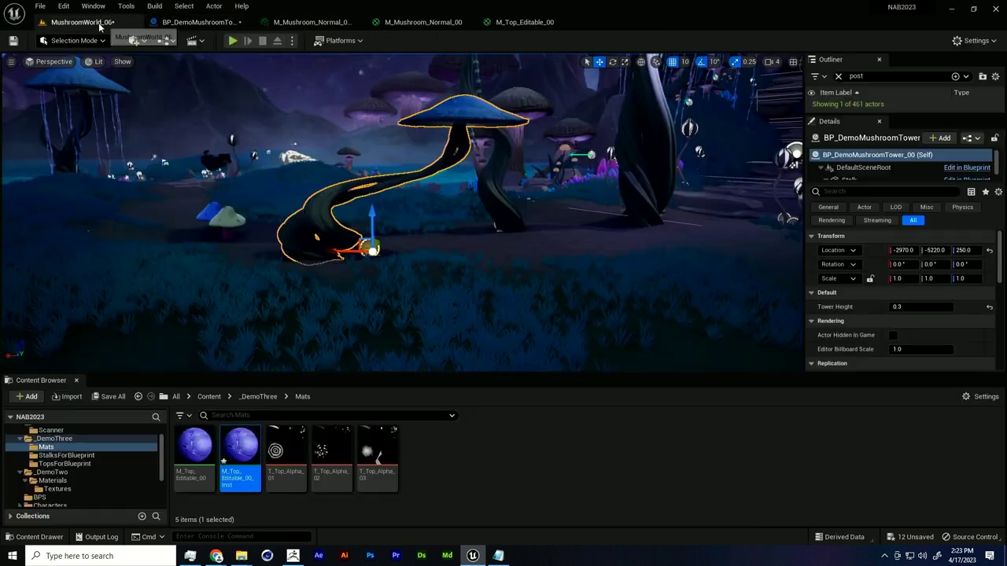
{"action": "double_click", "coordinate": [236, 449]}
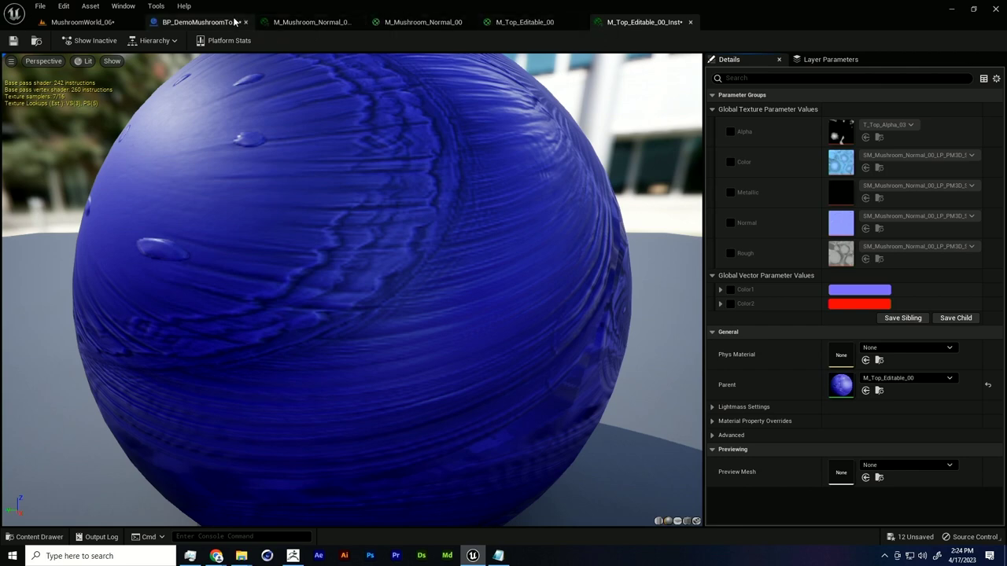
Step: From the DynamicMaterial SET node in the construction script, add a Set Texture Parameter Value node and line it up with the chain
{"action": "left_click", "coordinate": [199, 22]}
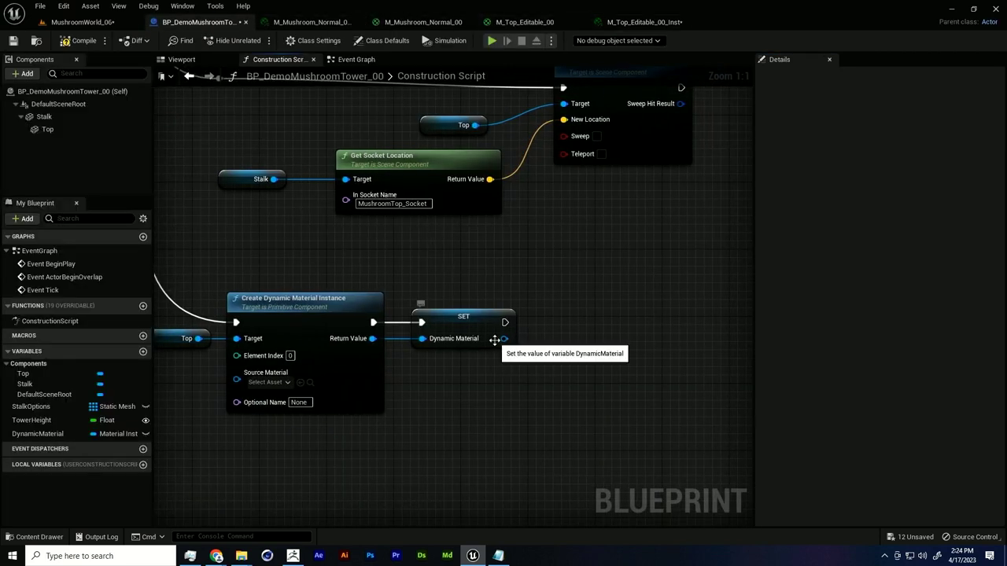
{"action": "left_click_drag", "start_coordinate": [504, 338], "coordinate": [553, 340]}
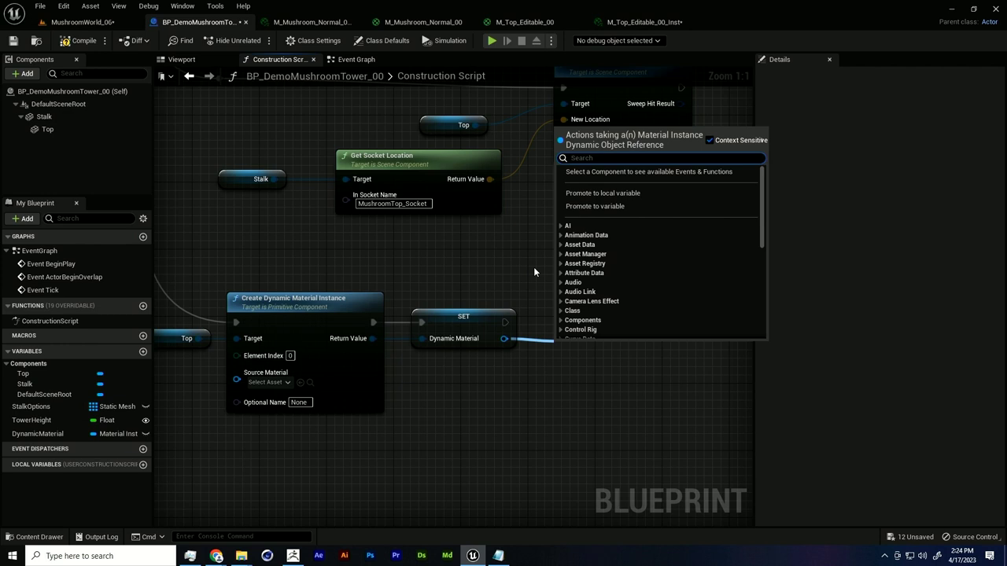
{"action": "type", "text": "set paramet"}
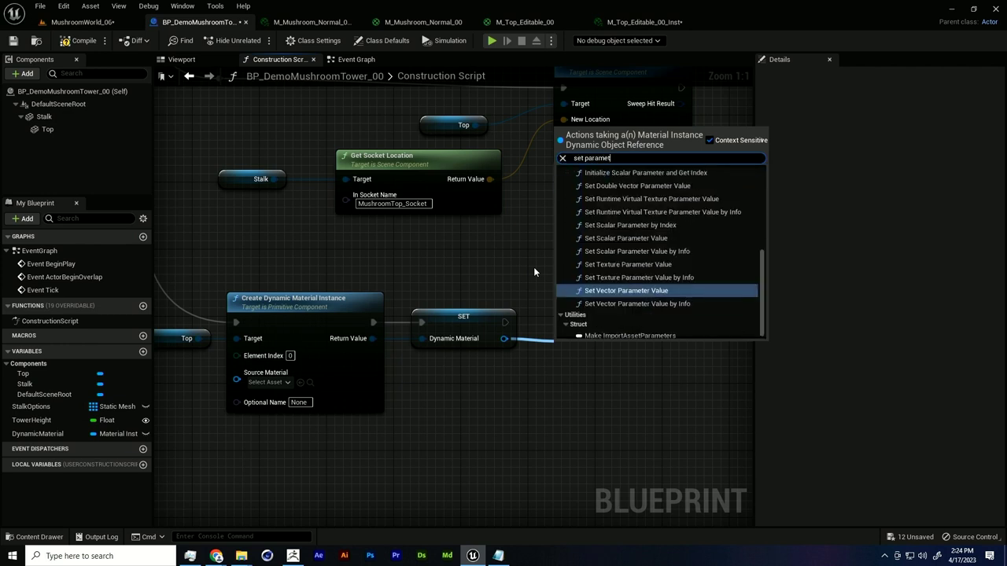
{"action": "type", "text": "er"}
{"action": "scroll", "coordinate": [712, 278], "scroll_direction": "up", "scroll_amount": 2}
{"action": "scroll", "coordinate": [712, 265], "scroll_direction": "down", "scroll_amount": 1}
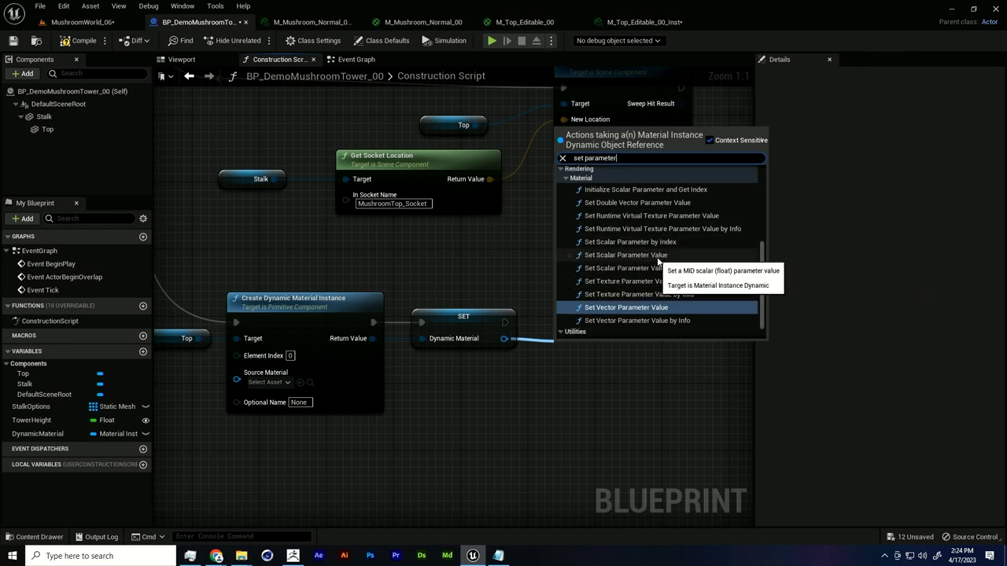
{"action": "left_click", "coordinate": [643, 281]}
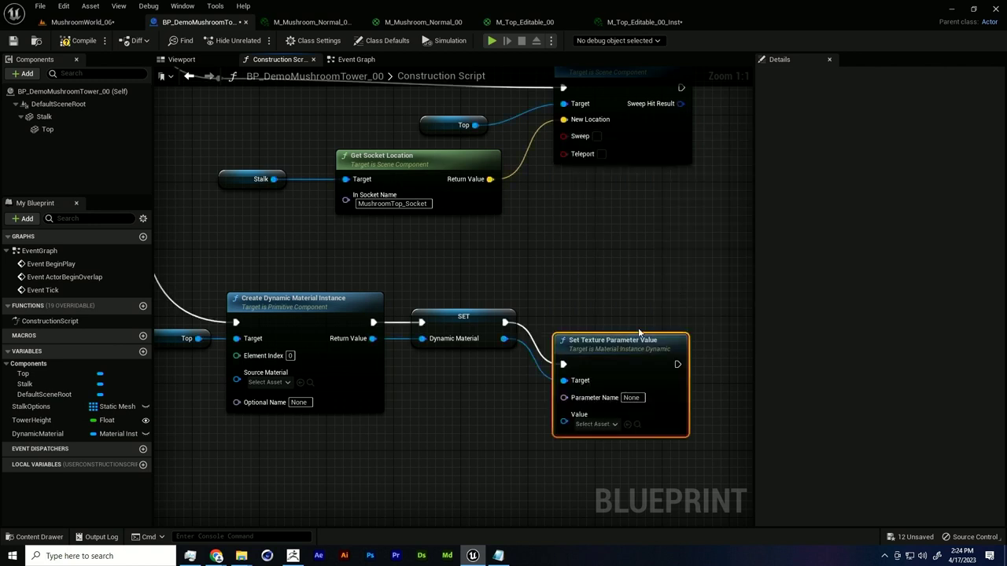
{"action": "left_click_drag", "start_coordinate": [615, 350], "coordinate": [606, 308]}
{"action": "right_click_drag", "start_coordinate": [675, 413], "coordinate": [620, 384]}
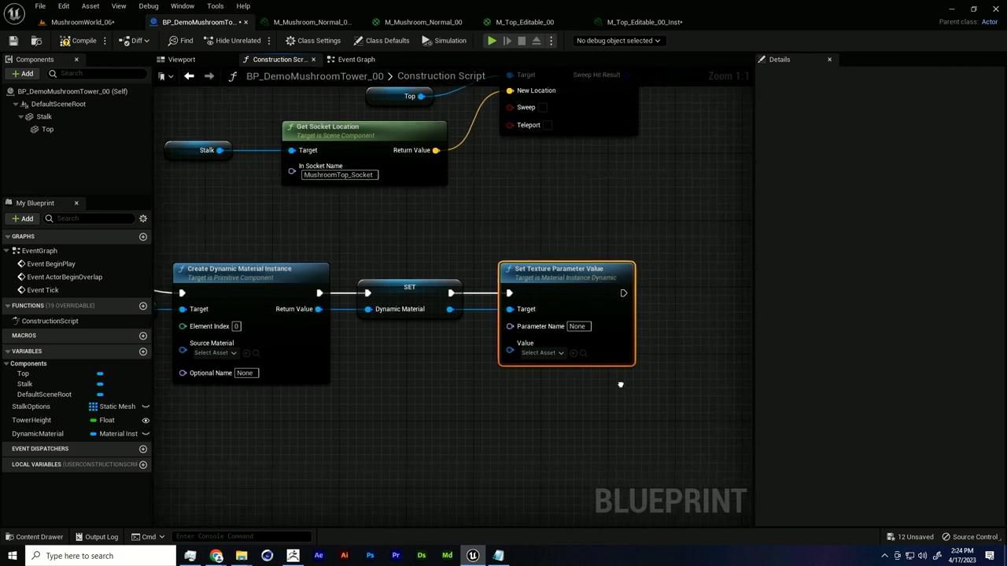
{"action": "left_click", "coordinate": [556, 354]}
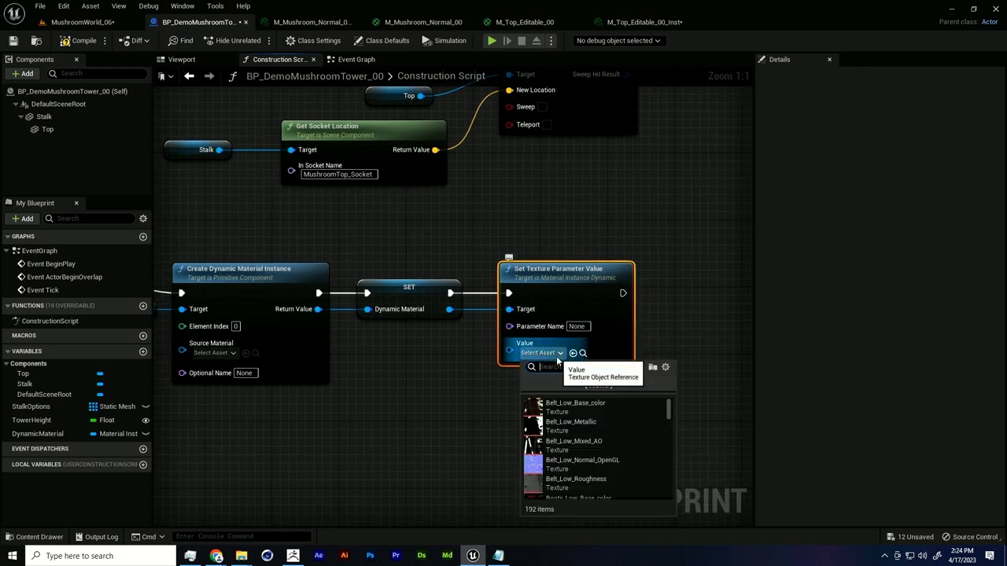
{"action": "scroll", "coordinate": [582, 425], "scroll_direction": "down", "scroll_amount": 4}
{"action": "scroll", "coordinate": [600, 445], "scroll_direction": "up", "scroll_amount": 4}
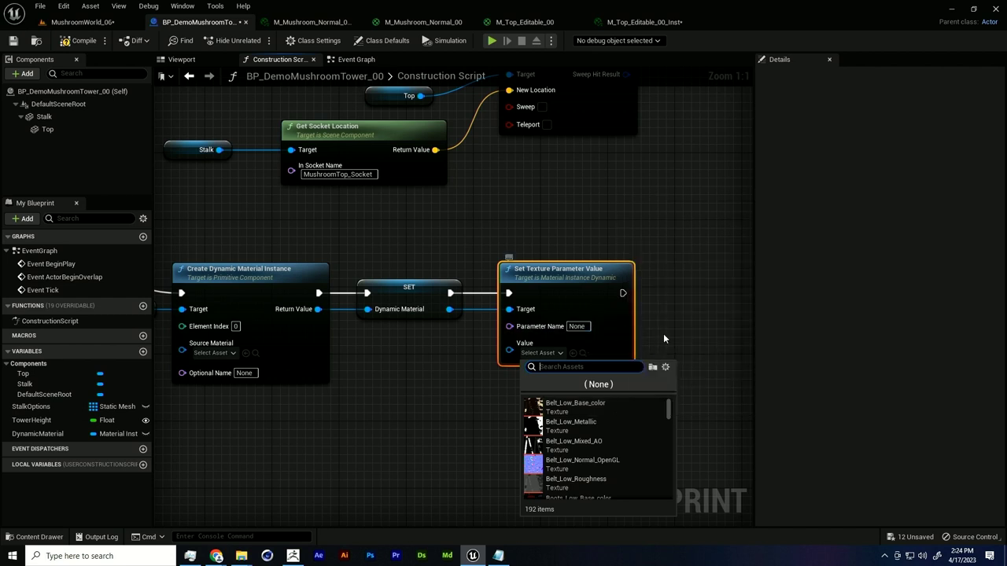
Step: Close the M_Mushroom_Normal_00_Inst16 material instance and cancel closing the M_Mushroom_Normal_00 material
{"action": "left_click", "coordinate": [611, 24]}
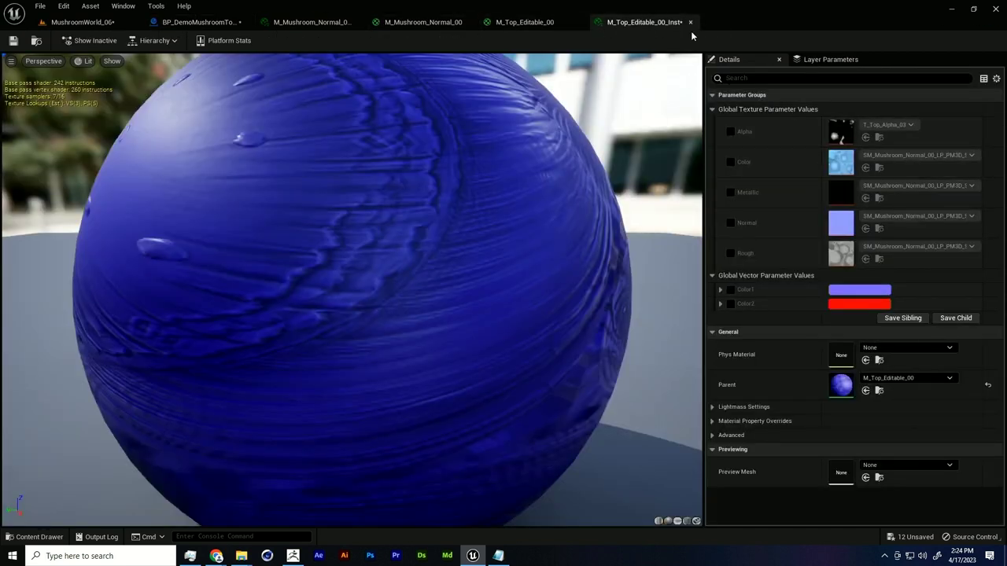
{"action": "left_click", "coordinate": [292, 23]}
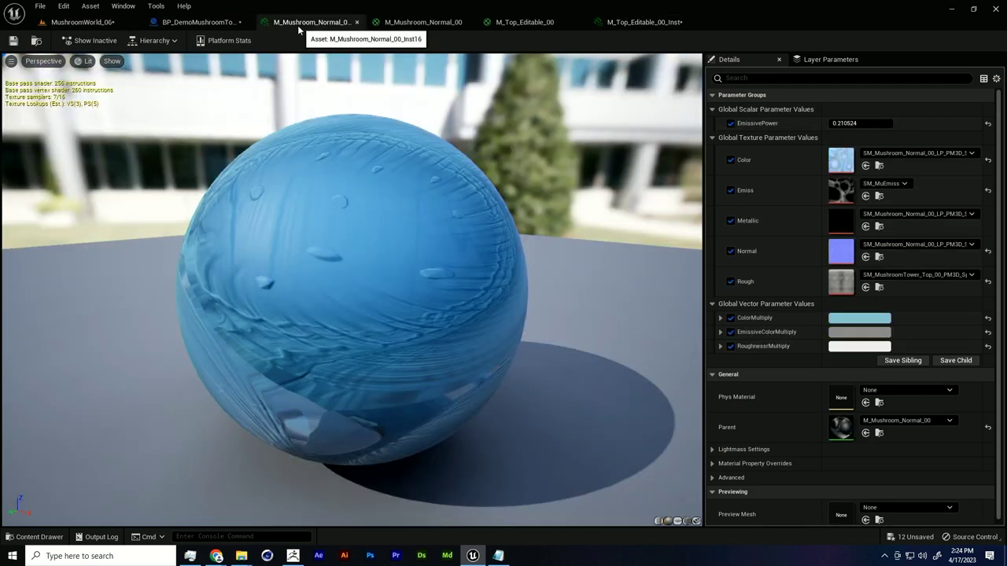
{"action": "left_click", "coordinate": [356, 22]}
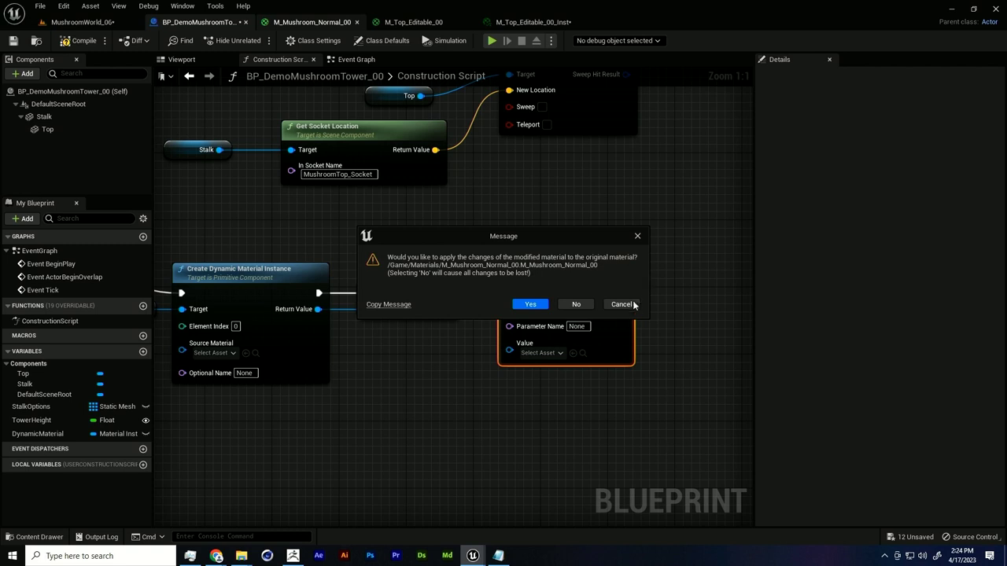
{"action": "left_click", "coordinate": [622, 305]}
Step: Examine the preview and the Alpha texture parameter of the M_Top_Editable_00_Inst material instance, and return to the blueprint
{"action": "left_click", "coordinate": [533, 22]}
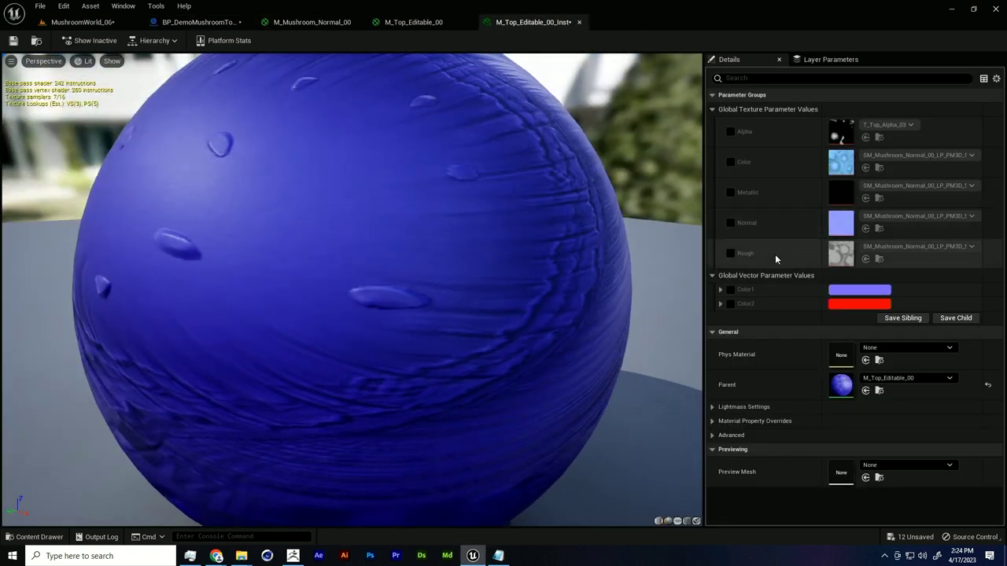
{"action": "left_click_drag", "start_coordinate": [525, 206], "coordinate": [586, 209]}
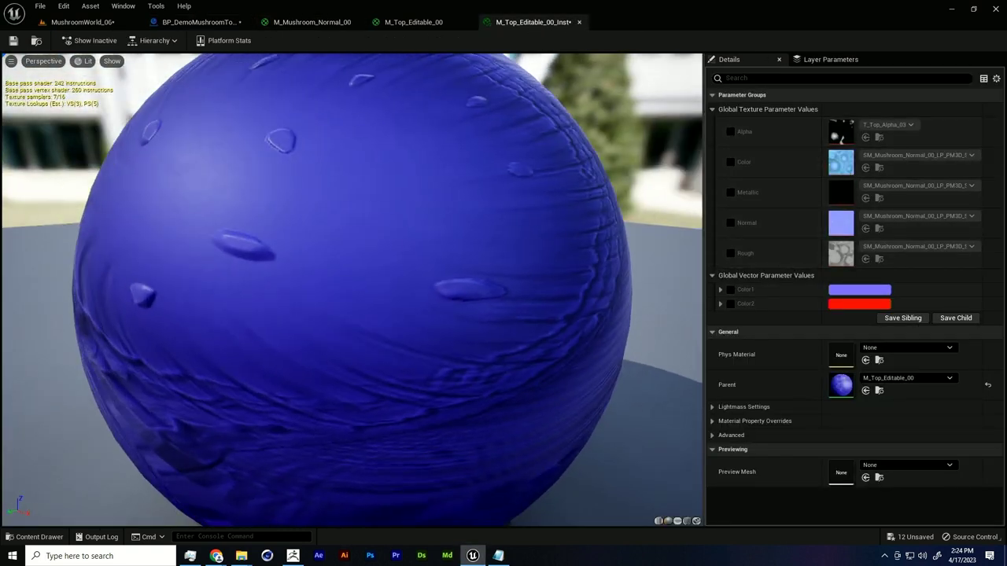
{"action": "right_click_drag", "start_coordinate": [586, 208], "coordinate": [583, 240]}
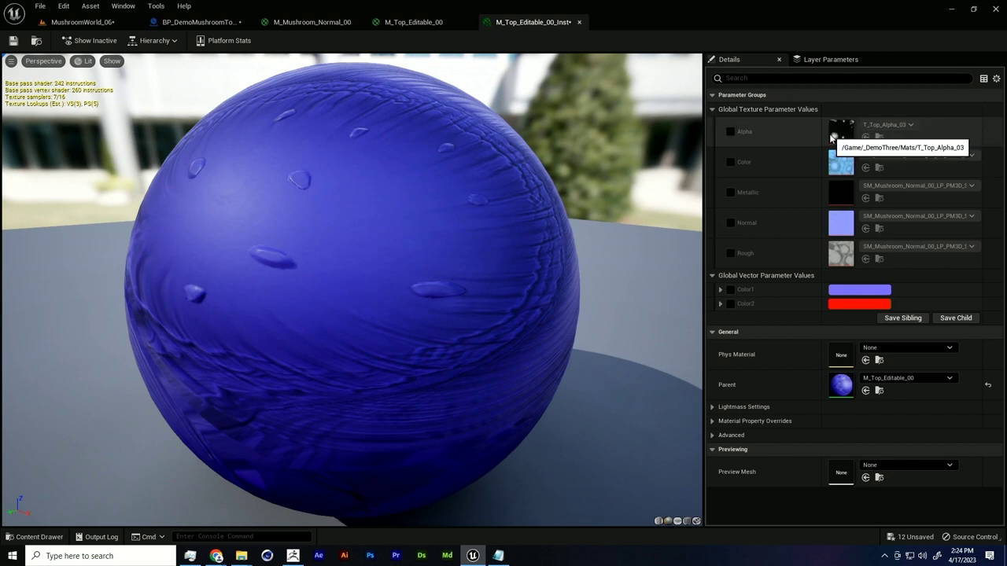
{"action": "left_click", "coordinate": [83, 22]}
{"action": "left_click", "coordinate": [197, 21]}
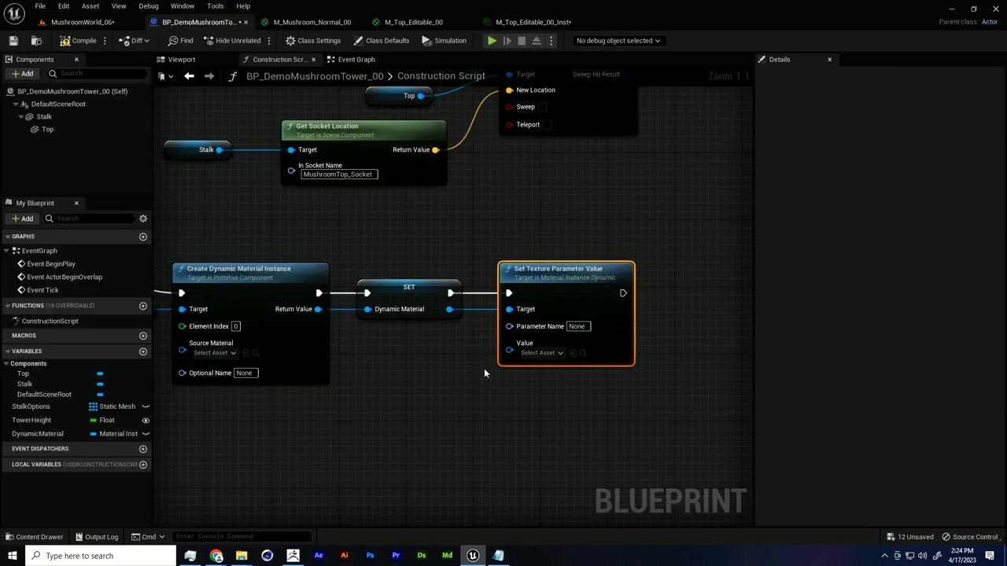
Step: Create a blueprint variable named TextureOptions and set its type to Texture 2D
{"action": "right_click_drag", "start_coordinate": [485, 370], "coordinate": [468, 363]}
{"action": "right_click_drag", "start_coordinate": [417, 404], "coordinate": [430, 398]}
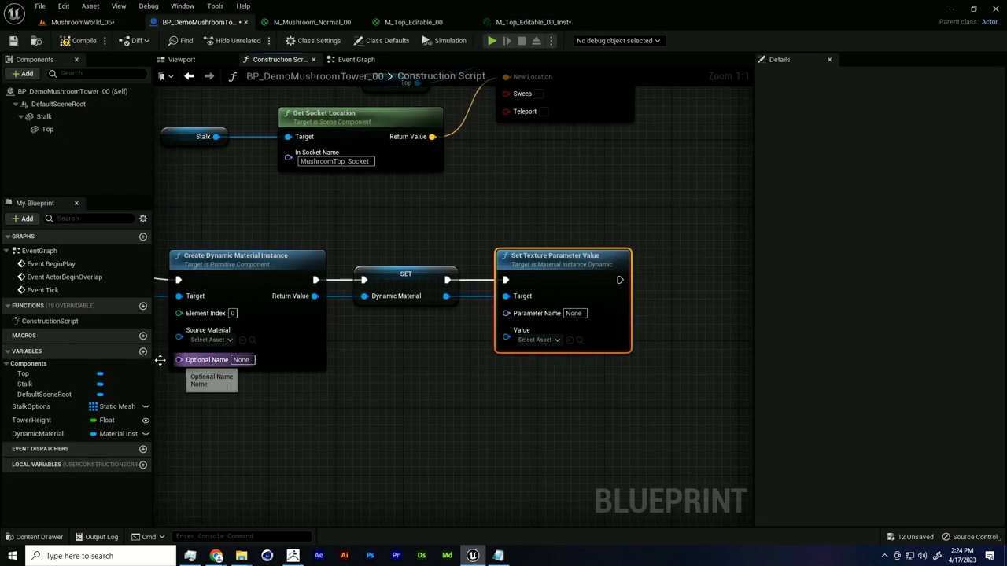
{"action": "left_click", "coordinate": [143, 350]}
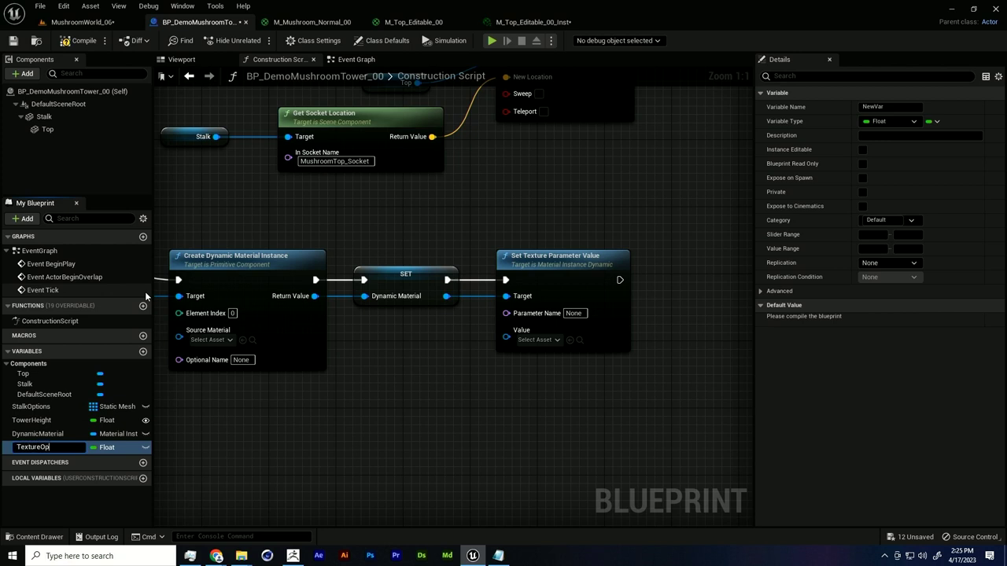
{"action": "type", "text": "TextureOptions"}
{"action": "key", "text": "Return"}
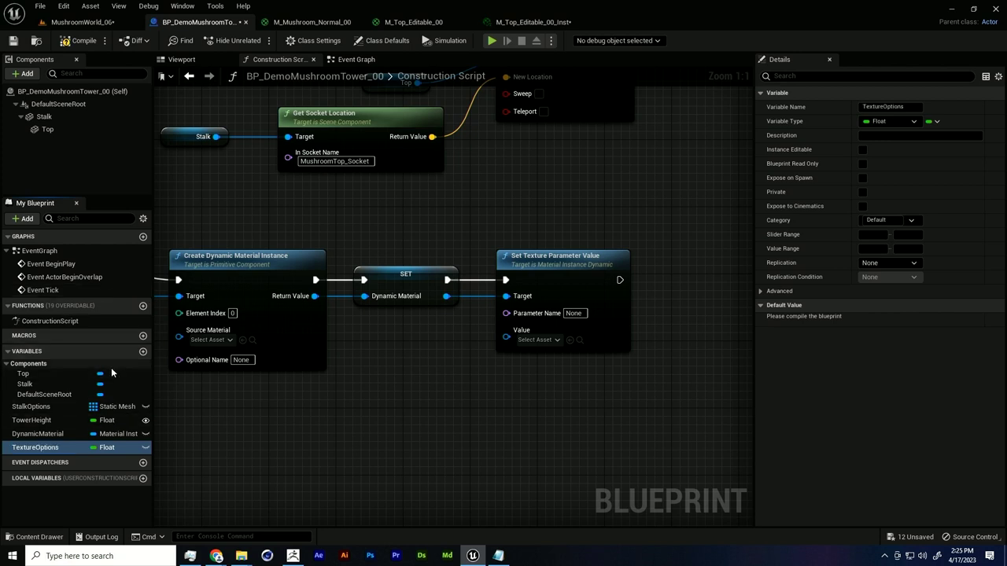
{"action": "left_click", "coordinate": [110, 448]}
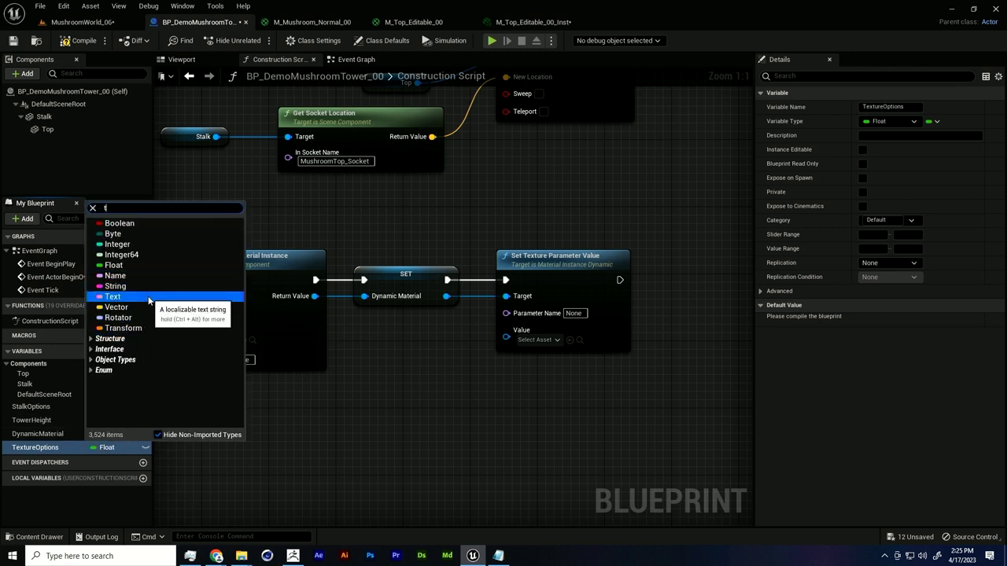
{"action": "type", "text": "text"}
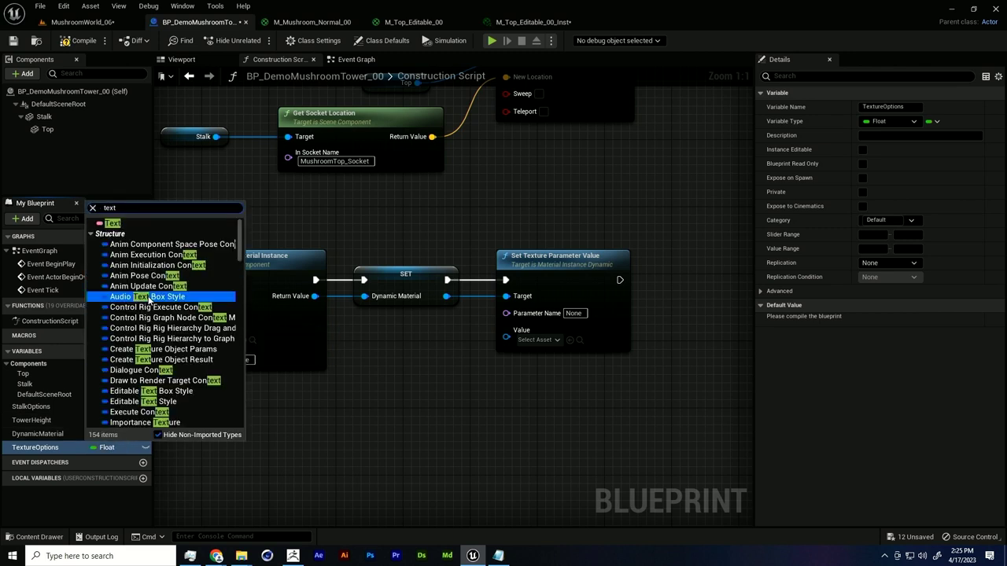
{"action": "type", "text": "ure 2s"}
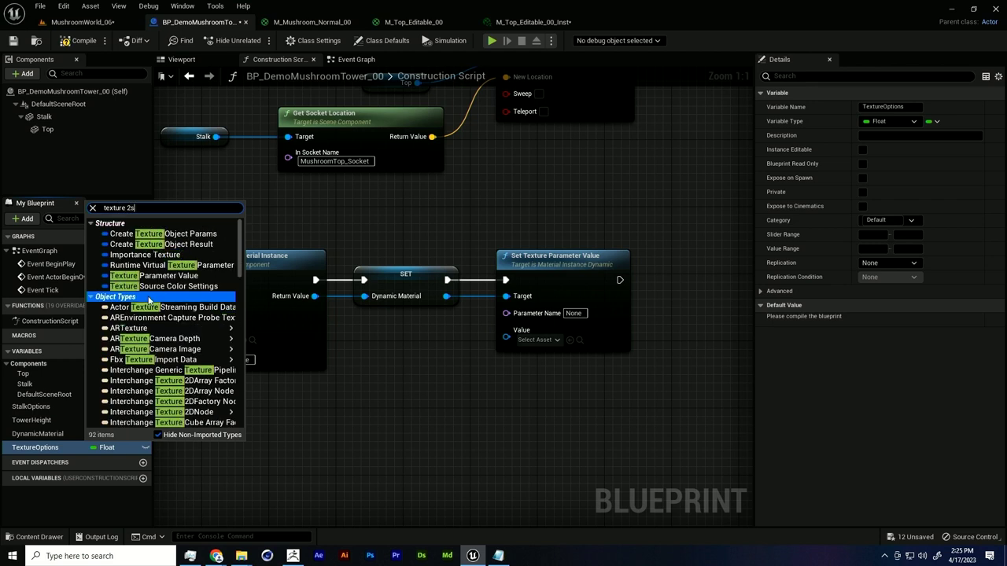
{"action": "key", "text": "BackSpace"}
{"action": "type", "text": "d"}
{"action": "left_click", "coordinate": [156, 329]}
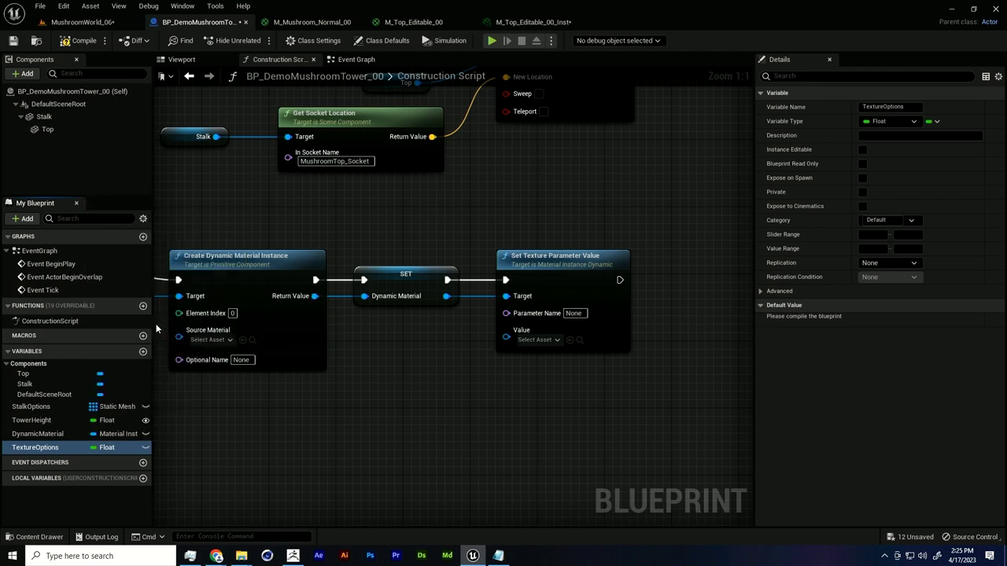
Step: Make TextureOptions instance editable, compile the blueprint and change the variable into an array
{"action": "right_click_drag", "start_coordinate": [307, 456], "coordinate": [328, 439]}
{"action": "left_click", "coordinate": [147, 447]}
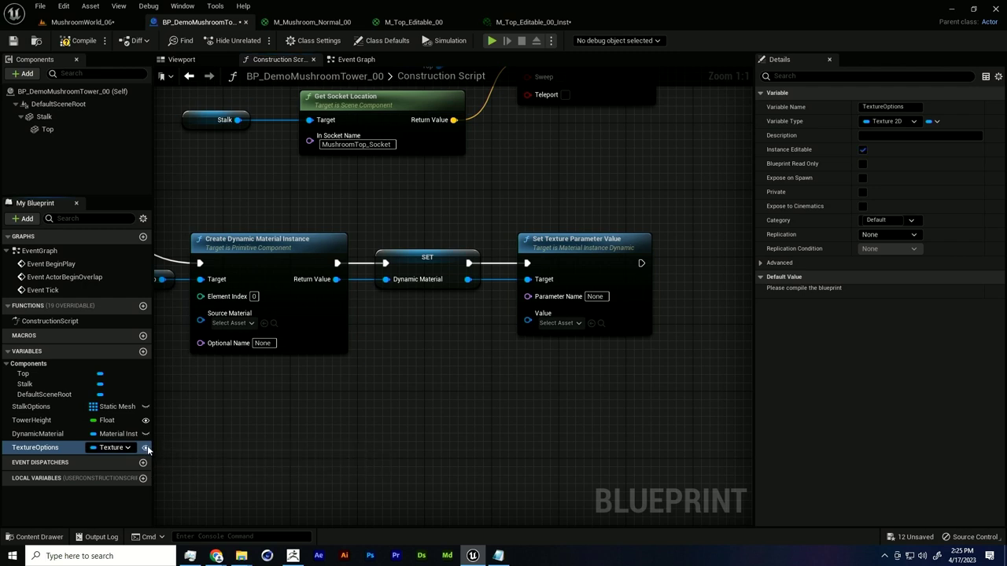
{"action": "left_click", "coordinate": [75, 43]}
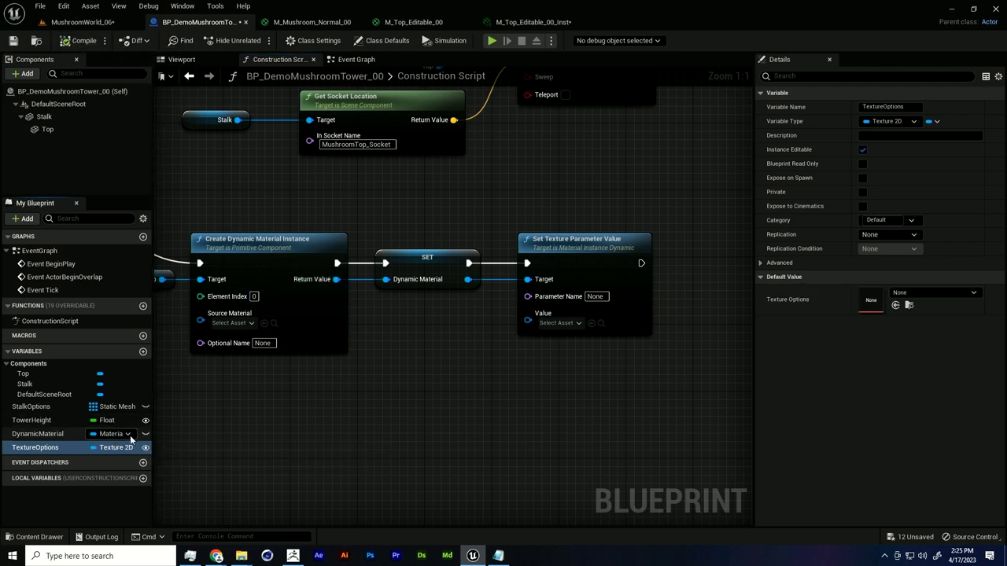
{"action": "left_click", "coordinate": [934, 122]}
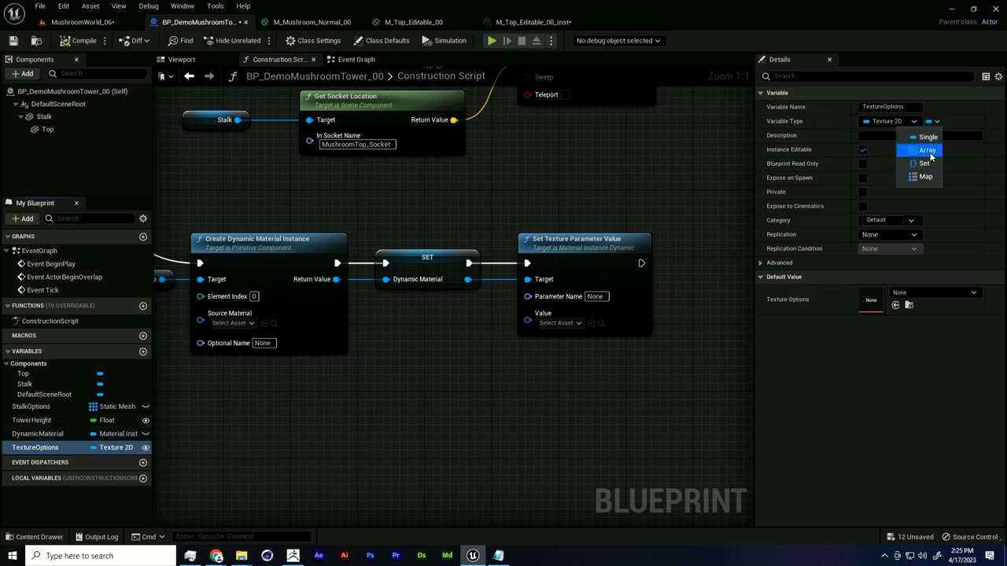
{"action": "left_click", "coordinate": [929, 150]}
Step: Assign the T_Top_Alpha_01 texture as the single default value of TextureOptions
{"action": "left_click", "coordinate": [90, 25]}
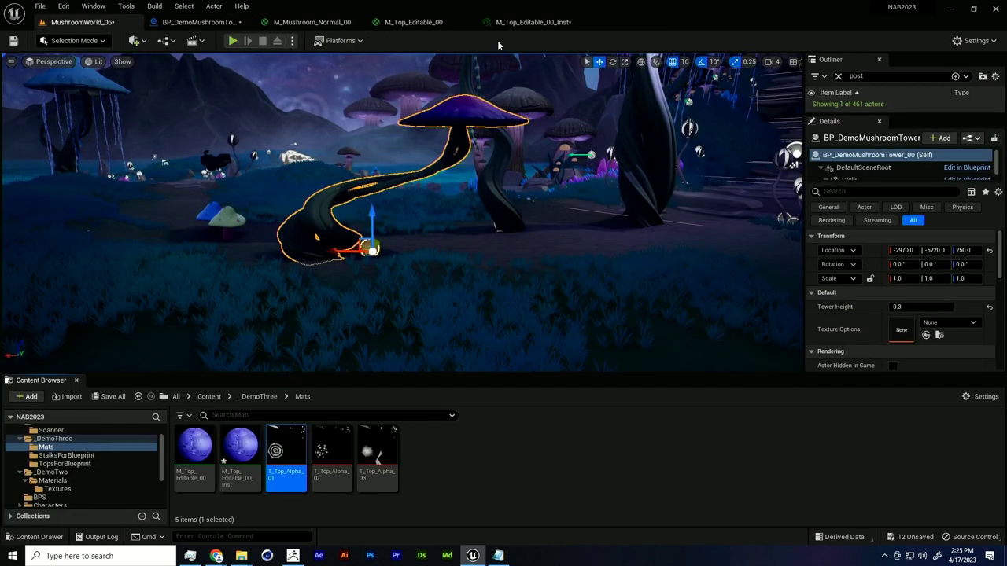
{"action": "left_click", "coordinate": [533, 22]}
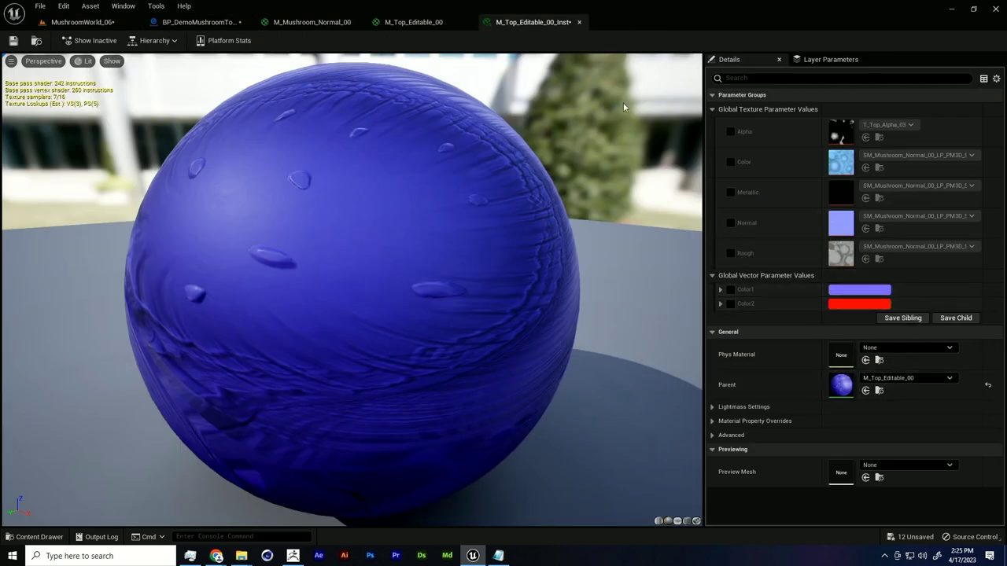
{"action": "left_click", "coordinate": [197, 22]}
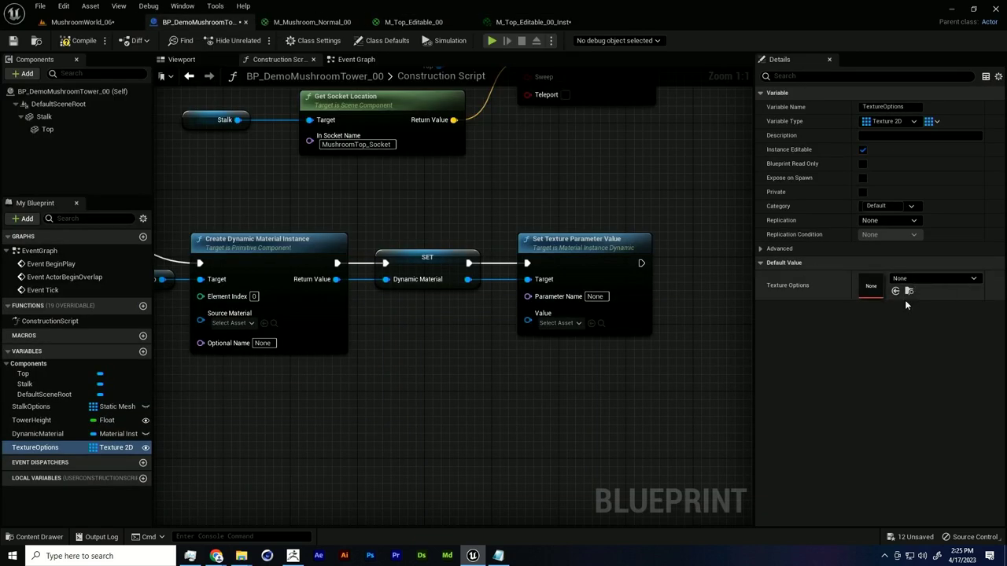
Step: Compile the blueprint, add three elements to the TextureOptions default array and assign T_Top_Alpha_02 to index 0
{"action": "left_click", "coordinate": [83, 22]}
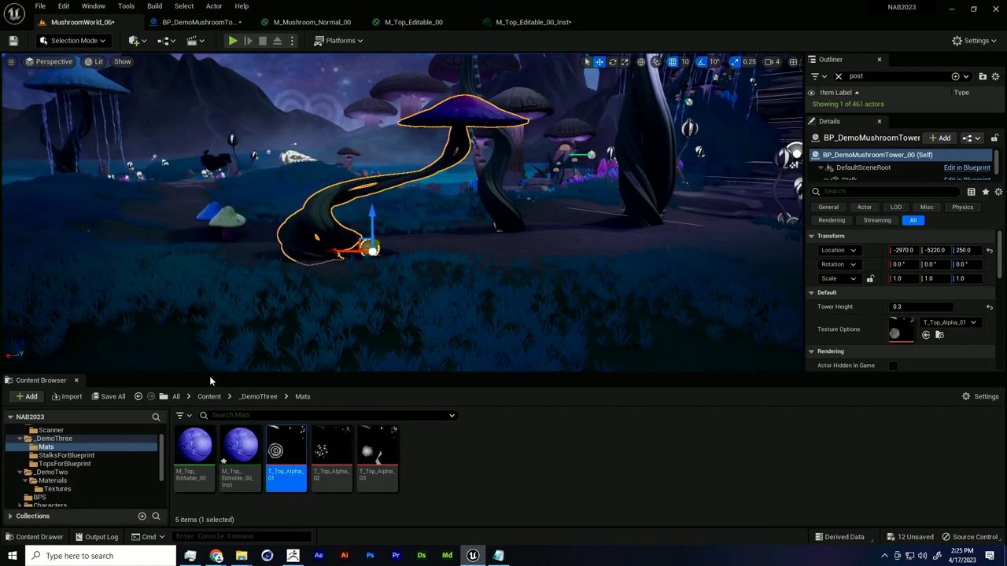
{"action": "left_click", "coordinate": [331, 456]}
{"action": "left_click", "coordinate": [521, 23]}
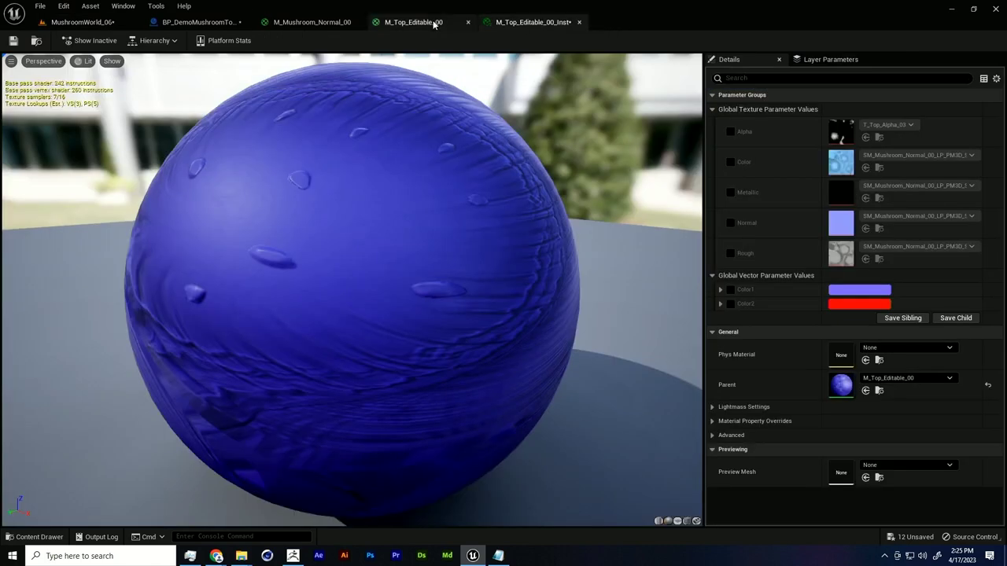
{"action": "left_click", "coordinate": [201, 22]}
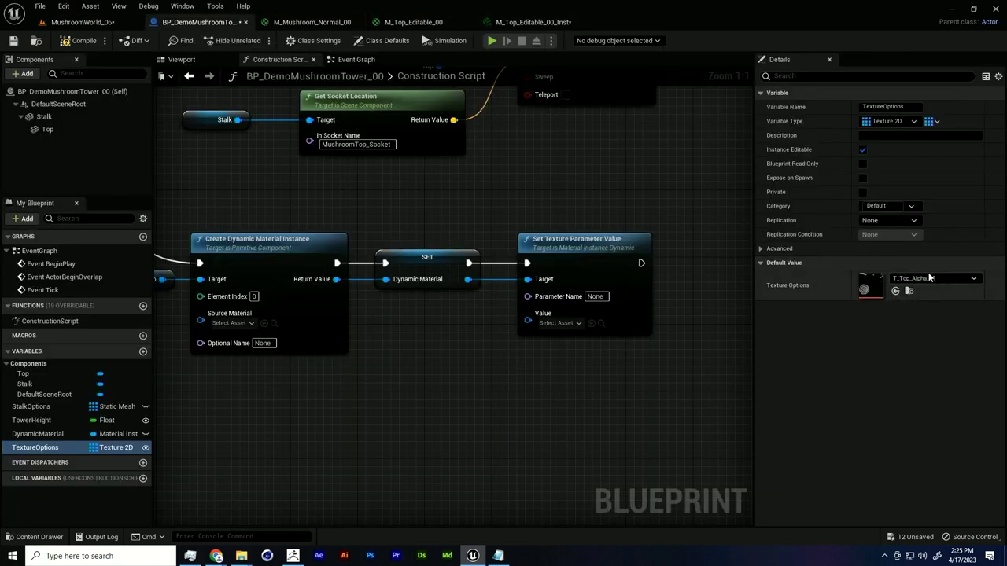
{"action": "left_click", "coordinate": [85, 43]}
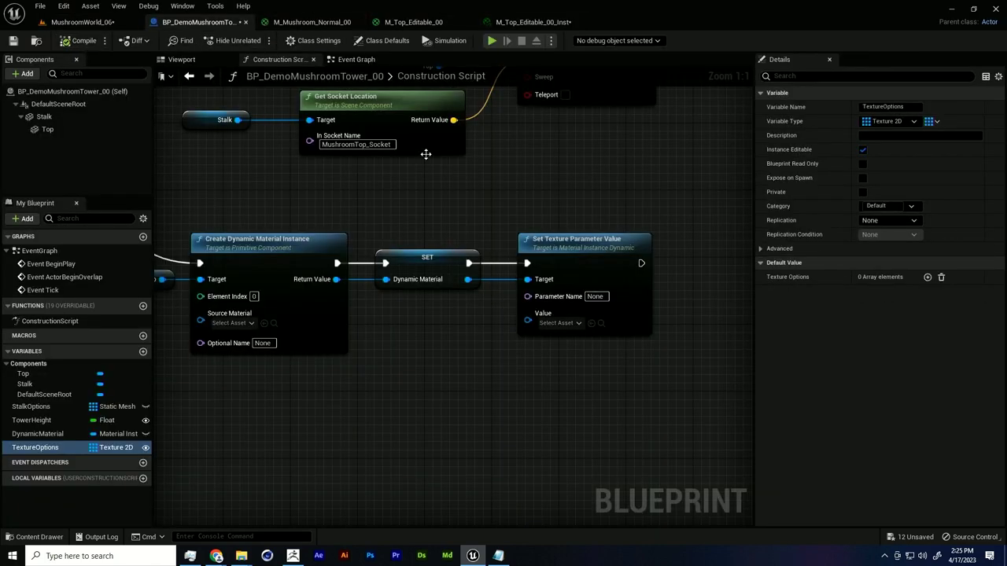
{"action": "left_click", "coordinate": [930, 279]}
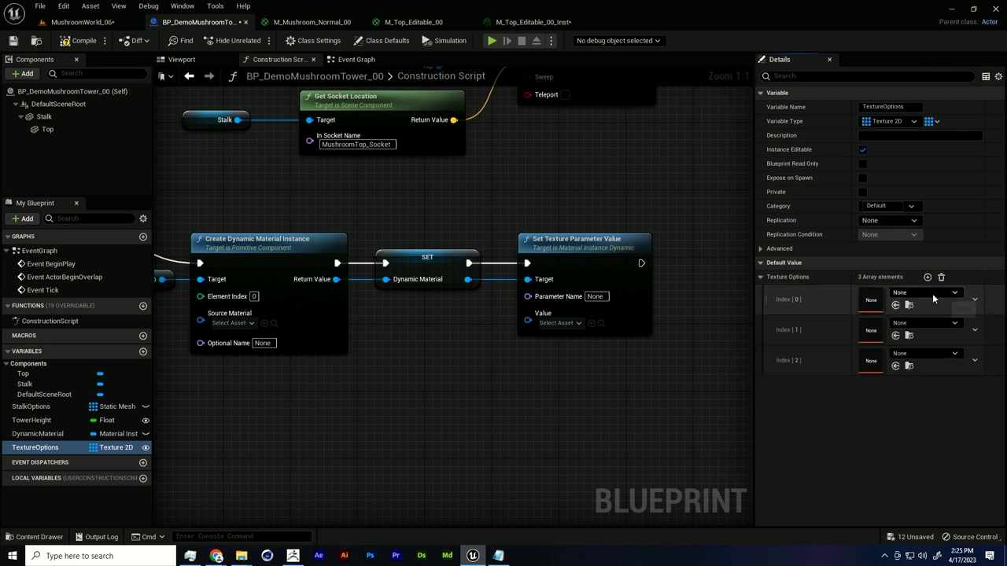
{"action": "left_click", "coordinate": [933, 294]}
{"action": "left_click", "coordinate": [841, 327]}
{"action": "left_click", "coordinate": [896, 305]}
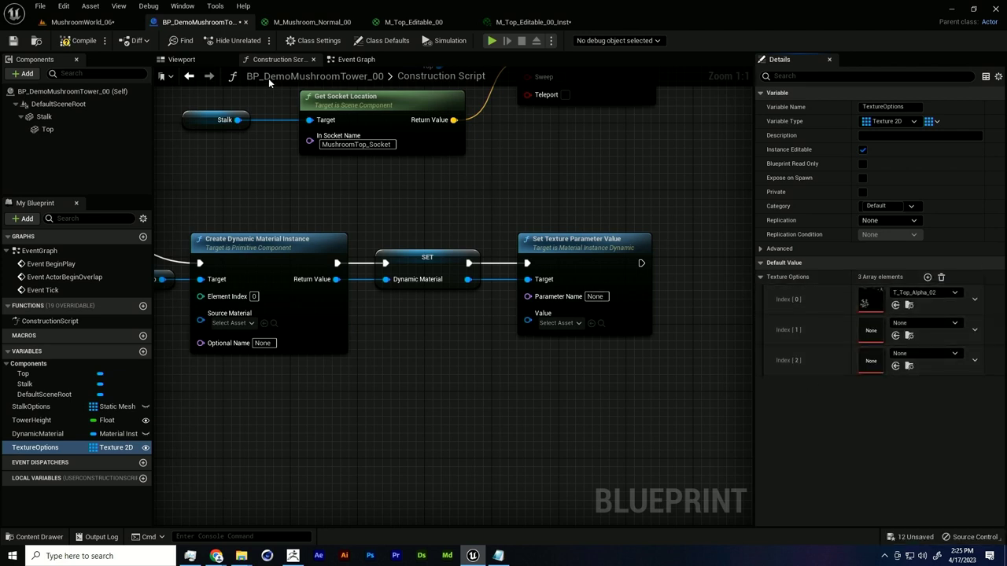
Step: Assign the T_Top_Alpha_01 texture to index 1 of the TextureOptions default array
{"action": "left_click", "coordinate": [87, 24]}
{"action": "left_click_drag", "start_coordinate": [278, 462], "coordinate": [281, 458]}
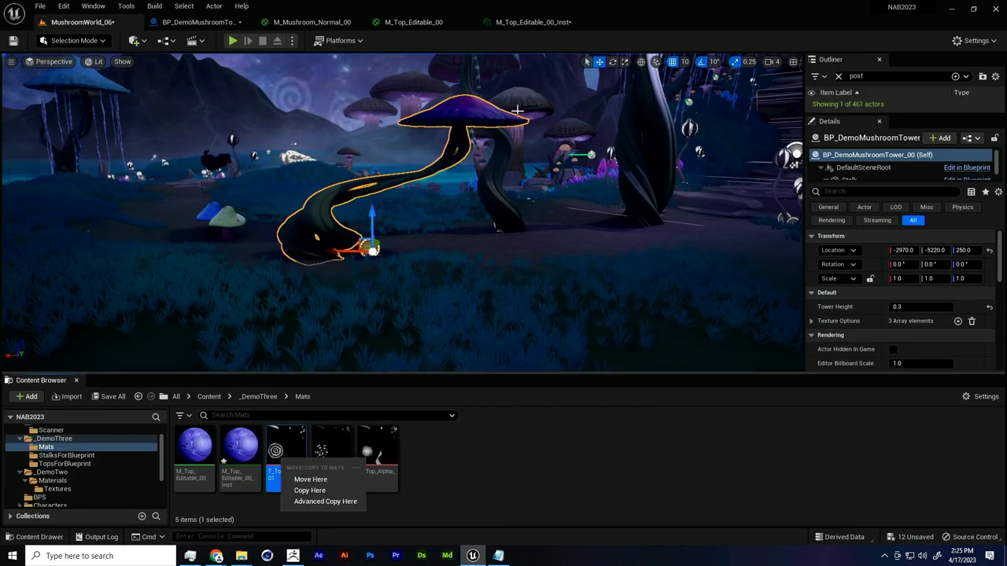
{"action": "left_click", "coordinate": [507, 25]}
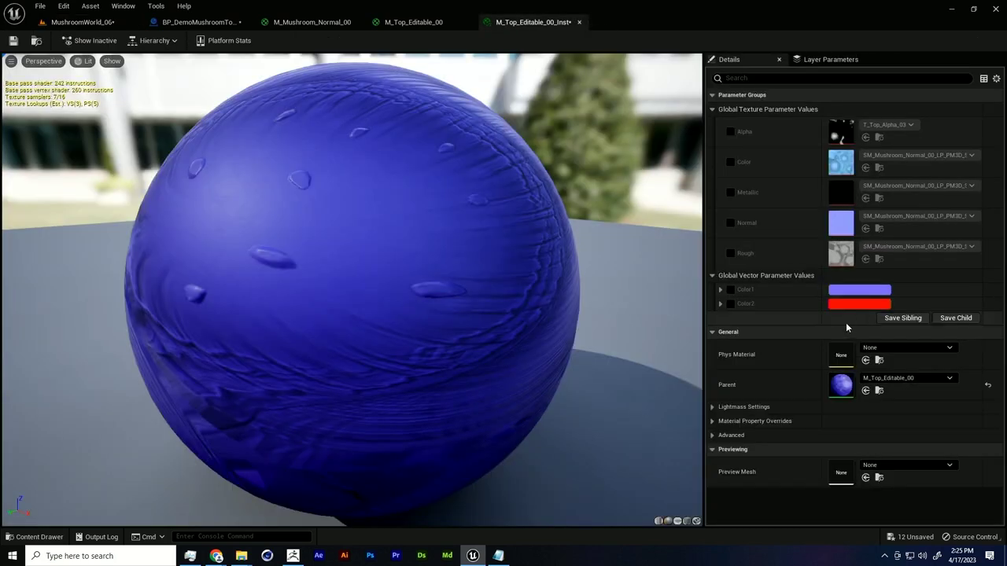
{"action": "left_click", "coordinate": [354, 27]}
{"action": "left_click", "coordinate": [201, 22]}
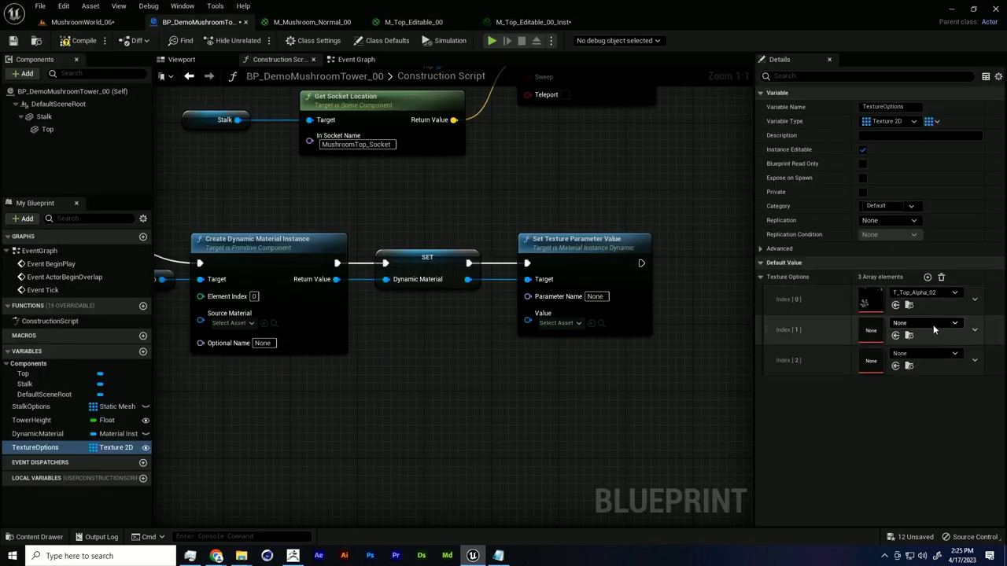
{"action": "left_click", "coordinate": [895, 336]}
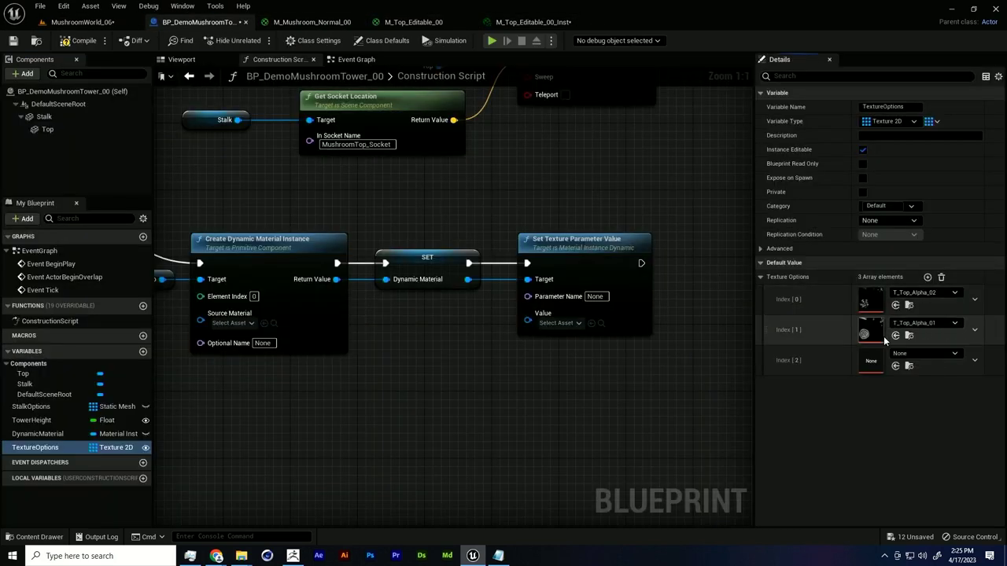
Step: Assign the T_Top_Alpha_03 texture to index 2 of the TextureOptions default array
{"action": "left_click", "coordinate": [81, 24]}
{"action": "left_click", "coordinate": [377, 457]}
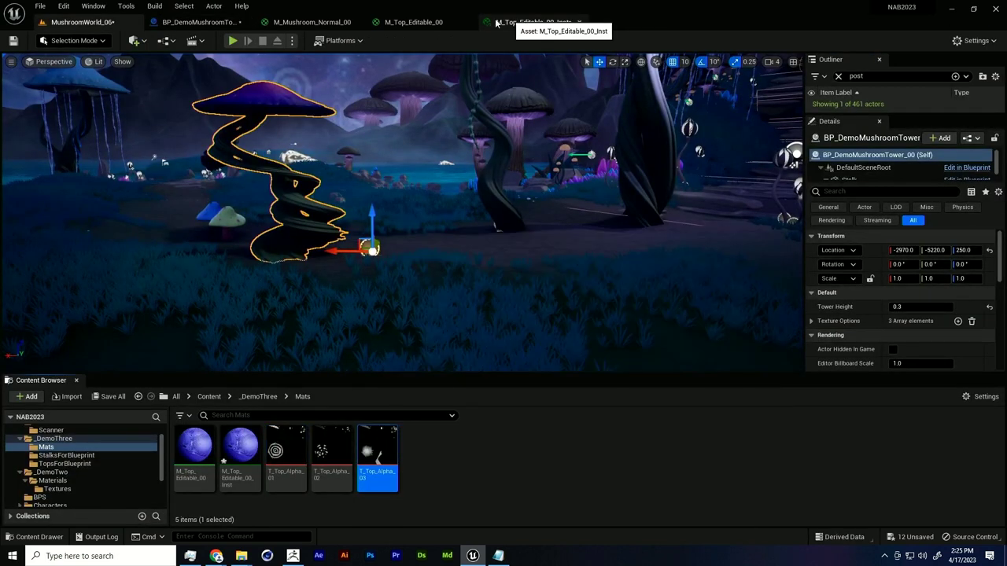
{"action": "left_click", "coordinate": [201, 22]}
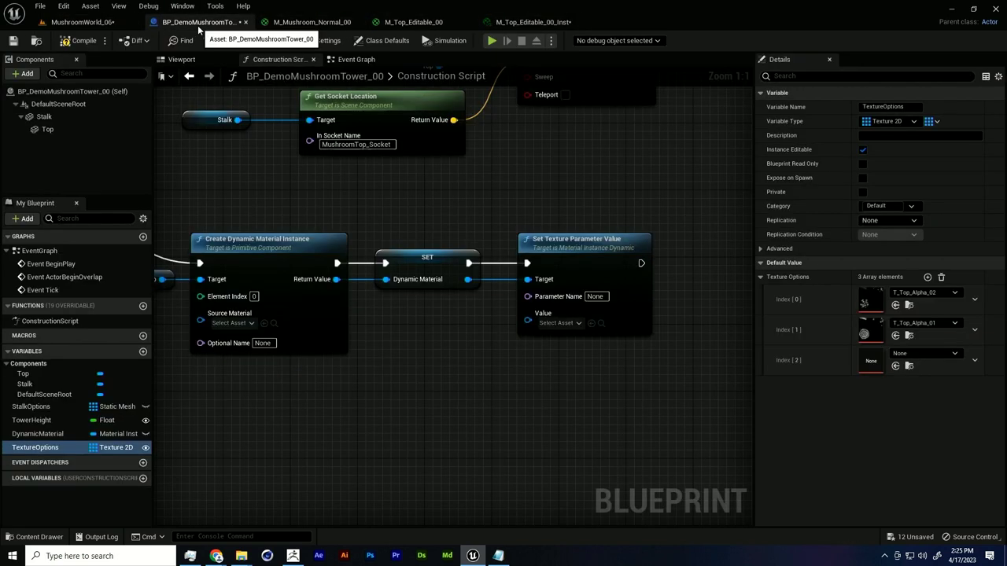
{"action": "left_click", "coordinate": [895, 367]}
Step: Feed a random array item from TextureOptions into the Value of Set Texture Parameter Value and set its parameter name to Alpha
{"action": "right_click_drag", "start_coordinate": [438, 322], "coordinate": [421, 314]}
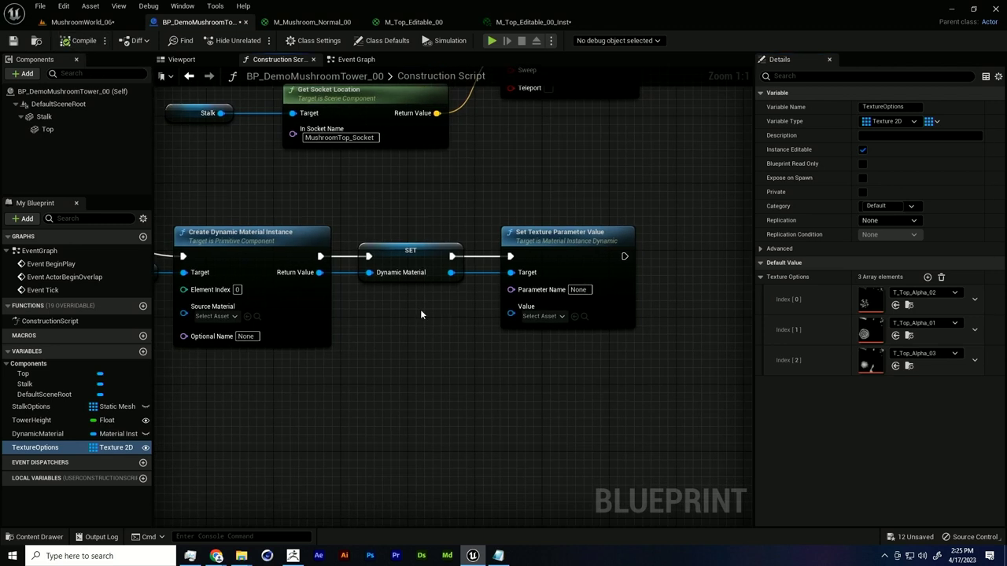
{"action": "left_click_drag", "start_coordinate": [69, 451], "coordinate": [417, 367]}
{"action": "left_click", "coordinate": [338, 386]}
{"action": "type", "text": "rando"}
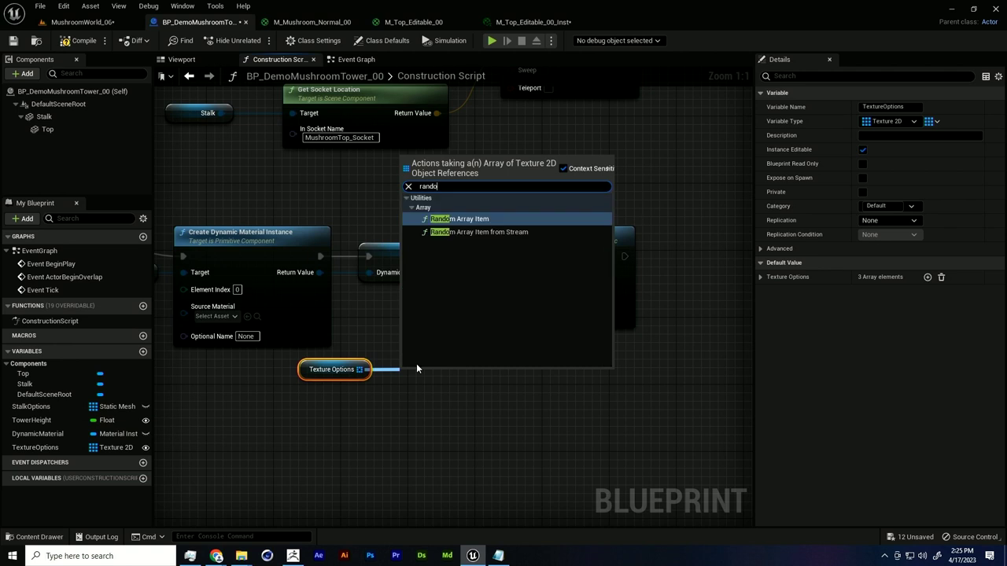
{"action": "key", "text": "Return"}
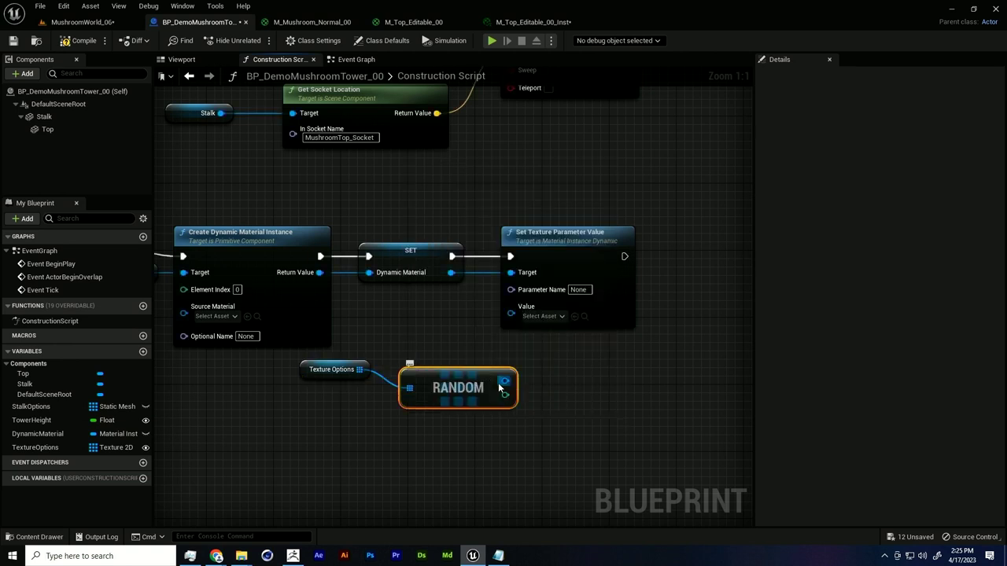
{"action": "left_click_drag", "start_coordinate": [504, 381], "coordinate": [516, 309]}
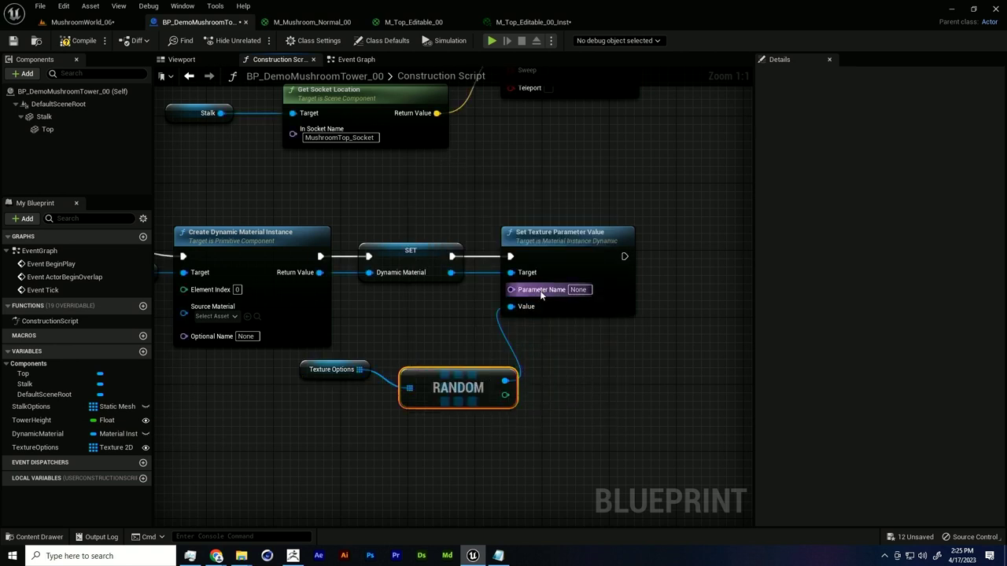
{"action": "left_click", "coordinate": [496, 24]}
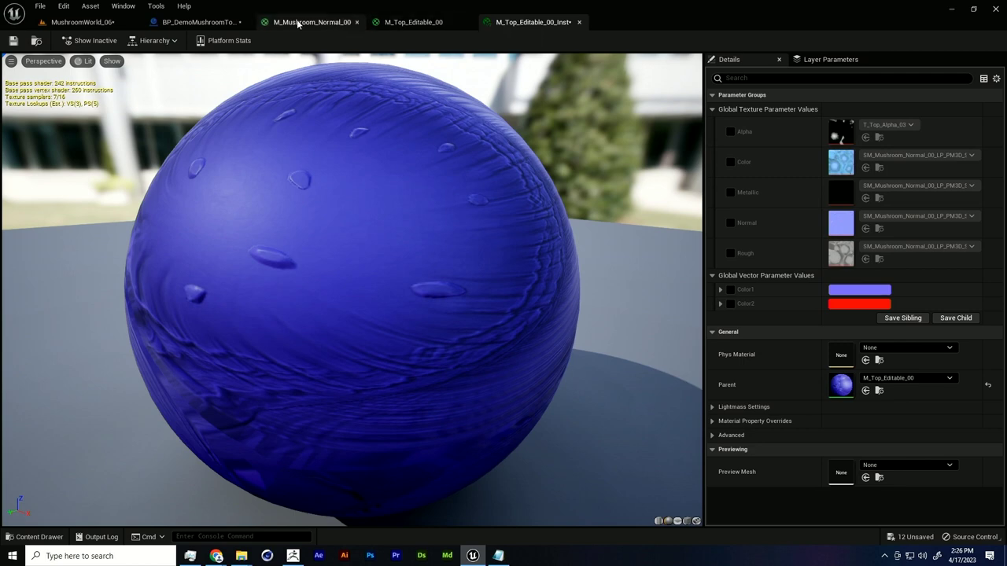
{"action": "left_click", "coordinate": [211, 22]}
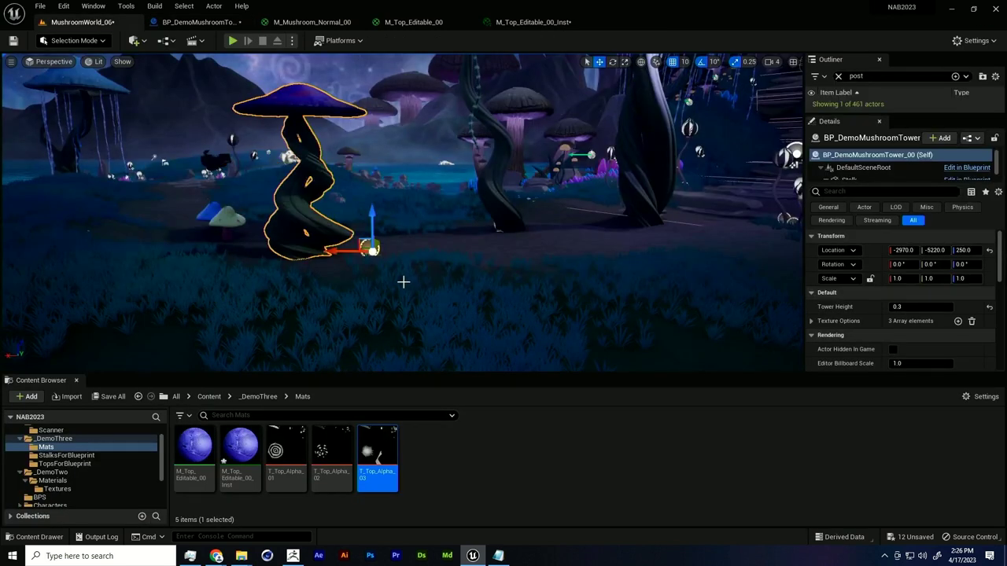
Step: Move the mushroom tower along X to -3040 in the MushroomWorld level to test the random alpha texture on its top
{"action": "left_click_drag", "start_coordinate": [403, 281], "coordinate": [373, 268], "text": "alt"}
{"action": "left_click_drag", "start_coordinate": [479, 259], "coordinate": [477, 260], "text": "alt"}
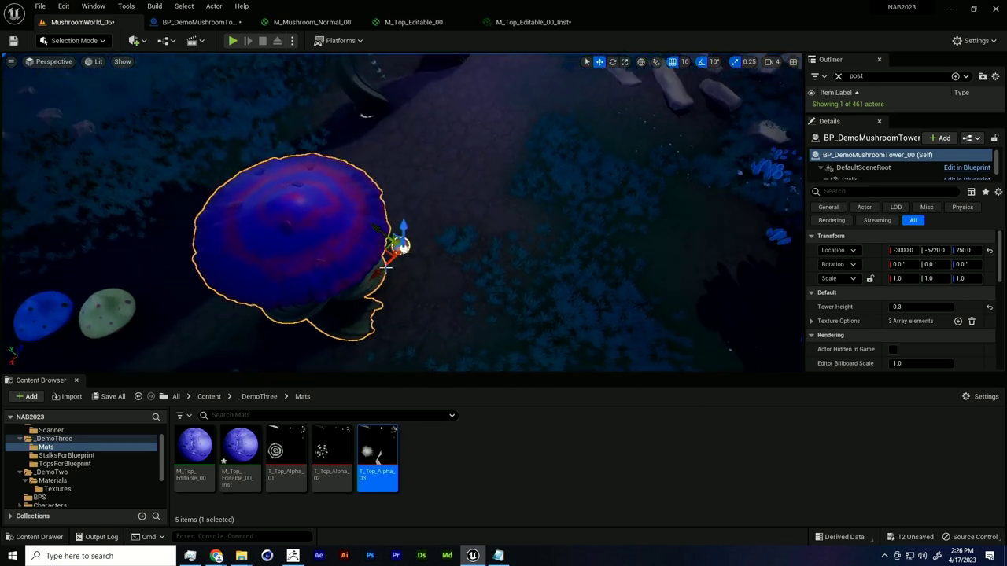
{"action": "left_click_drag", "start_coordinate": [386, 267], "coordinate": [515, 197]}
{"action": "left_click_drag", "start_coordinate": [349, 184], "coordinate": [444, 199], "text": "alt"}
Step: Tidy the construction script by aligning Texture Options with Random, placing both below SET and shifting Set Texture Parameter Value aside to make room
{"action": "left_click", "coordinate": [535, 23]}
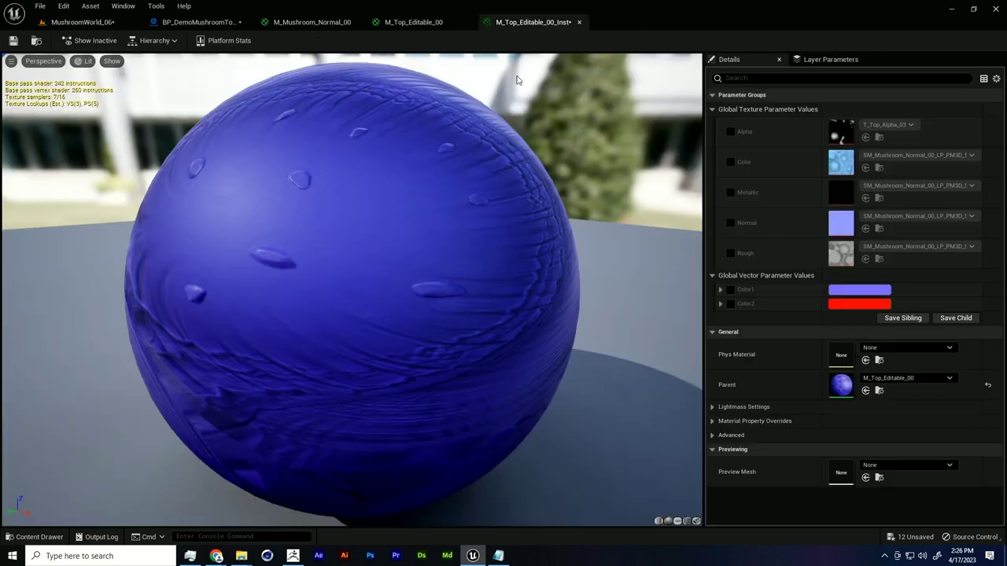
{"action": "left_click", "coordinate": [199, 22]}
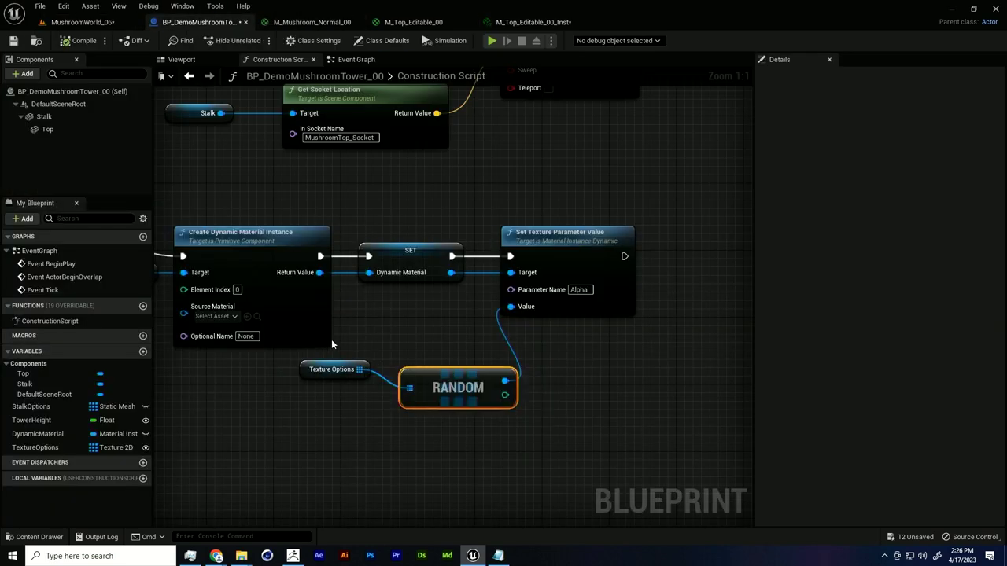
{"action": "left_click_drag", "start_coordinate": [332, 369], "coordinate": [334, 387]}
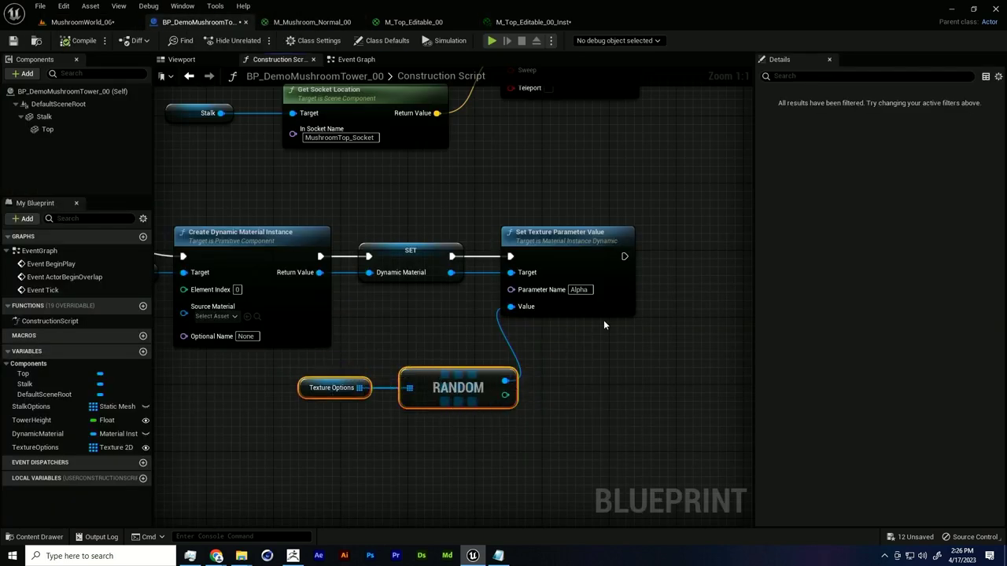
{"action": "left_click_drag", "start_coordinate": [588, 313], "coordinate": [678, 312]}
{"action": "left_click_drag", "start_coordinate": [568, 399], "coordinate": [472, 311]}
{"action": "scroll", "coordinate": [555, 387], "scroll_direction": "down", "scroll_amount": 3}
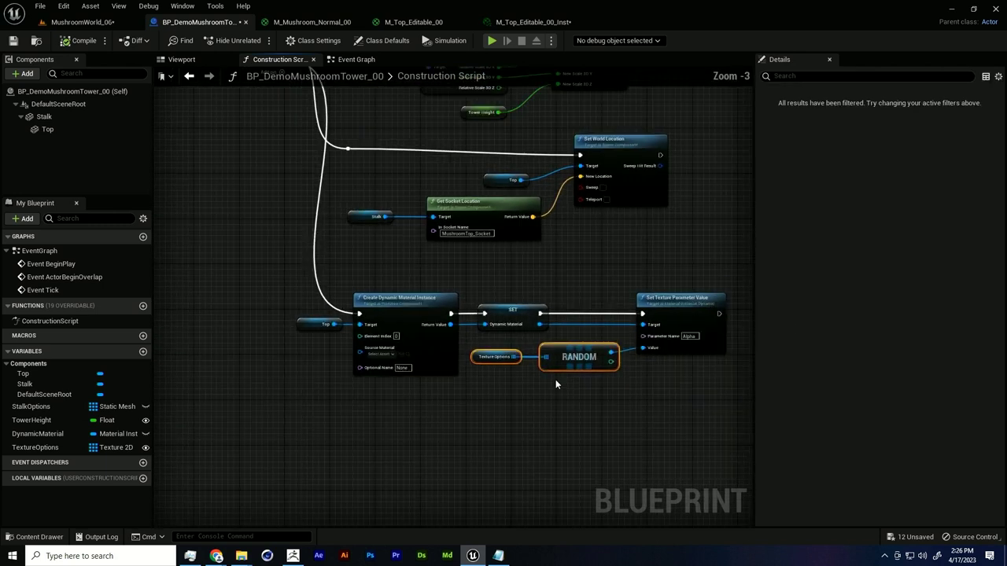
{"action": "right_click_drag", "start_coordinate": [556, 383], "coordinate": [524, 527]}
{"action": "scroll", "coordinate": [501, 418], "scroll_direction": "down", "scroll_amount": 1}
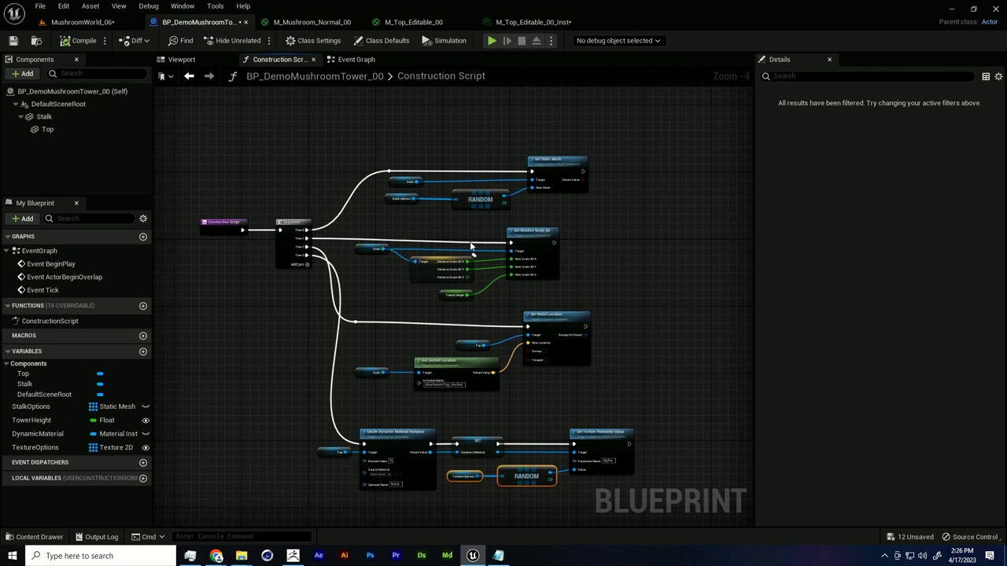
Step: Duplicate the mushroom tower in the MushroomWorld level and move the copy along X to -3220
{"action": "left_click", "coordinate": [100, 23]}
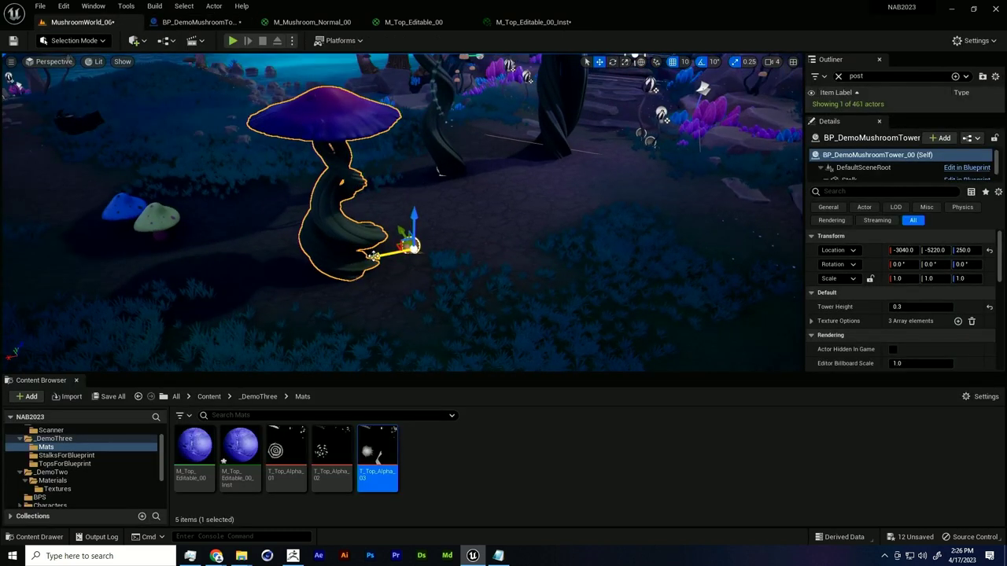
{"action": "left_click_drag", "start_coordinate": [371, 256], "coordinate": [455, 249], "text": "alt"}
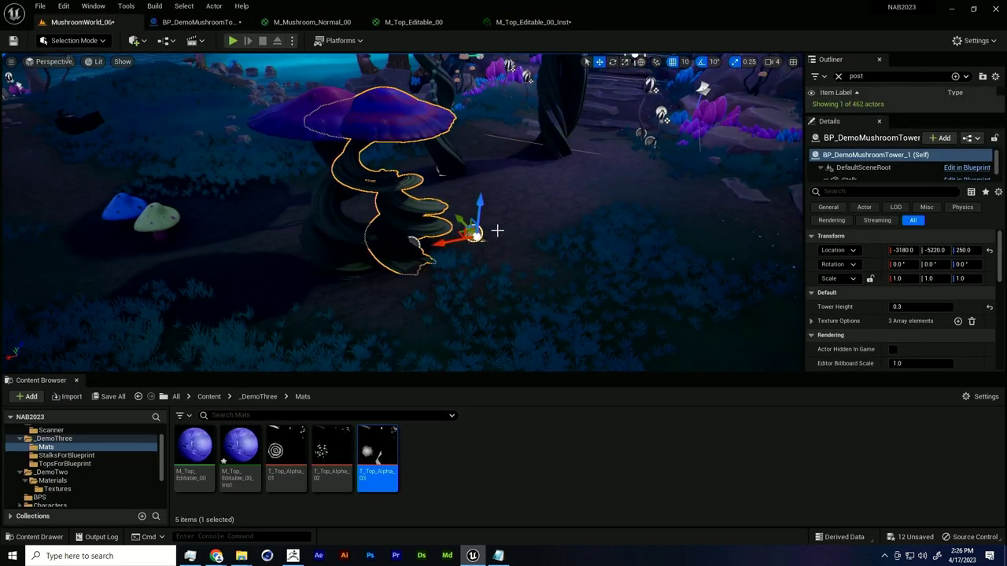
{"action": "right_click_drag", "start_coordinate": [499, 262], "coordinate": [510, 250]}
{"action": "left_click_drag", "start_coordinate": [437, 271], "coordinate": [463, 268]}
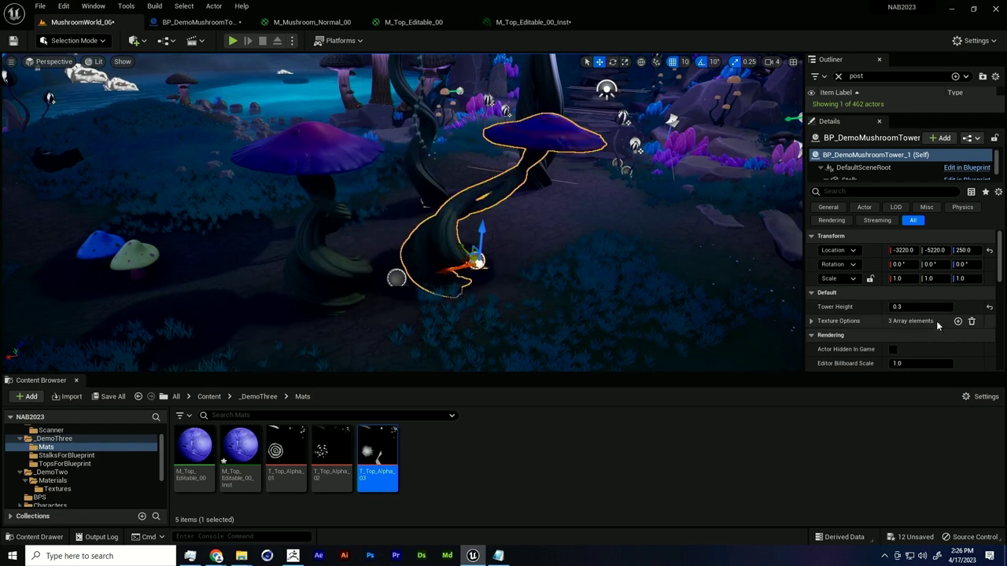
Step: Set the duplicated tower's Tower Height to 1.0
{"action": "left_click", "coordinate": [922, 307]}
{"action": "type", "text": "1"}
{"action": "key", "text": "Return"}
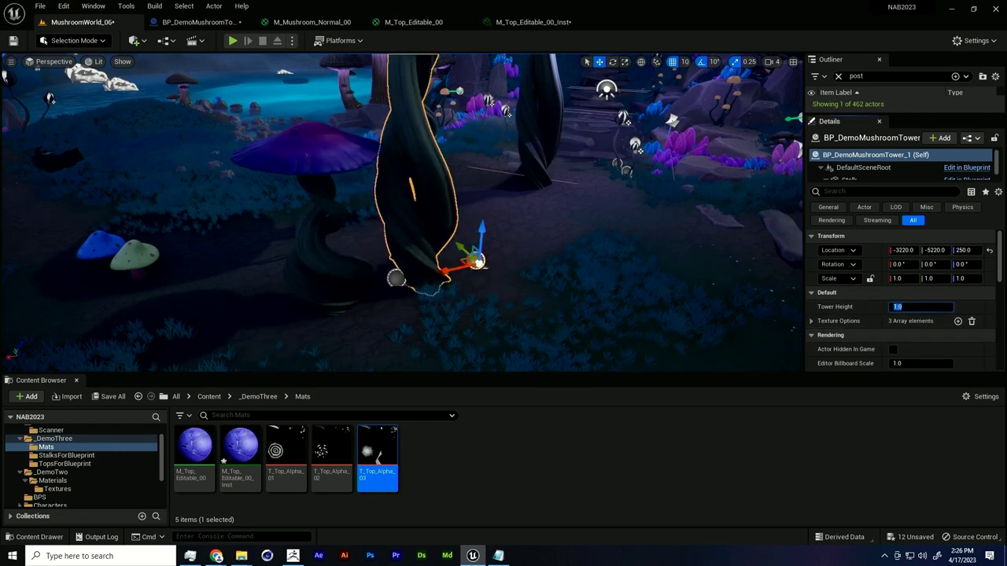
Step: Duplicate the tall tower and place the new copy at about X -3330, Y -5540
{"action": "scroll", "coordinate": [548, 268], "scroll_direction": "down", "scroll_amount": 5}
{"action": "left_click_drag", "start_coordinate": [424, 239], "coordinate": [494, 272], "text": "alt"}
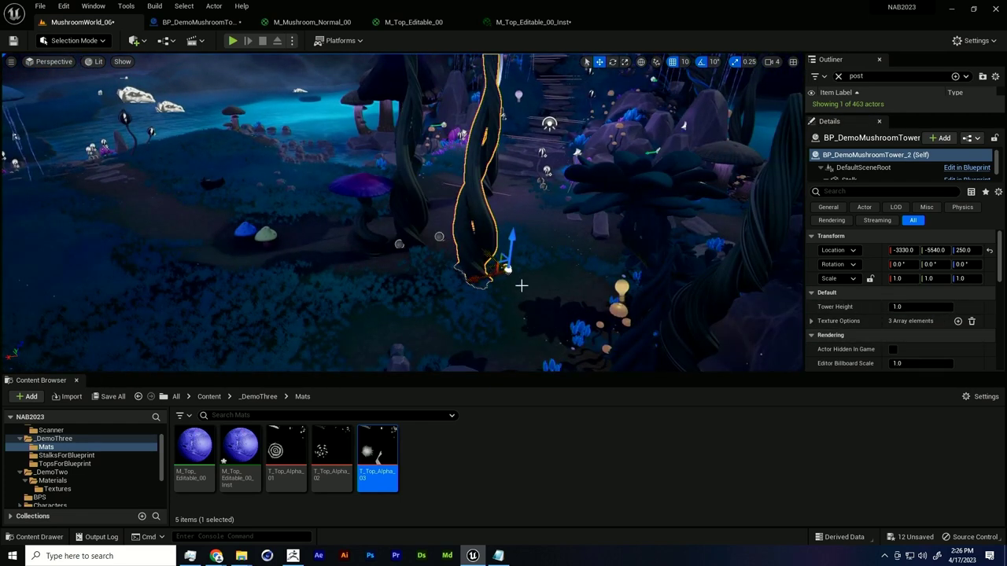
{"action": "right_click_drag", "start_coordinate": [521, 285], "coordinate": [515, 267]}
{"action": "right_click_drag", "start_coordinate": [612, 297], "coordinate": [598, 317]}
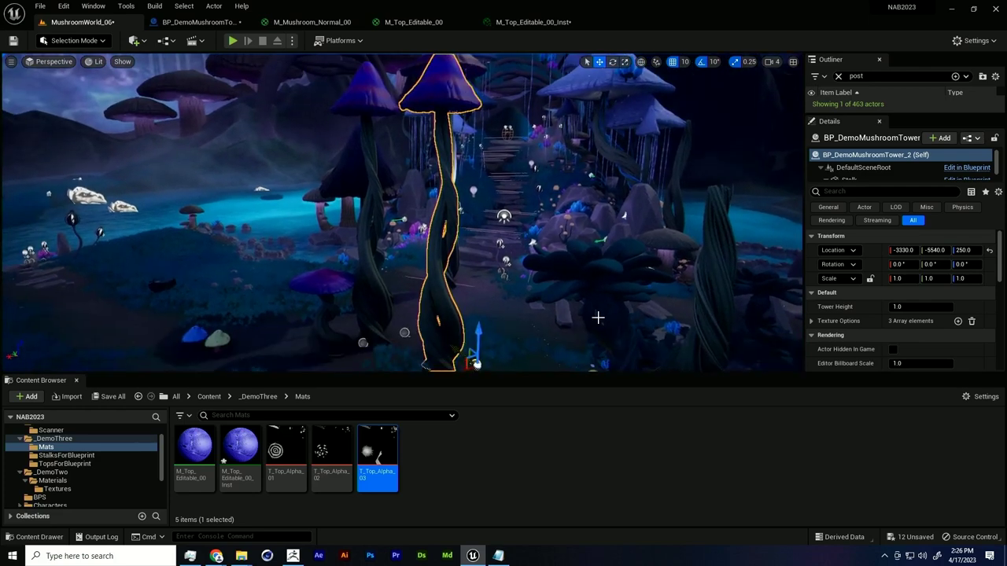
Step: Set the newest tower copy's Tower Height to 0.3
{"action": "left_click", "coordinate": [924, 301]}
{"action": "type", "text": "0"}
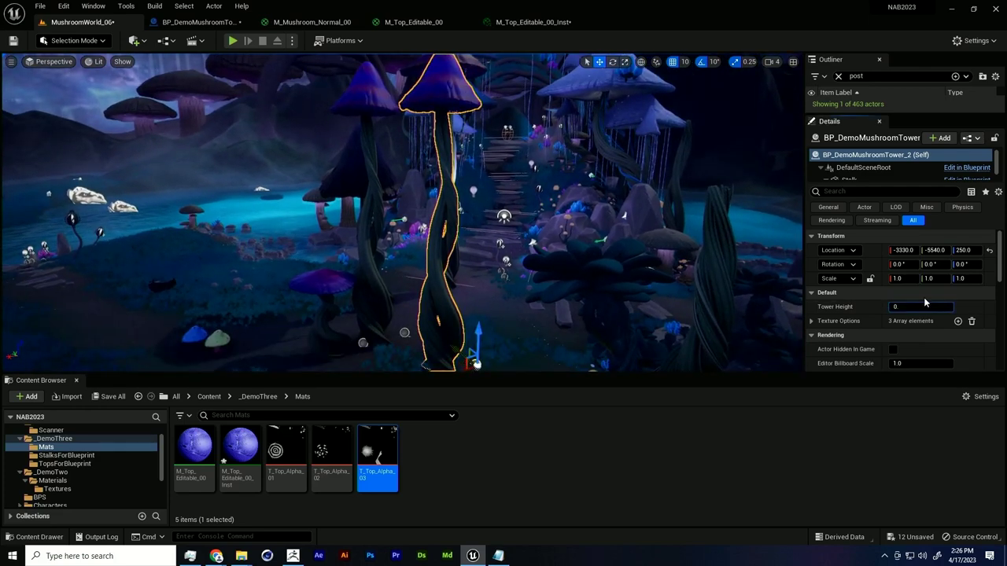
{"action": "type", "text": ".3"}
{"action": "key", "text": "Return"}
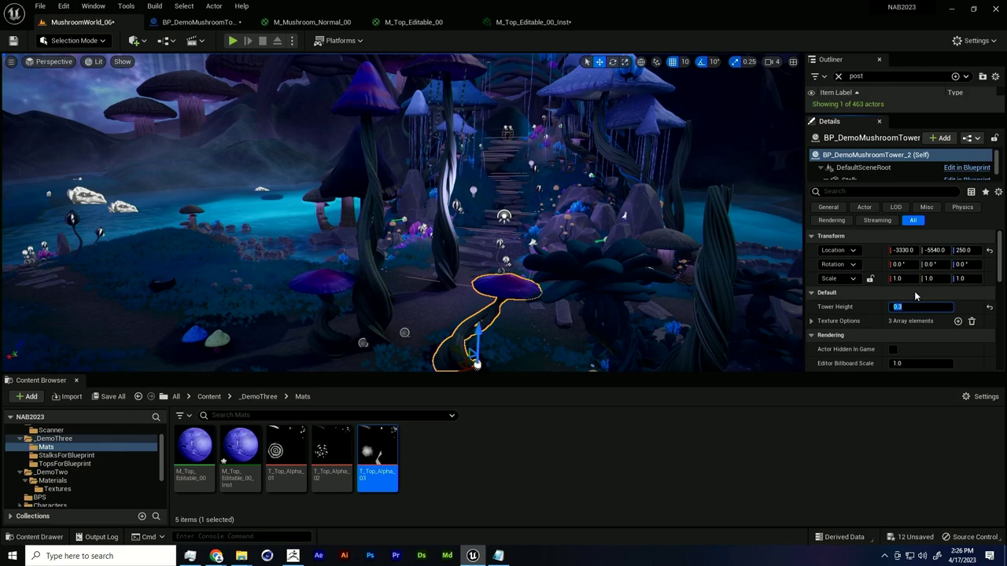
{"action": "key", "text": "alt+Tab"}
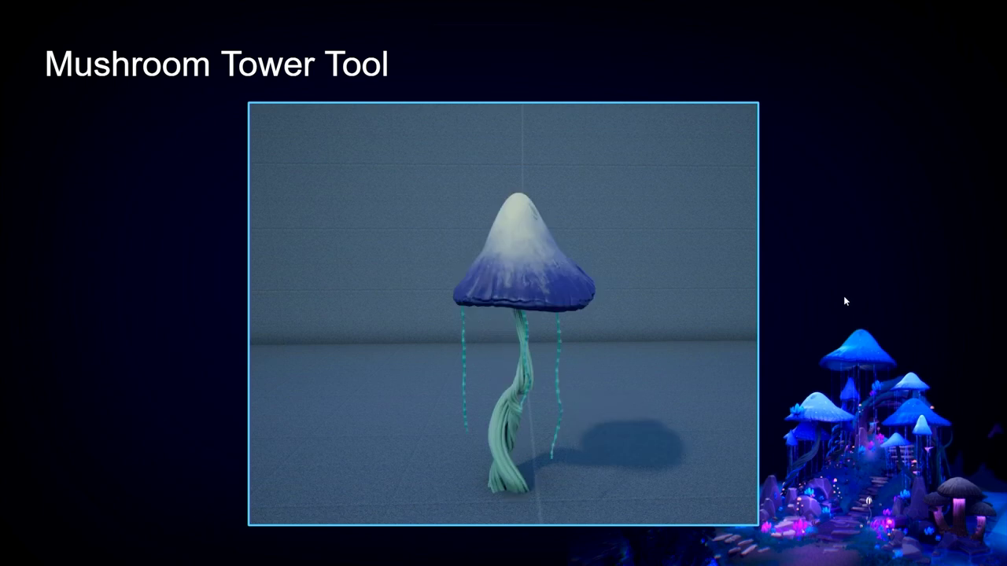
{"action": "left_click", "coordinate": [859, 294]}
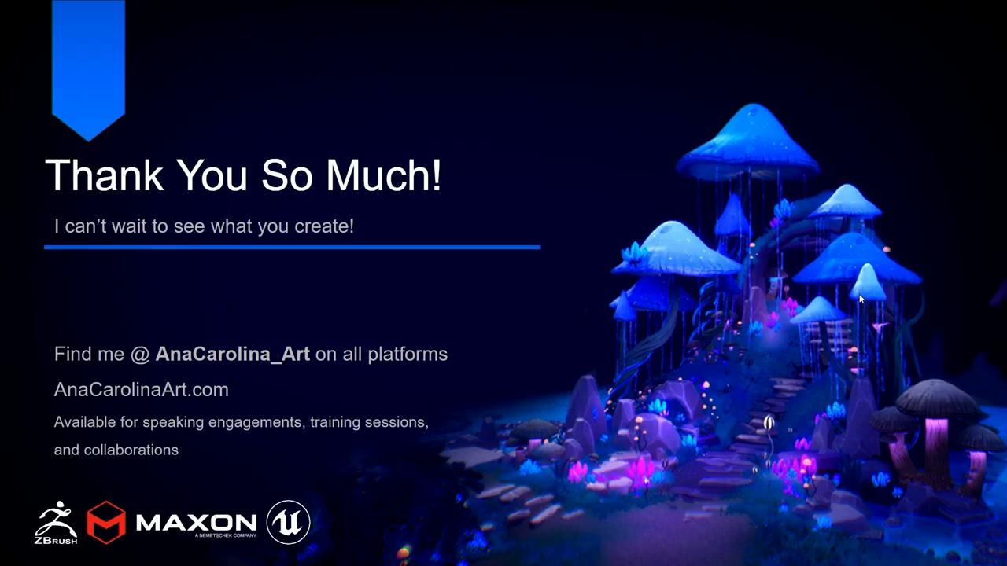